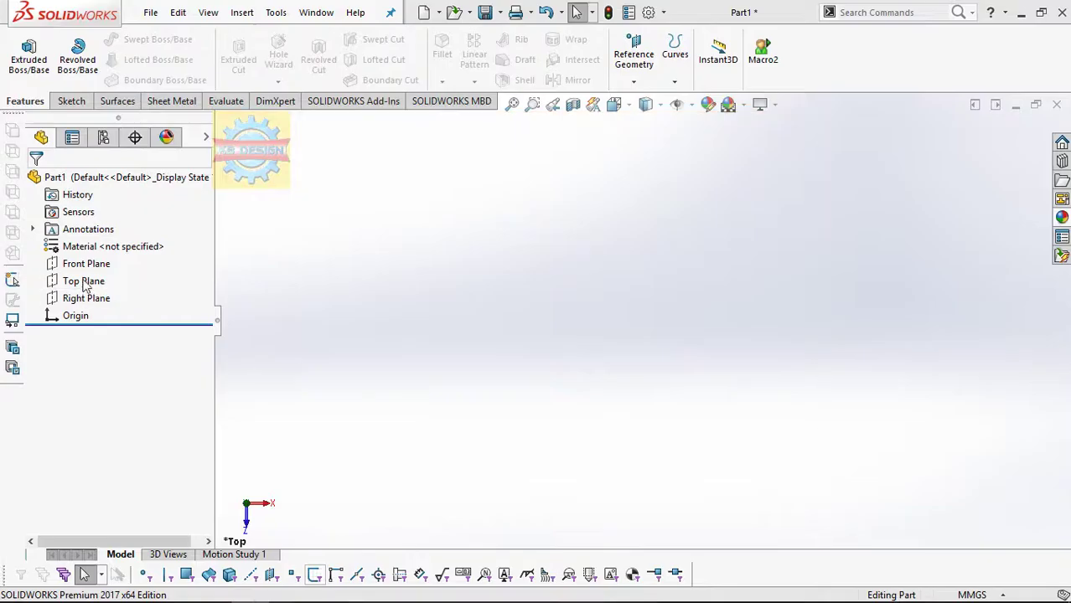
Start a Top Plane sketch with a Ø46.49 circle centred on the origin.
{"action": "left_click", "coordinate": [81, 280]}
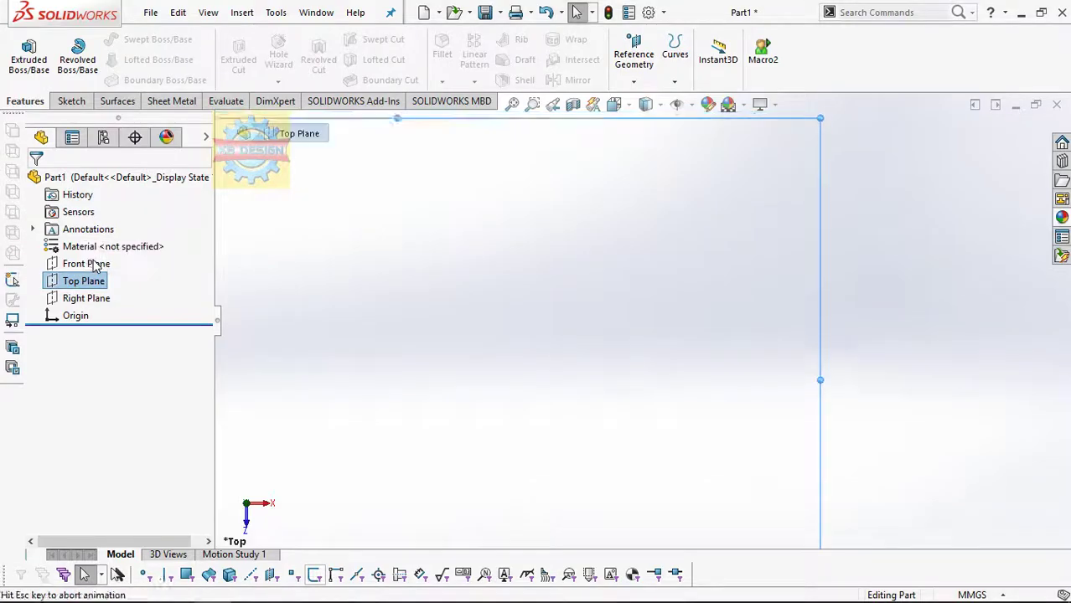
{"action": "left_click", "coordinate": [96, 253]}
{"action": "left_click", "coordinate": [134, 40]}
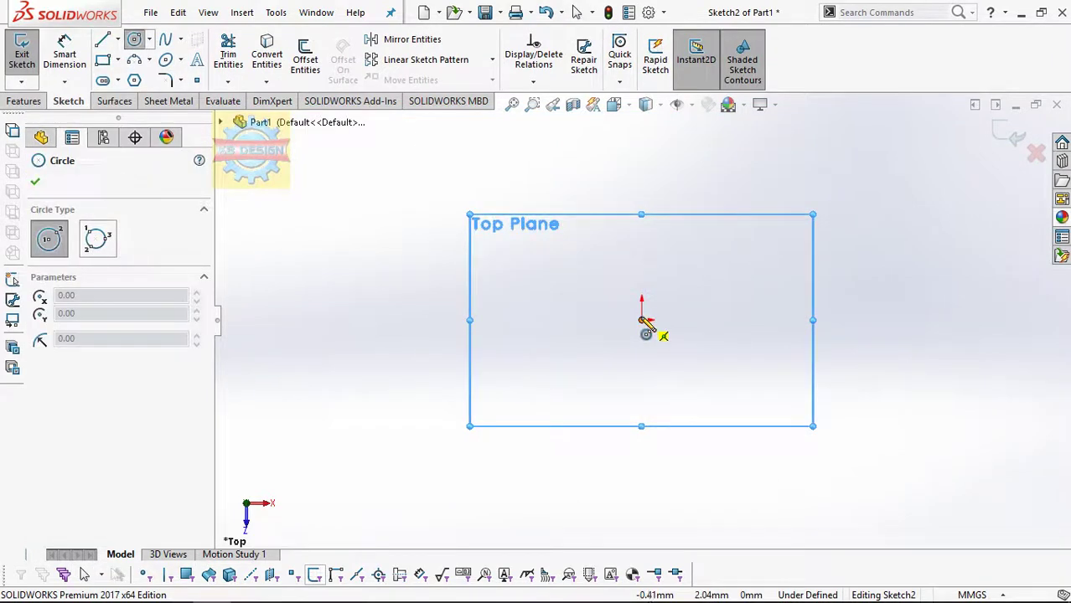
{"action": "left_click", "coordinate": [641, 319]}
{"action": "left_click", "coordinate": [666, 283]}
{"action": "key", "text": "Escape"}
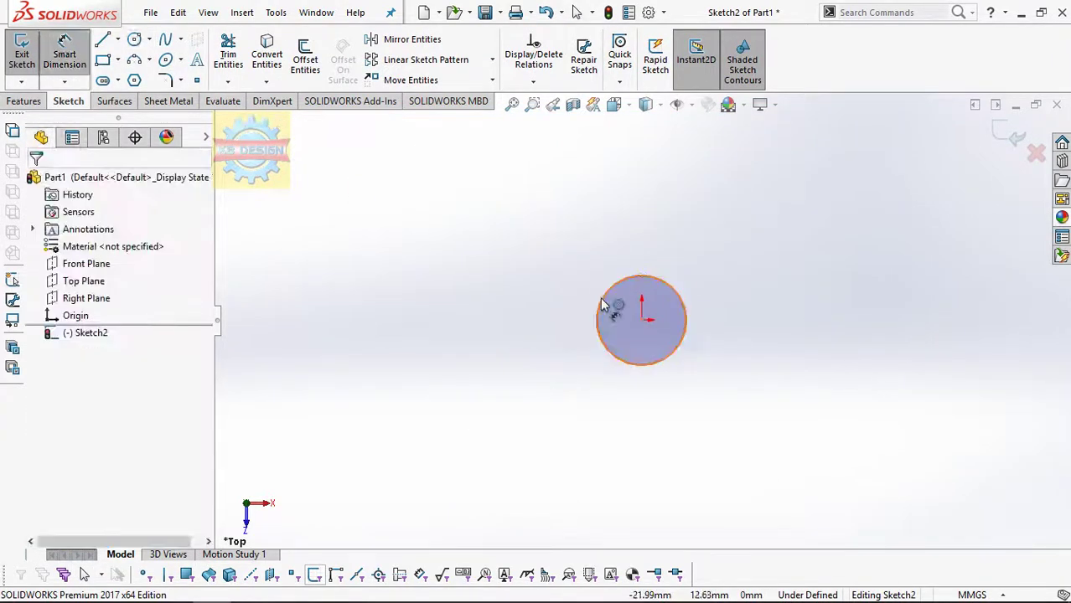
{"action": "left_click", "coordinate": [598, 302]}
{"action": "left_click", "coordinate": [521, 328]}
{"action": "key", "text": "Return"}
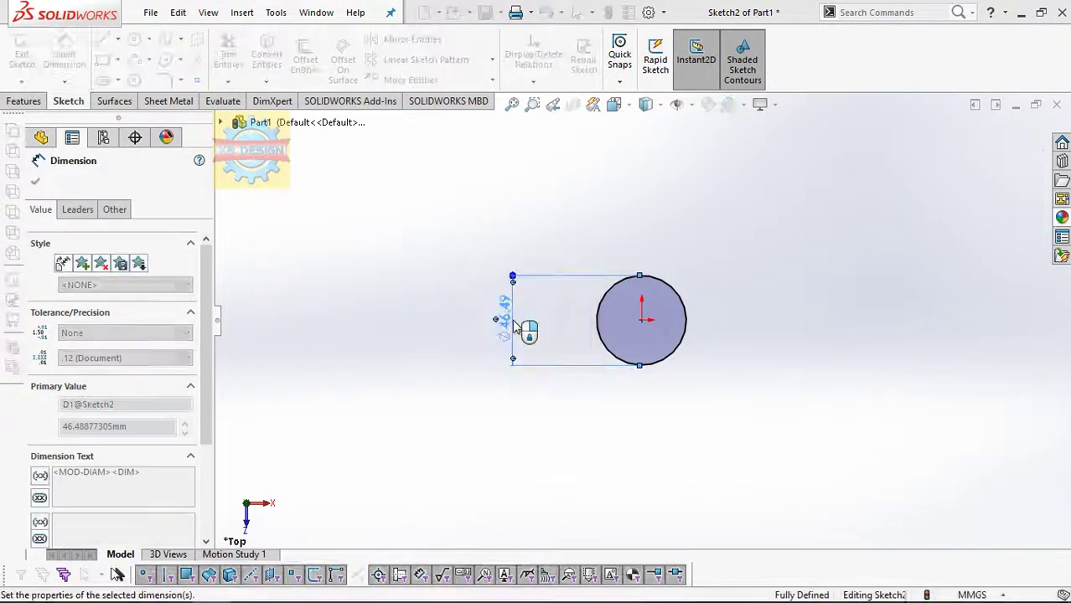
{"action": "left_click", "coordinate": [681, 375]}
{"action": "scroll", "coordinate": [799, 239], "scroll_direction": "down", "scroll_amount": 1}
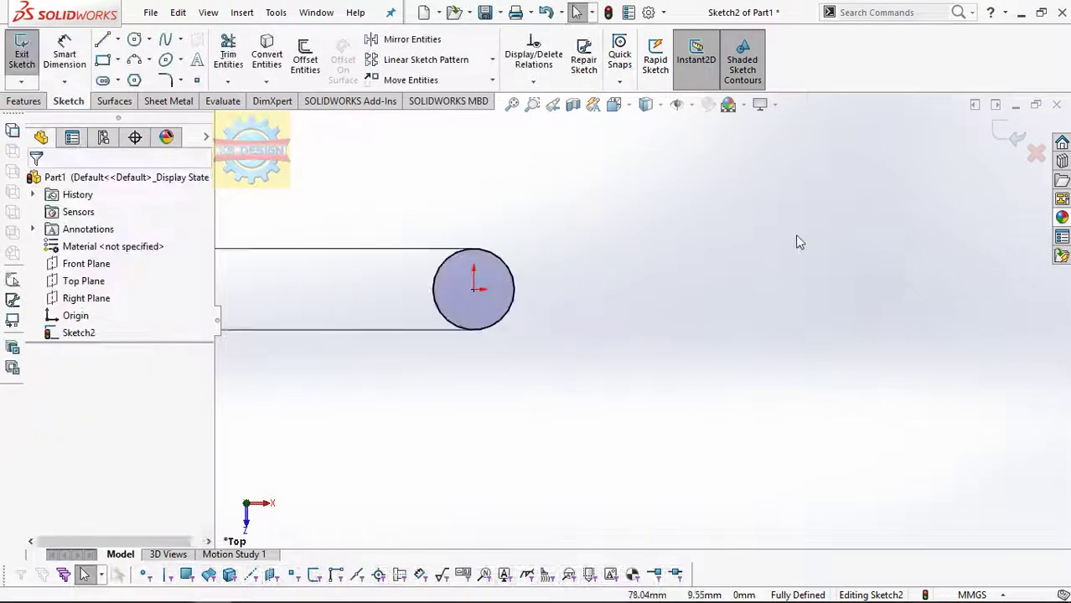
Draw a long horizontal construction centerline from the origin to the right.
{"action": "left_click", "coordinate": [118, 40]}
{"action": "left_click", "coordinate": [144, 76]}
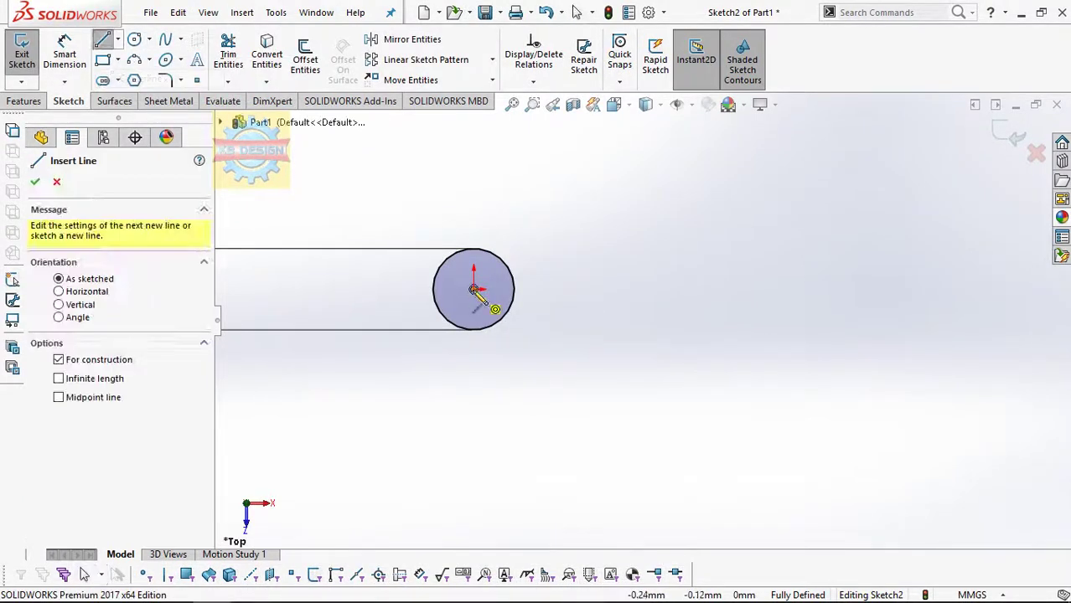
{"action": "left_click", "coordinate": [473, 290]}
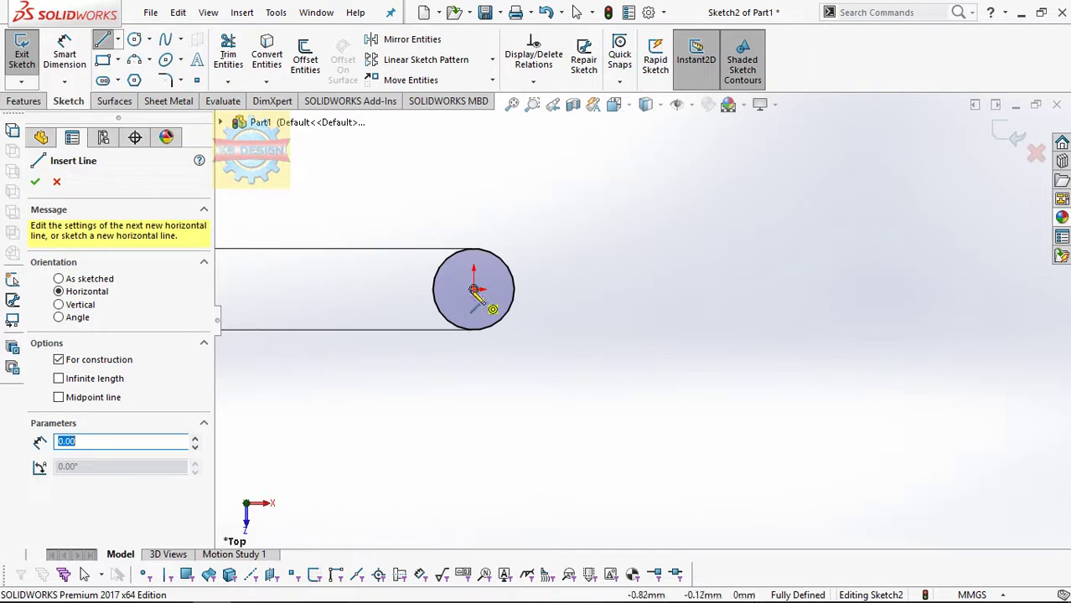
{"action": "left_click", "coordinate": [679, 290]}
{"action": "key", "text": "Escape"}
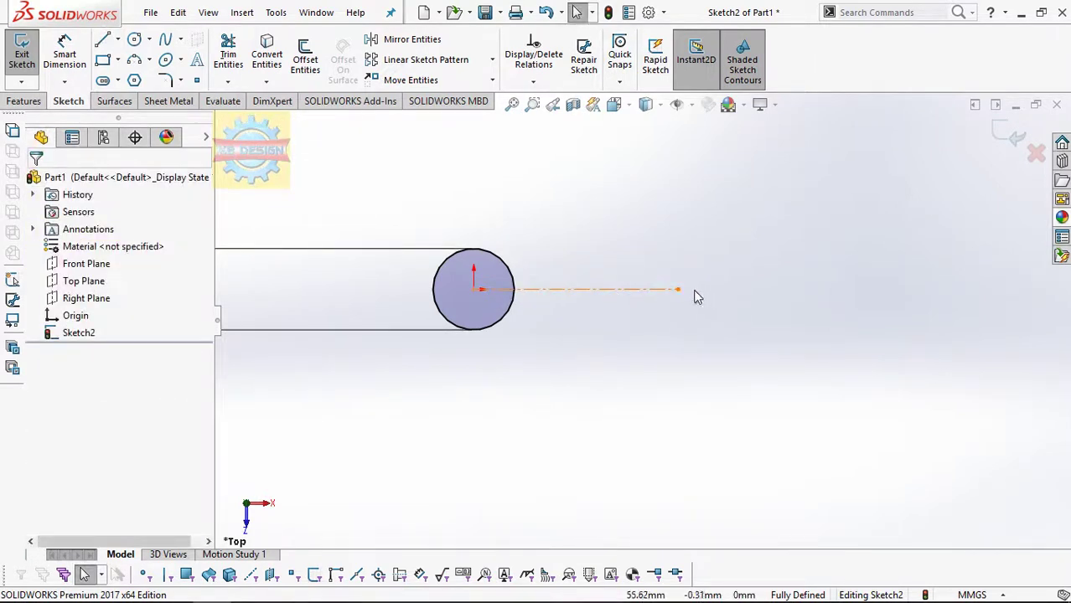
{"action": "left_click_drag", "start_coordinate": [678, 290], "coordinate": [1068, 290]}
{"action": "key", "text": "Escape"}
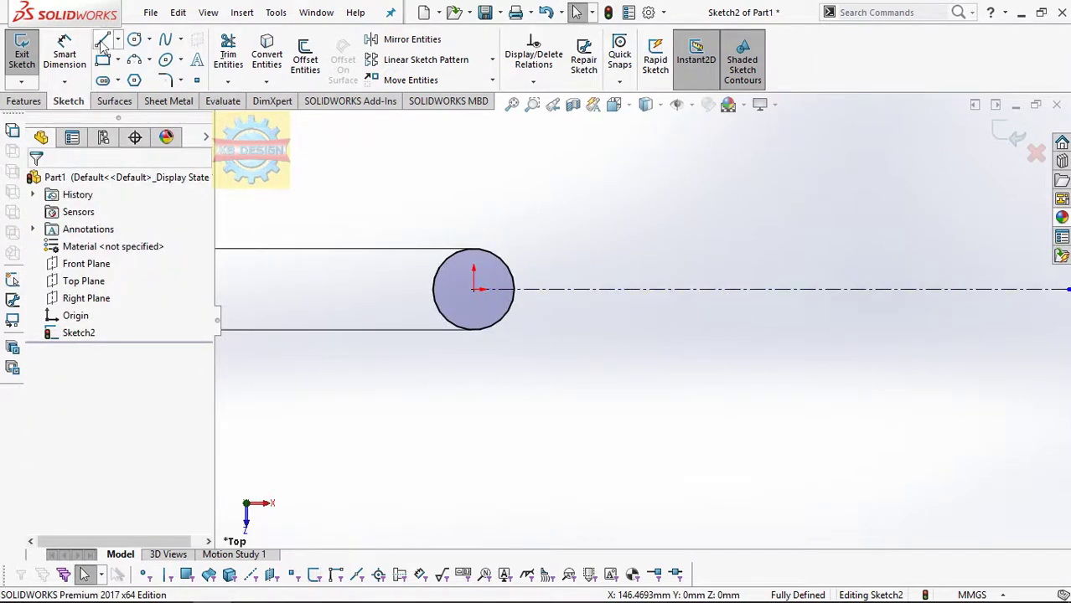
Draw a line from the circle's top, angled 1.1° to the centerline.
{"action": "left_click", "coordinate": [102, 39]}
{"action": "left_click", "coordinate": [487, 251]}
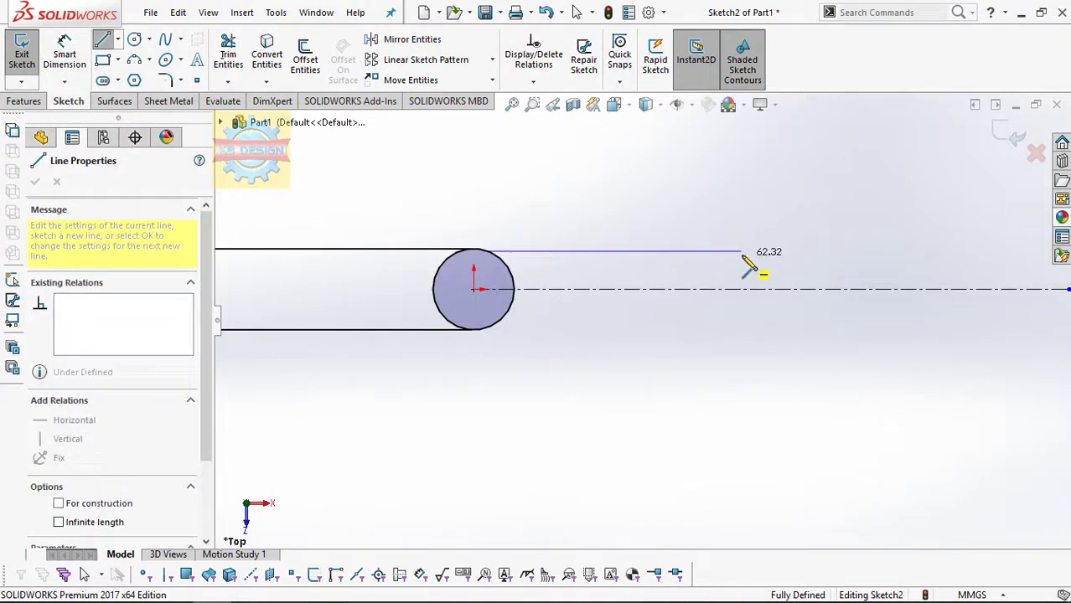
{"action": "left_click", "coordinate": [763, 258]}
{"action": "key", "text": "d"}
{"action": "left_click", "coordinate": [621, 255]}
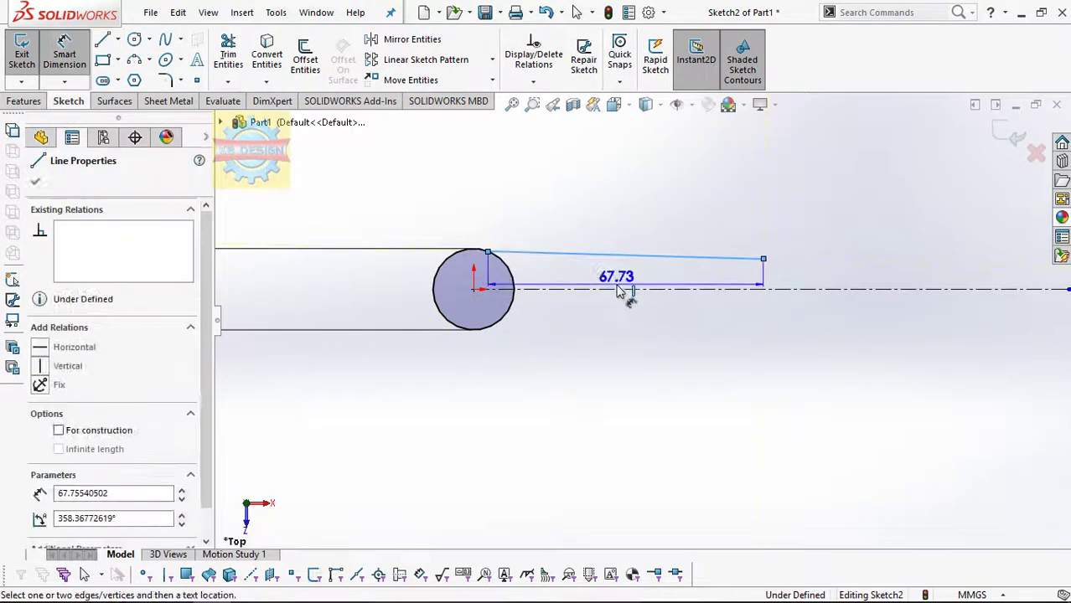
{"action": "left_click", "coordinate": [618, 289]}
{"action": "left_click", "coordinate": [621, 277]}
{"action": "type", "text": "1.1"}
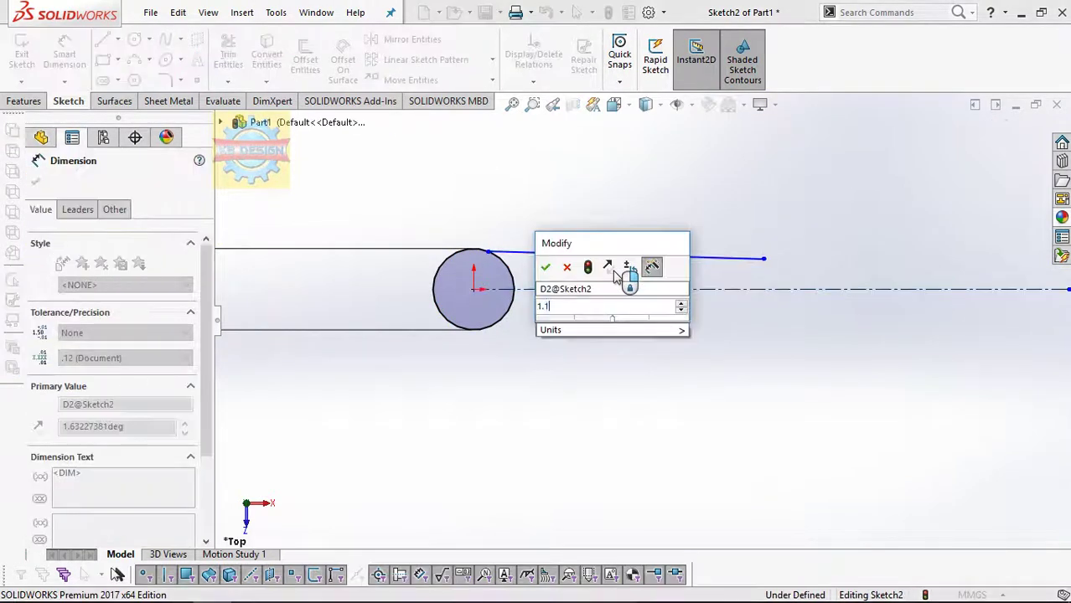
{"action": "key", "text": "Return"}
{"action": "key", "text": "Escape"}
Make the angled line tangent to the circle.
{"action": "left_click", "coordinate": [533, 81]}
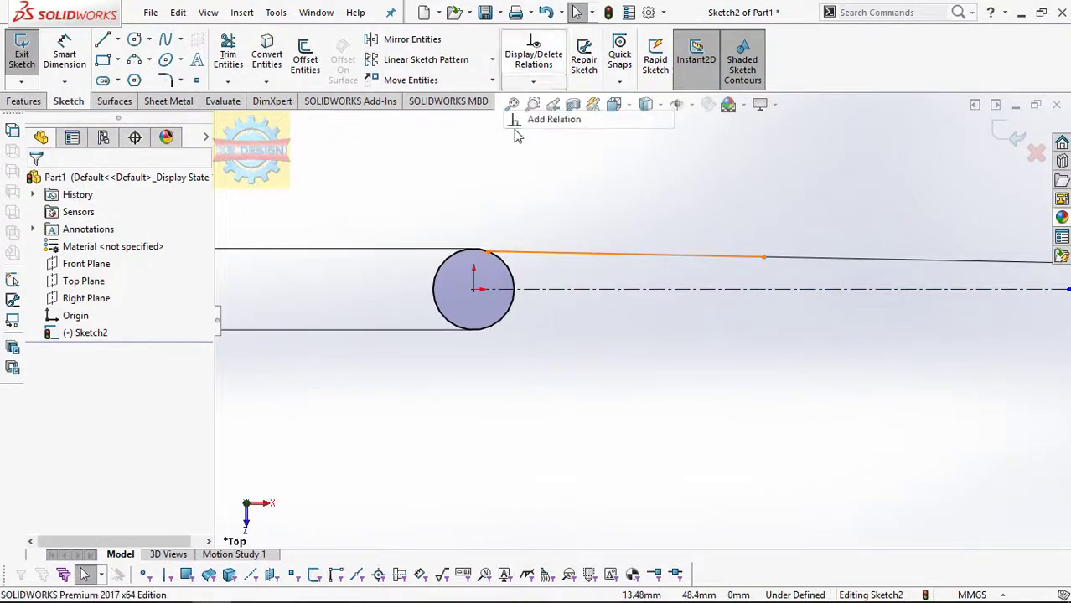
{"action": "left_click", "coordinate": [517, 130]}
{"action": "left_click", "coordinate": [501, 269]}
{"action": "left_click", "coordinate": [40, 435]}
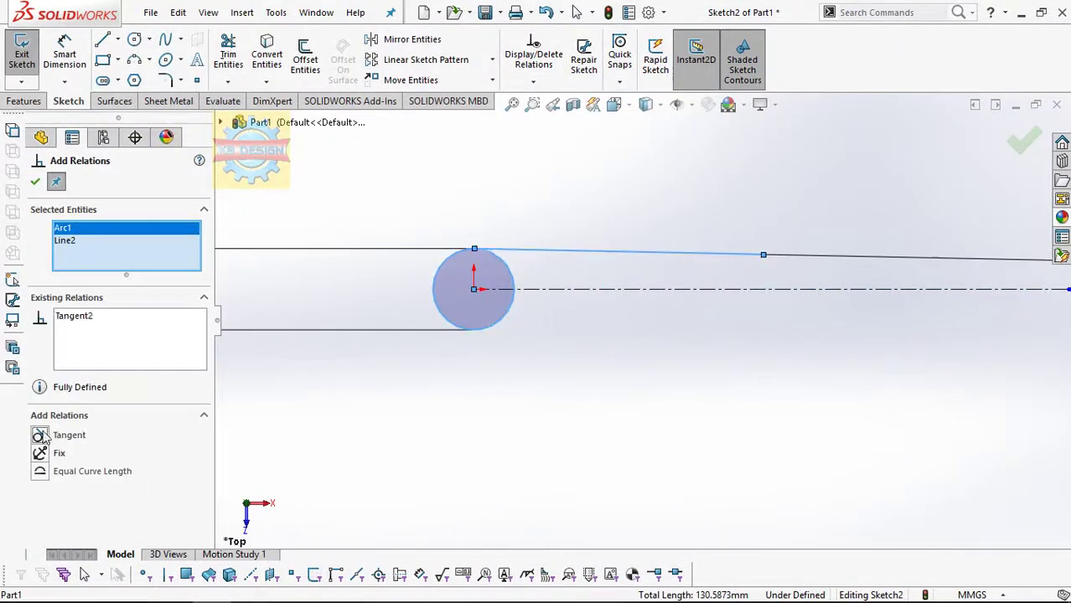
{"action": "key", "text": "Escape"}
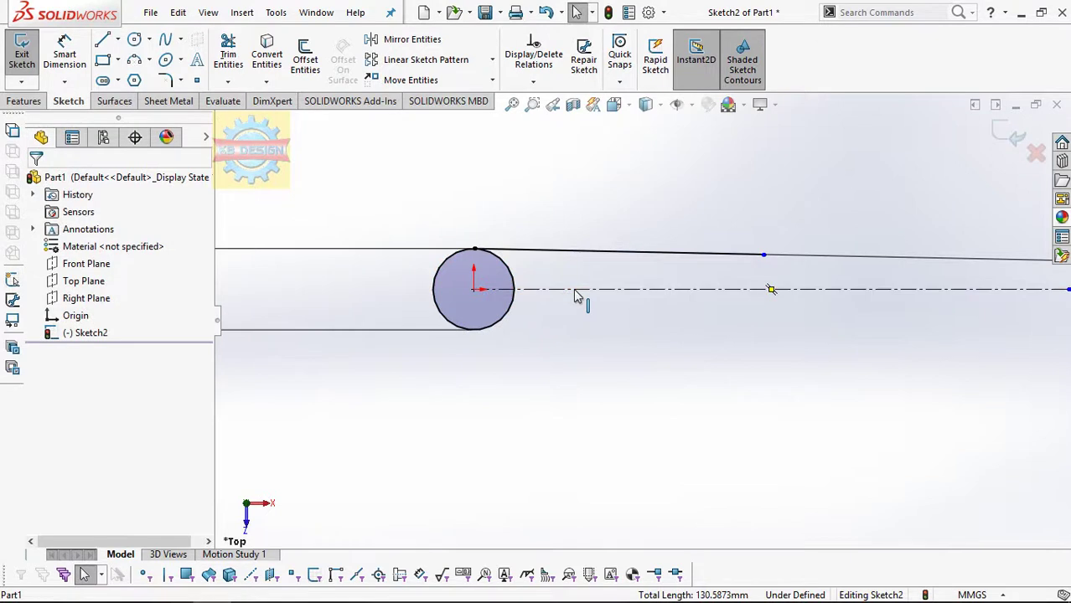
Dimension the angled line's horizontal length as 88.80.
{"action": "left_click", "coordinate": [70, 65]}
{"action": "left_click", "coordinate": [667, 257]}
{"action": "left_click", "coordinate": [597, 229]}
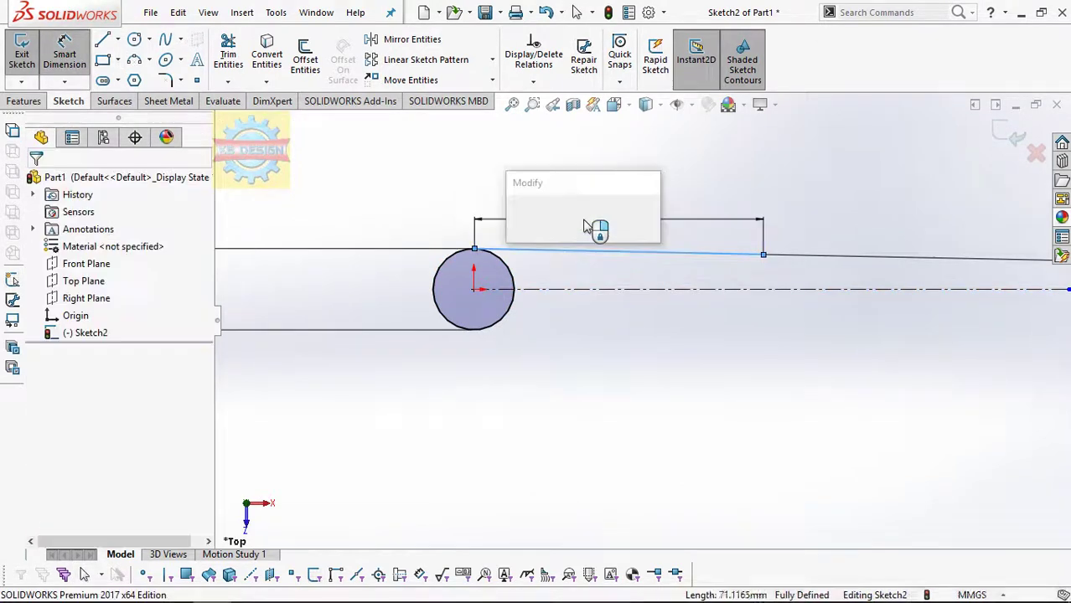
{"action": "type", "text": "88.8"}
{"action": "key", "text": "Return"}
{"action": "key", "text": "Escape"}
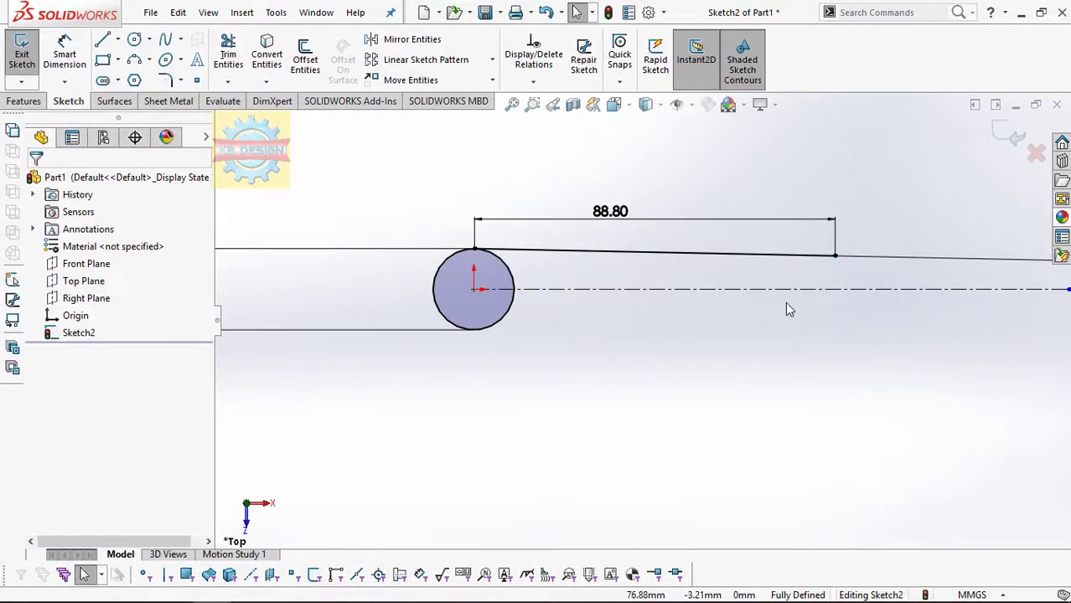
{"action": "scroll", "coordinate": [886, 290], "scroll_direction": "up", "scroll_amount": 2}
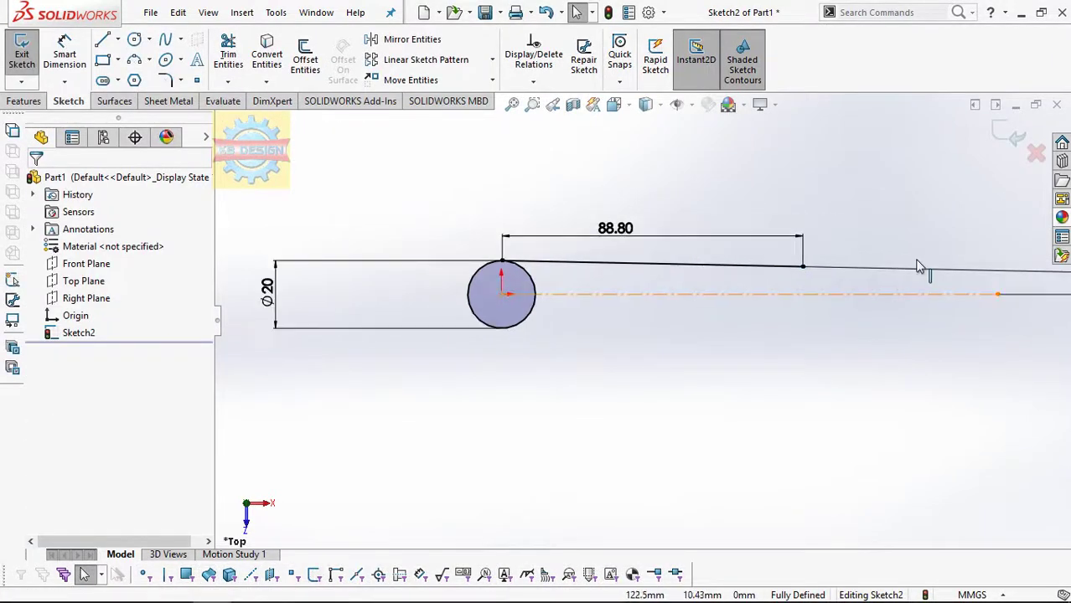
Draw a three-point arc from the line's end, tangent to the line.
{"action": "left_click", "coordinate": [141, 59]}
{"action": "left_click", "coordinate": [721, 275]}
{"action": "left_click", "coordinate": [901, 220]}
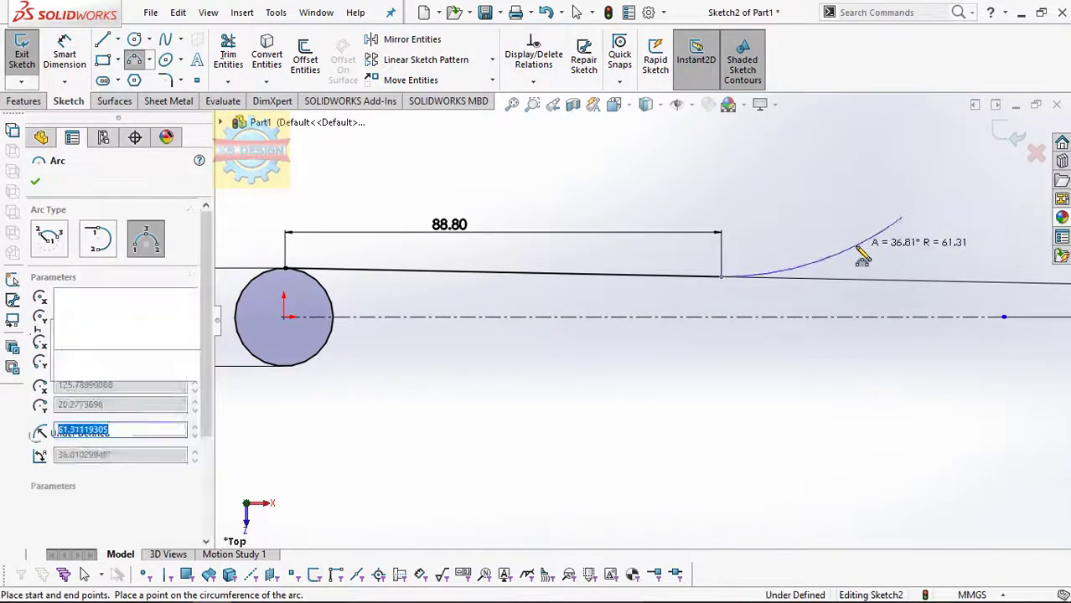
{"action": "left_click", "coordinate": [857, 249]}
{"action": "left_click", "coordinate": [532, 81]}
{"action": "left_click", "coordinate": [554, 117]}
{"action": "left_click", "coordinate": [681, 275]}
{"action": "left_click", "coordinate": [39, 435]}
Dimension the arc radius R36 and the overall length 113.50 from the circle's top.
{"action": "left_click", "coordinate": [65, 50]}
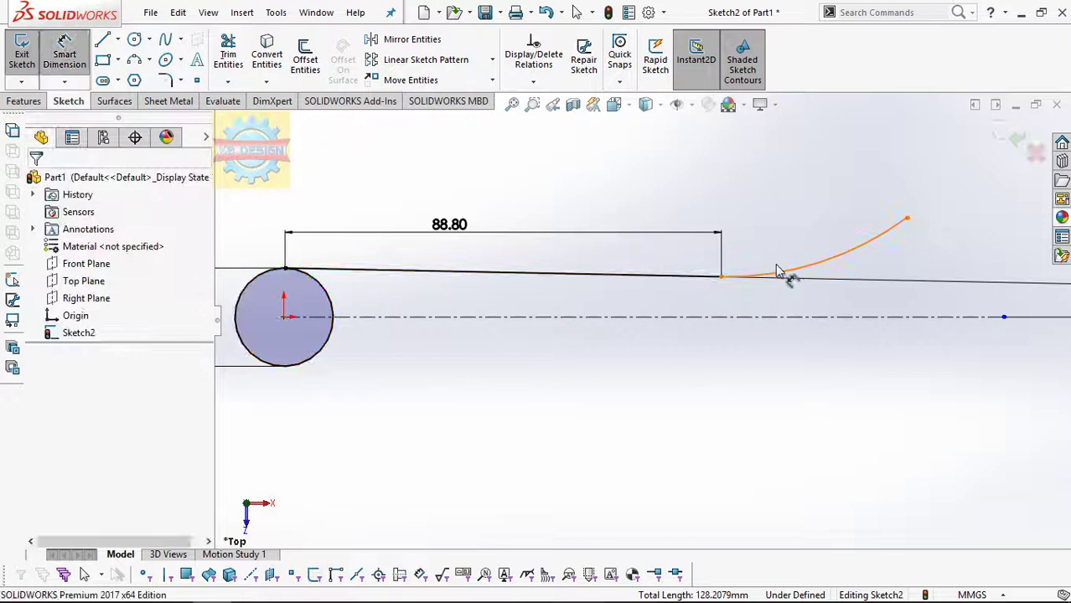
{"action": "left_click", "coordinate": [821, 272]}
{"action": "left_click", "coordinate": [825, 271]}
{"action": "type", "text": "36"}
{"action": "key", "text": "Return"}
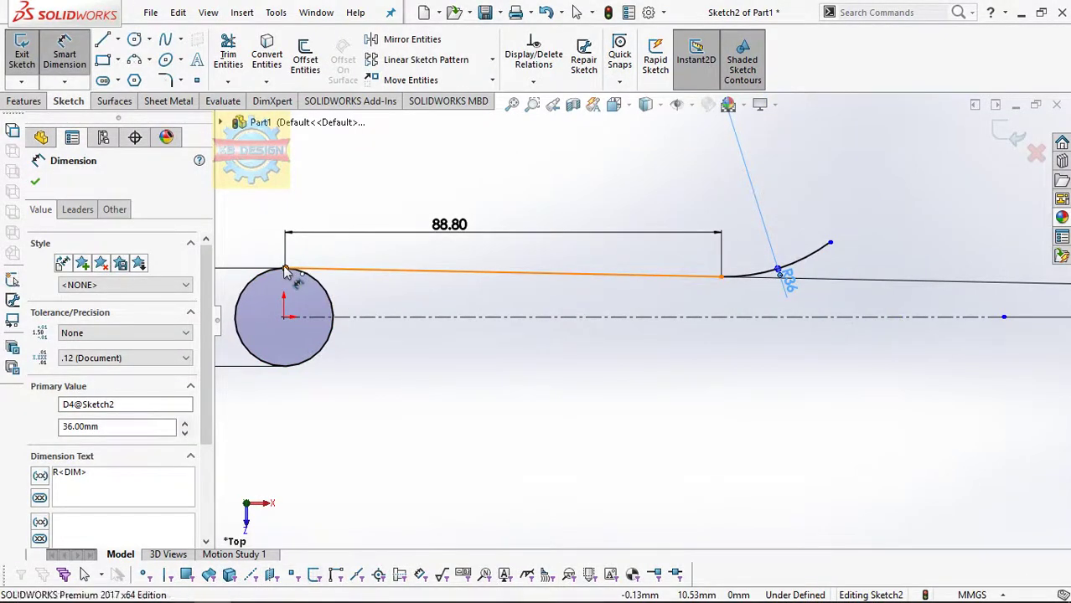
{"action": "left_click", "coordinate": [285, 269]}
{"action": "left_click", "coordinate": [829, 242]}
{"action": "left_click", "coordinate": [570, 206]}
{"action": "type", "text": "11"}
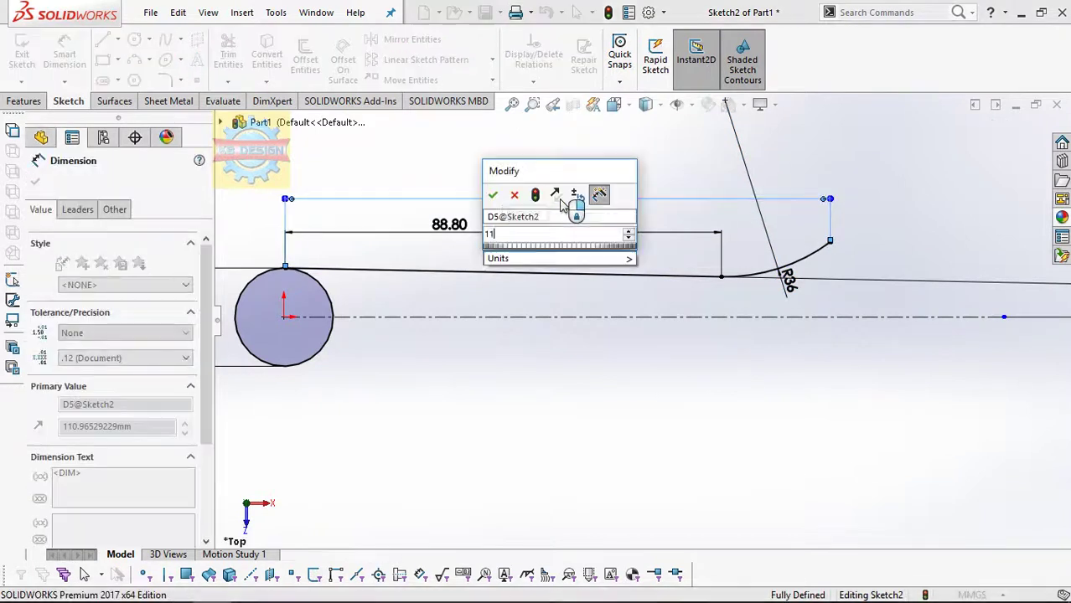
{"action": "type", "text": "3.5"}
{"action": "key", "text": "Return"}
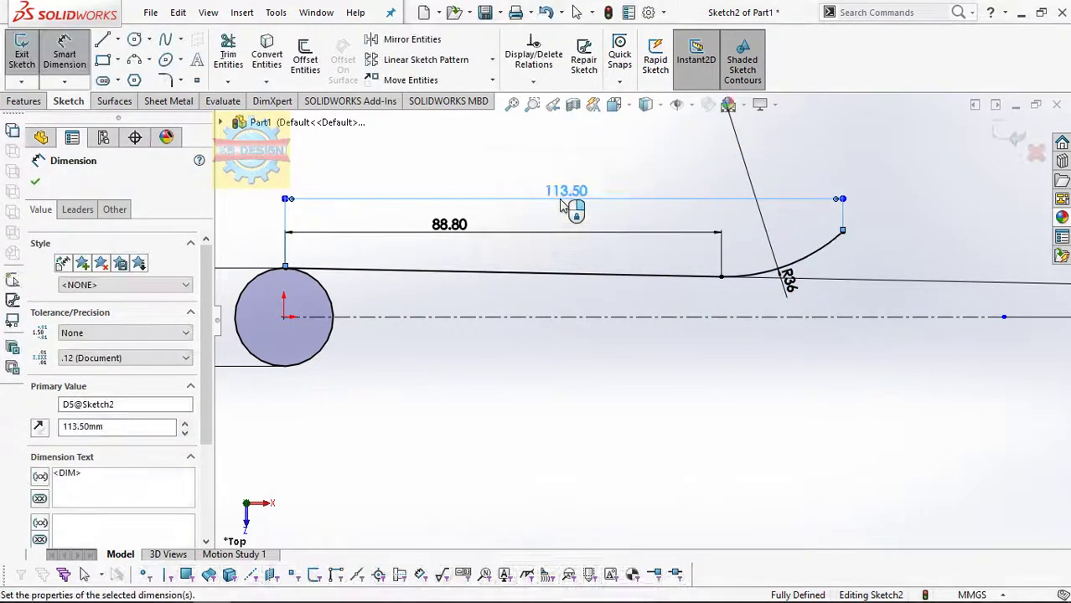
{"action": "key", "text": "Escape"}
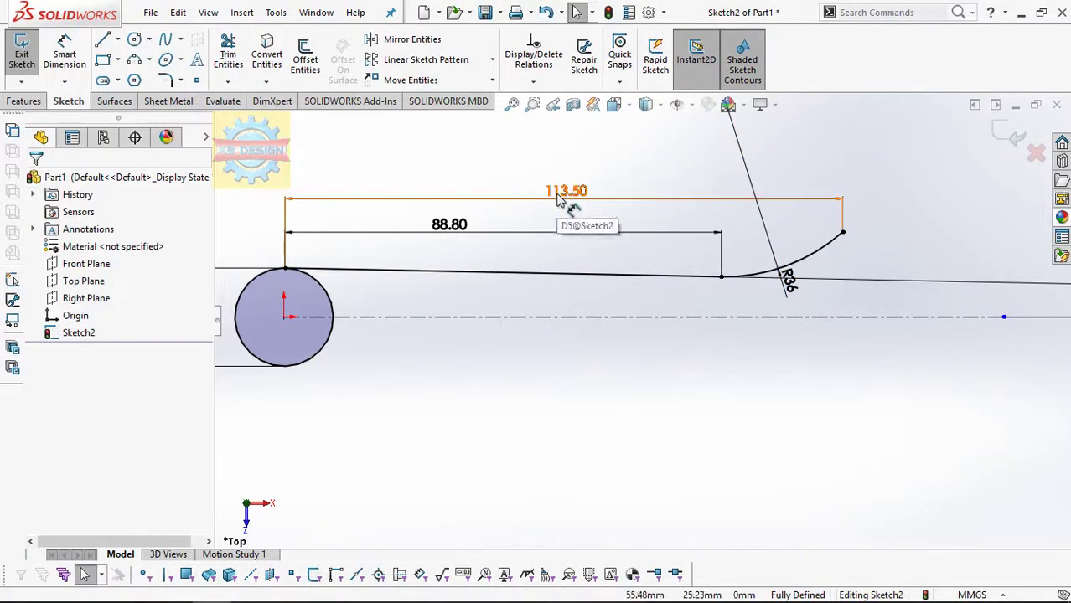
Add a second R22 three-point arc continuing tangent from the first arc.
{"action": "key", "text": "l"}
{"action": "left_click", "coordinate": [136, 59]}
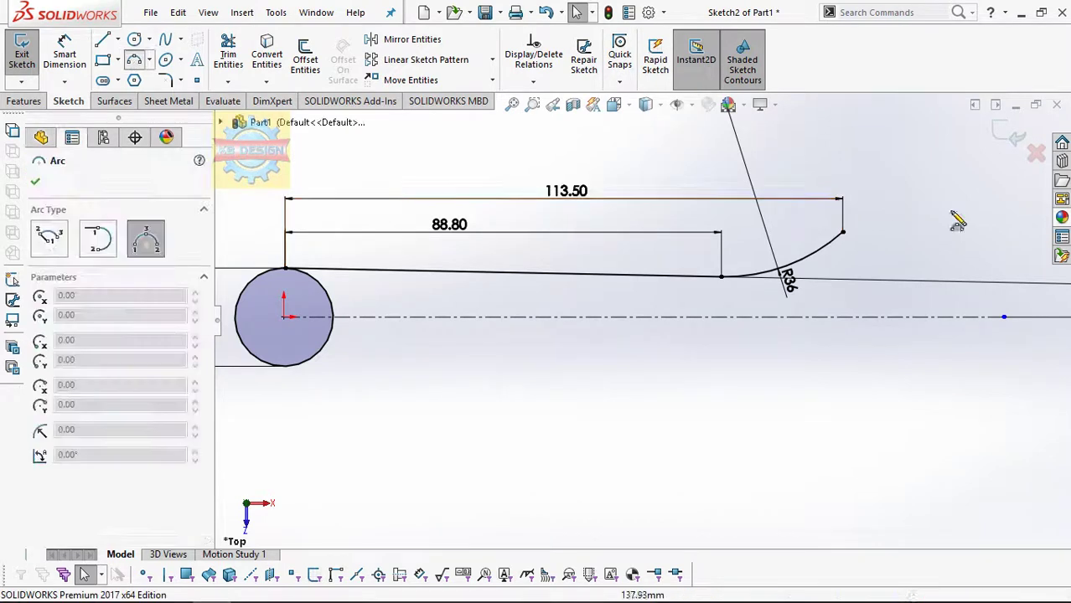
{"action": "left_click_drag", "start_coordinate": [843, 234], "coordinate": [1002, 208]}
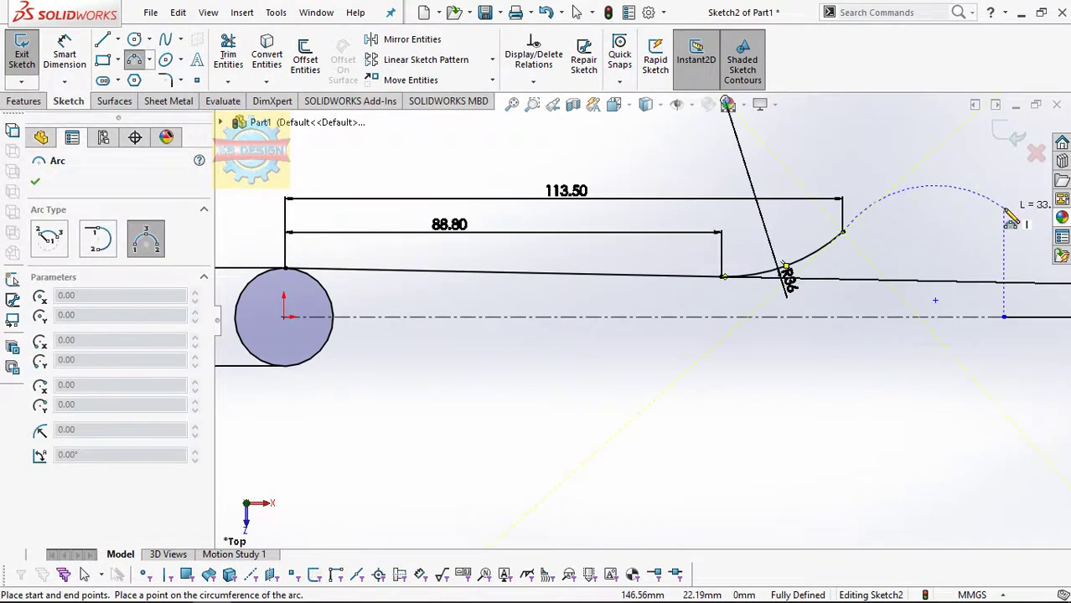
{"action": "left_click", "coordinate": [919, 194]}
{"action": "left_click", "coordinate": [75, 56]}
{"action": "left_click", "coordinate": [929, 196]}
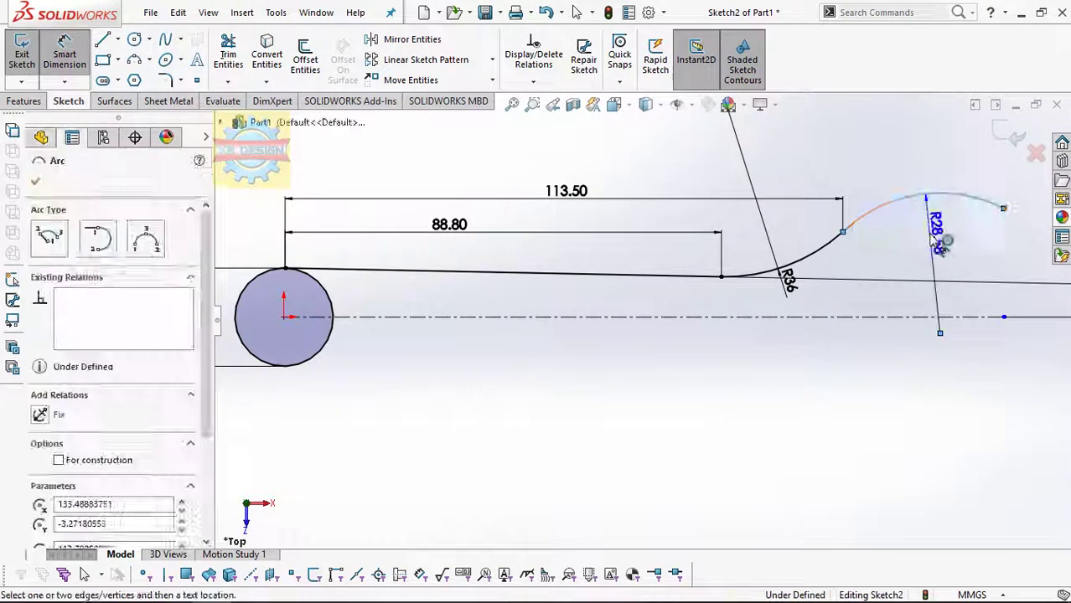
{"action": "left_click", "coordinate": [935, 242]}
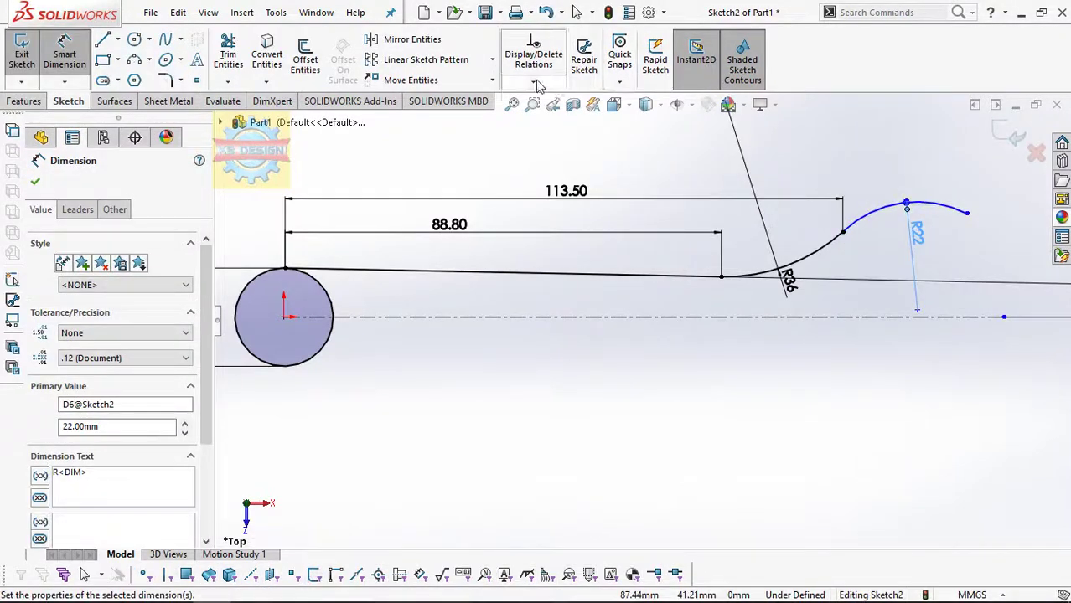
{"action": "left_click", "coordinate": [533, 81]}
{"action": "left_click", "coordinate": [545, 111]}
{"action": "left_click", "coordinate": [835, 253]}
{"action": "left_click", "coordinate": [871, 219]}
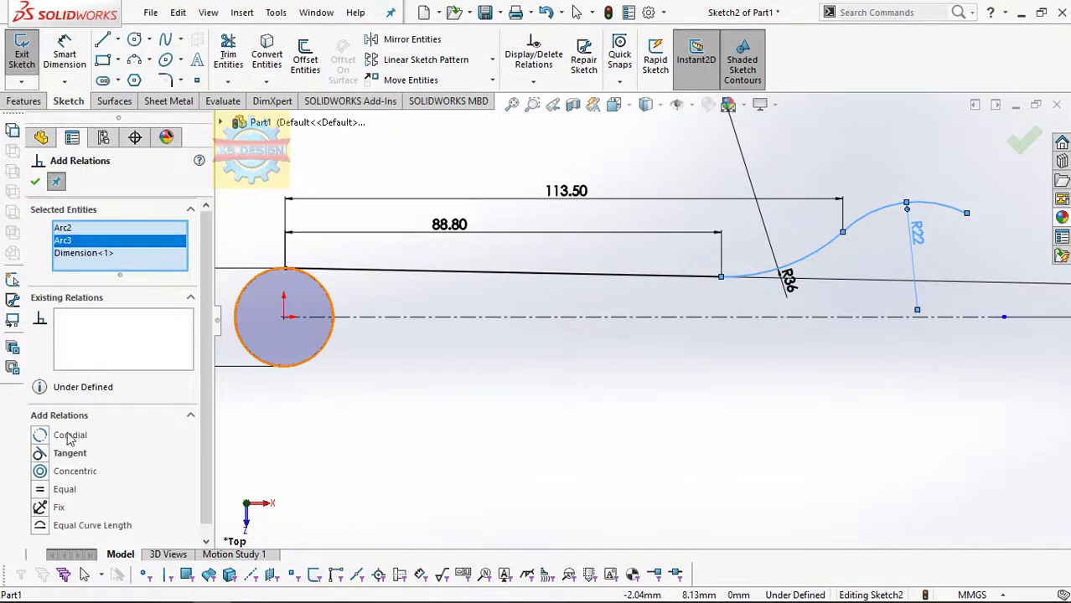
{"action": "left_click", "coordinate": [42, 453]}
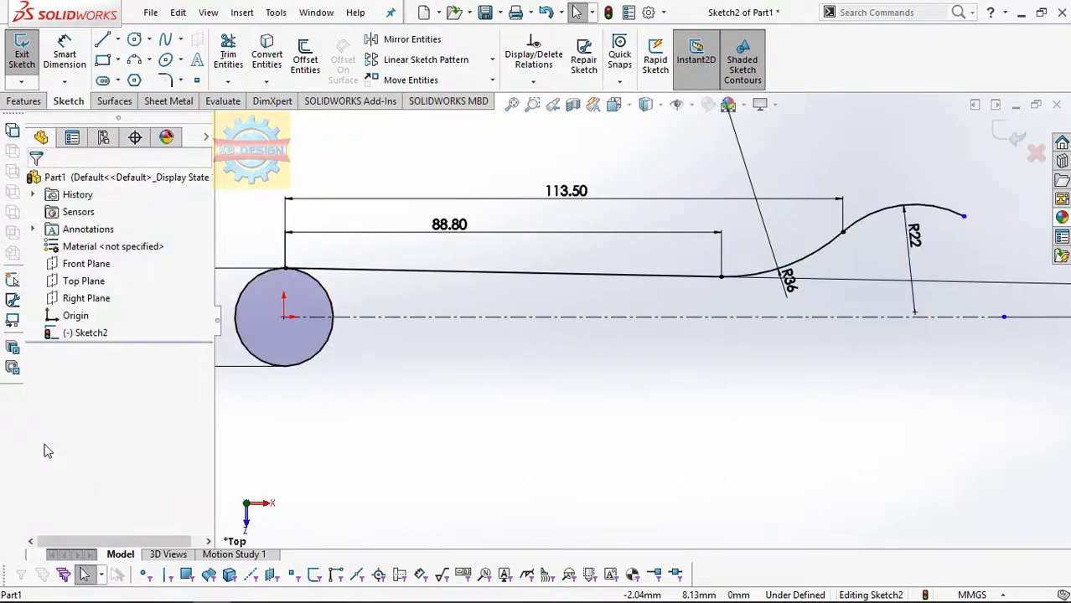
{"action": "left_click", "coordinate": [412, 39]}
Mirror the top handle line about the centerline to form the lower edge.
{"action": "left_click", "coordinate": [321, 270]}
{"action": "left_click", "coordinate": [462, 317]}
{"action": "left_click", "coordinate": [34, 181]}
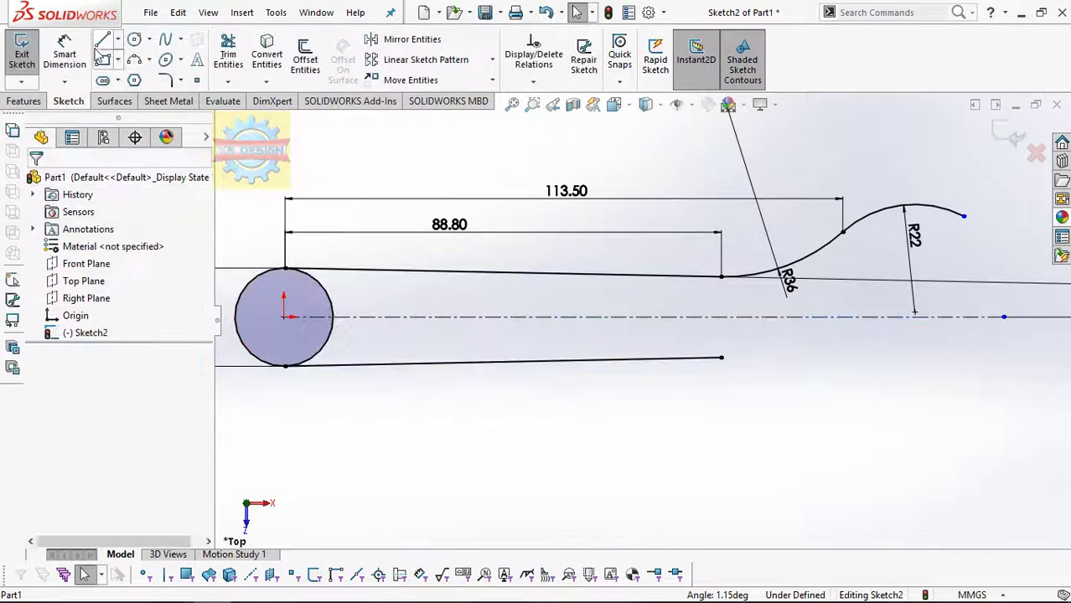
{"action": "left_click", "coordinate": [134, 60]}
Draw a three-point arc from the lower line's end, tangent to that line.
{"action": "left_click", "coordinate": [720, 358]}
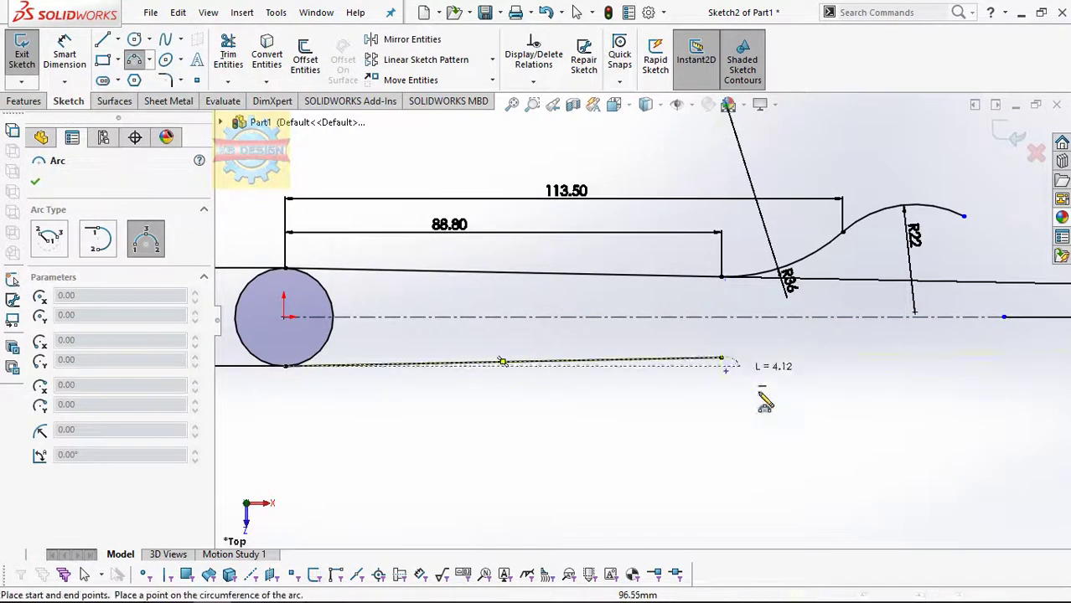
{"action": "left_click", "coordinate": [882, 448]}
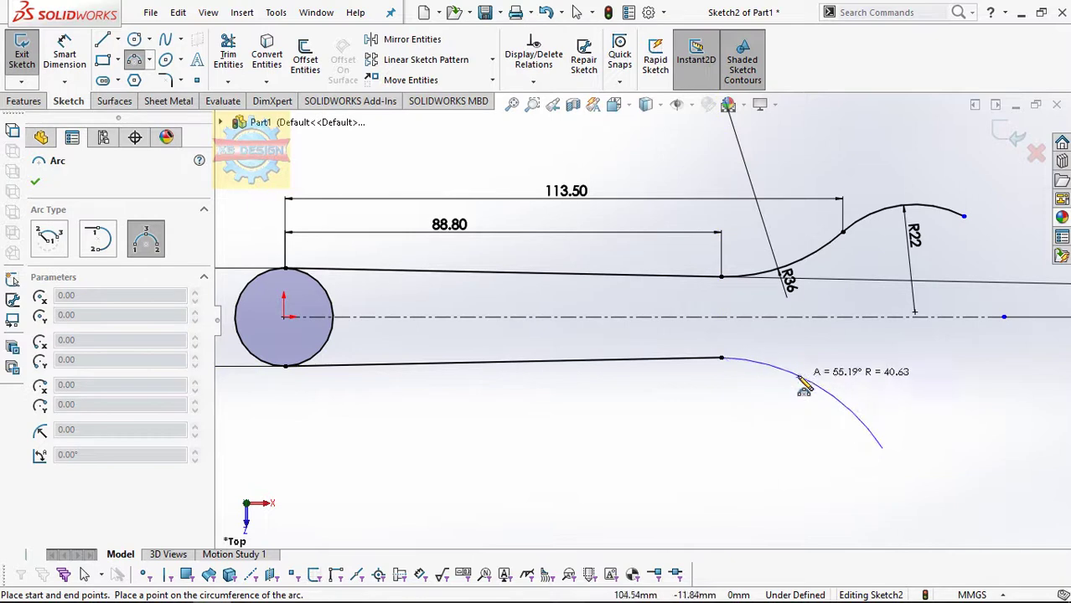
{"action": "left_click", "coordinate": [812, 382]}
{"action": "left_click", "coordinate": [533, 83]}
{"action": "left_click", "coordinate": [553, 119]}
{"action": "left_click", "coordinate": [332, 317]}
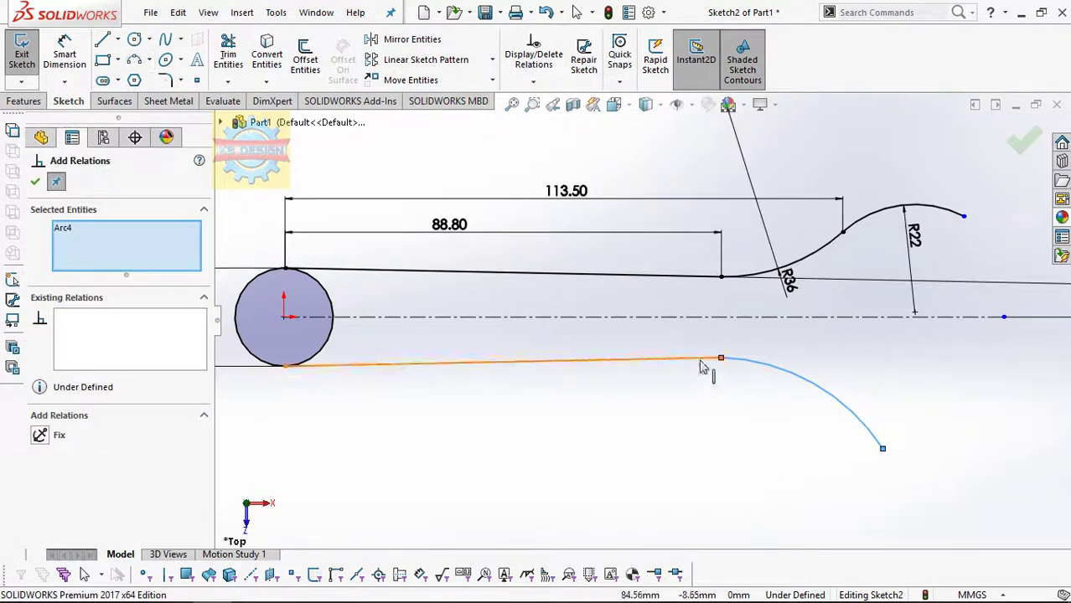
{"action": "left_click", "coordinate": [708, 358]}
Dimension the lower arc's radius as R32.
{"action": "left_click", "coordinate": [64, 59]}
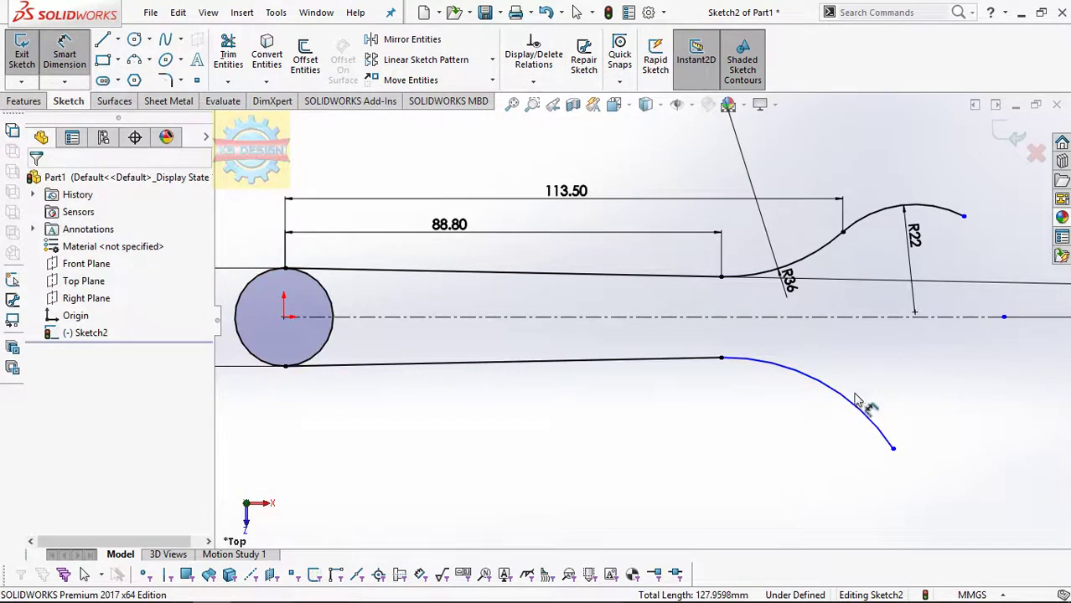
{"action": "left_click", "coordinate": [830, 395]}
{"action": "left_click", "coordinate": [765, 430]}
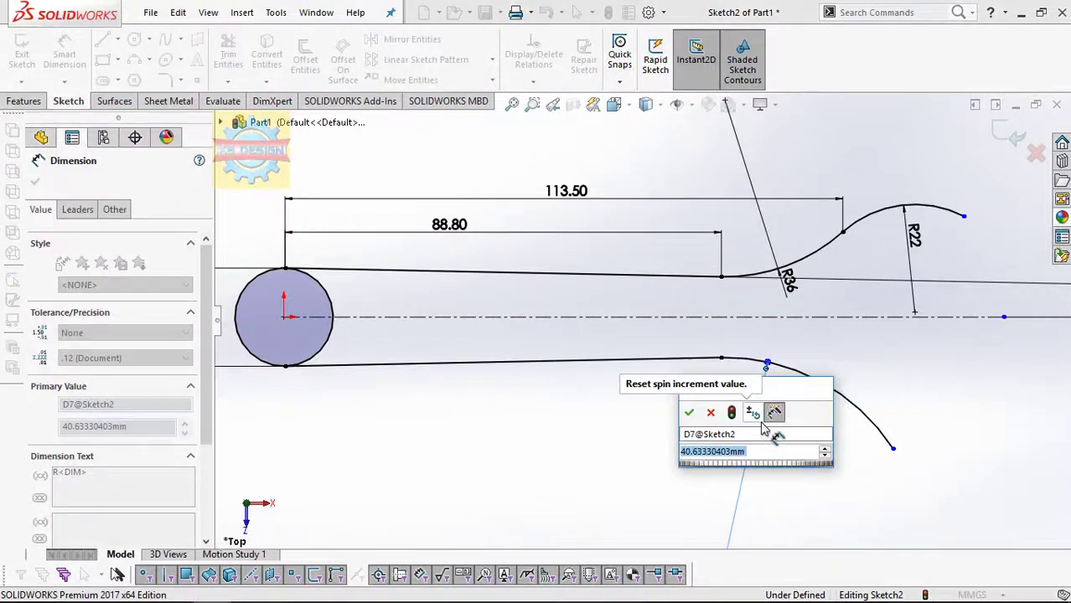
{"action": "type", "text": "32"}
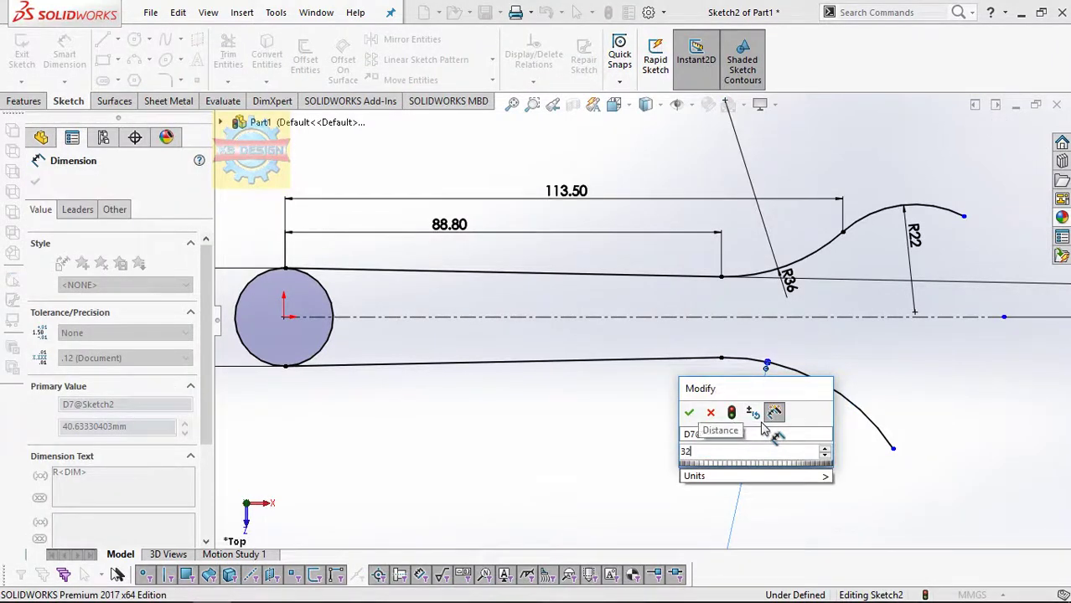
{"action": "key", "text": "Return"}
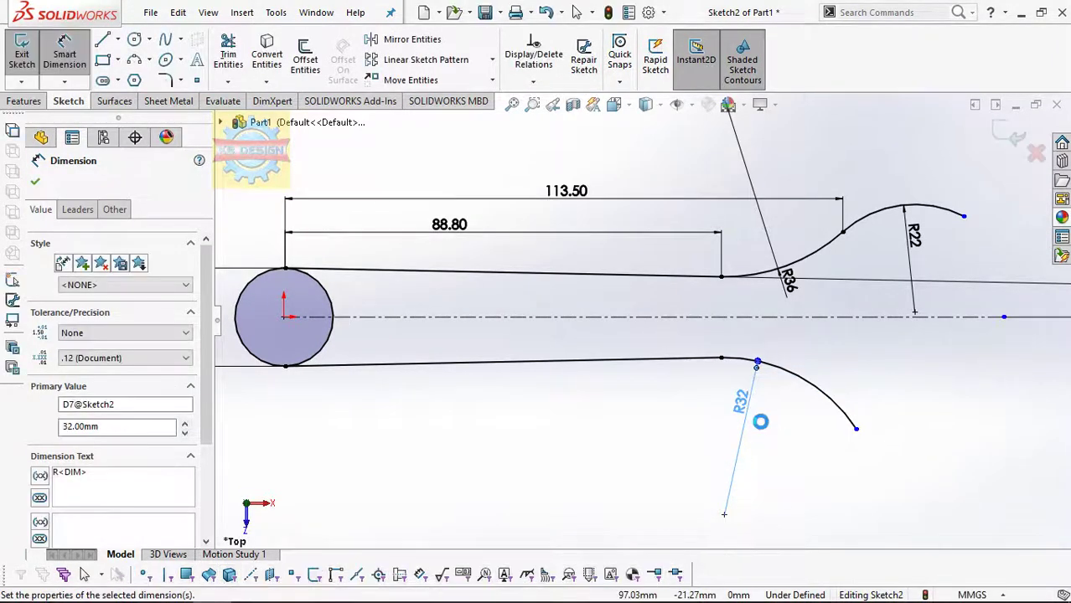
{"action": "scroll", "coordinate": [758, 421], "scroll_direction": "down", "scroll_amount": 2}
{"action": "scroll", "coordinate": [836, 426], "scroll_direction": "down", "scroll_amount": 2}
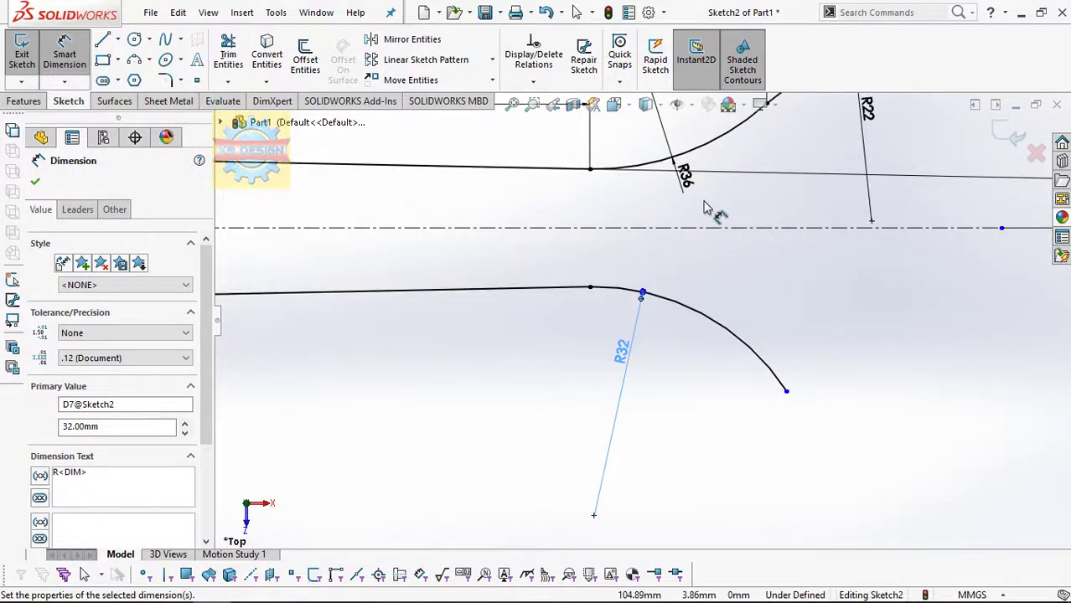
Dimension the lower arc's end 111 horizontally from the circle's bottom point.
{"action": "left_click", "coordinate": [785, 393]}
{"action": "scroll", "coordinate": [779, 393], "scroll_direction": "up", "scroll_amount": 3}
{"action": "scroll", "coordinate": [729, 377], "scroll_direction": "up", "scroll_amount": 2}
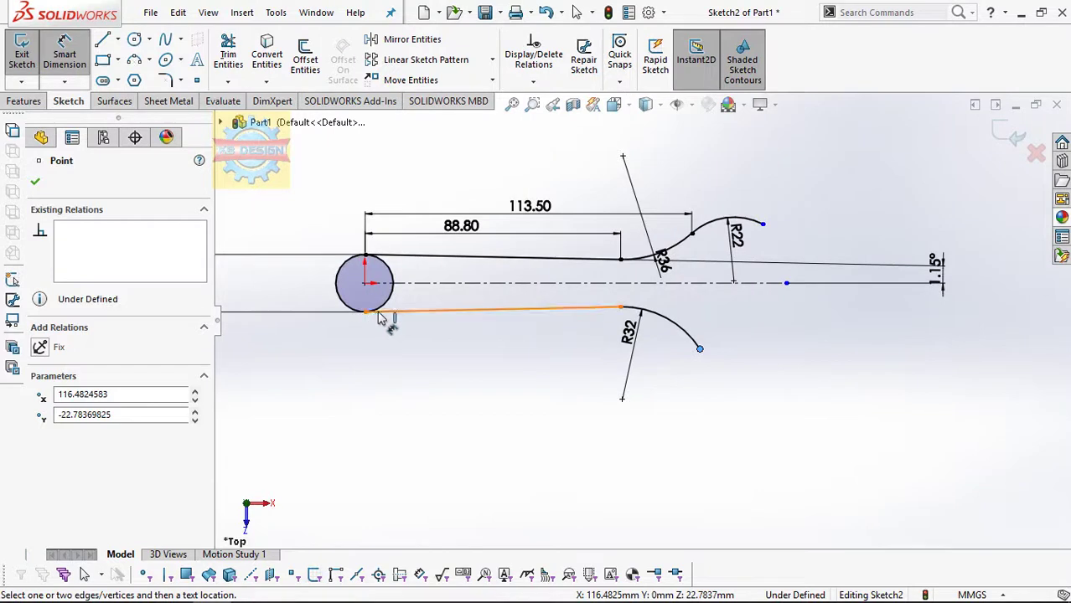
{"action": "scroll", "coordinate": [379, 318], "scroll_direction": "down", "scroll_amount": 1}
{"action": "left_click", "coordinate": [375, 313]}
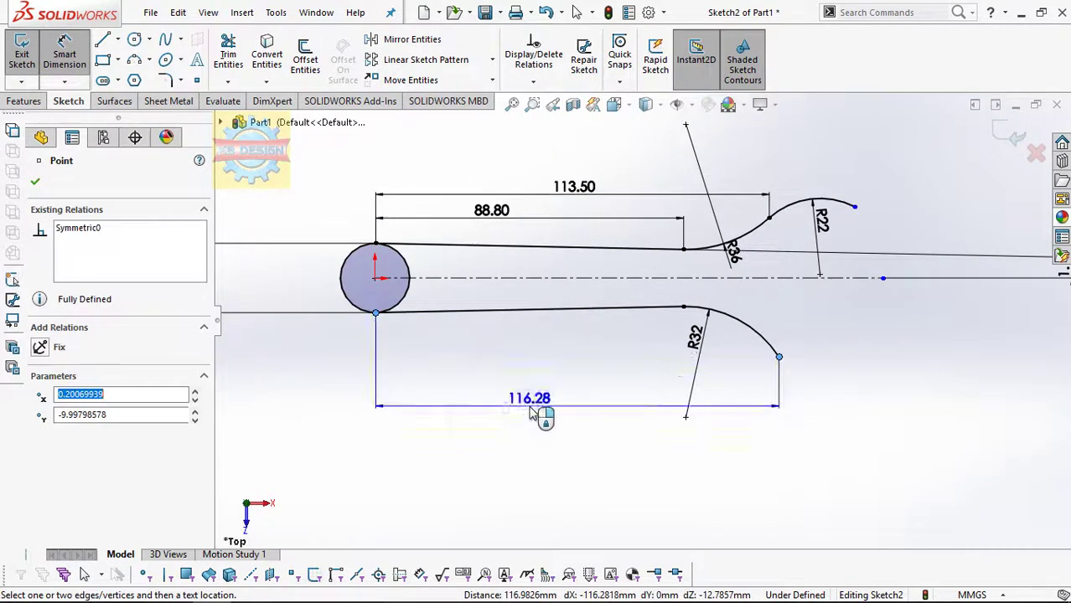
{"action": "left_click", "coordinate": [538, 412]}
{"action": "type", "text": "111"}
{"action": "key", "text": "Return"}
Draw an 11 mm line from the R32 arc's end, tangent to the arc.
{"action": "scroll", "coordinate": [903, 467], "scroll_direction": "down", "scroll_amount": 2}
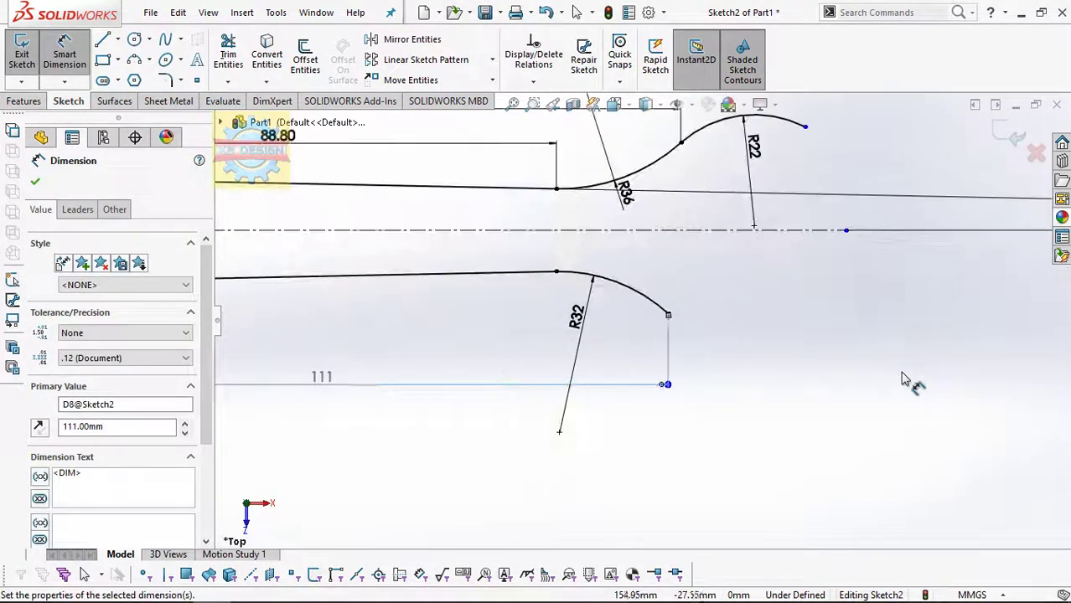
{"action": "key", "text": "Escape"}
{"action": "left_click", "coordinate": [102, 39]}
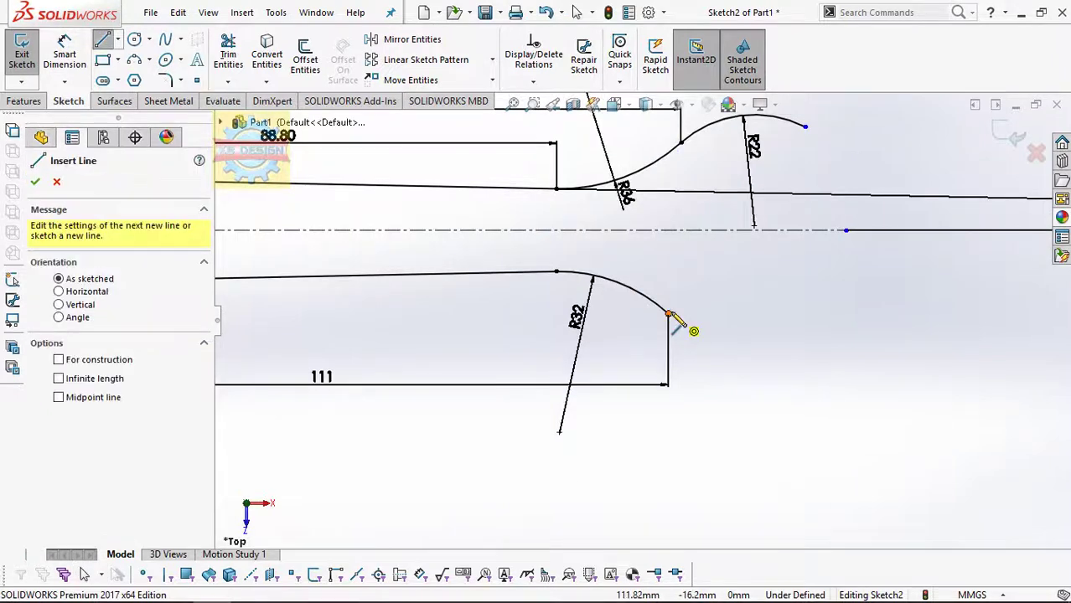
{"action": "left_click", "coordinate": [668, 314]}
{"action": "left_click", "coordinate": [754, 381]}
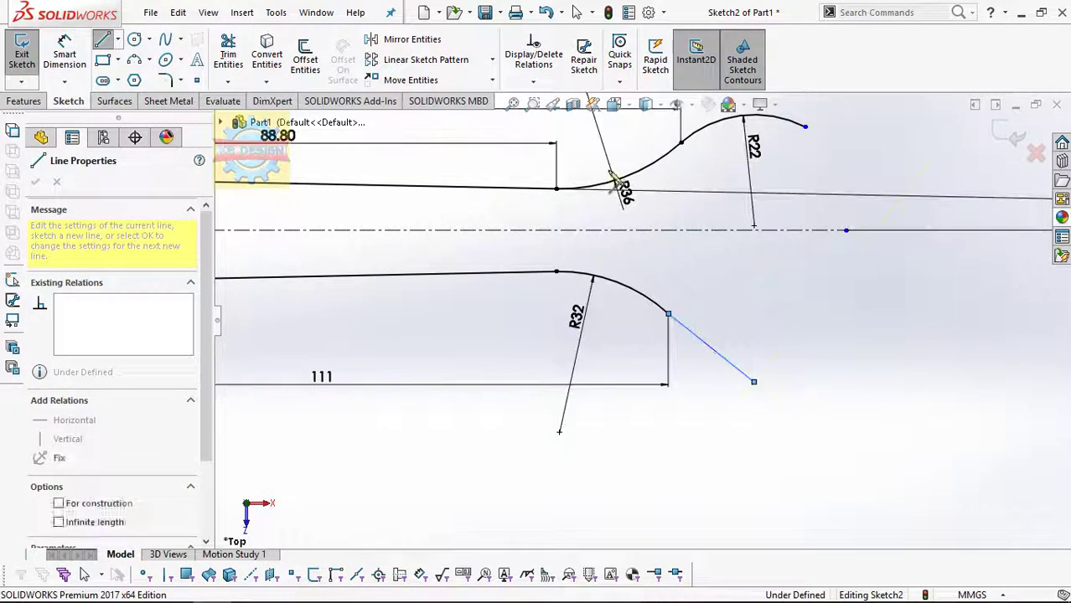
{"action": "left_click", "coordinate": [532, 81]}
{"action": "left_click", "coordinate": [553, 109]}
{"action": "left_click", "coordinate": [633, 302]}
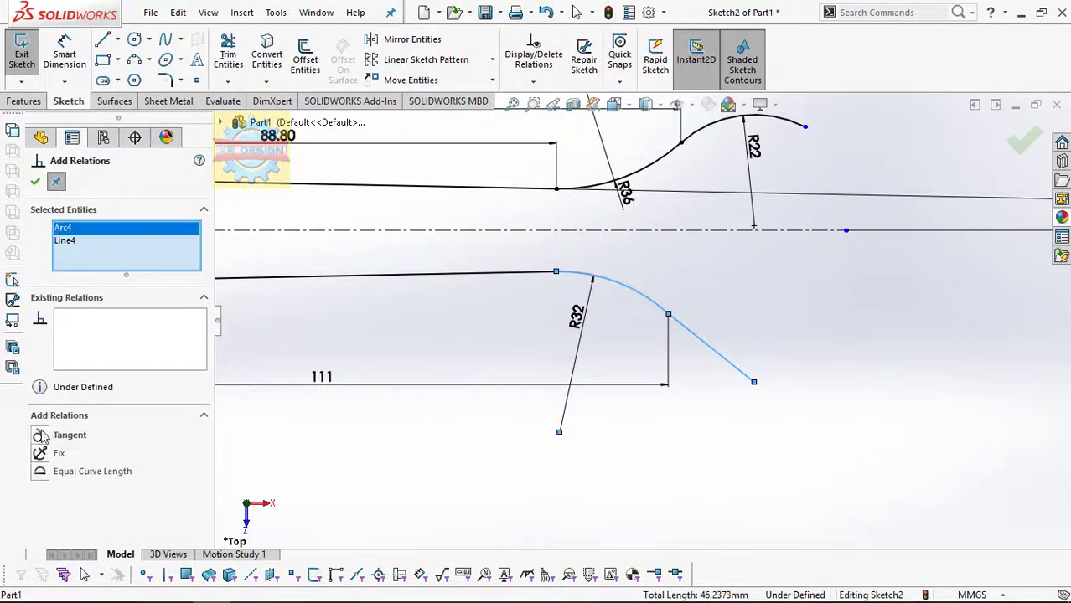
{"action": "left_click", "coordinate": [68, 65]}
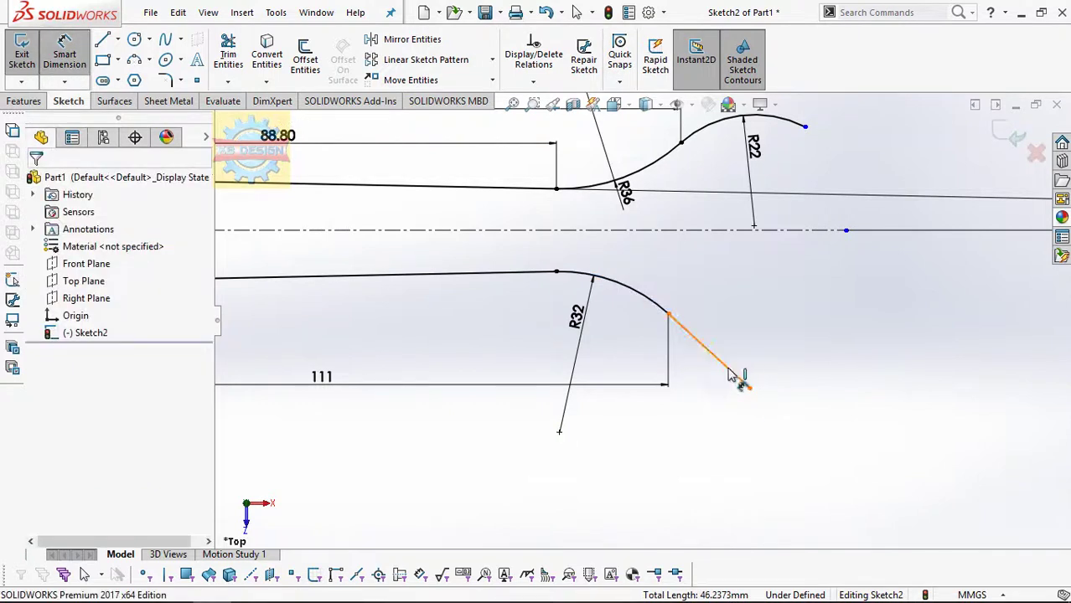
{"action": "left_click", "coordinate": [730, 372]}
{"action": "left_click", "coordinate": [727, 394]}
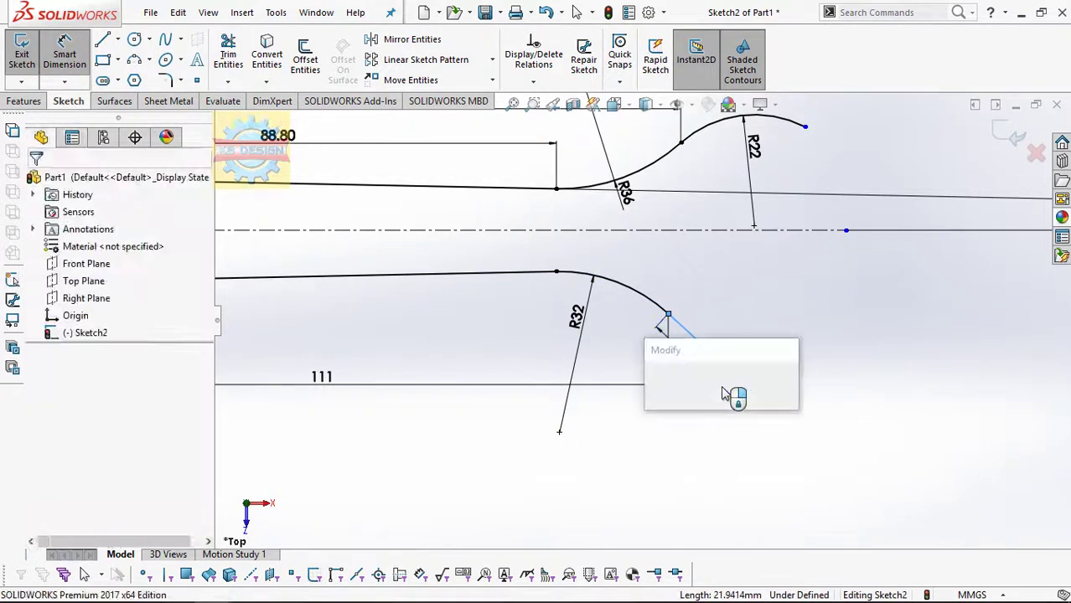
{"action": "type", "text": "11"}
{"action": "key", "text": "Return"}
{"action": "key", "text": "Escape"}
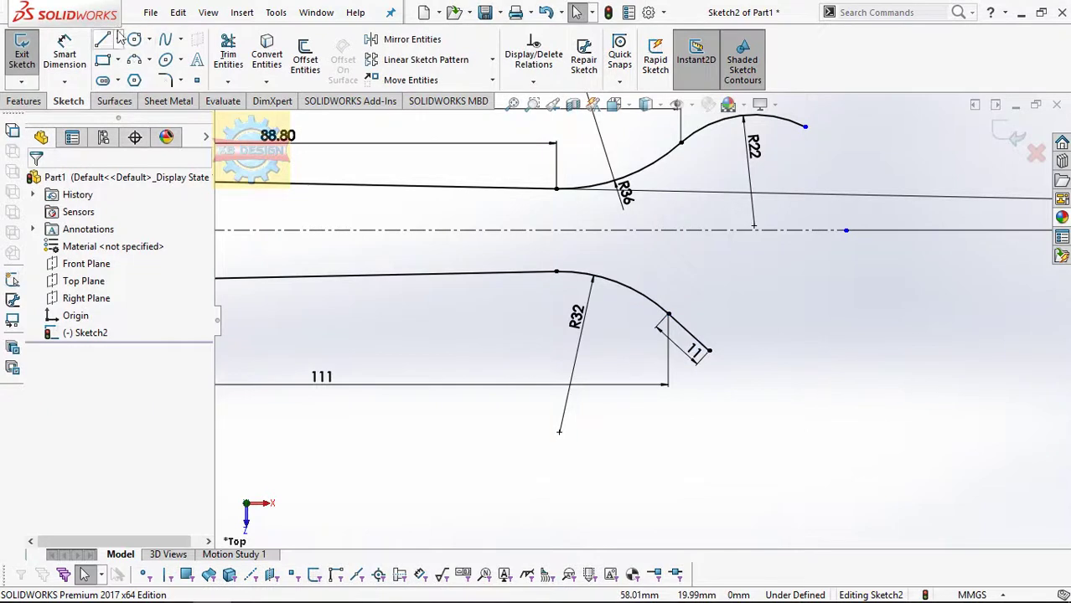
Draw a 32 mm line rising from the short line's end at 70°.
{"action": "key", "text": "l"}
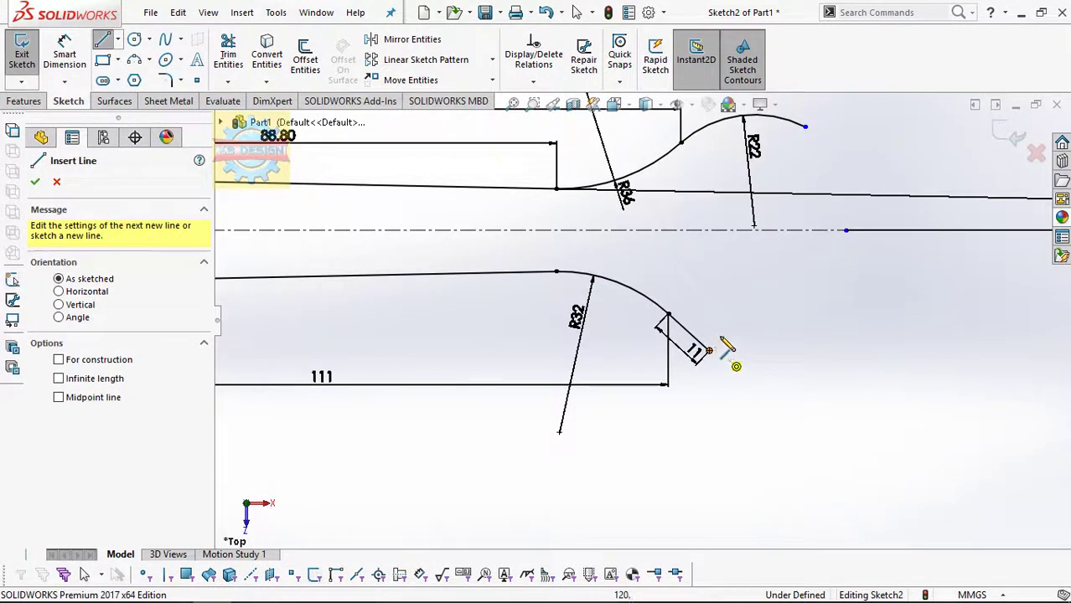
{"action": "left_click", "coordinate": [709, 350]}
{"action": "left_click", "coordinate": [772, 250]}
{"action": "key", "text": "Escape"}
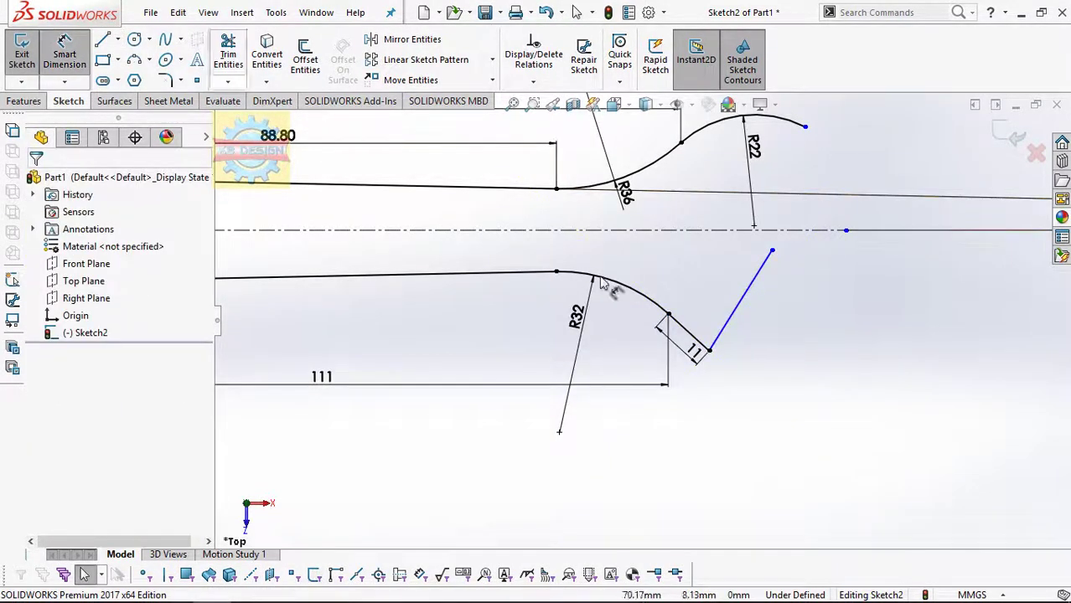
{"action": "left_click", "coordinate": [740, 302]}
{"action": "left_click", "coordinate": [661, 309]}
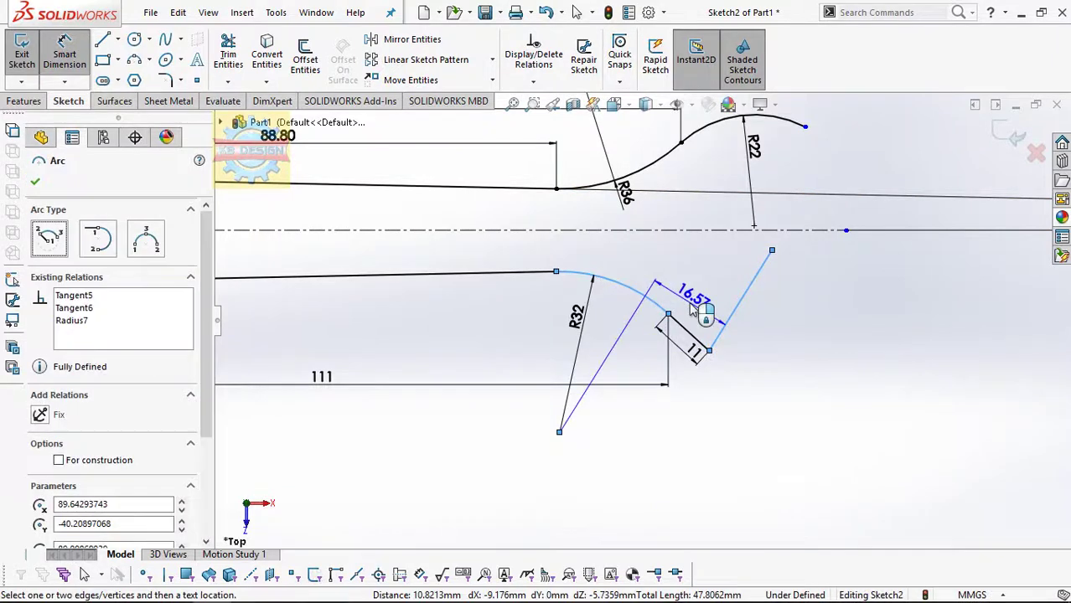
{"action": "left_click", "coordinate": [700, 332]}
{"action": "left_click", "coordinate": [689, 336]}
{"action": "left_click", "coordinate": [718, 308]}
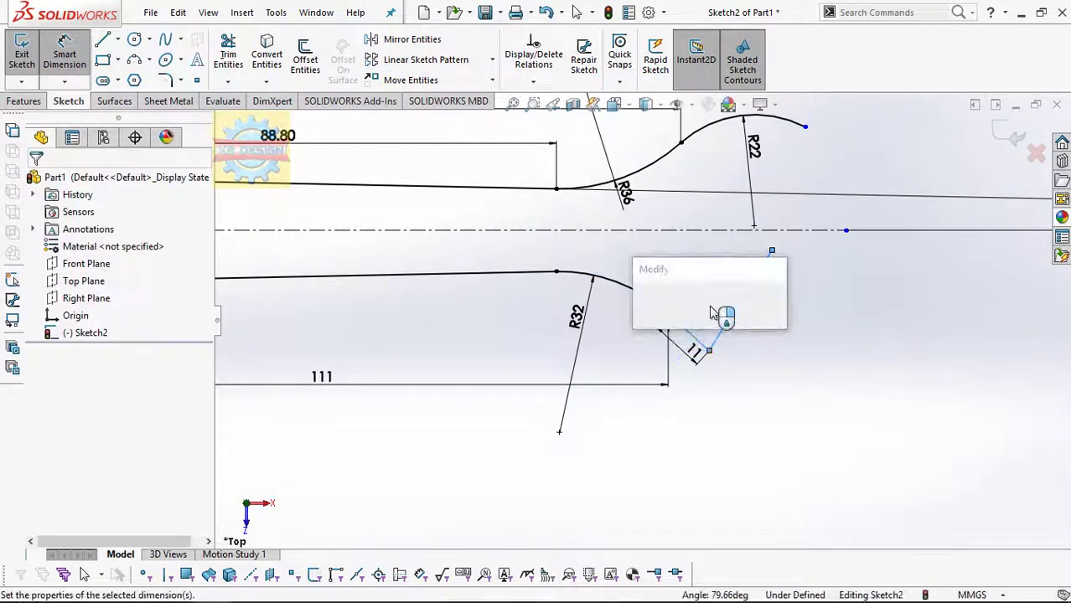
{"action": "type", "text": "7"}
{"action": "key", "text": "Return"}
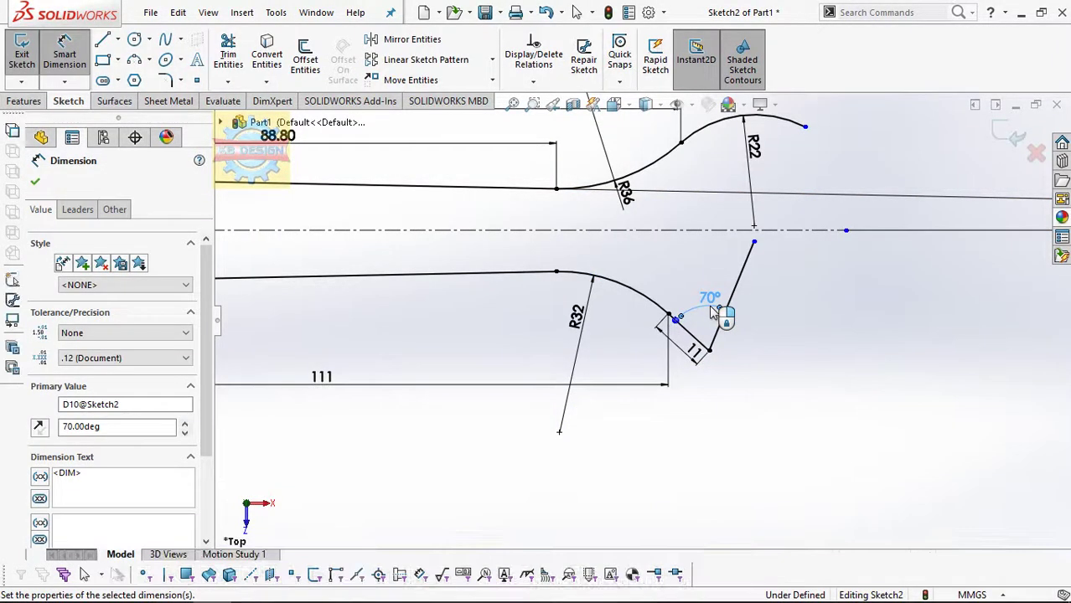
{"action": "left_click", "coordinate": [720, 332]}
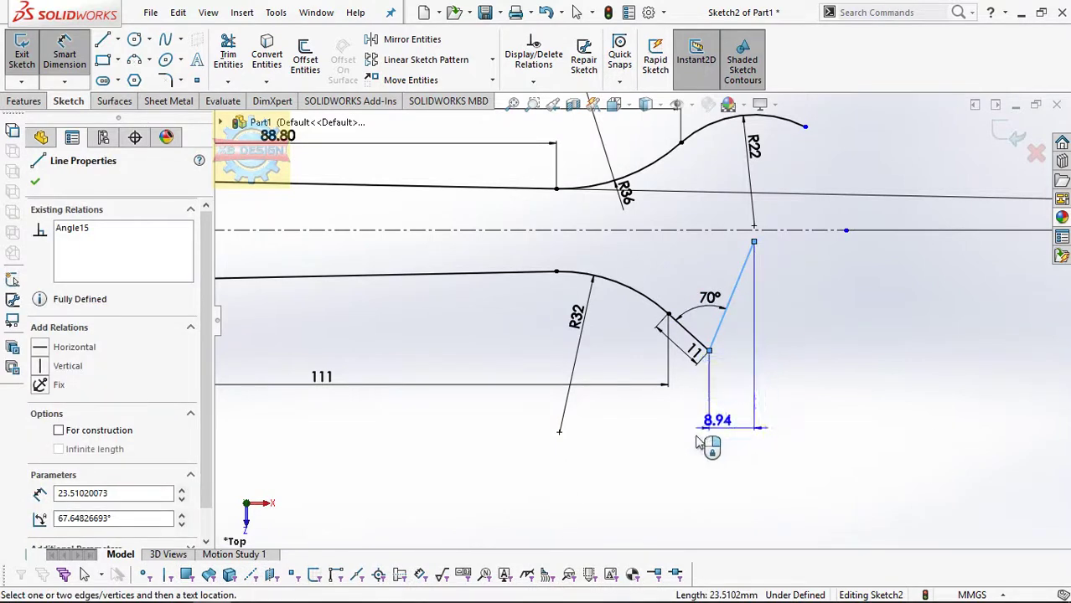
{"action": "left_click", "coordinate": [680, 446]}
{"action": "type", "text": "32"}
{"action": "key", "text": "Return"}
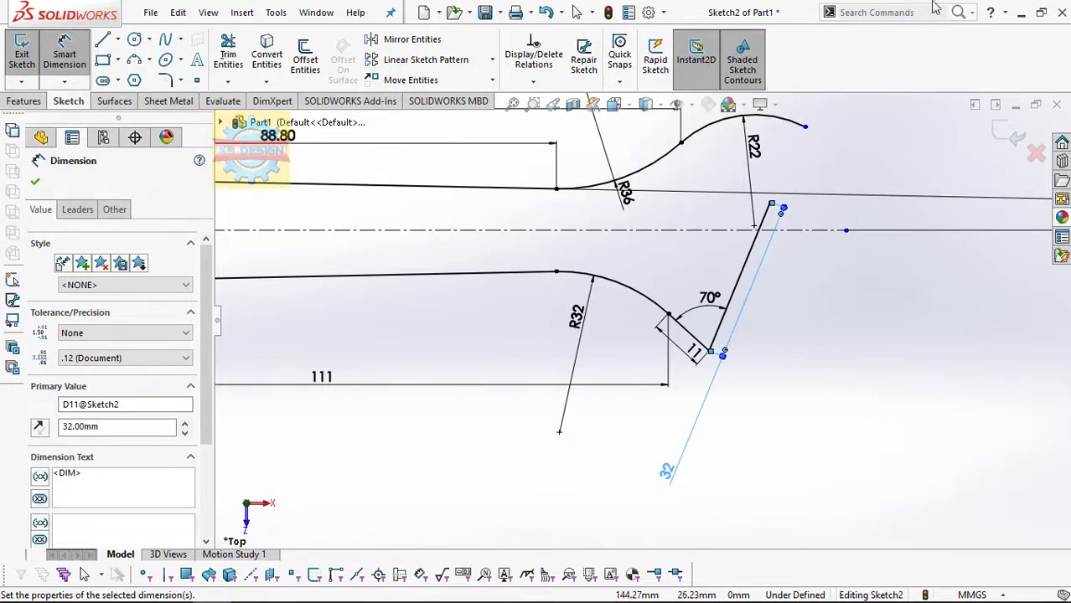
Sketch a sloped line up from the 32 mm line's top, then a horizontal line.
{"action": "left_click", "coordinate": [104, 40]}
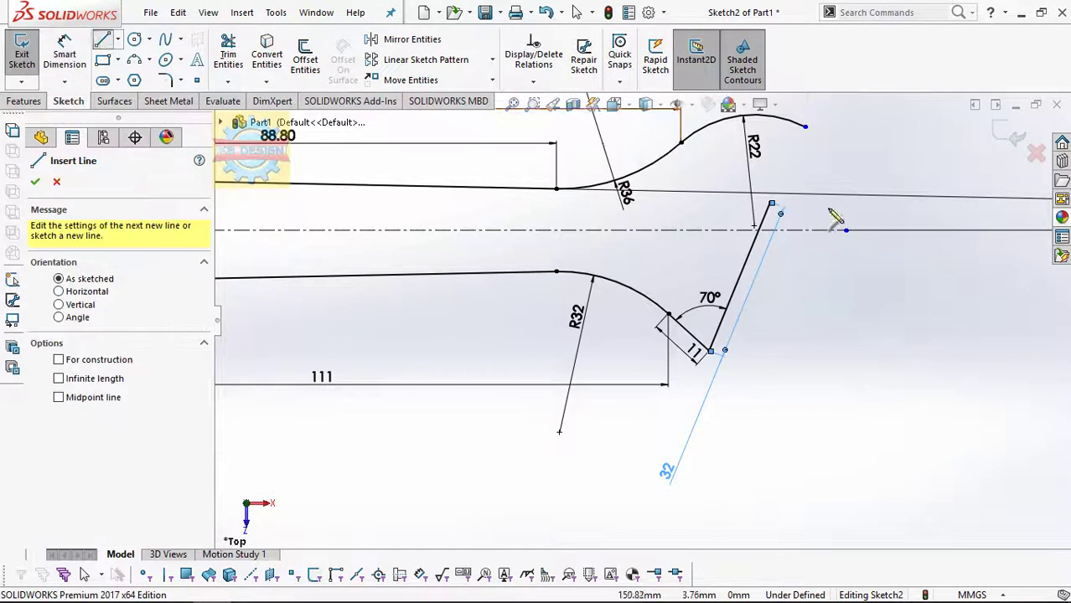
{"action": "left_click", "coordinate": [771, 204]}
{"action": "left_click", "coordinate": [813, 168]}
{"action": "left_click", "coordinate": [875, 168]}
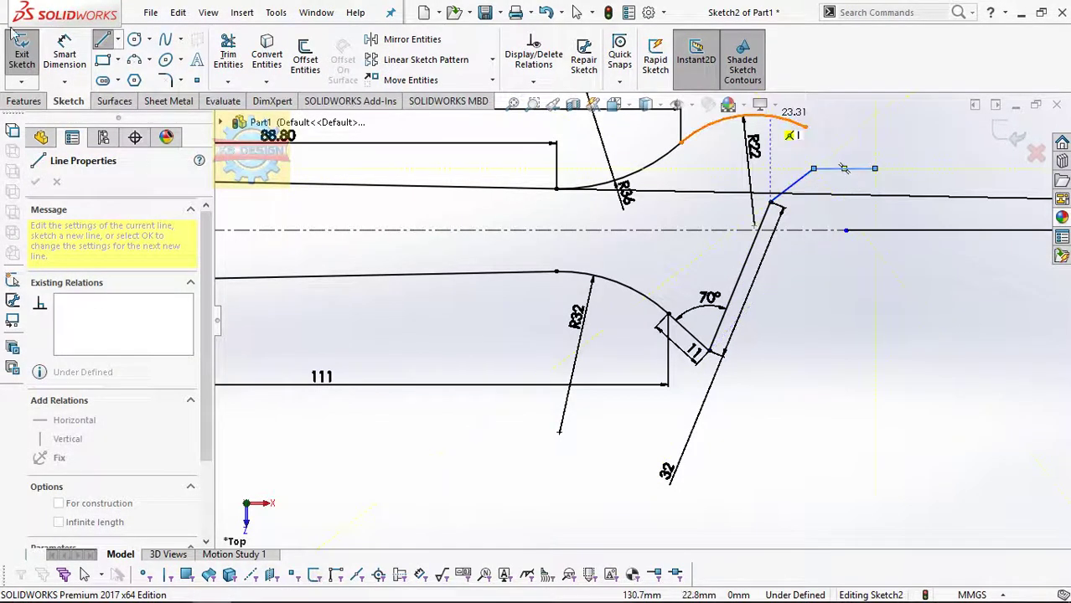
Set the angle between the sloped line and the 32 mm line to 150°.
{"action": "left_click", "coordinate": [64, 54]}
{"action": "left_click", "coordinate": [795, 182]}
{"action": "left_click", "coordinate": [767, 230]}
{"action": "left_click", "coordinate": [791, 264]}
{"action": "type", "text": "150"}
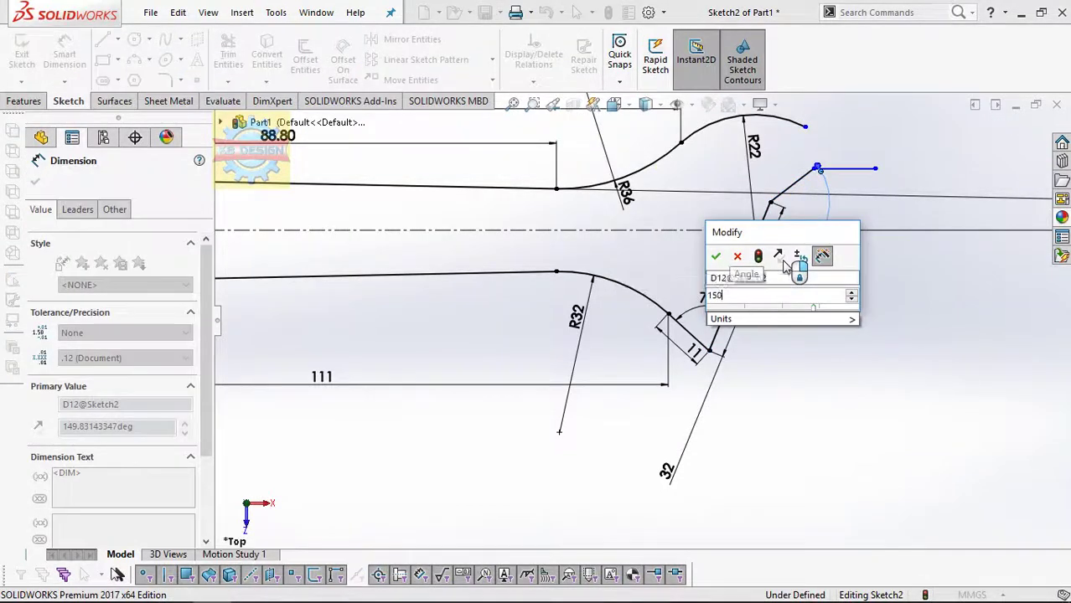
{"action": "key", "text": "Return"}
{"action": "key", "text": "Escape"}
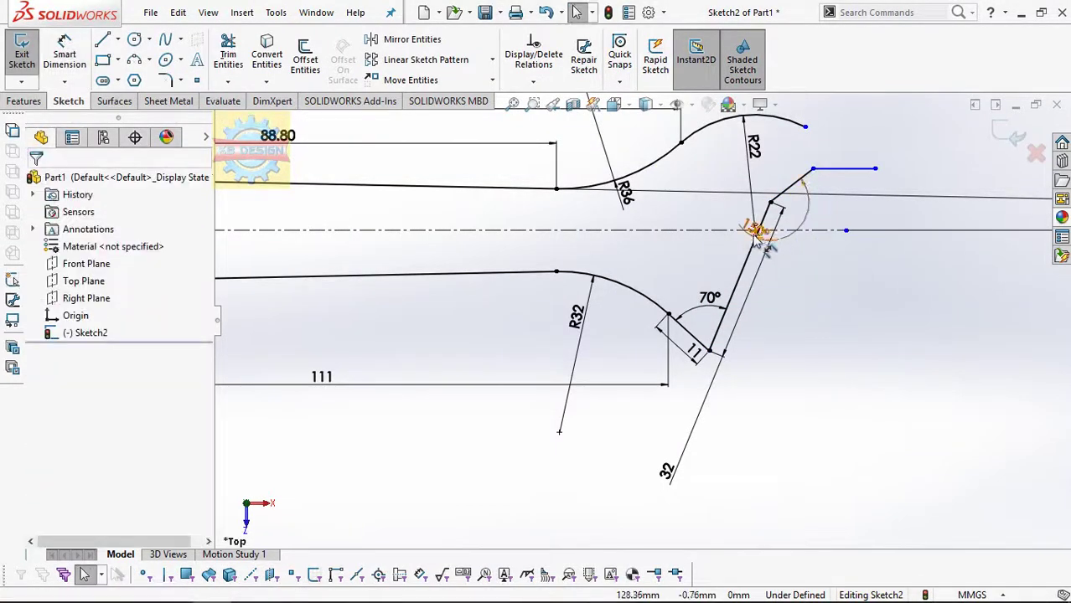
Dimension the short sloped line to 6 mm long.
{"action": "left_click", "coordinate": [733, 211]}
{"action": "left_click", "coordinate": [65, 55]}
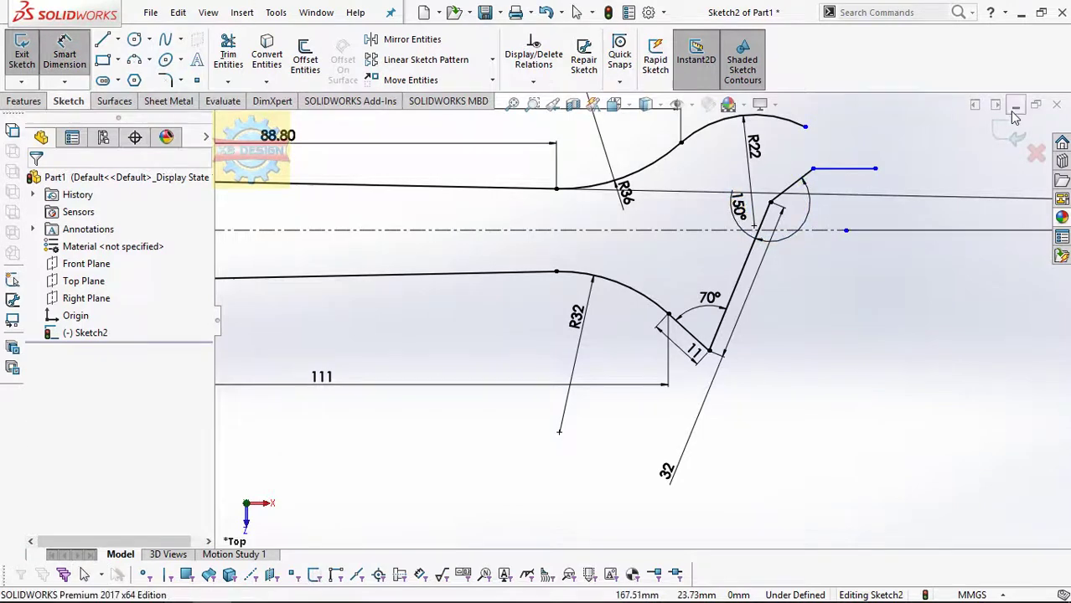
{"action": "scroll", "coordinate": [871, 197], "scroll_direction": "down", "scroll_amount": 2}
{"action": "left_click", "coordinate": [720, 202]}
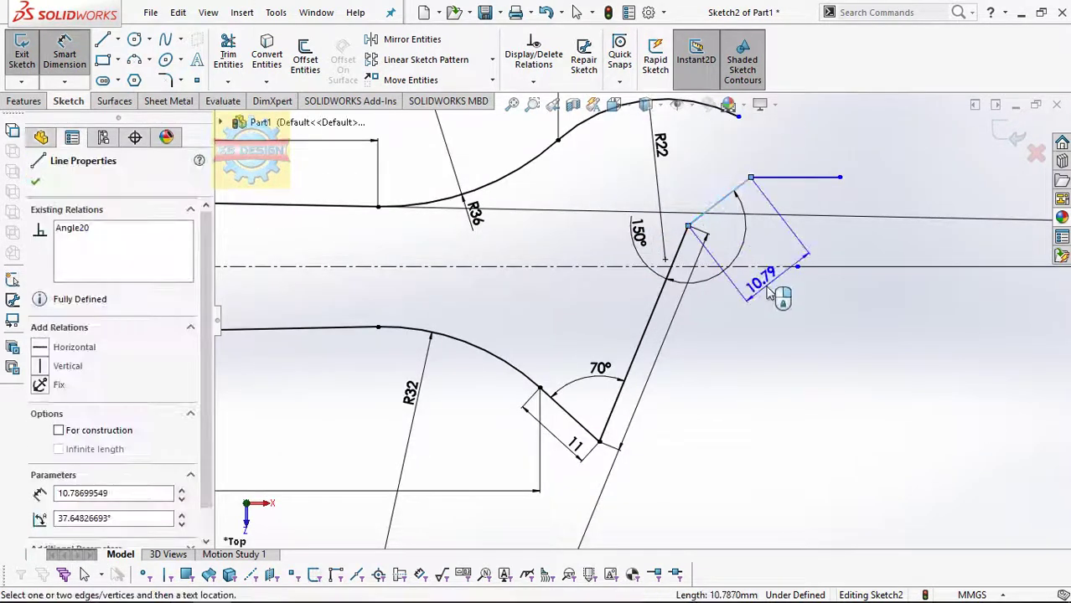
{"action": "left_click", "coordinate": [767, 292]}
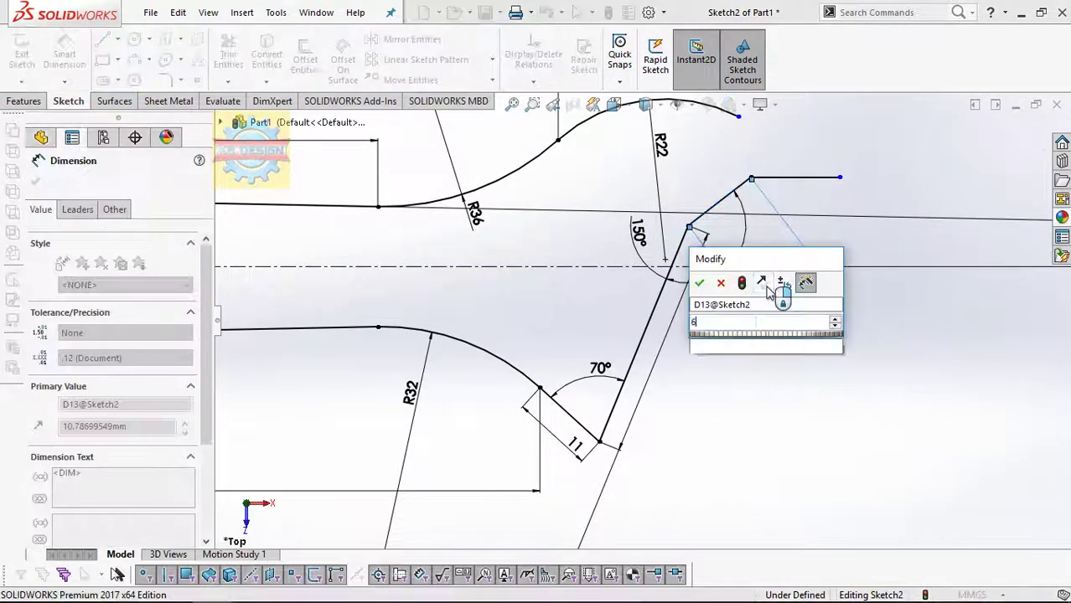
{"action": "type", "text": "6"}
{"action": "key", "text": "Return"}
{"action": "key", "text": "Escape"}
Add an angle dimension between the horizontal and sloped lines, reading 142.35°.
{"action": "left_click", "coordinate": [64, 54]}
{"action": "left_click", "coordinate": [705, 213]}
{"action": "left_click", "coordinate": [776, 201]}
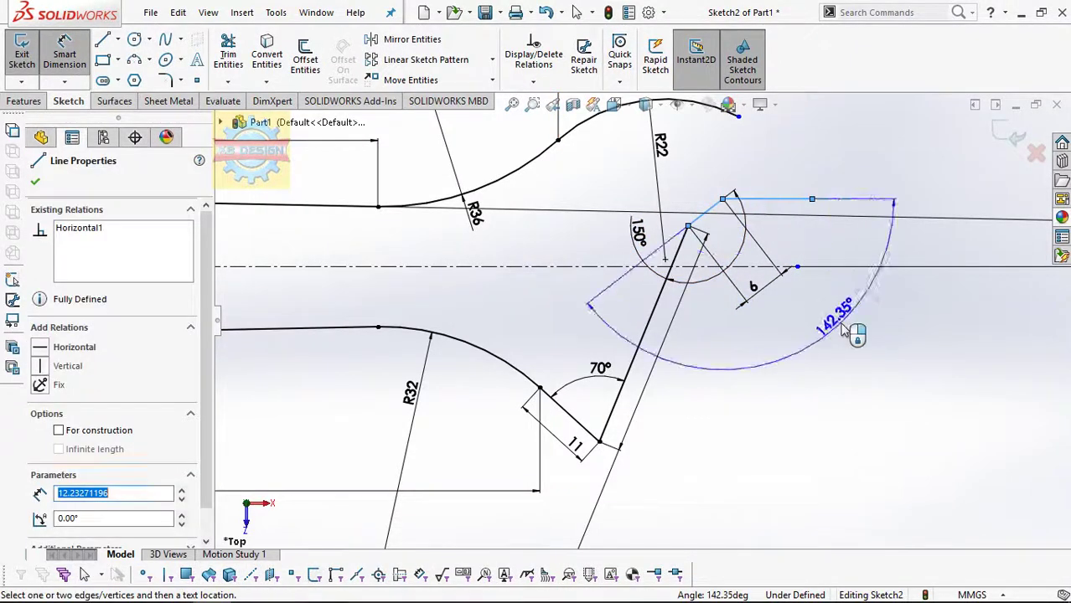
{"action": "left_click", "coordinate": [843, 327]}
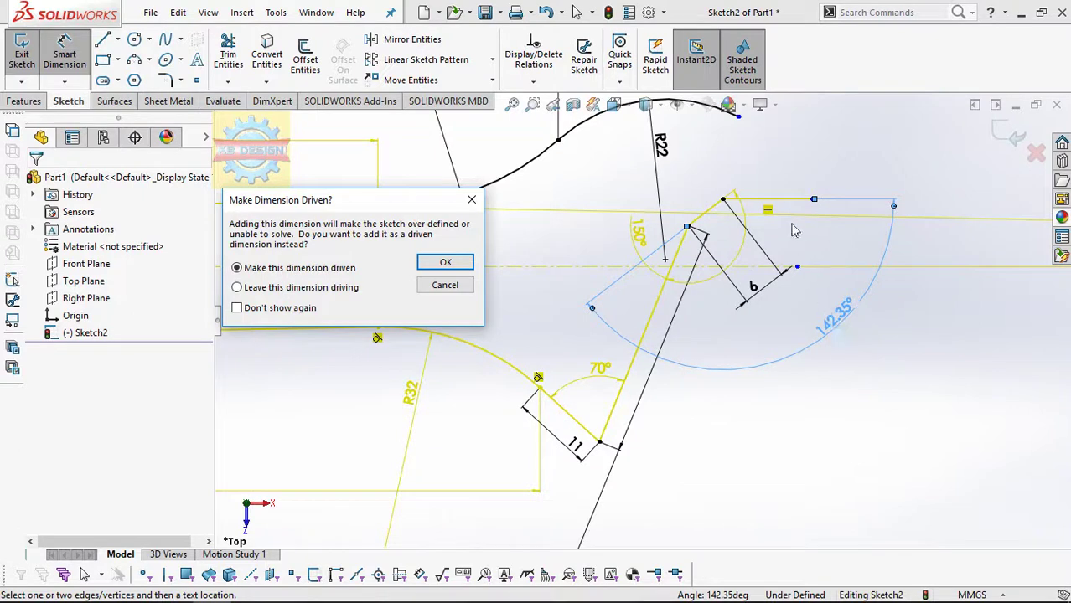
Accept the 142.35° angle as driven, then delete it after failed edit attempts.
{"action": "left_click", "coordinate": [460, 266]}
{"action": "key", "text": "Escape"}
{"action": "left_click", "coordinate": [768, 200]}
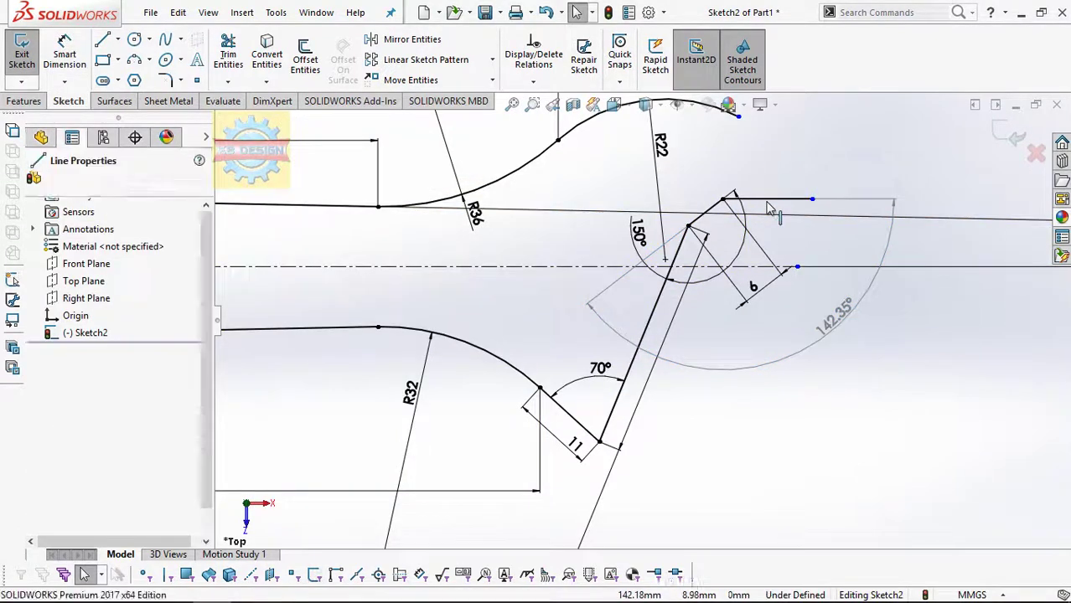
{"action": "key", "text": "Escape"}
{"action": "double_click", "coordinate": [838, 322]}
{"action": "key", "text": "Return"}
{"action": "double_click", "coordinate": [840, 325]}
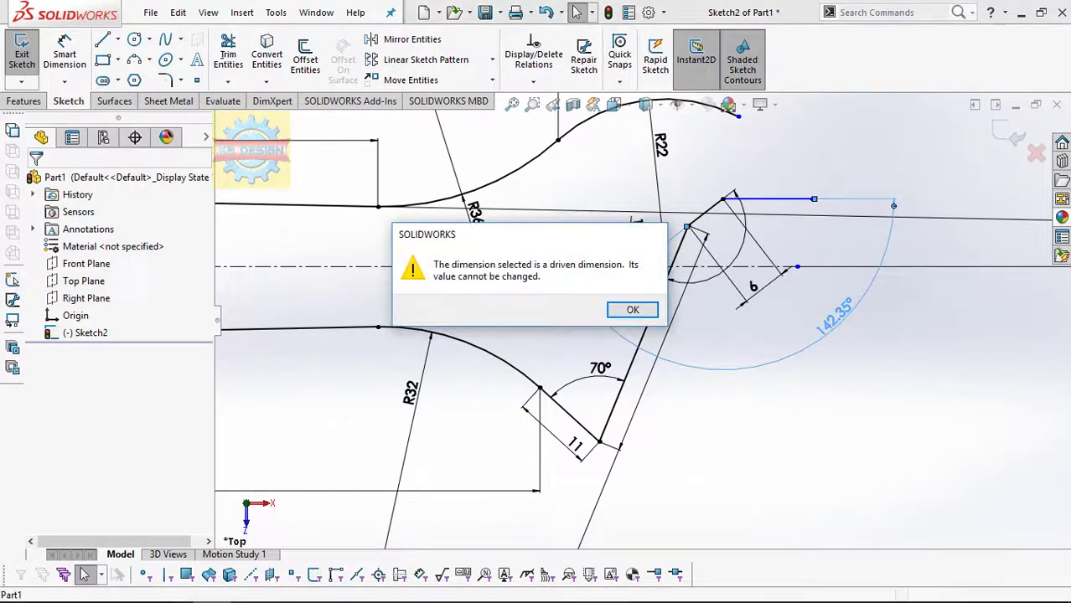
{"action": "key", "text": "Return"}
{"action": "key", "text": "Delete"}
Add a 120° angle to the short top jaw line, then undo it.
{"action": "left_click", "coordinate": [65, 55]}
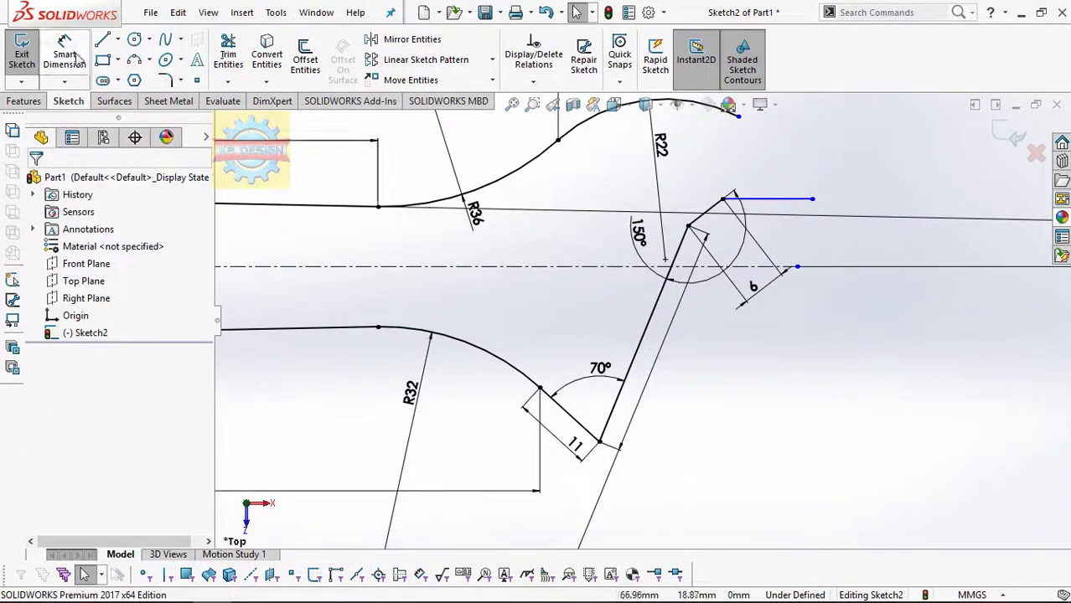
{"action": "left_click", "coordinate": [704, 220]}
{"action": "left_click", "coordinate": [762, 200]}
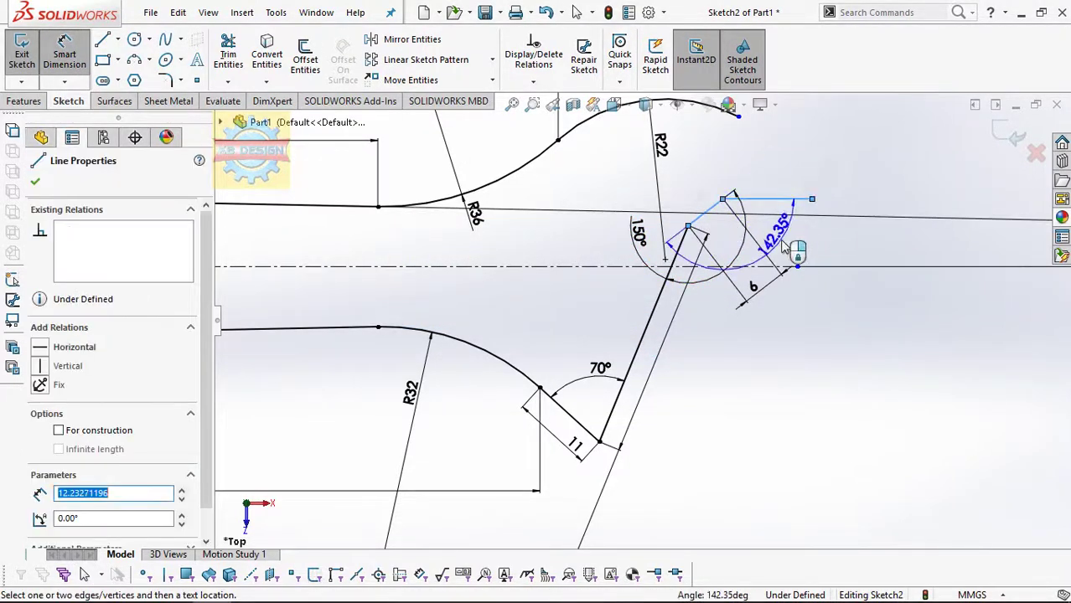
{"action": "left_click", "coordinate": [785, 247]}
{"action": "type", "text": "120"}
{"action": "key", "text": "Return"}
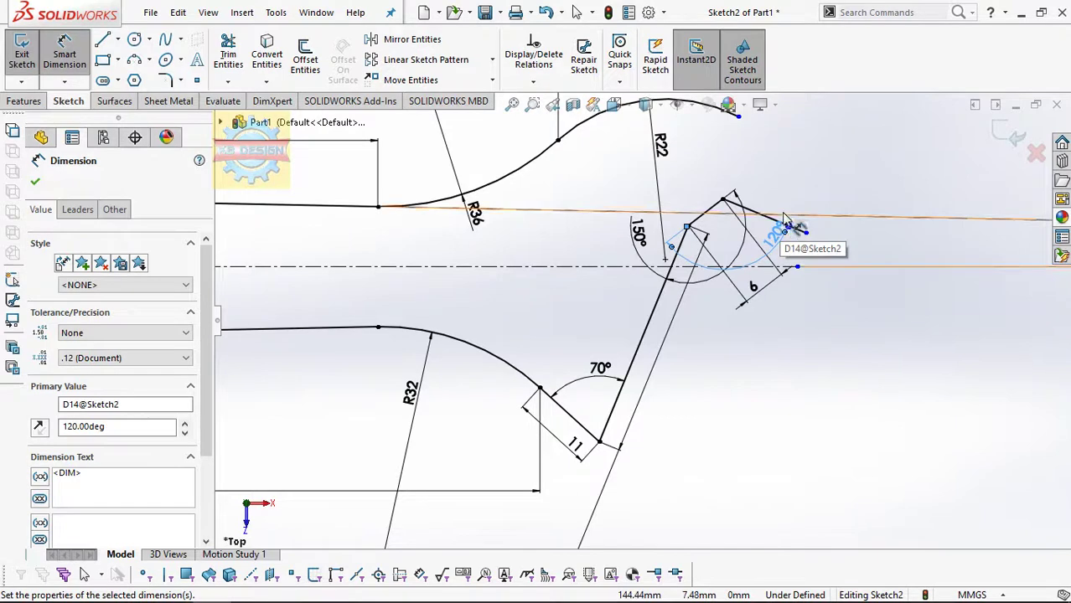
{"action": "scroll", "coordinate": [783, 221], "scroll_direction": "down", "scroll_amount": 2}
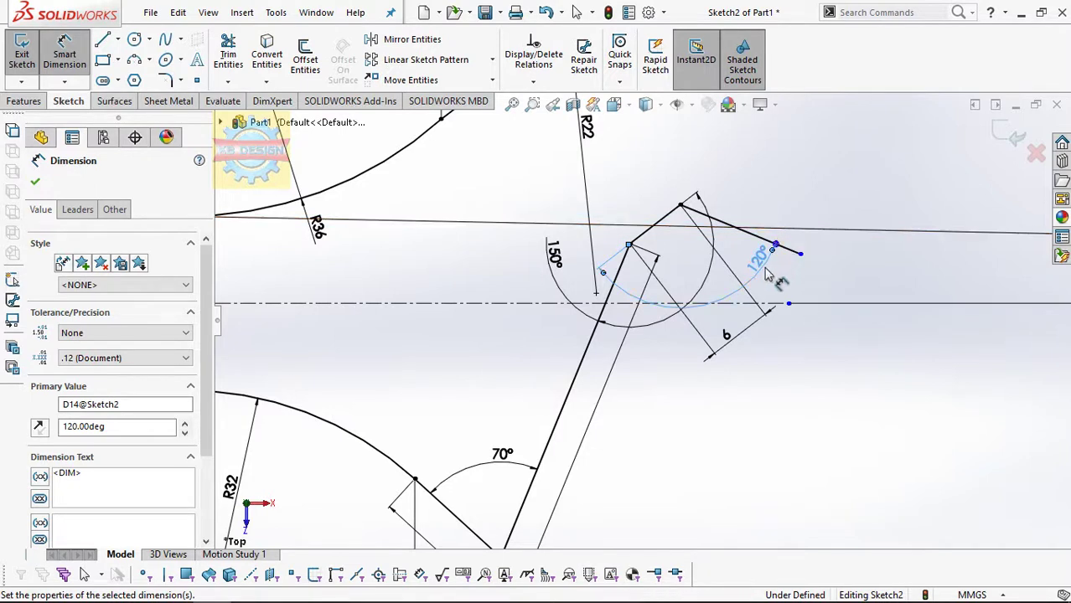
{"action": "key", "text": "Escape"}
{"action": "key", "text": "ctrl+z"}
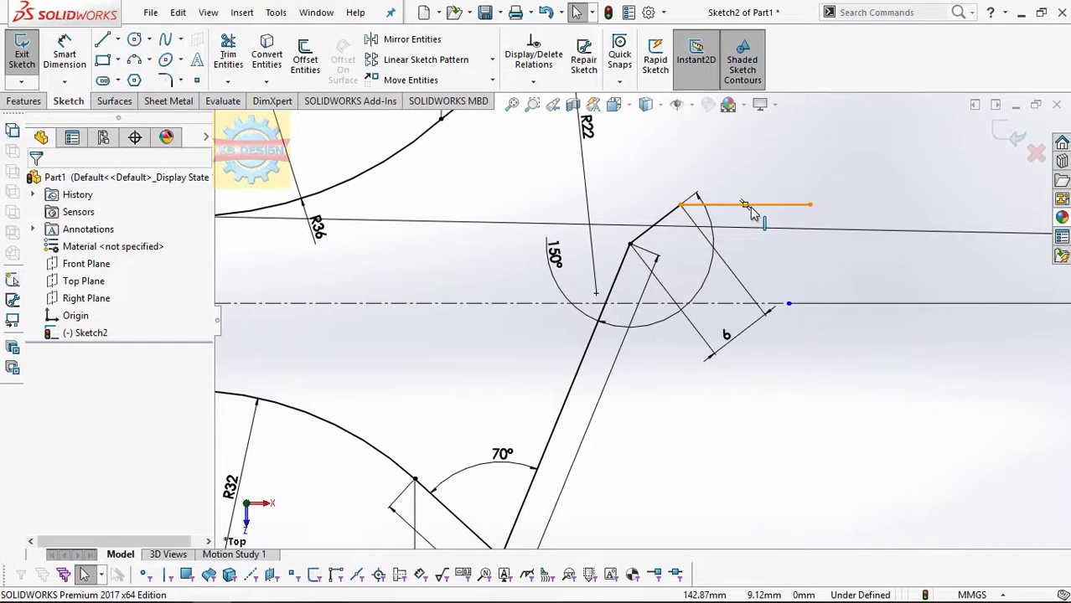
Drag the end of the short top jaw line to reposition it.
{"action": "left_click_drag", "start_coordinate": [809, 205], "coordinate": [750, 265]}
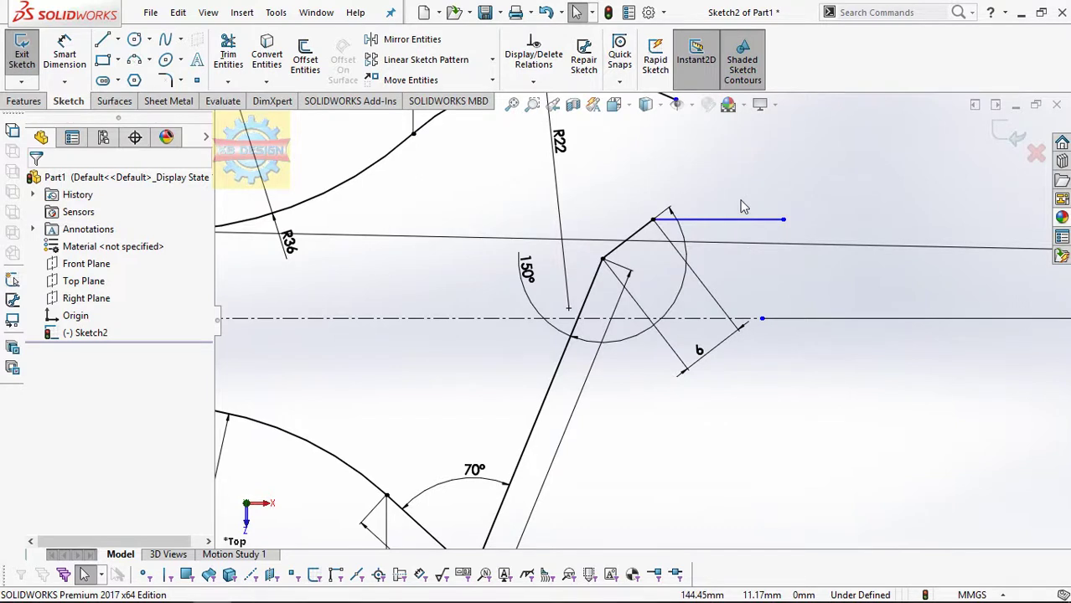
{"action": "scroll", "coordinate": [750, 218], "scroll_direction": "up", "scroll_amount": 1}
{"action": "scroll", "coordinate": [741, 251], "scroll_direction": "up", "scroll_amount": 1}
Dimension the short top jaw line's angle at 120°.
{"action": "scroll", "coordinate": [740, 265], "scroll_direction": "up", "scroll_amount": 1}
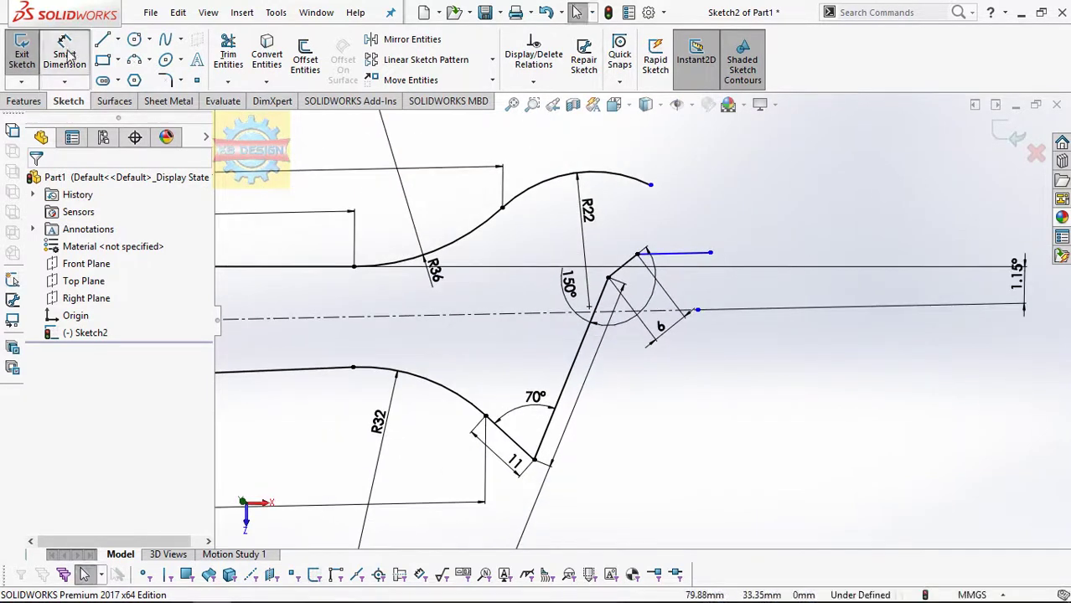
{"action": "left_click", "coordinate": [67, 53]}
{"action": "left_click", "coordinate": [677, 254]}
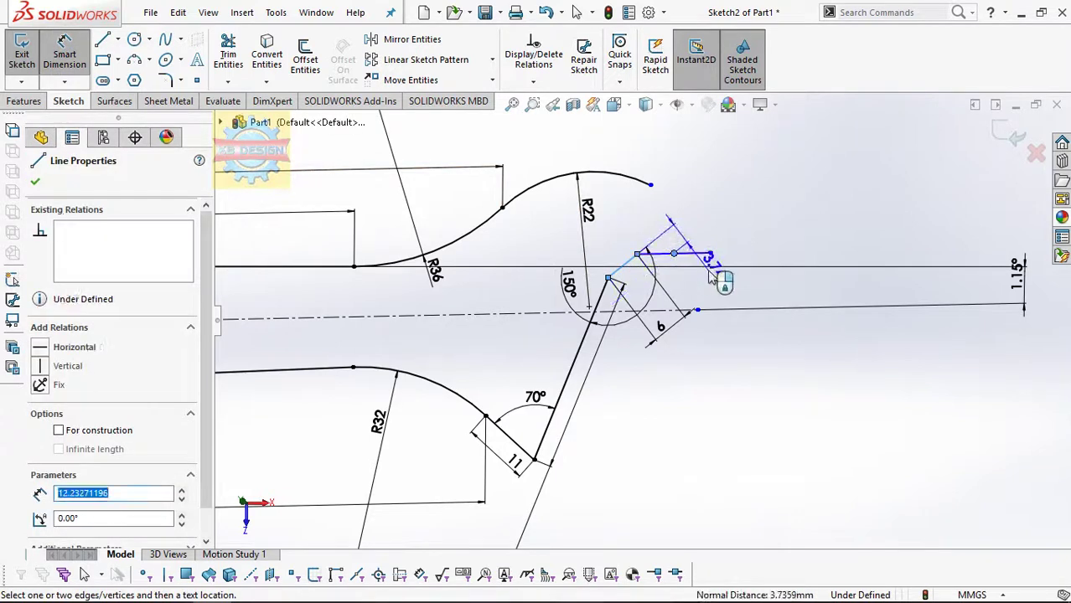
{"action": "key", "text": "Escape"}
{"action": "left_click", "coordinate": [689, 260]}
{"action": "left_click", "coordinate": [748, 404]}
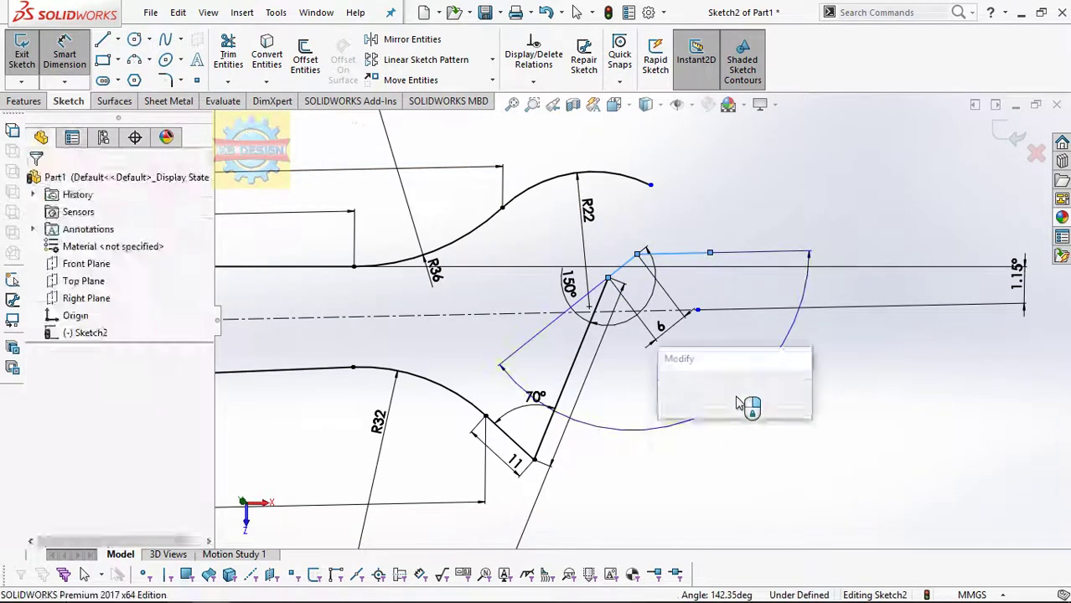
{"action": "type", "text": "120"}
{"action": "key", "text": "Return"}
{"action": "key", "text": "Escape"}
Pull the R22 arc end down and draw a short line from the jaw line to the arc.
{"action": "left_click_drag", "start_coordinate": [650, 184], "coordinate": [717, 273]}
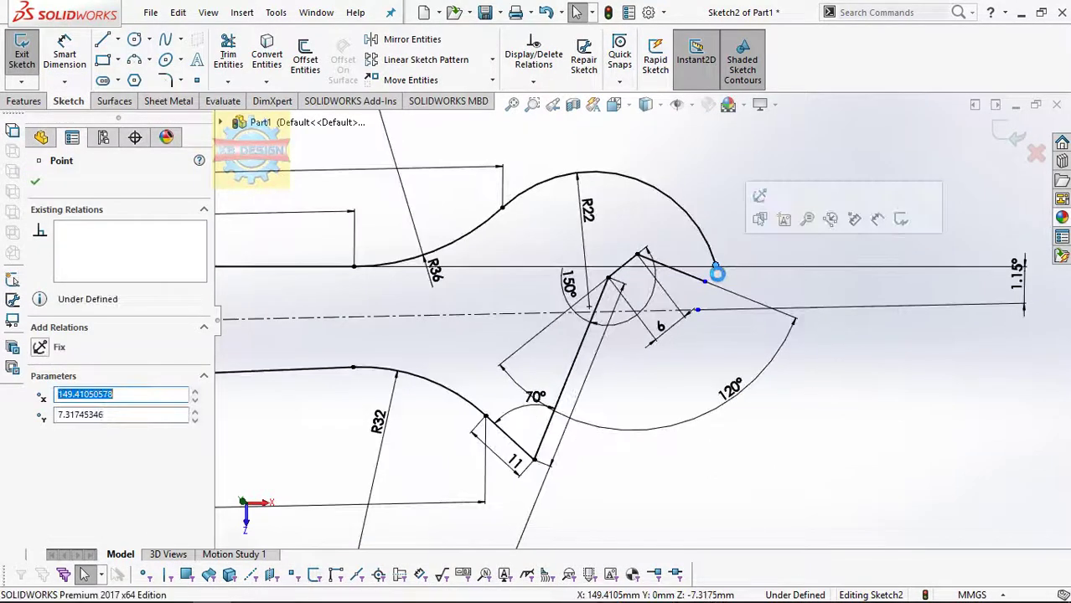
{"action": "scroll", "coordinate": [719, 280], "scroll_direction": "down", "scroll_amount": 2}
{"action": "key", "text": "Escape"}
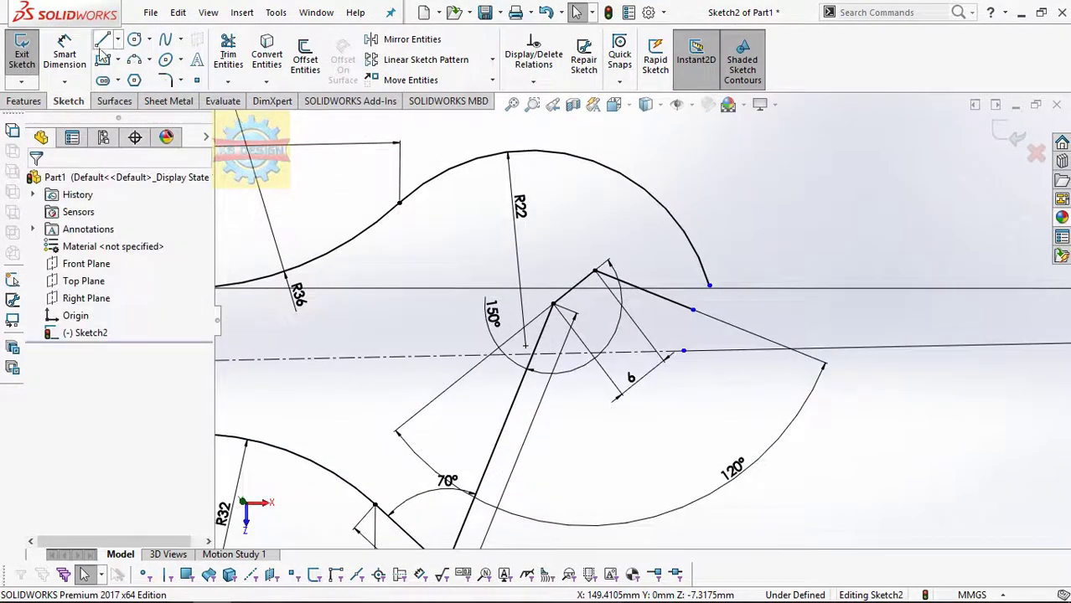
{"action": "left_click", "coordinate": [103, 40]}
{"action": "left_click_drag", "start_coordinate": [692, 310], "coordinate": [725, 232]}
{"action": "key", "text": "Escape"}
Make the new short line perpendicular to the angled jaw line.
{"action": "left_click", "coordinate": [533, 81]}
{"action": "left_click", "coordinate": [534, 118]}
{"action": "left_click", "coordinate": [702, 295]}
{"action": "left_click", "coordinate": [680, 305]}
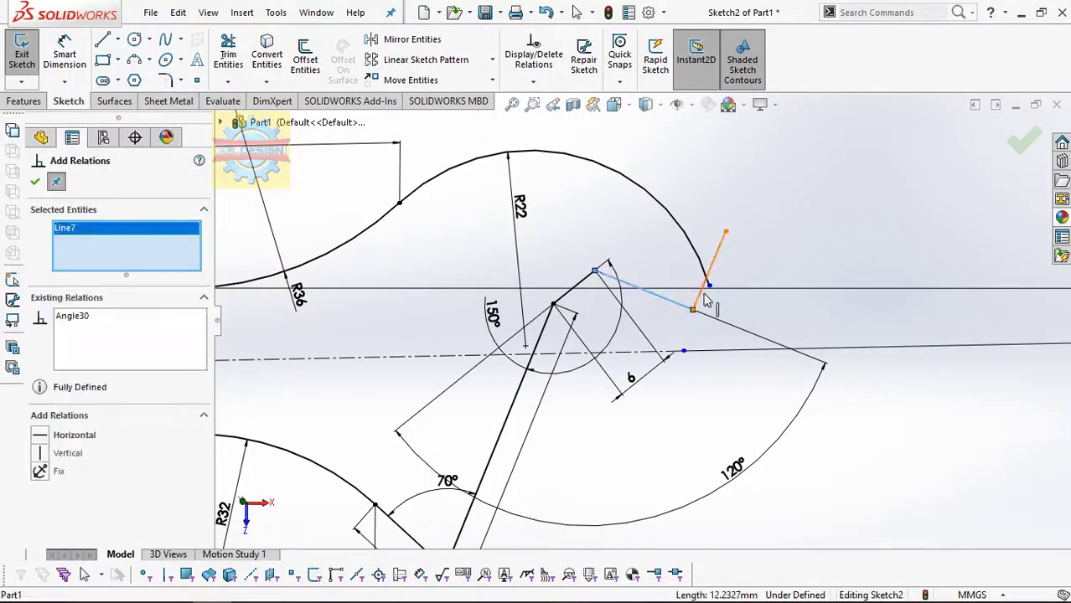
{"action": "left_click", "coordinate": [44, 494]}
Trim the short line's excess piece above the R22 arc.
{"action": "scroll", "coordinate": [791, 289], "scroll_direction": "down", "scroll_amount": 2}
{"action": "left_click", "coordinate": [228, 55]}
{"action": "left_click_drag", "start_coordinate": [675, 226], "coordinate": [665, 295]}
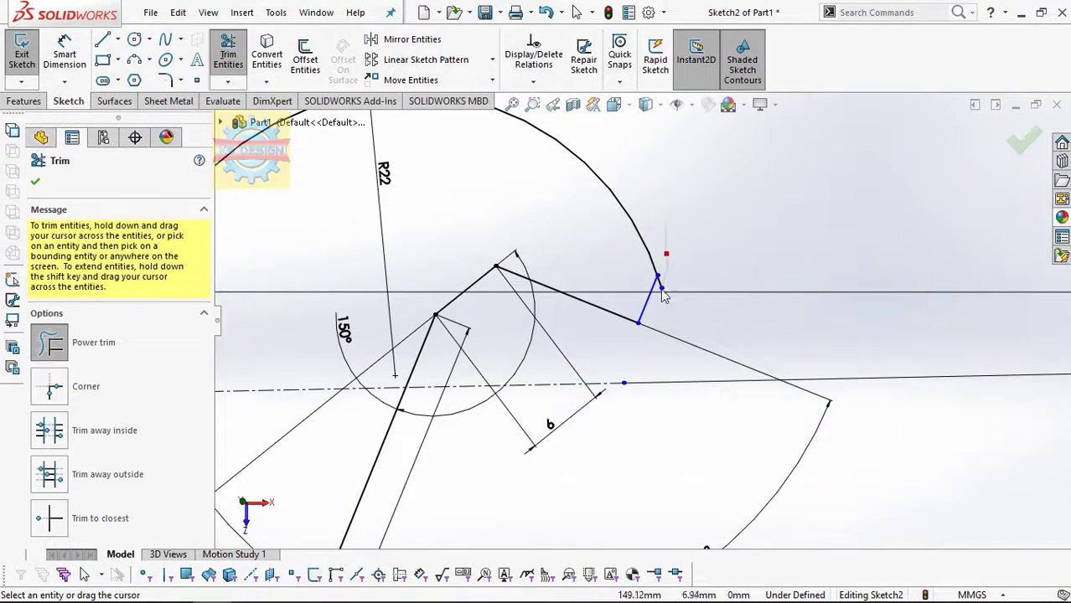
Exit Trim, zoom out to inspect the jaw, and select the short link's end point.
{"action": "scroll", "coordinate": [702, 298], "scroll_direction": "up", "scroll_amount": 3}
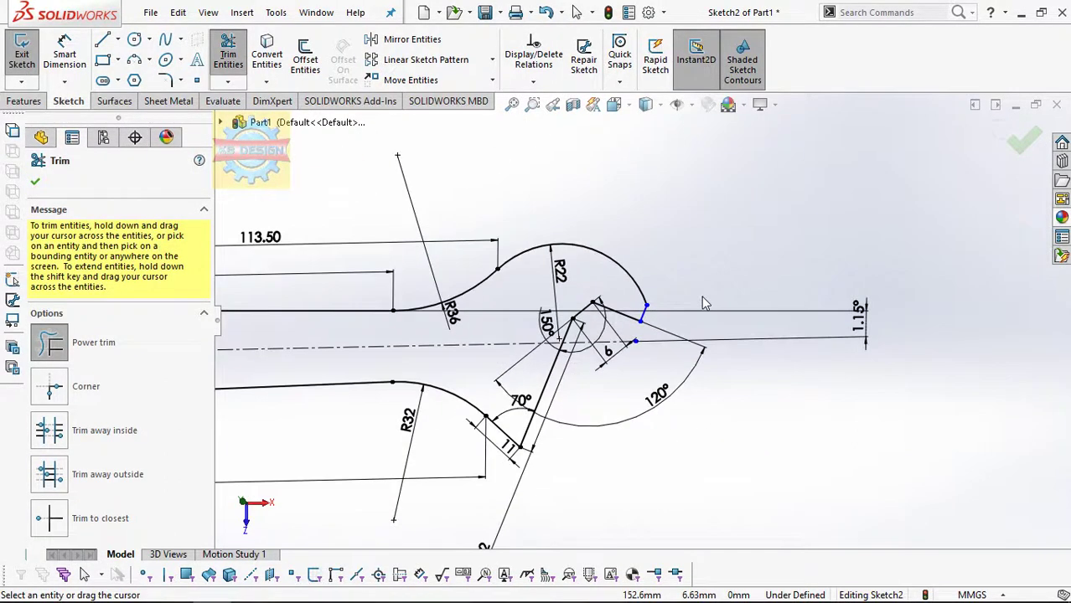
{"action": "key", "text": "Escape"}
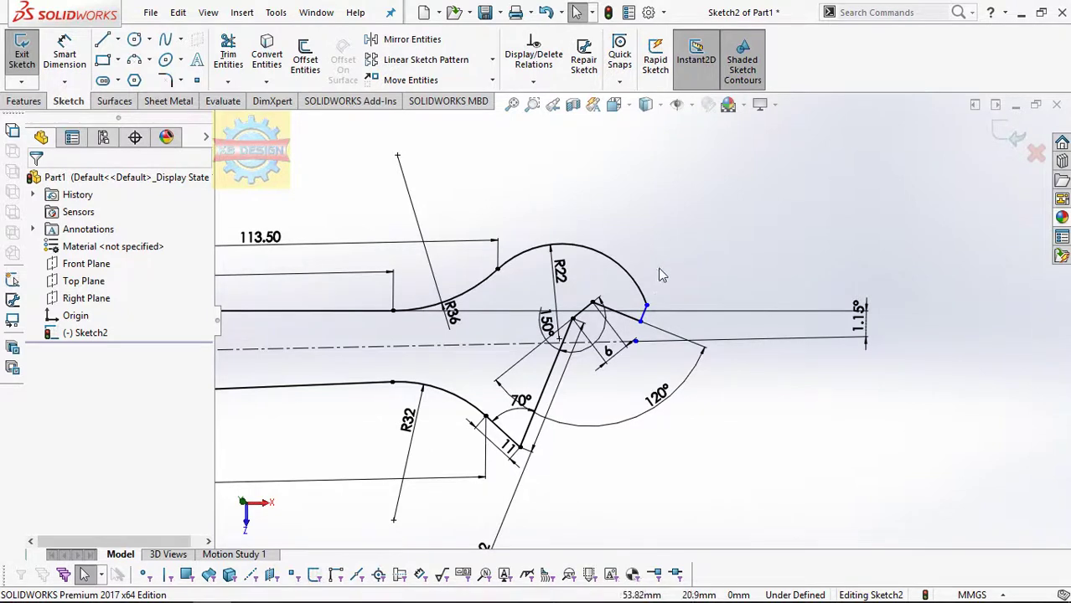
{"action": "scroll", "coordinate": [573, 444], "scroll_direction": "down", "scroll_amount": 1}
{"action": "scroll", "coordinate": [573, 448], "scroll_direction": "down", "scroll_amount": 1}
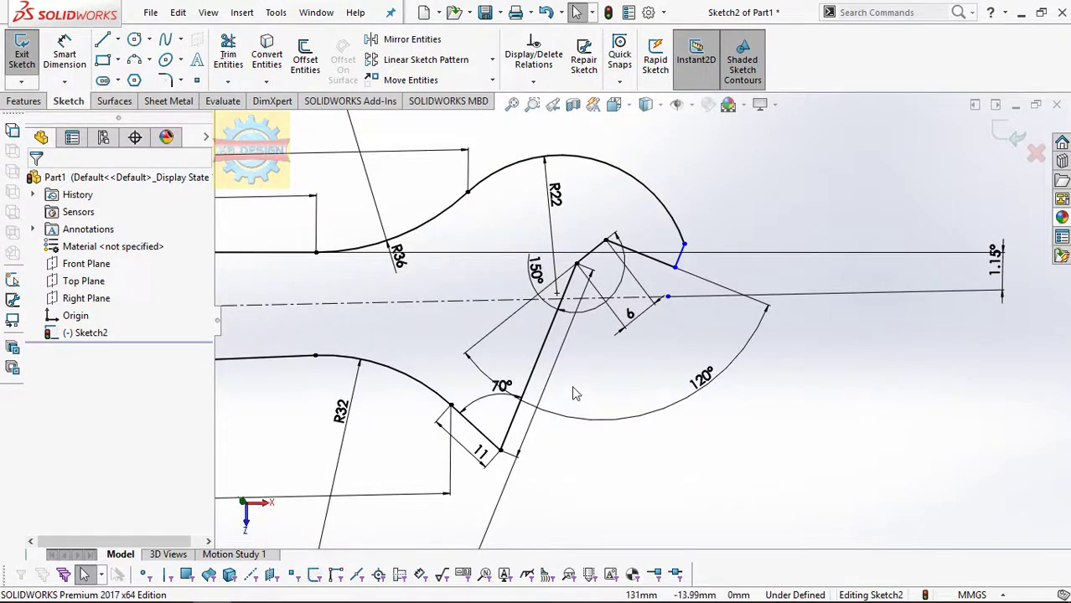
{"action": "scroll", "coordinate": [571, 381], "scroll_direction": "down", "scroll_amount": 1}
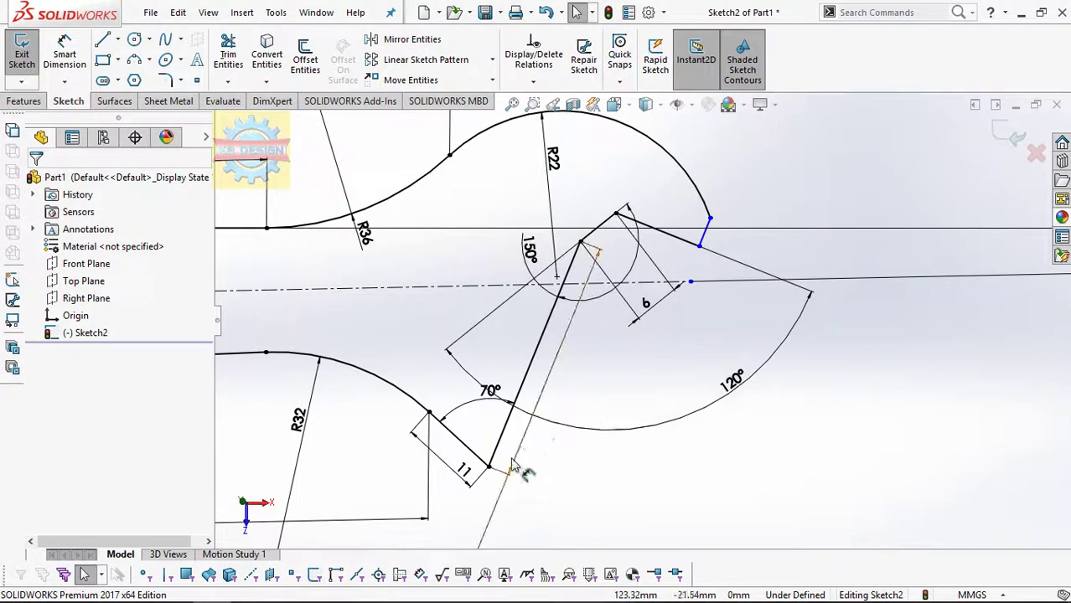
{"action": "left_click", "coordinate": [579, 243]}
Drag the short line's end and the 11 mm jaw line's end to test their constraints.
{"action": "left_click", "coordinate": [700, 245]}
{"action": "left_click_drag", "start_coordinate": [699, 246], "coordinate": [726, 222]}
{"action": "scroll", "coordinate": [641, 310], "scroll_direction": "up", "scroll_amount": 2}
{"action": "key", "text": "Escape"}
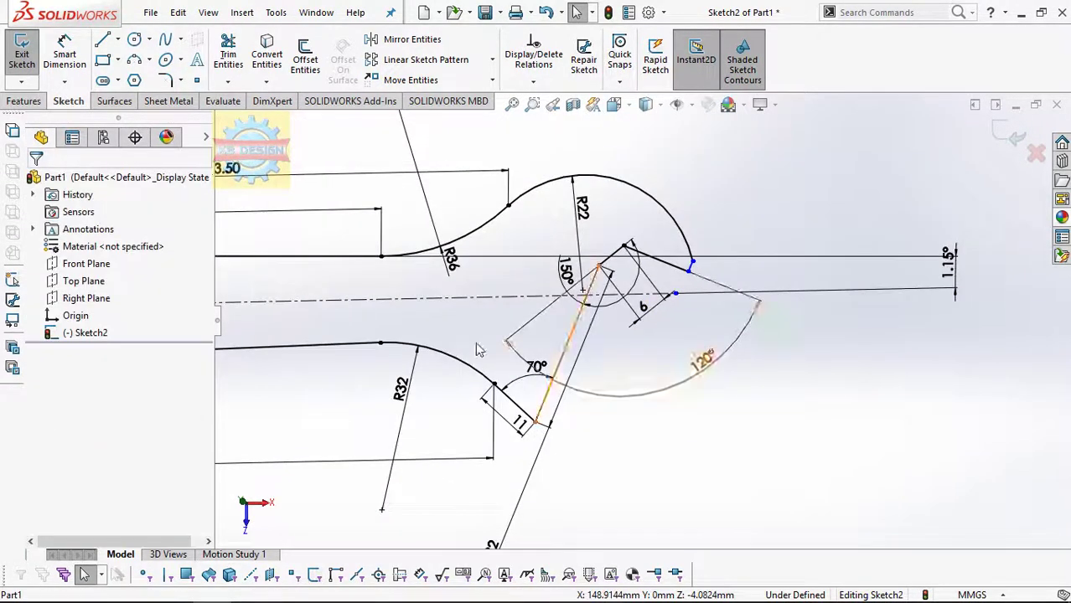
{"action": "left_click_drag", "start_coordinate": [536, 423], "coordinate": [556, 450]}
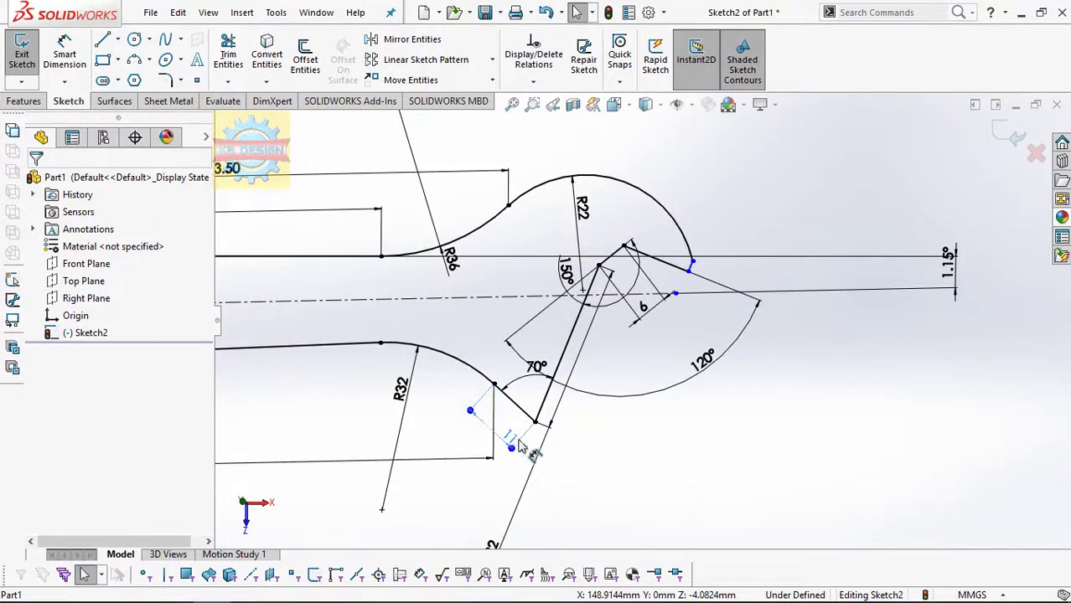
{"action": "scroll", "coordinate": [558, 453], "scroll_direction": "up", "scroll_amount": 2}
{"action": "key", "text": "Escape"}
Drag the arc end point along the jaw line and zoom to check it.
{"action": "scroll", "coordinate": [637, 335], "scroll_direction": "down", "scroll_amount": 3}
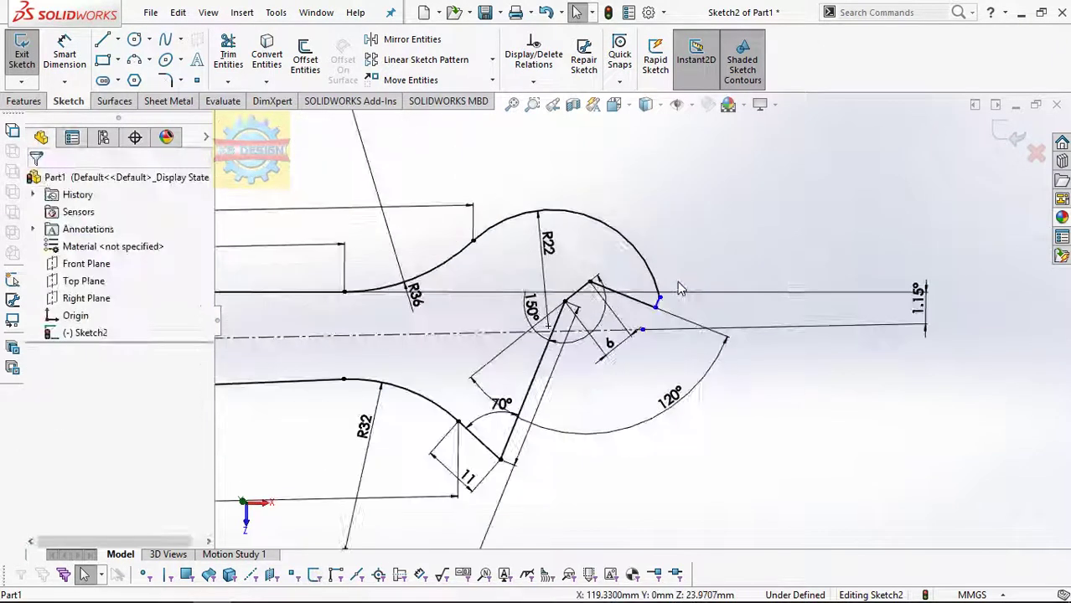
{"action": "scroll", "coordinate": [640, 337], "scroll_direction": "down", "scroll_amount": 3}
{"action": "left_click_drag", "start_coordinate": [638, 335], "coordinate": [638, 334]}
{"action": "scroll", "coordinate": [639, 332], "scroll_direction": "down", "scroll_amount": 2}
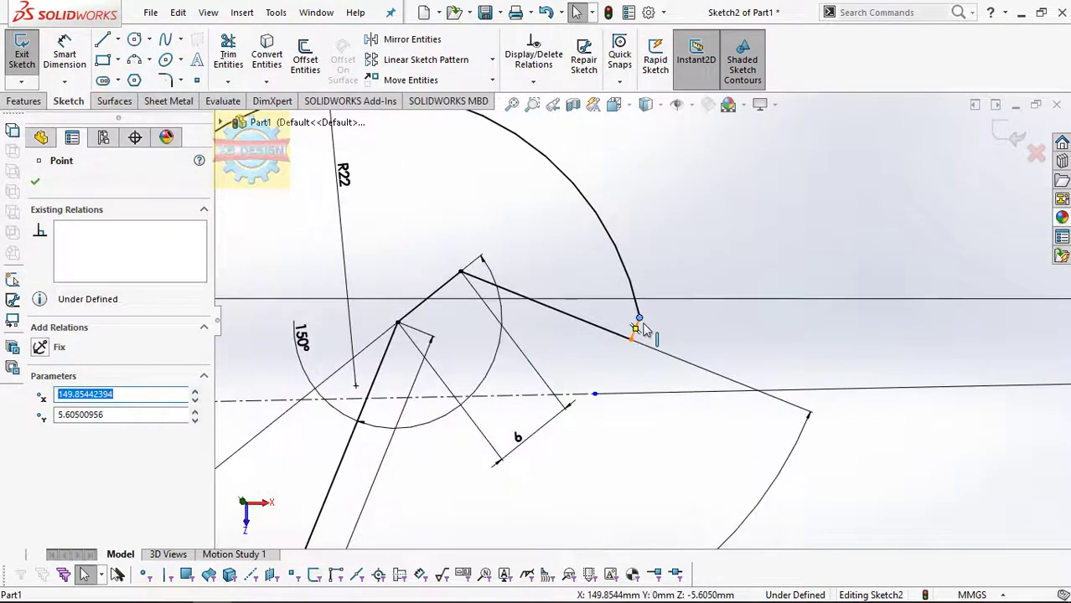
{"action": "scroll", "coordinate": [645, 320], "scroll_direction": "up", "scroll_amount": 1}
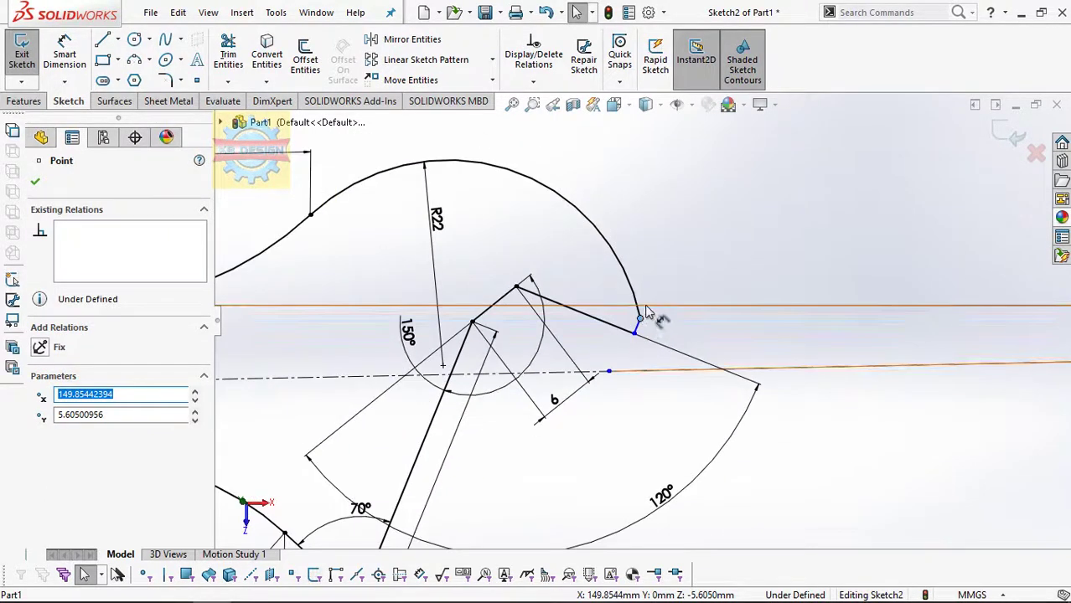
{"action": "scroll", "coordinate": [646, 311], "scroll_direction": "down", "scroll_amount": 1}
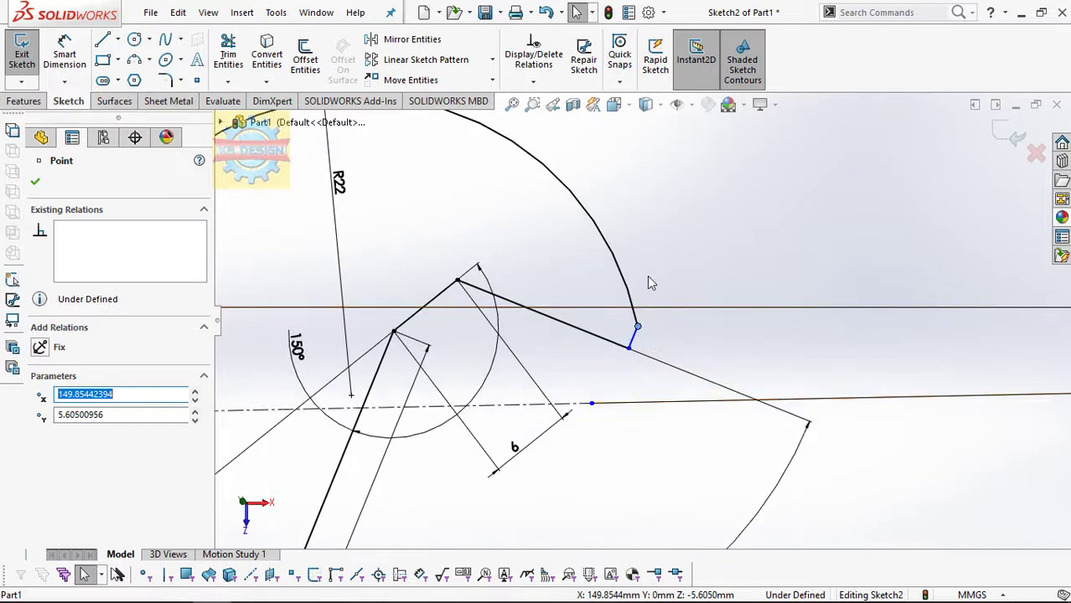
{"action": "scroll", "coordinate": [652, 268], "scroll_direction": "down", "scroll_amount": 1}
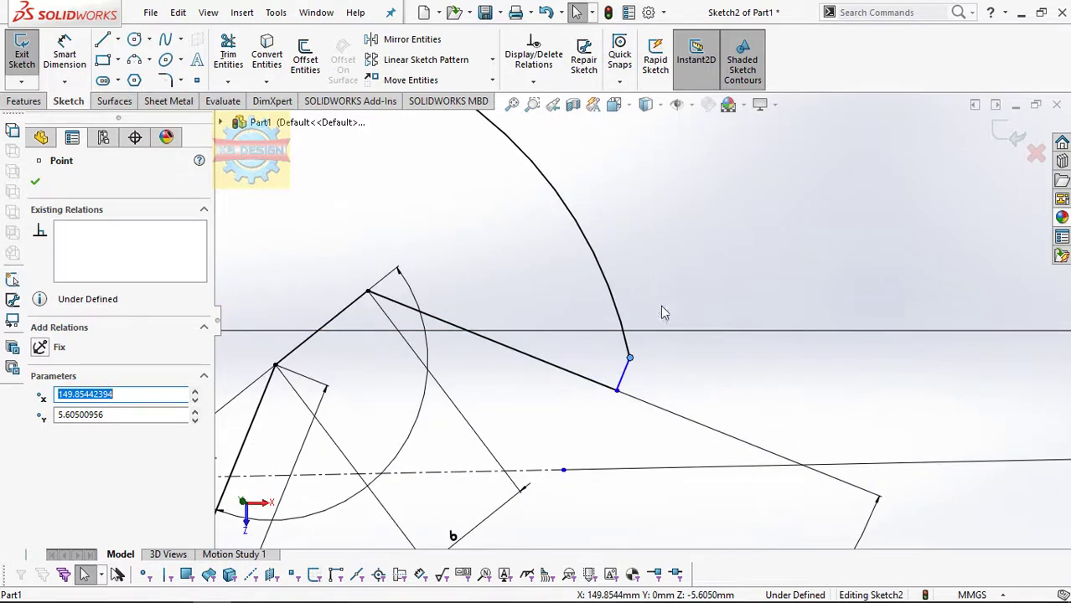
{"action": "scroll", "coordinate": [651, 268], "scroll_direction": "down", "scroll_amount": 2}
Dimension the short closing line to 1.00 mm, fully defining Sketch2.
{"action": "left_click", "coordinate": [102, 60]}
{"action": "left_click", "coordinate": [76, 63]}
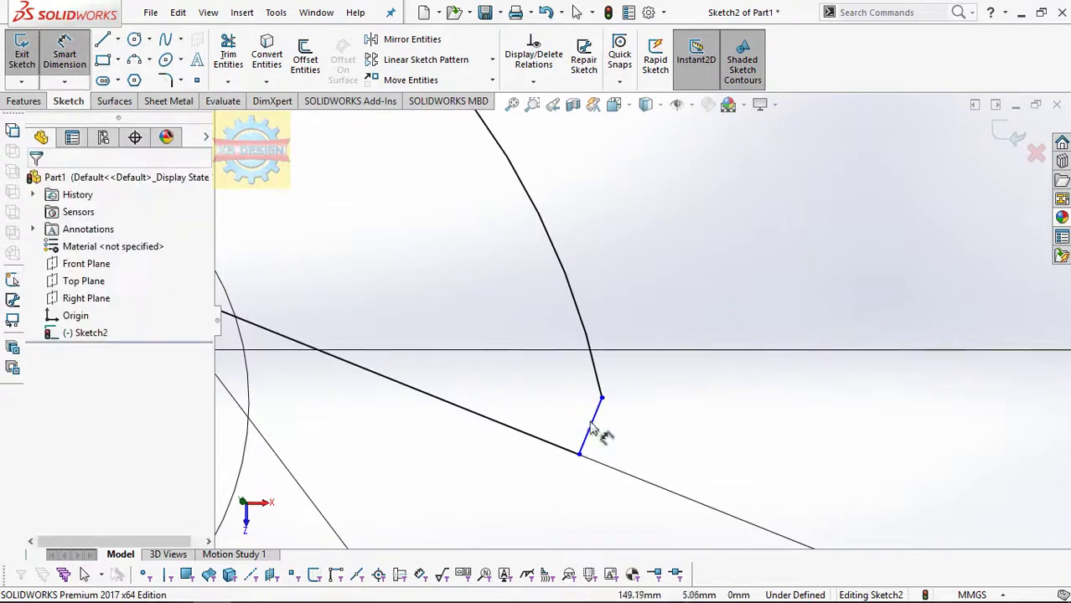
{"action": "left_click", "coordinate": [589, 426]}
{"action": "left_click", "coordinate": [641, 476]}
{"action": "key", "text": "Return"}
{"action": "scroll", "coordinate": [640, 473], "scroll_direction": "up", "scroll_amount": 2}
{"action": "scroll", "coordinate": [636, 469], "scroll_direction": "up", "scroll_amount": 2}
{"action": "scroll", "coordinate": [636, 469], "scroll_direction": "up", "scroll_amount": 2}
{"action": "scroll", "coordinate": [640, 469], "scroll_direction": "up", "scroll_amount": 1}
{"action": "scroll", "coordinate": [641, 331], "scroll_direction": "up", "scroll_amount": 2}
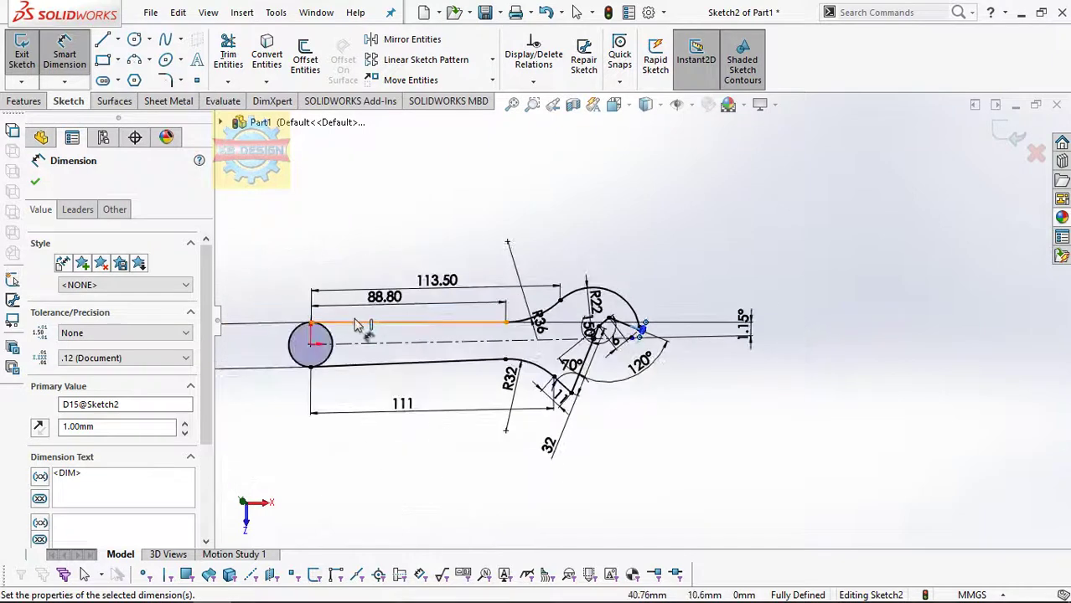
{"action": "left_click", "coordinate": [228, 55]}
Trim the handle circle's inner half and extrude the outline 10 mm mid-plane as Boss-Extrude1.
{"action": "left_click_drag", "start_coordinate": [341, 339], "coordinate": [325, 345]}
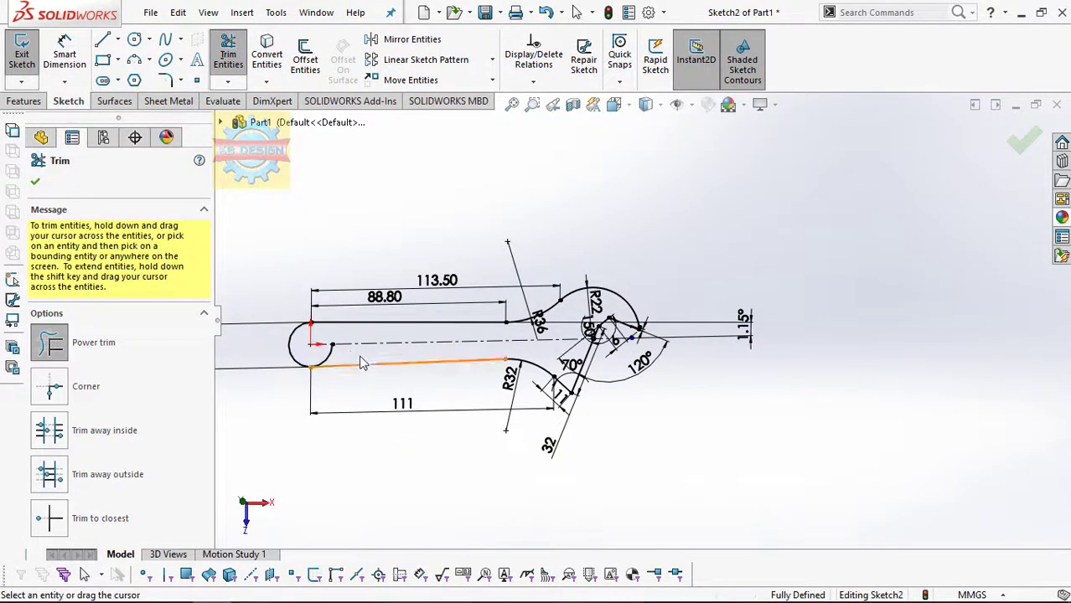
{"action": "left_click", "coordinate": [24, 101]}
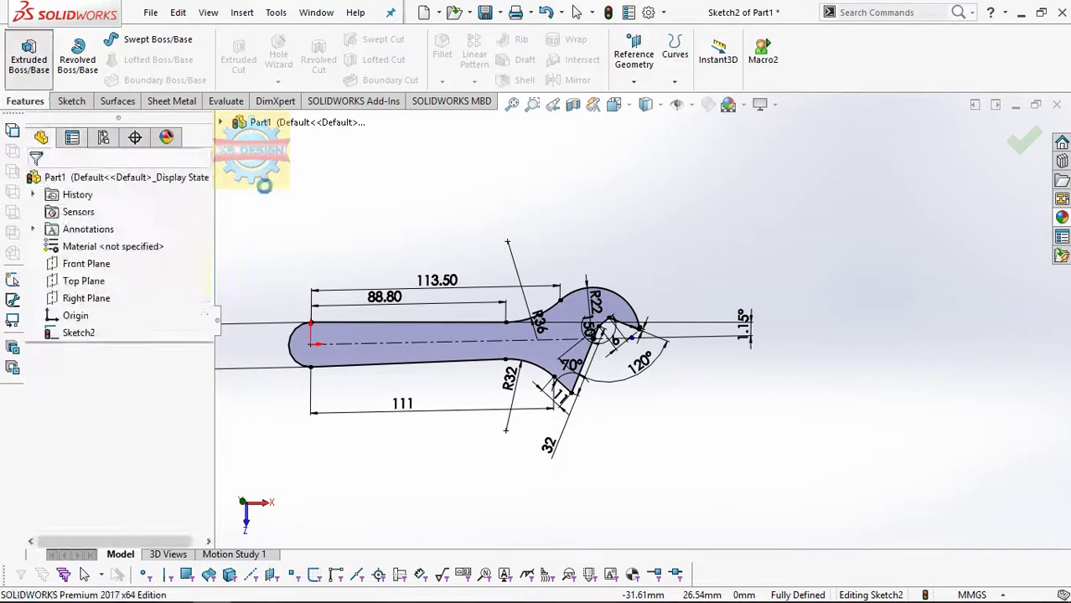
{"action": "left_click", "coordinate": [27, 54]}
{"action": "left_click", "coordinate": [151, 275]}
{"action": "left_click", "coordinate": [84, 337]}
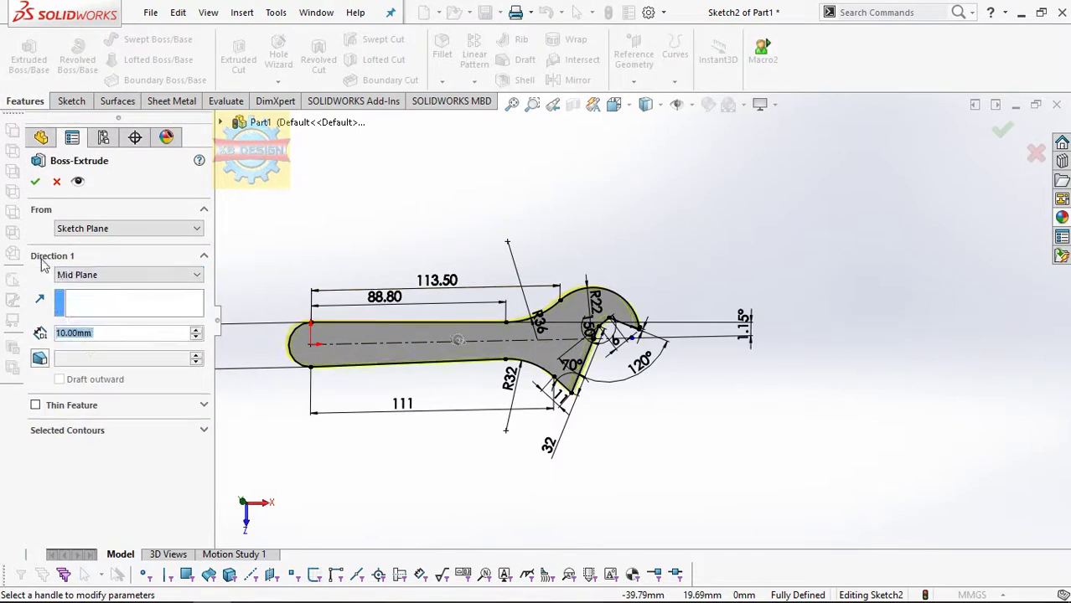
{"action": "left_click", "coordinate": [36, 183]}
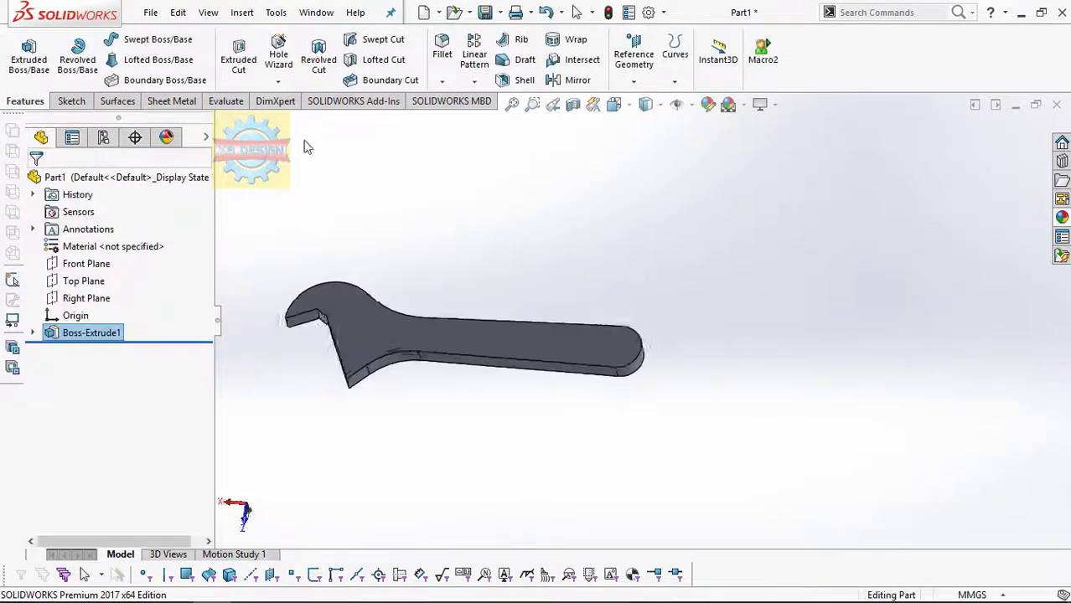
{"action": "middle_click_drag", "start_coordinate": [376, 263], "coordinate": [399, 319]}
{"action": "scroll", "coordinate": [437, 339], "scroll_direction": "down", "scroll_amount": 3}
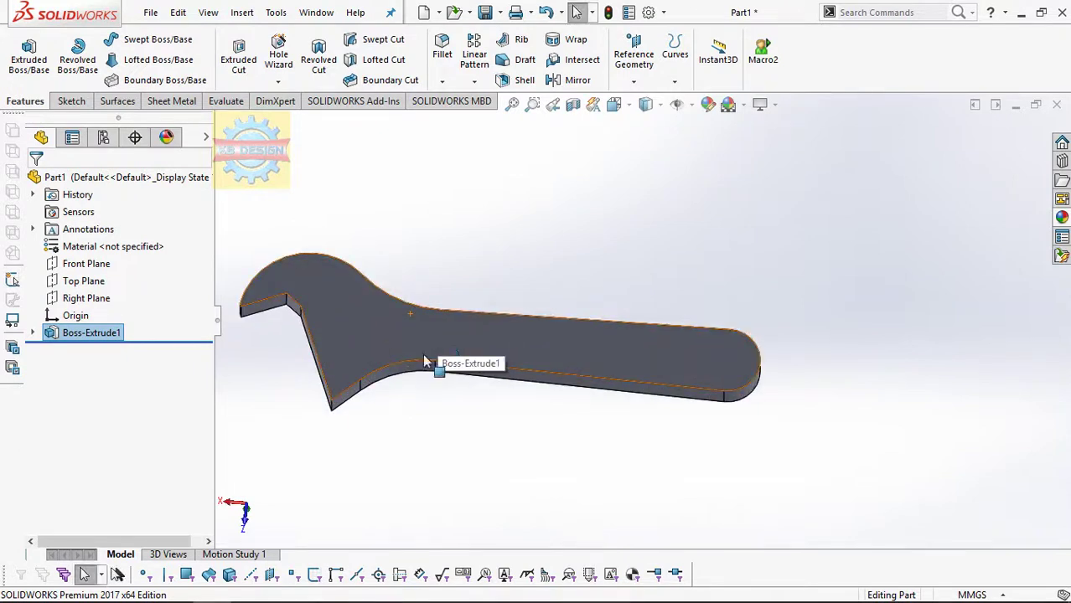
Start a new sketch on the wrench's top face, viewed normal to it.
{"action": "left_click", "coordinate": [397, 307]}
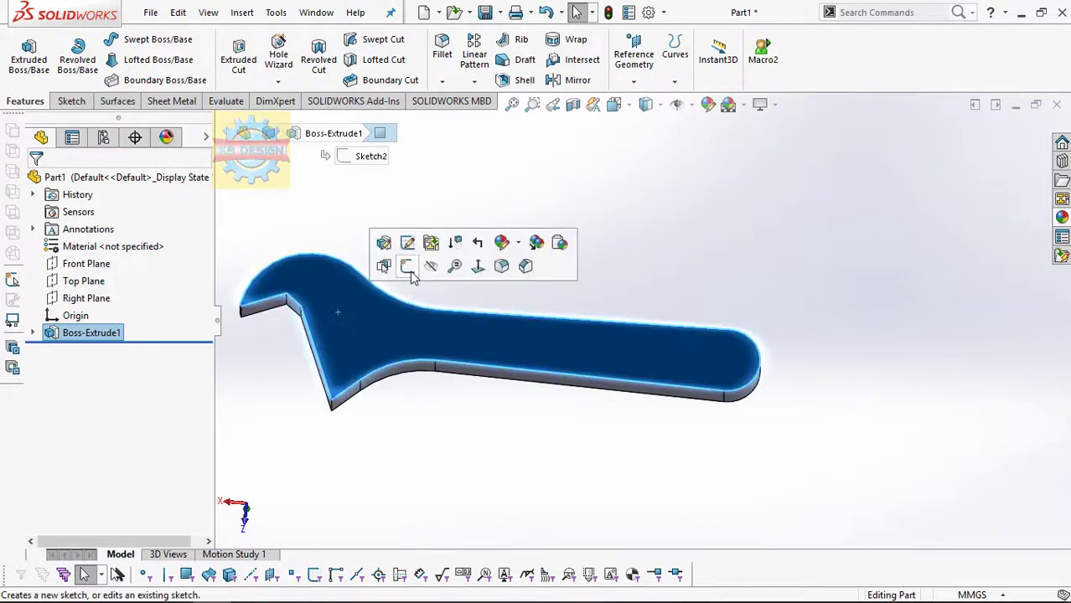
{"action": "left_click", "coordinate": [407, 265]}
{"action": "key", "text": "space"}
{"action": "left_click", "coordinate": [611, 276]}
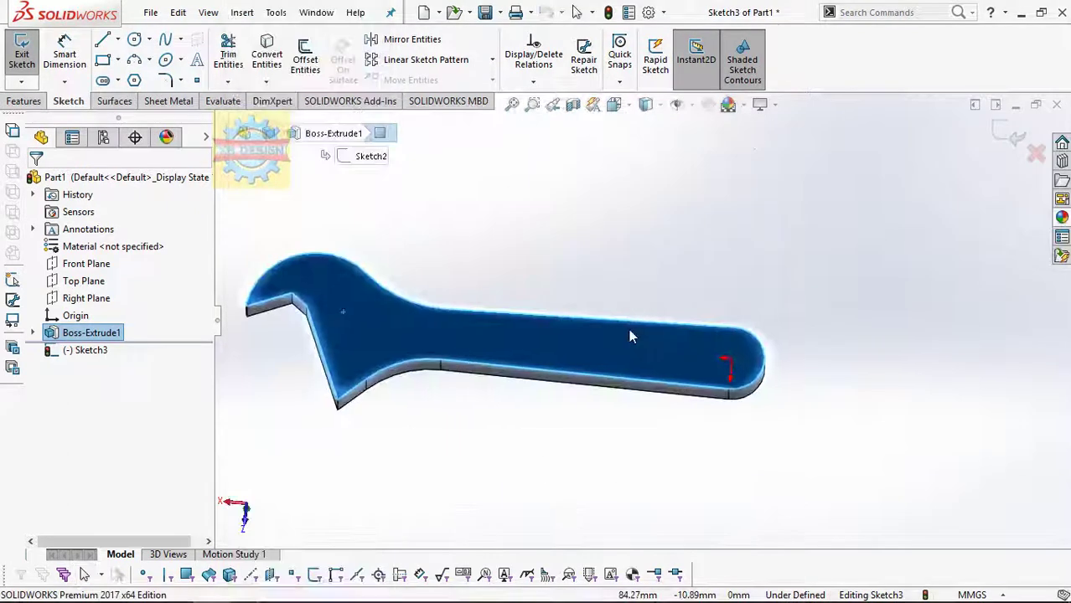
{"action": "scroll", "coordinate": [608, 335], "scroll_direction": "down", "scroll_amount": 5}
Draw a corner rectangle near the jaw with a diagonal corner-to-corner centerline.
{"action": "left_click", "coordinate": [102, 63]}
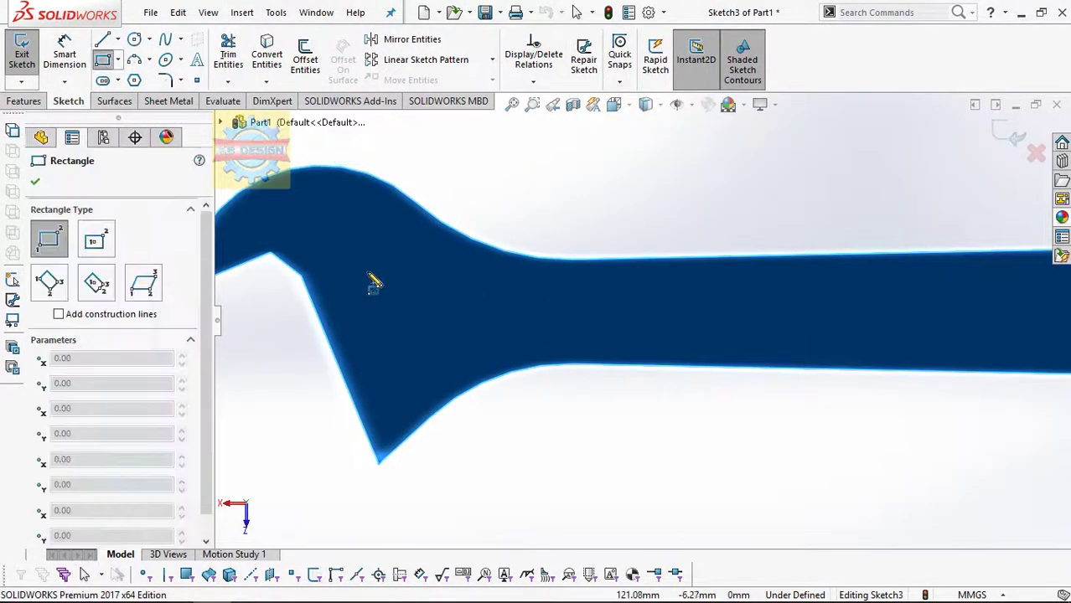
{"action": "left_click", "coordinate": [367, 264]}
{"action": "left_click", "coordinate": [451, 346]}
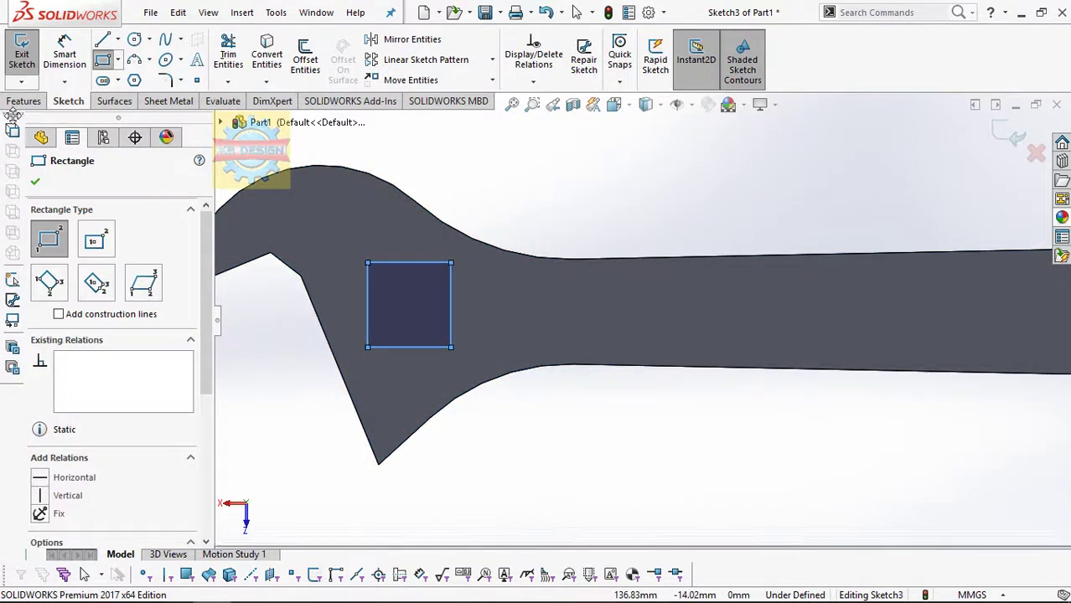
{"action": "left_click", "coordinate": [118, 40]}
{"action": "left_click", "coordinate": [125, 70]}
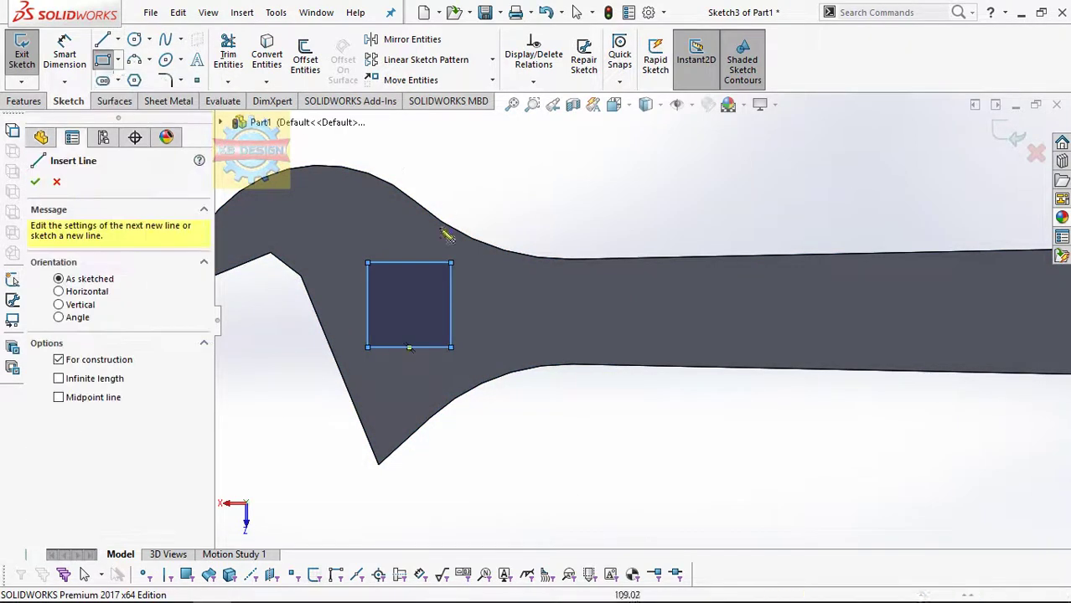
{"action": "left_click", "coordinate": [451, 263]}
{"action": "left_click", "coordinate": [368, 346]}
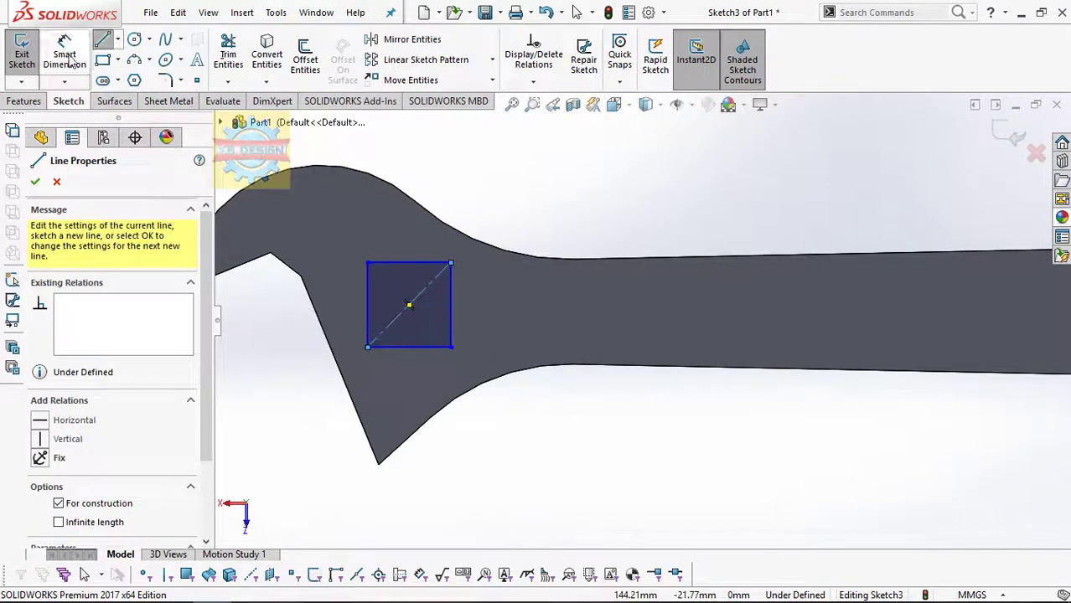
{"action": "key", "text": "Escape"}
Dimension the rectangle 13 mm wide and 12 mm high.
{"action": "left_click", "coordinate": [400, 355]}
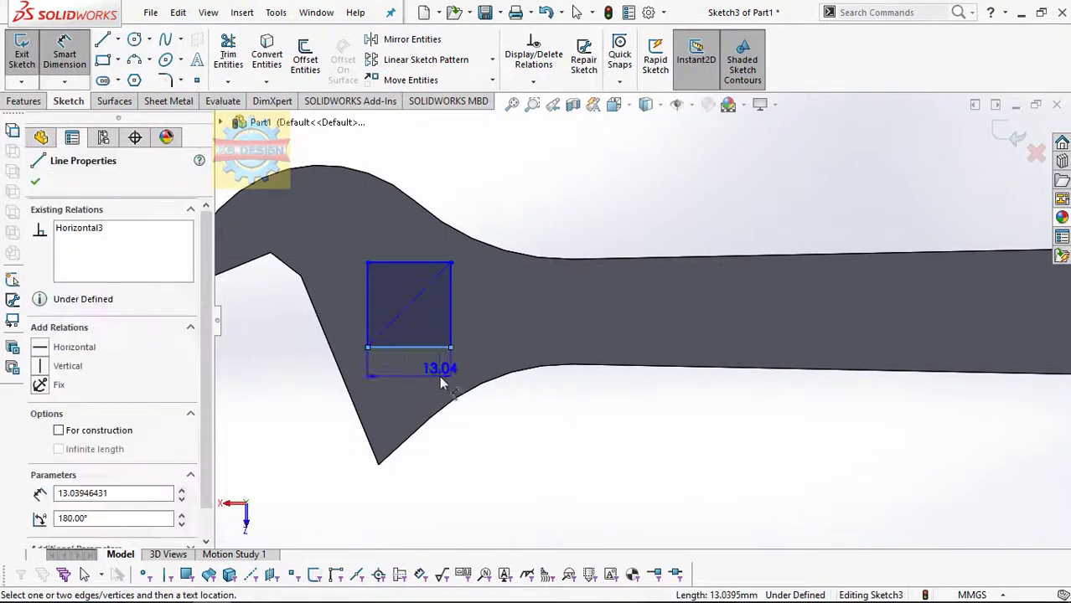
{"action": "left_click", "coordinate": [442, 378]}
{"action": "type", "text": "13"}
{"action": "key", "text": "Return"}
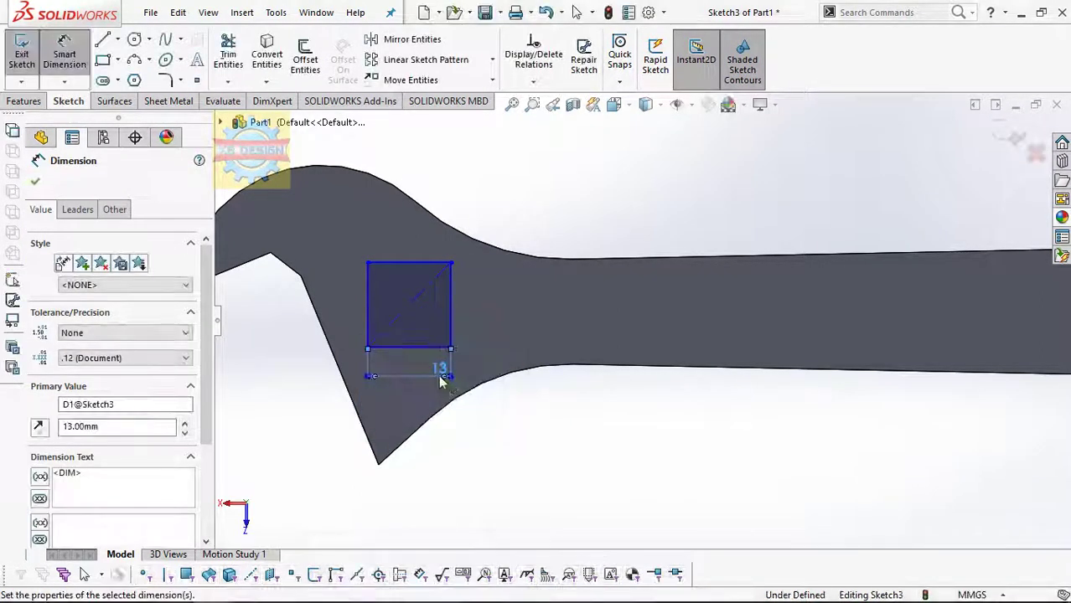
{"action": "left_click", "coordinate": [451, 289]}
{"action": "left_click", "coordinate": [495, 222]}
{"action": "type", "text": "12"}
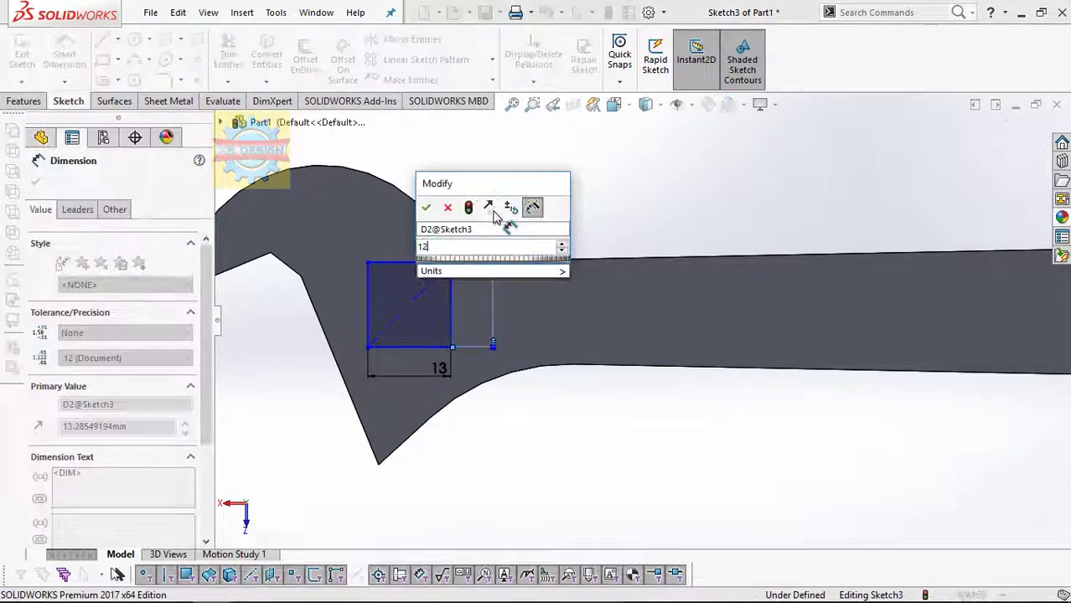
{"action": "key", "text": "Return"}
{"action": "scroll", "coordinate": [503, 227], "scroll_direction": "up", "scroll_amount": 2}
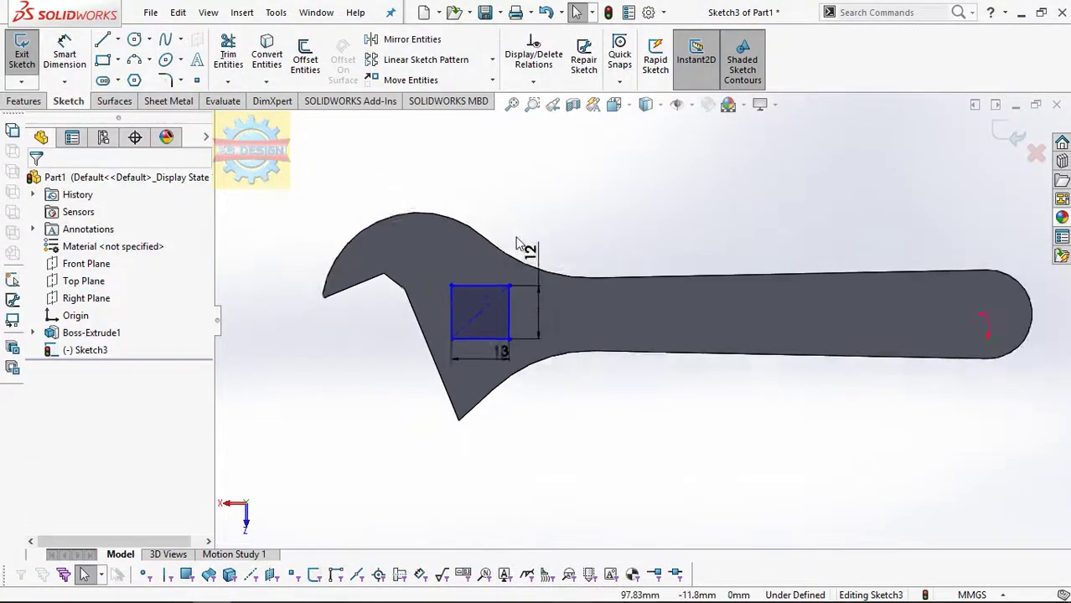
{"action": "scroll", "coordinate": [797, 330], "scroll_direction": "down", "scroll_amount": 2}
Draw a horizontal centerline from the handle end to beside the rectangle.
{"action": "left_click", "coordinate": [102, 39]}
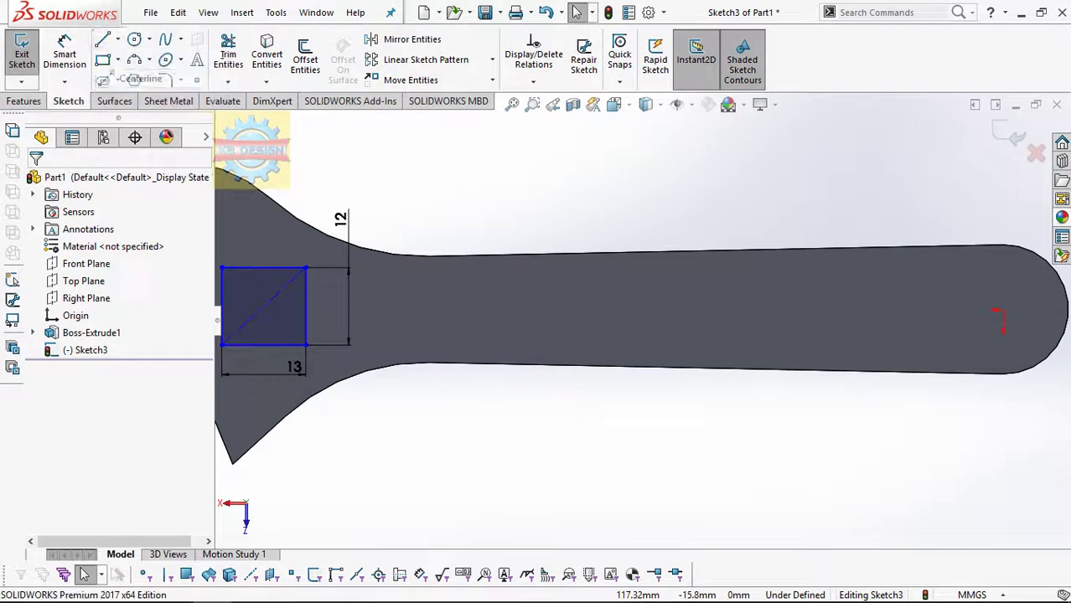
{"action": "left_click", "coordinate": [1001, 312]}
{"action": "left_click", "coordinate": [346, 307]}
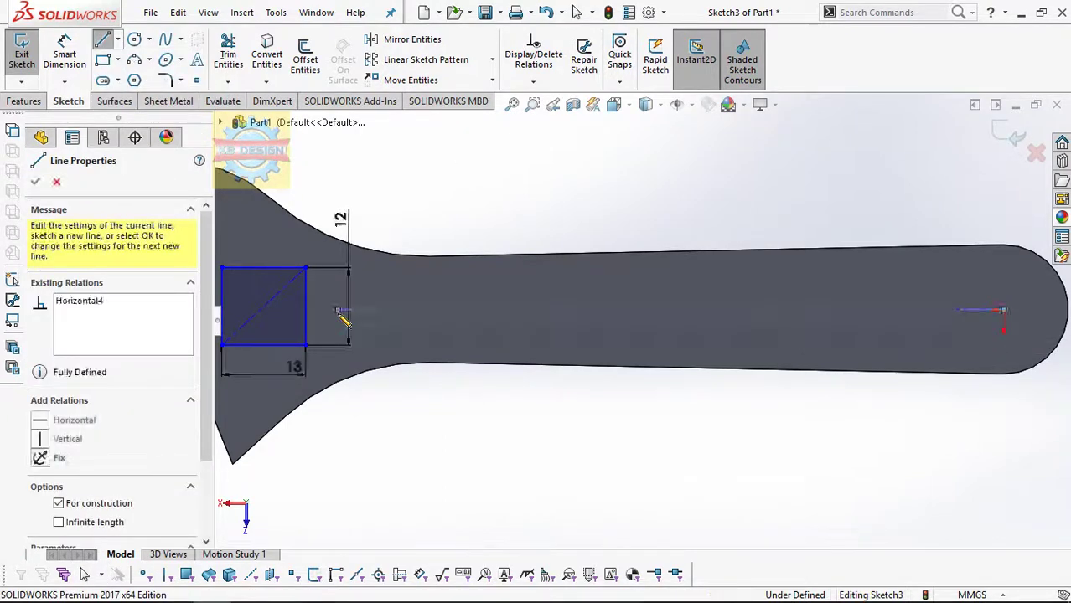
{"action": "scroll", "coordinate": [478, 323], "scroll_direction": "up", "scroll_amount": 2}
{"action": "key", "text": "Escape"}
{"action": "scroll", "coordinate": [459, 313], "scroll_direction": "down", "scroll_amount": 2}
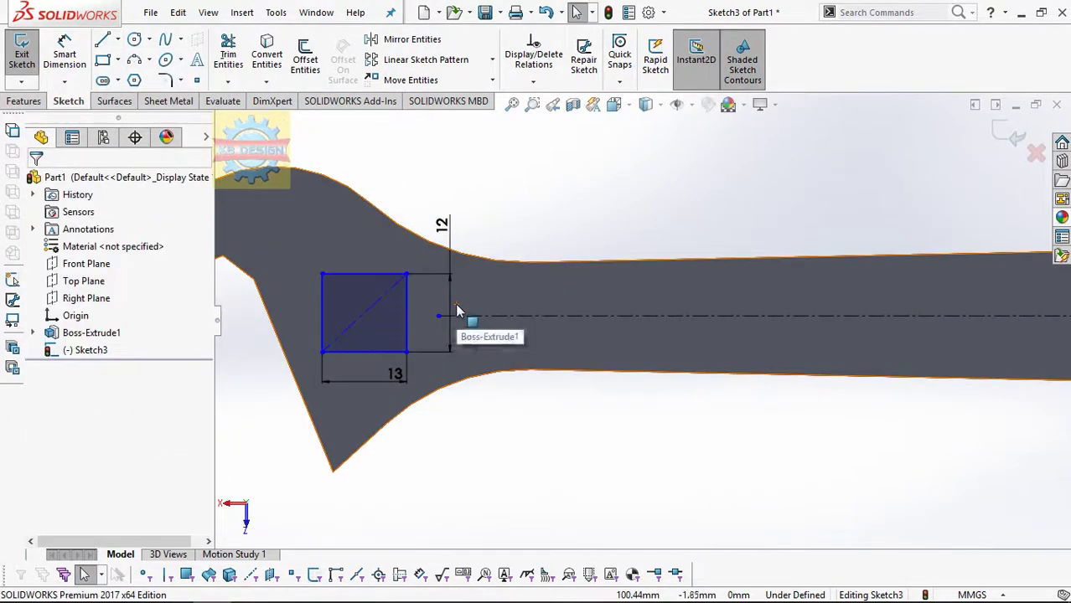
{"action": "scroll", "coordinate": [440, 220], "scroll_direction": "down", "scroll_amount": 1}
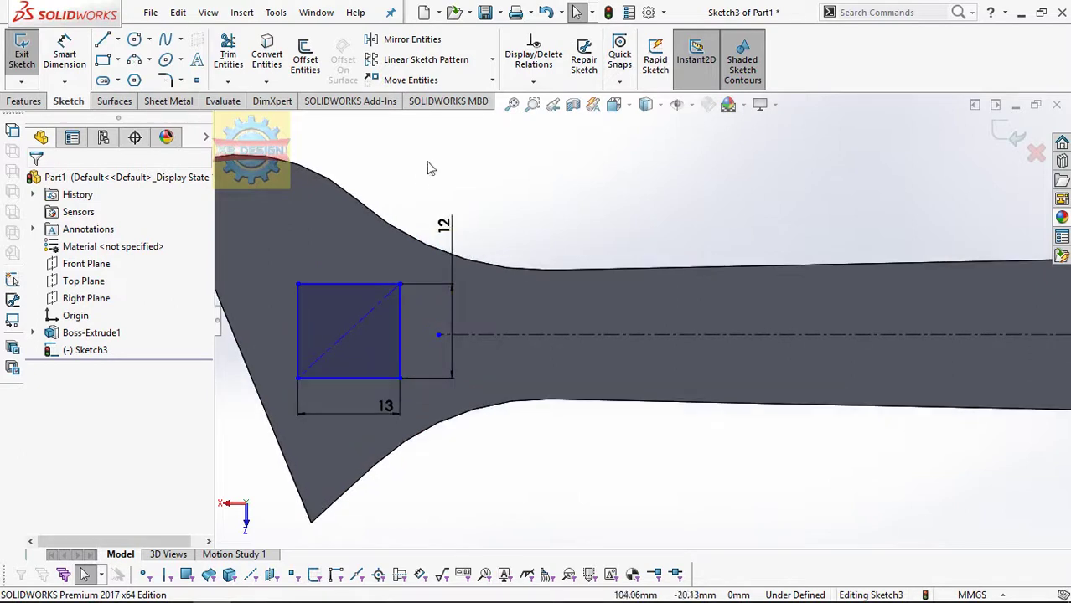
Box-select the rectangle and its diagonal and make them into a block.
{"action": "left_click_drag", "start_coordinate": [261, 250], "coordinate": [419, 427]}
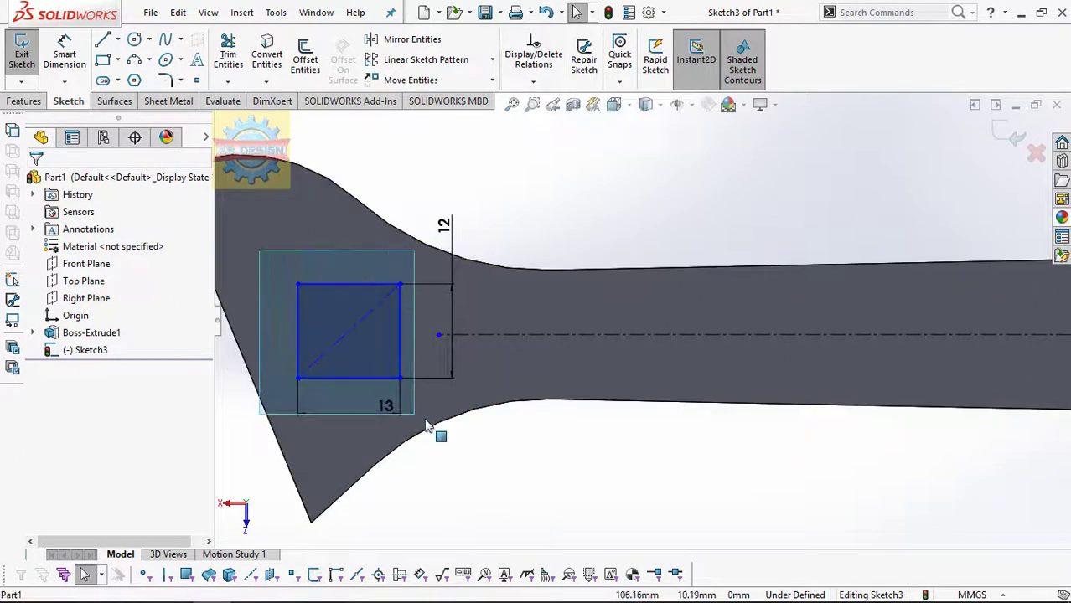
{"action": "right_click", "coordinate": [362, 328]}
{"action": "left_click", "coordinate": [570, 223]}
{"action": "left_click", "coordinate": [570, 223]}
{"action": "left_click_drag", "start_coordinate": [282, 253], "coordinate": [423, 436]}
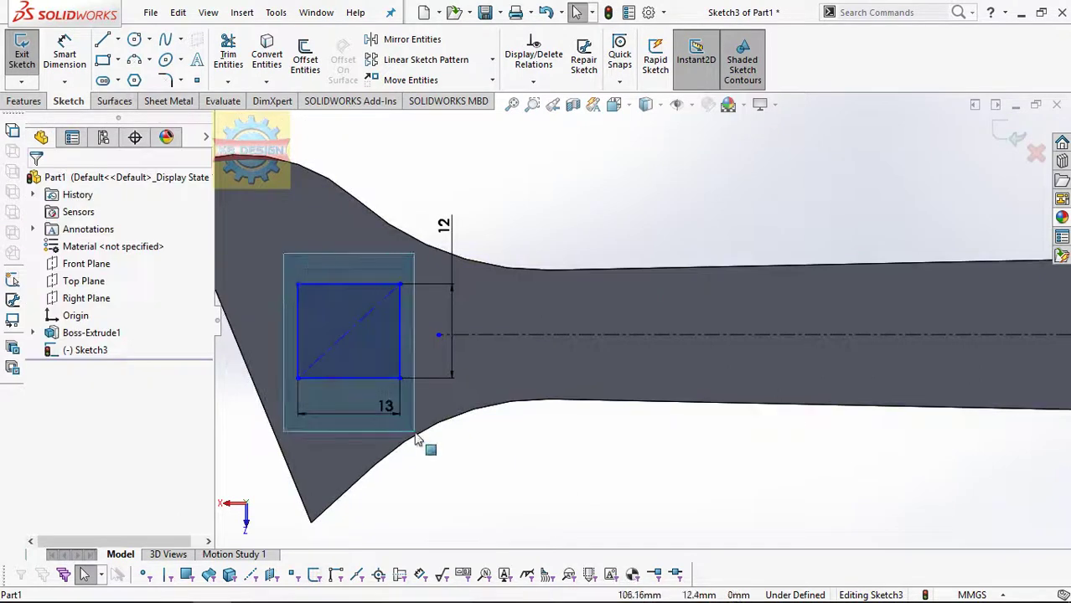
{"action": "left_click", "coordinate": [508, 385]}
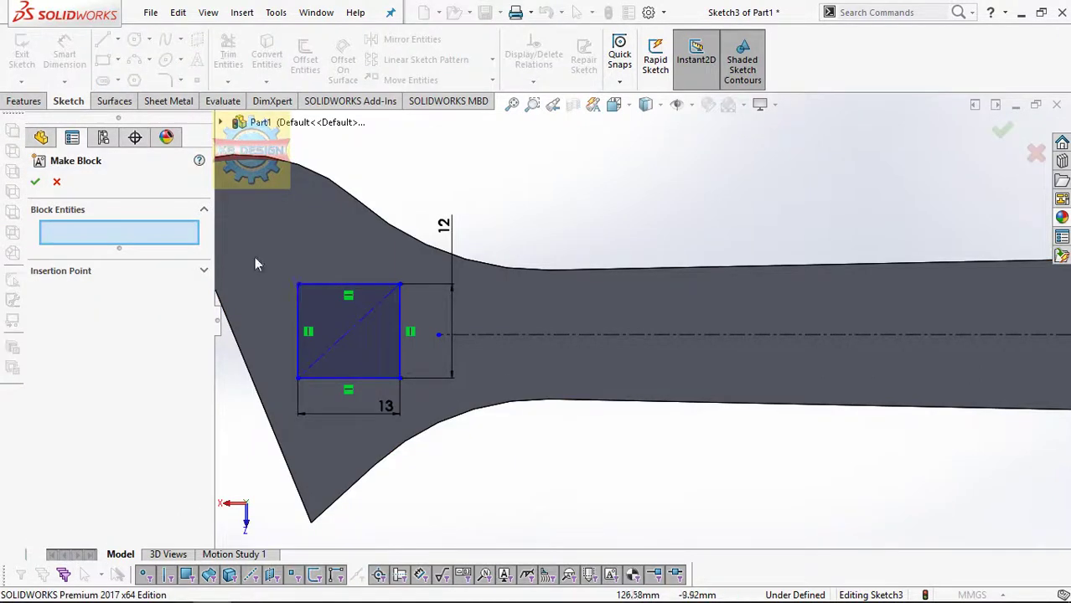
{"action": "left_click_drag", "start_coordinate": [407, 417], "coordinate": [408, 418]}
Make Block1-1's left edge parallel to the jaw's slanted outer edge.
{"action": "left_click", "coordinate": [35, 182]}
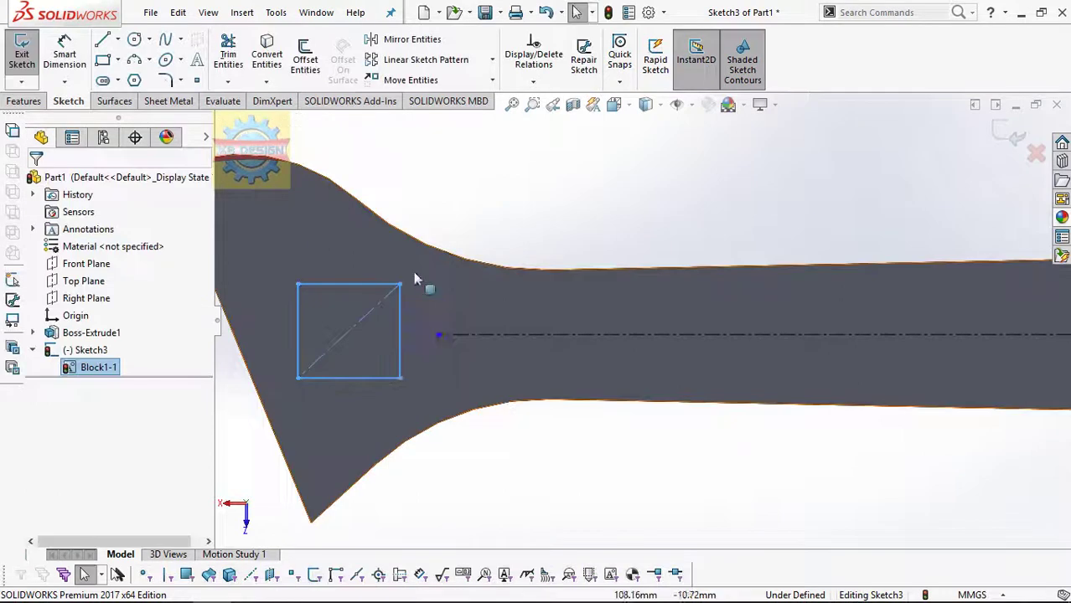
{"action": "left_click", "coordinate": [351, 337]}
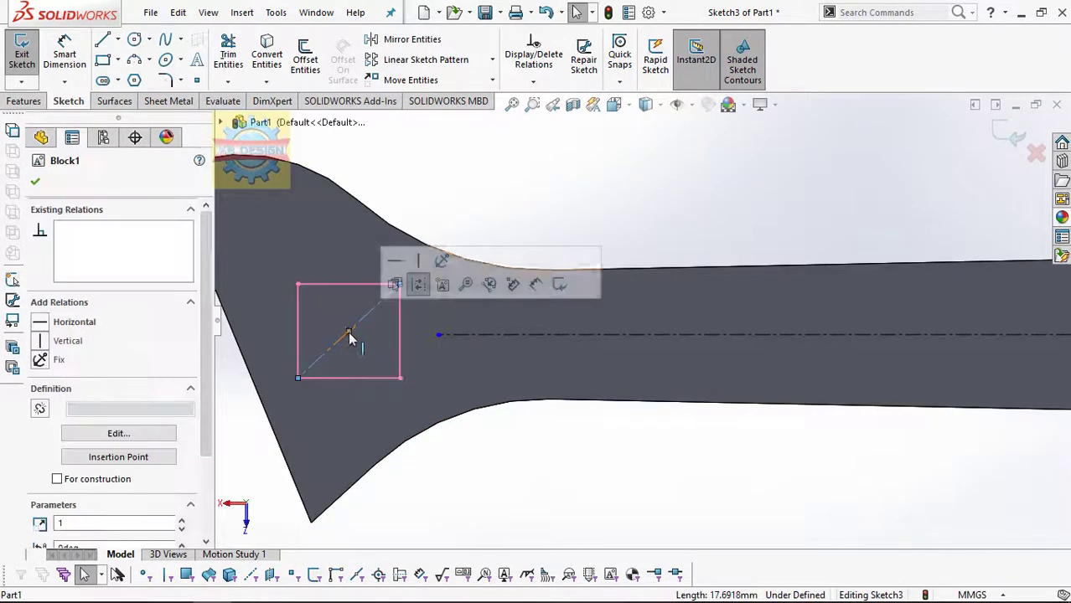
{"action": "left_click", "coordinate": [533, 81]}
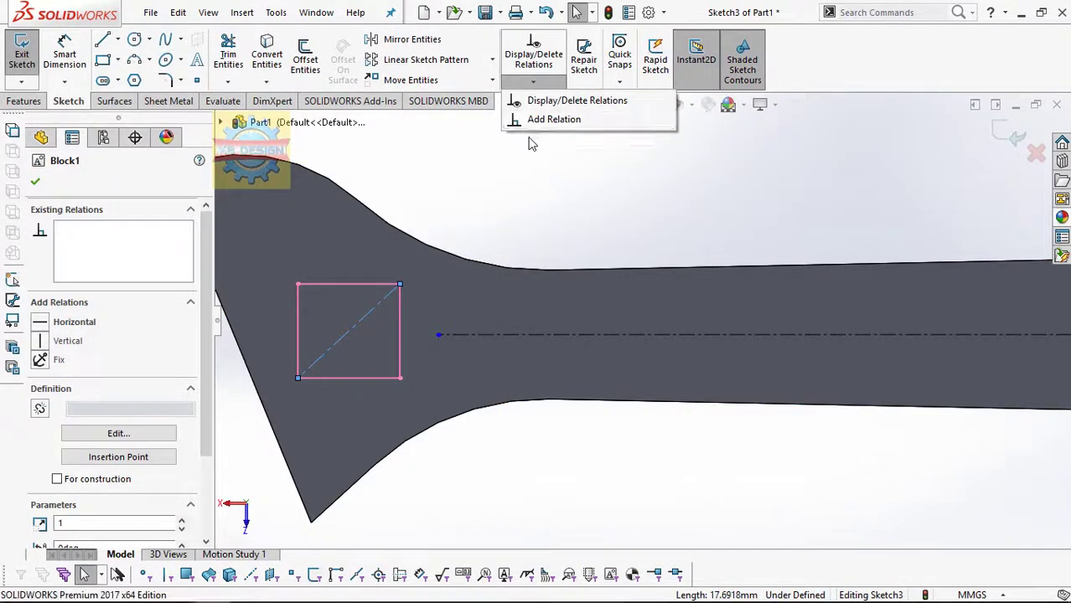
{"action": "left_click", "coordinate": [528, 123]}
{"action": "right_click", "coordinate": [134, 243]}
{"action": "left_click", "coordinate": [167, 250]}
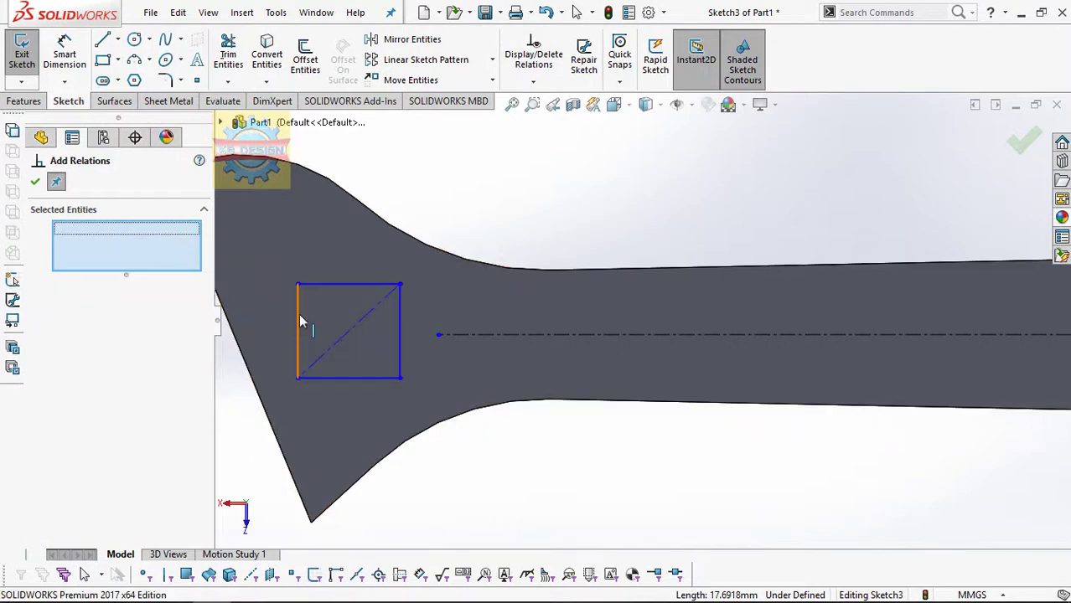
{"action": "left_click", "coordinate": [298, 313]}
{"action": "left_click", "coordinate": [243, 360]}
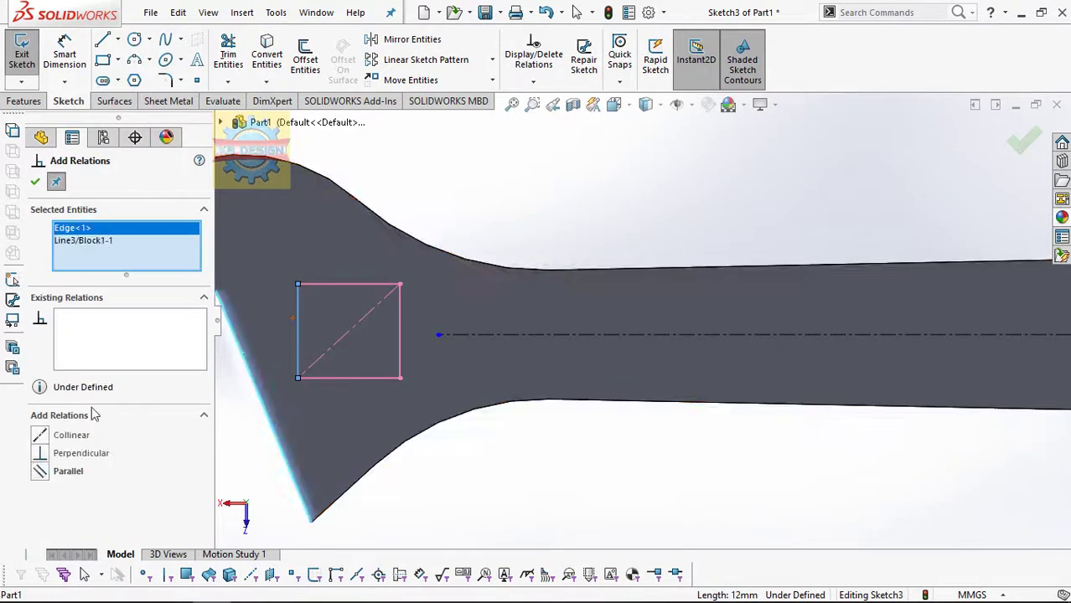
{"action": "left_click", "coordinate": [39, 472]}
{"action": "left_click", "coordinate": [64, 52]}
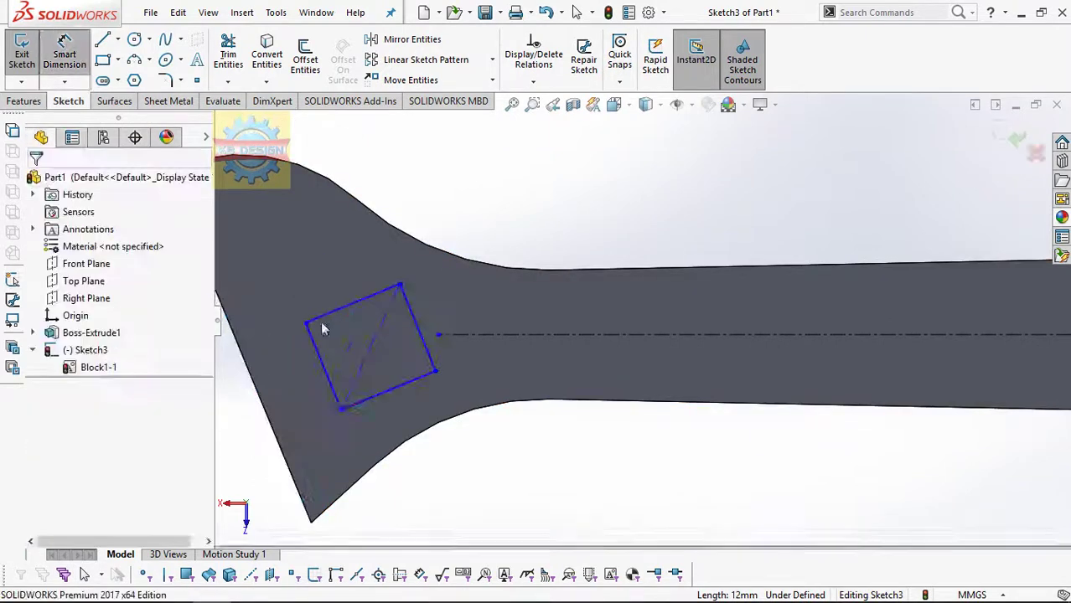
Dimension the block's left edge 7.5 mm from the jaw's slanted edge.
{"action": "left_click", "coordinate": [252, 395]}
{"action": "left_click", "coordinate": [516, 349]}
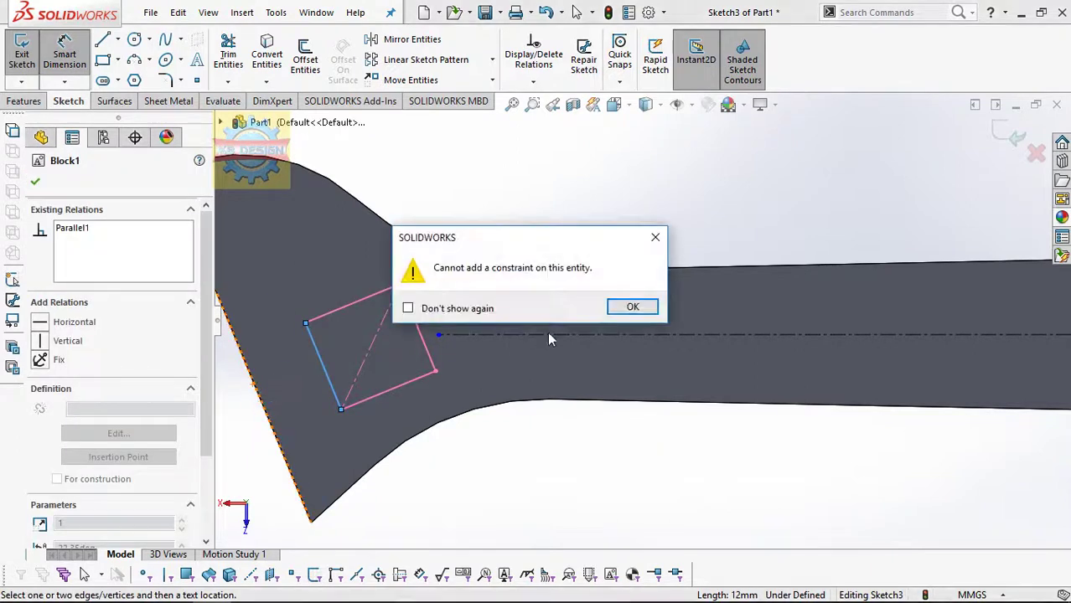
{"action": "left_click", "coordinate": [624, 310]}
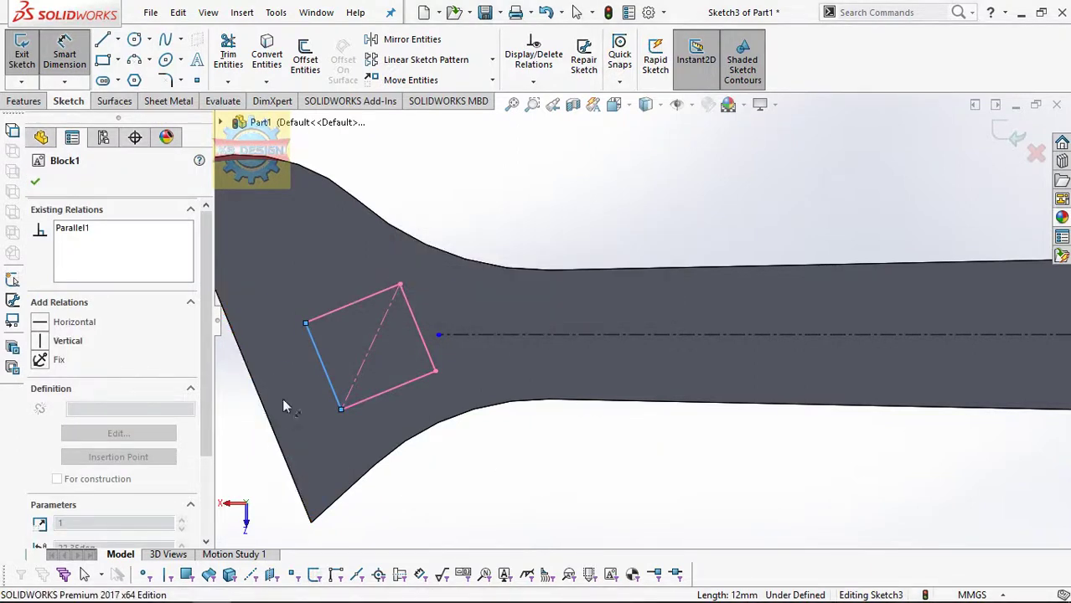
{"action": "middle_click_drag", "start_coordinate": [283, 419], "coordinate": [308, 392]}
{"action": "key", "text": "Escape"}
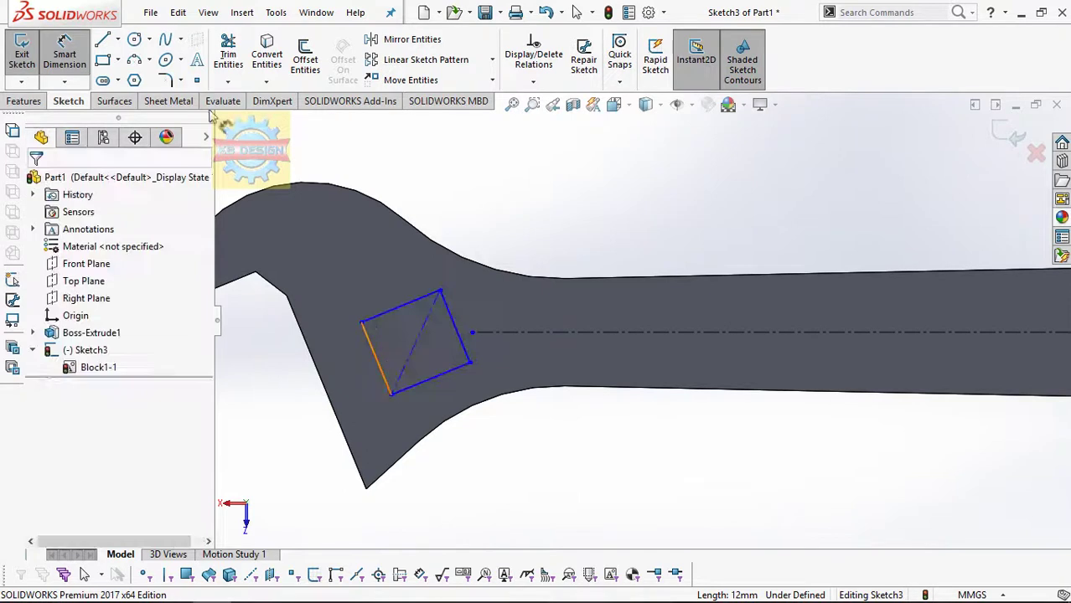
{"action": "left_click", "coordinate": [386, 381]}
{"action": "left_click", "coordinate": [369, 481]}
{"action": "left_click", "coordinate": [394, 498]}
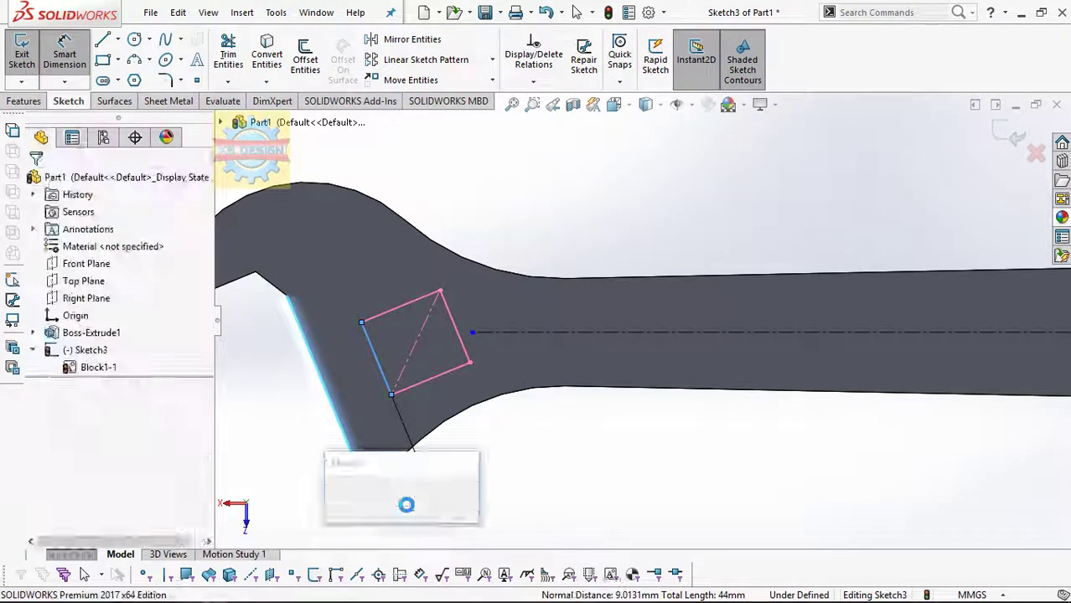
{"action": "type", "text": "7.5"}
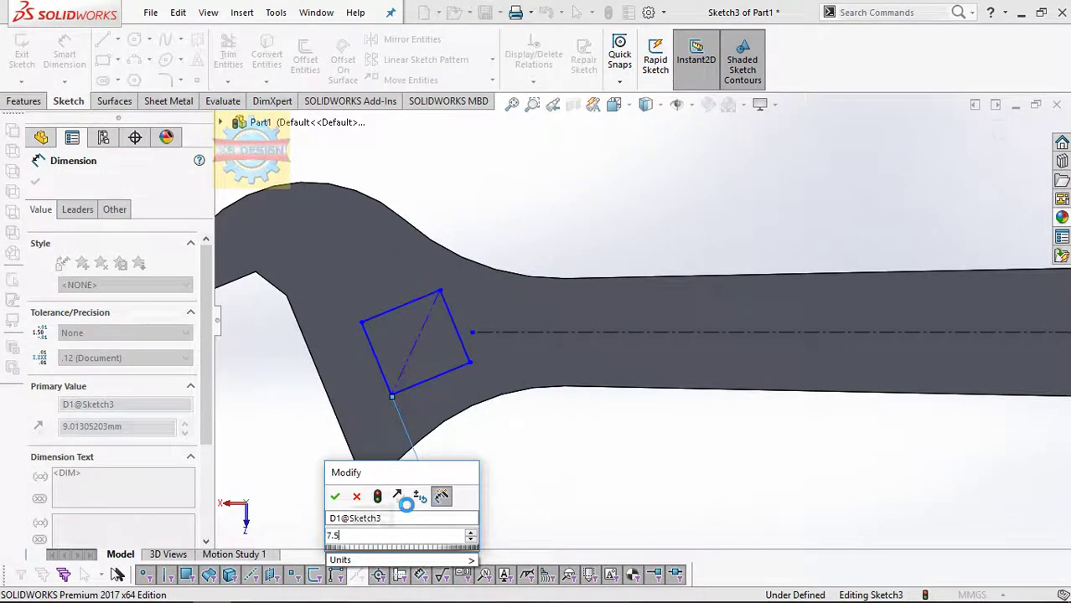
{"action": "key", "text": "Return"}
{"action": "key", "text": "Escape"}
Add a Horizontal relation between the block's left corner and the centerline's end point.
{"action": "left_click", "coordinate": [532, 81]}
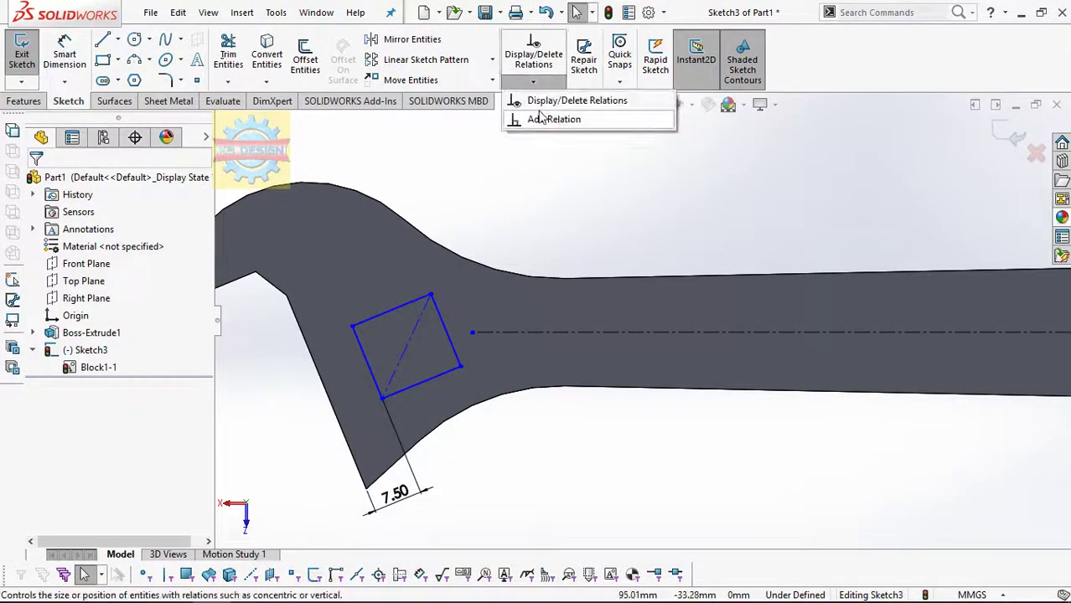
{"action": "left_click", "coordinate": [540, 117]}
{"action": "left_click", "coordinate": [472, 333]}
{"action": "left_click", "coordinate": [352, 327]}
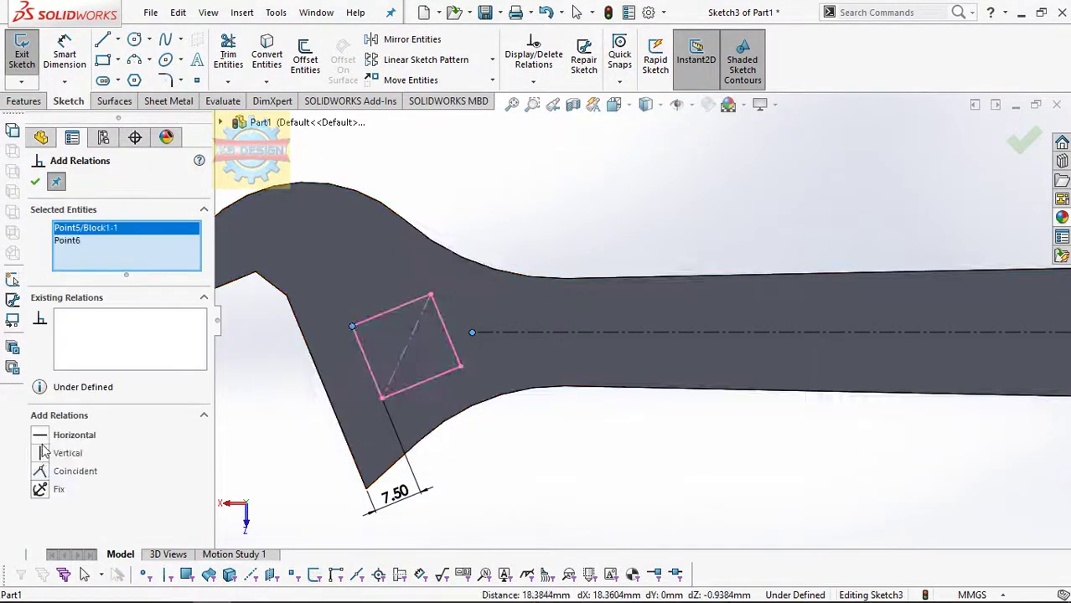
{"action": "left_click", "coordinate": [39, 437]}
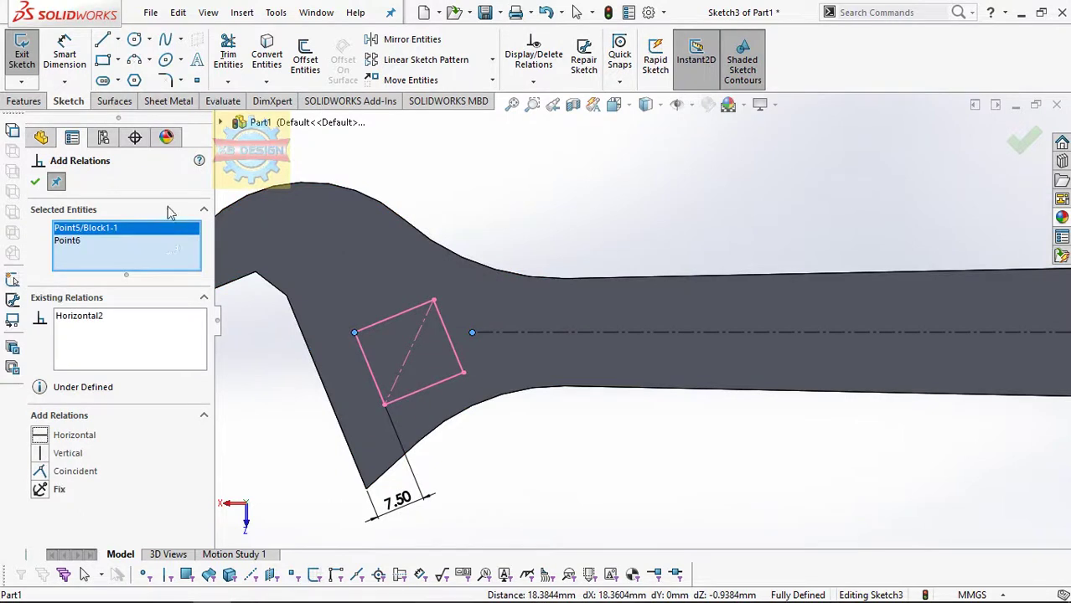
{"action": "left_click", "coordinate": [64, 55]}
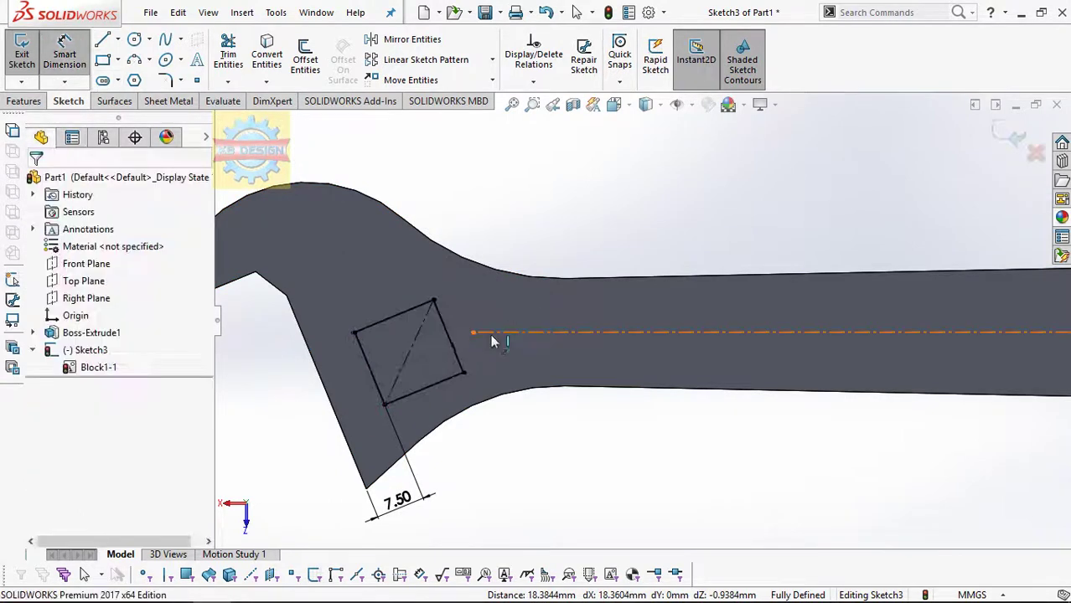
{"action": "left_click", "coordinate": [489, 335]}
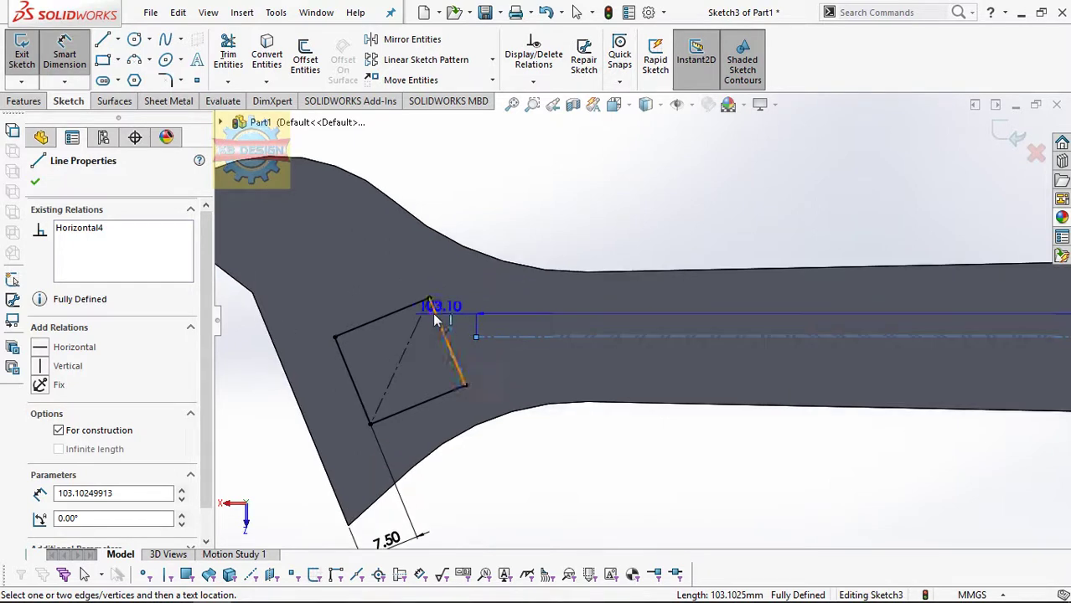
Cancel the over-defining 103.10 length dimension on the block.
{"action": "left_click", "coordinate": [432, 312]}
{"action": "left_click", "coordinate": [456, 308]}
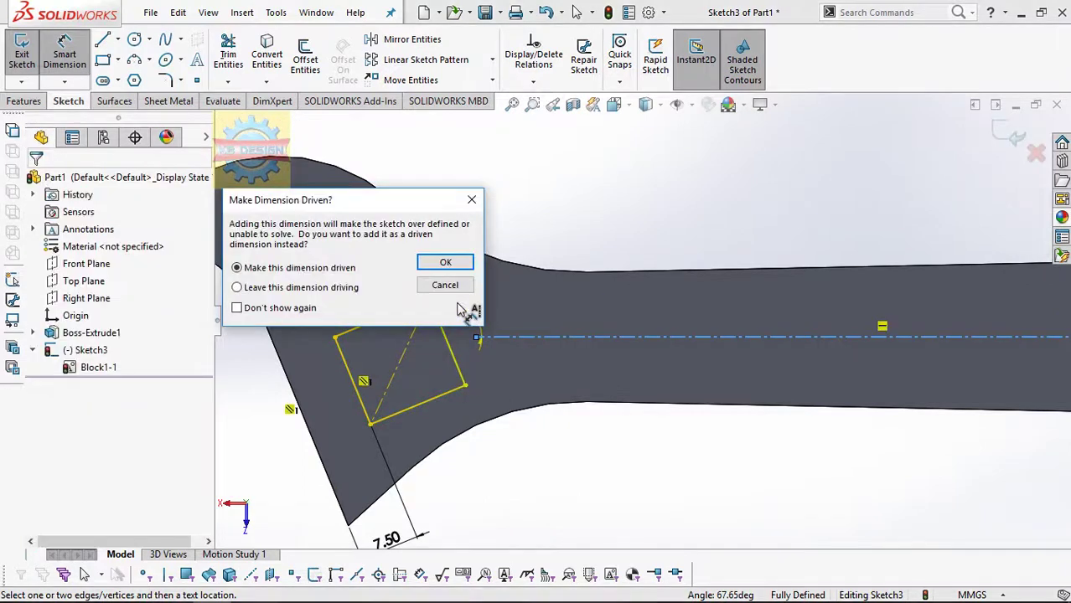
{"action": "left_click", "coordinate": [445, 286]}
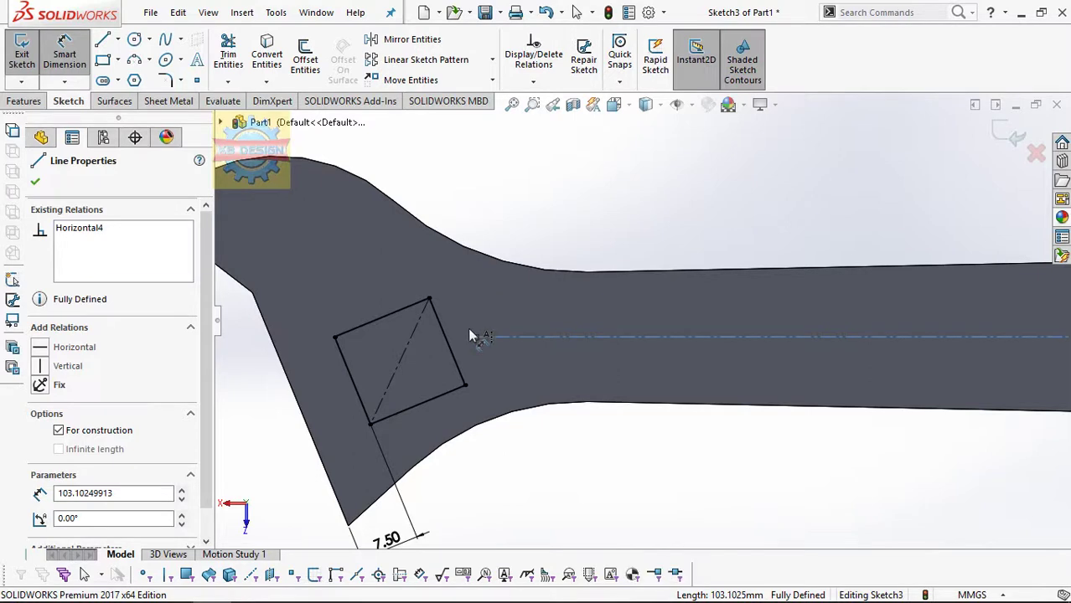
{"action": "scroll", "coordinate": [493, 355], "scroll_direction": "down", "scroll_amount": 2}
{"action": "scroll", "coordinate": [567, 344], "scroll_direction": "down", "scroll_amount": 2}
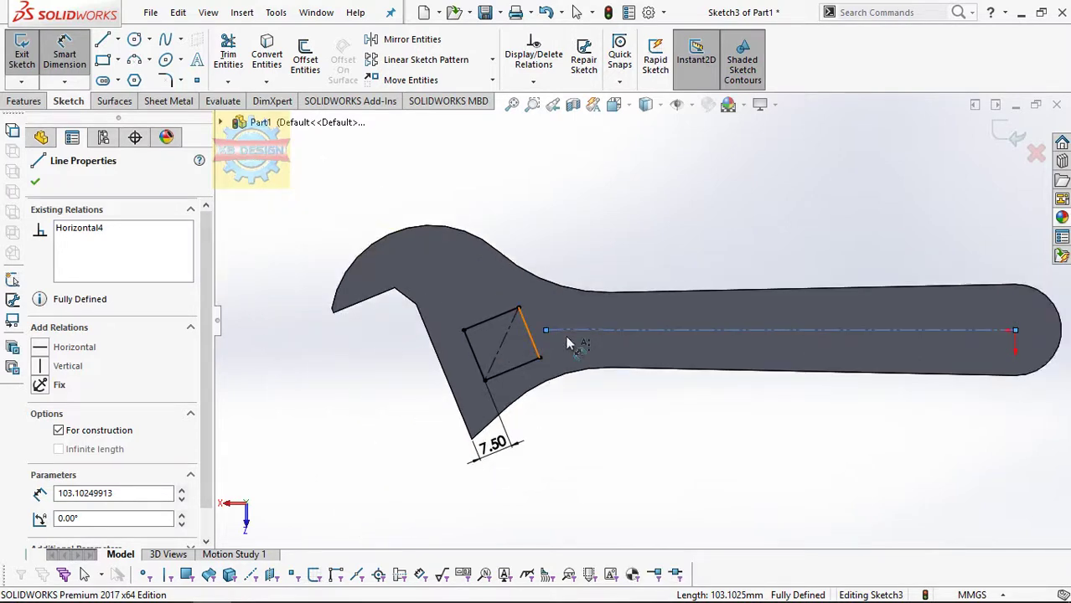
{"action": "scroll", "coordinate": [566, 343], "scroll_direction": "down", "scroll_amount": 2}
{"action": "scroll", "coordinate": [567, 344], "scroll_direction": "down", "scroll_amount": 2}
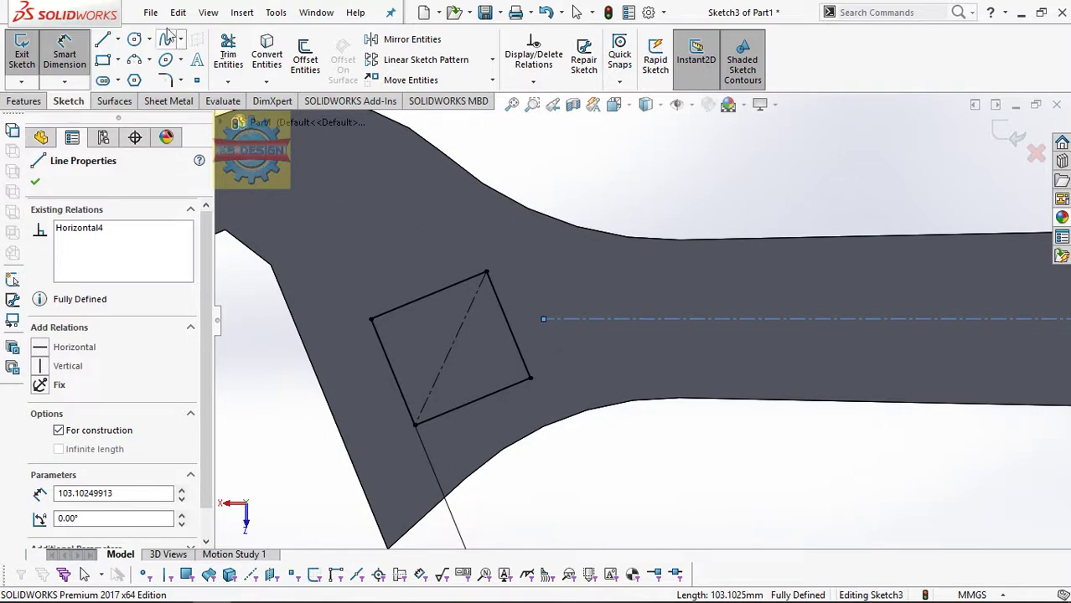
Abandon the diagonal-to-centerline angle dimension and close Sketch3.
{"action": "left_click", "coordinate": [473, 319]}
{"action": "left_click", "coordinate": [549, 318]}
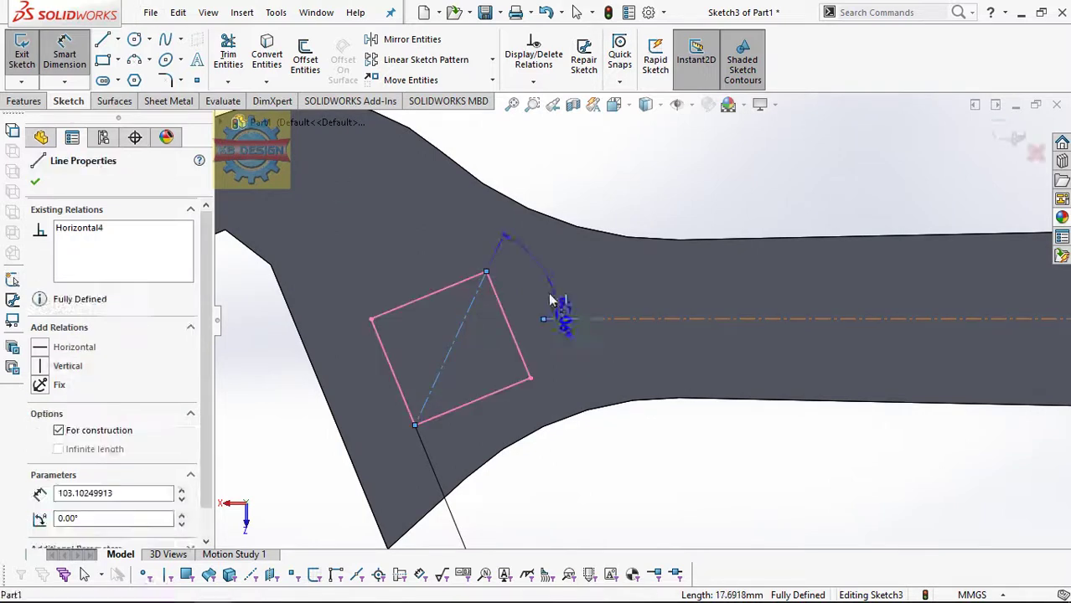
{"action": "key", "text": "Escape"}
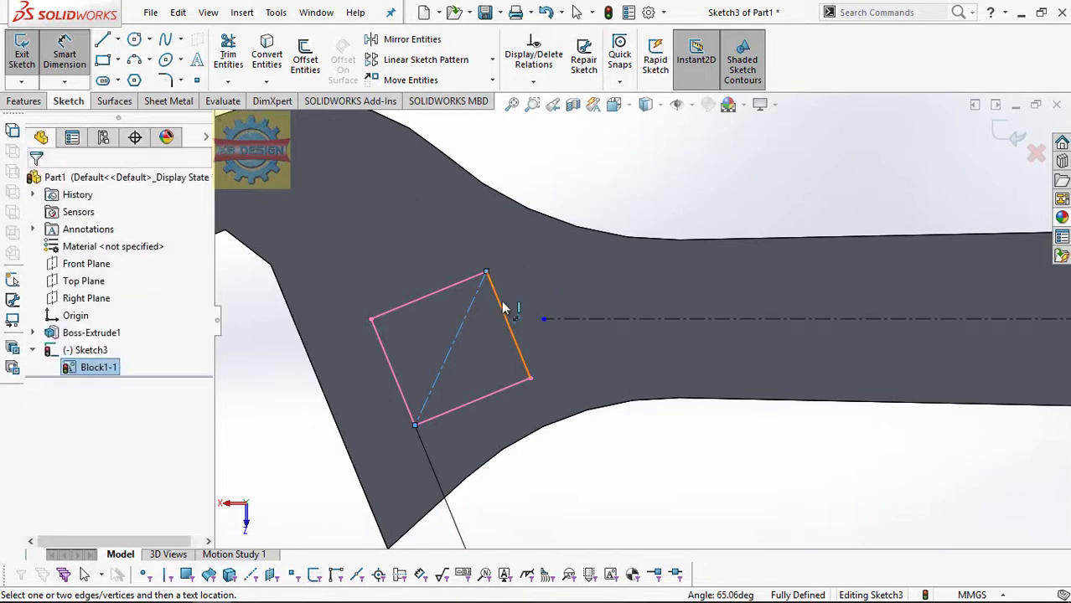
{"action": "key", "text": "Escape"}
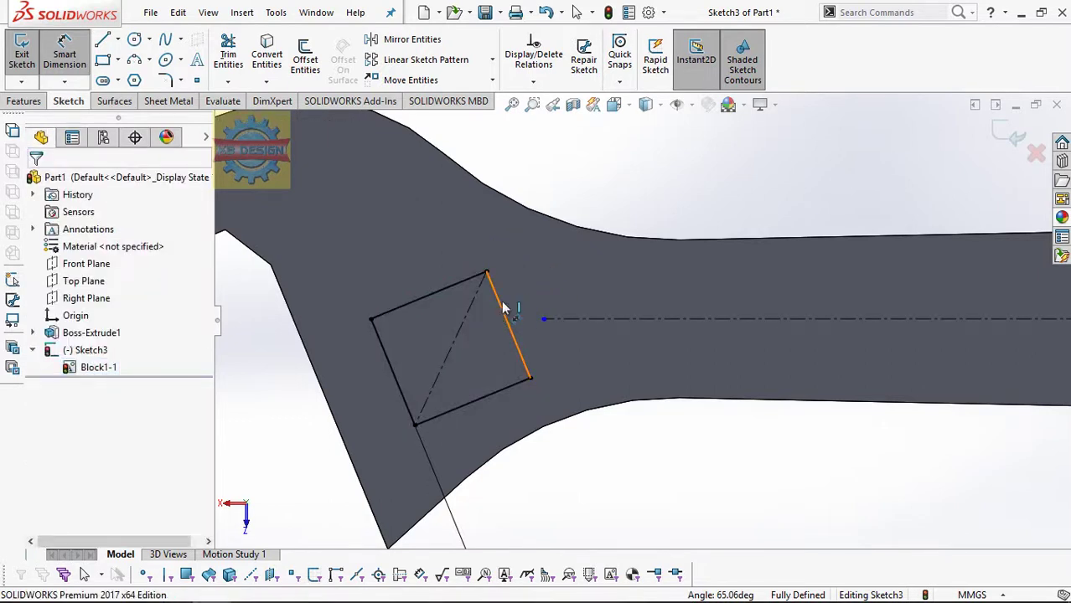
{"action": "key", "text": "ctrl+b"}
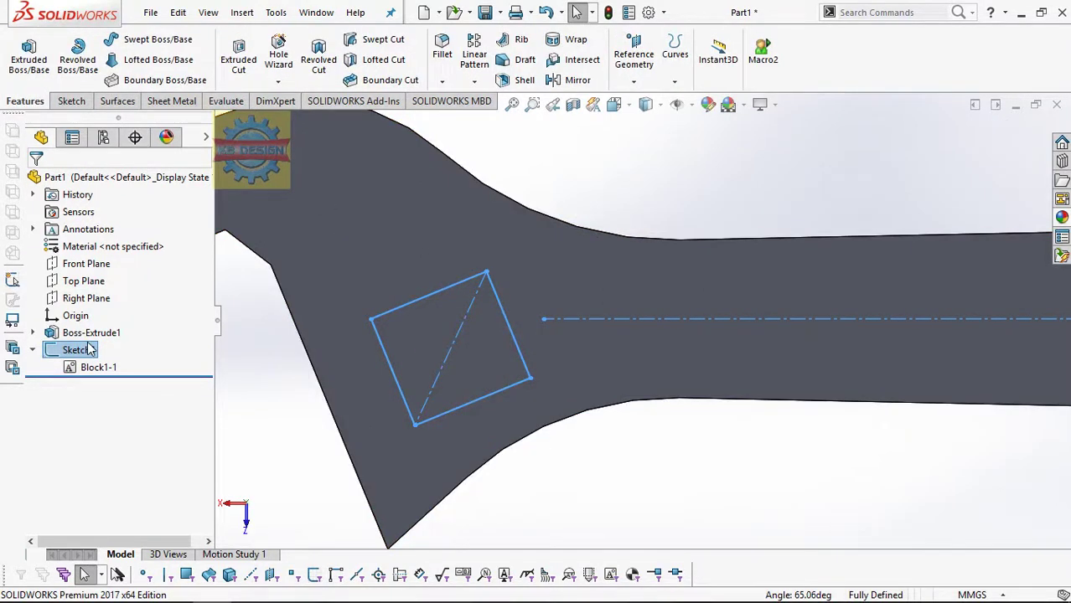
Cut-extrude Sketch3 Through All to punch a square hole through the wrench head.
{"action": "left_click", "coordinate": [553, 505]}
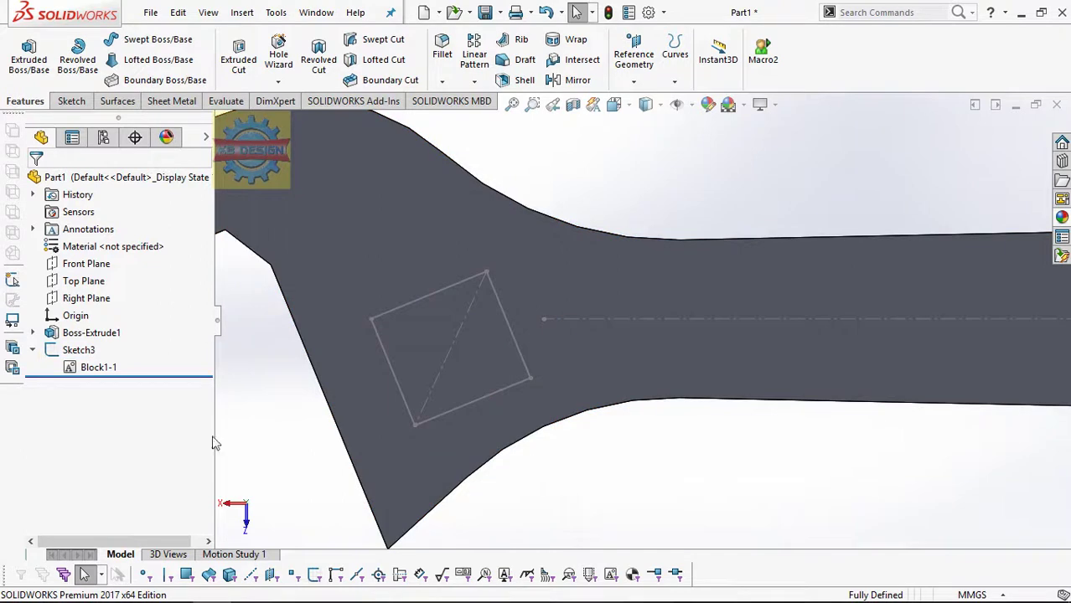
{"action": "left_click", "coordinate": [79, 349]}
{"action": "left_click", "coordinate": [238, 59]}
{"action": "left_click", "coordinate": [126, 275]}
{"action": "left_click", "coordinate": [84, 286]}
{"action": "key", "text": "Return"}
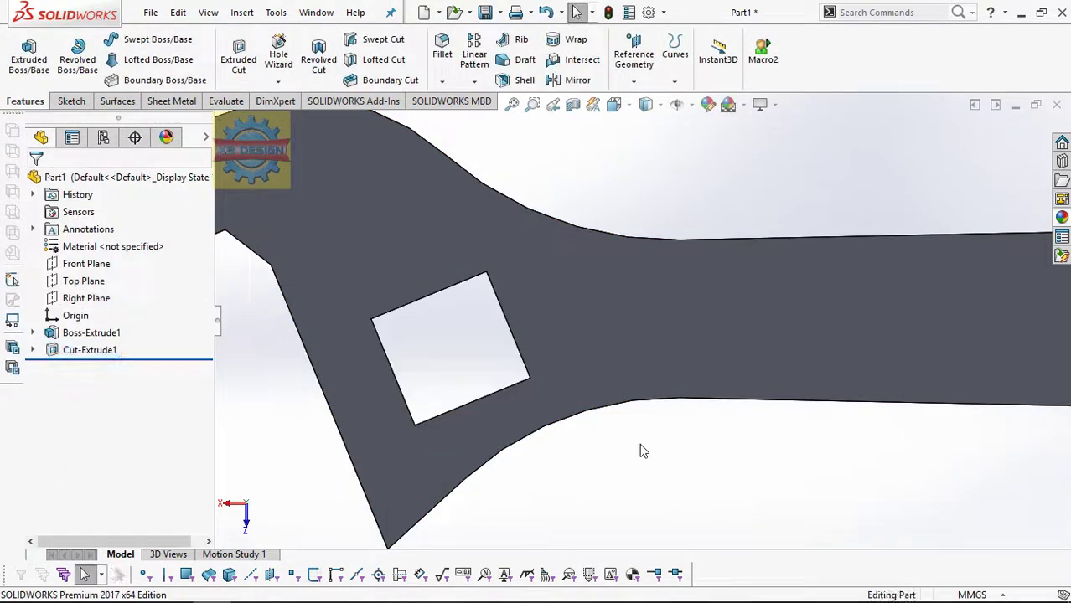
{"action": "scroll", "coordinate": [640, 447], "scroll_direction": "up", "scroll_amount": 3}
{"action": "middle_click_drag", "start_coordinate": [676, 419], "coordinate": [707, 333]}
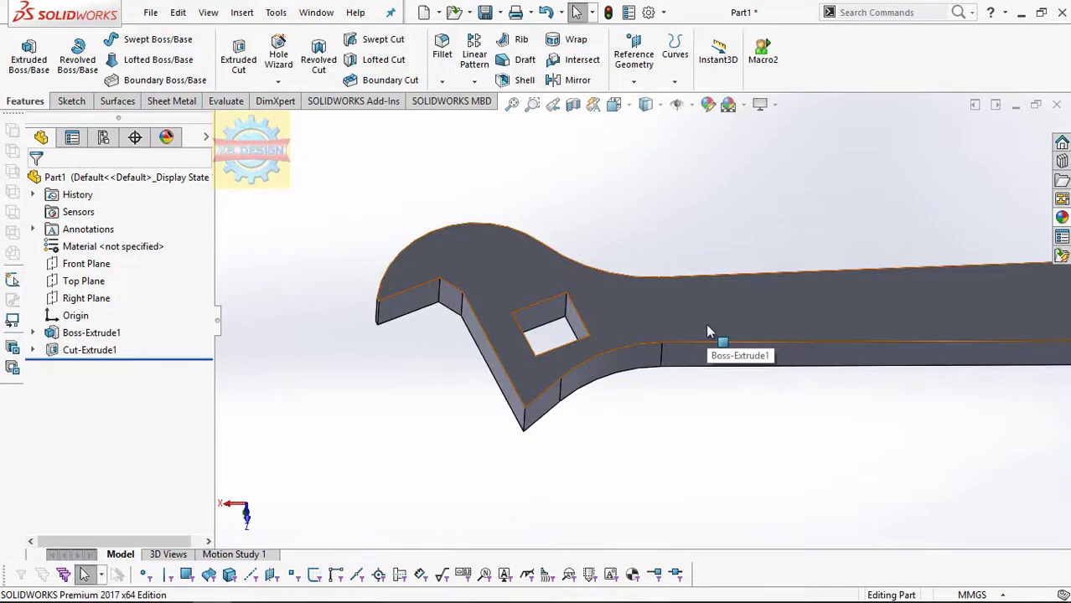
Start Sketch4 on the wrench's top face and draw a line across the head past the hole.
{"action": "left_click", "coordinate": [515, 268]}
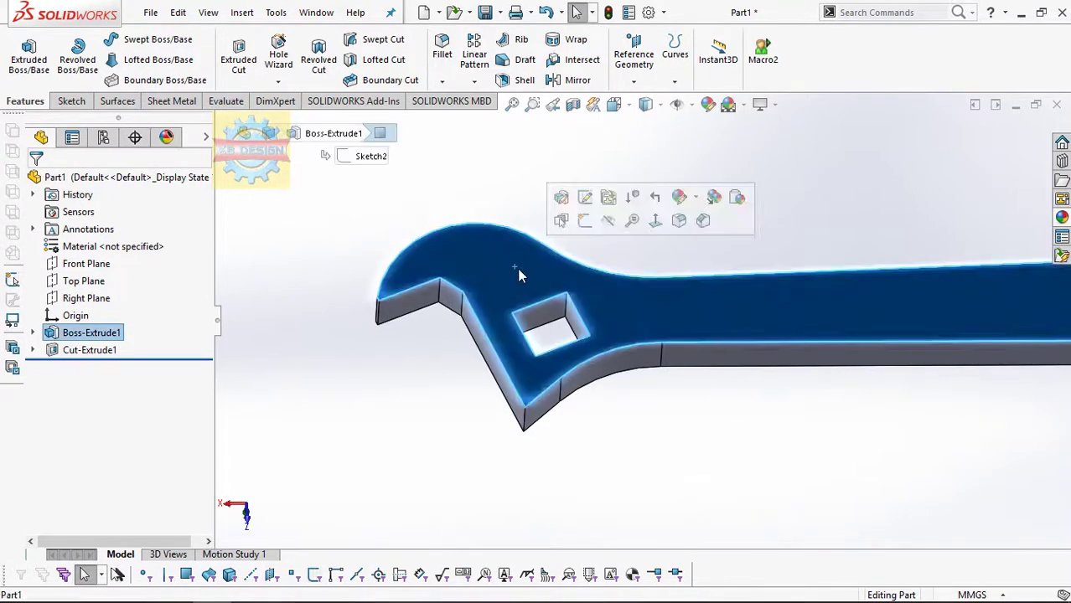
{"action": "left_click", "coordinate": [585, 221]}
{"action": "key", "text": "l"}
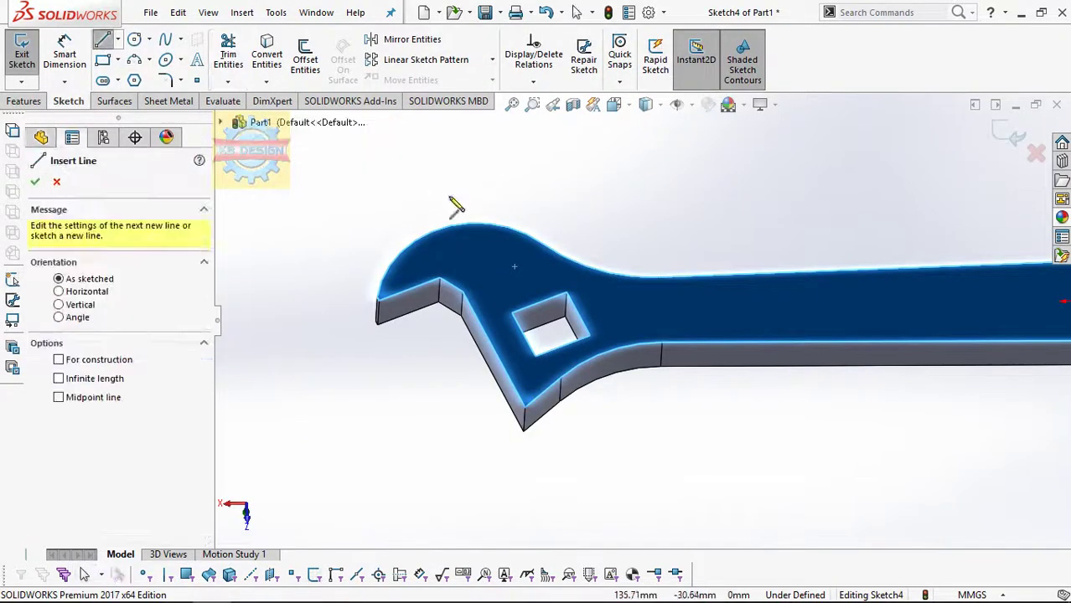
{"action": "left_click", "coordinate": [573, 298]}
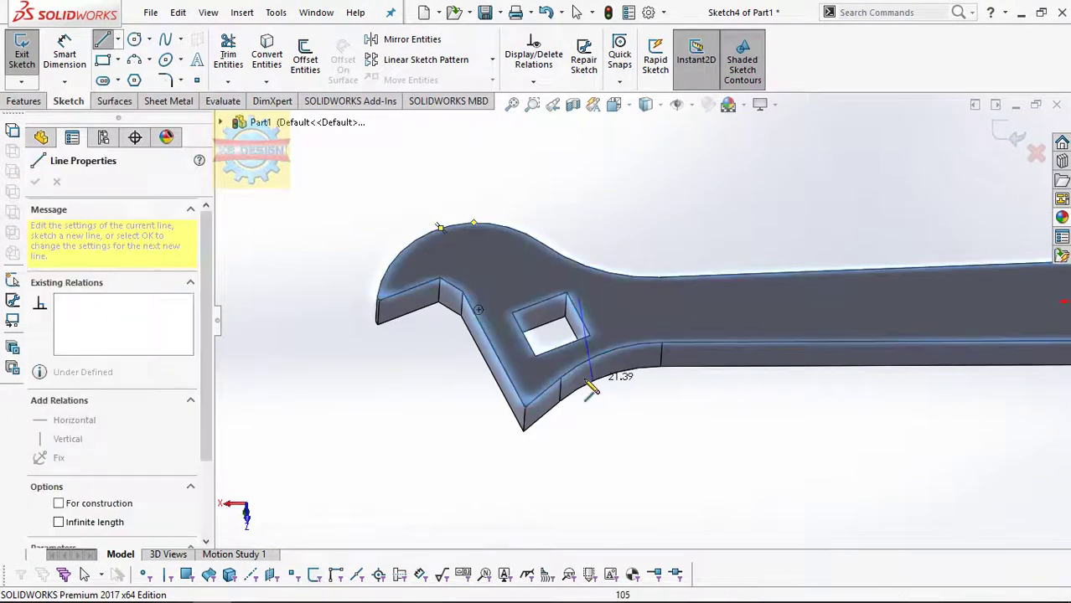
{"action": "scroll", "coordinate": [577, 370], "scroll_direction": "up", "scroll_amount": 3}
{"action": "scroll", "coordinate": [577, 371], "scroll_direction": "up", "scroll_amount": 2}
{"action": "key", "text": "Escape"}
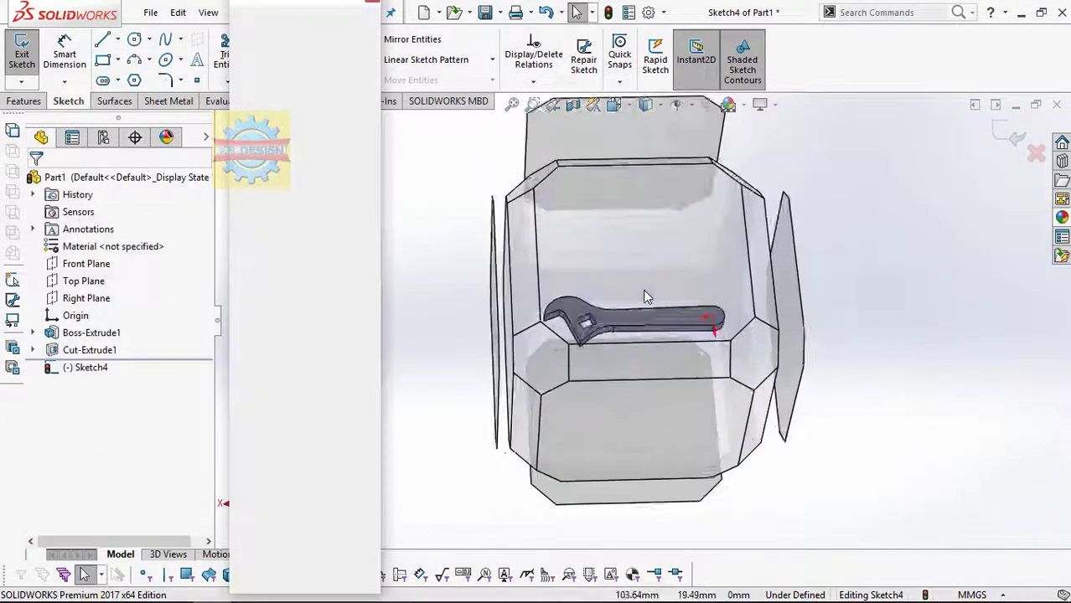
{"action": "key", "text": "ctrl+8"}
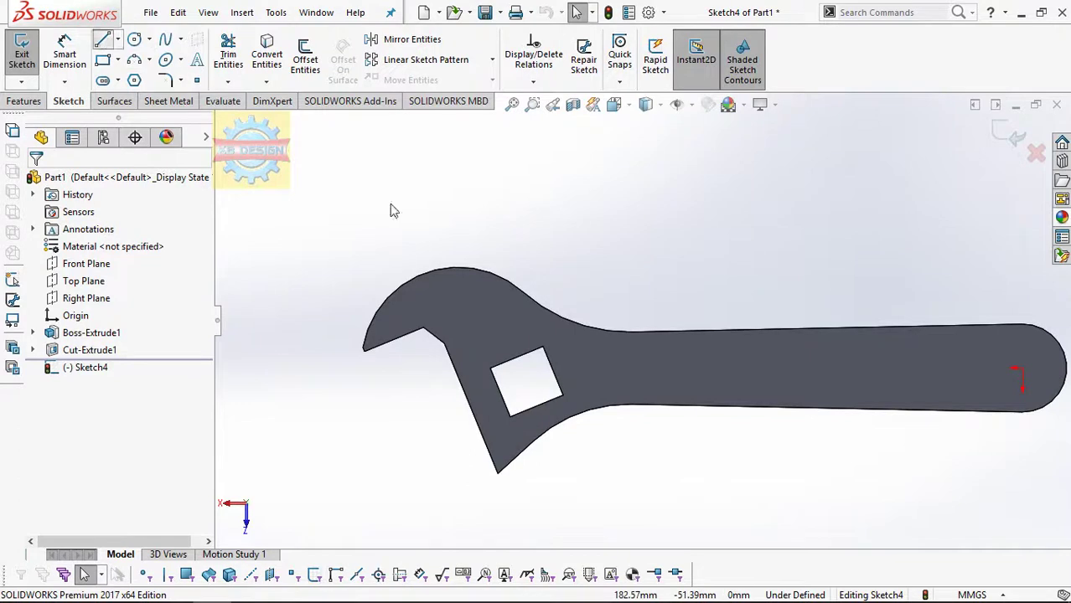
{"action": "left_click", "coordinate": [480, 270]}
{"action": "left_click", "coordinate": [538, 436]}
Make the line parallel to the jaw edge, dimension it 9.35 mm away, and exit the sketch.
{"action": "left_click", "coordinate": [533, 82]}
{"action": "left_click", "coordinate": [545, 117]}
{"action": "left_click", "coordinate": [451, 361]}
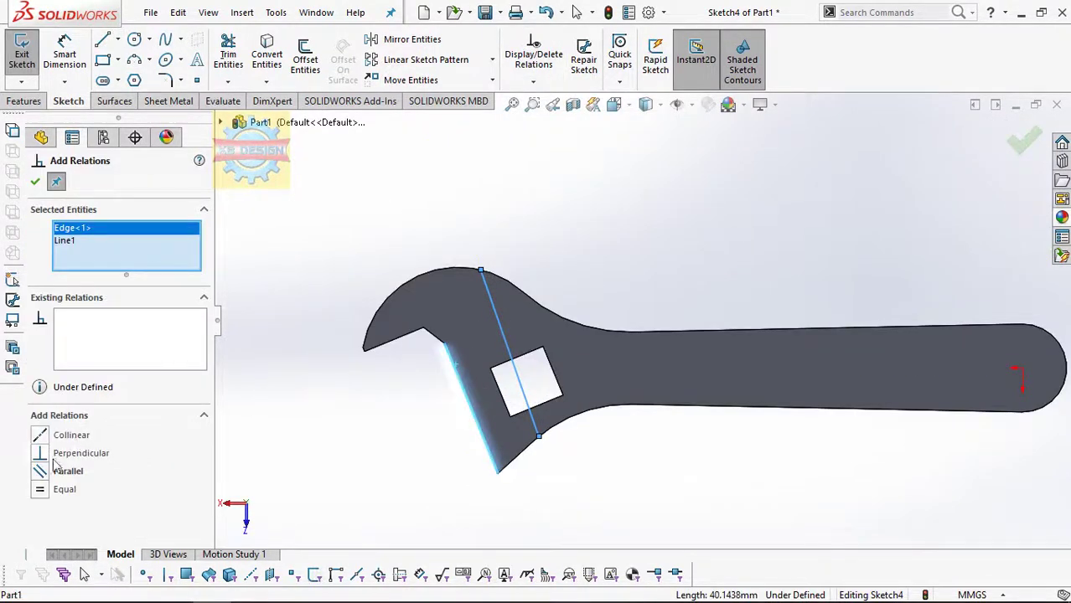
{"action": "key", "text": "Escape"}
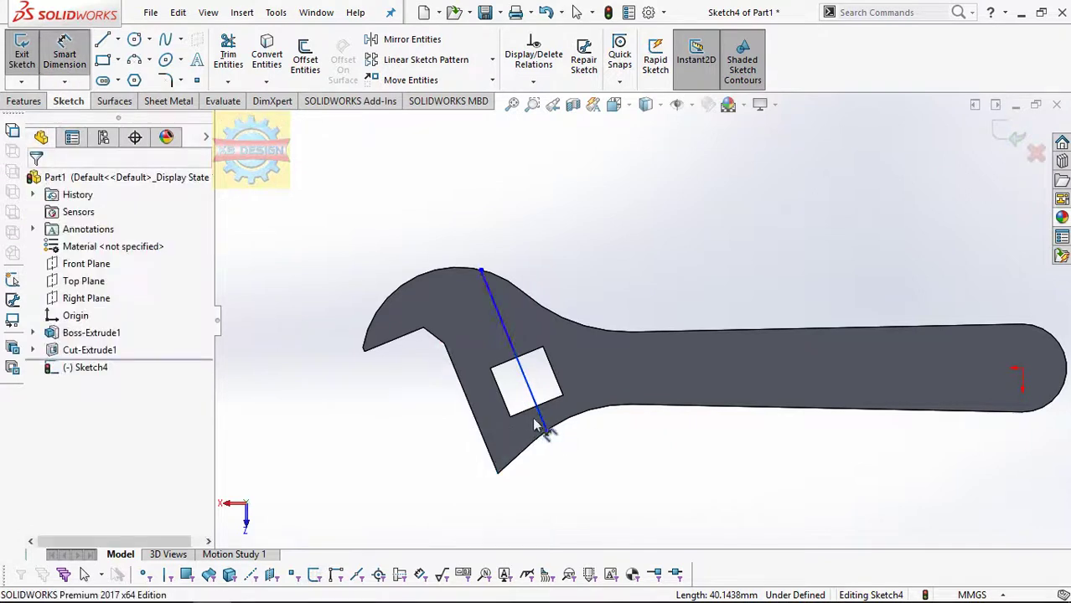
{"action": "left_click", "coordinate": [537, 423]}
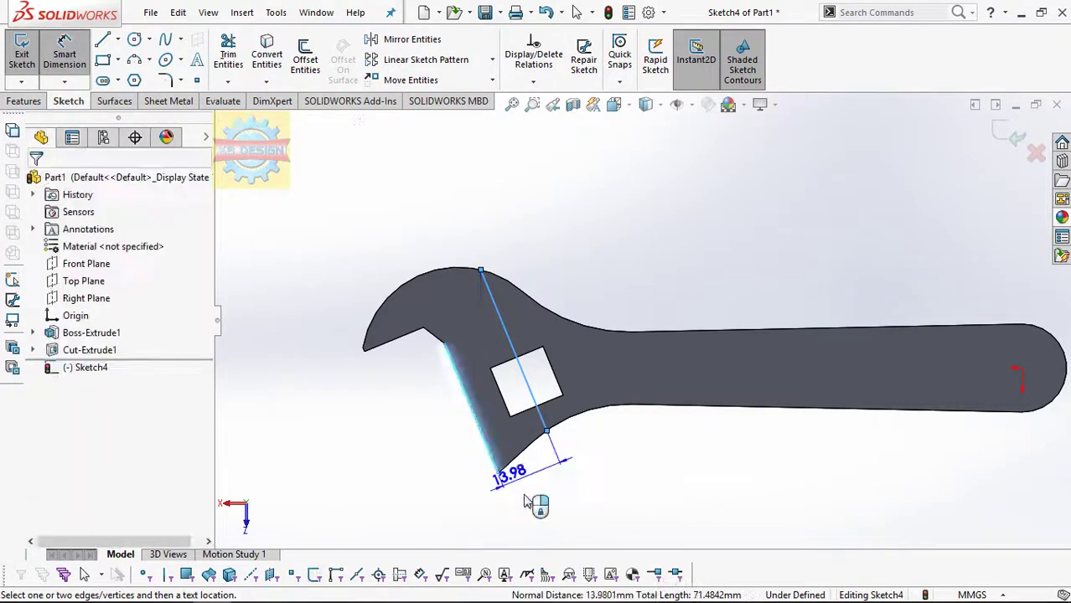
{"action": "left_click", "coordinate": [511, 476]}
{"action": "type", "text": "9.35"}
{"action": "key", "text": "Return"}
{"action": "left_click", "coordinate": [13, 44]}
{"action": "left_click", "coordinate": [13, 43]}
Create Plane1 through the line's top end, perpendicular to the line.
{"action": "left_click", "coordinate": [633, 81]}
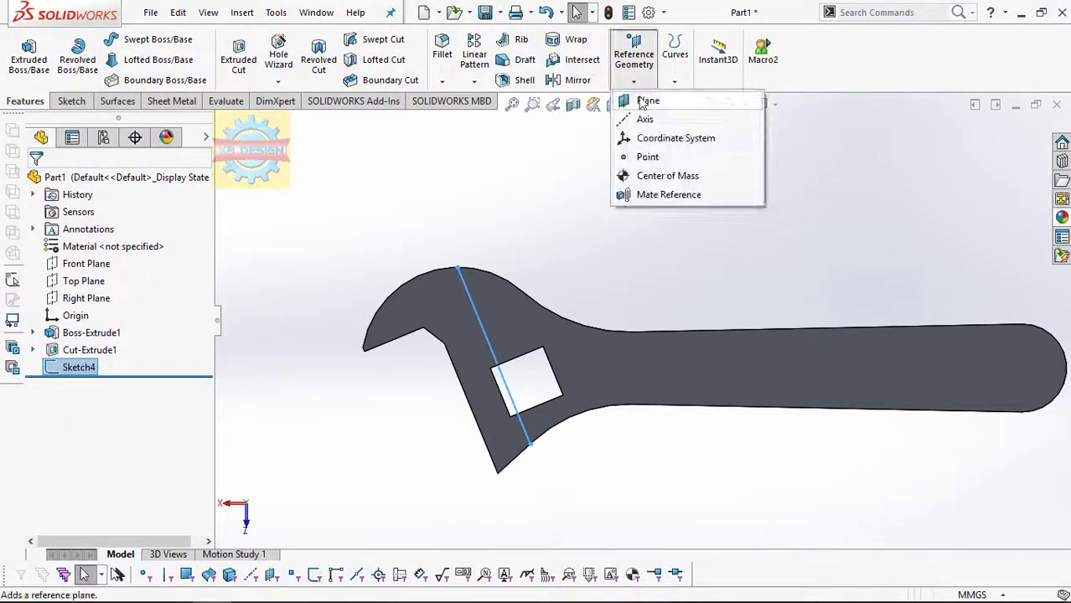
{"action": "left_click", "coordinate": [641, 101]}
{"action": "left_click", "coordinate": [458, 269]}
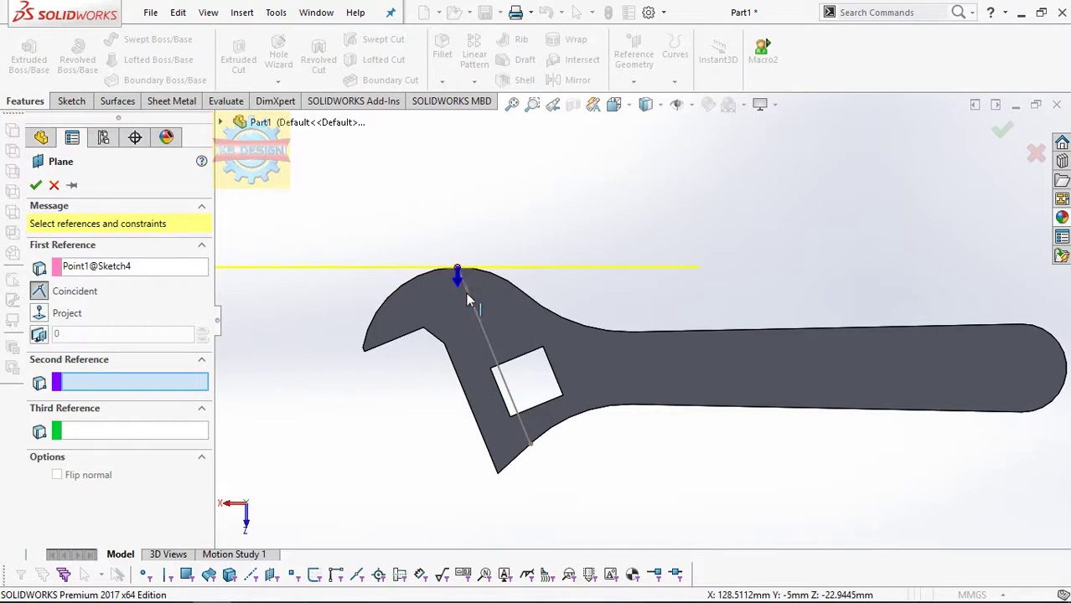
{"action": "left_click", "coordinate": [467, 297]}
{"action": "left_click", "coordinate": [36, 185]}
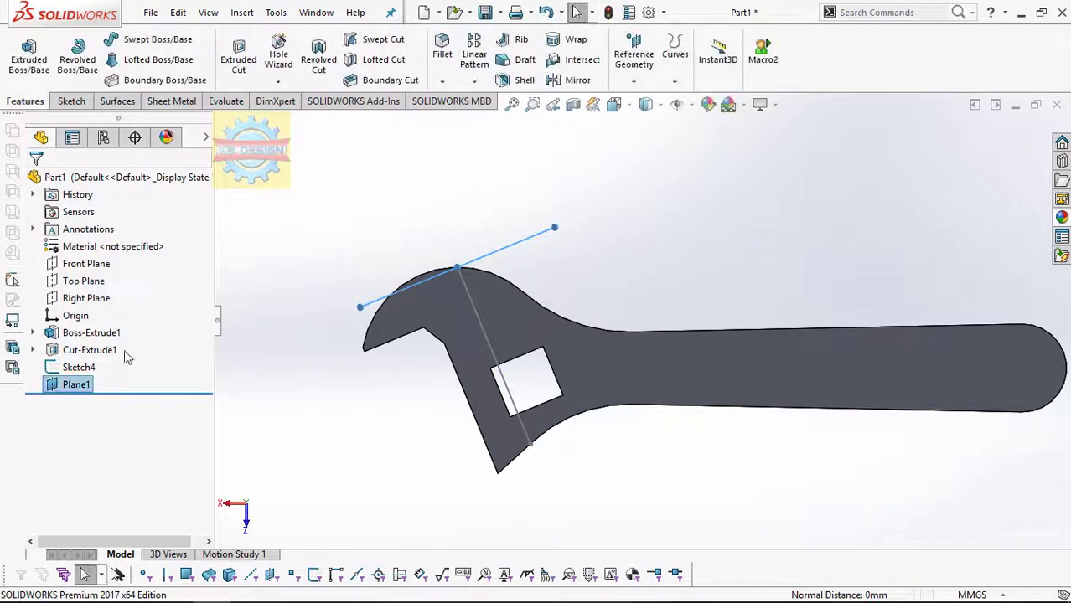
Open a sketch on Plane1, view it head-on, then leave the sketch empty.
{"action": "left_click", "coordinate": [71, 101]}
{"action": "left_click", "coordinate": [22, 55]}
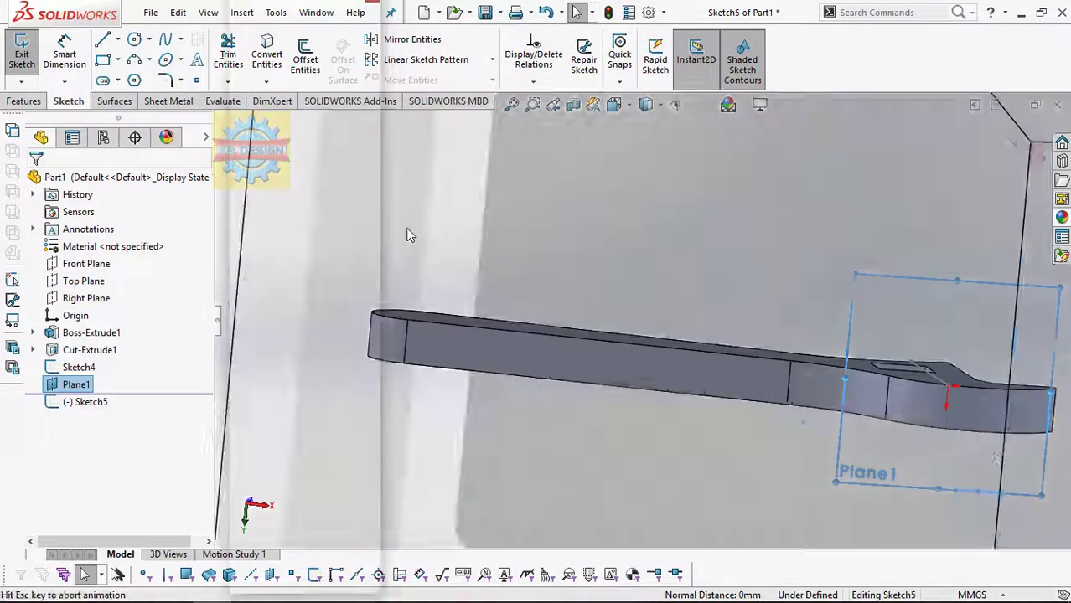
{"action": "key", "text": "space"}
{"action": "left_click", "coordinate": [370, 89]}
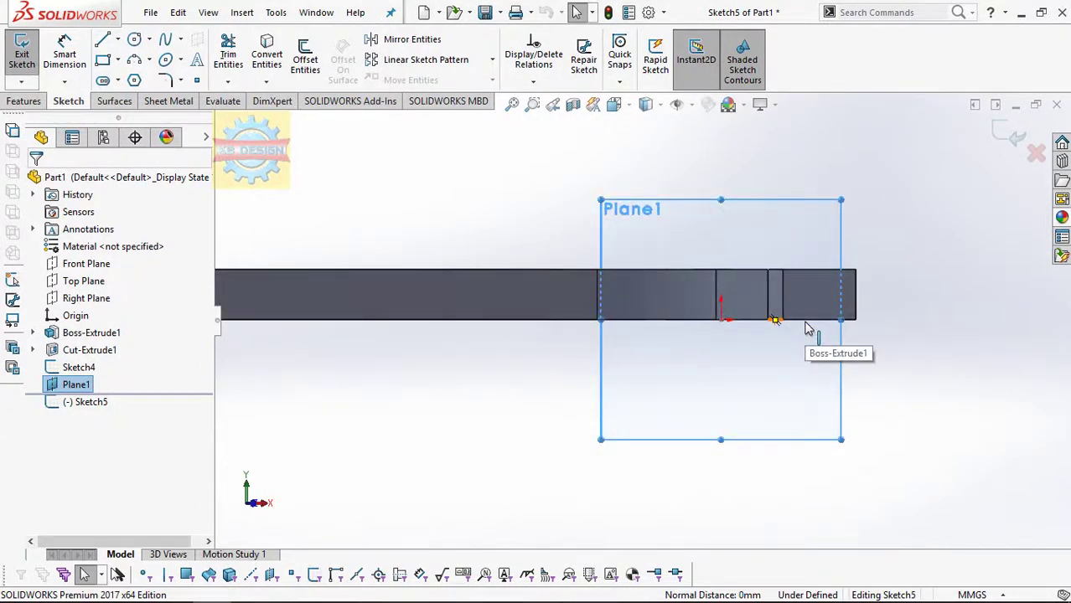
{"action": "key", "text": "ctrl+8"}
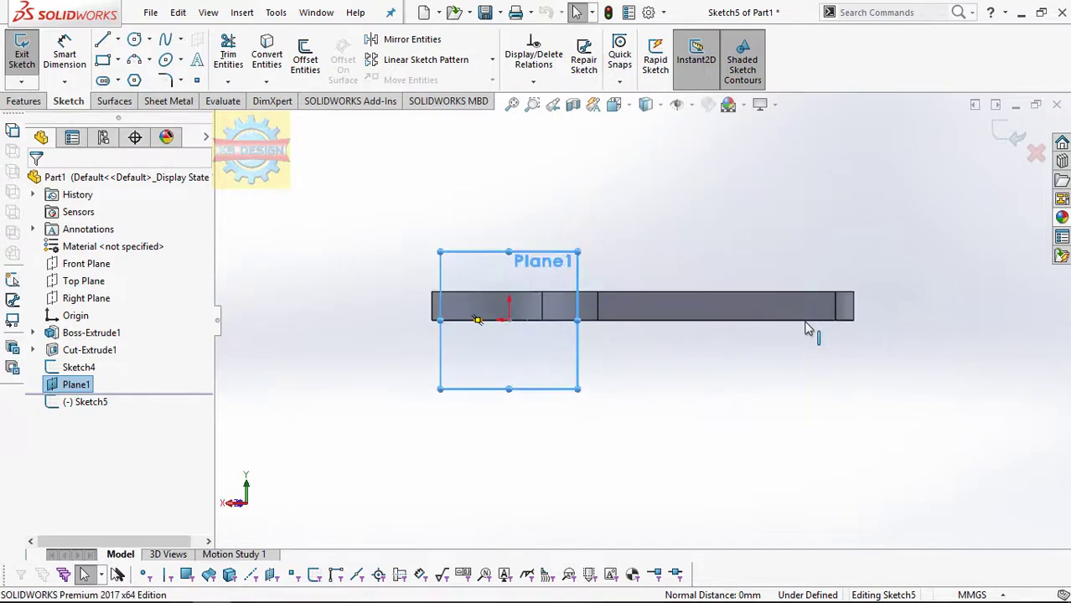
{"action": "scroll", "coordinate": [566, 313], "scroll_direction": "down", "scroll_amount": 3}
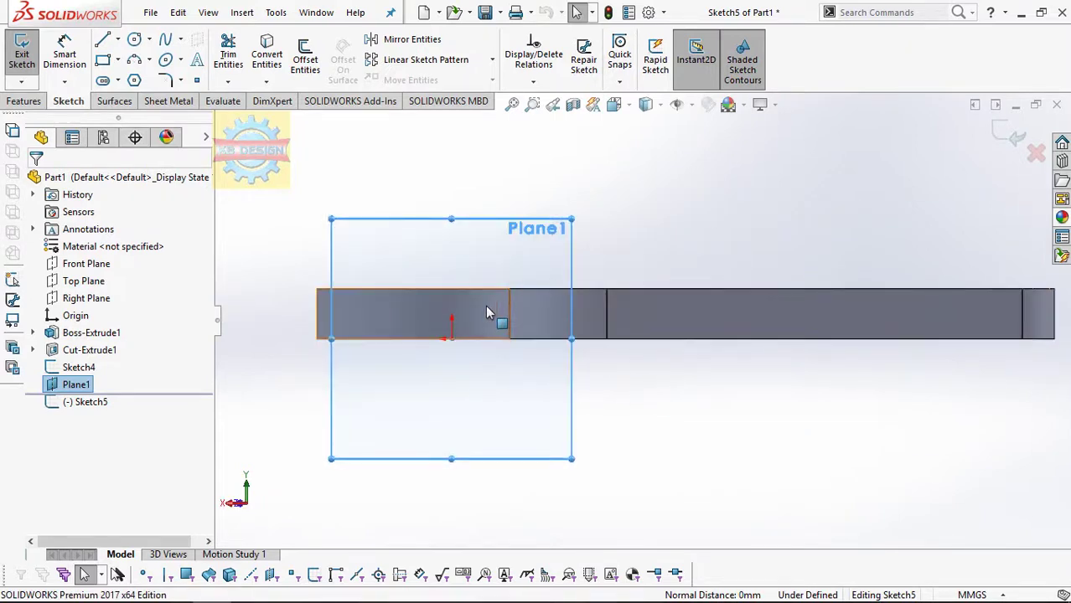
{"action": "left_click", "coordinate": [25, 67]}
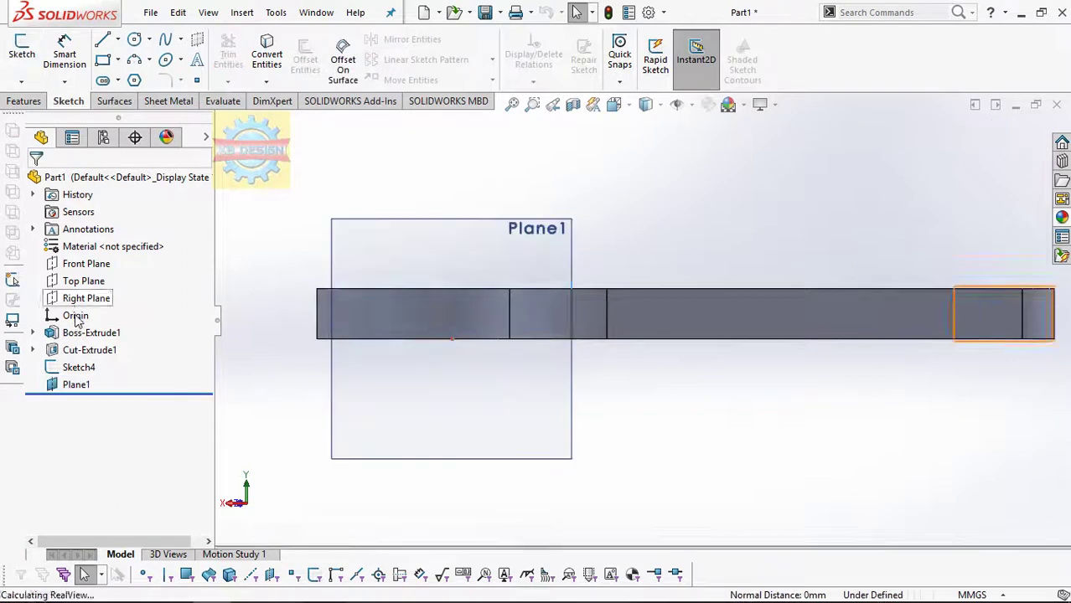
Open Boss-Extrude1 for editing and cancel without changes.
{"action": "left_click", "coordinate": [88, 333]}
{"action": "left_click", "coordinate": [92, 283]}
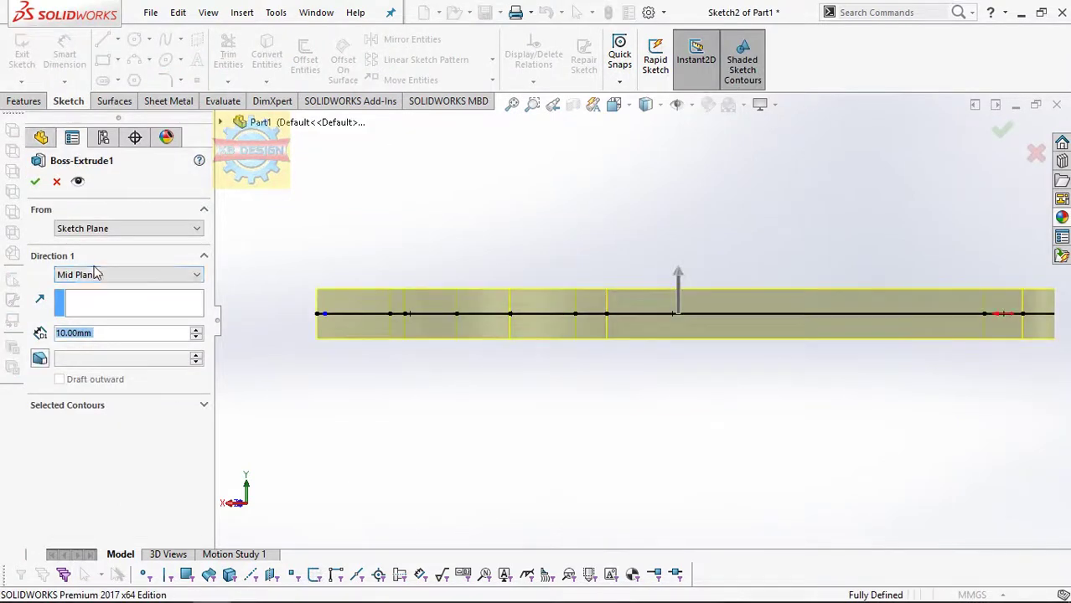
{"action": "key", "text": "Escape"}
{"action": "left_click", "coordinate": [76, 384]}
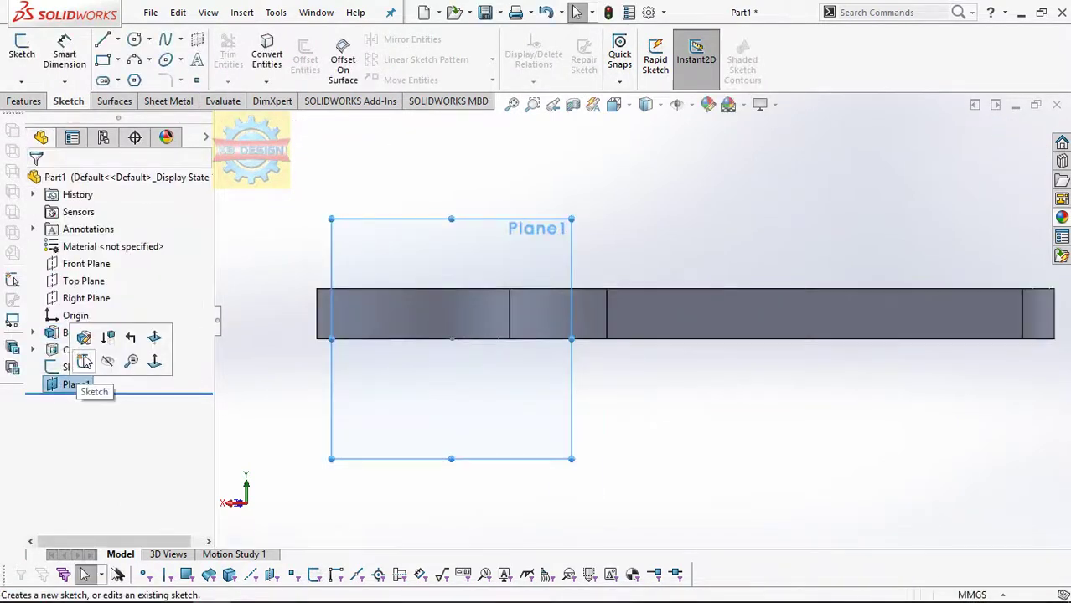
Start a sketch on Plane1 with a horizontal centerline along the shaft axis.
{"action": "left_click", "coordinate": [84, 361]}
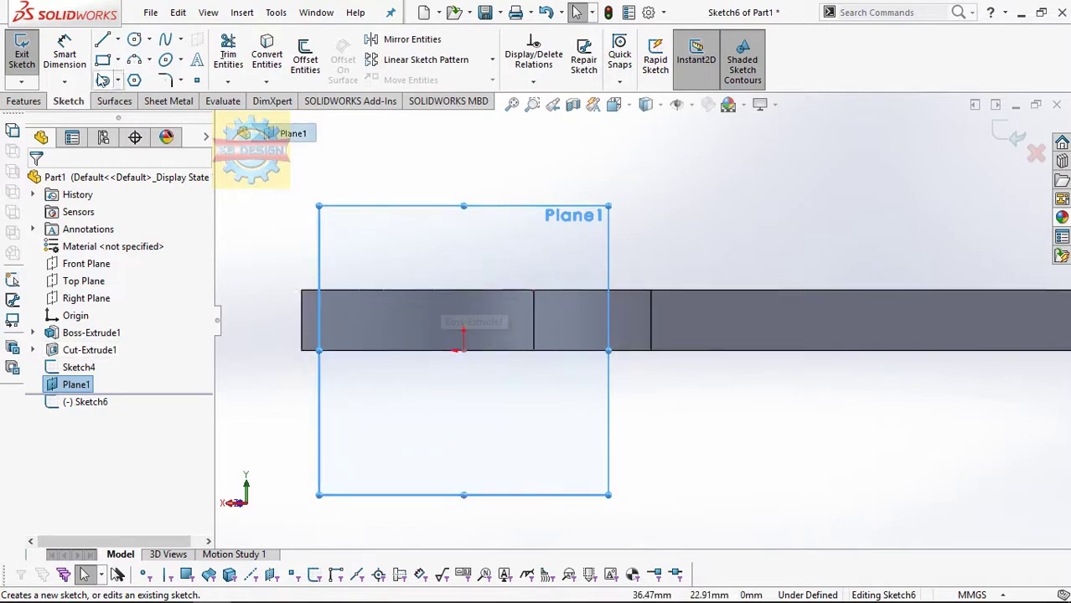
{"action": "left_click", "coordinate": [118, 39]}
{"action": "left_click", "coordinate": [125, 57]}
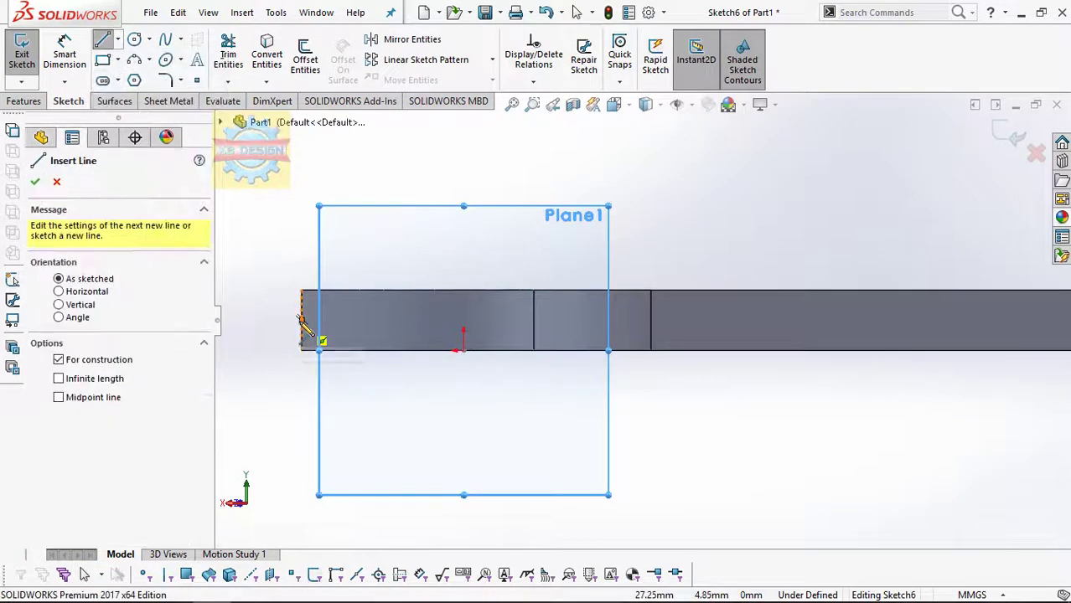
{"action": "left_click", "coordinate": [445, 320]}
{"action": "left_click", "coordinate": [980, 320]}
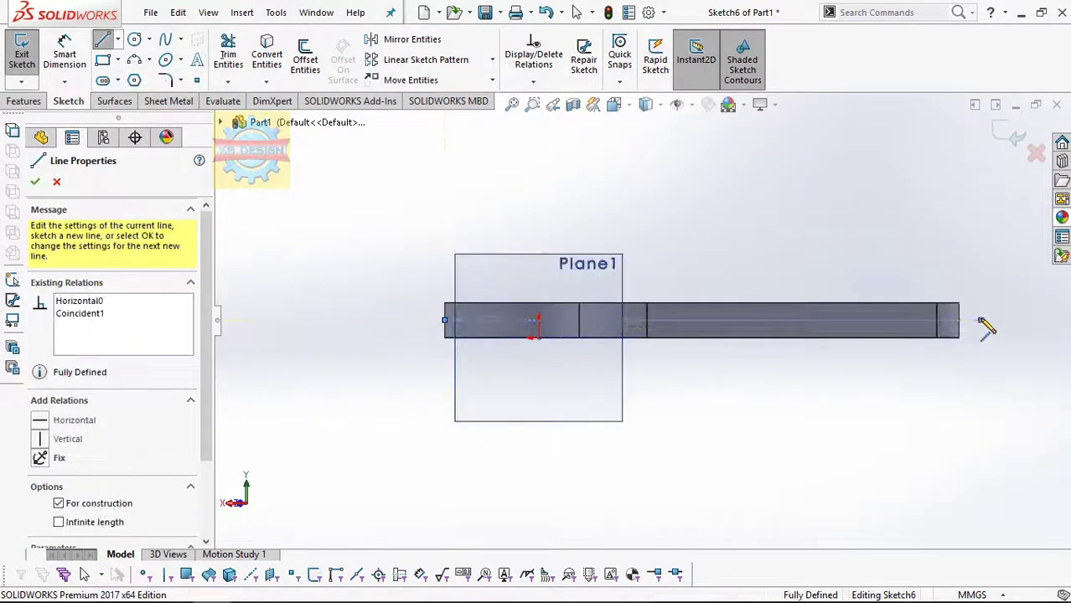
{"action": "key", "text": "Escape"}
{"action": "scroll", "coordinate": [676, 278], "scroll_direction": "down", "scroll_amount": 2}
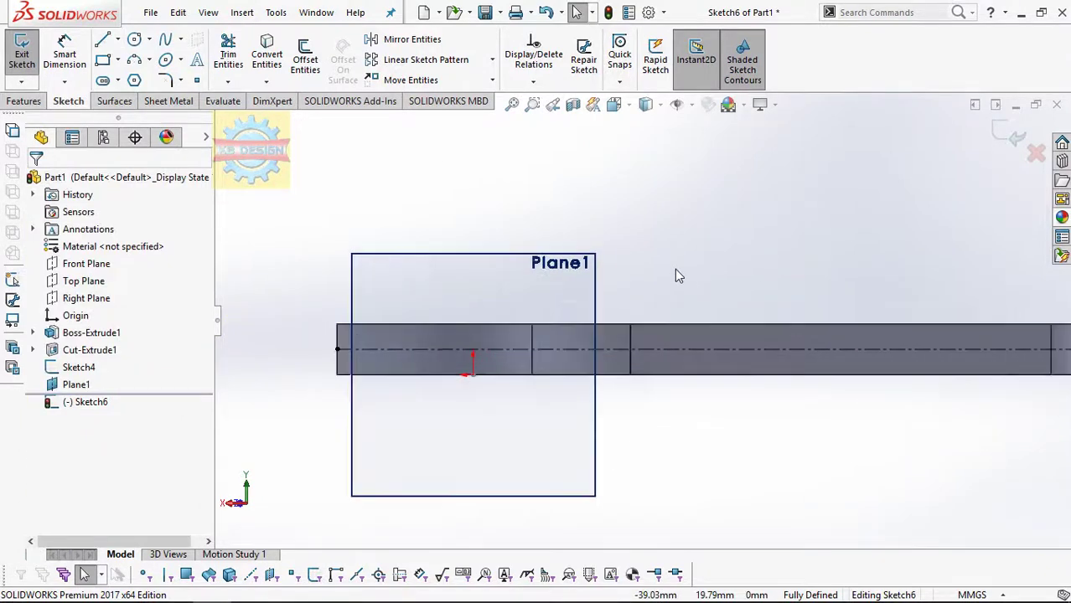
{"action": "scroll", "coordinate": [672, 281], "scroll_direction": "down", "scroll_amount": 1}
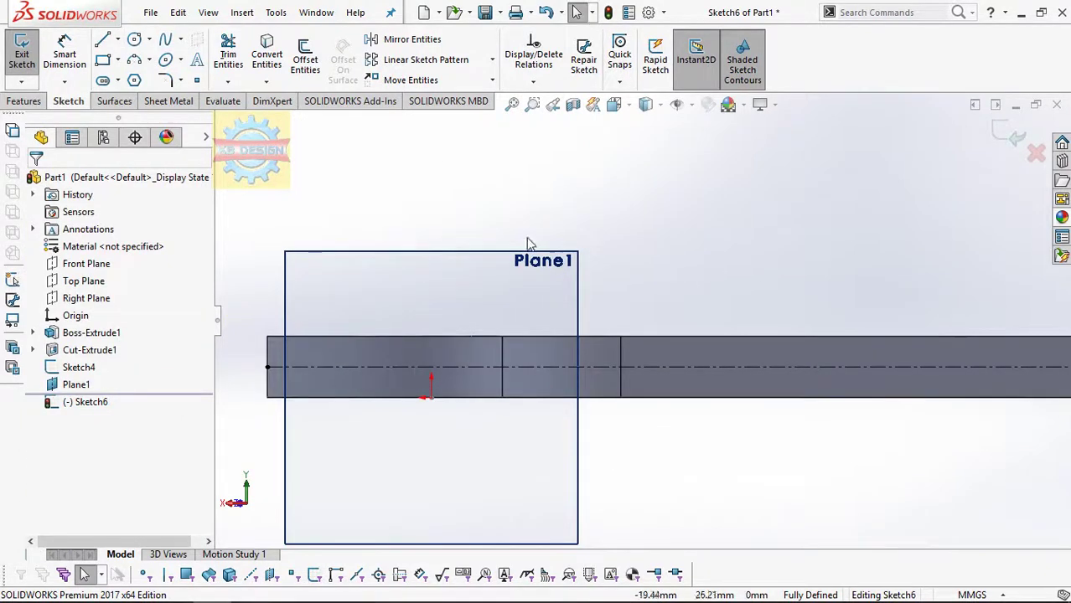
Draw a three-point arc near the shaft's lower edge, then a line to the far end with a short drop.
{"action": "left_click", "coordinate": [139, 57]}
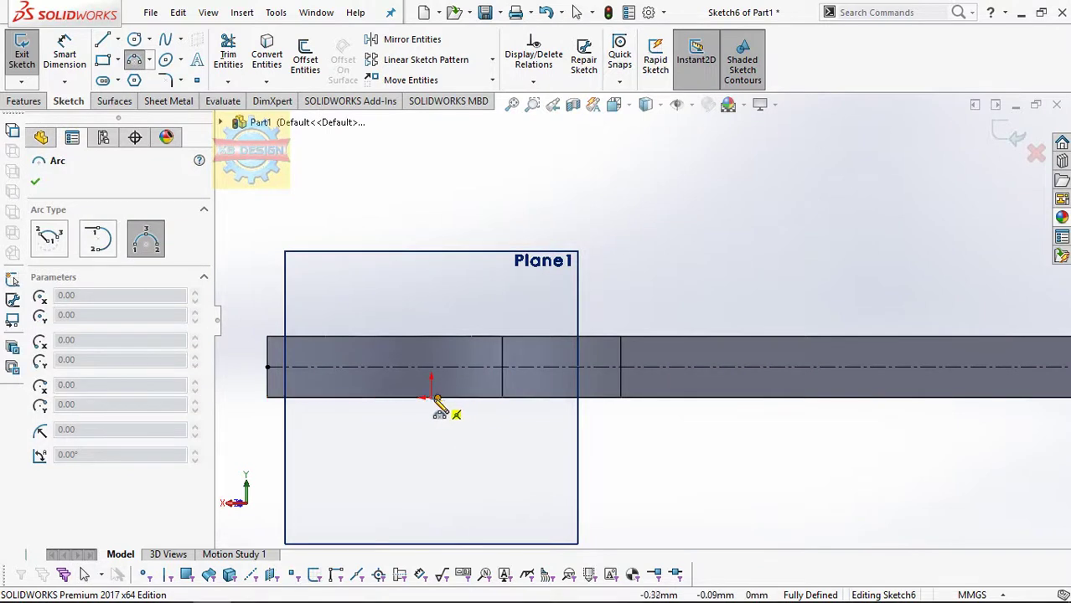
{"action": "left_click", "coordinate": [463, 398]}
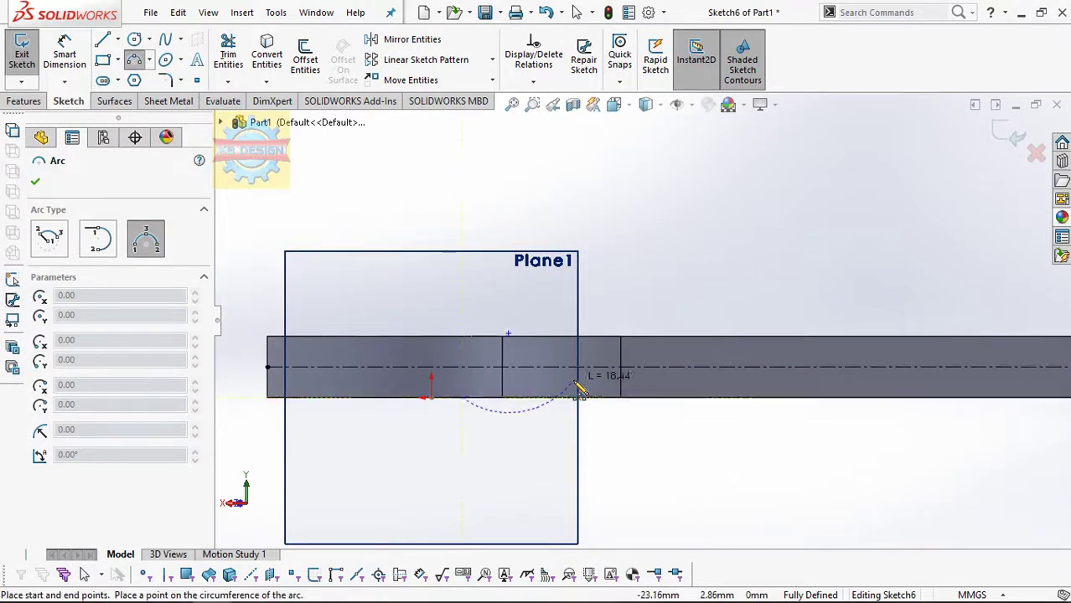
{"action": "left_click", "coordinate": [528, 388]}
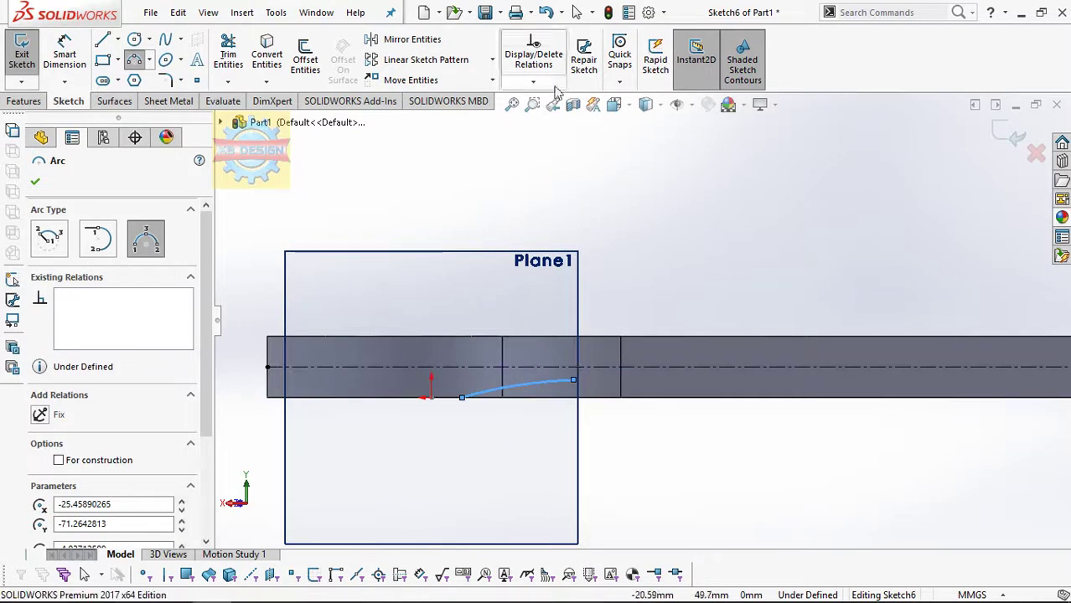
{"action": "left_click", "coordinate": [102, 39]}
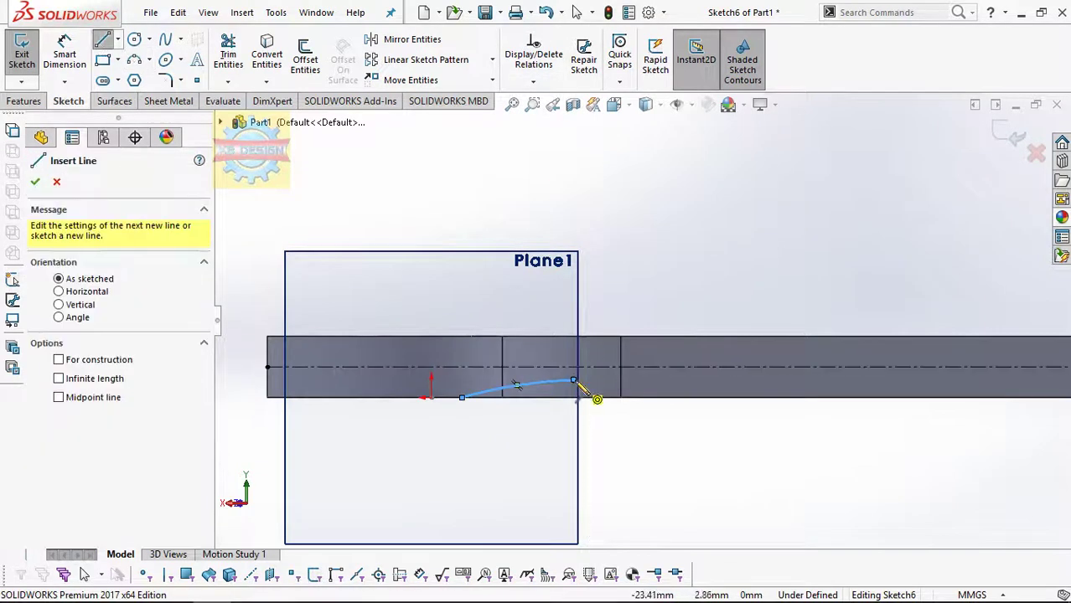
{"action": "left_click", "coordinate": [573, 381]}
{"action": "scroll", "coordinate": [921, 394], "scroll_direction": "up", "scroll_amount": 2}
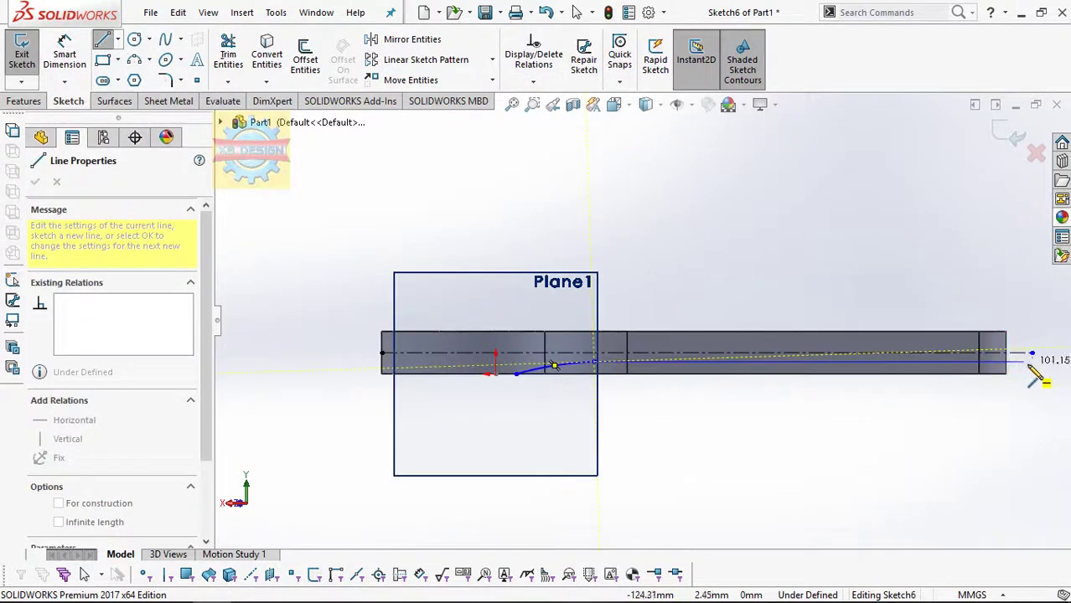
{"action": "left_click", "coordinate": [1032, 362]}
{"action": "left_click", "coordinate": [1031, 392]}
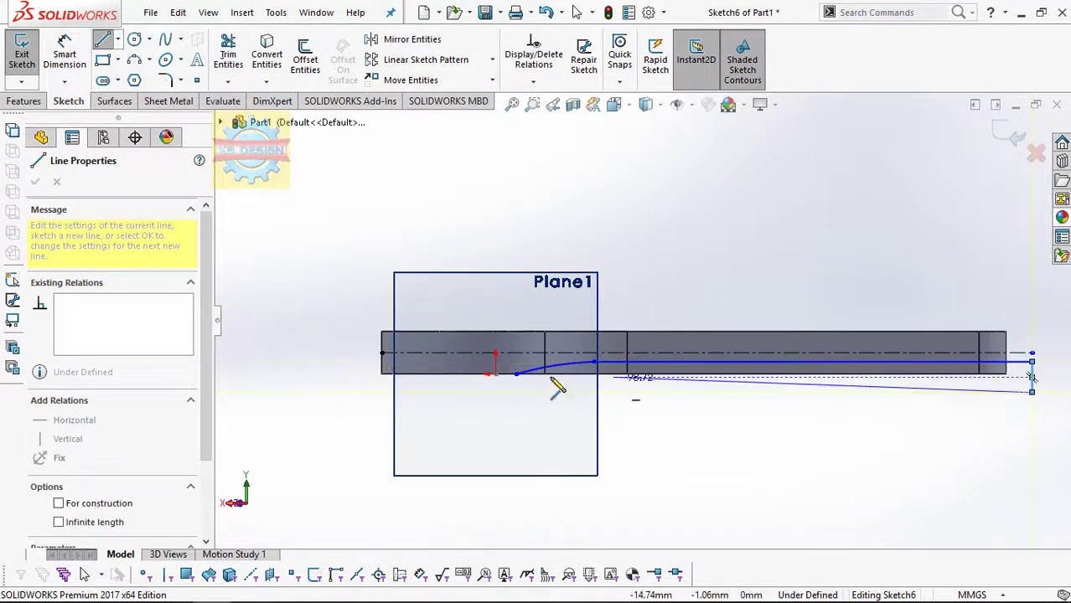
{"action": "key", "text": "Escape"}
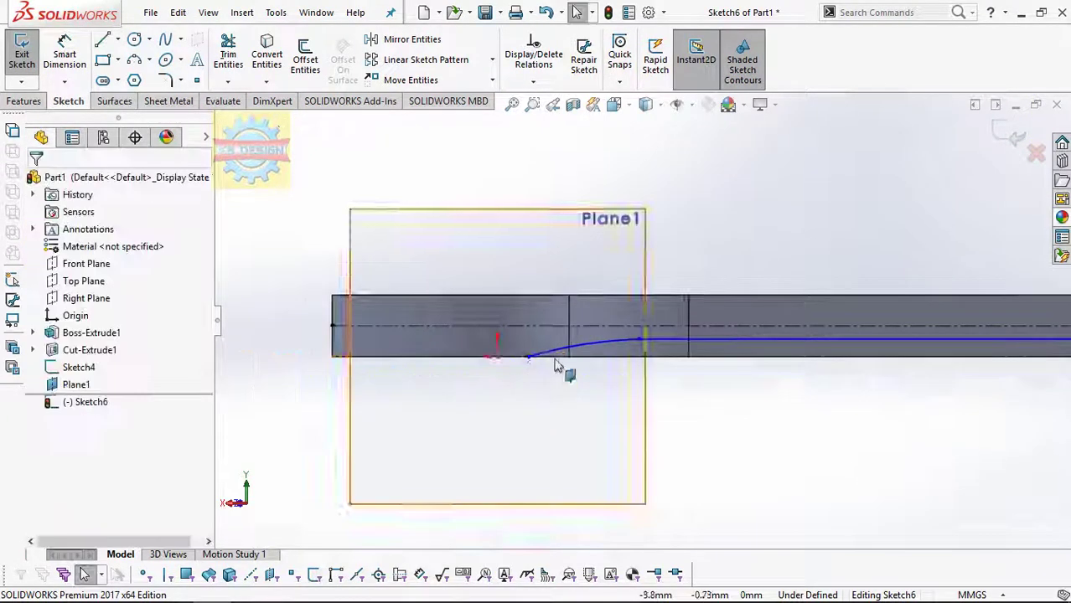
{"action": "scroll", "coordinate": [524, 396], "scroll_direction": "up", "scroll_amount": 5}
Make the arc's start point coincident with the Sketch4 point, then return to the side view.
{"action": "left_click", "coordinate": [534, 81]}
{"action": "left_click", "coordinate": [553, 119]}
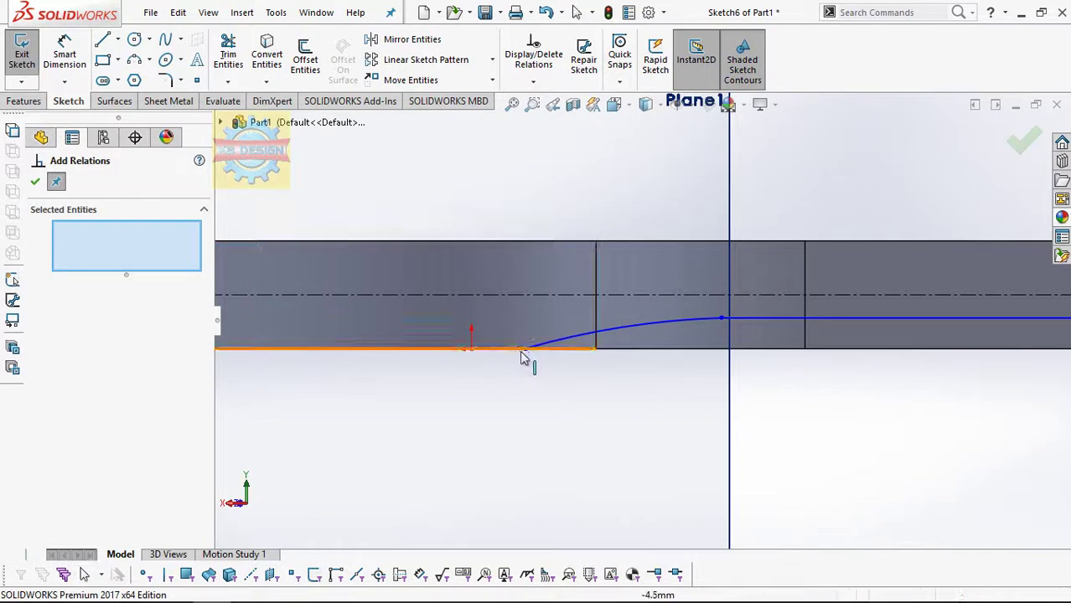
{"action": "left_click", "coordinate": [472, 351]}
{"action": "key", "text": "Up"}
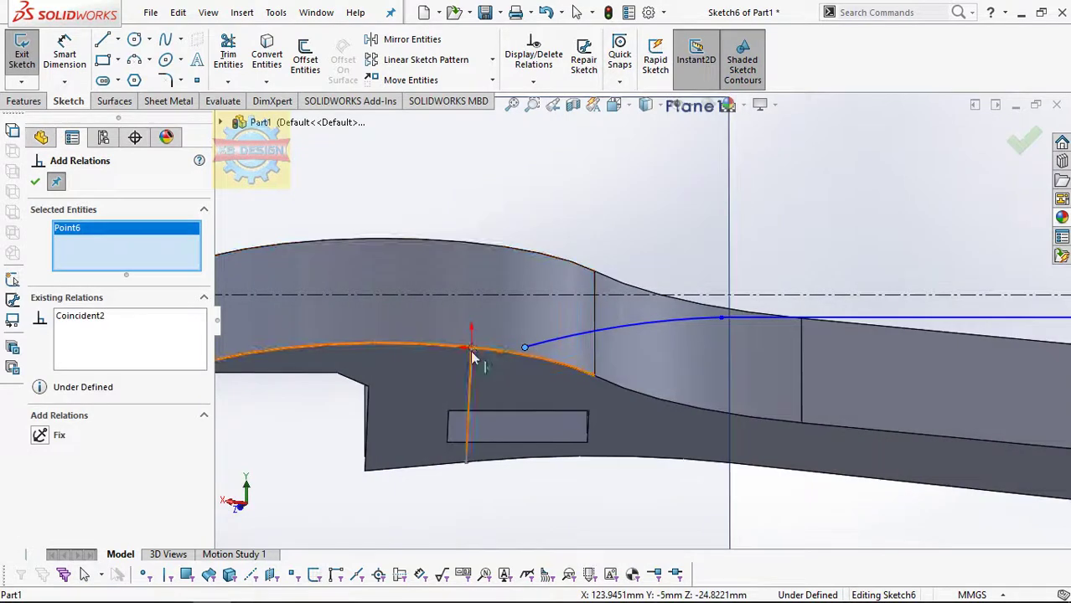
{"action": "left_click", "coordinate": [473, 351]}
{"action": "left_click", "coordinate": [45, 472]}
{"action": "key", "text": "space"}
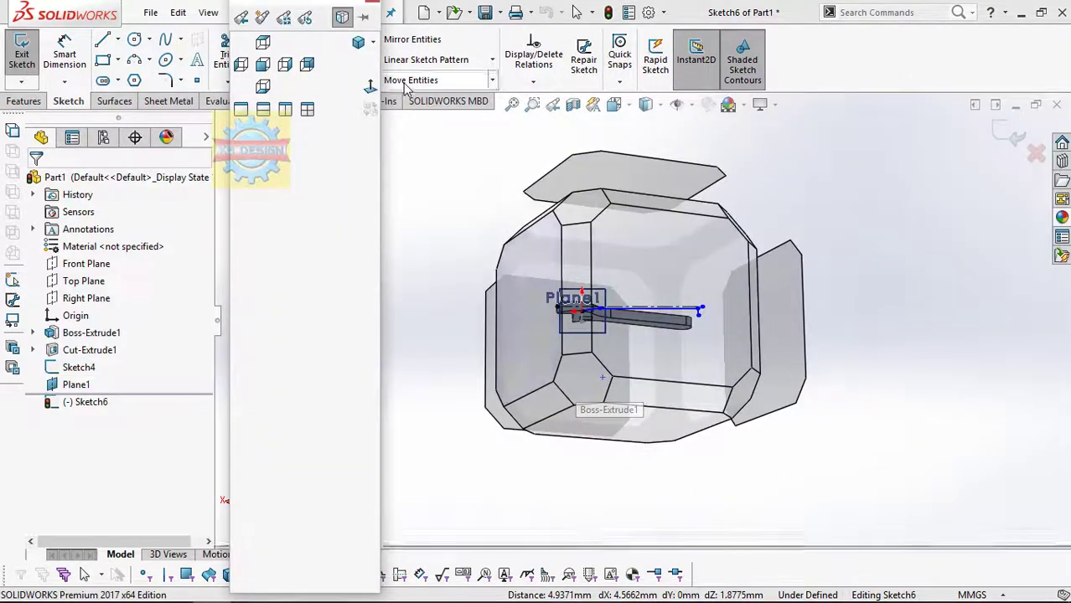
{"action": "left_click", "coordinate": [702, 299]}
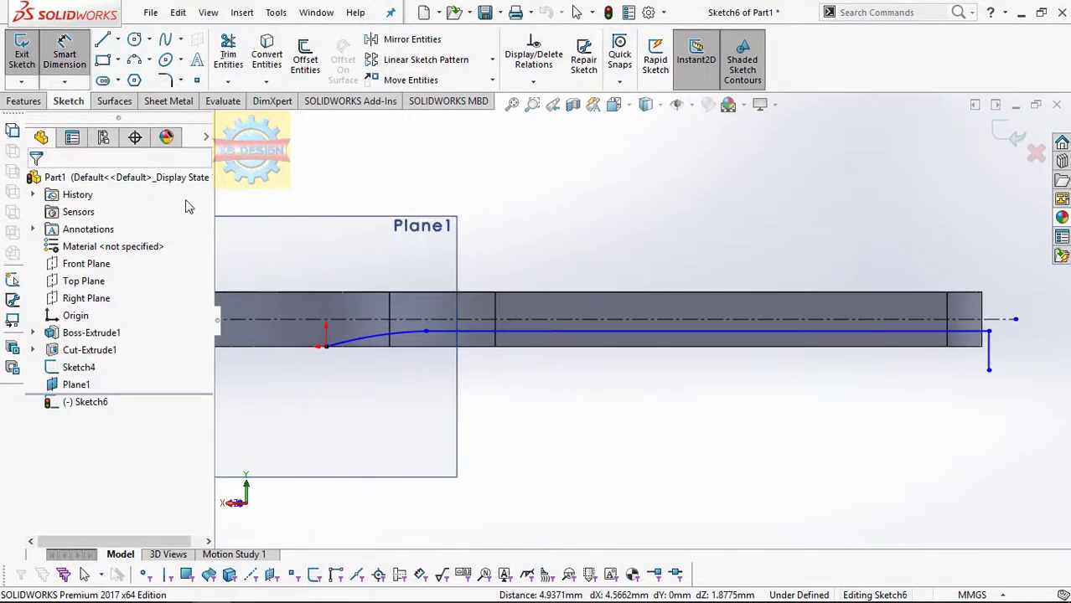
Dimension the arc to R40 and the horizontal line's offset to 2 mm.
{"action": "left_click", "coordinate": [398, 365]}
{"action": "left_click", "coordinate": [401, 369]}
{"action": "type", "text": "40"}
{"action": "key", "text": "Return"}
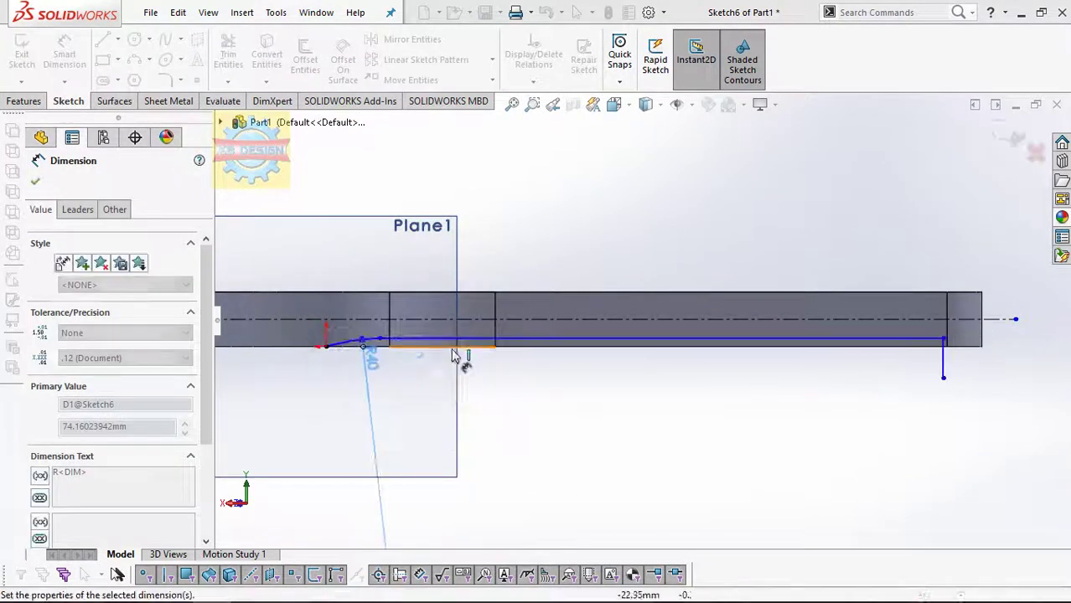
{"action": "left_click", "coordinate": [444, 355]}
{"action": "left_click", "coordinate": [539, 391]}
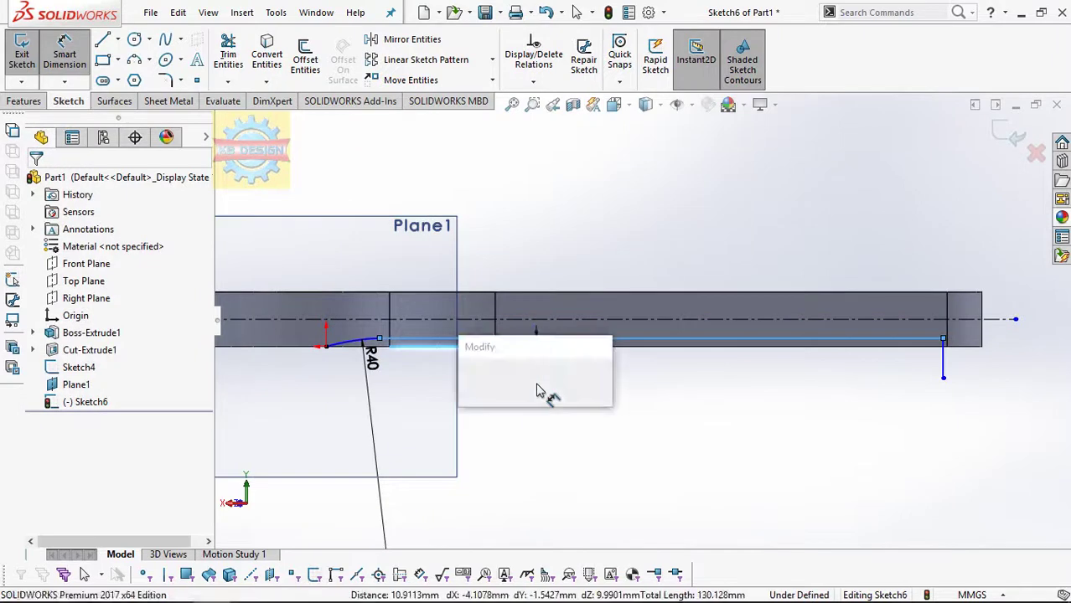
{"action": "type", "text": "2"}
{"action": "key", "text": "Return"}
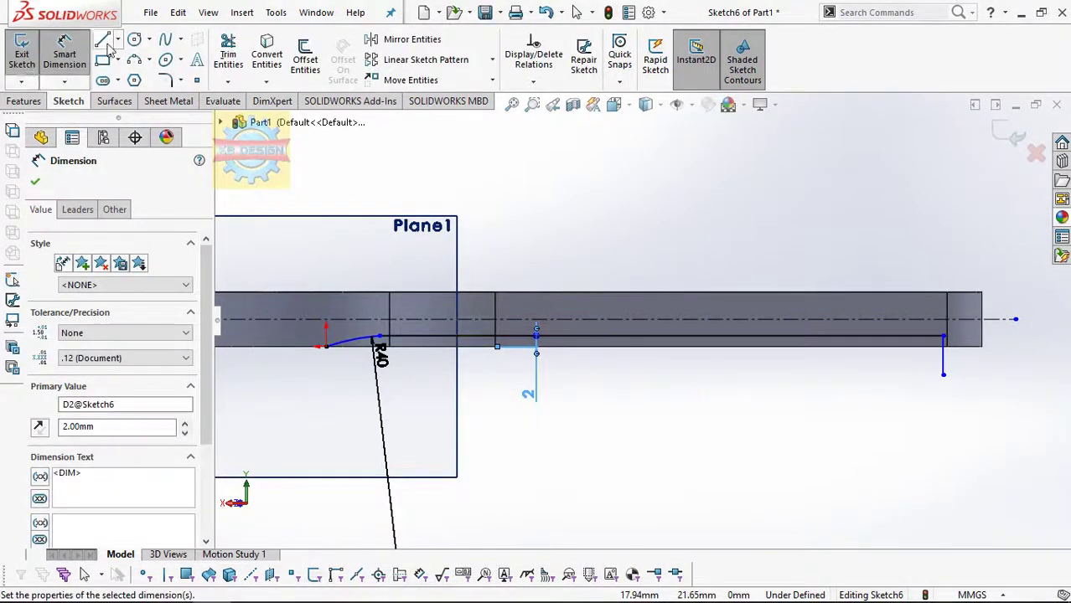
Extend the profile's end past the shaft and close the contour with lines back to the arc.
{"action": "left_click", "coordinate": [106, 43]}
{"action": "left_click", "coordinate": [944, 375]}
{"action": "key", "text": "Escape"}
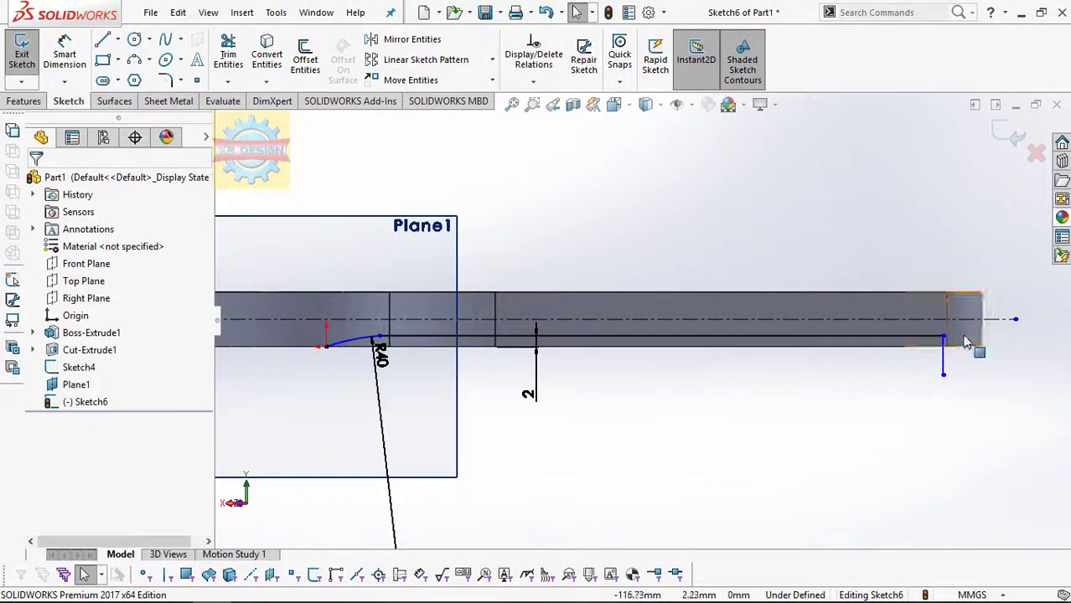
{"action": "left_click_drag", "start_coordinate": [944, 338], "coordinate": [1022, 336]}
{"action": "left_click", "coordinate": [102, 40]}
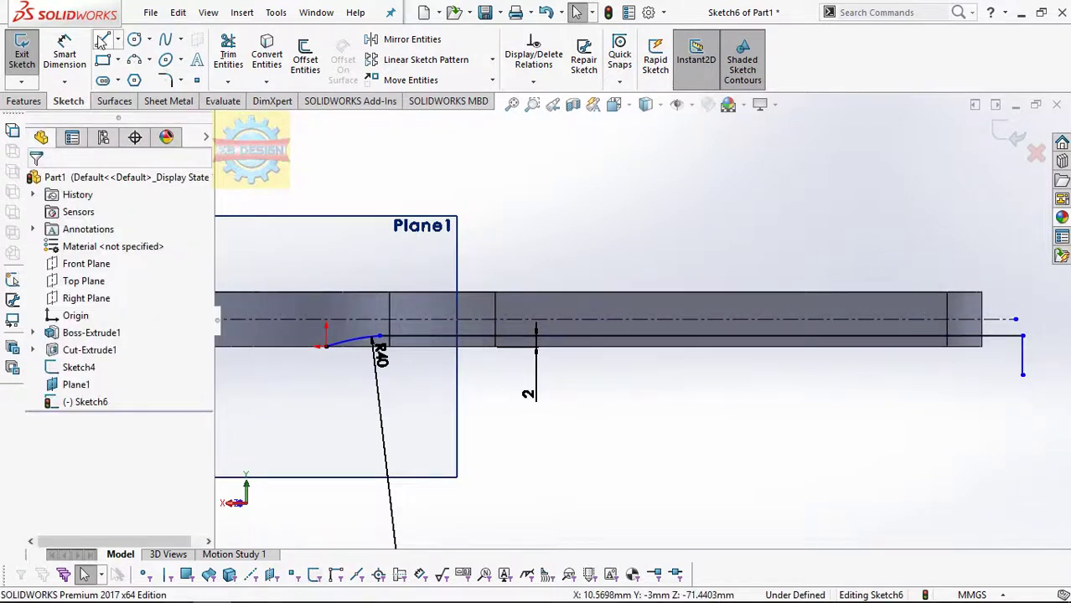
{"action": "left_click", "coordinate": [1022, 374]}
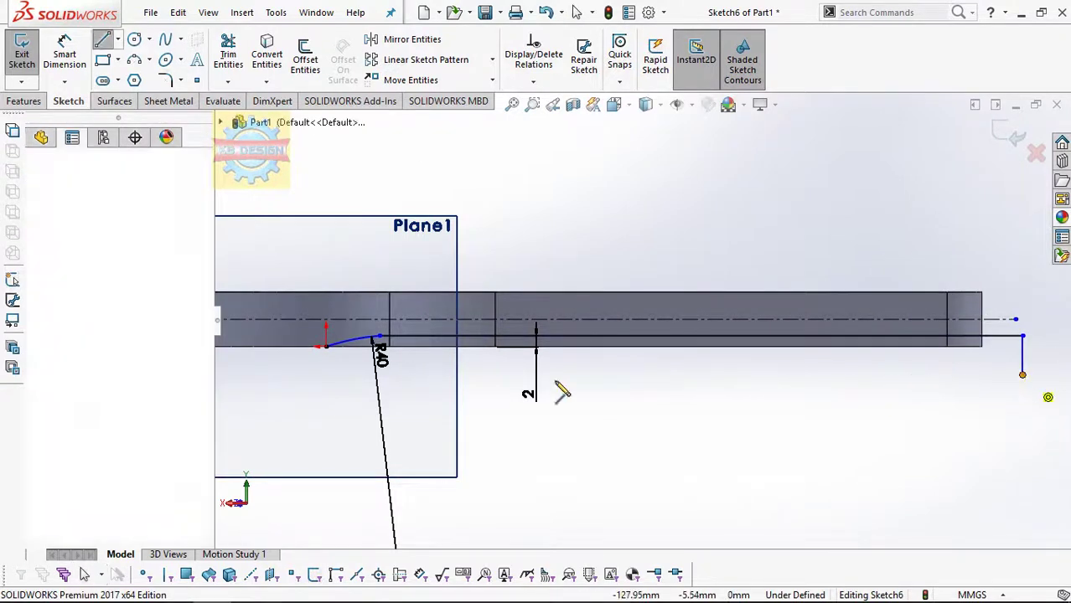
{"action": "left_click", "coordinate": [327, 374]}
{"action": "left_click", "coordinate": [326, 345]}
{"action": "key", "text": "Escape"}
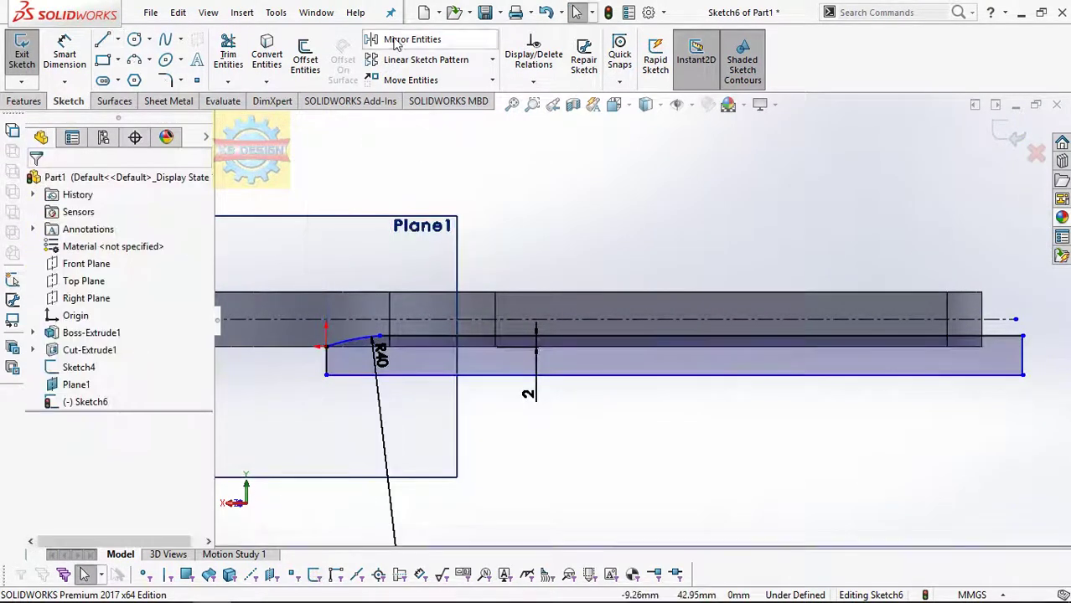
Mirror the closed contour about the shaft centerline.
{"action": "left_click", "coordinate": [412, 39]}
{"action": "left_click", "coordinate": [421, 362]}
{"action": "left_click", "coordinate": [130, 416]}
{"action": "left_click", "coordinate": [453, 319]}
{"action": "left_click", "coordinate": [33, 182]}
Extrude-cut Sketch6 Through All in both directions.
{"action": "left_click", "coordinate": [24, 101]}
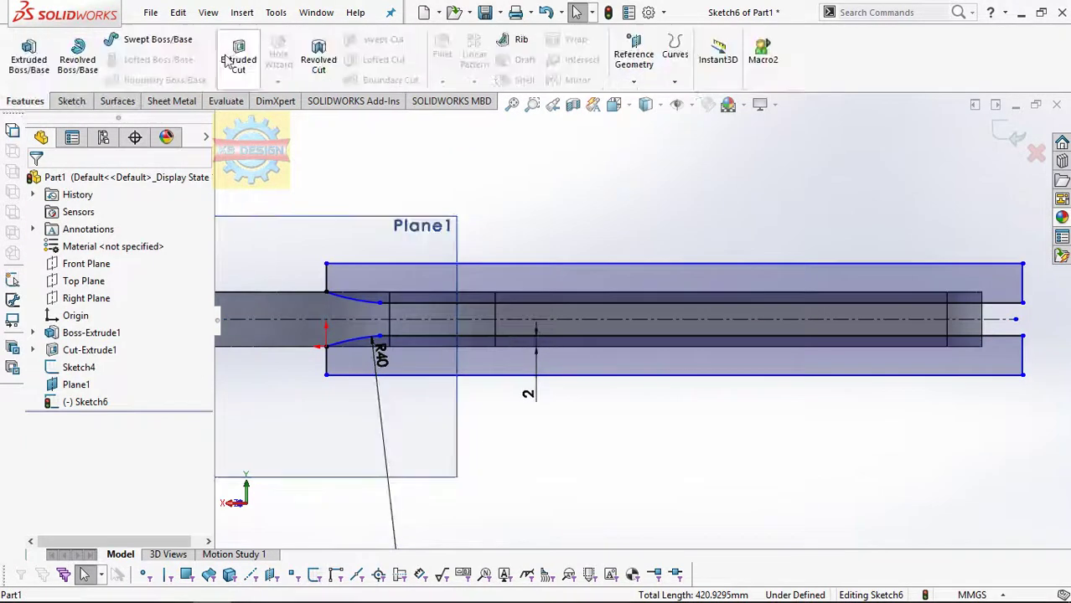
{"action": "left_click", "coordinate": [237, 59]}
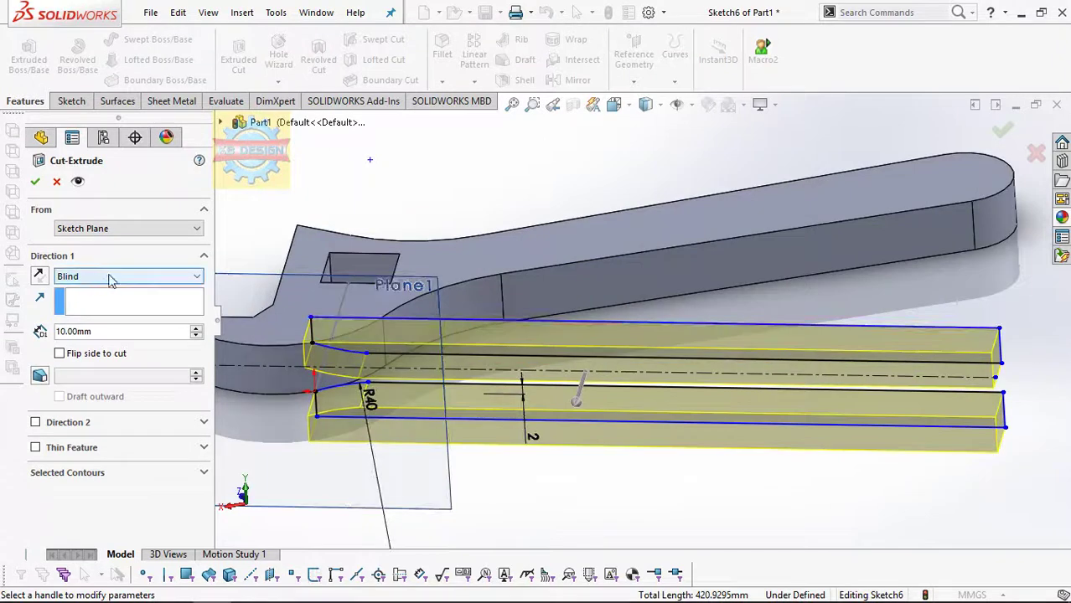
{"action": "left_click", "coordinate": [67, 276]}
{"action": "left_click", "coordinate": [75, 290]}
{"action": "left_click", "coordinate": [79, 278]}
{"action": "left_click", "coordinate": [80, 300]}
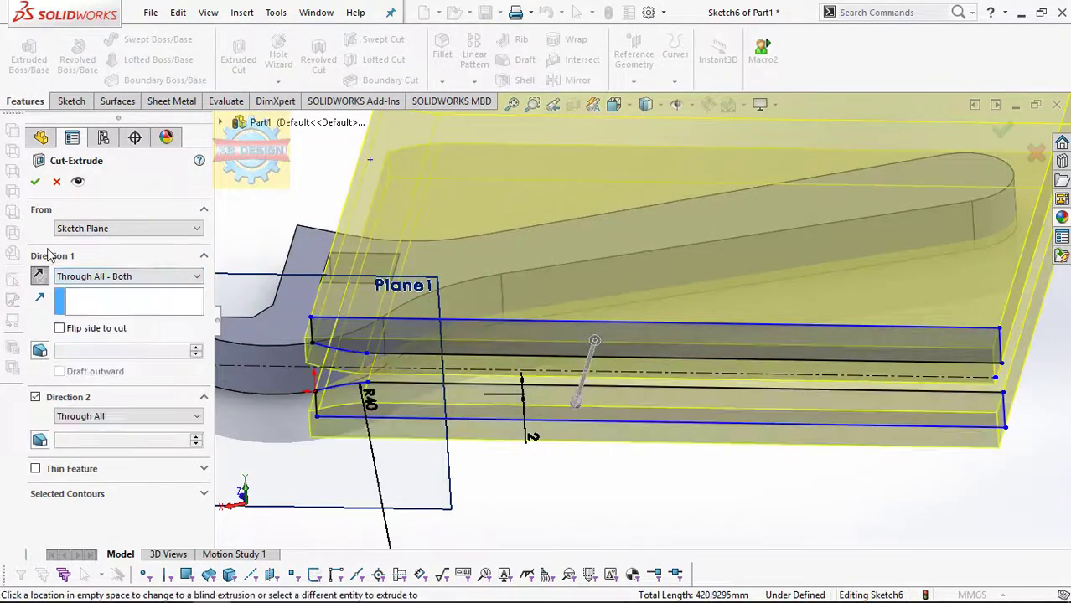
{"action": "left_click", "coordinate": [35, 182]}
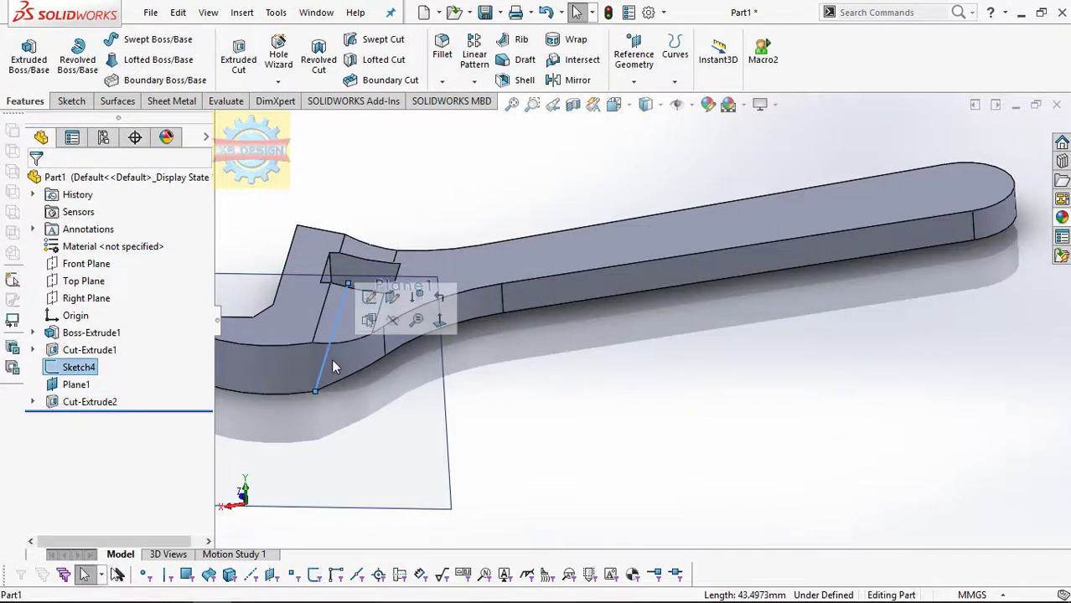
Hide Sketch4 and Plane1.
{"action": "left_click", "coordinate": [390, 321]}
{"action": "left_click", "coordinate": [445, 379]}
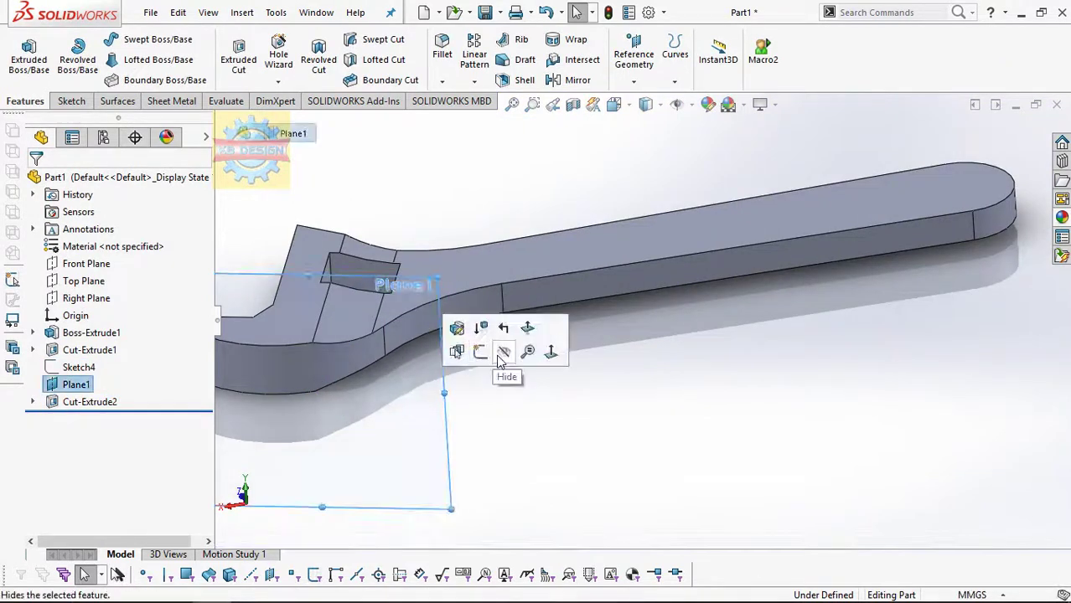
{"action": "left_click", "coordinate": [500, 354]}
Sketch a circle near the handle end on its top face and dimension it Ø12.
{"action": "left_click", "coordinate": [884, 203]}
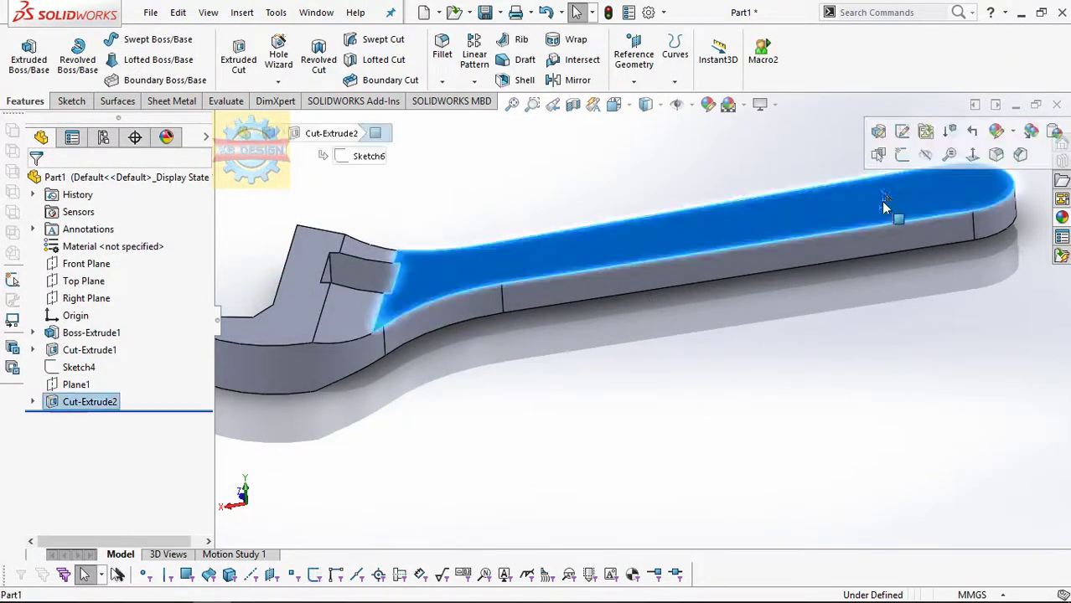
{"action": "left_click", "coordinate": [901, 155]}
{"action": "key", "text": "c"}
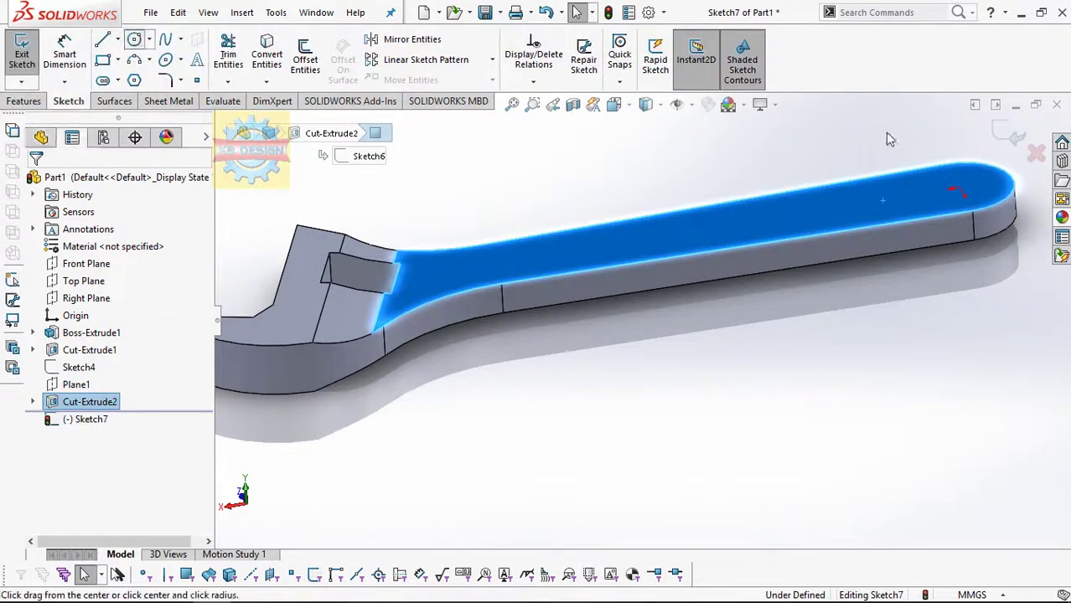
{"action": "left_click", "coordinate": [959, 187]}
{"action": "left_click", "coordinate": [987, 183]}
{"action": "key", "text": "Escape"}
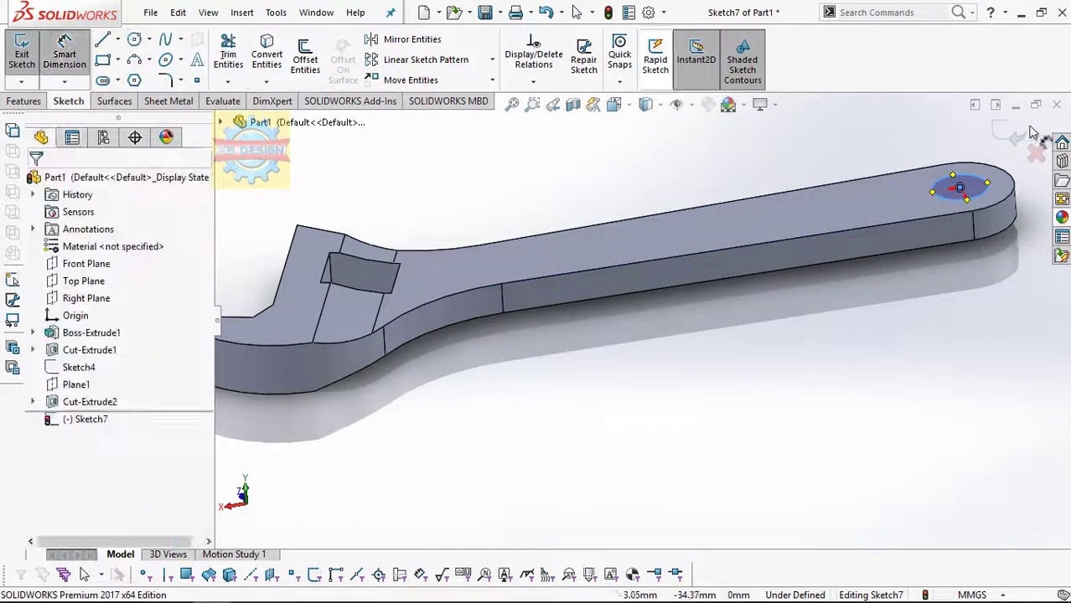
{"action": "key", "text": "Escape"}
{"action": "key", "text": "d"}
{"action": "left_click", "coordinate": [933, 188]}
{"action": "left_click", "coordinate": [889, 167]}
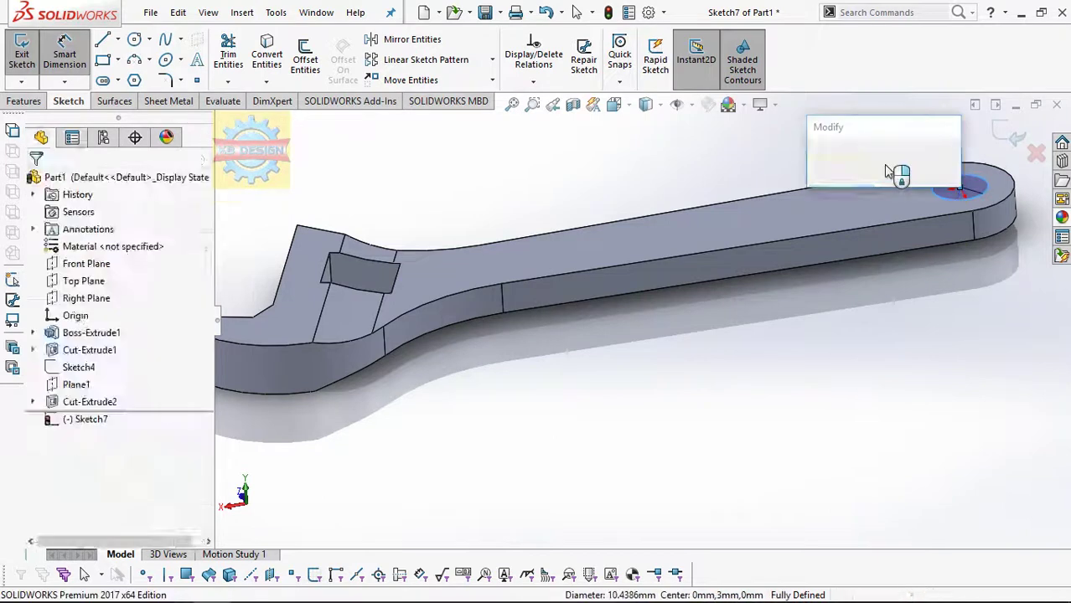
{"action": "key", "text": "Return"}
Extrude-cut the Ø12 circle 12 mm deep to form the handle-end hole.
{"action": "left_click", "coordinate": [16, 101]}
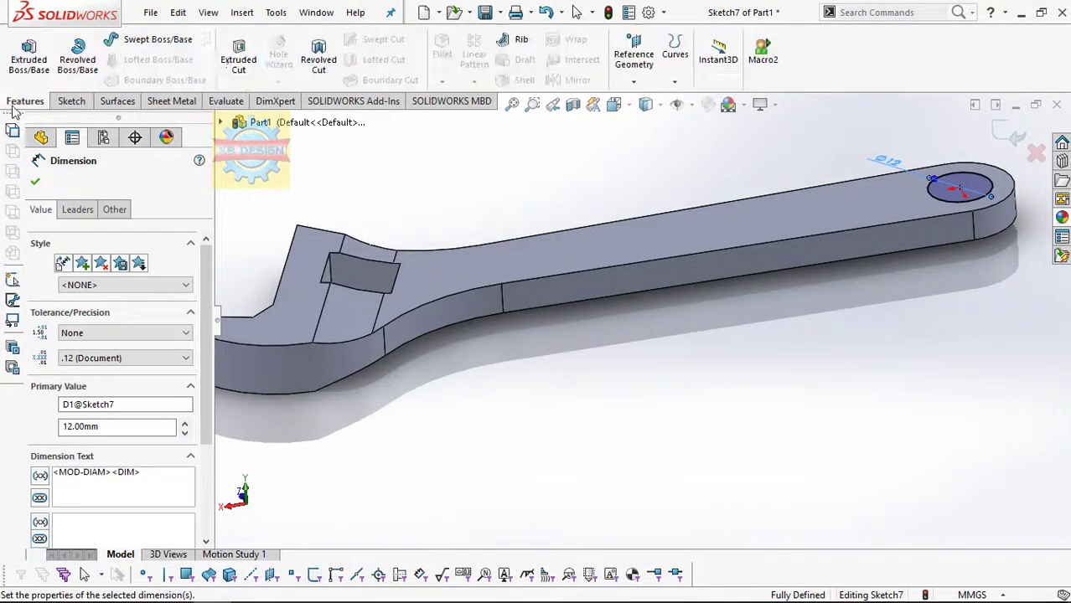
{"action": "left_click", "coordinate": [238, 55]}
{"action": "type", "text": "12"}
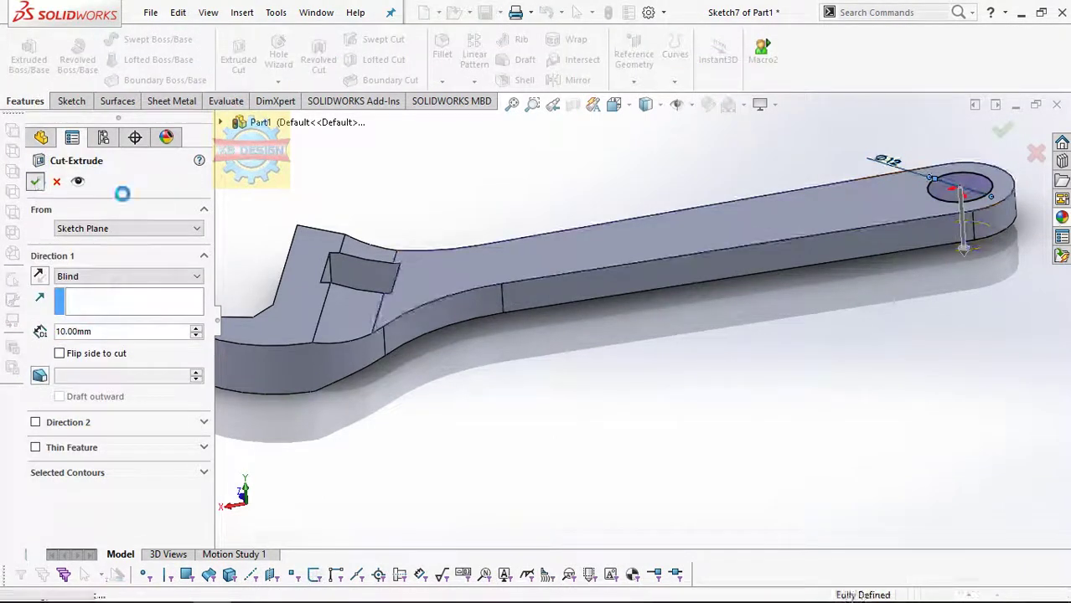
{"action": "key", "text": "Return"}
{"action": "mouse_move", "coordinate": [508, 271]}
{"action": "middle_mouse_down"}
{"action": "mouse_move", "coordinate": [512, 316]}
{"action": "mouse_move", "coordinate": [504, 260]}
{"action": "mouse_move", "coordinate": [670, 257]}
{"action": "mouse_move", "coordinate": [654, 289]}
{"action": "middle_mouse_up"}
{"action": "left_click", "coordinate": [682, 234]}
Start a sketch on the top face and offset its outline 4 mm inward.
{"action": "left_click", "coordinate": [821, 189]}
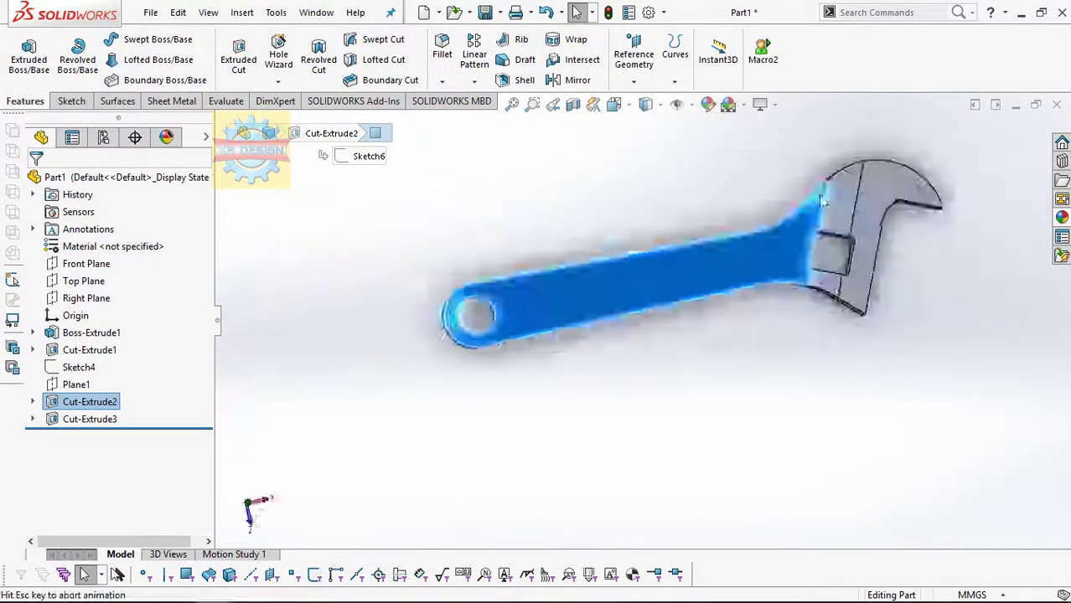
{"action": "left_click", "coordinate": [75, 101]}
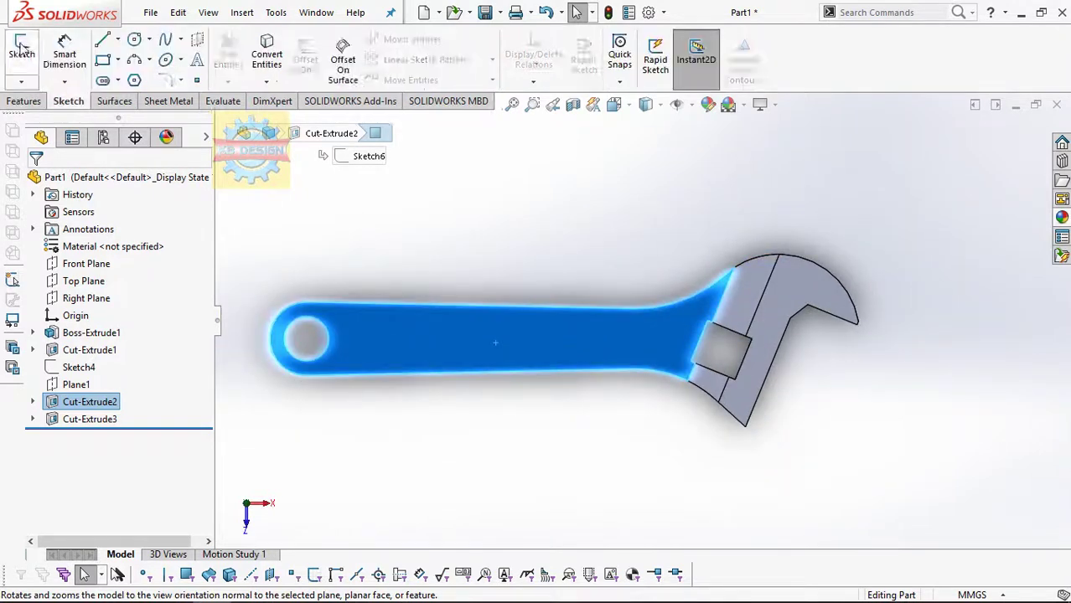
{"action": "left_click", "coordinate": [22, 54]}
{"action": "left_click", "coordinate": [305, 59]}
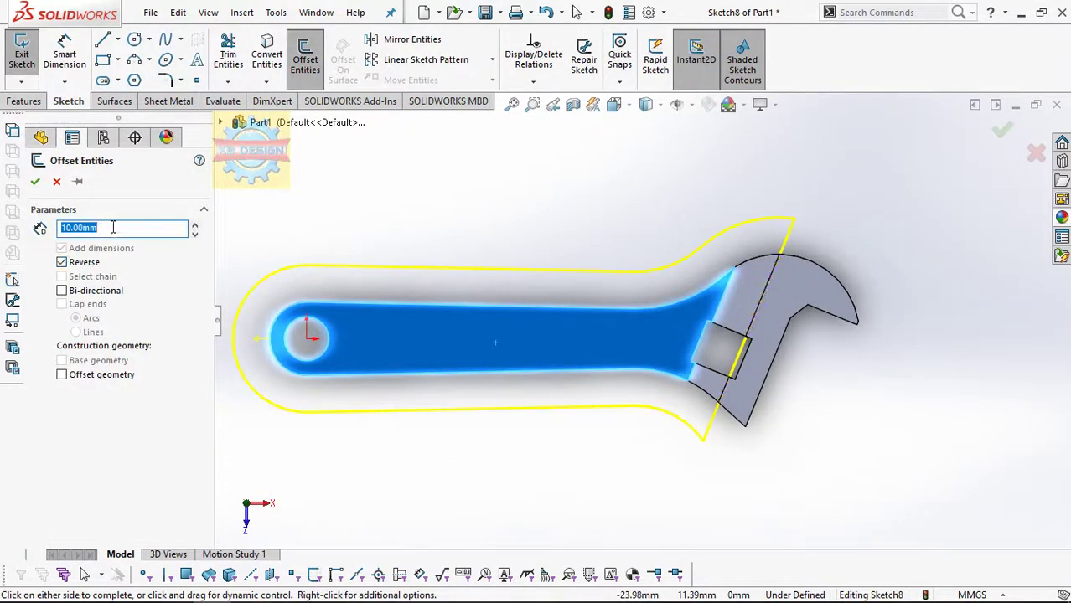
{"action": "type", "text": "4"}
{"action": "key", "text": "Return"}
{"action": "scroll", "coordinate": [410, 331], "scroll_direction": "down", "scroll_amount": 2}
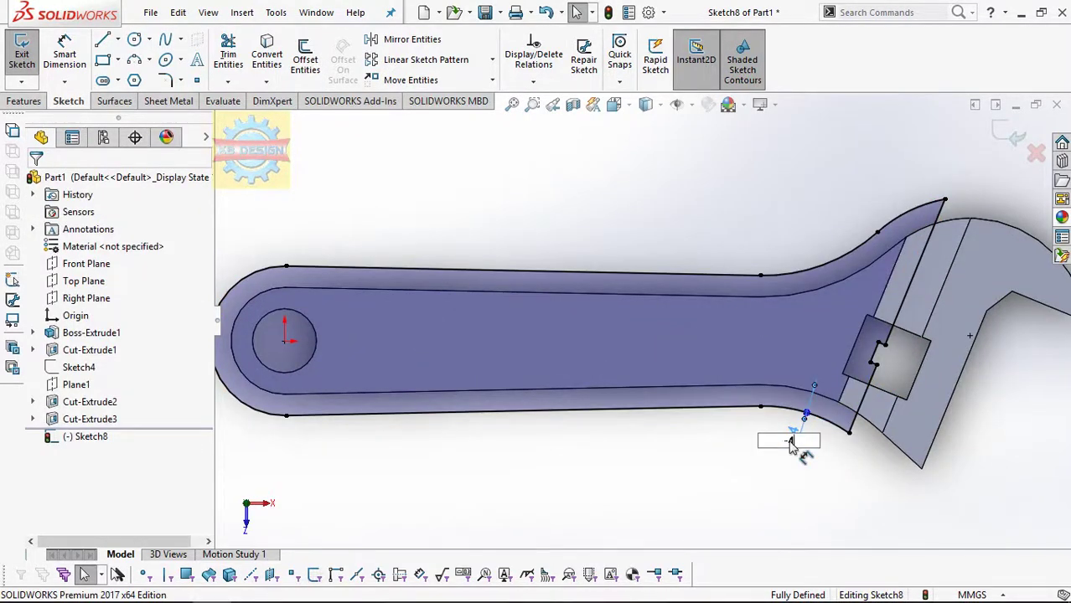
Add an R10 circle around the hole and trim the lines into a closed slot.
{"action": "left_click", "coordinate": [133, 39]}
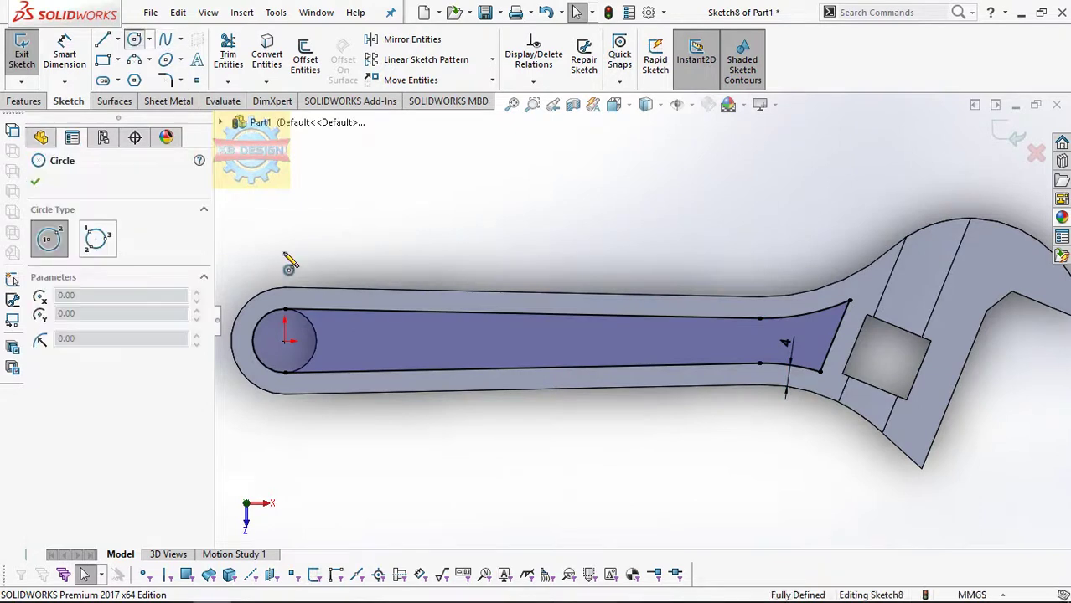
{"action": "left_click", "coordinate": [285, 339]}
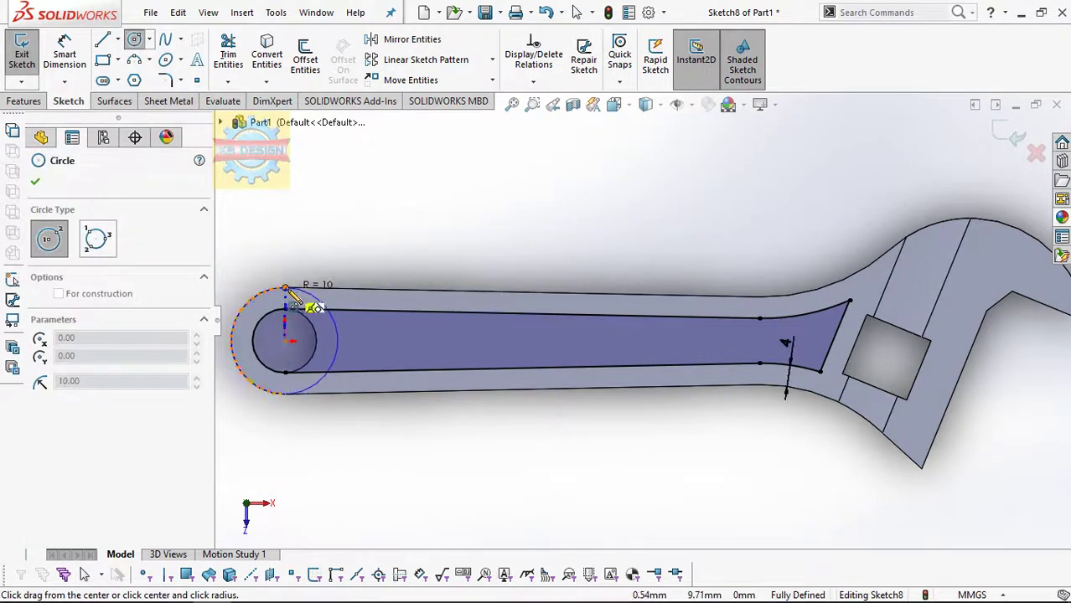
{"action": "left_click", "coordinate": [286, 289]}
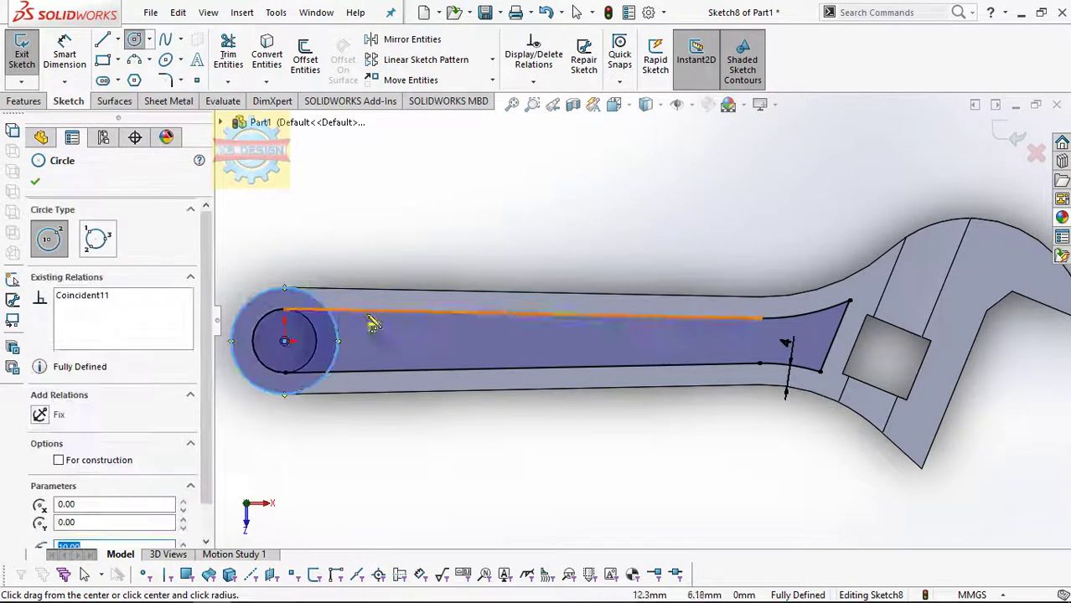
{"action": "left_click", "coordinate": [234, 52]}
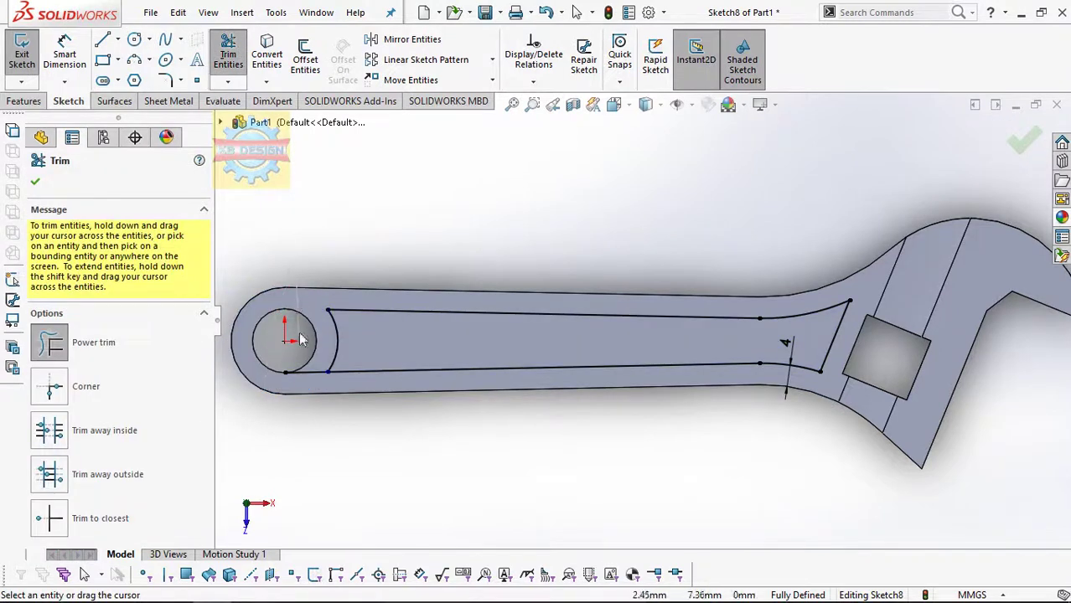
{"action": "left_click_drag", "start_coordinate": [301, 338], "coordinate": [325, 428]}
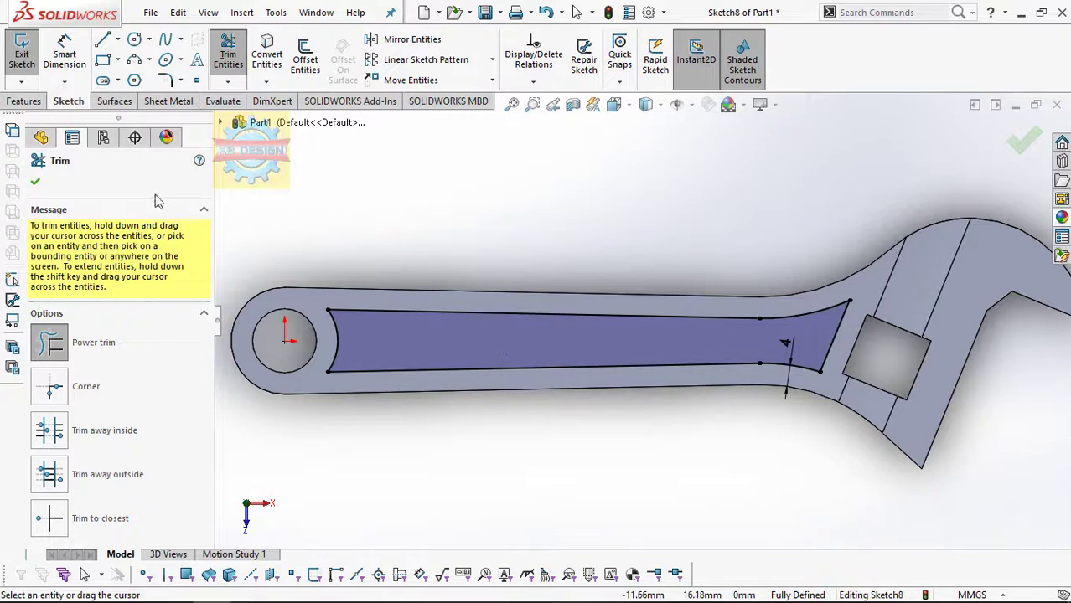
Draw a centerline from the hole centre to the square's centre.
{"action": "left_click", "coordinate": [118, 40]}
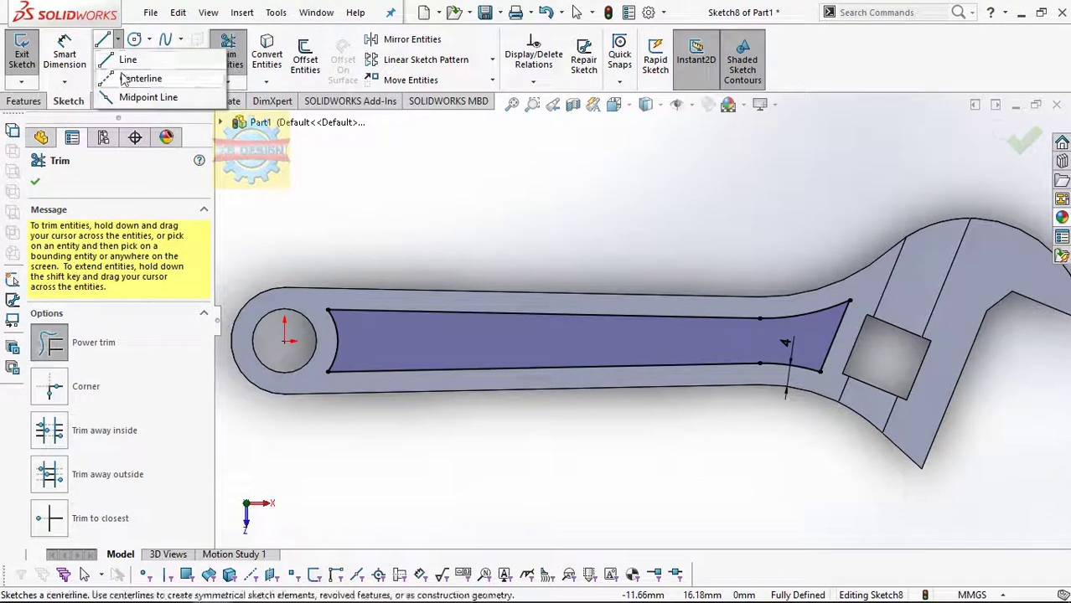
{"action": "left_click", "coordinate": [142, 75]}
{"action": "left_click", "coordinate": [337, 341]}
{"action": "left_click", "coordinate": [893, 340]}
Add a Ø8.4 circle on the centerline, tangent to the upper slot line.
{"action": "scroll", "coordinate": [964, 345], "scroll_direction": "down", "scroll_amount": 1}
{"action": "left_click", "coordinate": [135, 40]}
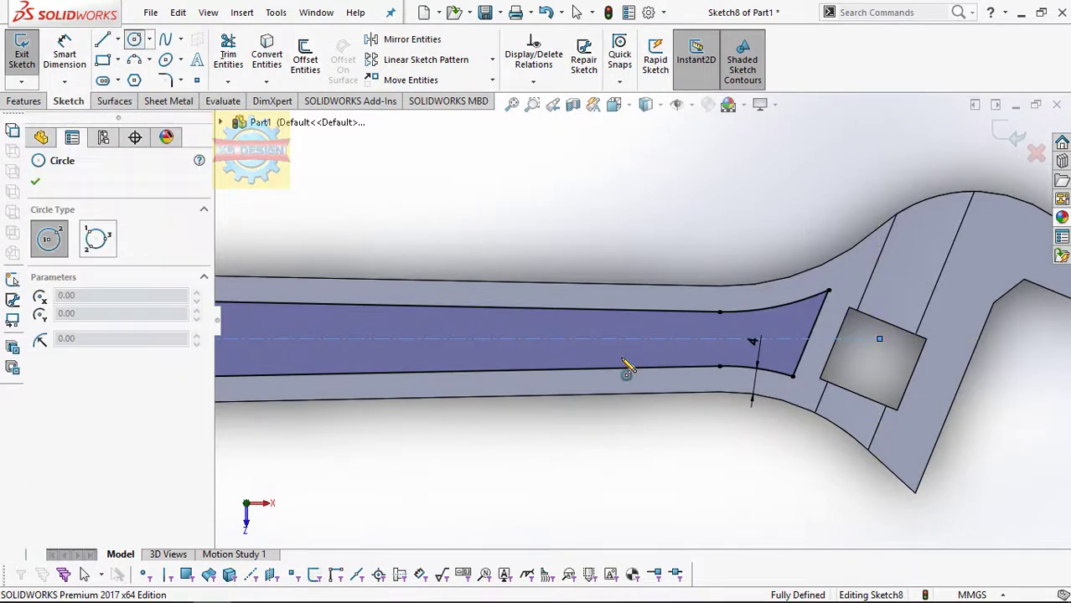
{"action": "left_click", "coordinate": [646, 339]}
{"action": "left_click", "coordinate": [647, 305]}
{"action": "left_click", "coordinate": [65, 54]}
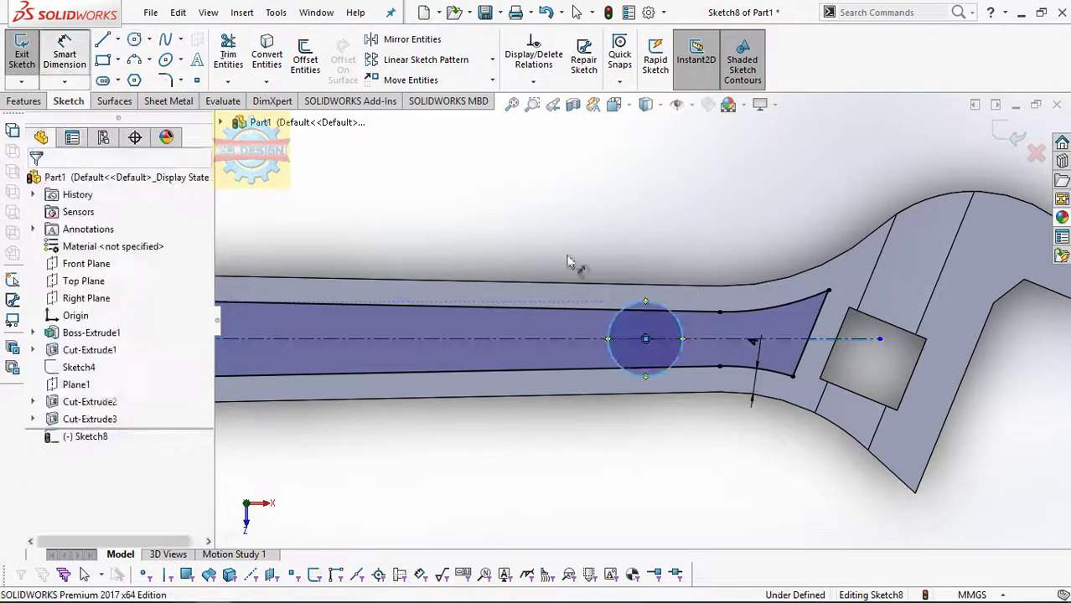
{"action": "left_click", "coordinate": [627, 306]}
{"action": "left_click", "coordinate": [657, 260]}
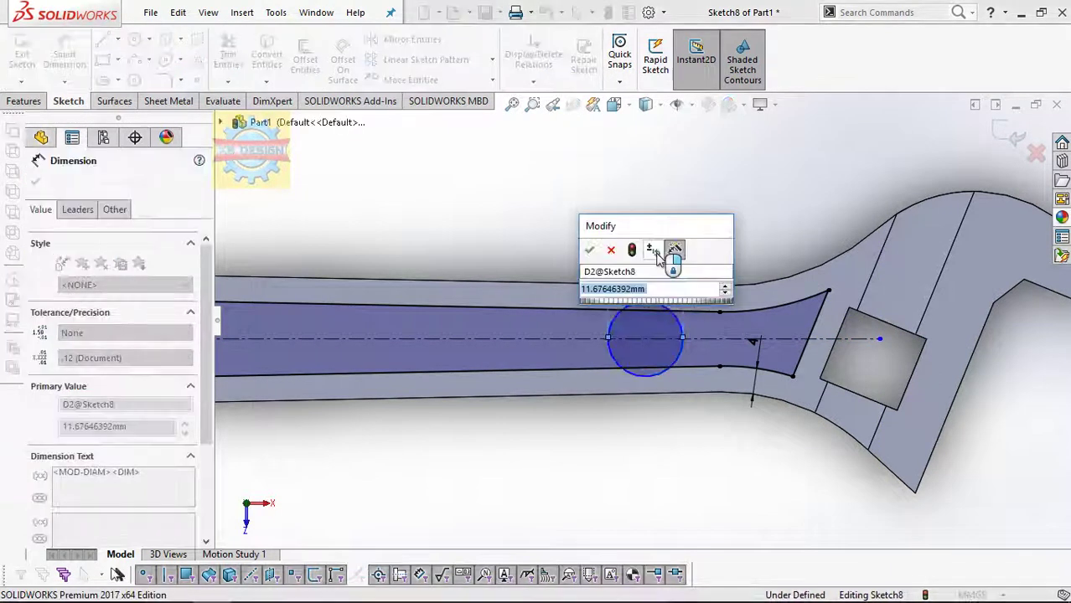
{"action": "type", "text": "8.4"}
{"action": "key", "text": "Return"}
{"action": "left_click", "coordinate": [533, 81]}
{"action": "left_click", "coordinate": [544, 120]}
{"action": "left_click", "coordinate": [634, 318]}
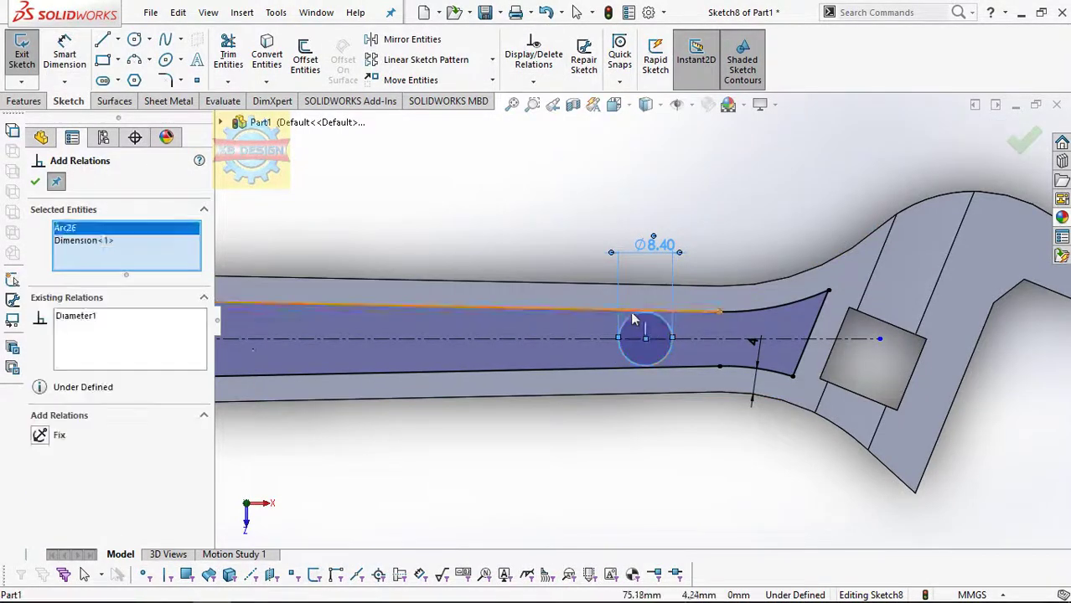
{"action": "left_click", "coordinate": [645, 311]}
{"action": "left_click", "coordinate": [40, 435]}
Trim away the slot's flared end and the circle's left half.
{"action": "scroll", "coordinate": [754, 340], "scroll_direction": "down", "scroll_amount": 3}
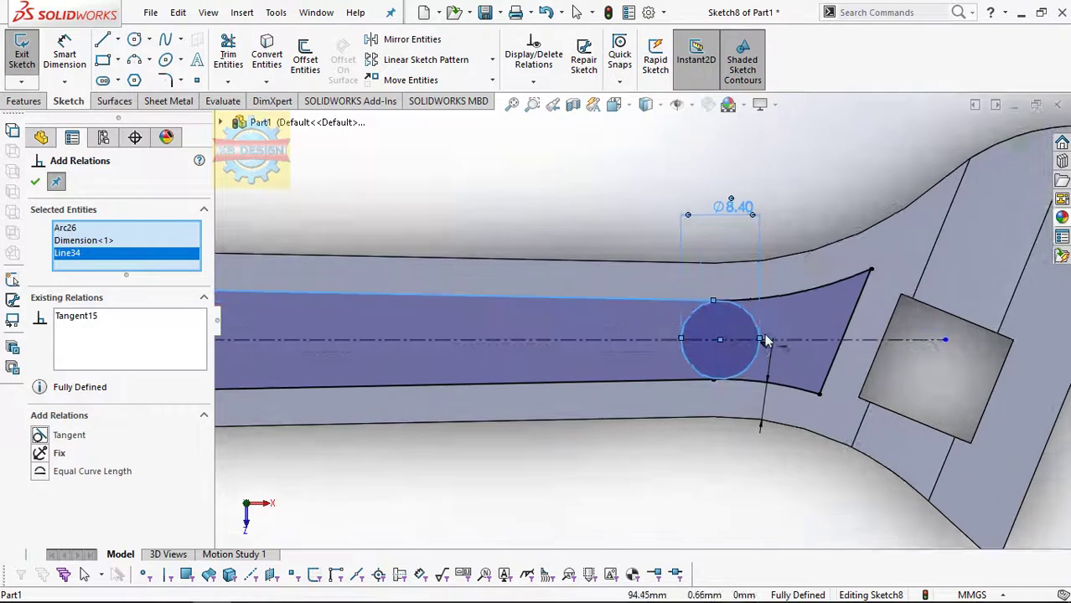
{"action": "left_click", "coordinate": [228, 54]}
{"action": "left_click_drag", "start_coordinate": [819, 272], "coordinate": [800, 372]}
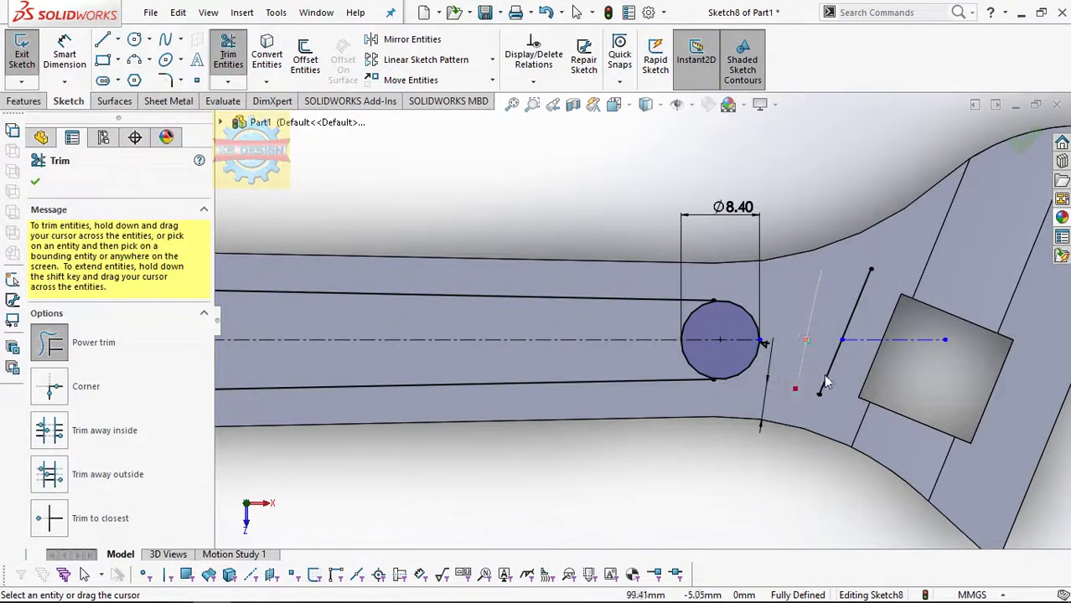
{"action": "left_click_drag", "start_coordinate": [659, 366], "coordinate": [691, 360]}
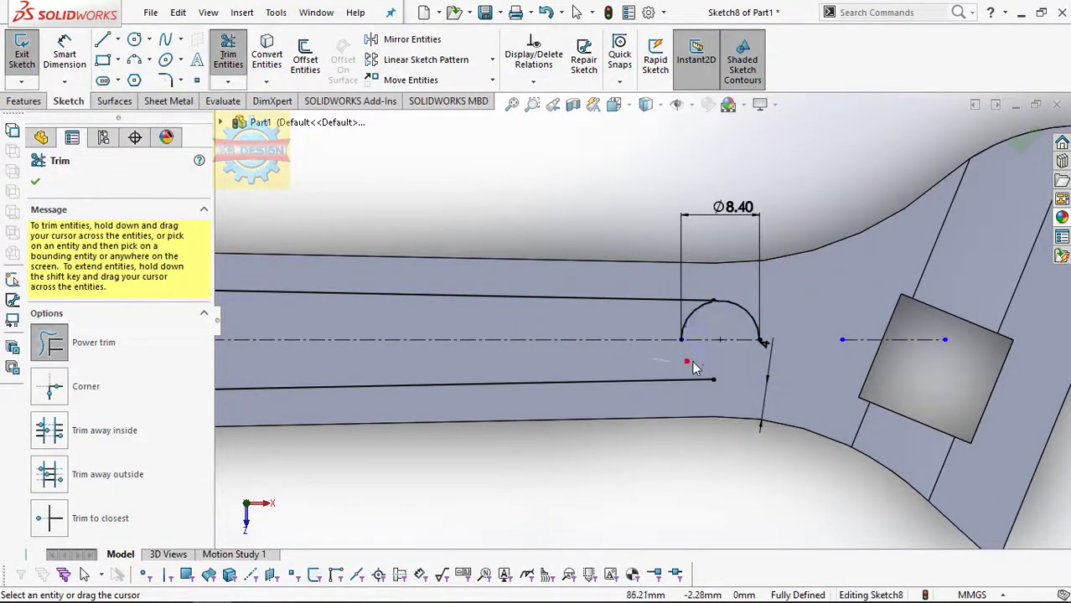
{"action": "key", "text": "ctrl+z"}
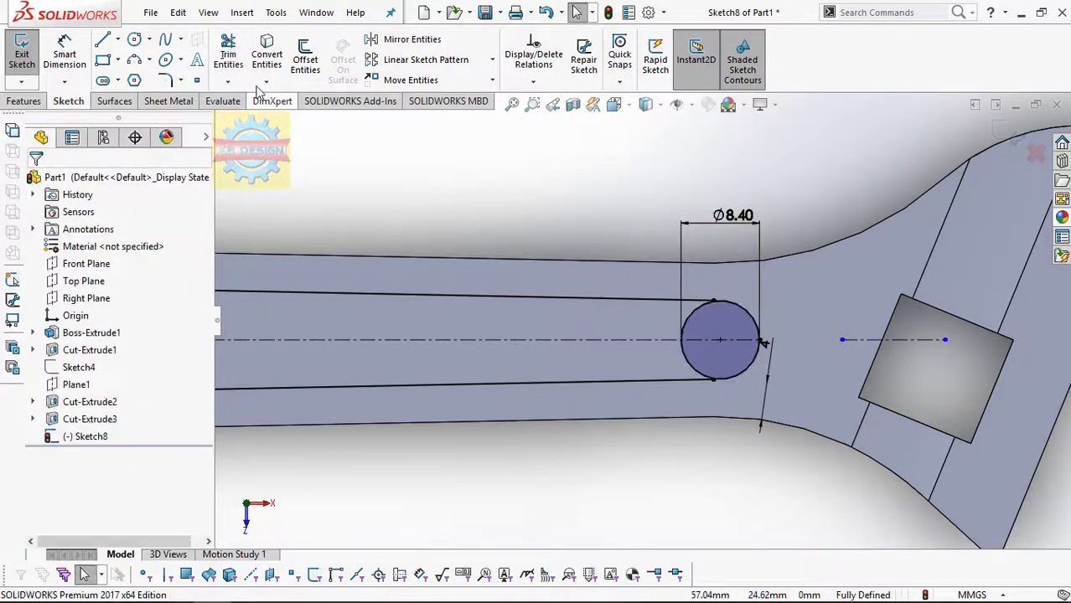
{"action": "left_click", "coordinate": [227, 81]}
{"action": "left_click", "coordinate": [266, 94]}
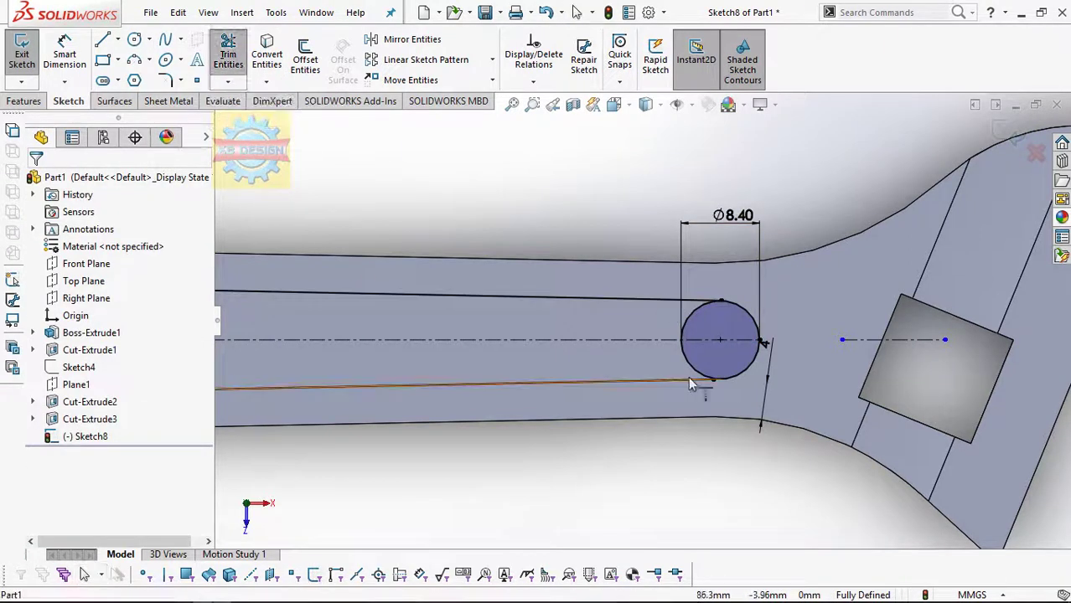
{"action": "left_click", "coordinate": [227, 81]}
{"action": "left_click", "coordinate": [276, 96]}
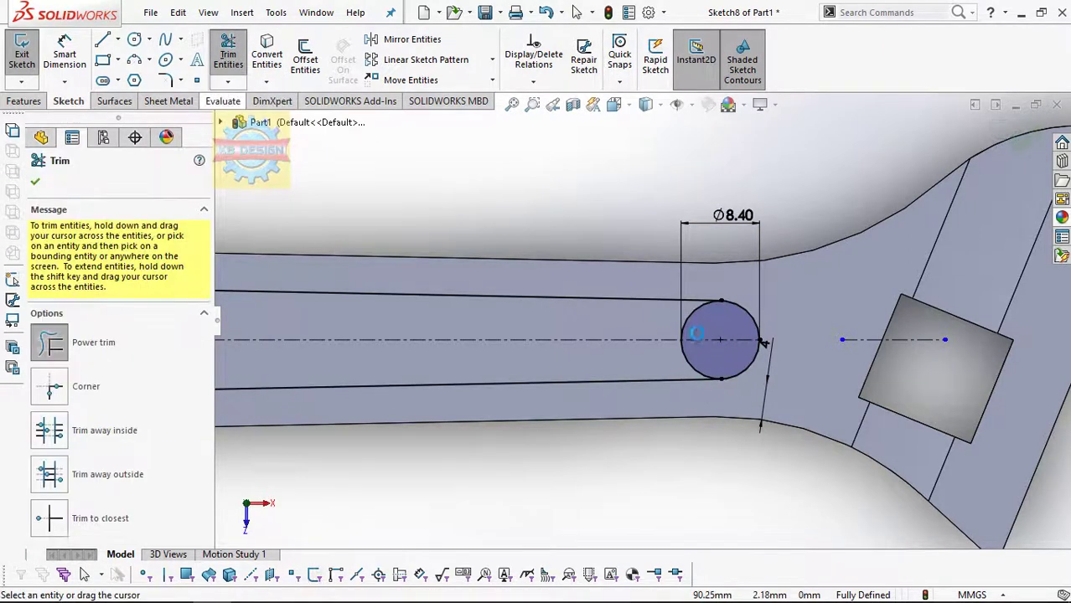
{"action": "left_click_drag", "start_coordinate": [692, 335], "coordinate": [699, 368]}
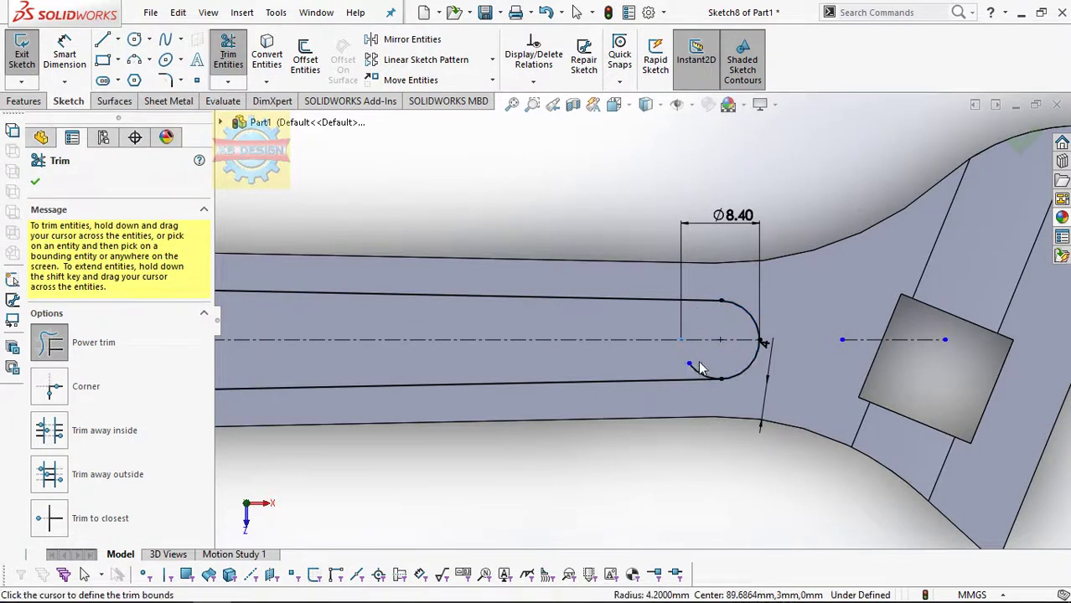
{"action": "scroll", "coordinate": [628, 335], "scroll_direction": "up", "scroll_amount": 5}
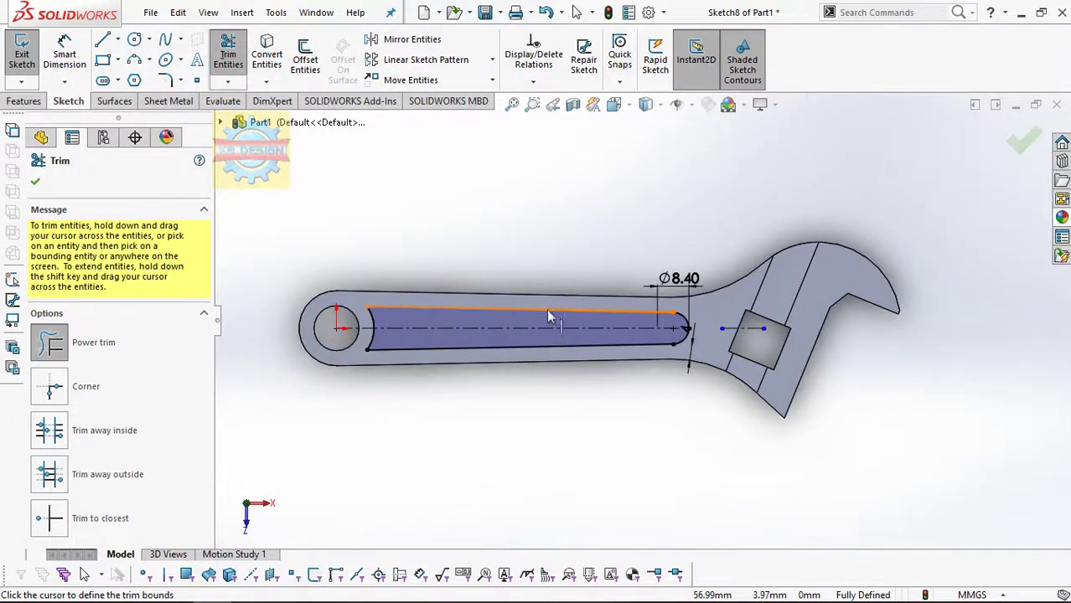
Cut the slot sketch 1.5 mm deep into the handle as Cut-Extrude4.
{"action": "left_click", "coordinate": [23, 101]}
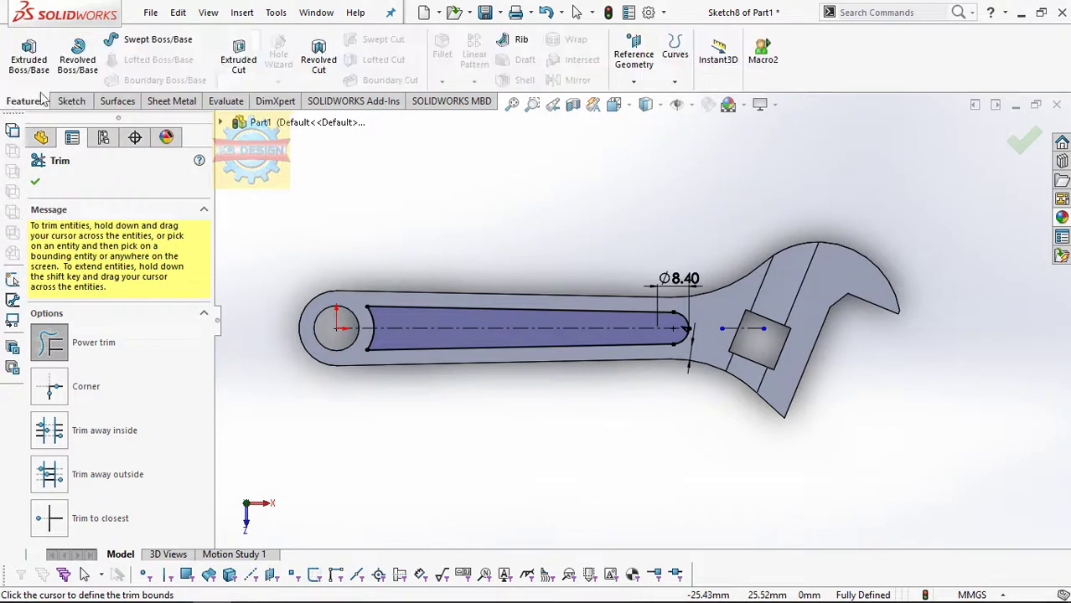
{"action": "left_click", "coordinate": [238, 57]}
{"action": "type", "text": "1.5"}
{"action": "key", "text": "Return"}
{"action": "left_click", "coordinate": [36, 183]}
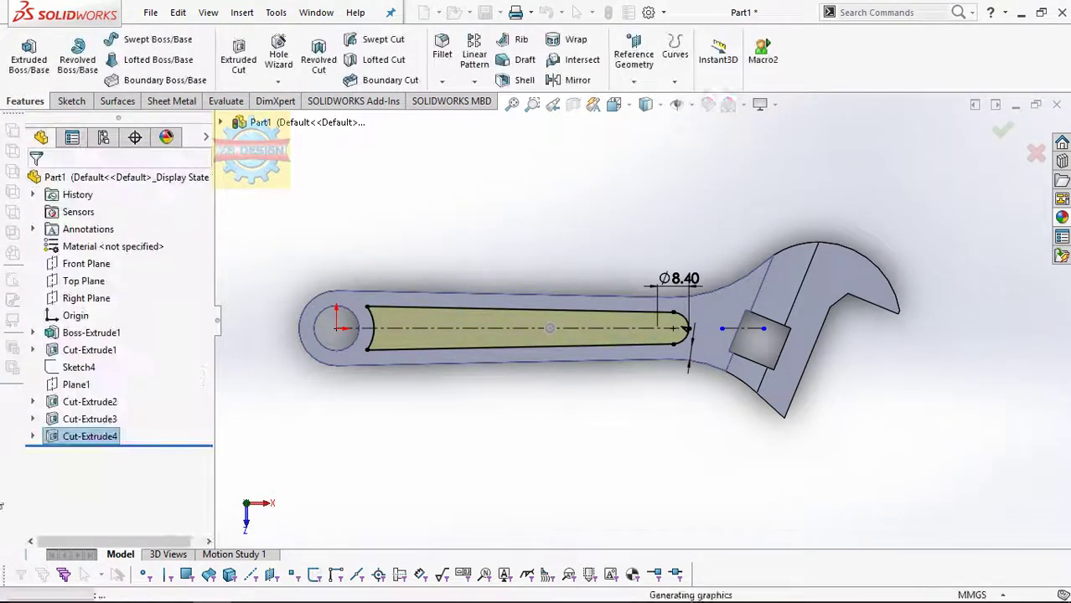
Mirror Cut-Extrude4 across the Top Plane onto the opposite face.
{"action": "left_click", "coordinate": [83, 280]}
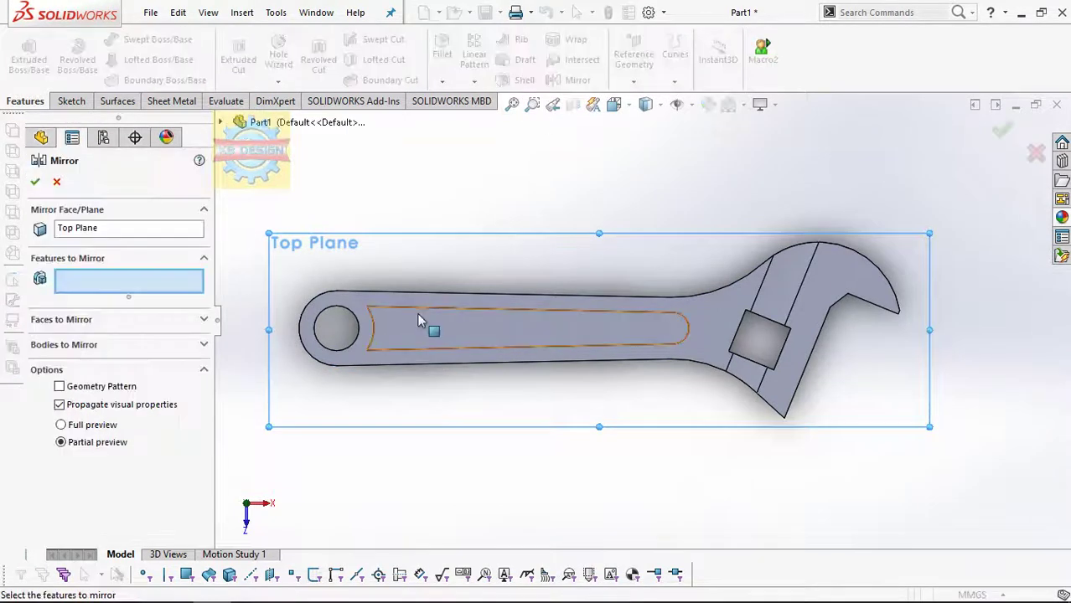
{"action": "left_click", "coordinate": [420, 318]}
{"action": "left_click", "coordinate": [36, 183]}
{"action": "mouse_move", "coordinate": [547, 373]}
{"action": "middle_mouse_down"}
{"action": "mouse_move", "coordinate": [802, 144]}
{"action": "mouse_move", "coordinate": [462, 328]}
{"action": "mouse_move", "coordinate": [470, 498]}
{"action": "mouse_move", "coordinate": [466, 353]}
{"action": "mouse_move", "coordinate": [555, 149]}
{"action": "mouse_move", "coordinate": [505, 192]}
{"action": "mouse_move", "coordinate": [701, 165]}
{"action": "mouse_move", "coordinate": [748, 230]}
{"action": "middle_mouse_up"}
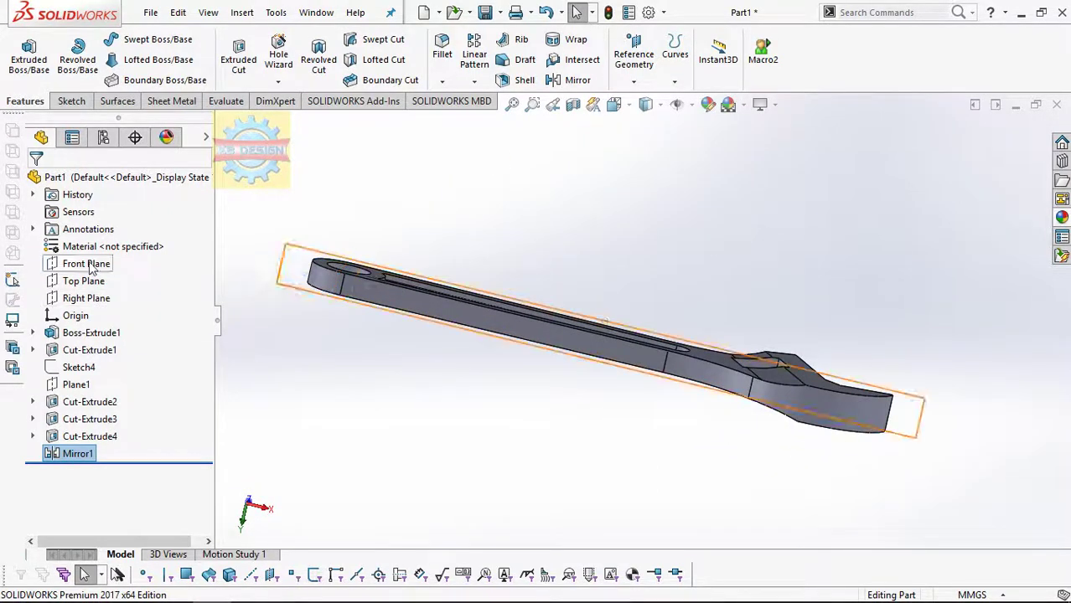
View the wrench from the front, then look normal to Plane1 and zoom into the jaw head.
{"action": "left_click", "coordinate": [91, 264]}
{"action": "left_click", "coordinate": [174, 235]}
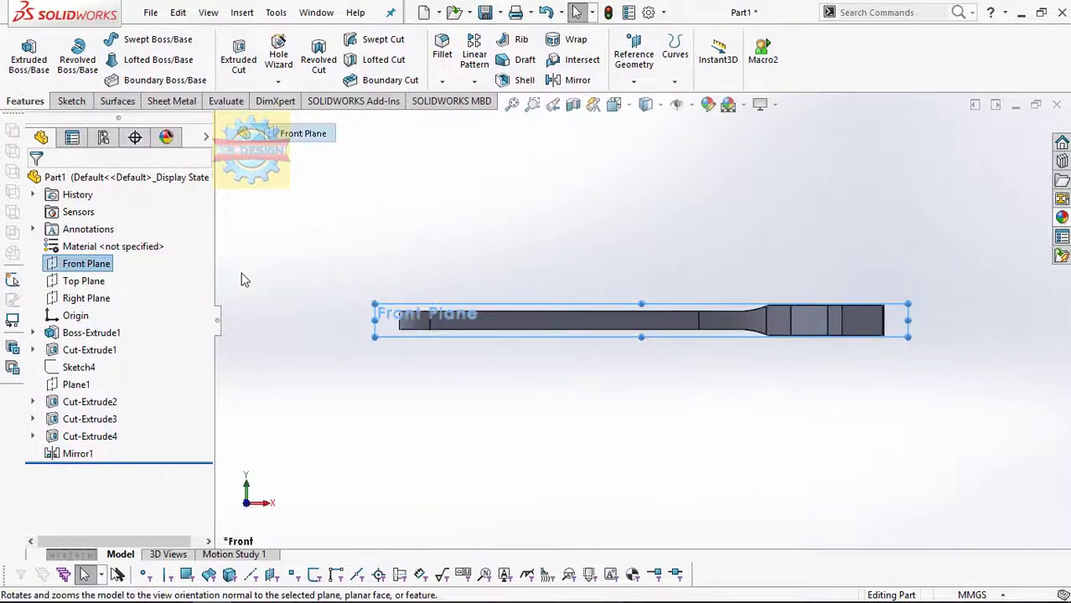
{"action": "key", "text": "ctrl+8"}
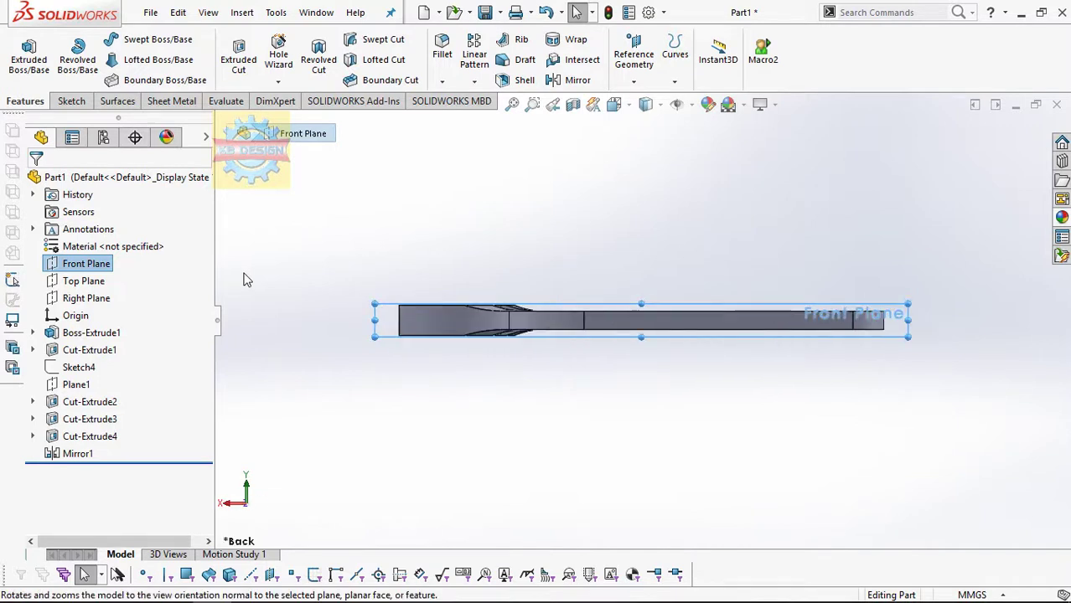
{"action": "middle_click_drag", "start_coordinate": [495, 308], "coordinate": [503, 368]}
{"action": "left_click", "coordinate": [76, 384]}
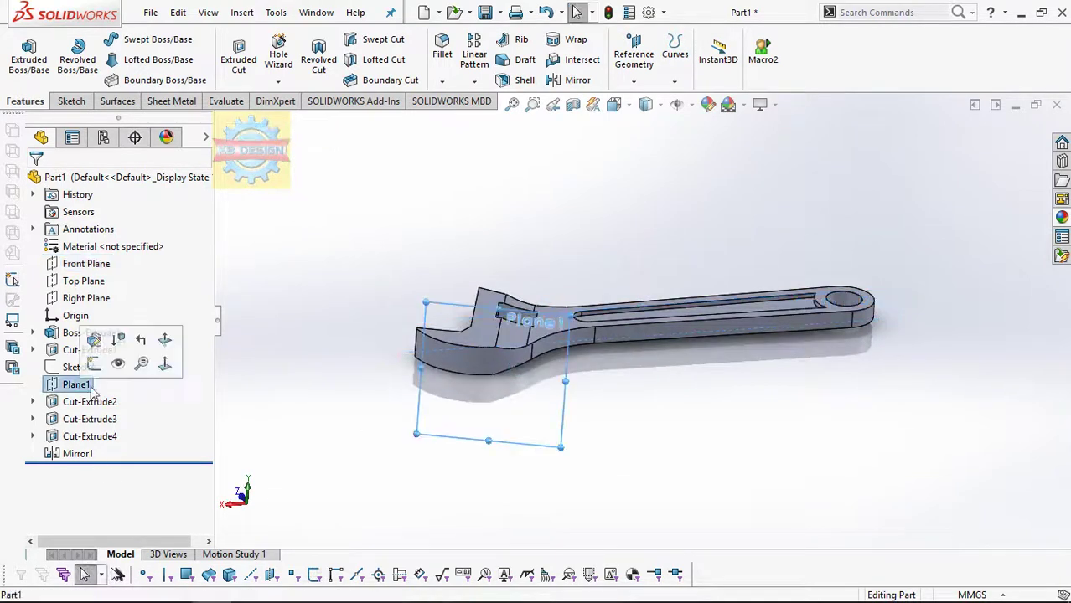
{"action": "left_click", "coordinate": [162, 365]}
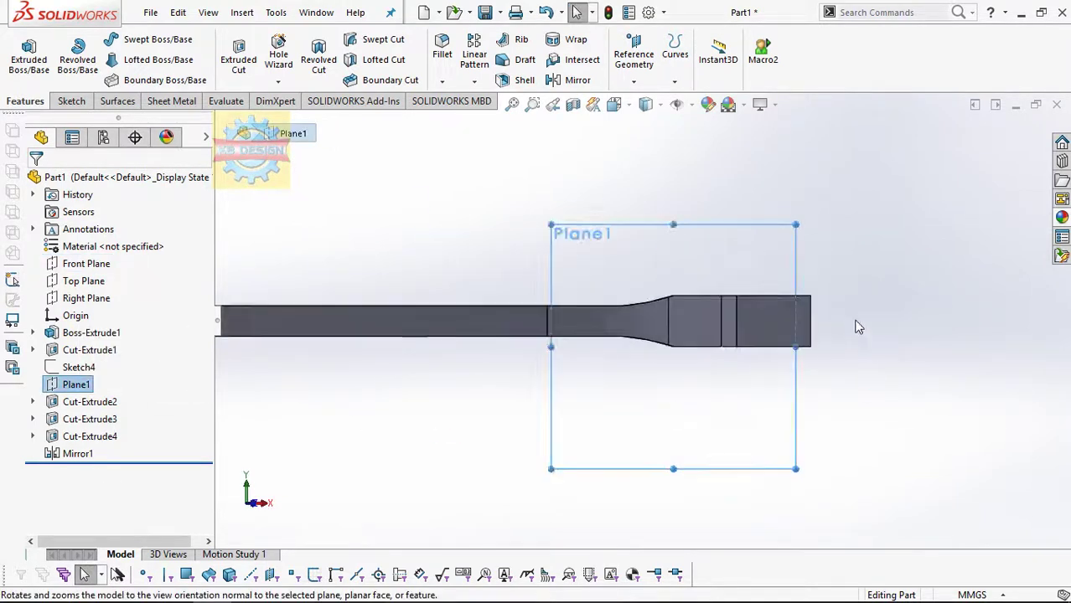
{"action": "scroll", "coordinate": [856, 325], "scroll_direction": "down", "scroll_amount": 2}
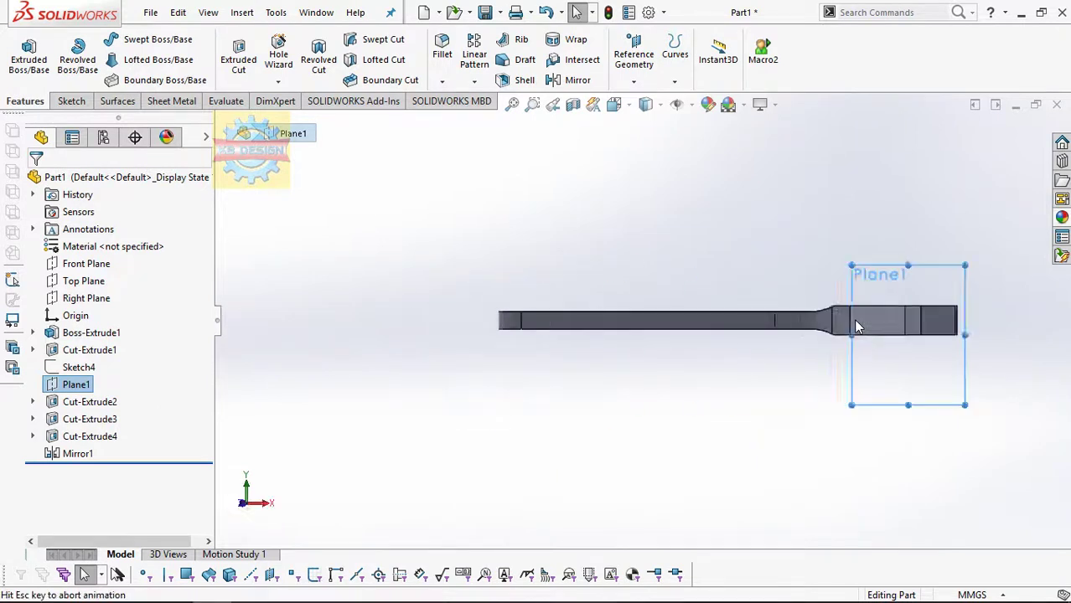
{"action": "scroll", "coordinate": [856, 323], "scroll_direction": "down", "scroll_amount": 2}
{"action": "scroll", "coordinate": [835, 320], "scroll_direction": "down", "scroll_amount": 2}
Start Sketch9 on Plane1 and draw a horizontal centerline through the jaw head.
{"action": "left_click", "coordinate": [73, 102]}
{"action": "left_click", "coordinate": [99, 50]}
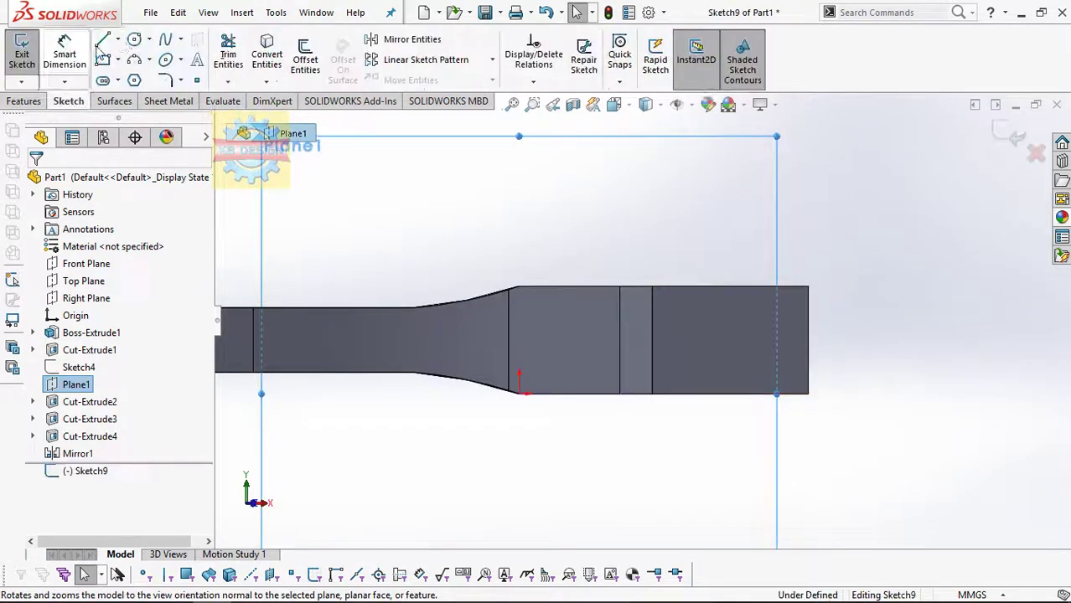
{"action": "left_click", "coordinate": [117, 39]}
{"action": "left_click", "coordinate": [143, 76]}
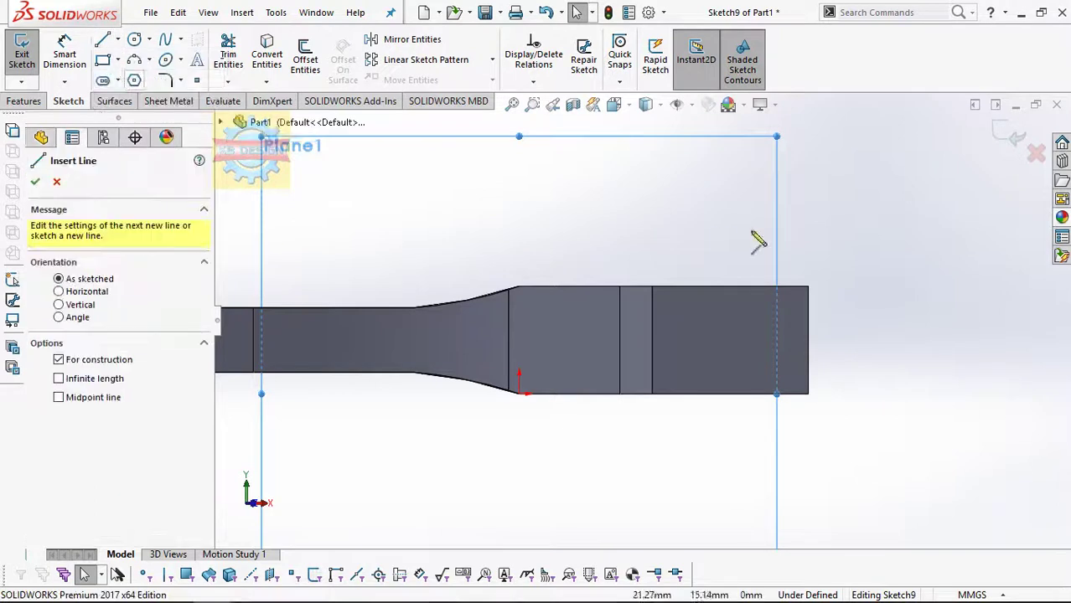
{"action": "left_click_drag", "start_coordinate": [775, 344], "coordinate": [339, 340]}
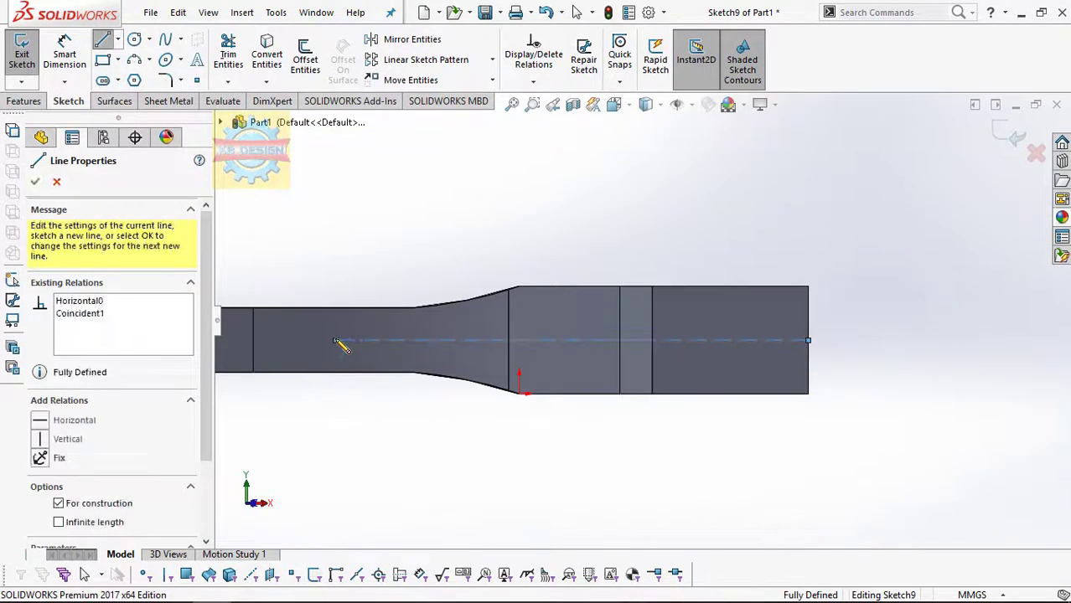
{"action": "key", "text": "Escape"}
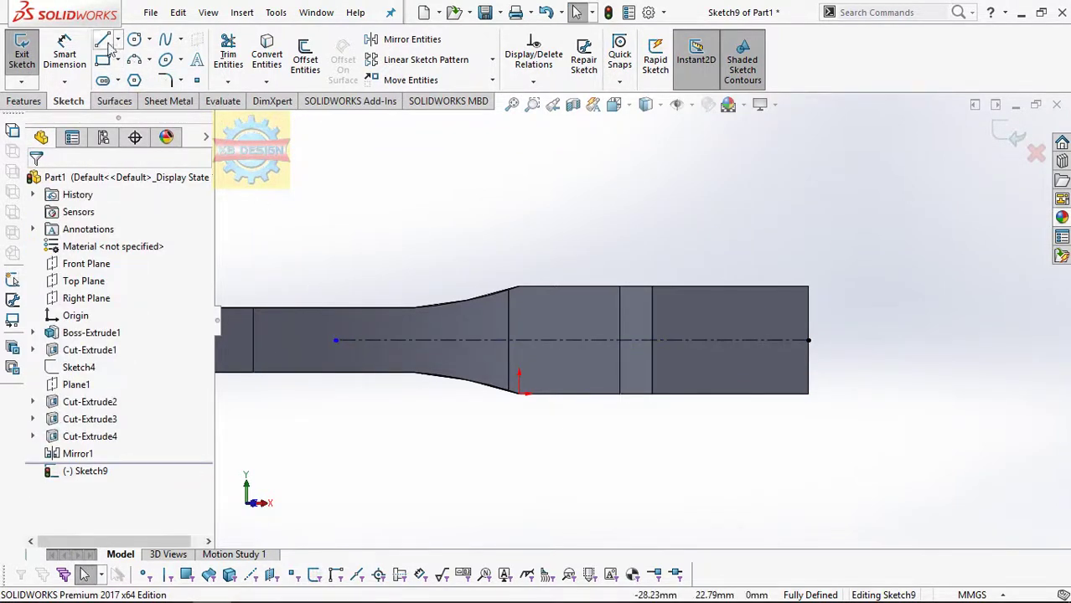
Draw a closed four-line profile below the centerline with a sloped top edge.
{"action": "left_click", "coordinate": [106, 45]}
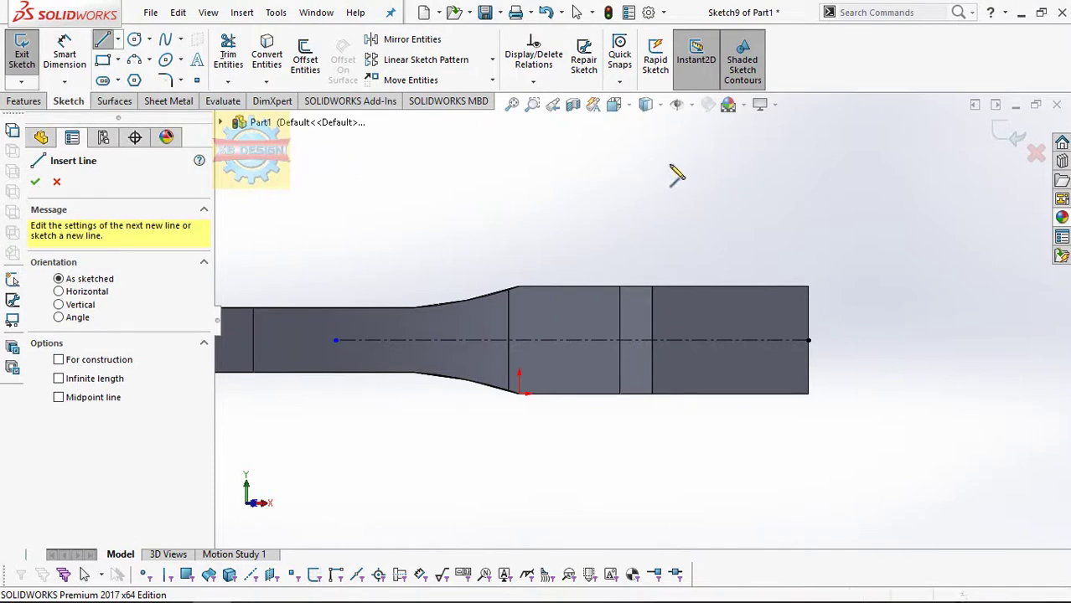
{"action": "left_click", "coordinate": [808, 340]}
{"action": "left_click", "coordinate": [808, 311]}
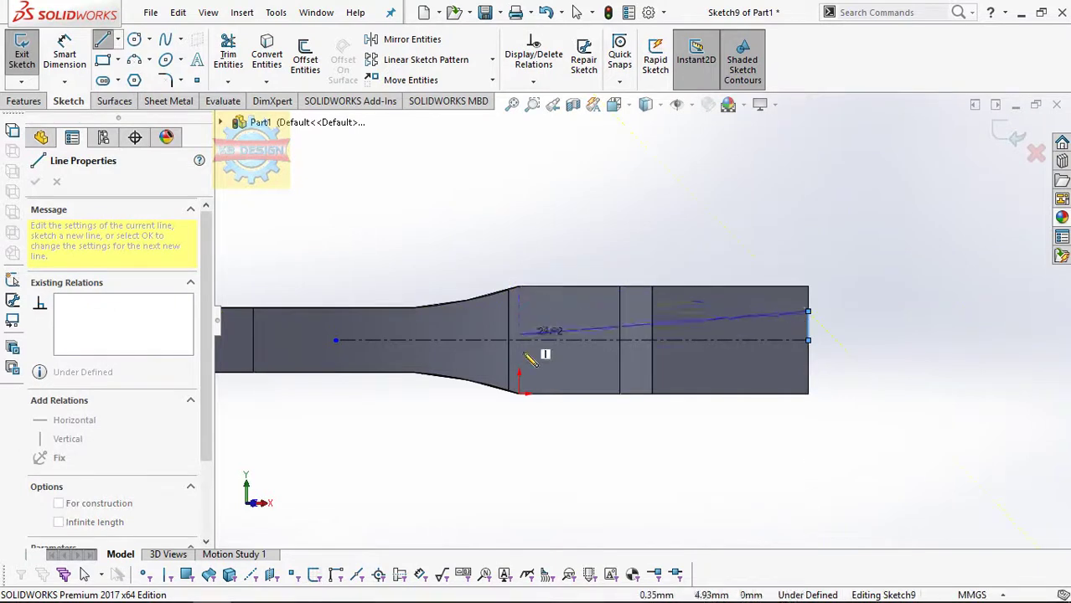
{"action": "key", "text": "Escape"}
{"action": "left_click", "coordinate": [234, 56]}
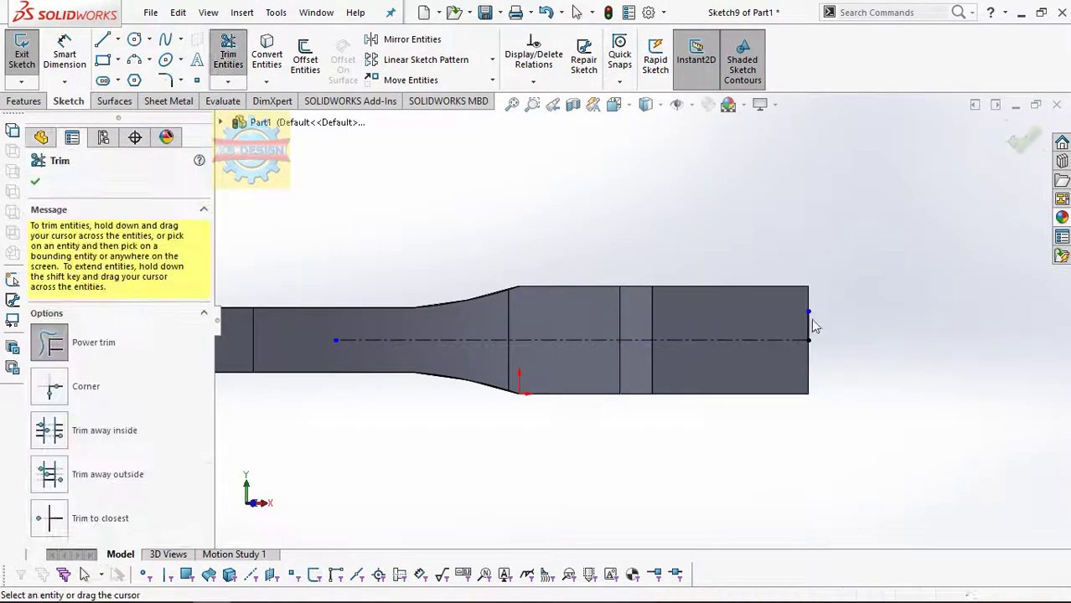
{"action": "left_click", "coordinate": [103, 41]}
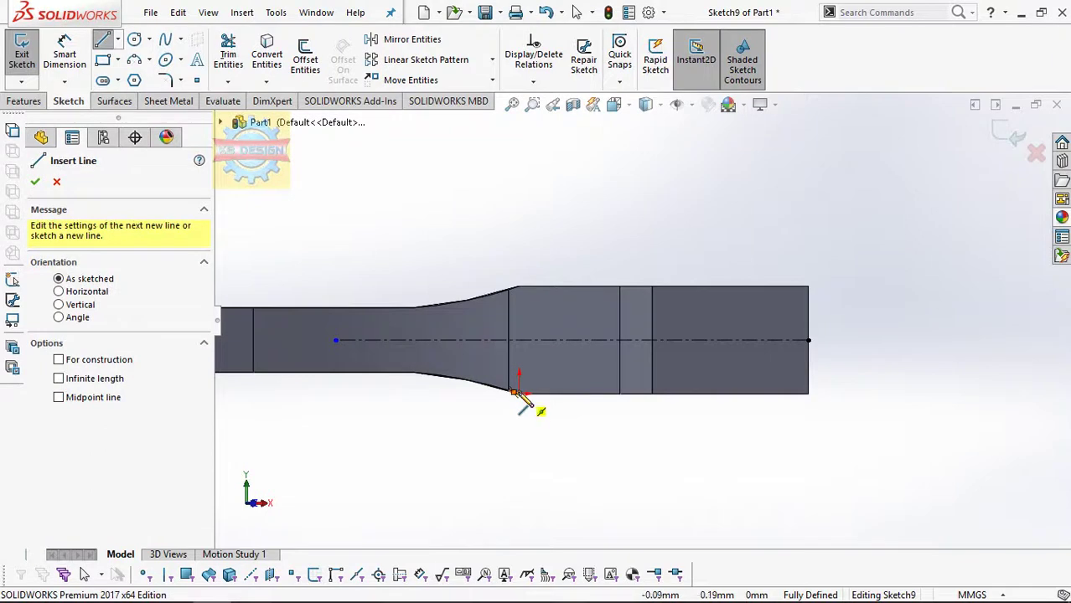
{"action": "key", "text": "Escape"}
{"action": "key", "text": "Return"}
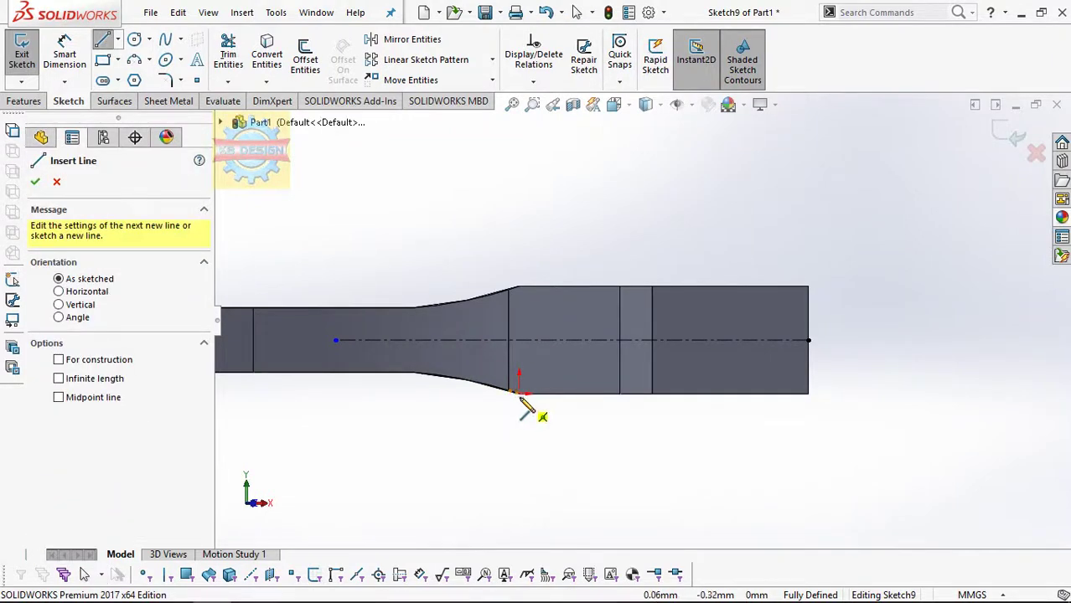
{"action": "left_click", "coordinate": [521, 394]}
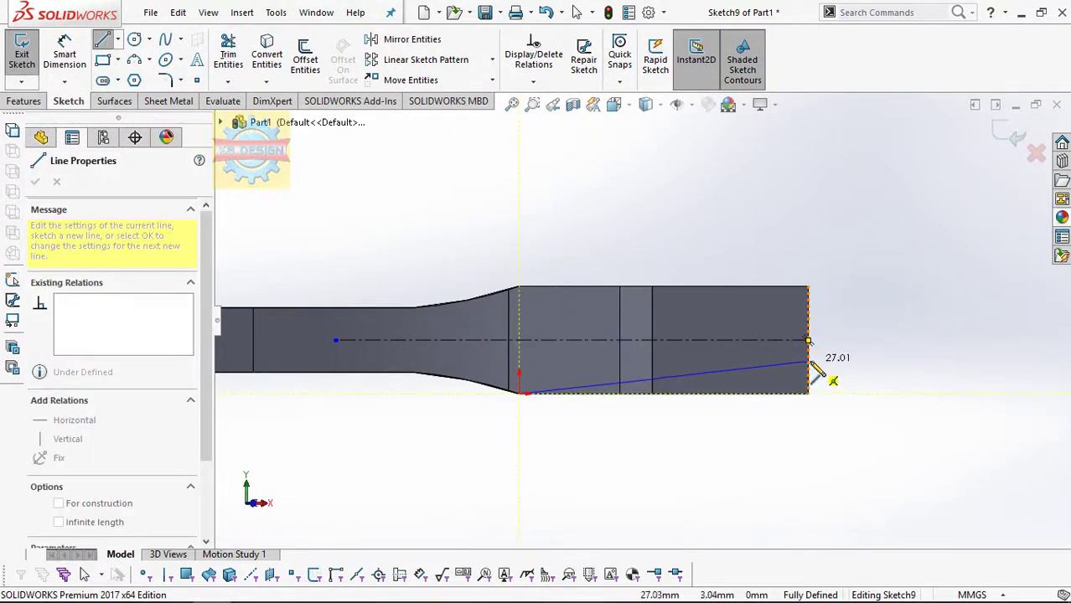
{"action": "left_click", "coordinate": [808, 361]}
{"action": "left_click", "coordinate": [807, 454]}
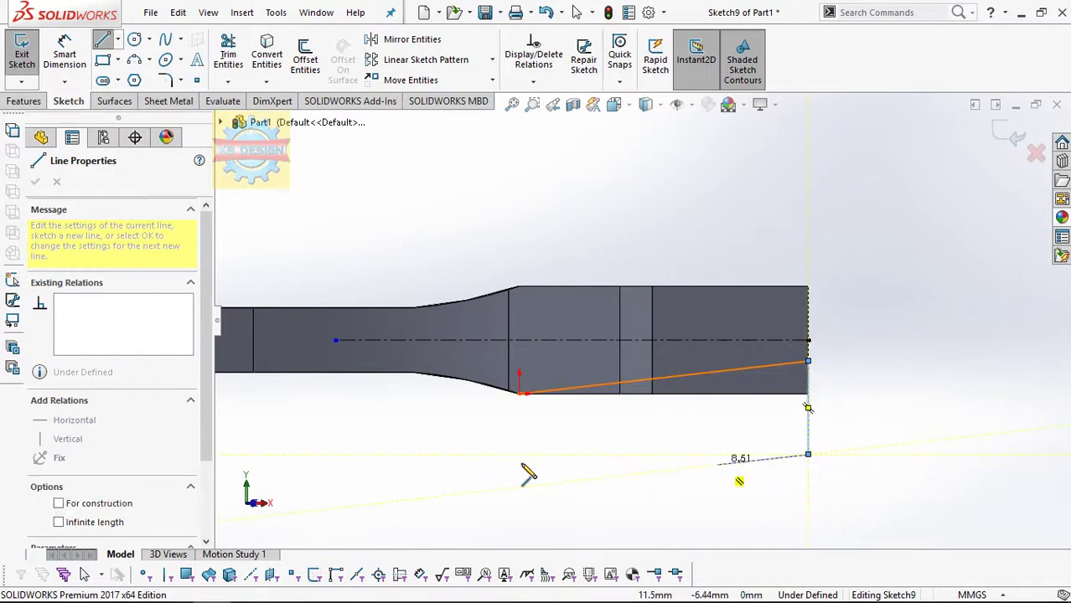
{"action": "left_click", "coordinate": [519, 454]}
{"action": "left_click", "coordinate": [521, 394]}
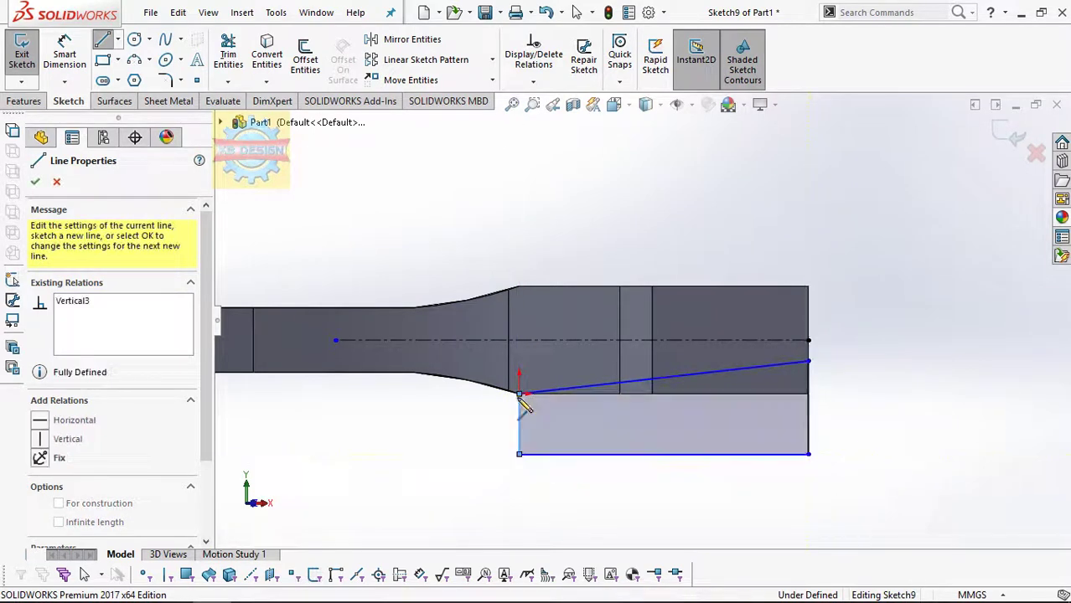
{"action": "key", "text": "Escape"}
Dimension the sloped line's right end 3 mm below the centerline.
{"action": "left_click", "coordinate": [808, 362]}
{"action": "left_click", "coordinate": [808, 340]}
{"action": "left_click", "coordinate": [871, 365]}
{"action": "type", "text": "3.00mm"}
{"action": "key", "text": "Return"}
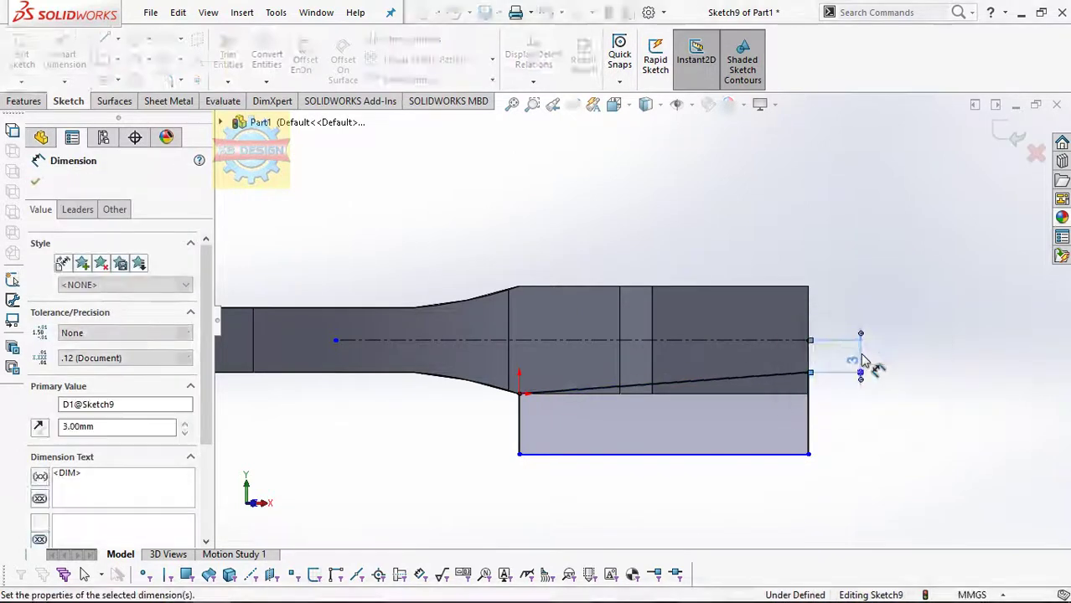
{"action": "left_click", "coordinate": [412, 39]}
Mirror the lower profile lines about the centerline to create the upper copy.
{"action": "left_click", "coordinate": [705, 437]}
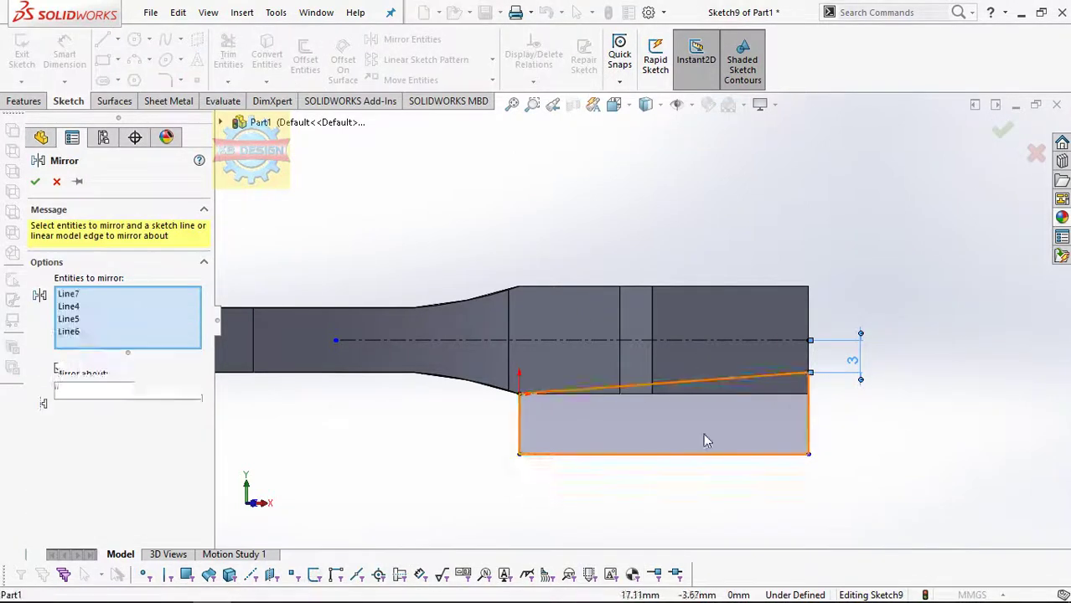
{"action": "left_click", "coordinate": [90, 409]}
{"action": "left_click", "coordinate": [569, 340]}
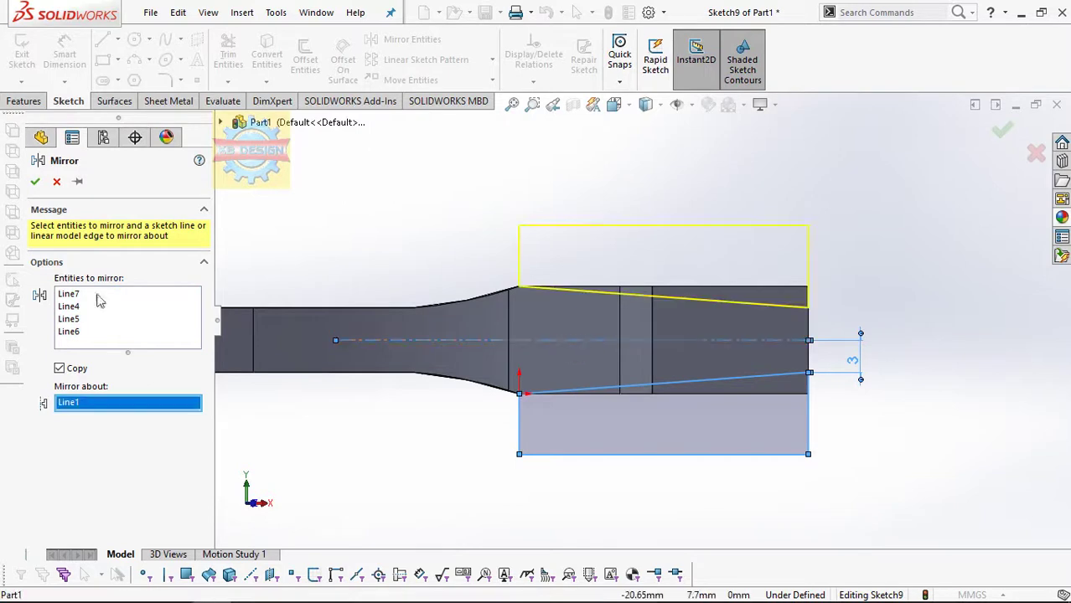
{"action": "left_click", "coordinate": [35, 181]}
Extruded-cut the mirrored profile Through All - Both to taper the jaw head, as Cut-Extrude5.
{"action": "left_click", "coordinate": [24, 101]}
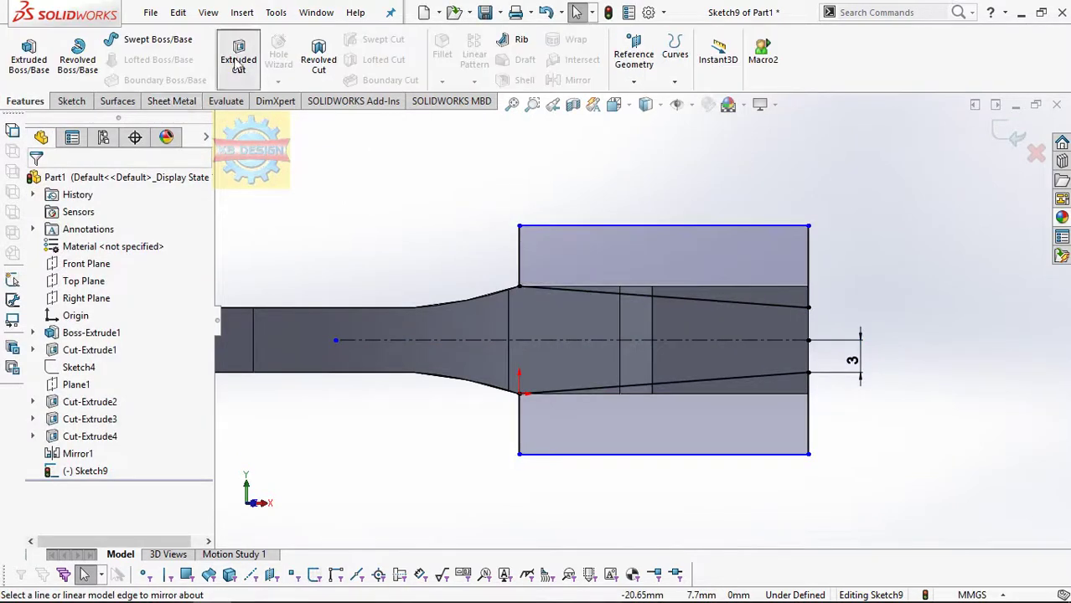
{"action": "left_click", "coordinate": [237, 59]}
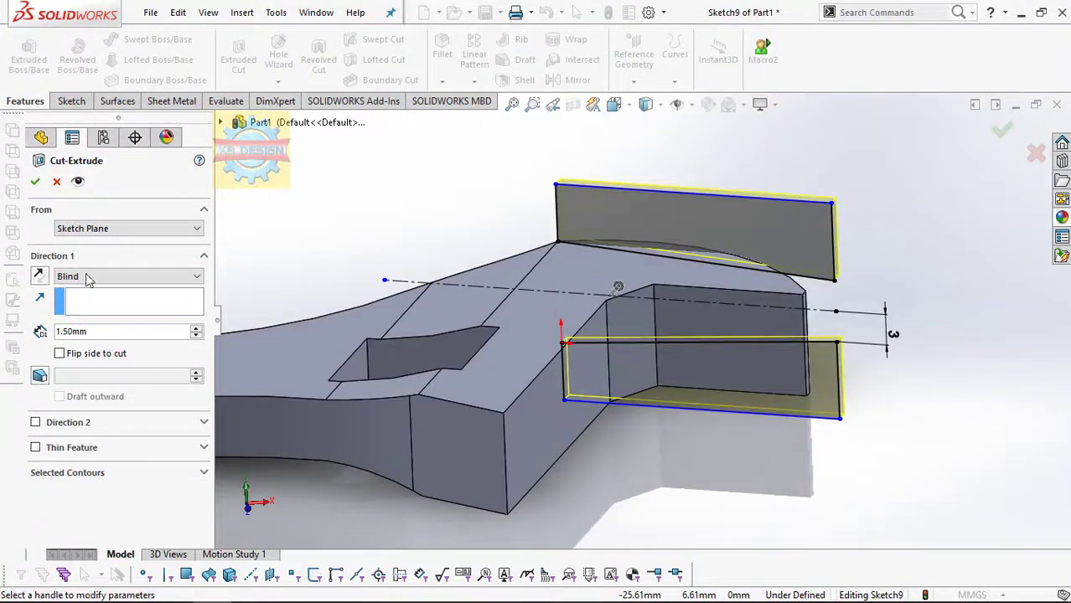
{"action": "left_click", "coordinate": [90, 279]}
{"action": "left_click", "coordinate": [88, 310]}
{"action": "left_click", "coordinate": [34, 181]}
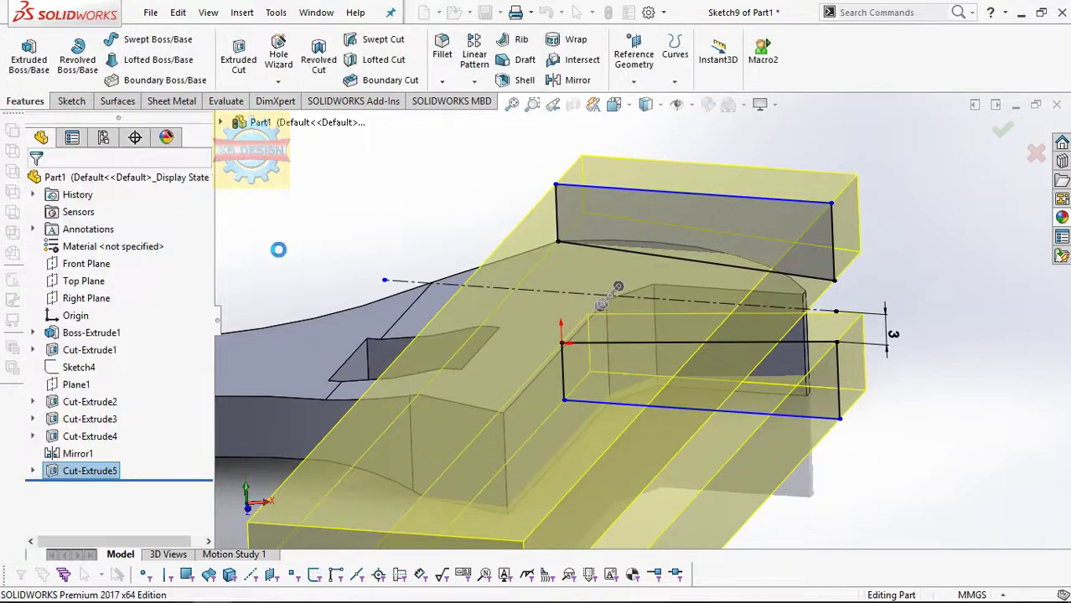
{"action": "mouse_move", "coordinate": [544, 283]}
{"action": "middle_mouse_down"}
{"action": "mouse_move", "coordinate": [562, 248]}
{"action": "mouse_move", "coordinate": [573, 295]}
{"action": "middle_mouse_up"}
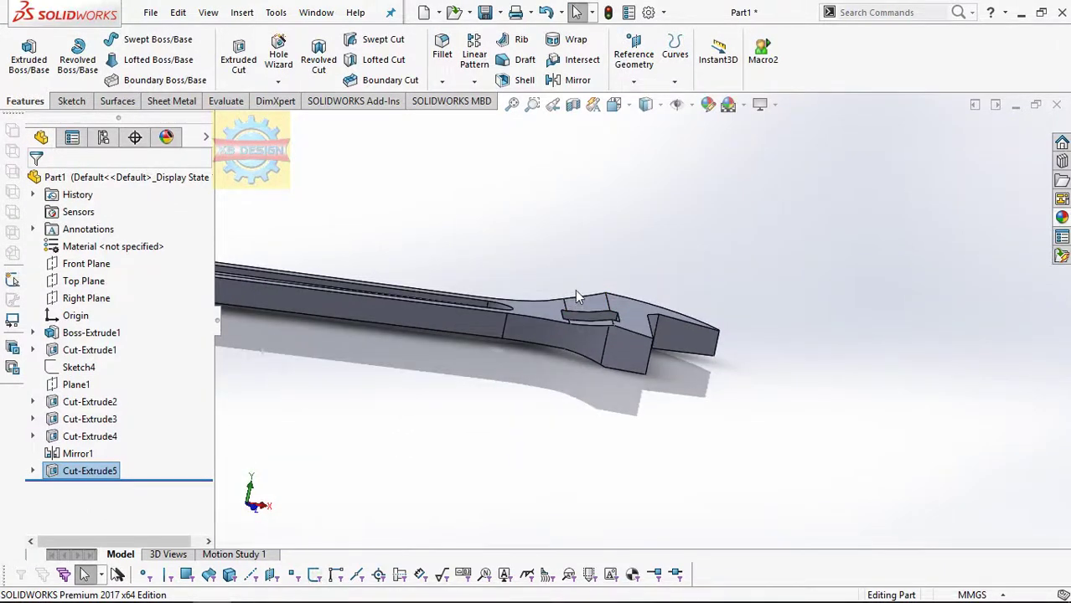
Orbit and fit the wrench, then view it from behind, square to the Front Plane.
{"action": "mouse_move", "coordinate": [575, 292]}
{"action": "middle_mouse_down"}
{"action": "mouse_move", "coordinate": [550, 378]}
{"action": "mouse_move", "coordinate": [398, 365]}
{"action": "mouse_move", "coordinate": [578, 389]}
{"action": "mouse_move", "coordinate": [576, 463]}
{"action": "mouse_move", "coordinate": [557, 484]}
{"action": "mouse_move", "coordinate": [557, 469]}
{"action": "mouse_move", "coordinate": [395, 486]}
{"action": "mouse_move", "coordinate": [375, 513]}
{"action": "middle_mouse_up"}
{"action": "key", "text": "f"}
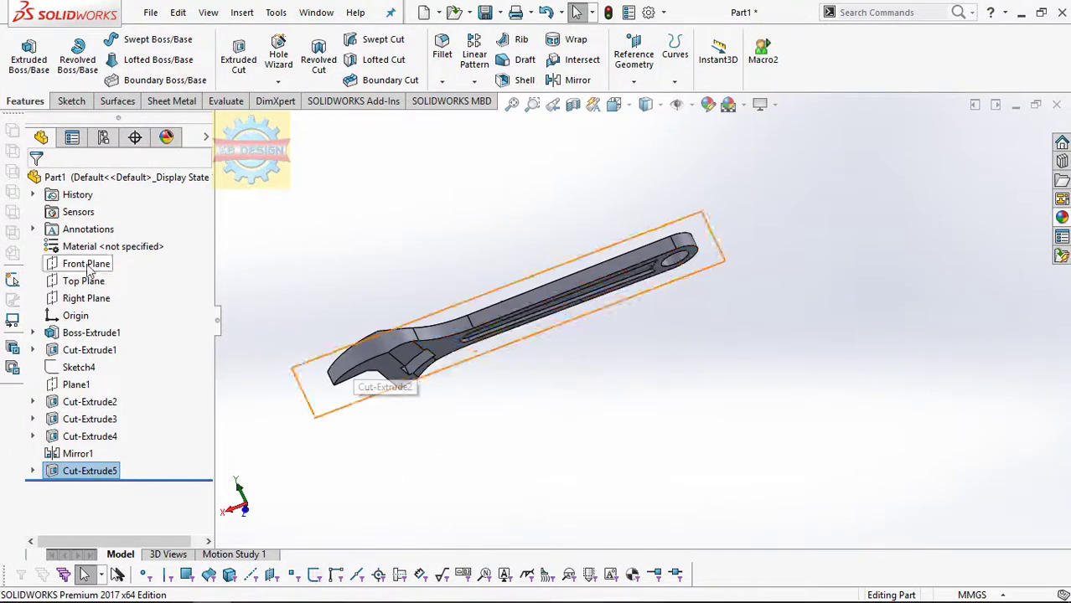
{"action": "left_click", "coordinate": [86, 263]}
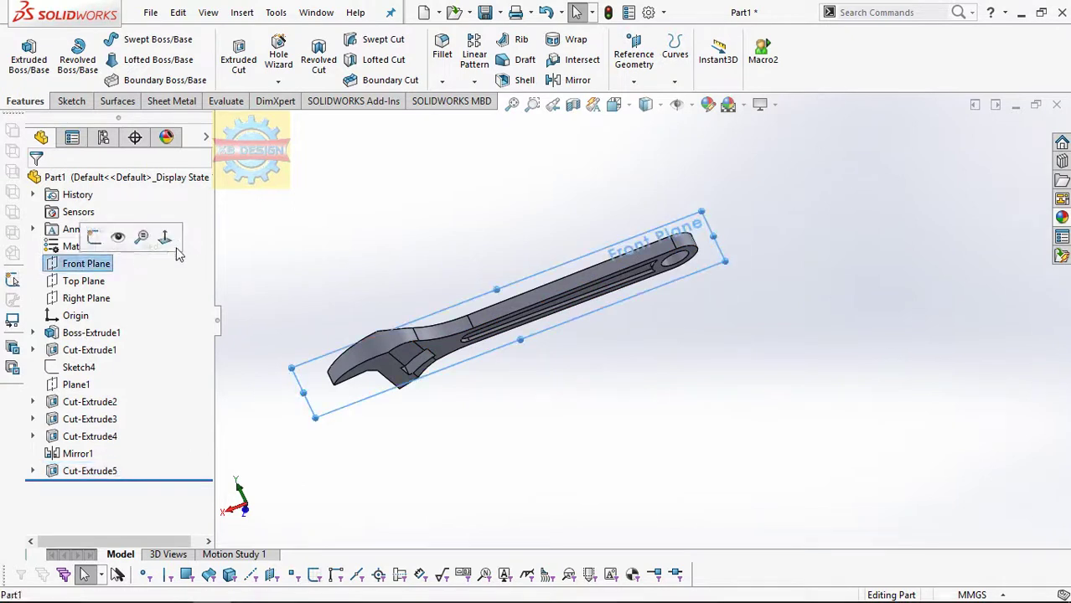
{"action": "left_click", "coordinate": [165, 235]}
{"action": "left_click", "coordinate": [173, 249]}
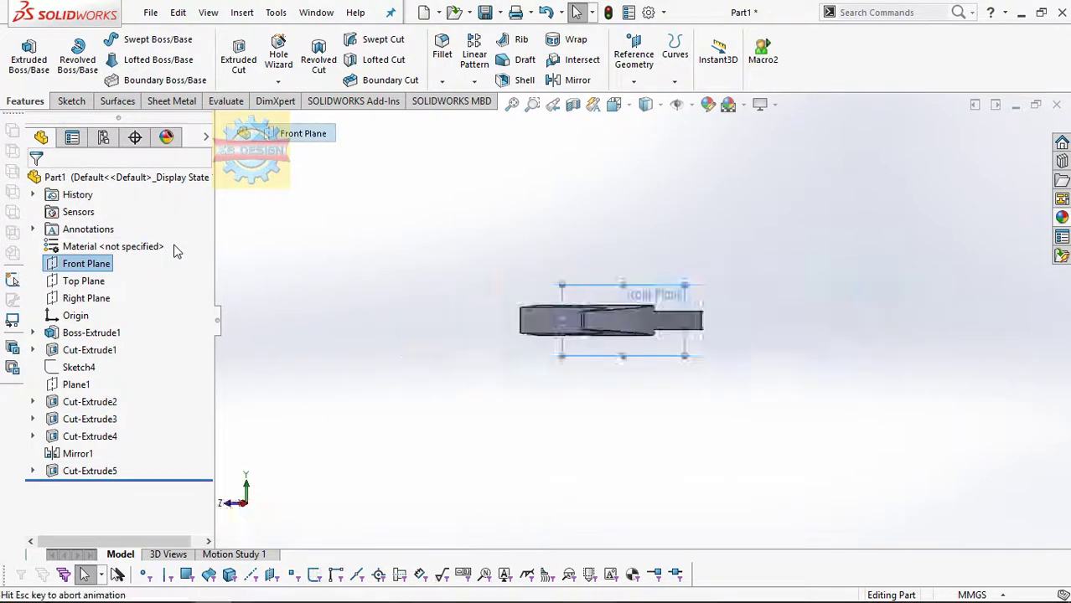
View the wrench normal to Plane1 to see the jaw head thinning.
{"action": "scroll", "coordinate": [537, 303], "scroll_direction": "down", "scroll_amount": 3}
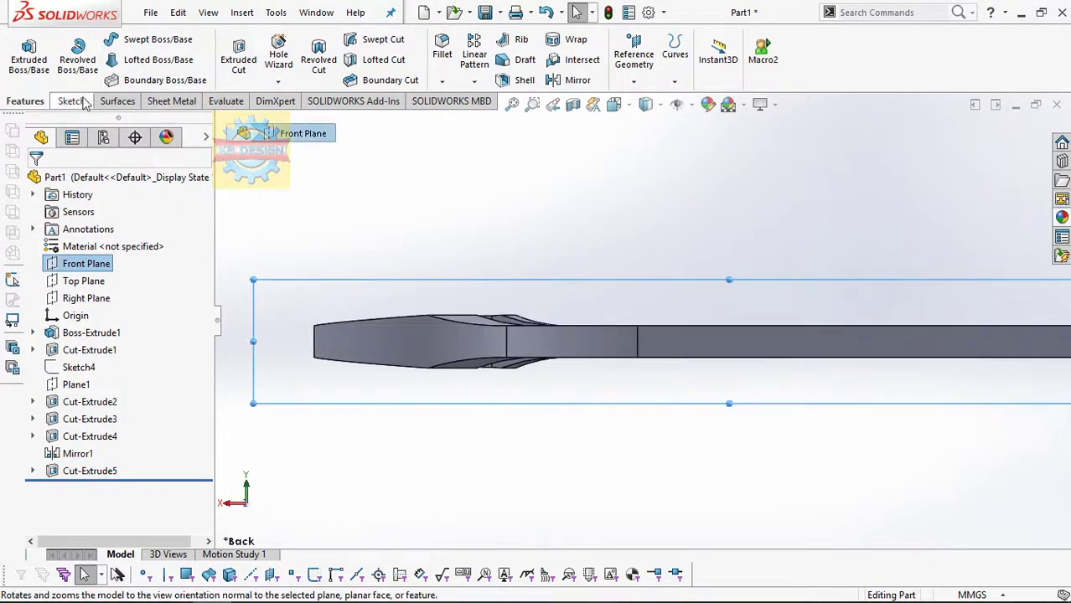
{"action": "left_click", "coordinate": [75, 383]}
{"action": "left_click", "coordinate": [152, 369]}
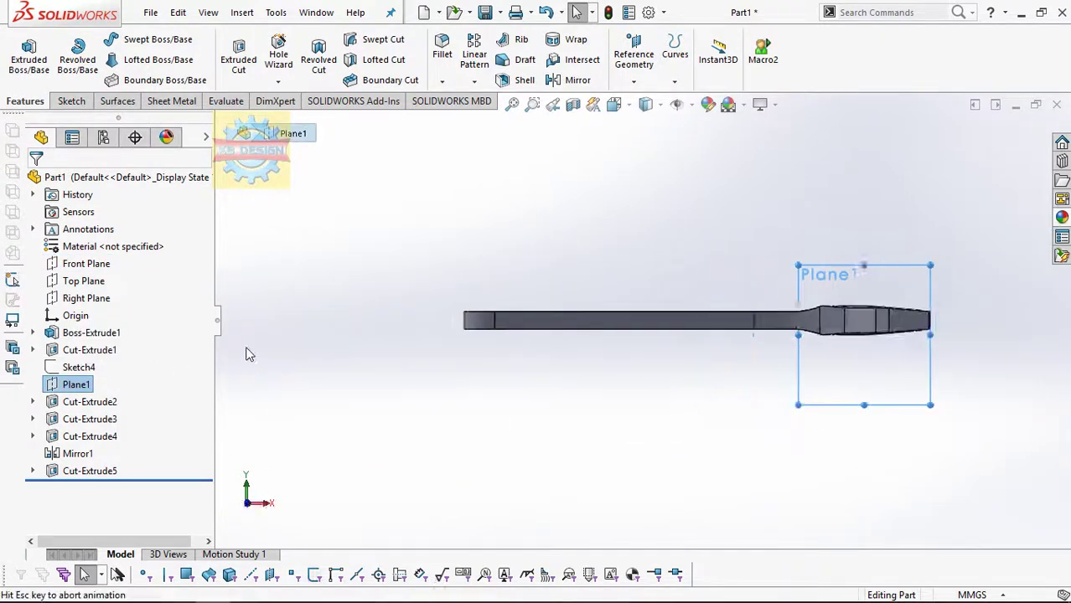
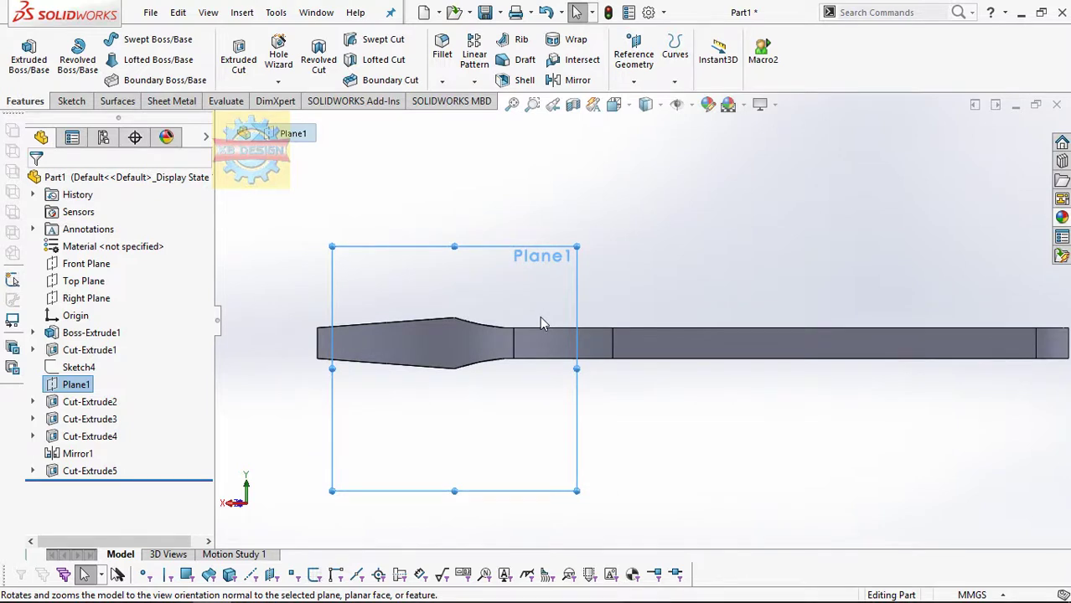
Start a sketch on Plane1 and draw a centerline along the part's axis.
{"action": "left_click", "coordinate": [71, 100]}
{"action": "left_click", "coordinate": [22, 55]}
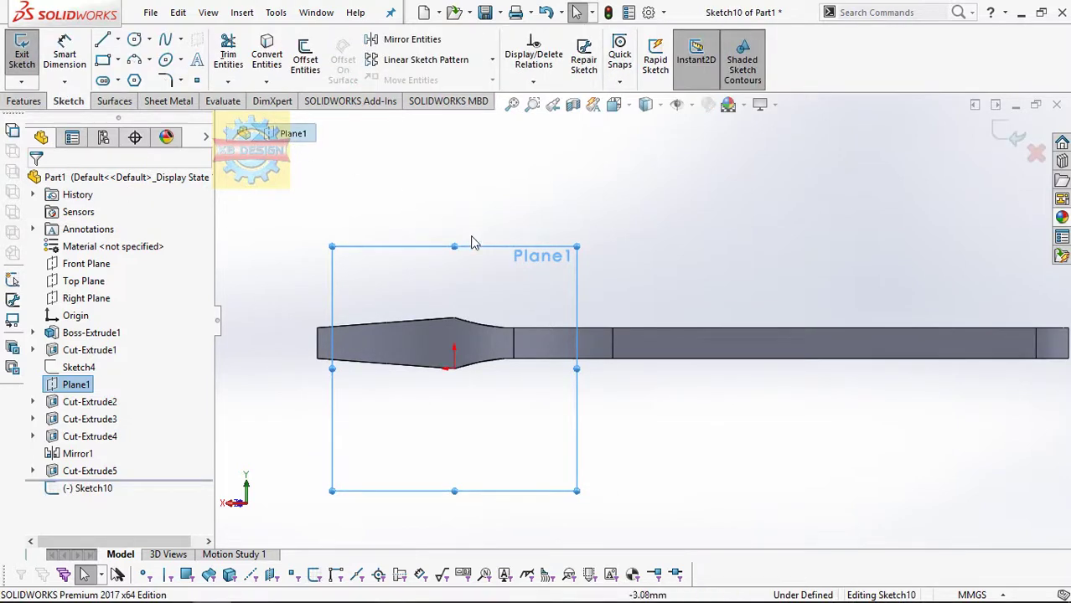
{"action": "scroll", "coordinate": [472, 243], "scroll_direction": "up", "scroll_amount": 2}
{"action": "left_click", "coordinate": [119, 40]}
{"action": "left_click", "coordinate": [140, 76]}
{"action": "left_click", "coordinate": [293, 369]}
{"action": "left_click", "coordinate": [630, 369]}
{"action": "key", "text": "Escape"}
{"action": "key", "text": "Escape"}
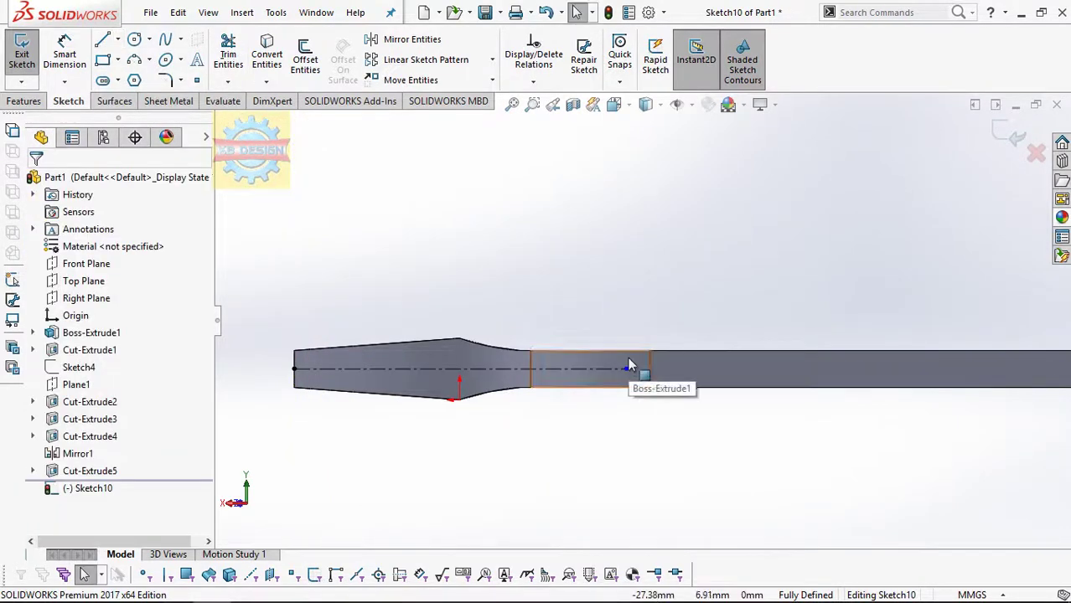
Draw a circle centred on the centerline and dimension its diameter to 5.70.
{"action": "scroll", "coordinate": [630, 366], "scroll_direction": "down", "scroll_amount": 1}
{"action": "left_click", "coordinate": [134, 39]}
{"action": "left_click", "coordinate": [389, 369]}
{"action": "left_click", "coordinate": [409, 362]}
{"action": "left_click", "coordinate": [64, 54]}
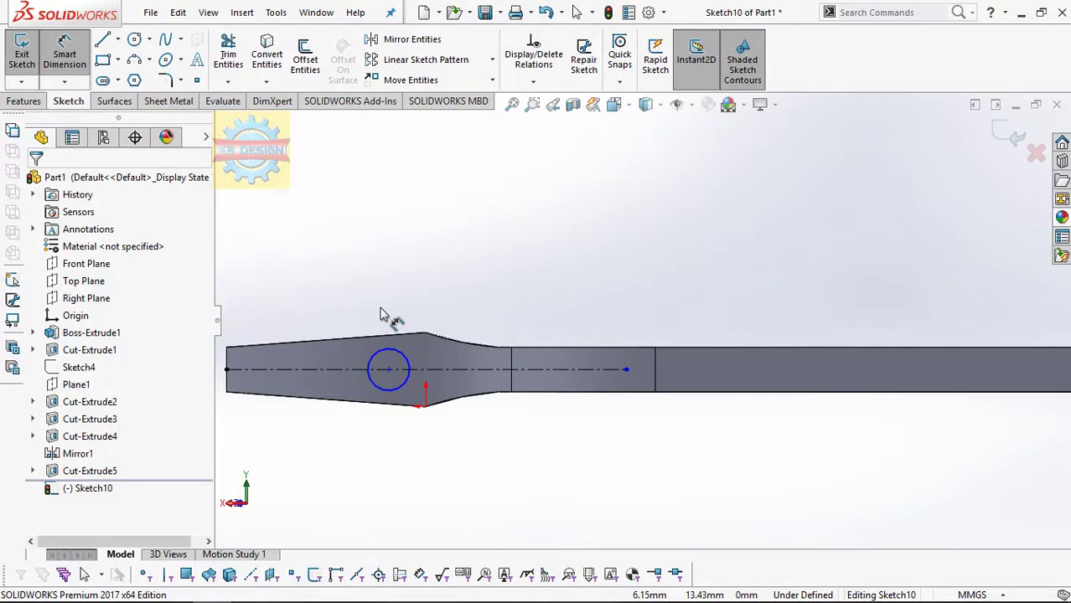
{"action": "left_click", "coordinate": [381, 362]}
{"action": "left_click", "coordinate": [382, 311]}
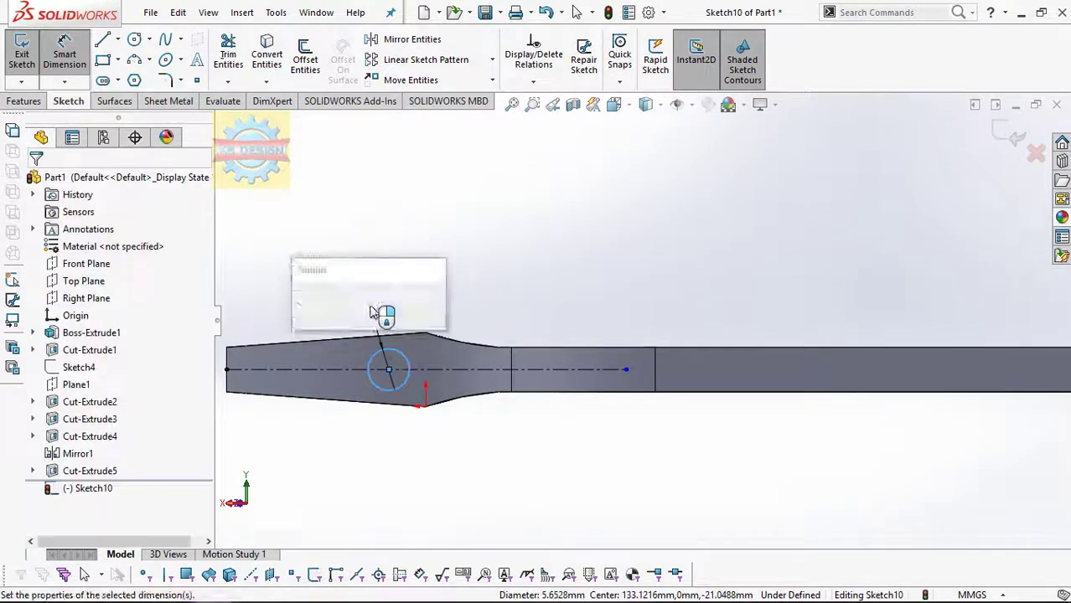
{"action": "type", "text": "5.7"}
{"action": "key", "text": "Return"}
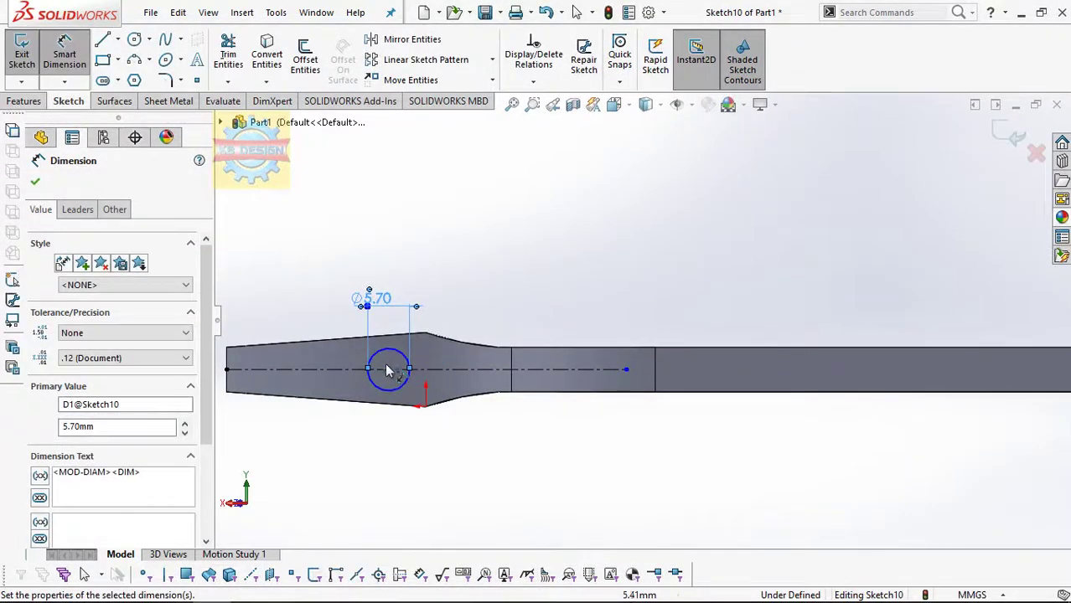
Position the circle centre 2 mm from the neck corner to fully define the sketch.
{"action": "left_click", "coordinate": [423, 406]}
{"action": "left_click", "coordinate": [423, 444]}
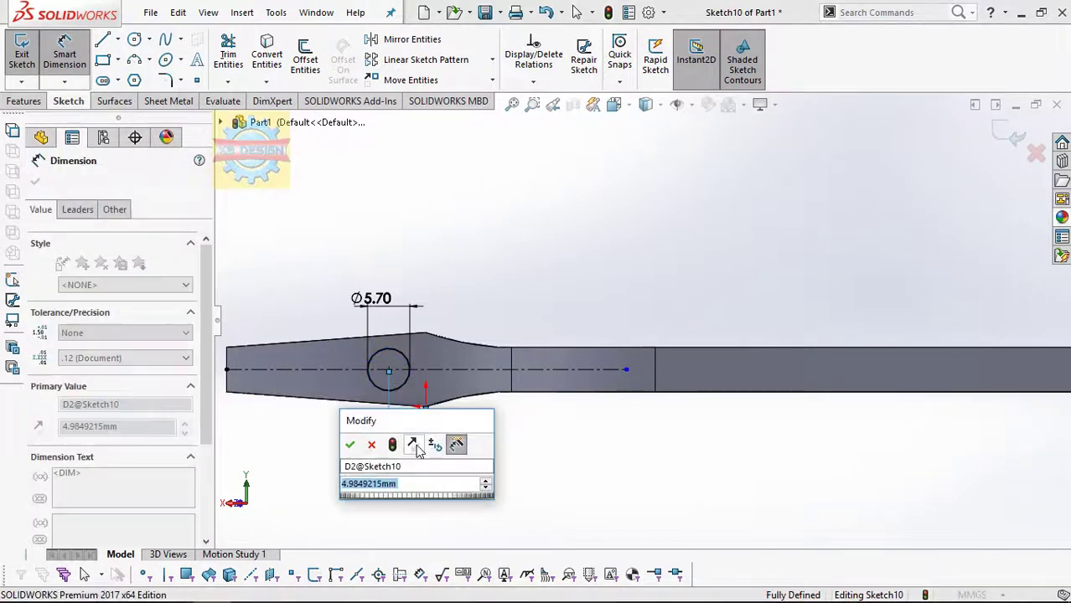
{"action": "type", "text": "2"}
{"action": "key", "text": "Return"}
{"action": "key", "text": "Escape"}
{"action": "scroll", "coordinate": [435, 382], "scroll_direction": "down", "scroll_amount": 3}
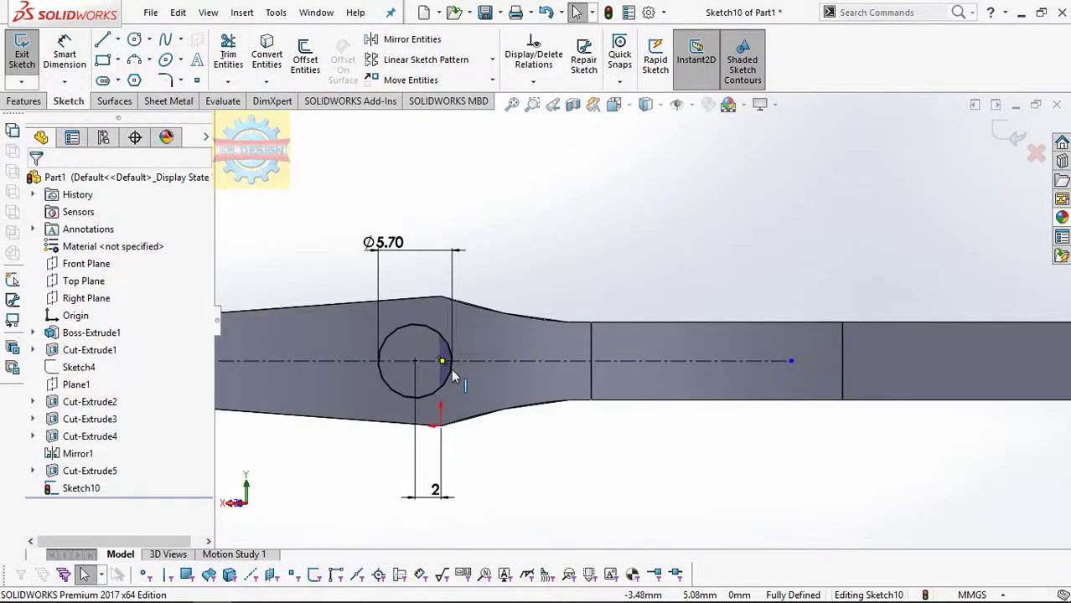
{"action": "scroll", "coordinate": [452, 366], "scroll_direction": "down", "scroll_amount": 1}
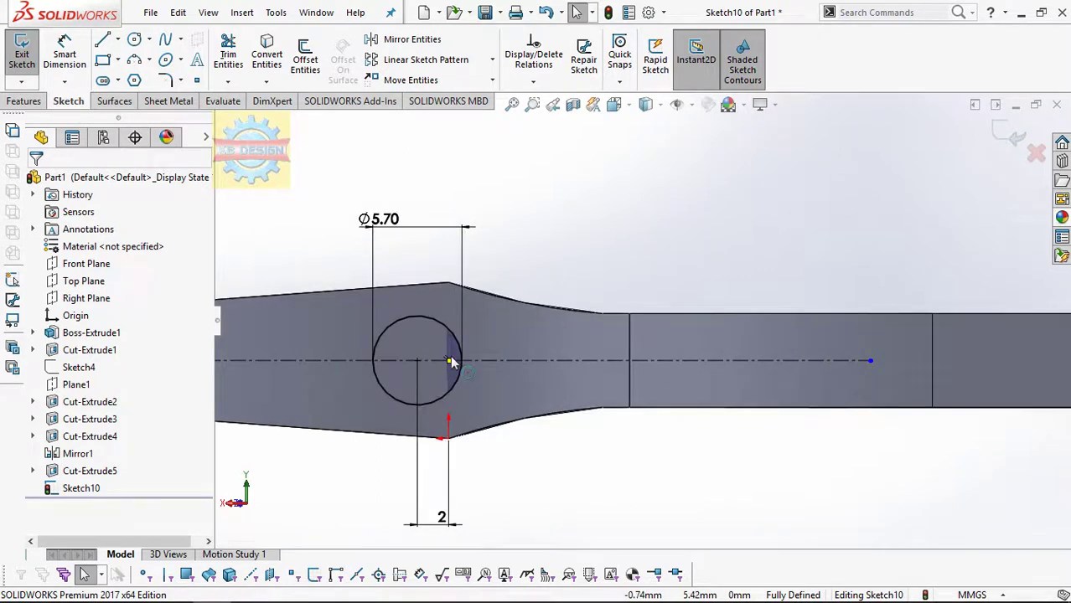
Draw an L-shaped line to the circle and dimension it 3.35 from the circle centre.
{"action": "left_click", "coordinate": [102, 42]}
{"action": "left_click", "coordinate": [383, 333]}
{"action": "left_click", "coordinate": [335, 334]}
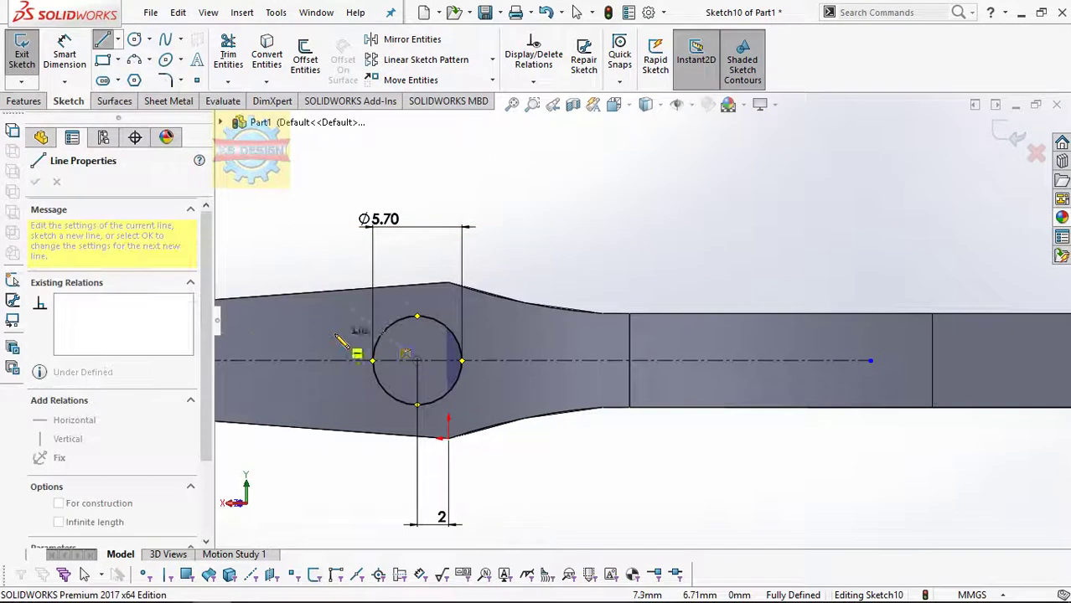
{"action": "left_click", "coordinate": [334, 362]}
{"action": "key", "text": "Escape"}
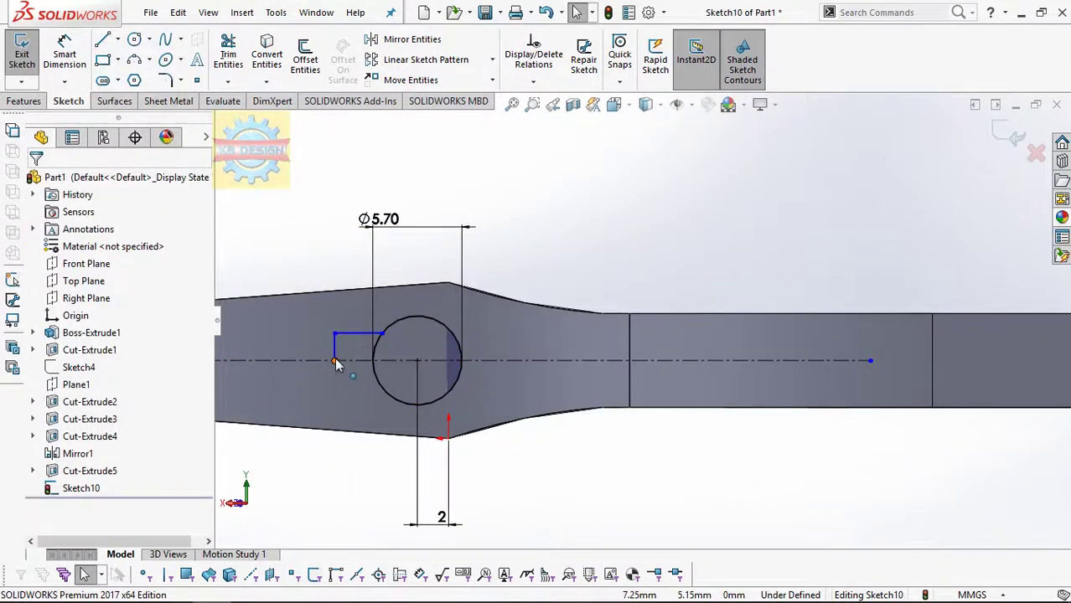
{"action": "left_click", "coordinate": [64, 54]}
{"action": "left_click", "coordinate": [335, 347]}
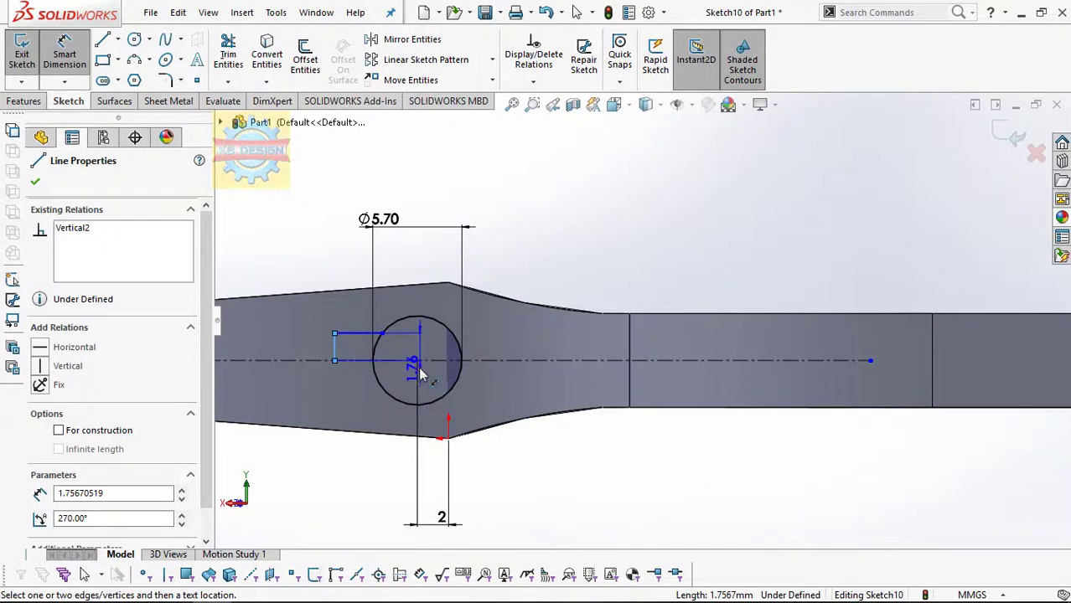
{"action": "left_click", "coordinate": [418, 360]}
{"action": "left_click", "coordinate": [401, 274]}
{"action": "type", "text": "3.35"}
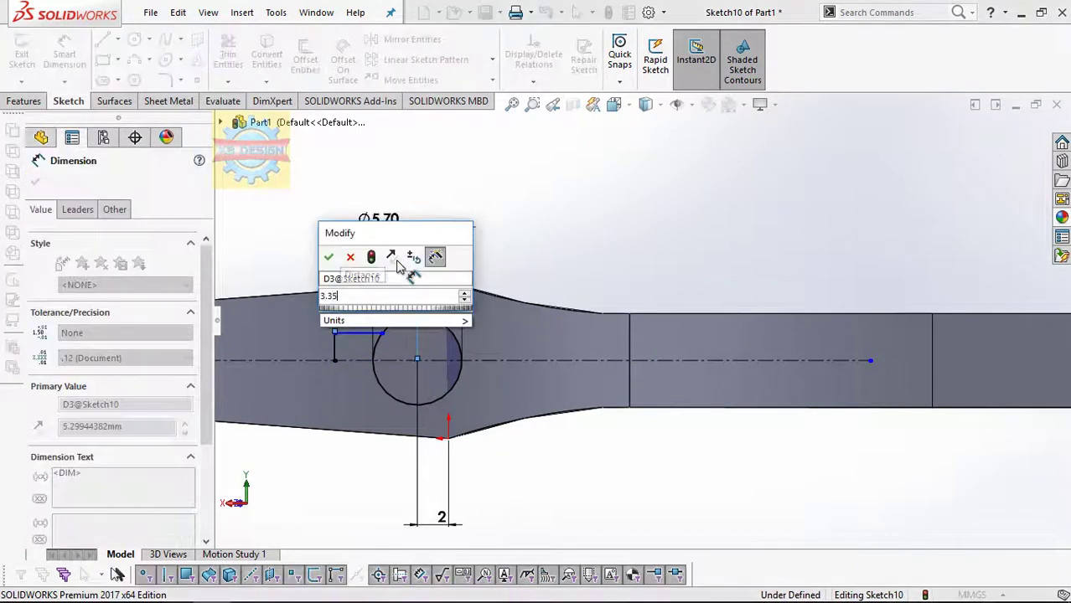
{"action": "key", "text": "Return"}
{"action": "key", "text": "Escape"}
{"action": "scroll", "coordinate": [346, 379], "scroll_direction": "down", "scroll_amount": 3}
Mirror the lines about the centerline and trim away the circle arc between them.
{"action": "left_click", "coordinate": [410, 39]}
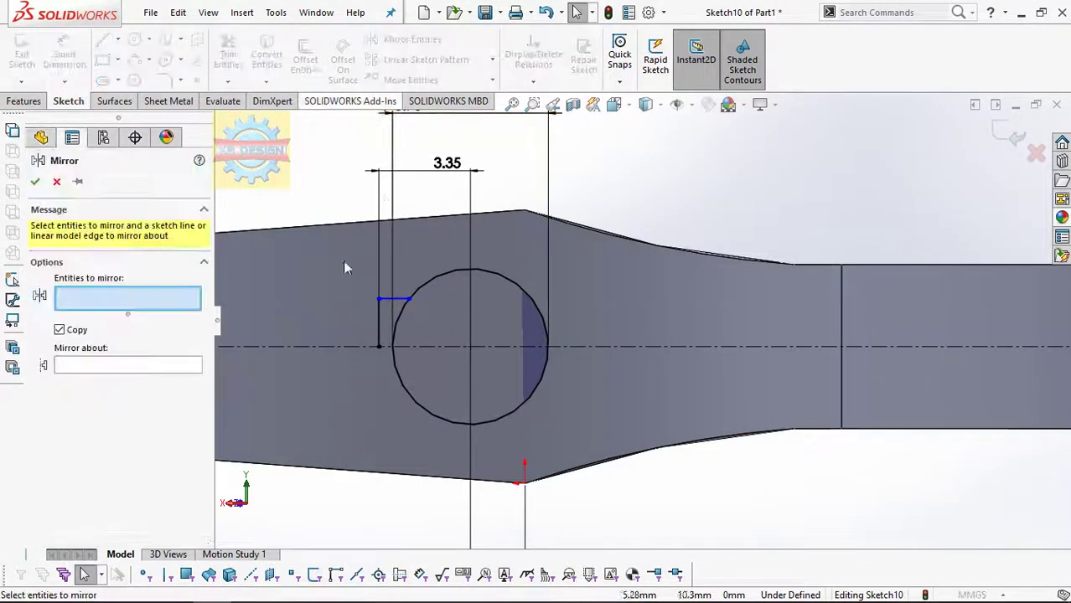
{"action": "left_click", "coordinate": [382, 322]}
{"action": "left_click", "coordinate": [169, 378]}
{"action": "left_click", "coordinate": [350, 348]}
{"action": "left_click", "coordinate": [35, 181]}
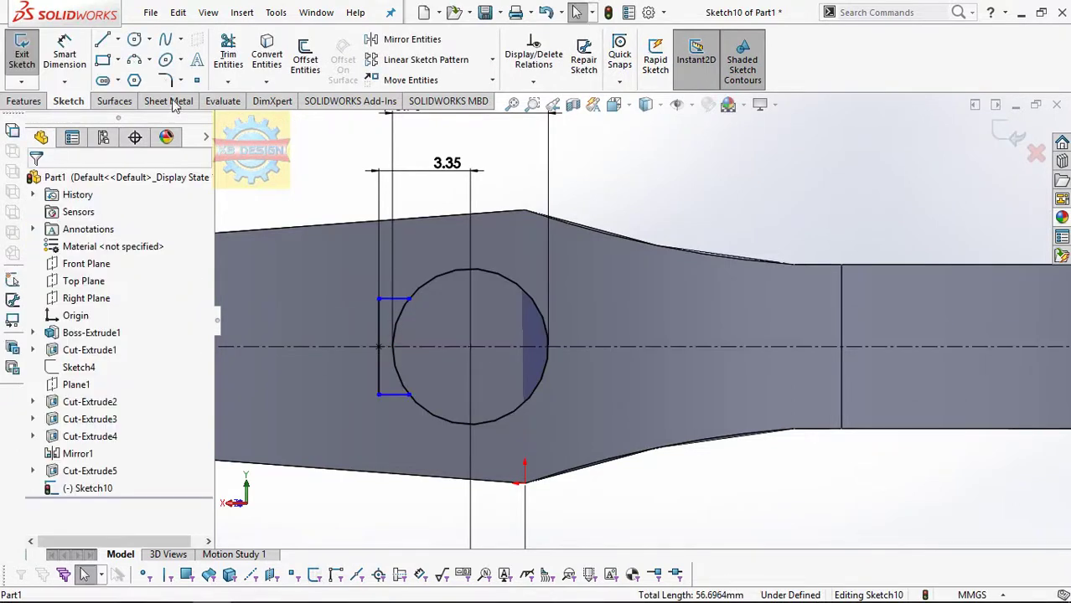
{"action": "left_click", "coordinate": [220, 57]}
{"action": "left_click_drag", "start_coordinate": [403, 330], "coordinate": [391, 362]}
Extrude-cut the keyhole profile Through All - Both as Cut-Extrude6.
{"action": "left_click", "coordinate": [23, 101]}
{"action": "left_click", "coordinate": [238, 57]}
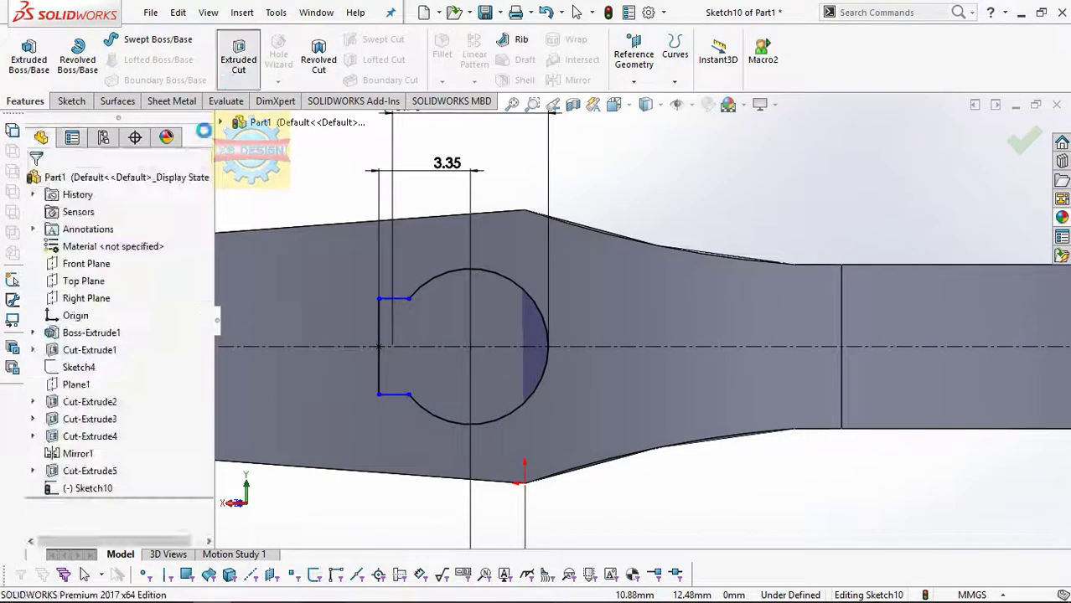
{"action": "left_click", "coordinate": [100, 277]}
{"action": "left_click", "coordinate": [100, 311]}
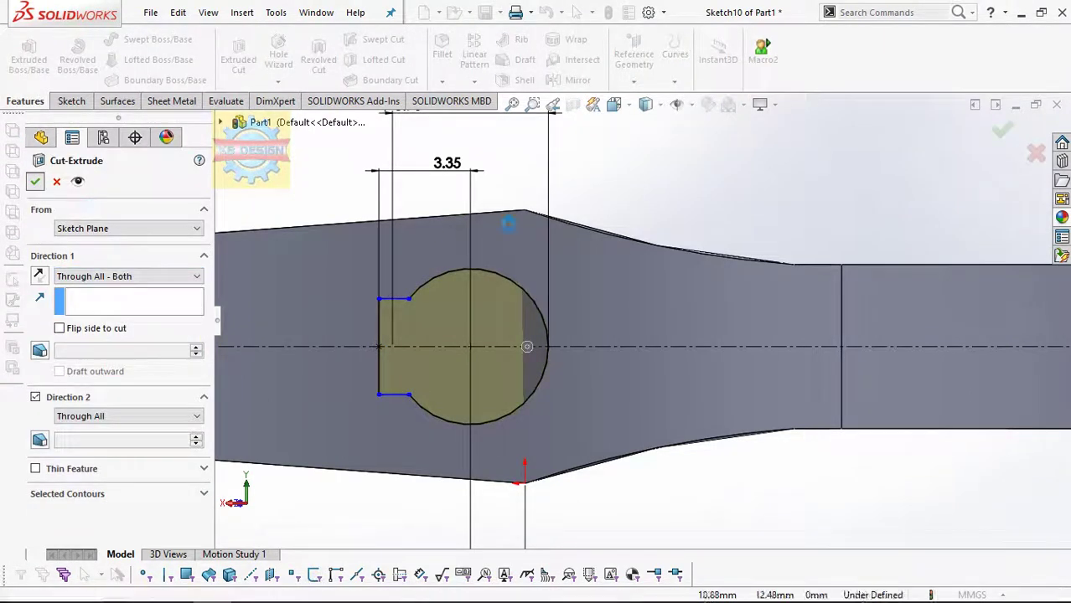
{"action": "left_click", "coordinate": [35, 181]}
Show Plane1 on the rotated model and select the jaw slot face.
{"action": "mouse_move", "coordinate": [579, 245]}
{"action": "middle_mouse_down"}
{"action": "mouse_move", "coordinate": [612, 358]}
{"action": "mouse_move", "coordinate": [603, 219]}
{"action": "mouse_move", "coordinate": [674, 227]}
{"action": "mouse_move", "coordinate": [794, 263]}
{"action": "mouse_move", "coordinate": [815, 306]}
{"action": "middle_mouse_up"}
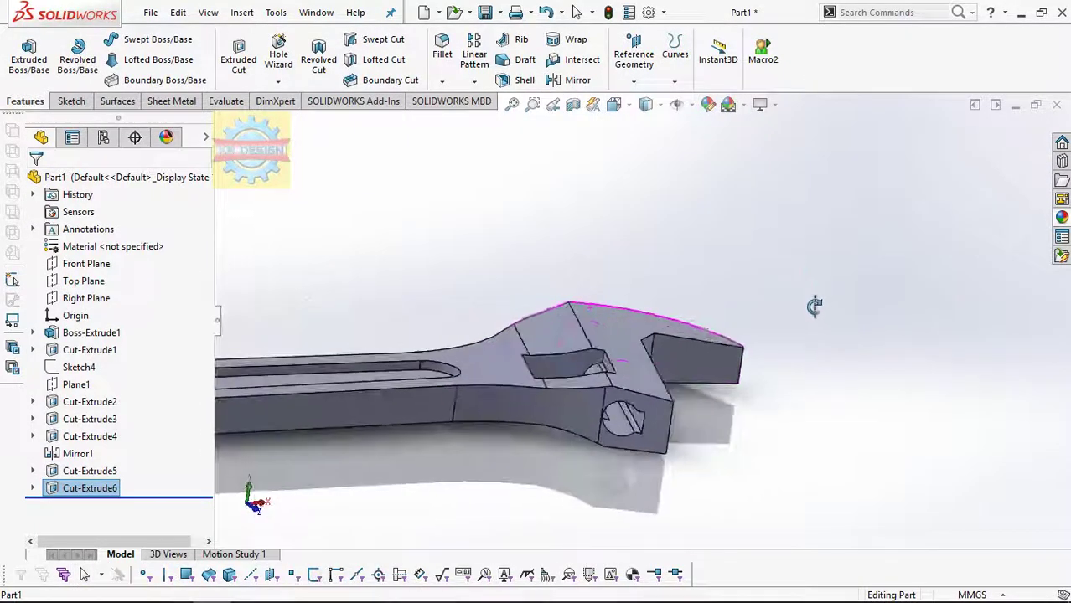
{"action": "left_click", "coordinate": [84, 384]}
{"action": "mouse_move", "coordinate": [442, 365]}
{"action": "middle_mouse_down"}
{"action": "mouse_move", "coordinate": [454, 347]}
{"action": "mouse_move", "coordinate": [568, 352]}
{"action": "middle_mouse_up"}
{"action": "left_click", "coordinate": [568, 352]}
Discard the empty slot-face sketch and start a Fillet with 2 mm radius.
{"action": "left_click", "coordinate": [645, 250]}
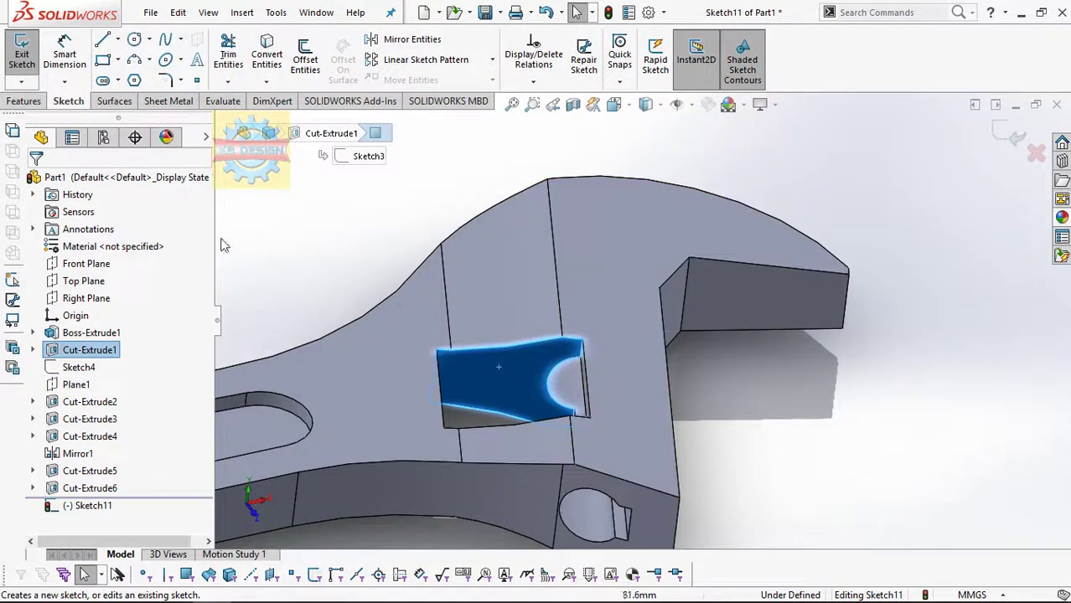
{"action": "left_click", "coordinate": [22, 54]}
{"action": "left_click", "coordinate": [444, 60]}
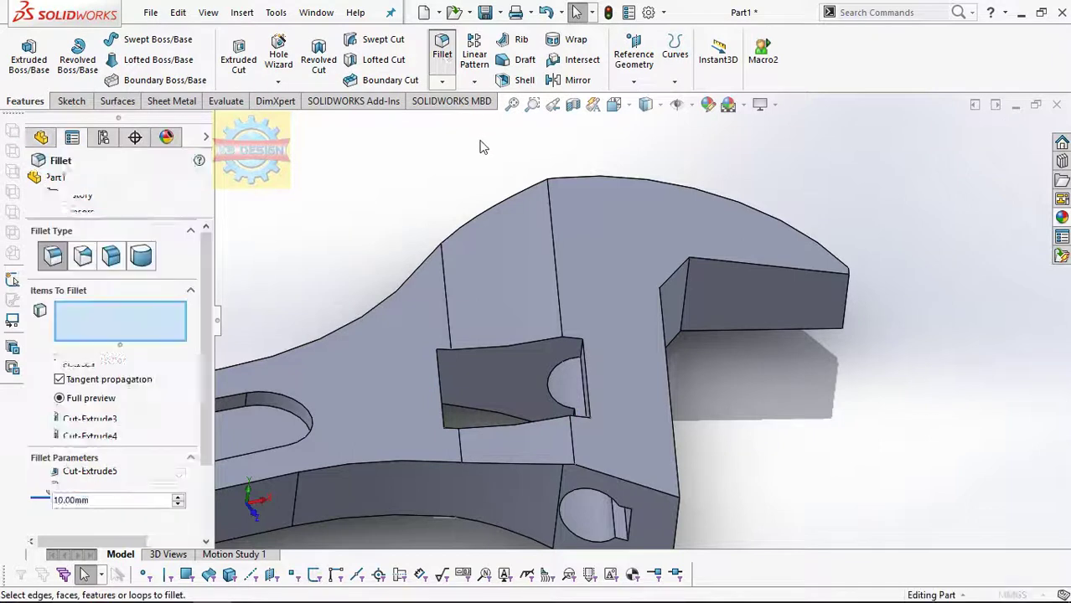
{"action": "scroll", "coordinate": [605, 241], "scroll_direction": "up", "scroll_amount": 2}
{"action": "scroll", "coordinate": [604, 242], "scroll_direction": "up", "scroll_amount": 1}
{"action": "type", "text": "2"}
Add the handle's top edge and several head edges to the fillet, removing one stray edge.
{"action": "left_click", "coordinate": [403, 354]}
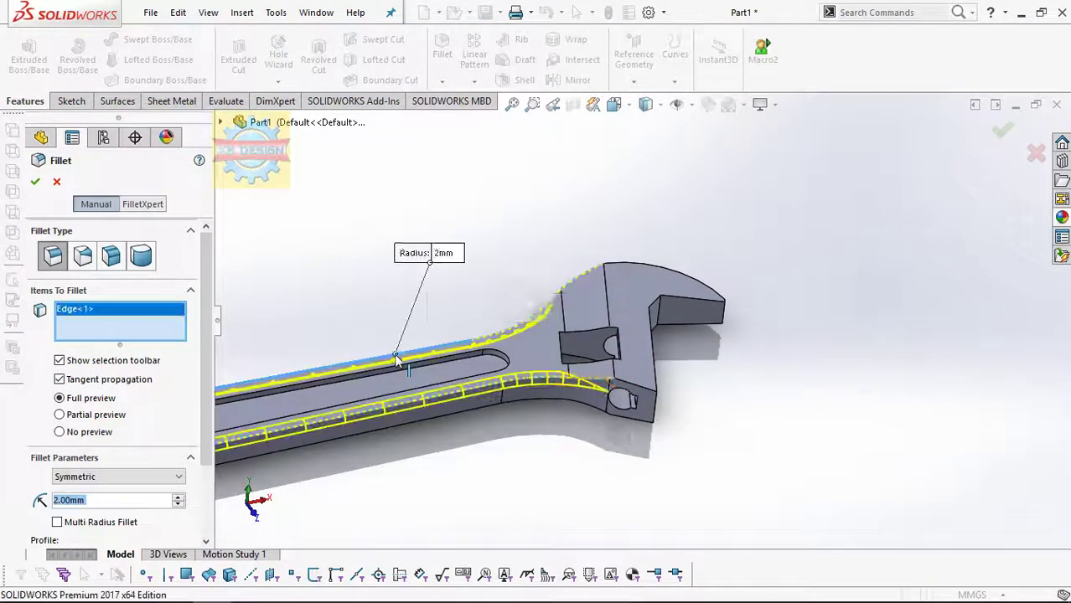
{"action": "middle_click_drag", "start_coordinate": [583, 448], "coordinate": [603, 374]}
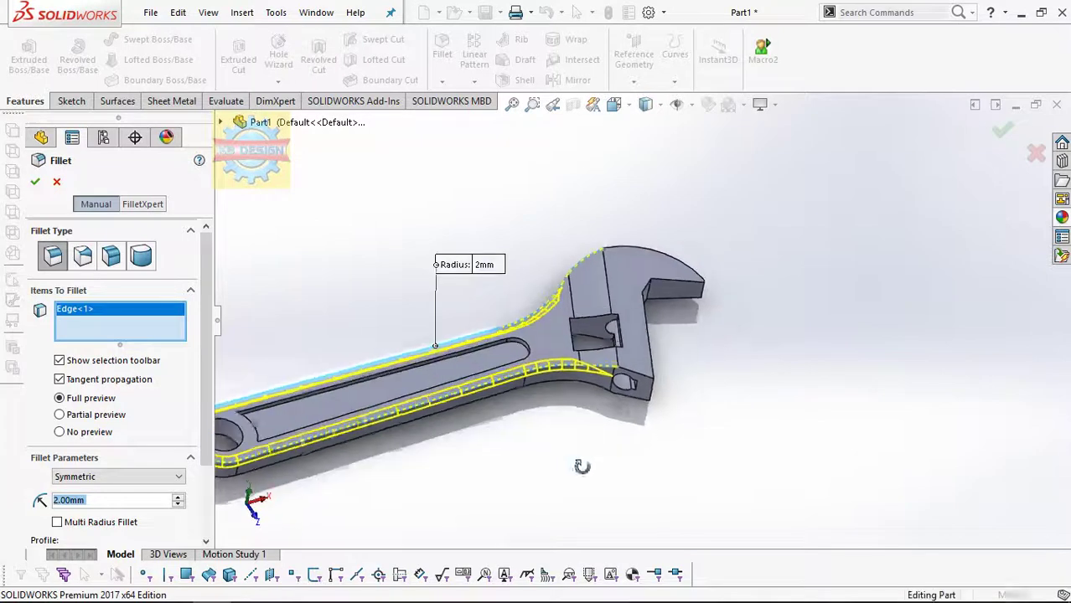
{"action": "left_click", "coordinate": [603, 375]}
{"action": "left_click", "coordinate": [585, 282]}
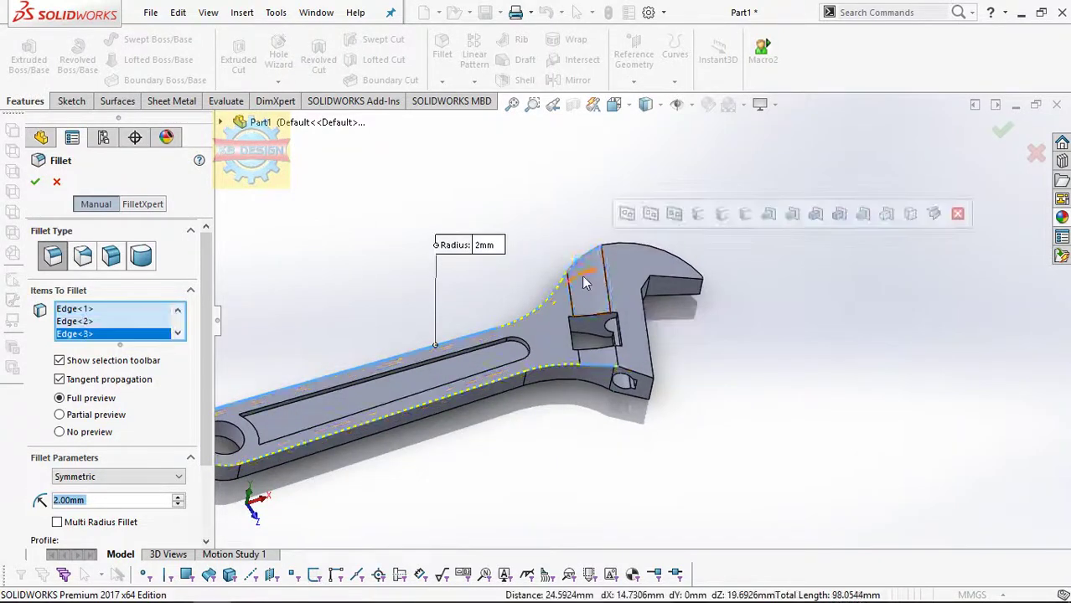
{"action": "right_click", "coordinate": [84, 333]}
{"action": "left_click", "coordinate": [113, 362]}
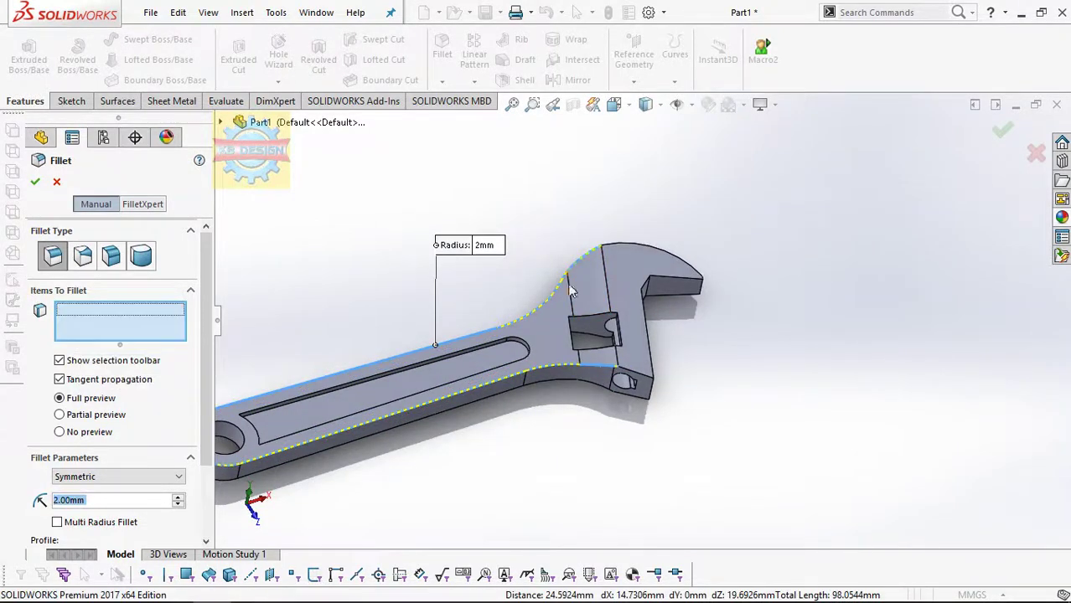
{"action": "scroll", "coordinate": [590, 314], "scroll_direction": "down", "scroll_amount": 3}
{"action": "mouse_move", "coordinate": [589, 315]}
{"action": "middle_mouse_down"}
{"action": "mouse_move", "coordinate": [617, 239]}
{"action": "mouse_move", "coordinate": [567, 306]}
{"action": "middle_mouse_up"}
{"action": "left_click", "coordinate": [574, 301]}
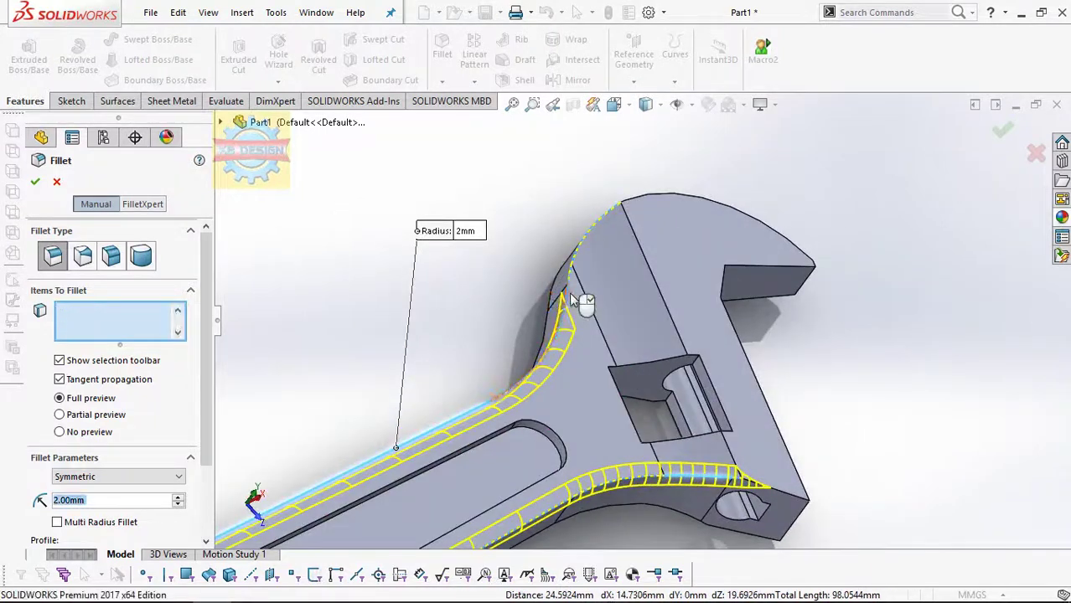
{"action": "left_click", "coordinate": [574, 272]}
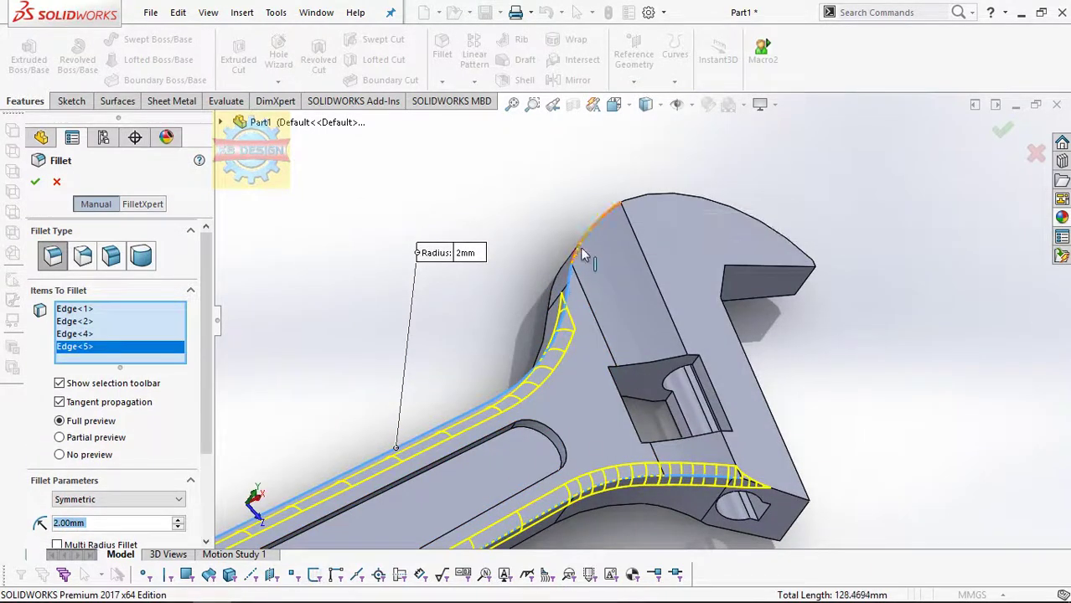
{"action": "left_click", "coordinate": [580, 247]}
{"action": "mouse_move", "coordinate": [584, 259]}
{"action": "middle_mouse_down"}
{"action": "mouse_move", "coordinate": [611, 191]}
{"action": "mouse_move", "coordinate": [734, 249]}
{"action": "mouse_move", "coordinate": [738, 289]}
{"action": "mouse_move", "coordinate": [645, 227]}
{"action": "mouse_move", "coordinate": [711, 67]}
{"action": "middle_mouse_up"}
Clear the fillet list and retry selecting a face and edges near the jaw.
{"action": "right_click", "coordinate": [111, 339]}
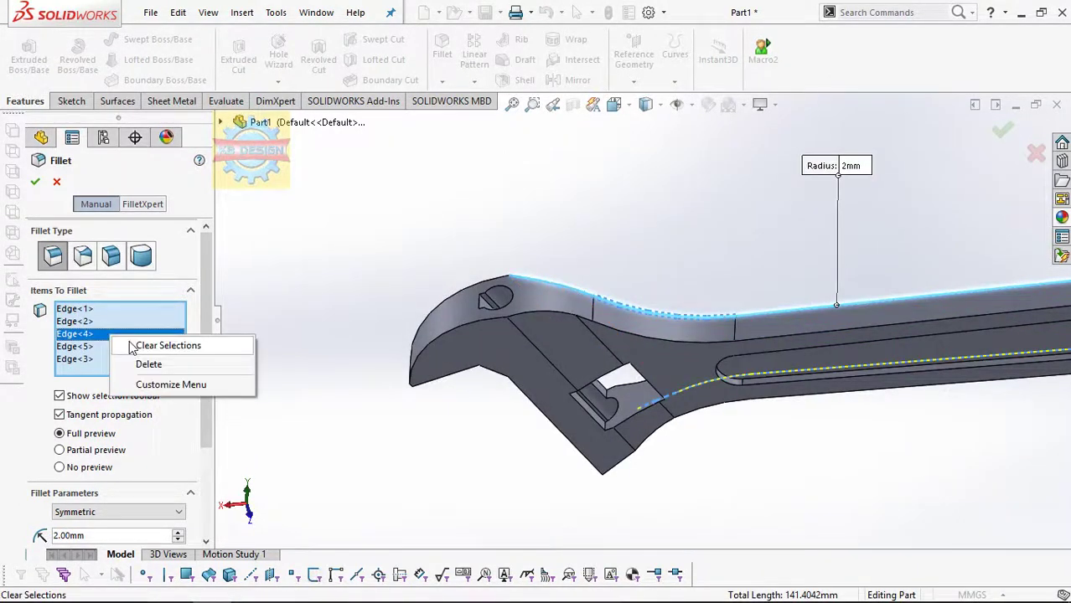
{"action": "left_click", "coordinate": [146, 347]}
{"action": "left_click", "coordinate": [565, 338]}
{"action": "right_click", "coordinate": [170, 308]}
{"action": "left_click", "coordinate": [219, 313]}
{"action": "mouse_move", "coordinate": [637, 352]}
{"action": "middle_mouse_down"}
{"action": "mouse_move", "coordinate": [693, 382]}
{"action": "mouse_move", "coordinate": [658, 338]}
{"action": "mouse_move", "coordinate": [585, 354]}
{"action": "middle_mouse_up"}
{"action": "left_click", "coordinate": [645, 325]}
{"action": "left_click", "coordinate": [589, 346]}
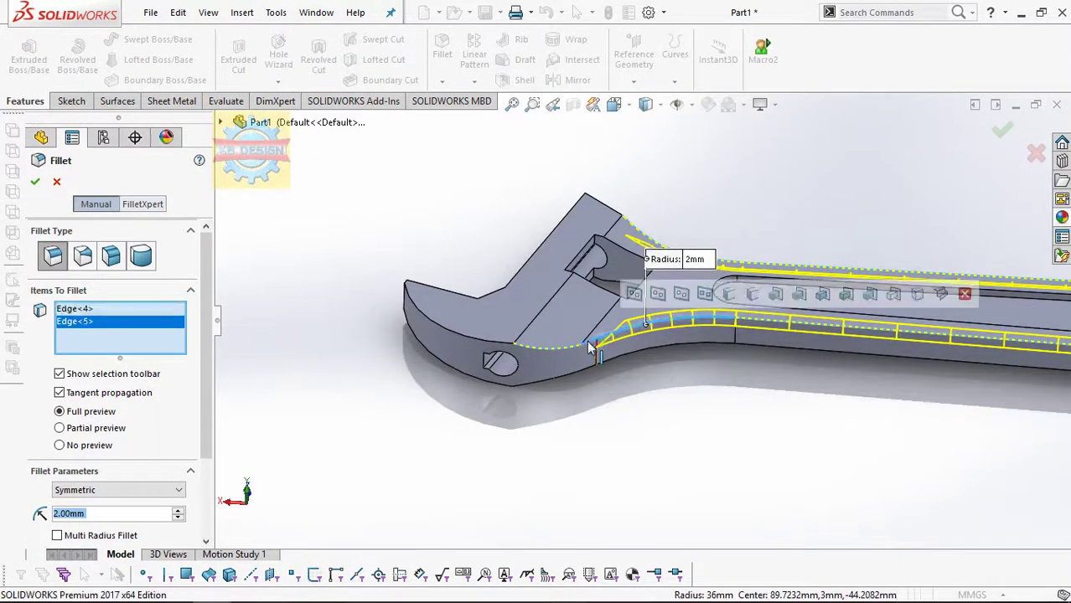
{"action": "left_click", "coordinate": [578, 351]}
Clear the list again and select the handle's lower and upper edges for the 2 mm fillet.
{"action": "right_click", "coordinate": [123, 335]}
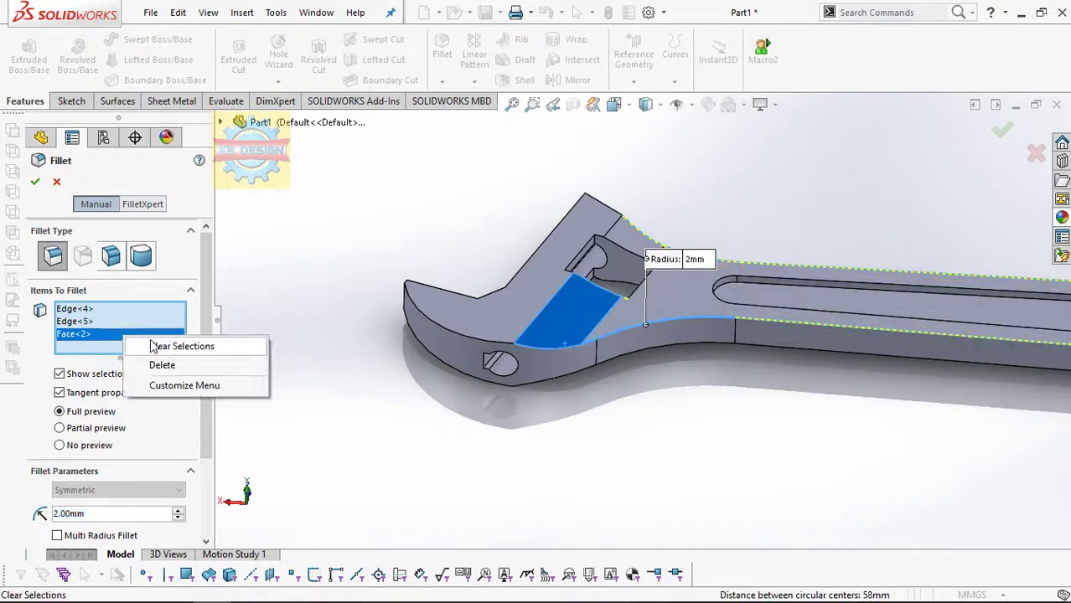
{"action": "left_click", "coordinate": [155, 345]}
{"action": "left_click", "coordinate": [751, 322]}
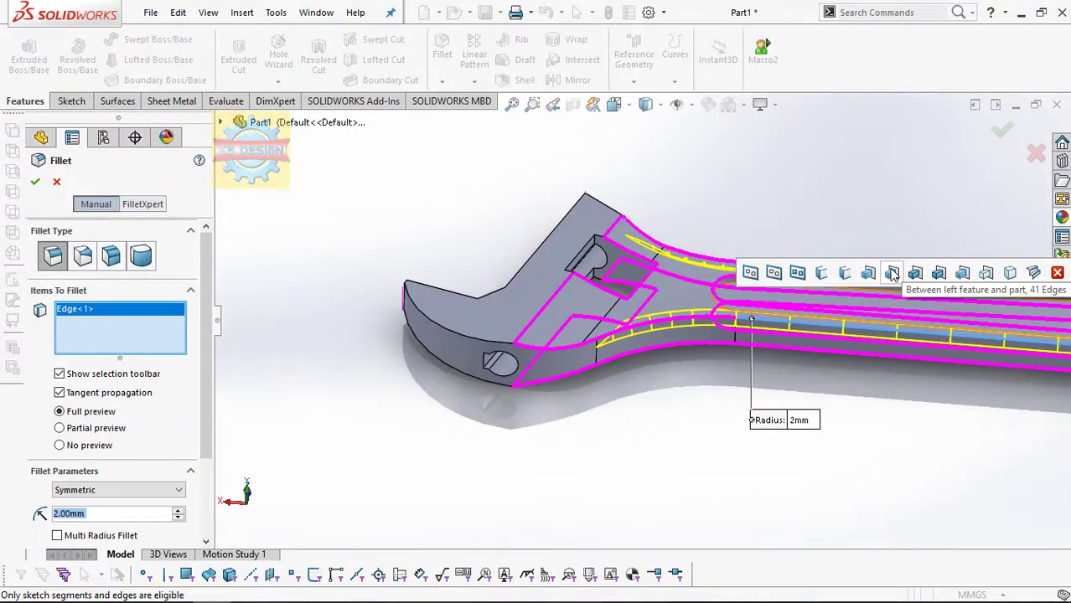
{"action": "left_click", "coordinate": [700, 261]}
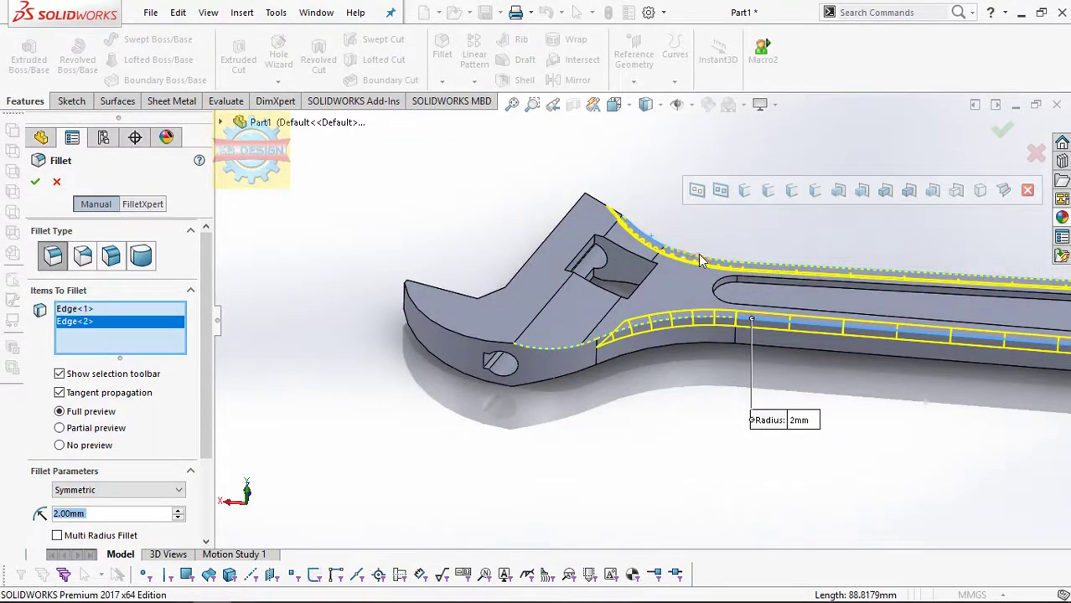
{"action": "left_click", "coordinate": [657, 350]}
Accept the 2 mm fillet as Fillet1.
{"action": "key", "text": "Return"}
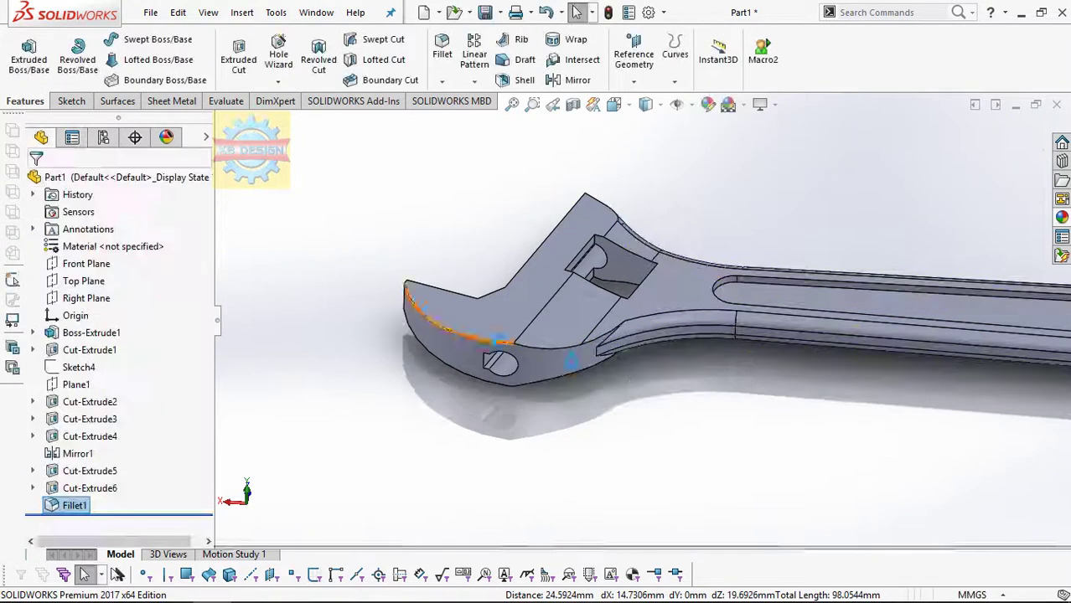
{"action": "key", "text": "ctrl+7"}
{"action": "mouse_move", "coordinate": [724, 365]}
{"action": "middle_mouse_down"}
{"action": "mouse_move", "coordinate": [659, 369]}
{"action": "mouse_move", "coordinate": [910, 334]}
{"action": "mouse_move", "coordinate": [775, 297]}
{"action": "middle_mouse_up"}
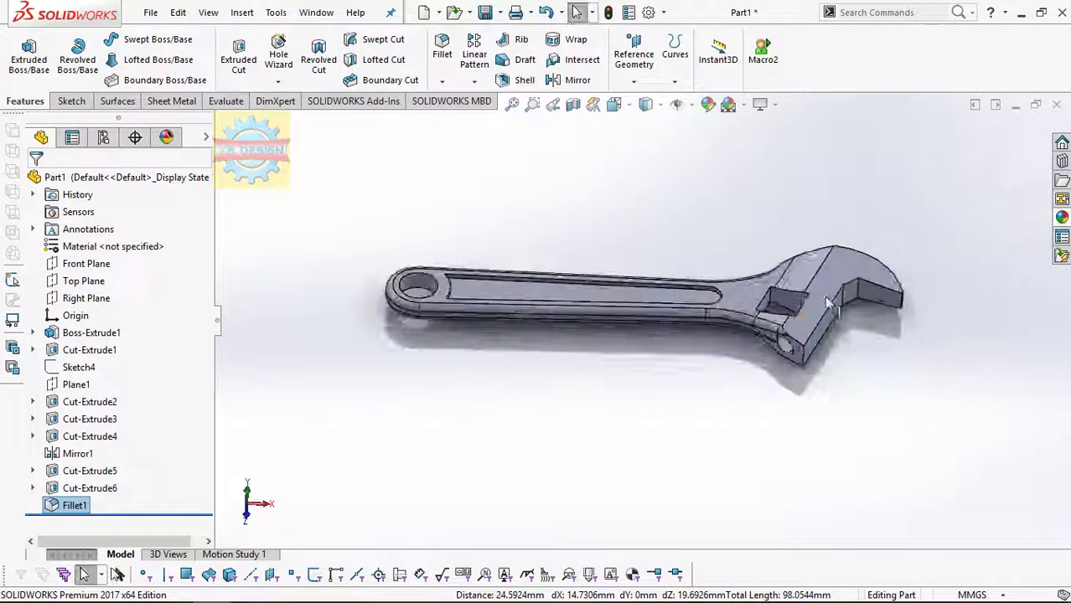
Open a new sketch on the face of the jaw's rectangular cut.
{"action": "scroll", "coordinate": [775, 297], "scroll_direction": "down", "scroll_amount": 5}
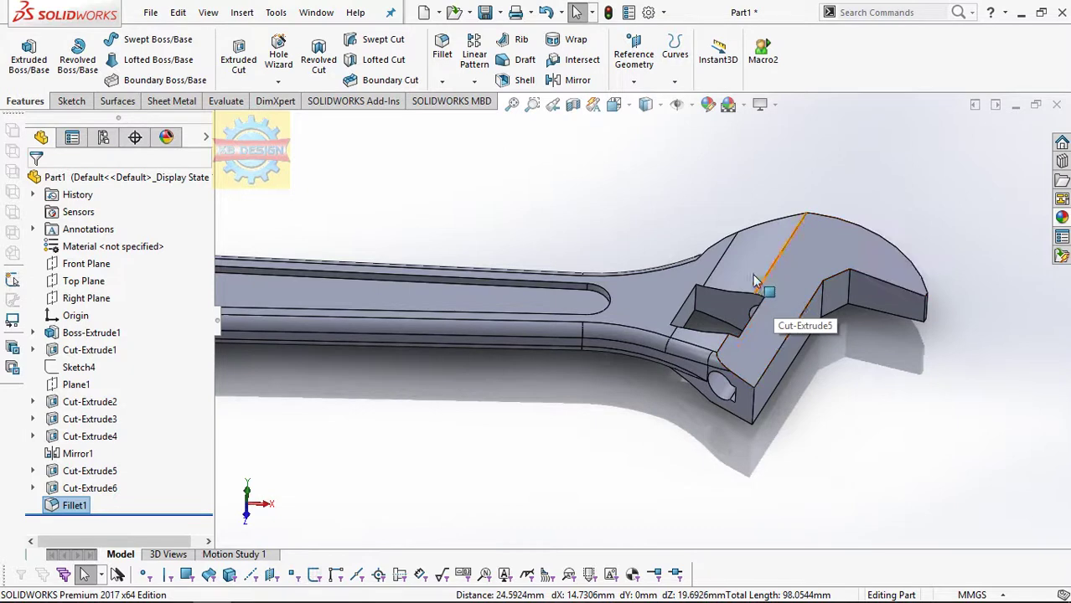
{"action": "middle_click_drag", "start_coordinate": [751, 286], "coordinate": [742, 299]}
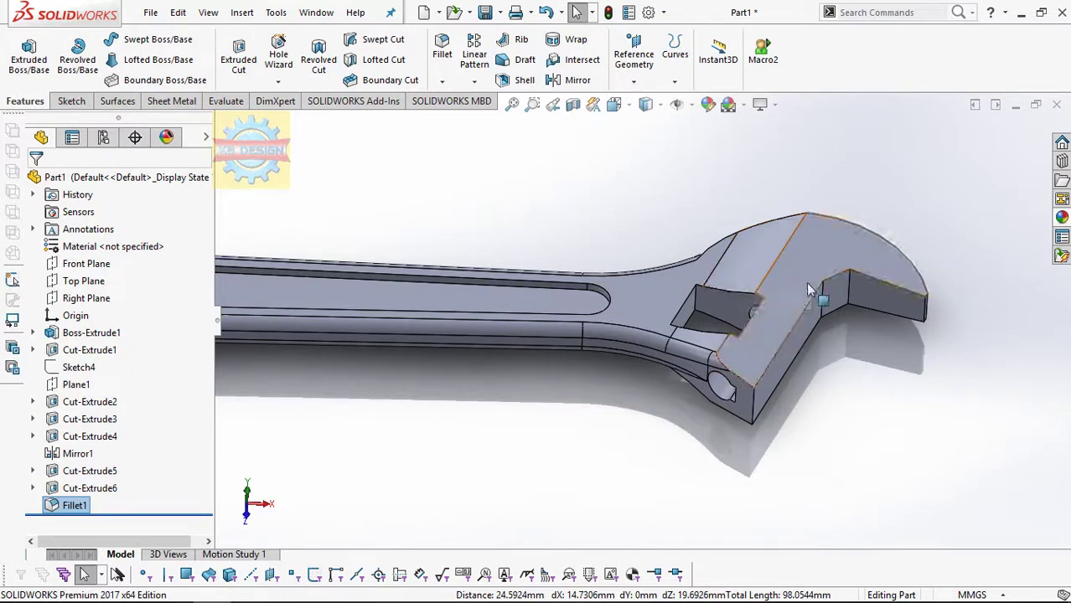
{"action": "left_click", "coordinate": [741, 299]}
{"action": "left_click", "coordinate": [760, 251]}
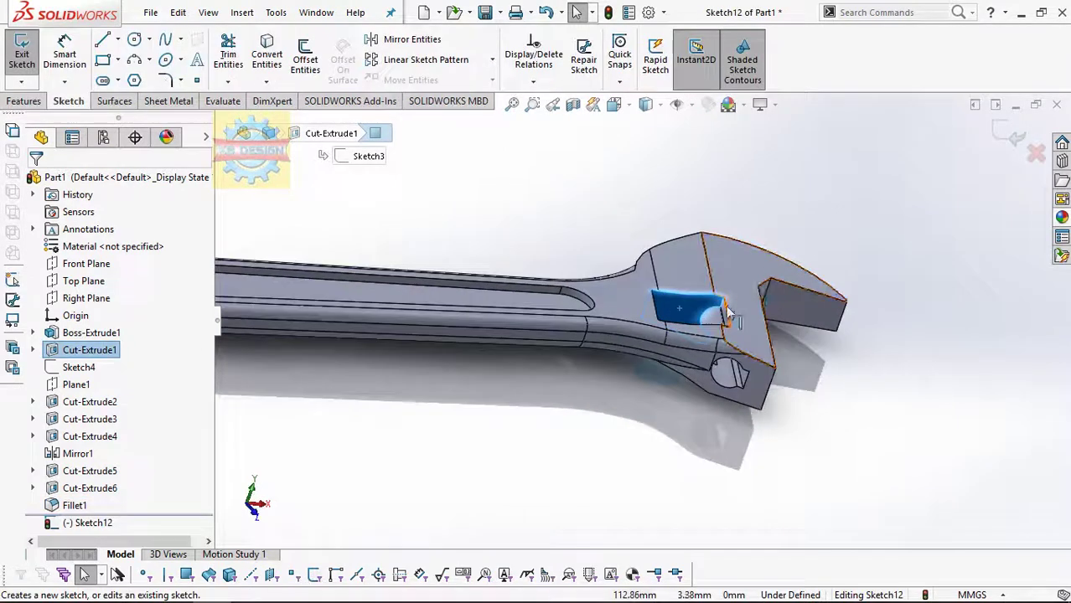
Switch to the Front view and draw a small circle left of the round hole.
{"action": "key", "text": "space"}
{"action": "left_click", "coordinate": [806, 335]}
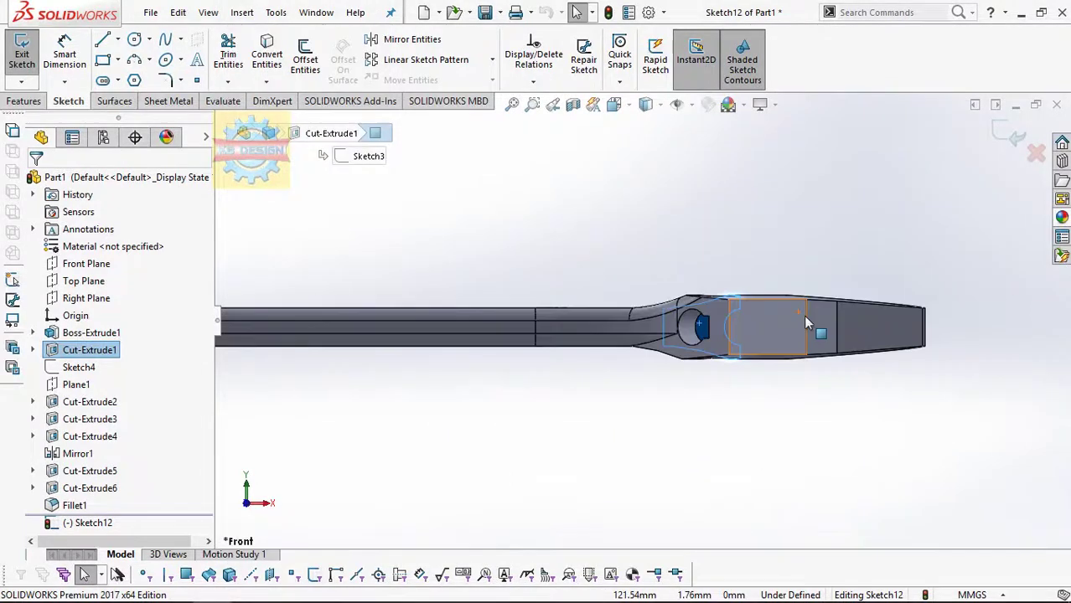
{"action": "scroll", "coordinate": [726, 323], "scroll_direction": "down", "scroll_amount": 3}
{"action": "mouse_move", "coordinate": [729, 327]}
{"action": "middle_mouse_down"}
{"action": "mouse_move", "coordinate": [551, 240]}
{"action": "mouse_move", "coordinate": [329, 194]}
{"action": "middle_mouse_up"}
{"action": "scroll", "coordinate": [553, 243], "scroll_direction": "up", "scroll_amount": 2}
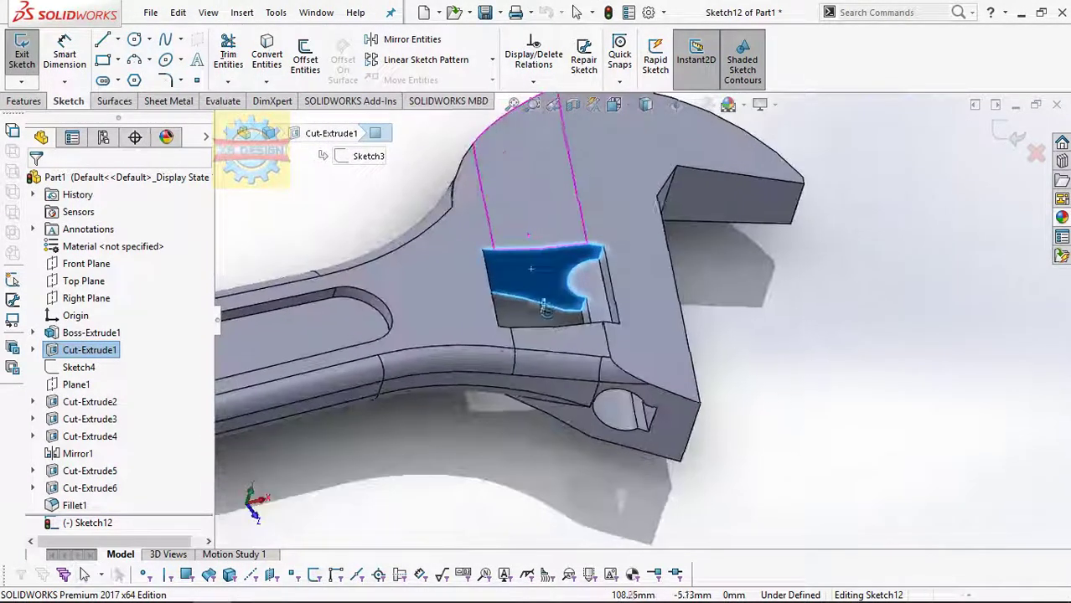
{"action": "key", "text": "space"}
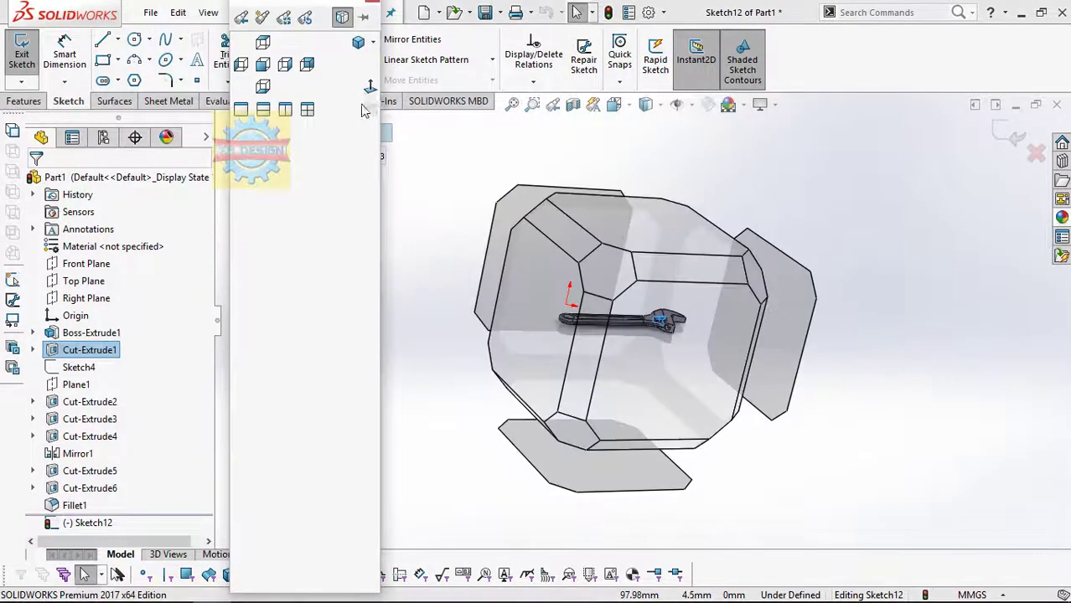
{"action": "left_click", "coordinate": [489, 160]}
{"action": "scroll", "coordinate": [695, 314], "scroll_direction": "down", "scroll_amount": 5}
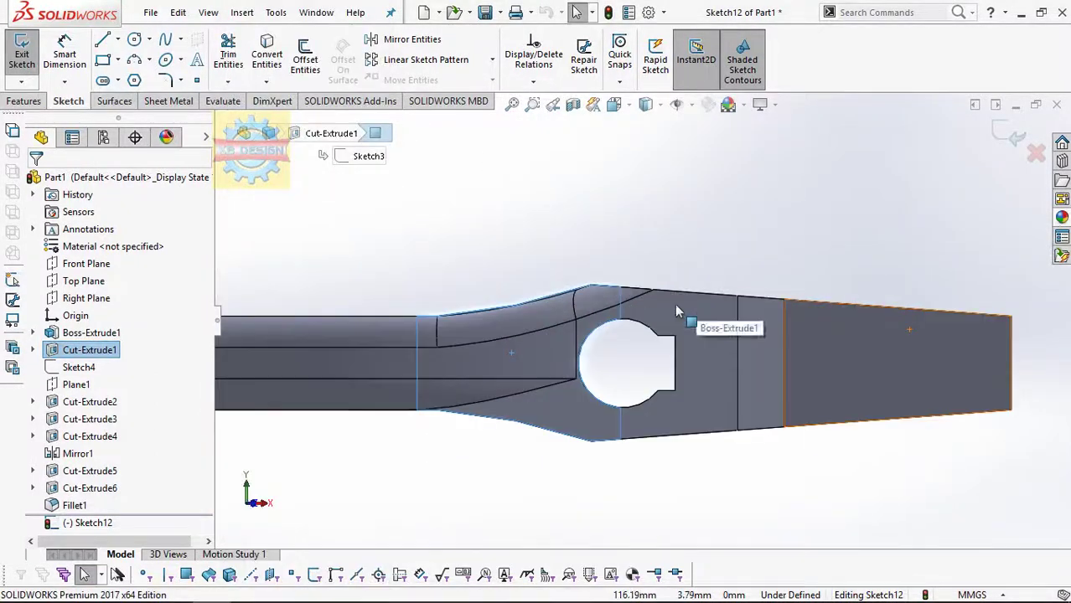
{"action": "left_click", "coordinate": [134, 39]}
{"action": "left_click_drag", "start_coordinate": [488, 364], "coordinate": [519, 356]}
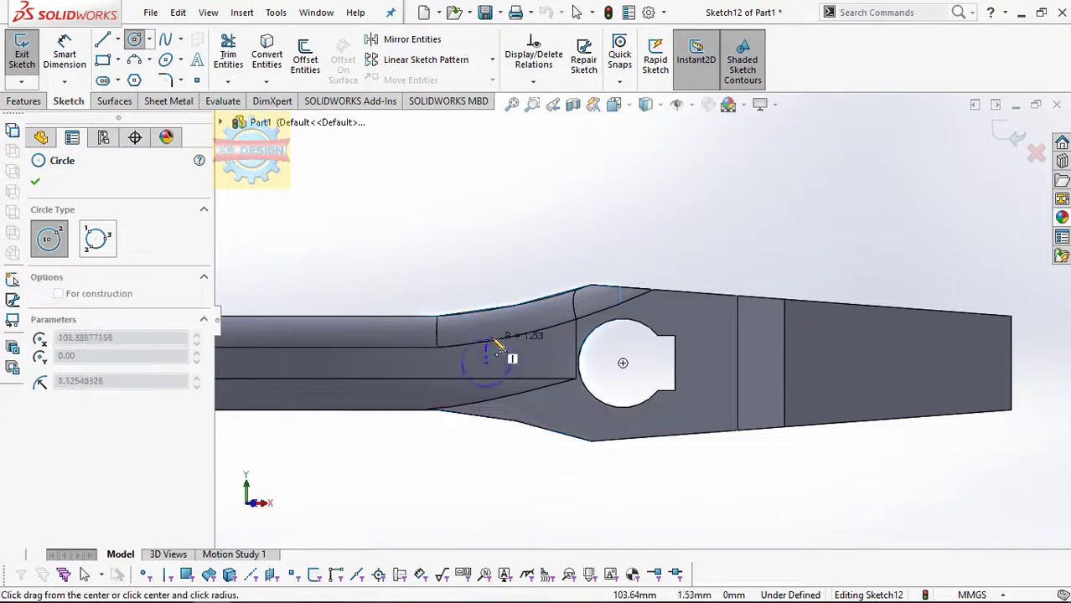
{"action": "right_click_drag", "start_coordinate": [519, 356], "coordinate": [676, 232]}
{"action": "left_click", "coordinate": [486, 364]}
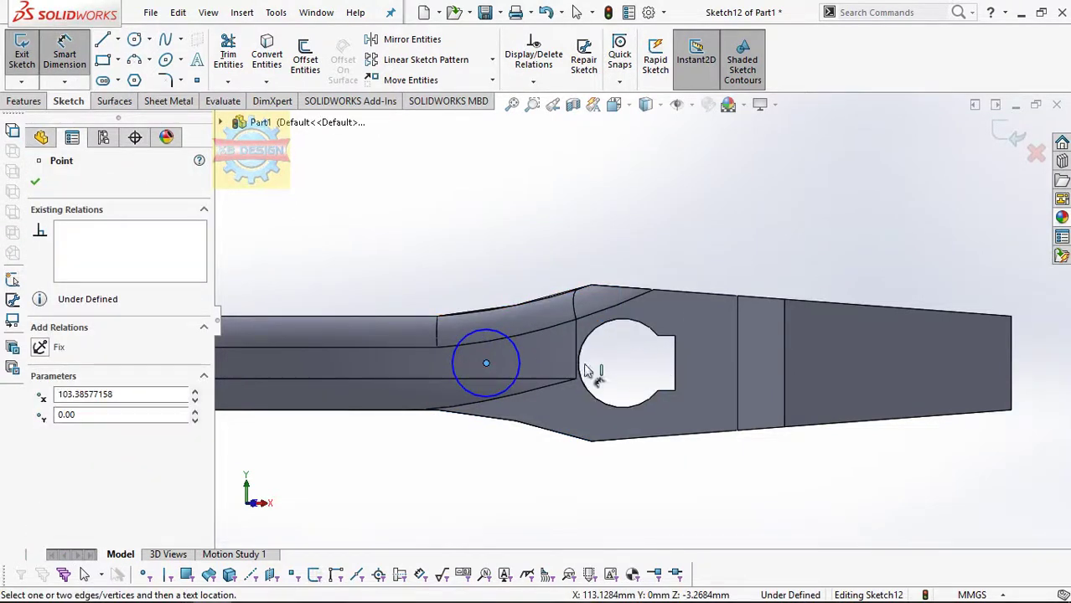
Draw a second circle centred on the round hole, sized to its edge.
{"action": "left_click", "coordinate": [133, 42]}
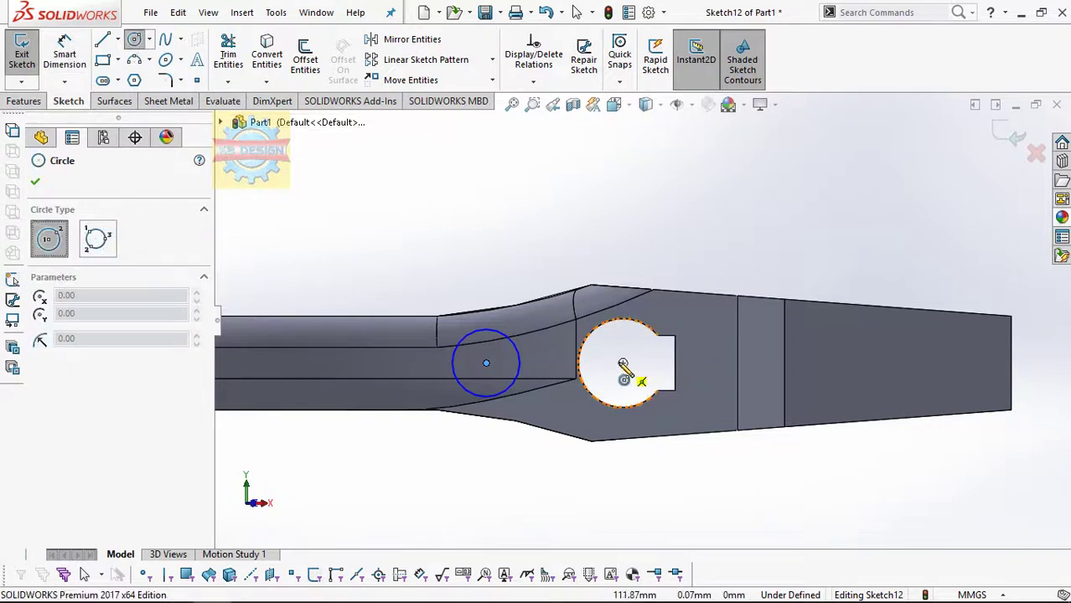
{"action": "left_click", "coordinate": [623, 363]}
{"action": "left_click", "coordinate": [658, 337]}
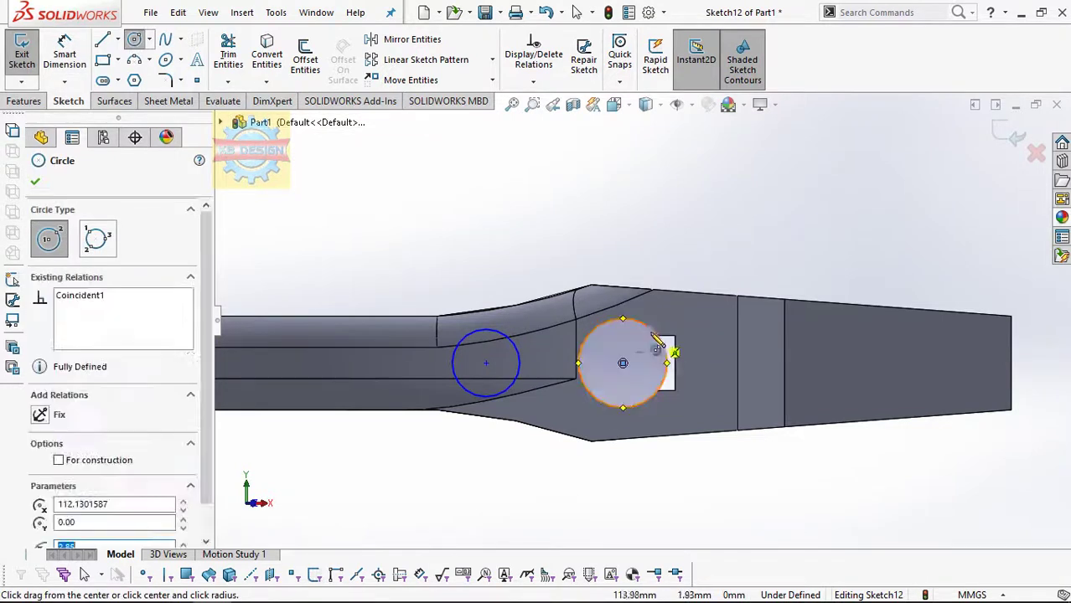
{"action": "key", "text": "Escape"}
{"action": "left_click", "coordinate": [579, 361]}
{"action": "key", "text": "Escape"}
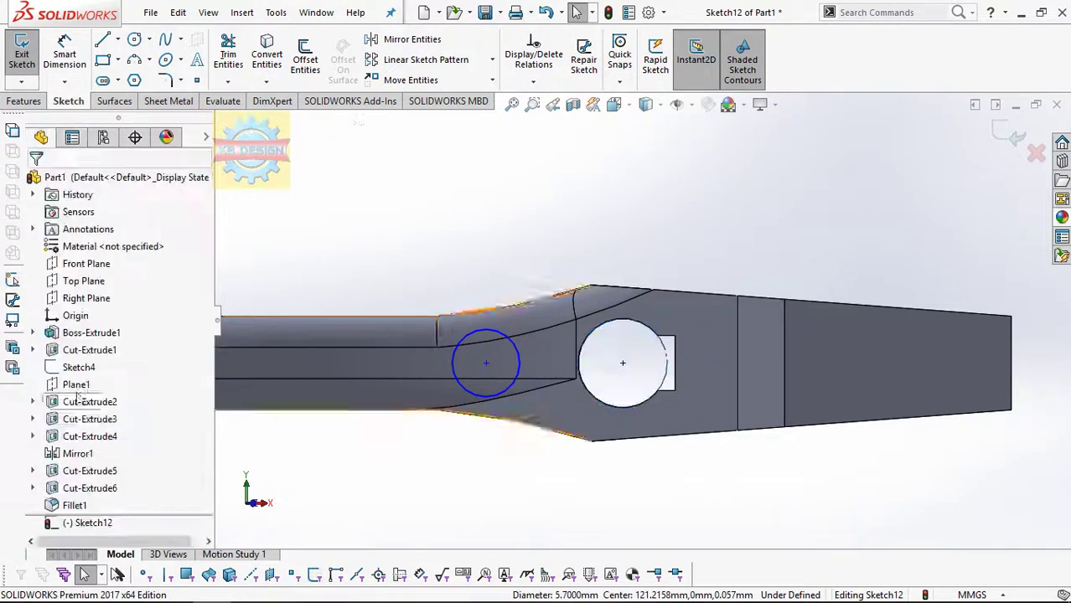
Dimension the circle centres 6.50 apart and the small circle's diameter to 3 mm.
{"action": "left_click", "coordinate": [622, 363]}
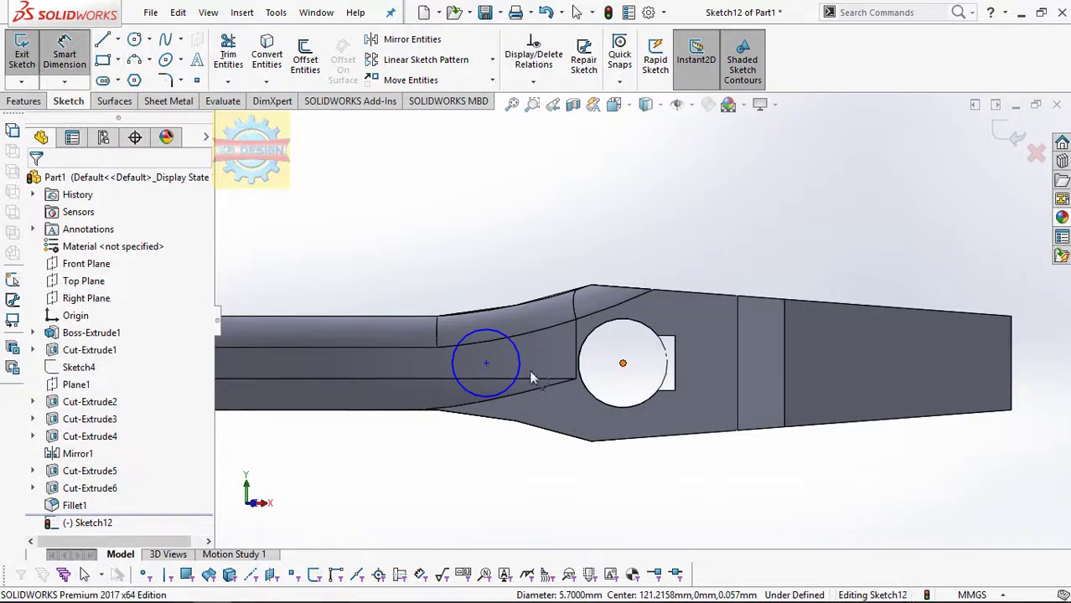
{"action": "left_click", "coordinate": [485, 363]}
{"action": "left_click", "coordinate": [526, 500]}
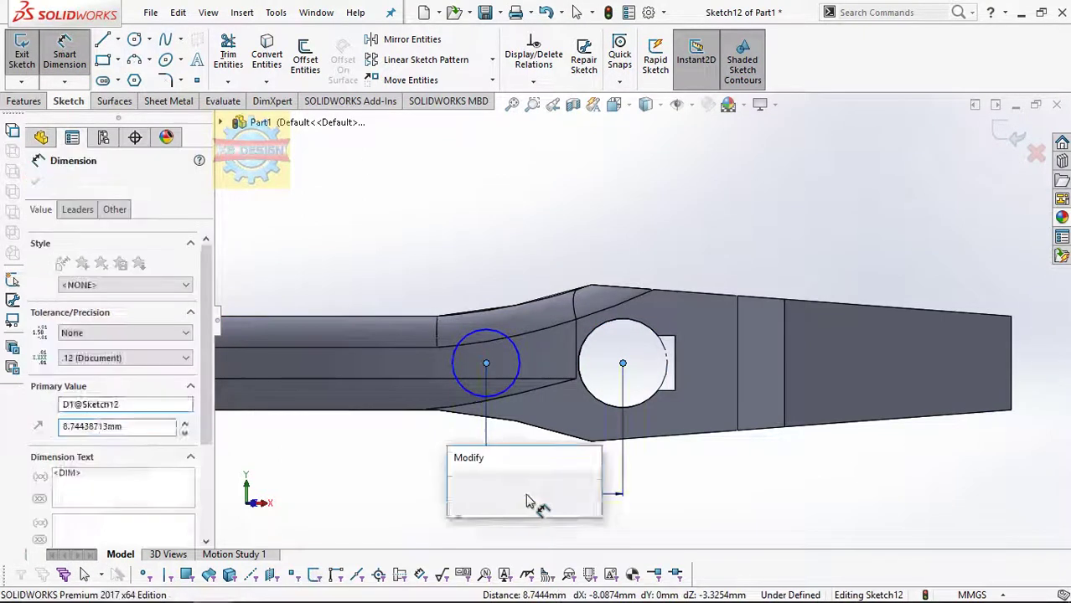
{"action": "type", "text": "6.5"}
{"action": "key", "text": "Return"}
{"action": "left_click", "coordinate": [550, 353]}
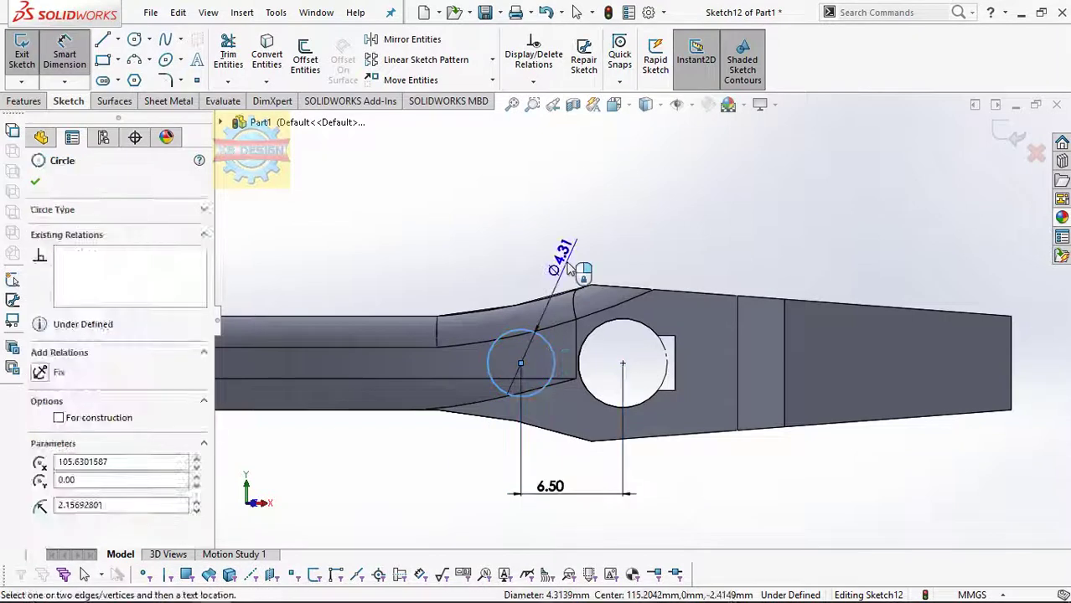
{"action": "left_click", "coordinate": [571, 265]}
{"action": "type", "text": "3"}
{"action": "key", "text": "Return"}
Extrude-cut the 3 mm circle 6 mm blind with Direction 2 Through All.
{"action": "middle_click_drag", "start_coordinate": [566, 267], "coordinate": [228, 265]}
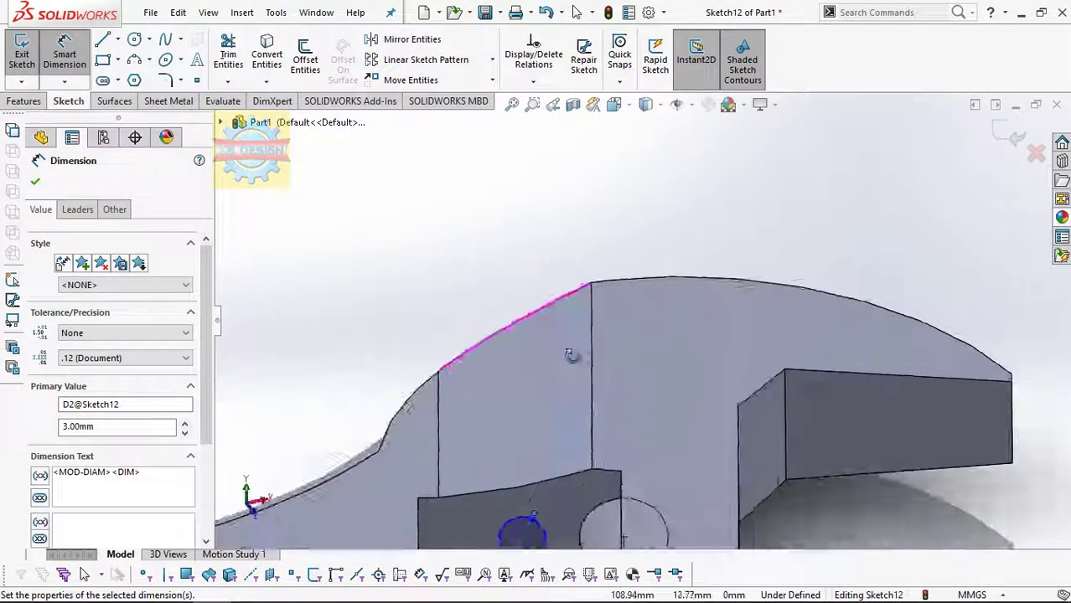
{"action": "left_click", "coordinate": [24, 101]}
{"action": "left_click", "coordinate": [238, 55]}
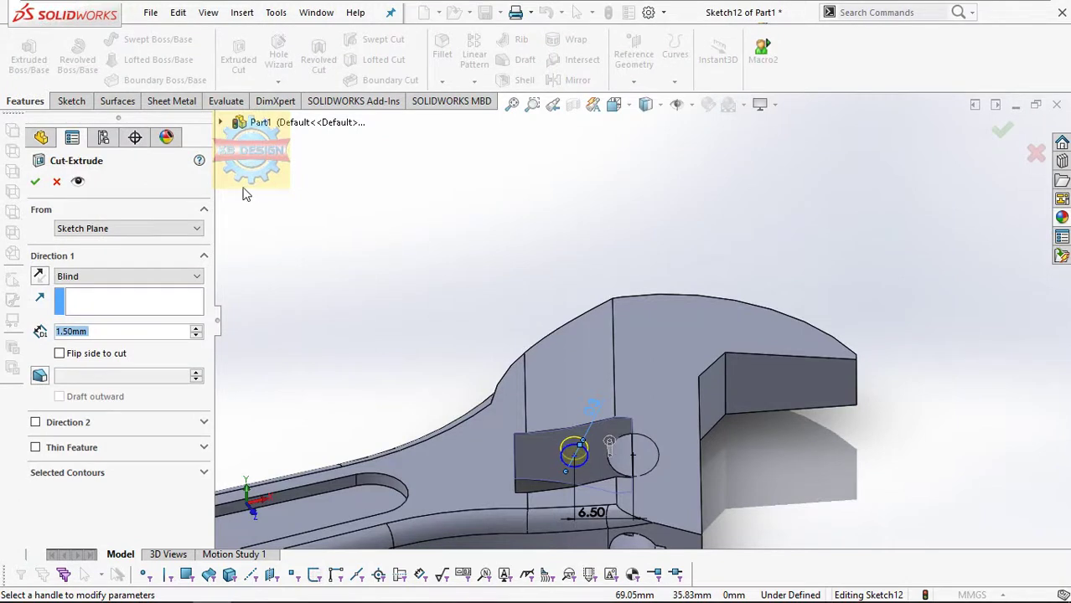
{"action": "type", "text": "6"}
{"action": "key", "text": "Return"}
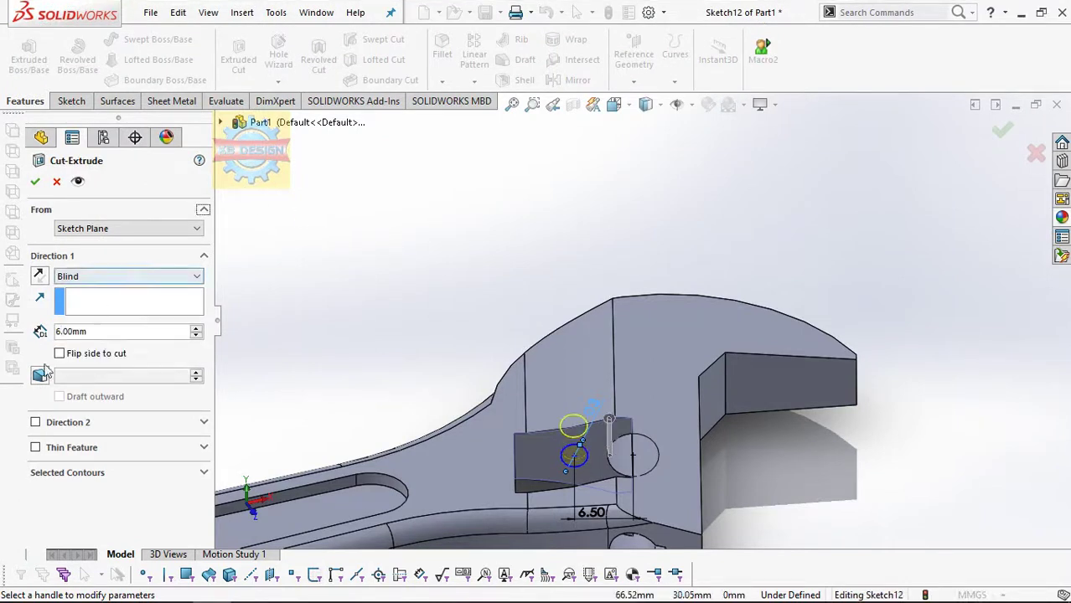
{"action": "left_click", "coordinate": [36, 422]}
{"action": "left_click", "coordinate": [88, 441]}
{"action": "left_click", "coordinate": [92, 465]}
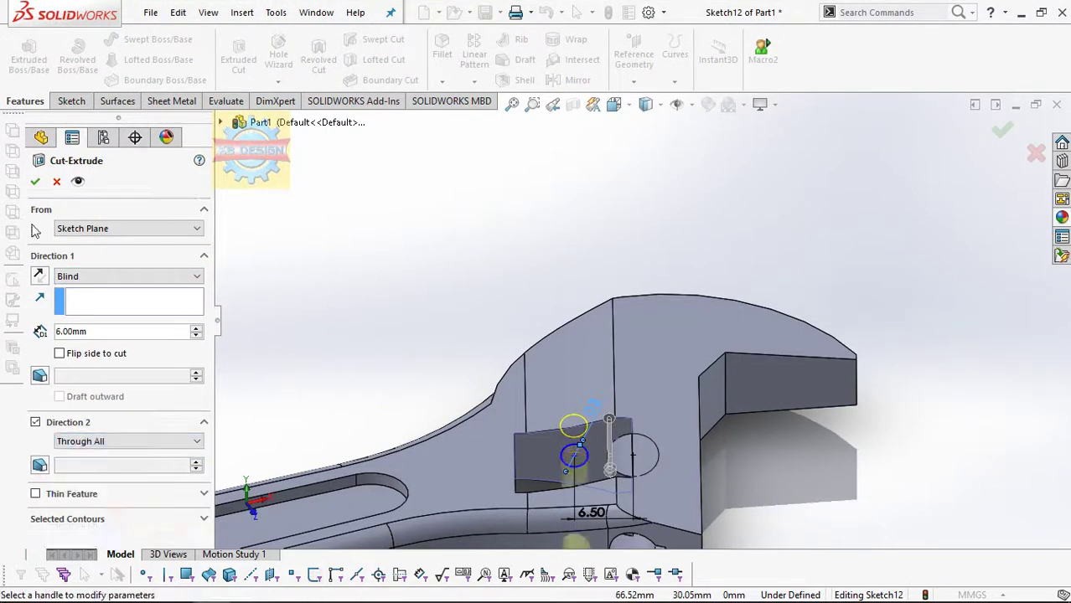
{"action": "left_click", "coordinate": [36, 181]}
{"action": "mouse_move", "coordinate": [490, 285]}
{"action": "middle_mouse_down"}
{"action": "mouse_move", "coordinate": [427, 348]}
{"action": "mouse_move", "coordinate": [507, 220]}
{"action": "middle_mouse_up"}
Section the wrench along the Front Plane, then turn the section view off.
{"action": "scroll", "coordinate": [459, 258], "scroll_direction": "up", "scroll_amount": 5}
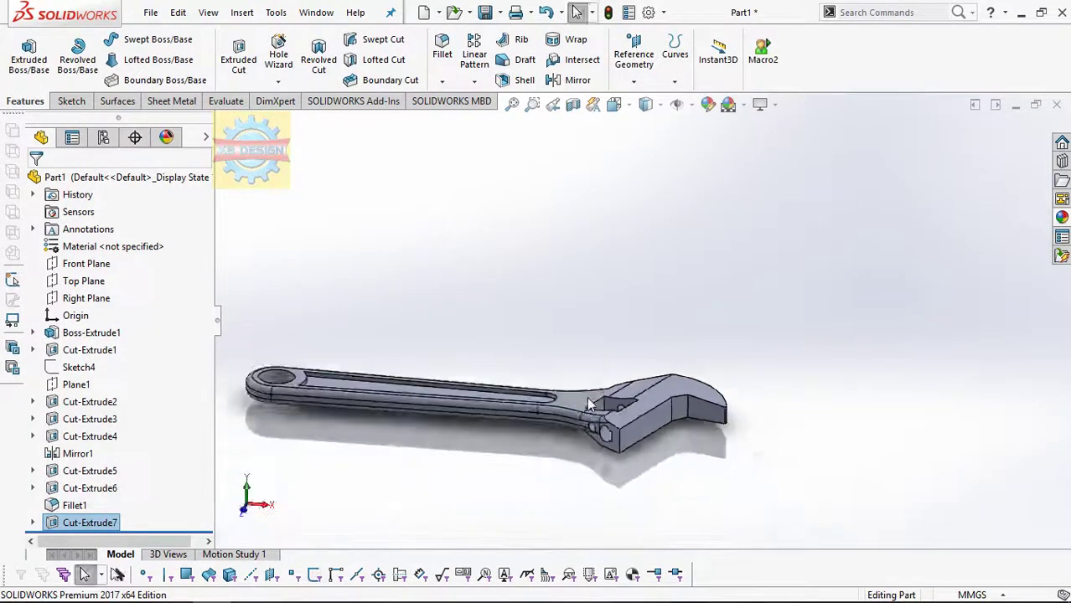
{"action": "scroll", "coordinate": [658, 414], "scroll_direction": "down", "scroll_amount": 3}
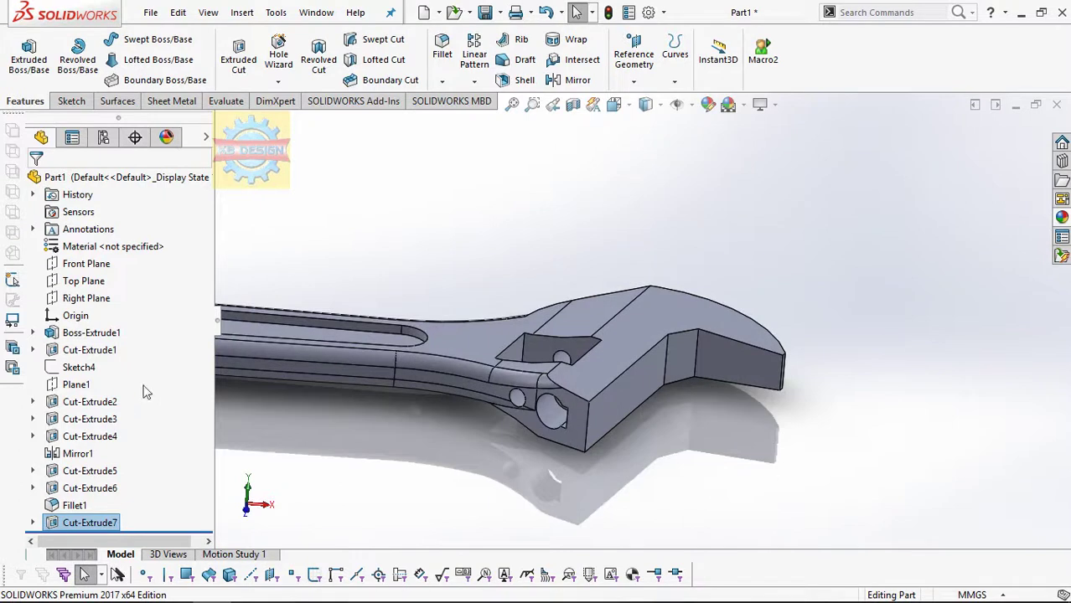
{"action": "left_click", "coordinate": [87, 264]}
{"action": "left_click", "coordinate": [572, 103]}
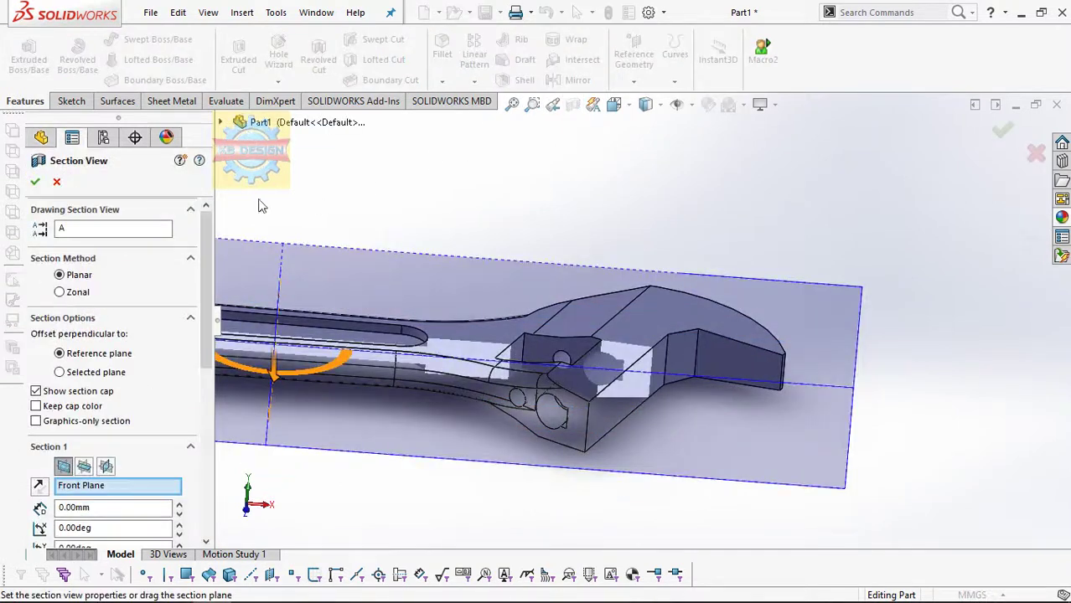
{"action": "left_click", "coordinate": [36, 183]}
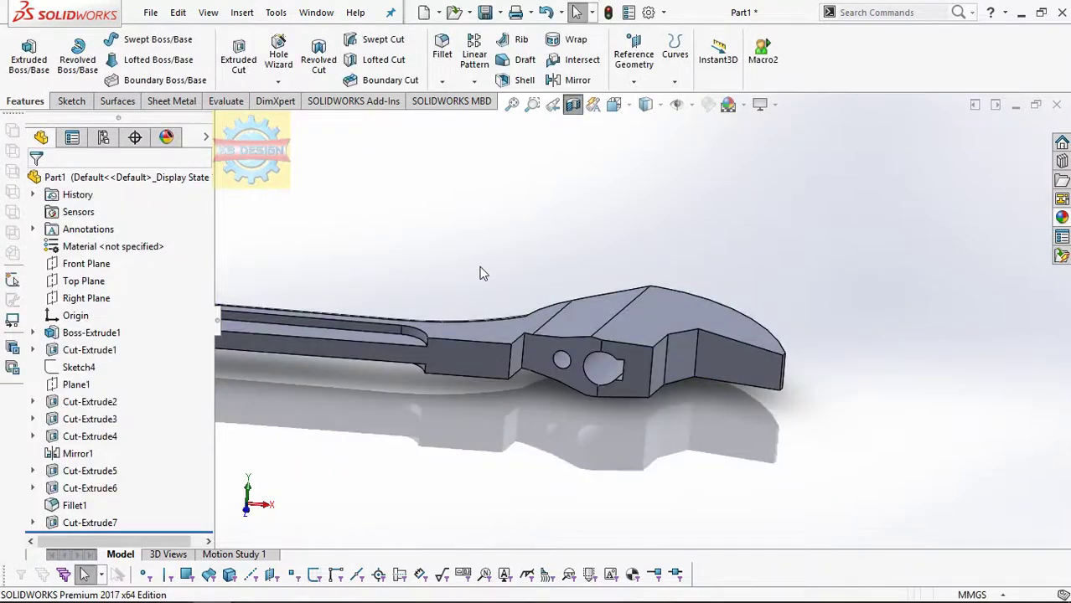
{"action": "left_click", "coordinate": [573, 106]}
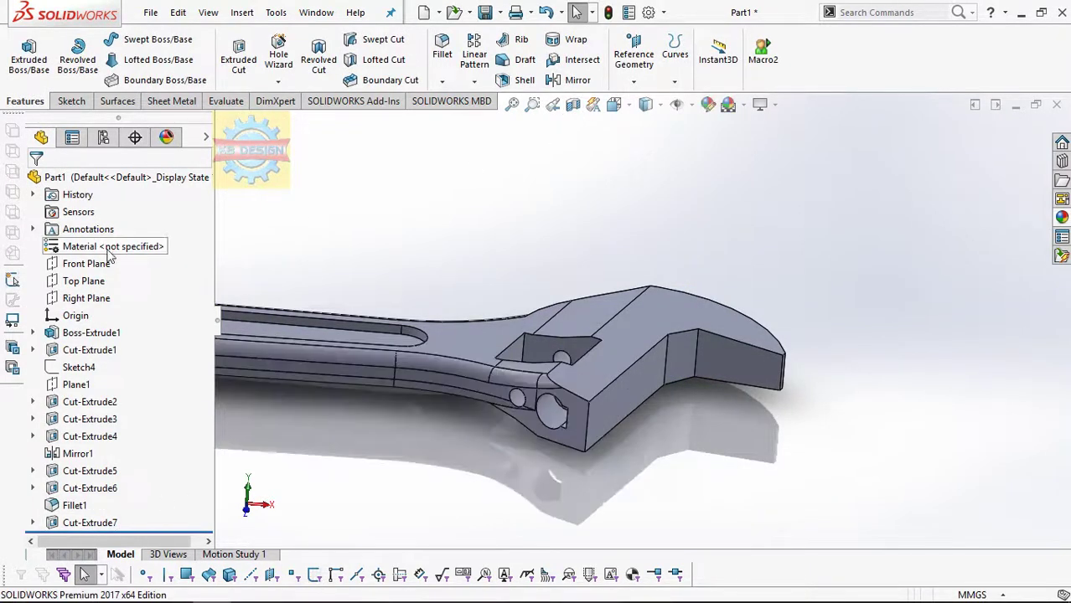
Section the wrench along the Top Plane and apply the cut, viewing it from above.
{"action": "left_click", "coordinate": [92, 298]}
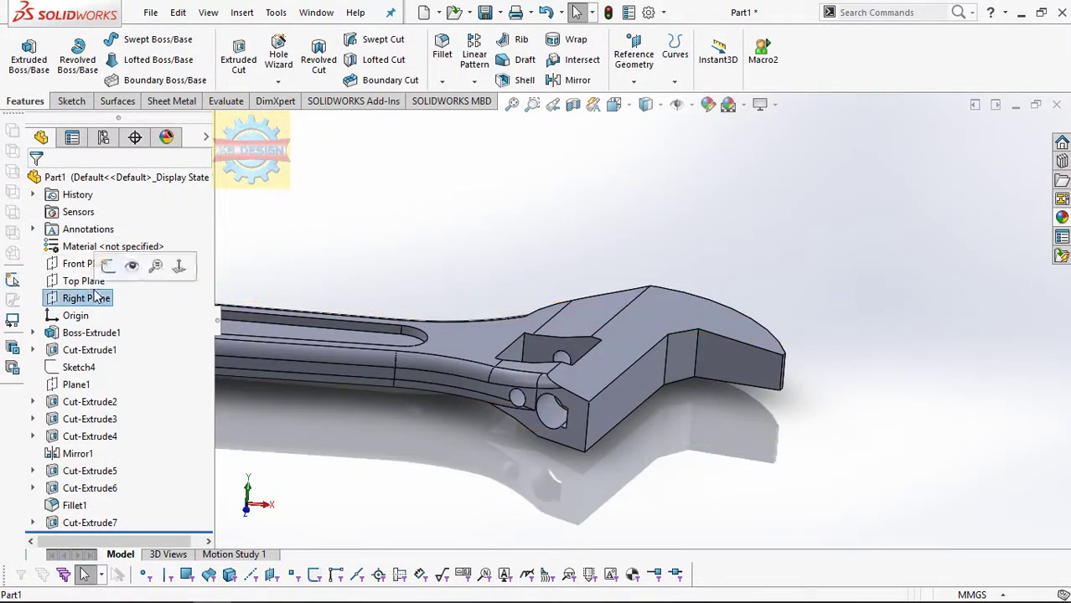
{"action": "left_click", "coordinate": [103, 284]}
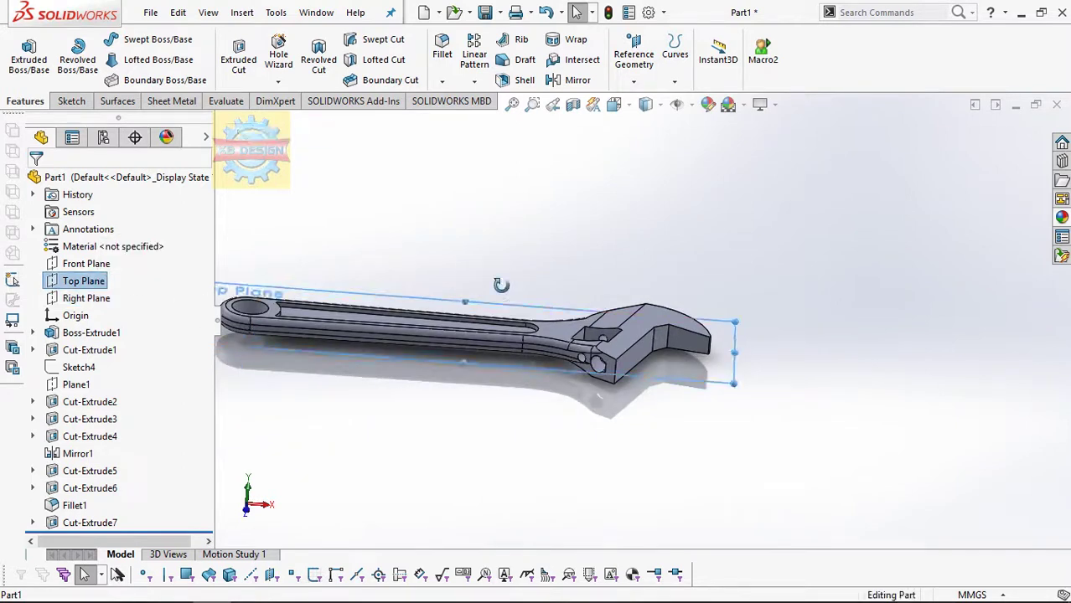
{"action": "middle_click_drag", "start_coordinate": [502, 283], "coordinate": [610, 159]}
{"action": "left_click", "coordinate": [573, 103]}
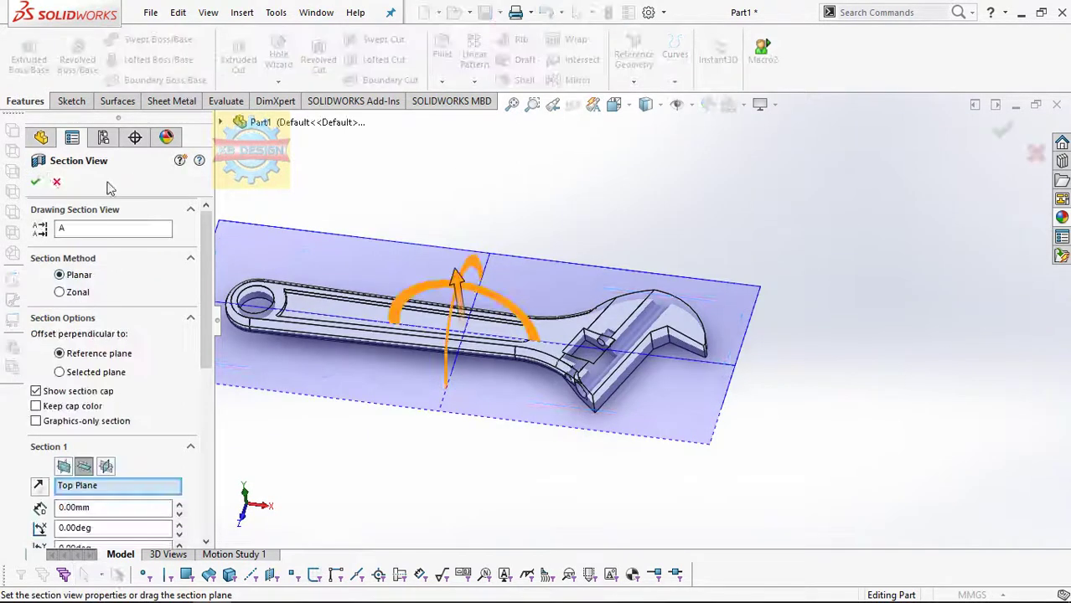
{"action": "left_click", "coordinate": [33, 178]}
{"action": "left_click", "coordinate": [99, 285]}
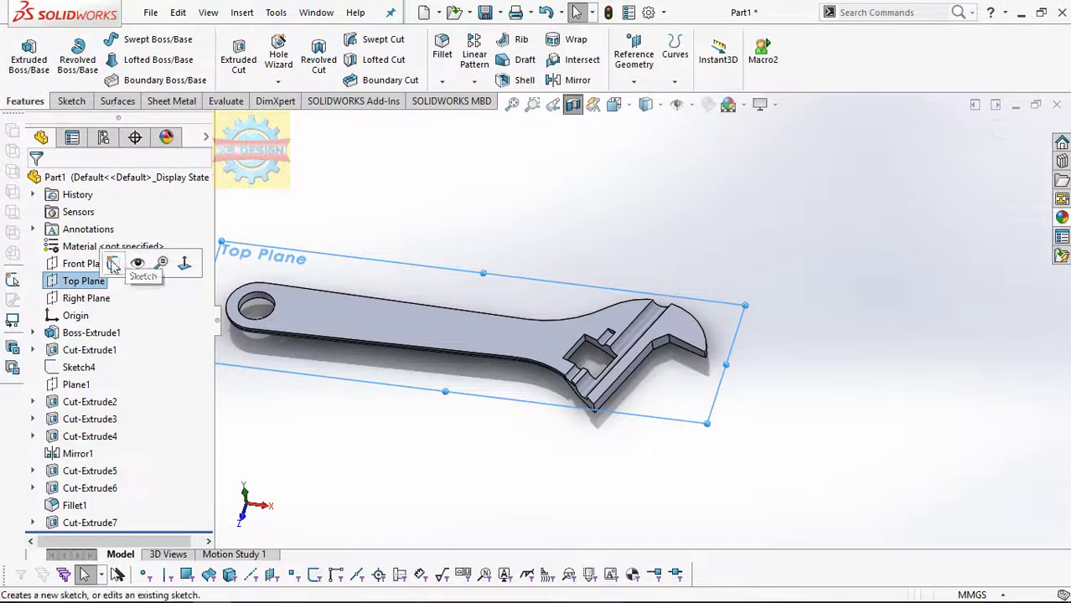
Start a Top Plane sketch on the jaw's top face and briefly try the Line tool.
{"action": "left_click", "coordinate": [139, 261]}
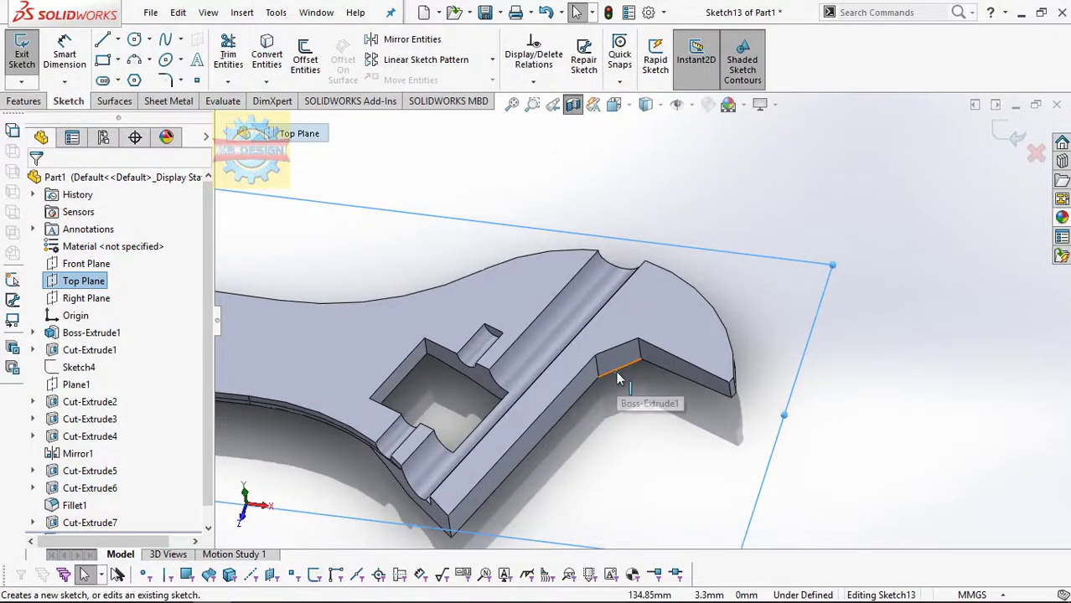
{"action": "left_click", "coordinate": [587, 358]}
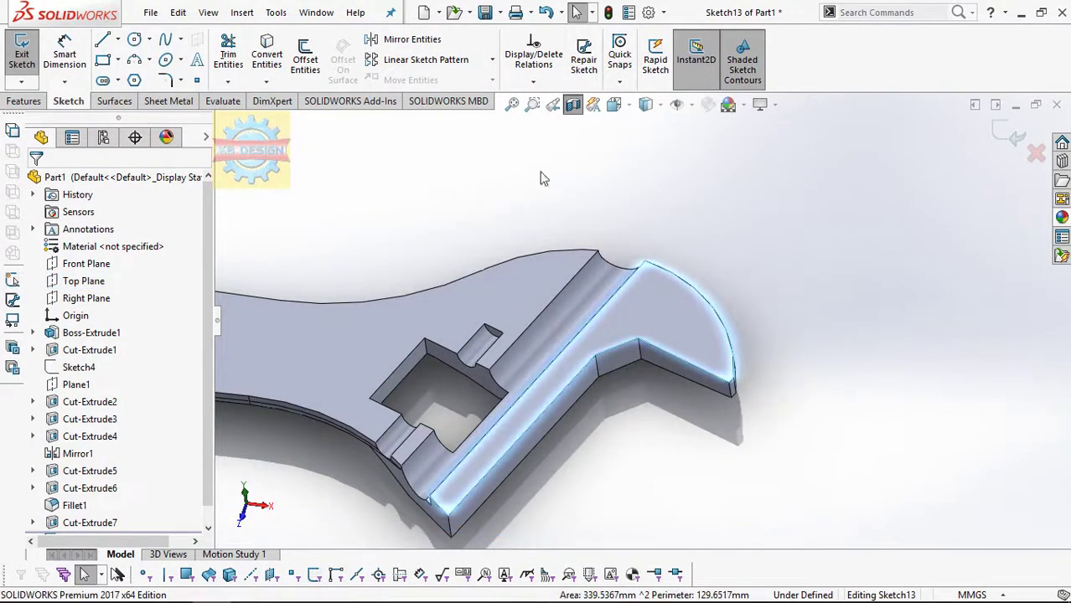
{"action": "left_click", "coordinate": [102, 40]}
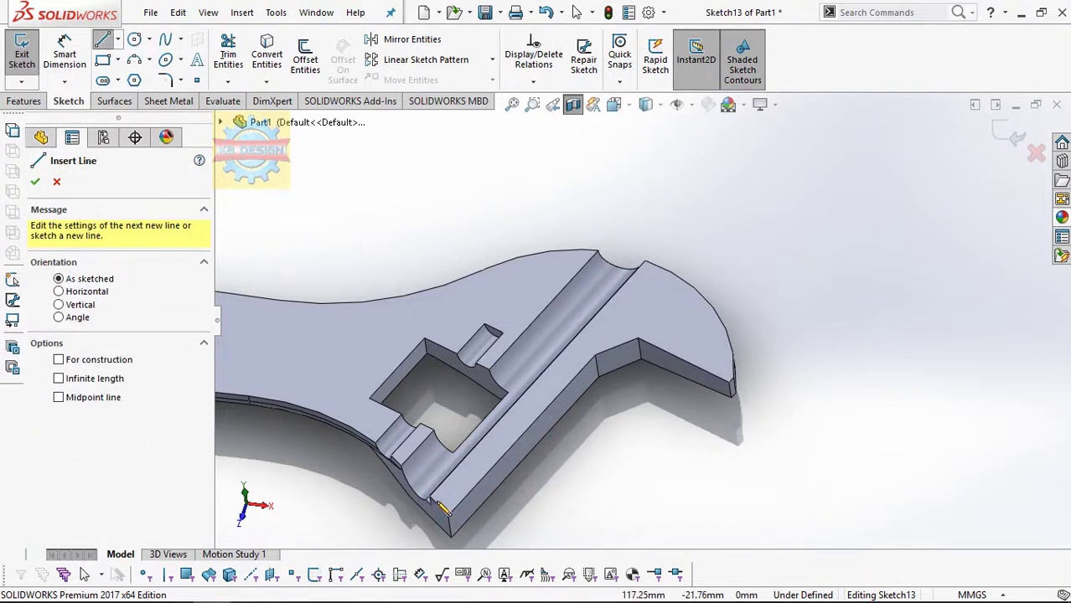
{"action": "key", "text": "Escape"}
Try converting the jaw top face's edges, cancel it, and exit the sketch unchanged.
{"action": "left_click", "coordinate": [459, 486]}
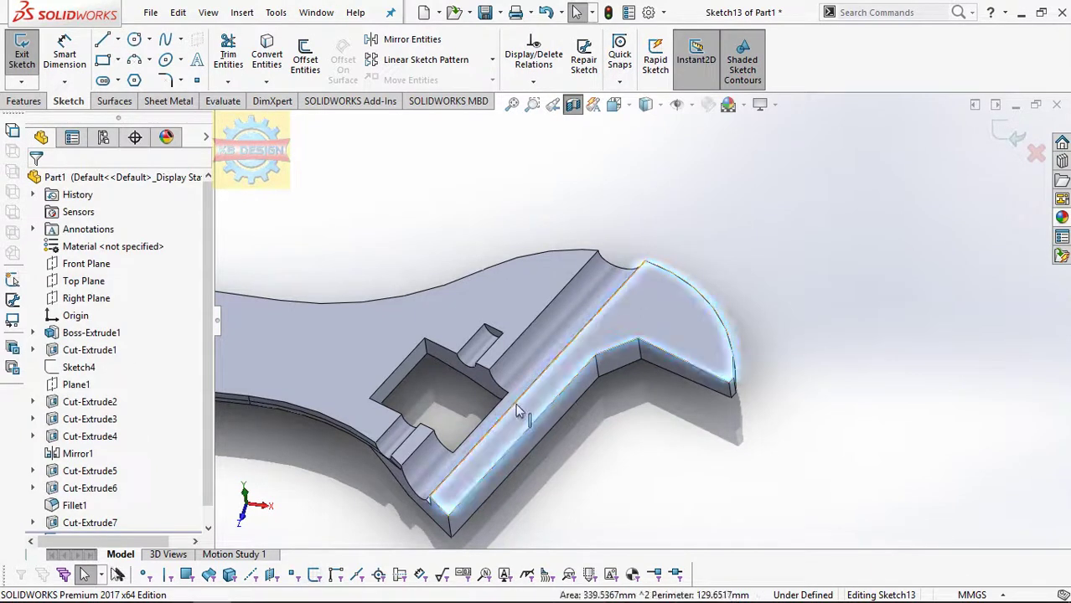
{"action": "left_click", "coordinate": [266, 55]}
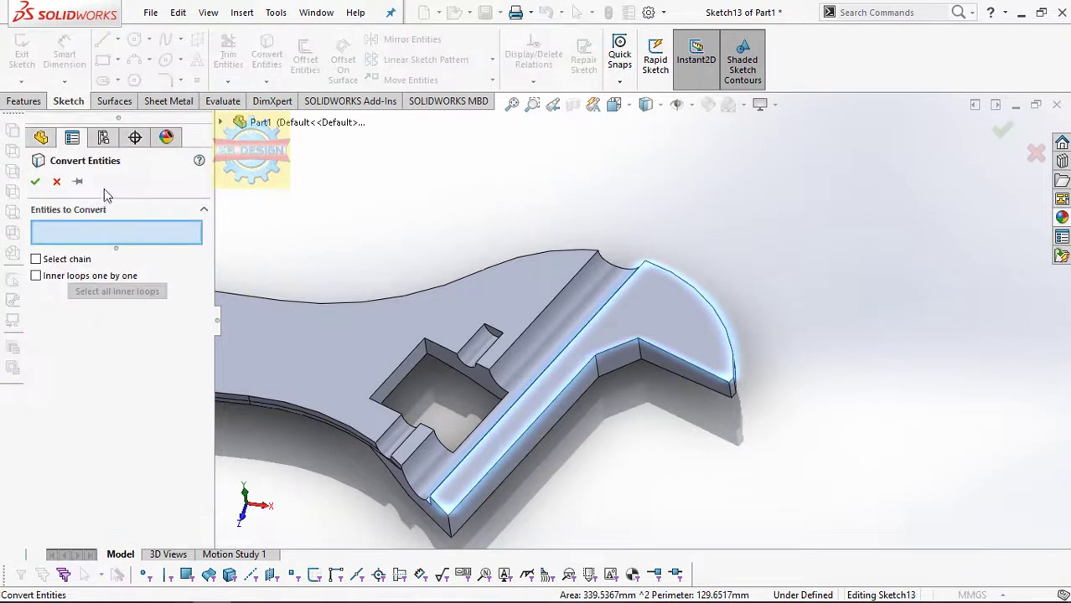
{"action": "middle_click_drag", "start_coordinate": [577, 366], "coordinate": [581, 389]}
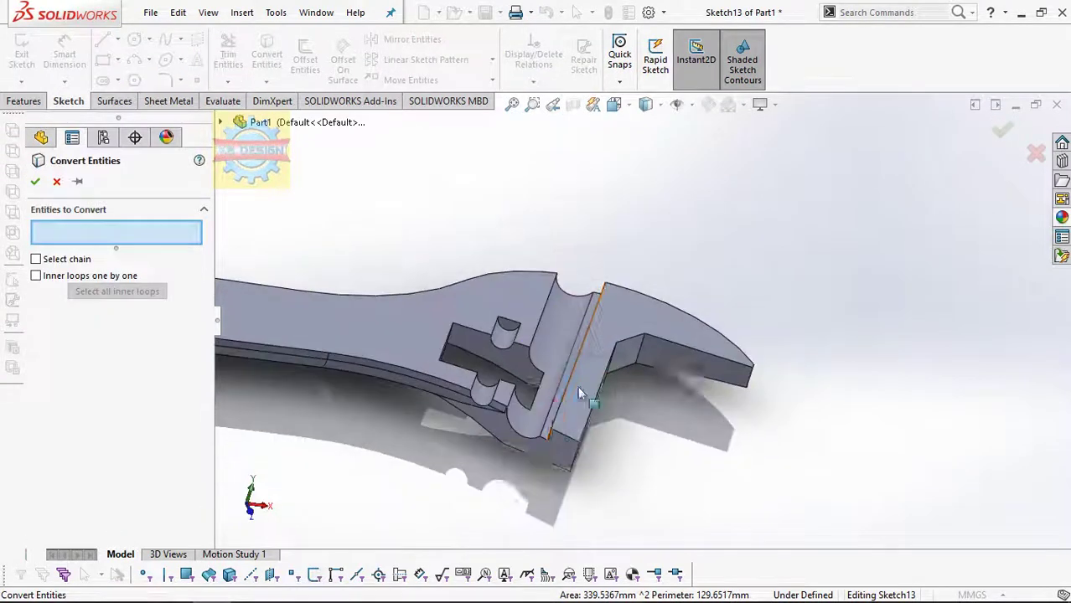
{"action": "left_click", "coordinate": [469, 377]}
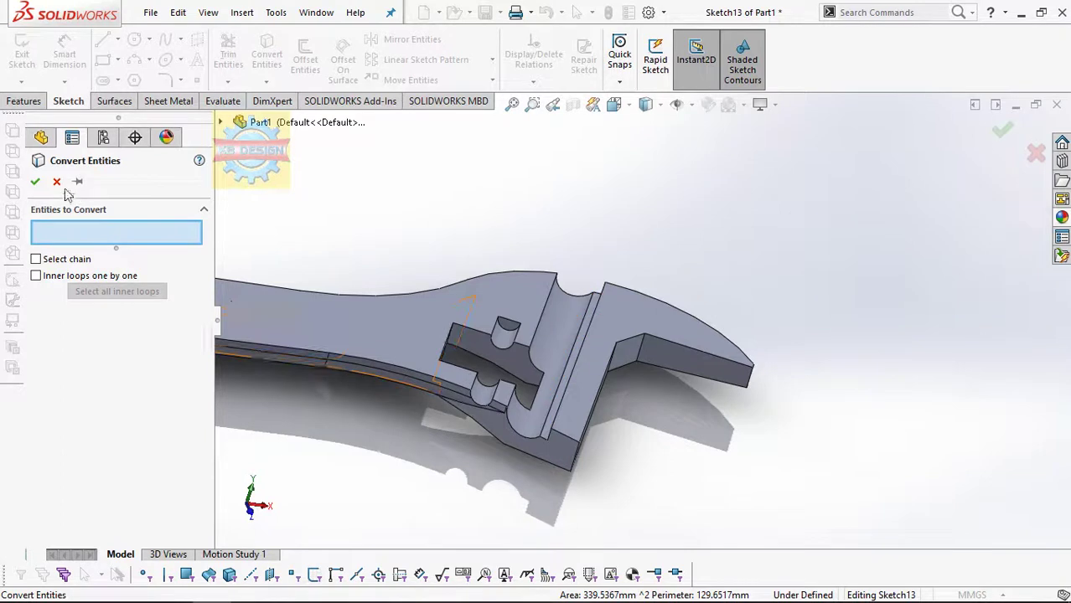
{"action": "left_click", "coordinate": [35, 181]}
{"action": "left_click", "coordinate": [26, 67]}
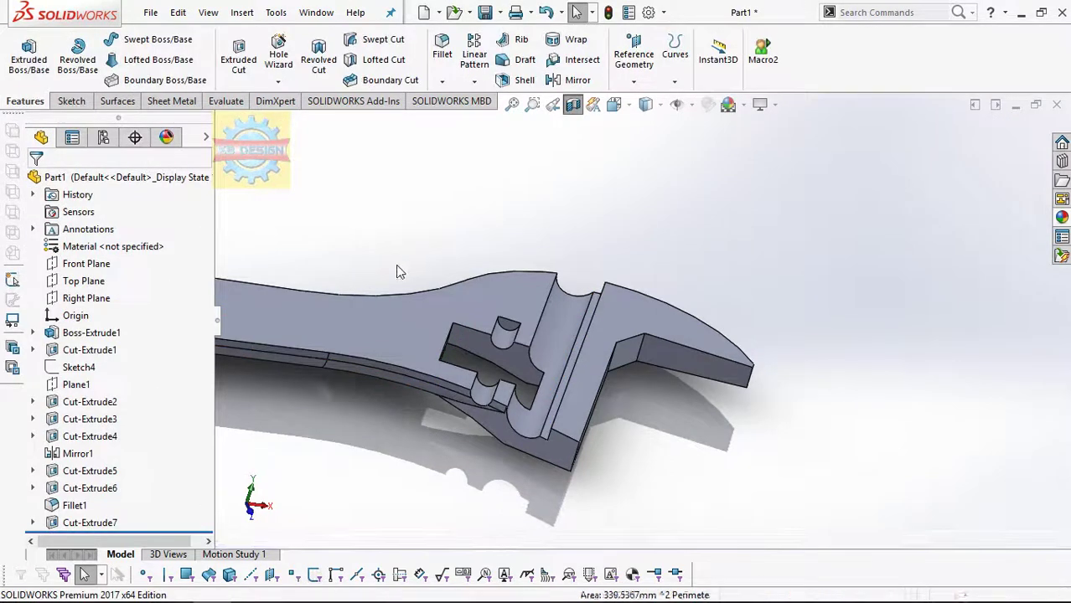
Turn the section cut off, start a Top Plane sketch, and toggle the section back on.
{"action": "left_click", "coordinate": [572, 104]}
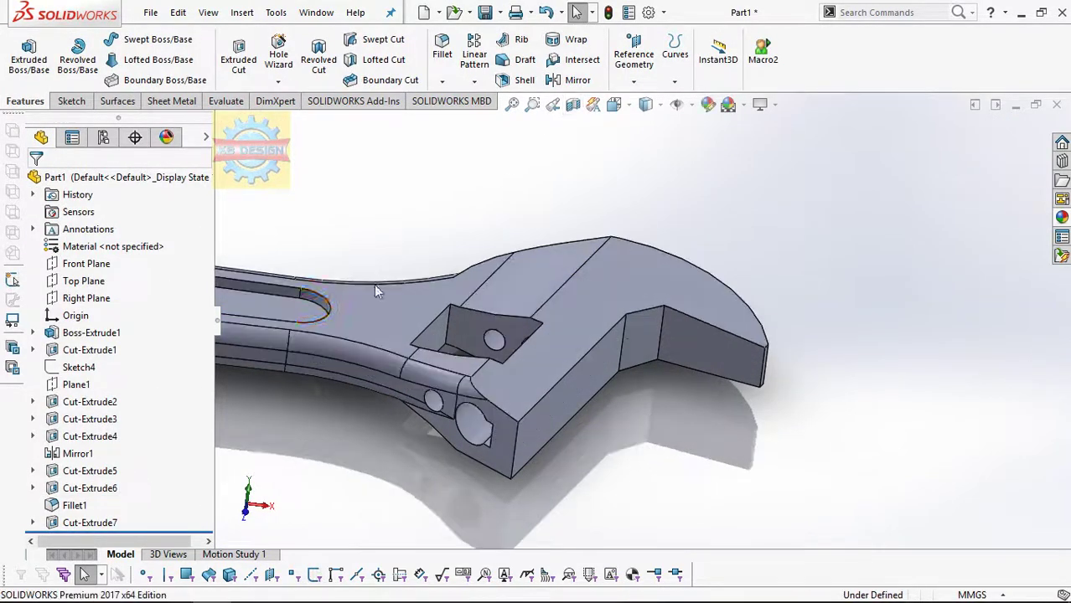
{"action": "left_click", "coordinate": [80, 281]}
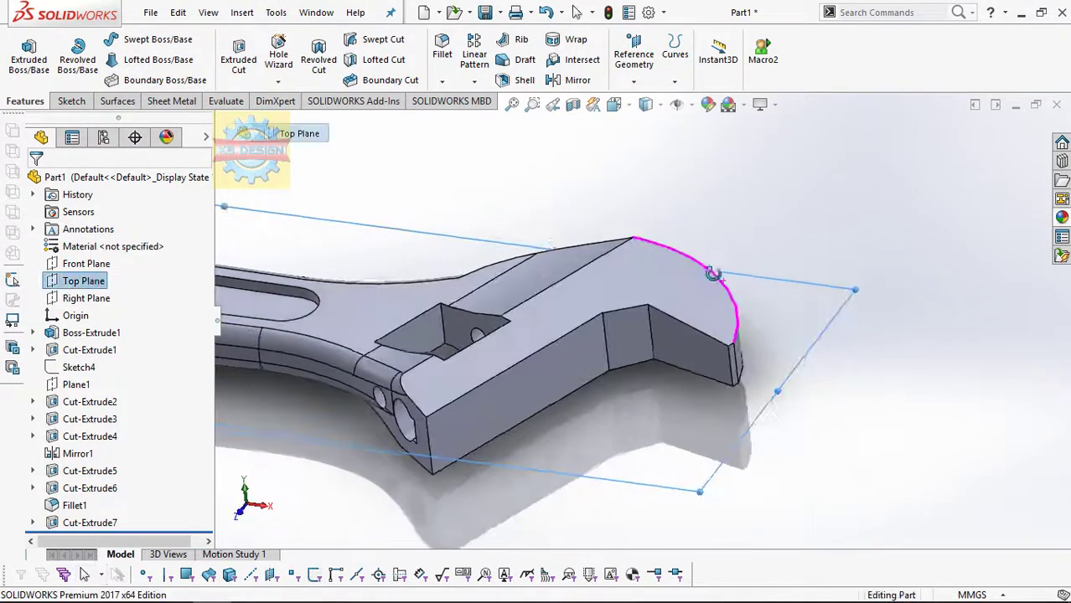
{"action": "left_click", "coordinate": [71, 100]}
{"action": "left_click", "coordinate": [21, 52]}
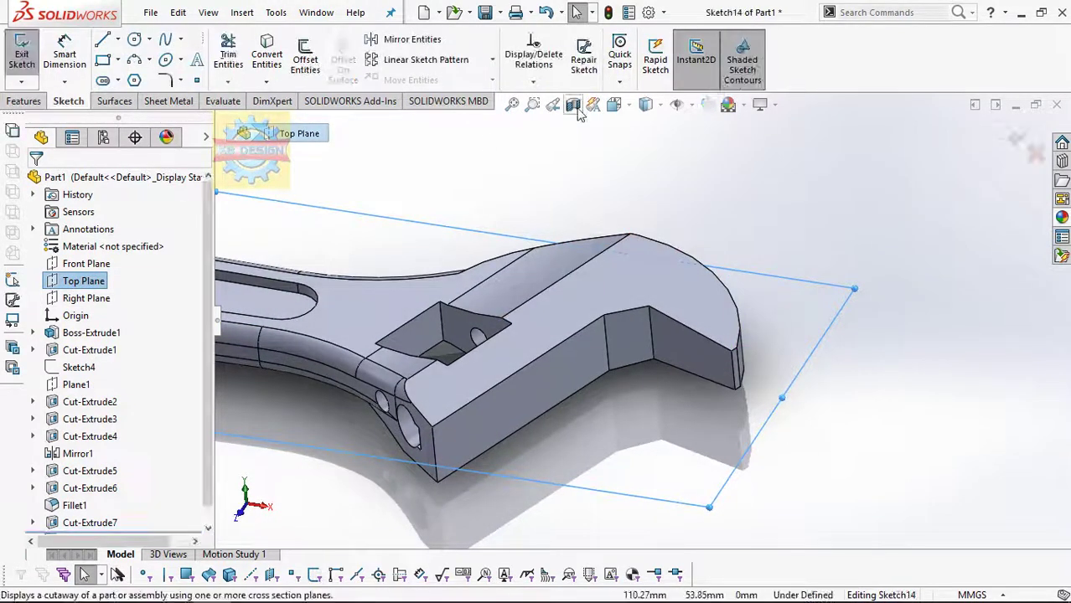
{"action": "left_click", "coordinate": [572, 103]}
{"action": "left_click", "coordinate": [35, 182]}
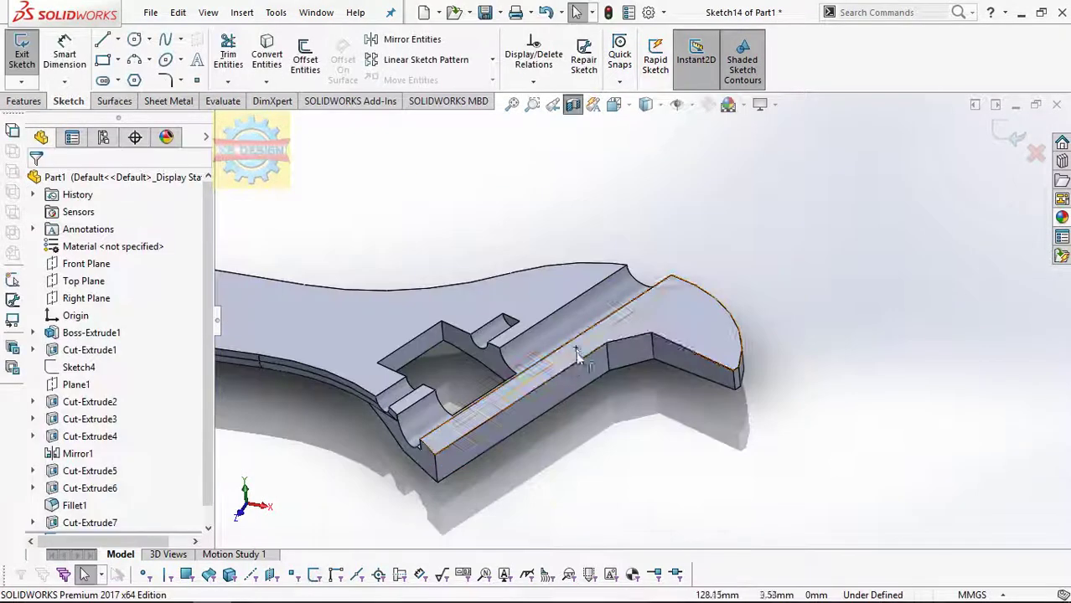
Try converting the jaw rail face's edges, cancel, and exit the sketch.
{"action": "left_click", "coordinate": [573, 362]}
{"action": "left_click", "coordinate": [266, 57]}
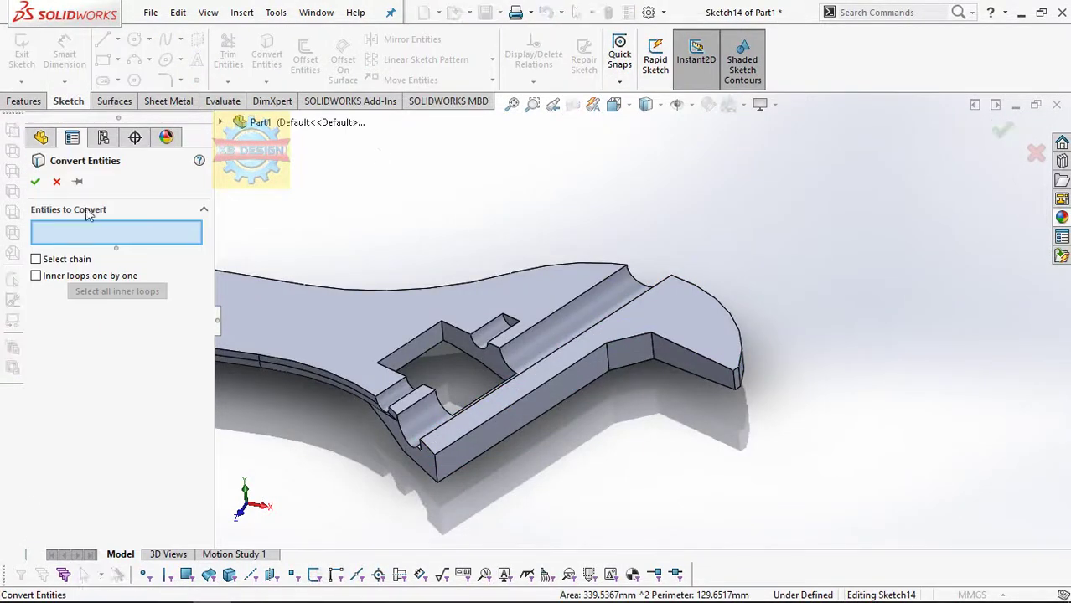
{"action": "left_click", "coordinate": [52, 184]}
{"action": "middle_click_drag", "start_coordinate": [438, 201], "coordinate": [465, 184]}
{"action": "left_click", "coordinate": [22, 52]}
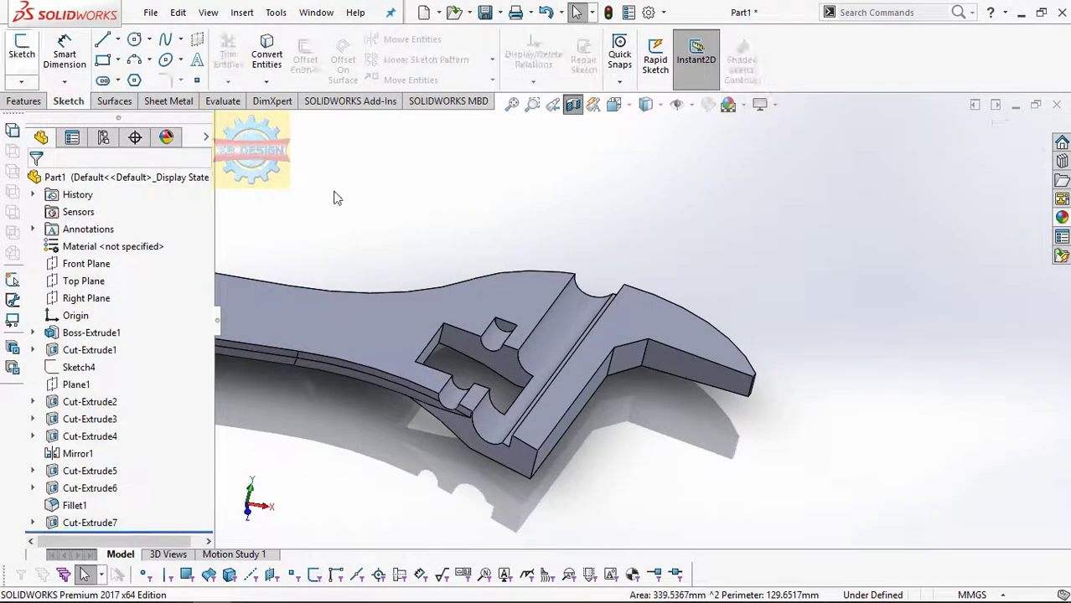
{"action": "mouse_move", "coordinate": [620, 222]}
{"action": "middle_mouse_down"}
{"action": "mouse_move", "coordinate": [622, 189]}
{"action": "mouse_move", "coordinate": [608, 248]}
{"action": "middle_mouse_up"}
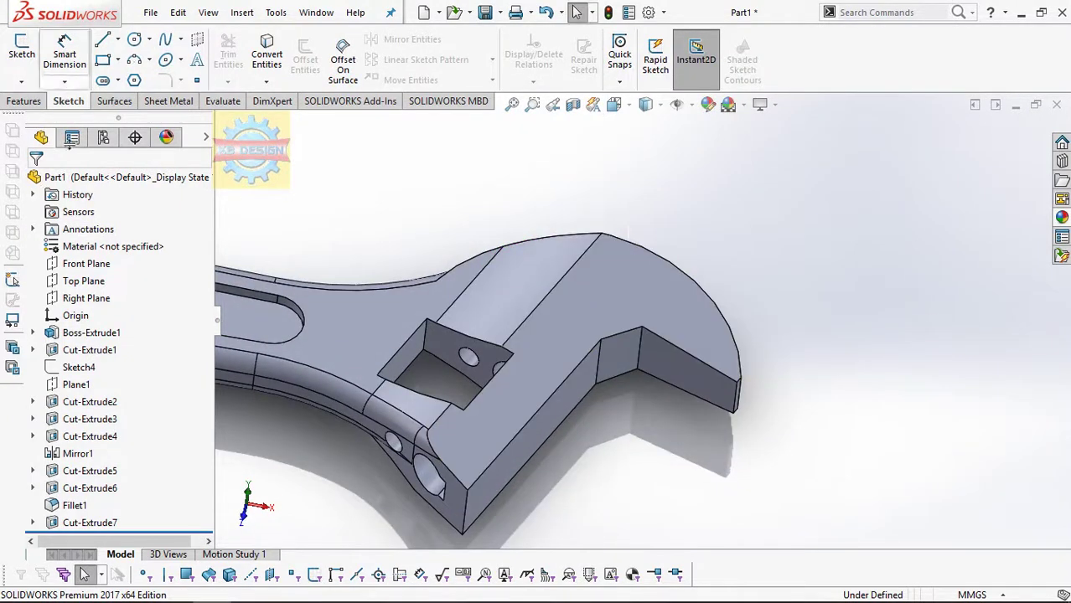
Start a Top Plane sketch, try the section offset options, then cancel the section view.
{"action": "left_click", "coordinate": [80, 281]}
{"action": "left_click", "coordinate": [94, 258]}
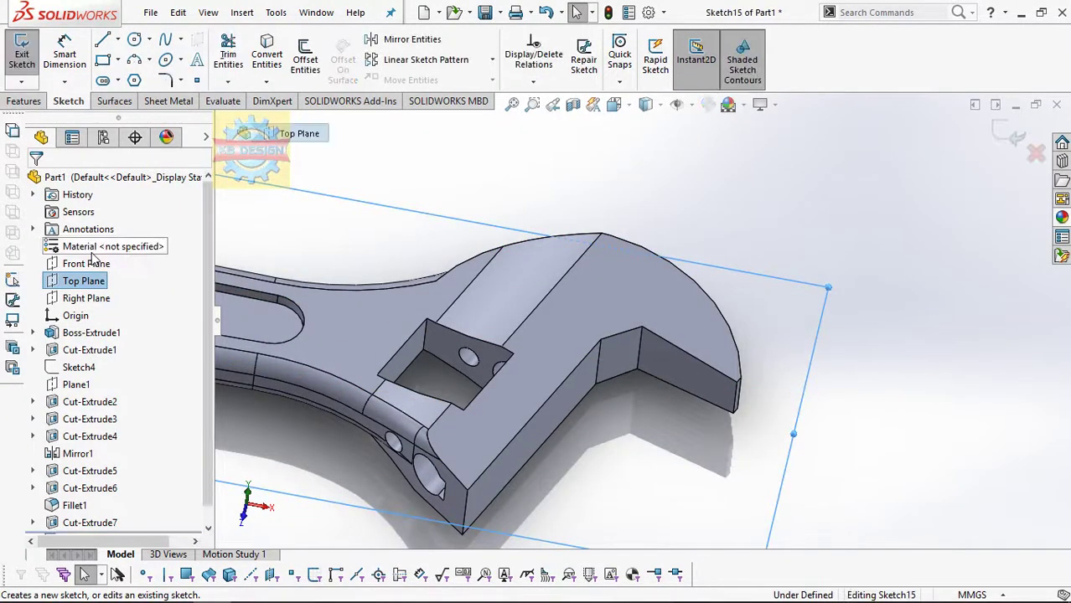
{"action": "left_click", "coordinate": [572, 104]}
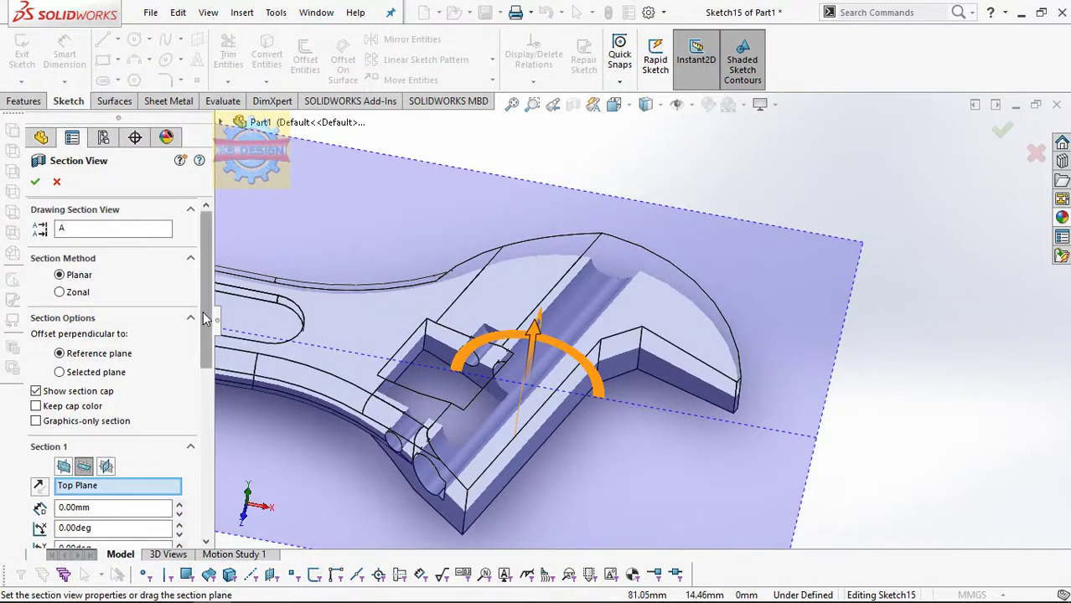
{"action": "left_click", "coordinate": [120, 379]}
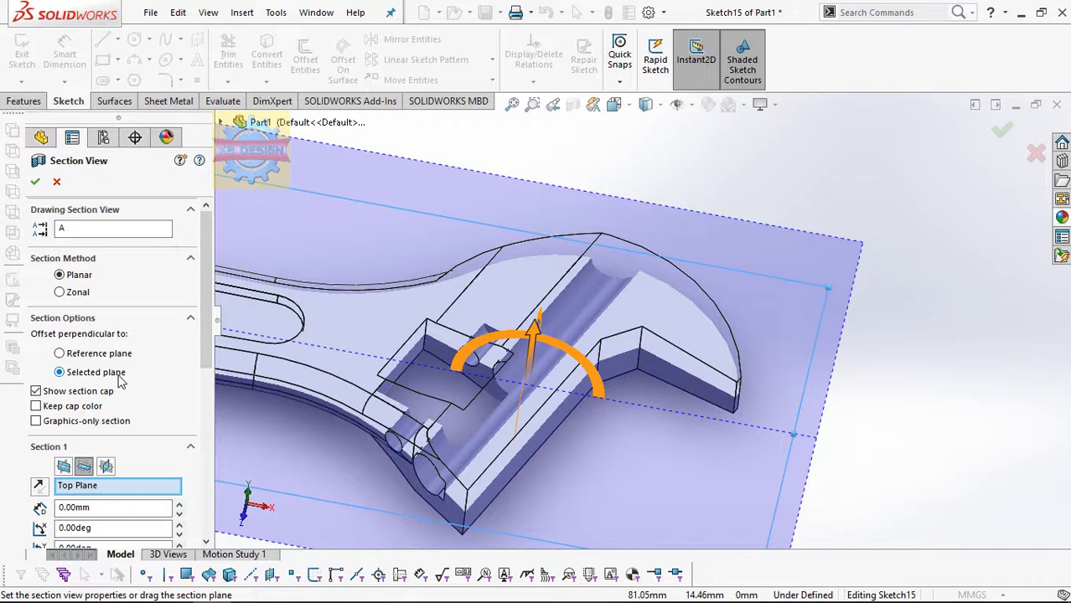
{"action": "left_click", "coordinate": [119, 360]}
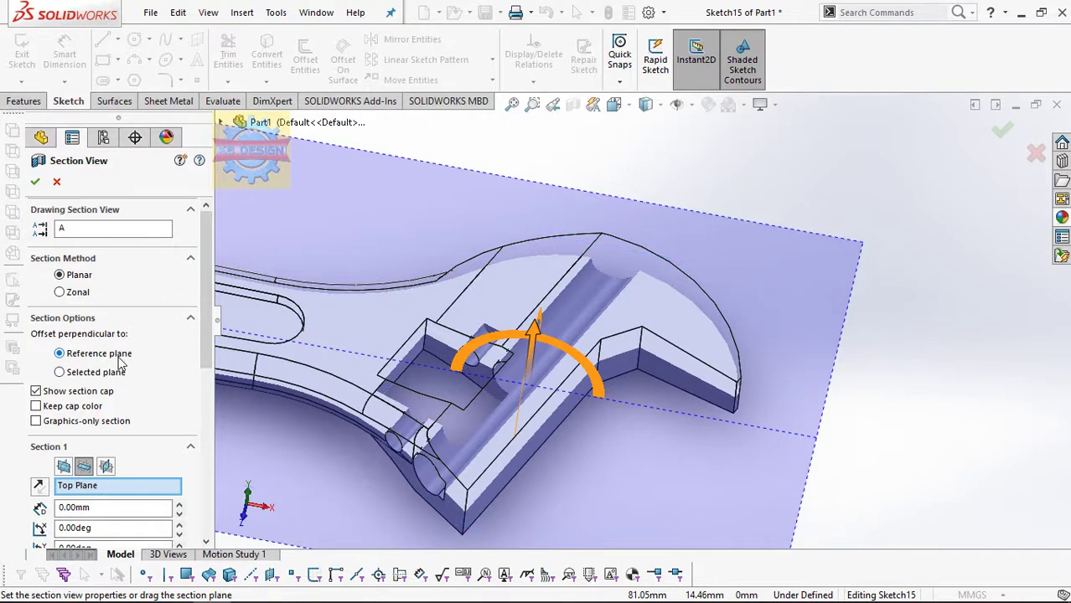
{"action": "scroll", "coordinate": [209, 360], "scroll_direction": "down", "scroll_amount": 3}
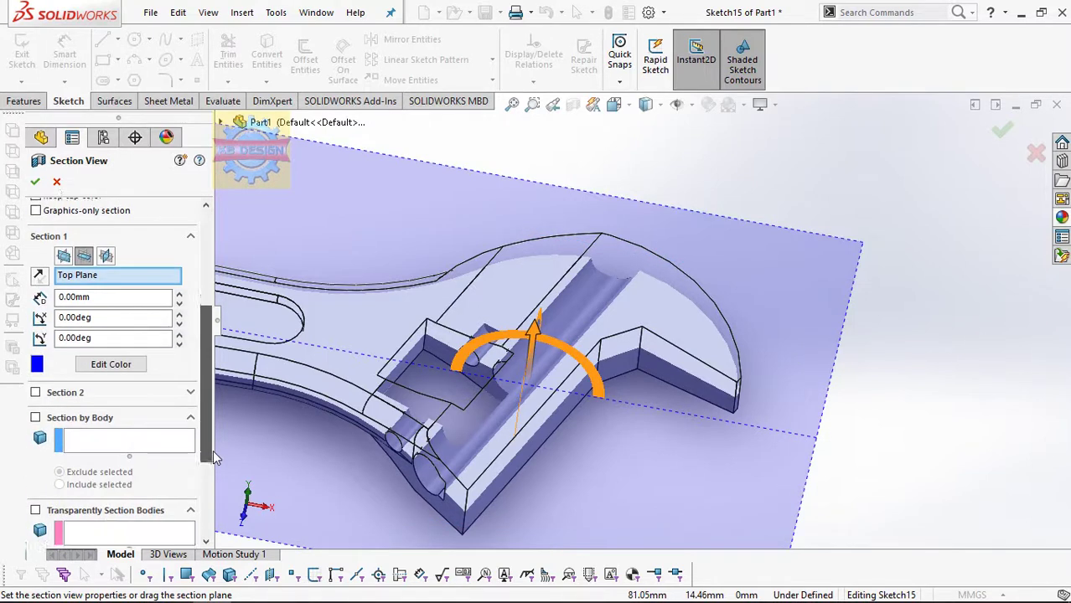
{"action": "left_click", "coordinate": [57, 181]}
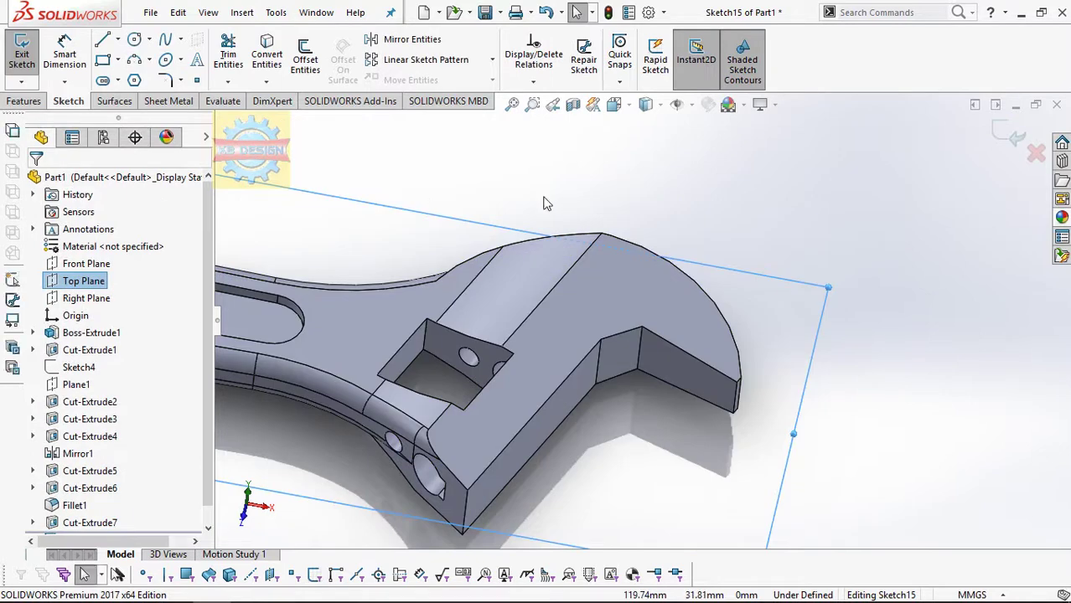
Convert the first jaw edge and the head's front top edge into sketch lines.
{"action": "mouse_move", "coordinate": [543, 197]}
{"action": "middle_mouse_down"}
{"action": "mouse_move", "coordinate": [573, 113]}
{"action": "mouse_move", "coordinate": [586, 158]}
{"action": "middle_mouse_up"}
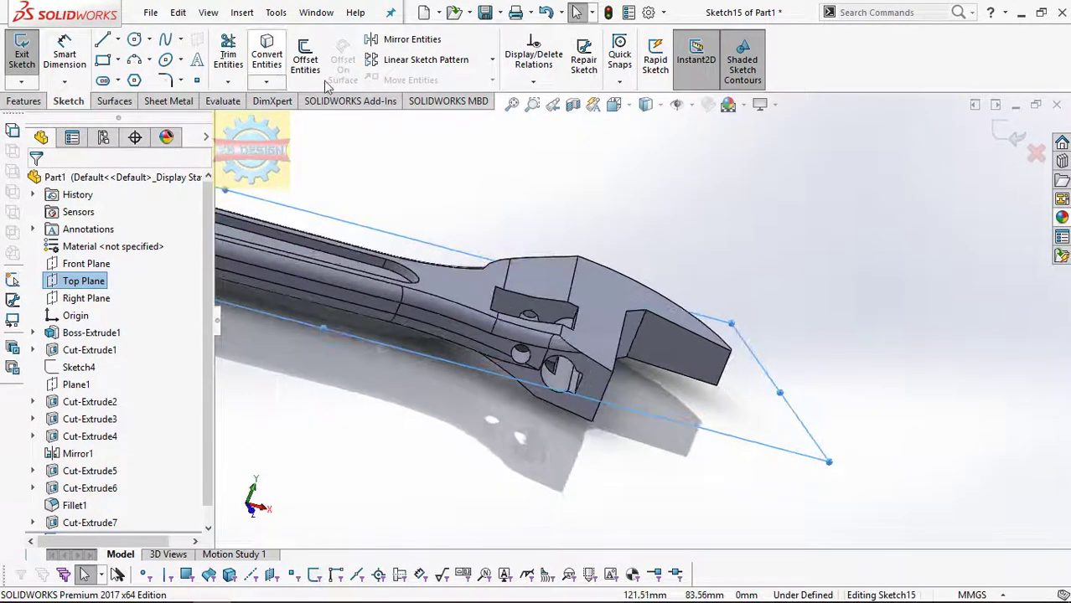
{"action": "left_click", "coordinate": [258, 69]}
{"action": "middle_click_drag", "start_coordinate": [549, 272], "coordinate": [557, 241]}
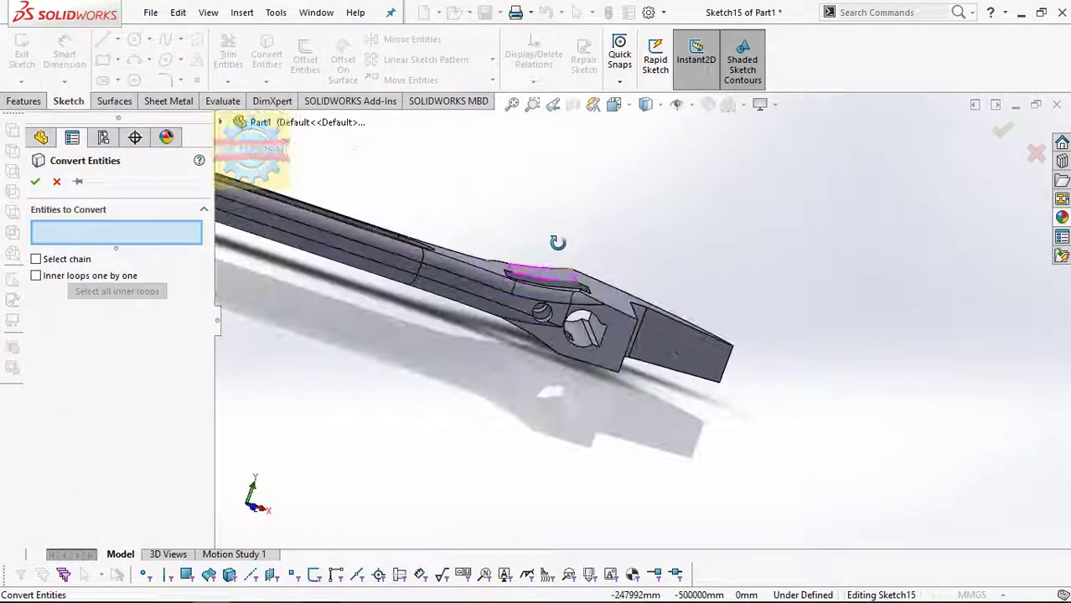
{"action": "scroll", "coordinate": [595, 336], "scroll_direction": "down", "scroll_amount": 3}
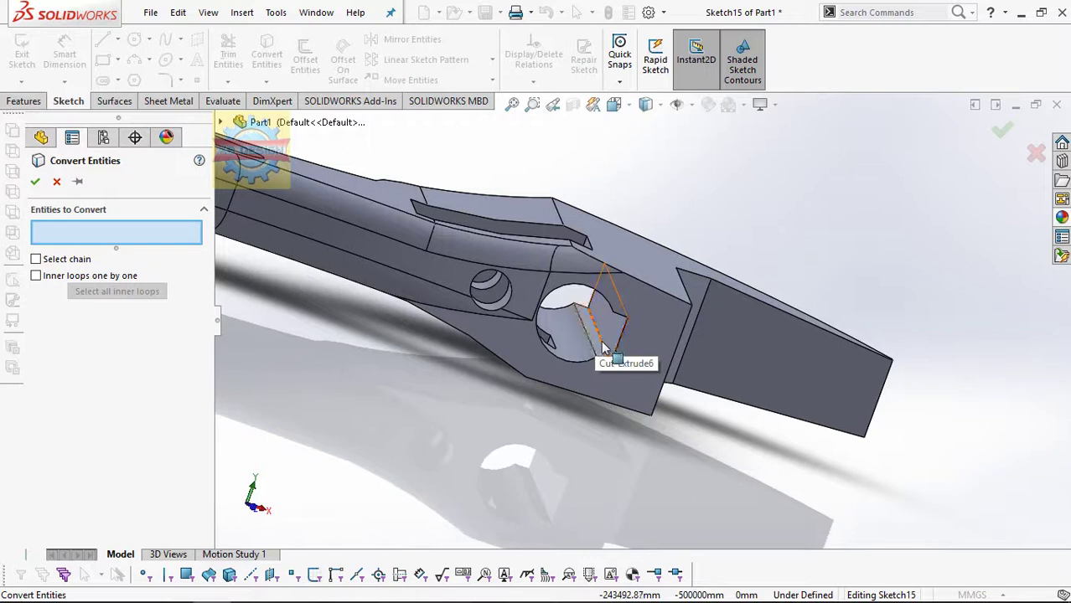
{"action": "left_click", "coordinate": [609, 356]}
{"action": "mouse_move", "coordinate": [609, 356]}
{"action": "middle_mouse_down"}
{"action": "mouse_move", "coordinate": [407, 367]}
{"action": "mouse_move", "coordinate": [444, 383]}
{"action": "mouse_move", "coordinate": [454, 422]}
{"action": "mouse_move", "coordinate": [473, 409]}
{"action": "mouse_move", "coordinate": [512, 433]}
{"action": "mouse_move", "coordinate": [482, 469]}
{"action": "middle_mouse_up"}
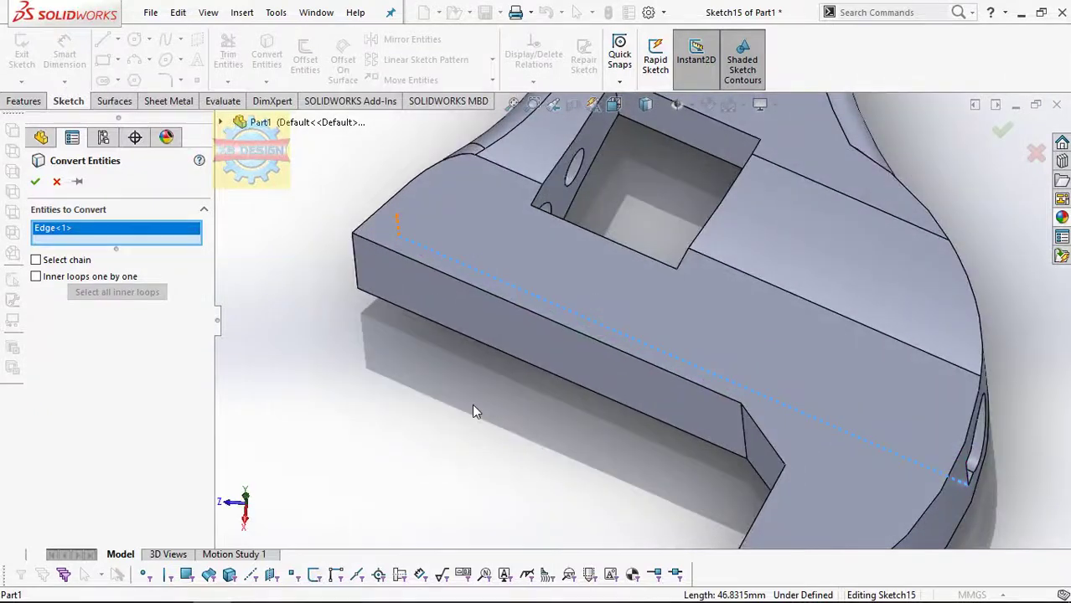
{"action": "left_click", "coordinate": [459, 283]}
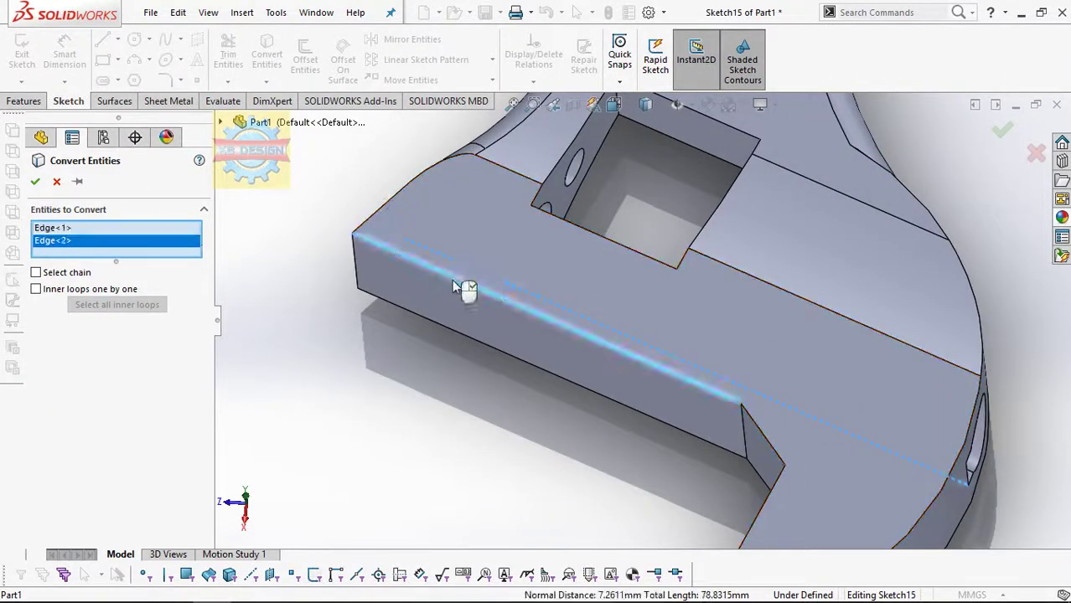
{"action": "mouse_move", "coordinate": [564, 276]}
{"action": "middle_mouse_down"}
{"action": "mouse_move", "coordinate": [641, 282]}
{"action": "mouse_move", "coordinate": [603, 302]}
{"action": "middle_mouse_up"}
Accept the two converted edges and draw lines closing the profile along the lower jaw edge.
{"action": "left_click", "coordinate": [35, 181]}
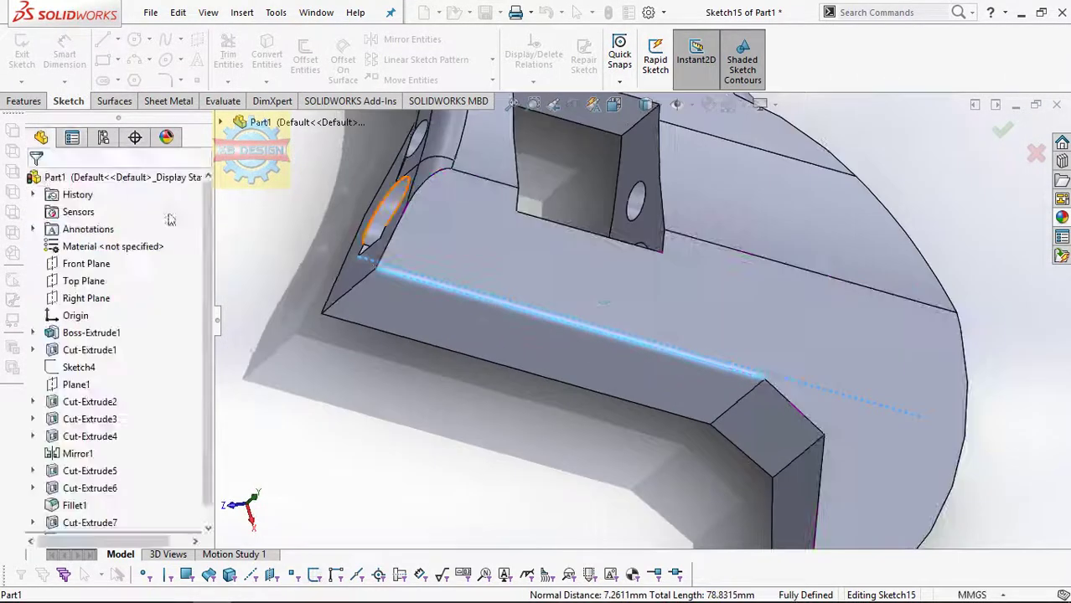
{"action": "left_click", "coordinate": [102, 42]}
{"action": "left_click", "coordinate": [369, 247]}
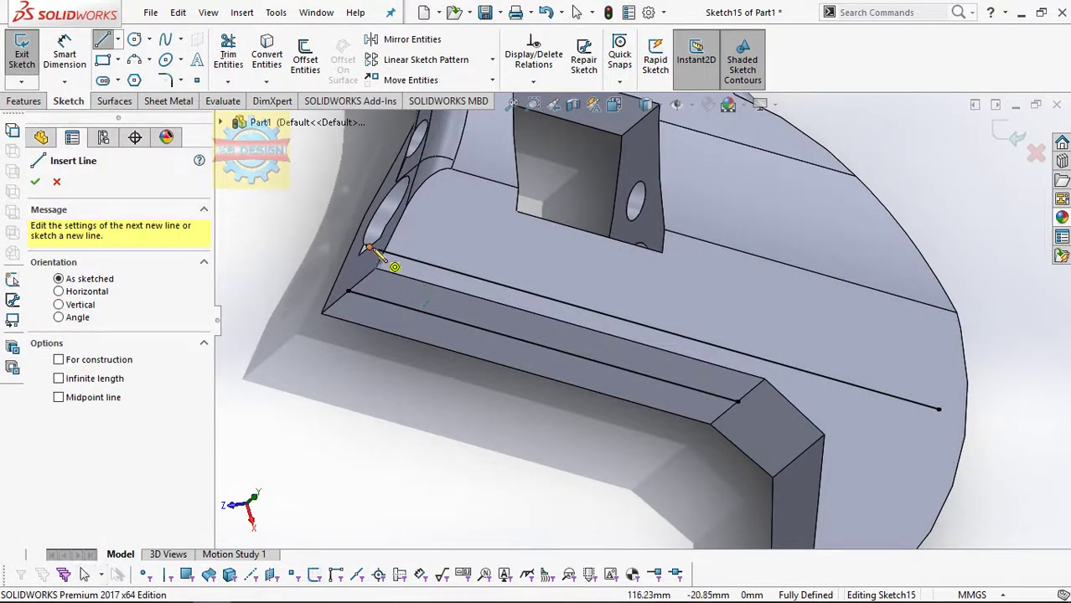
{"action": "left_click", "coordinate": [349, 293]}
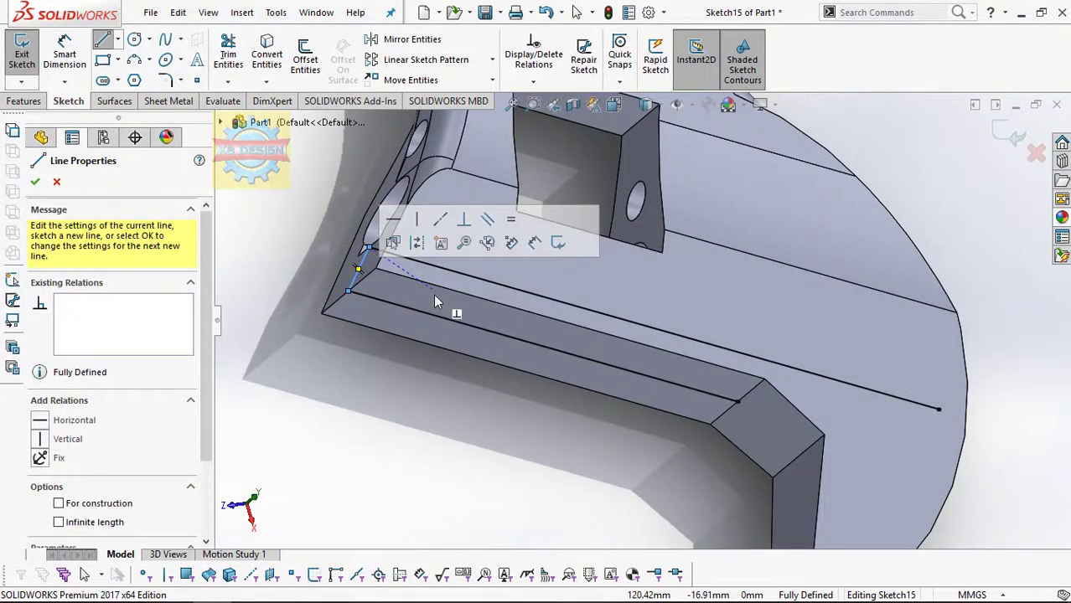
{"action": "key", "text": "Escape"}
{"action": "left_click", "coordinate": [103, 40]}
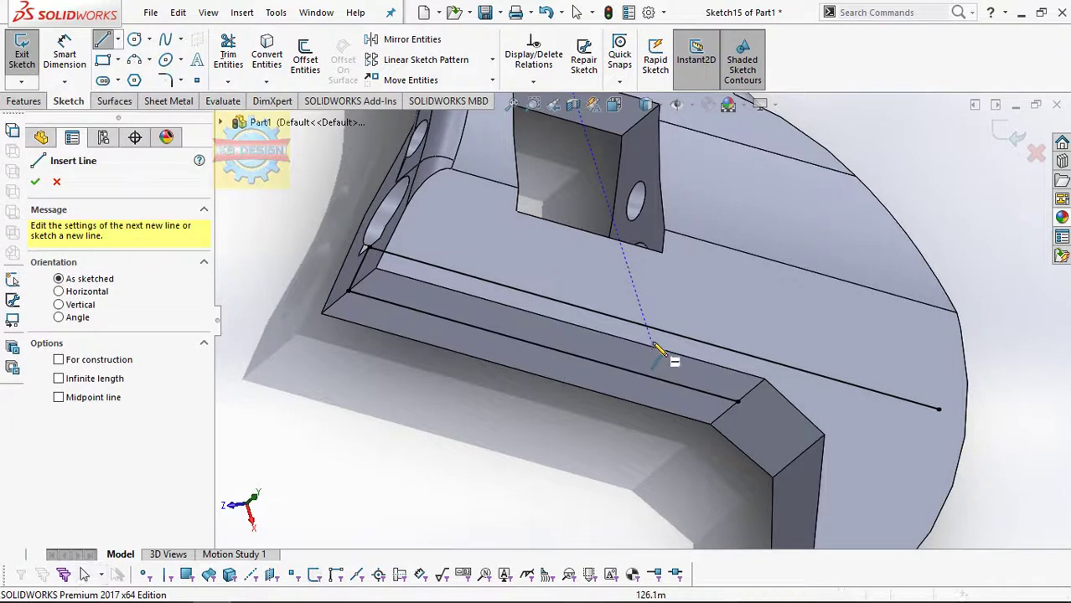
{"action": "left_click", "coordinate": [736, 402]}
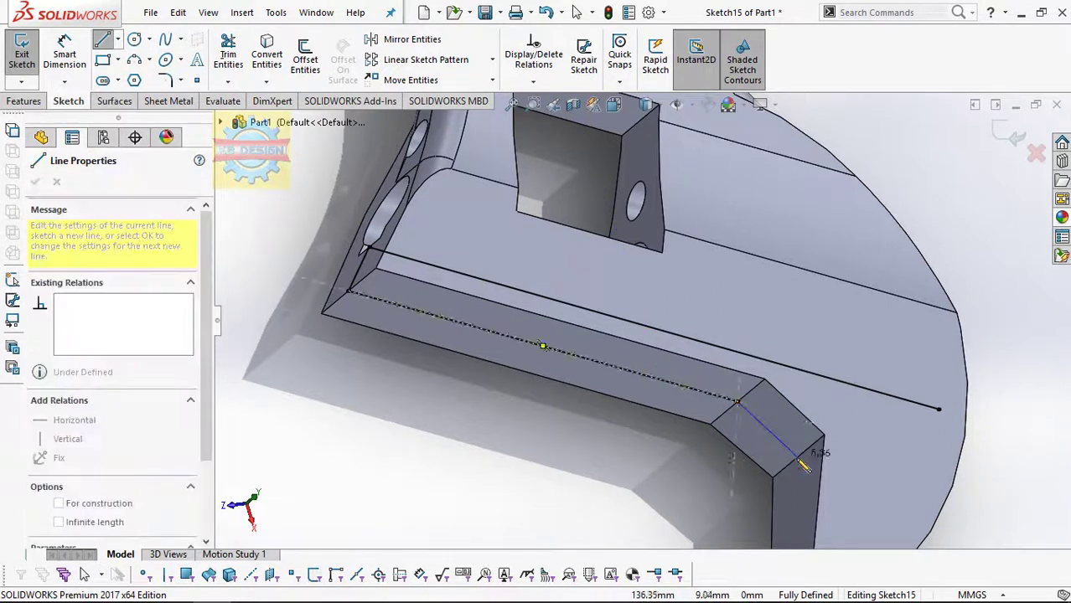
{"action": "key", "text": "Escape"}
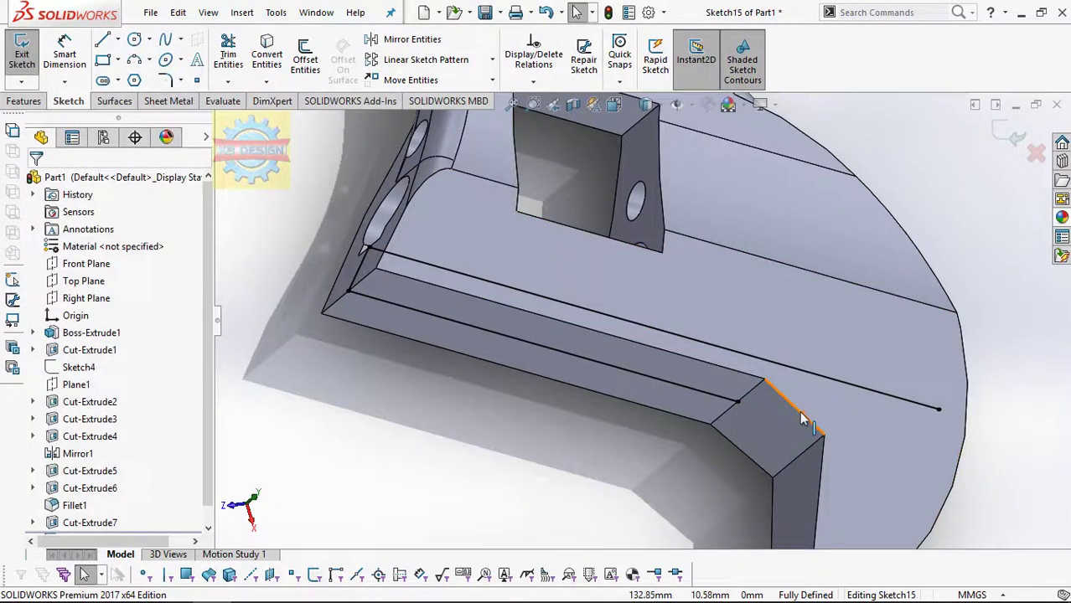
{"action": "left_click", "coordinate": [800, 411]}
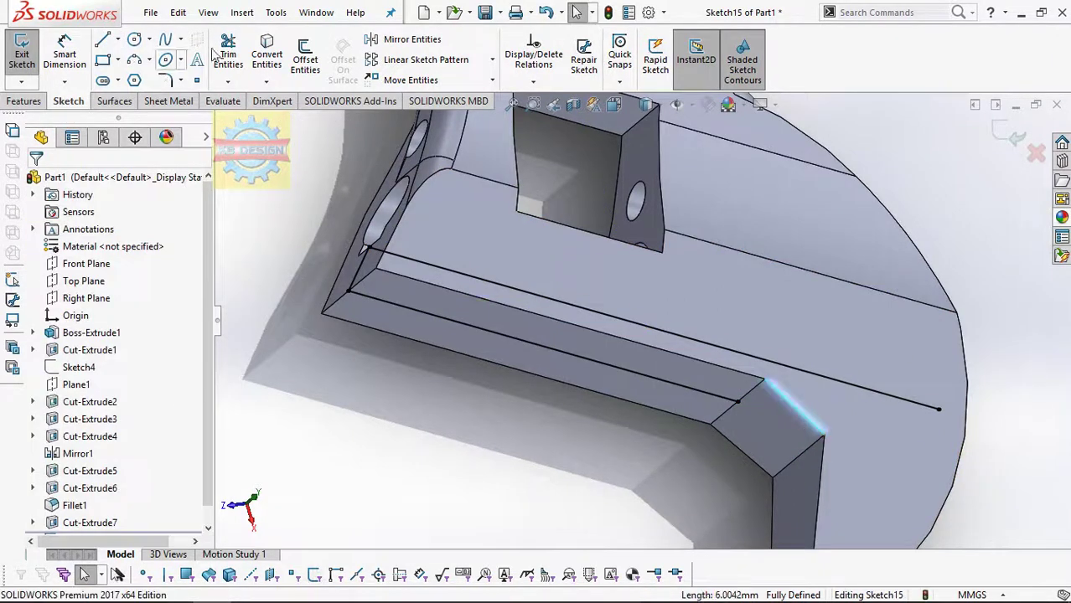
{"action": "left_click", "coordinate": [101, 42]}
{"action": "left_click", "coordinate": [797, 457]}
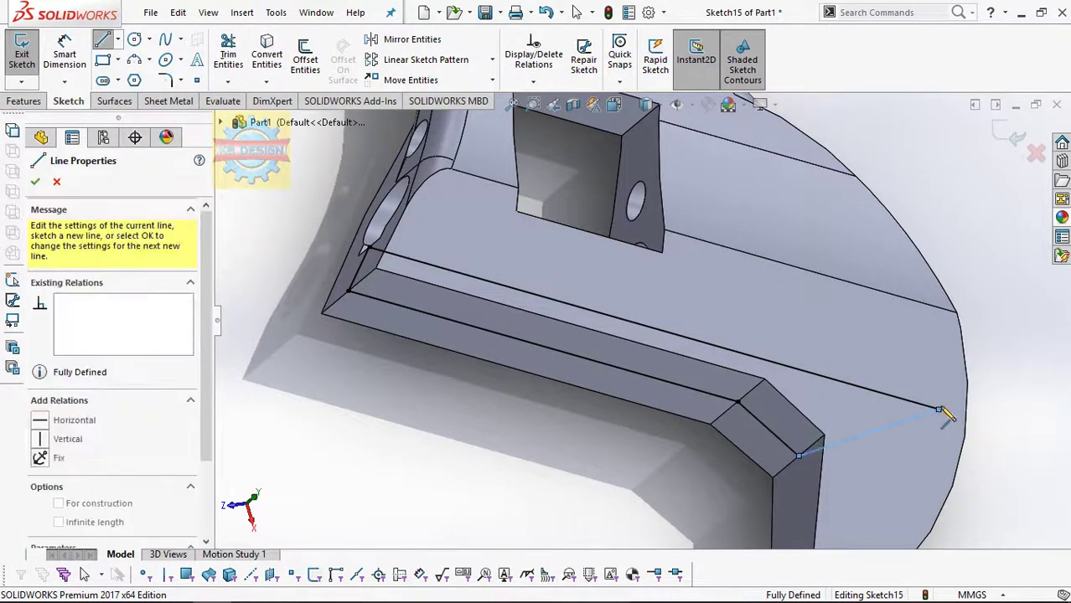
{"action": "left_click", "coordinate": [938, 408]}
{"action": "key", "text": "Escape"}
Cut the closed profile 3.5 mm Mid Plane through the jaw rail.
{"action": "left_click", "coordinate": [24, 101]}
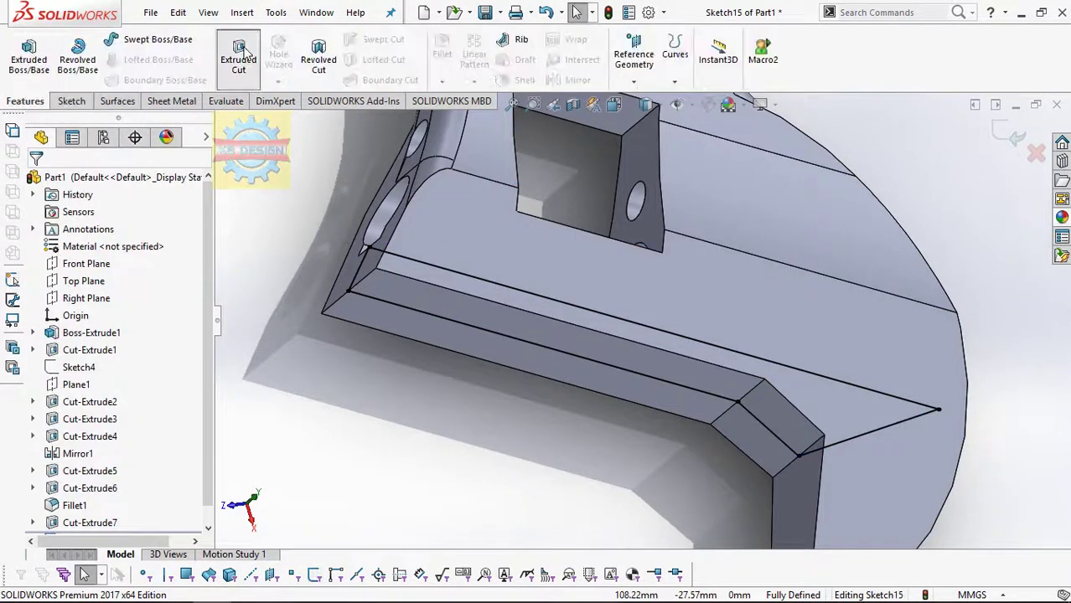
{"action": "left_click", "coordinate": [239, 54]}
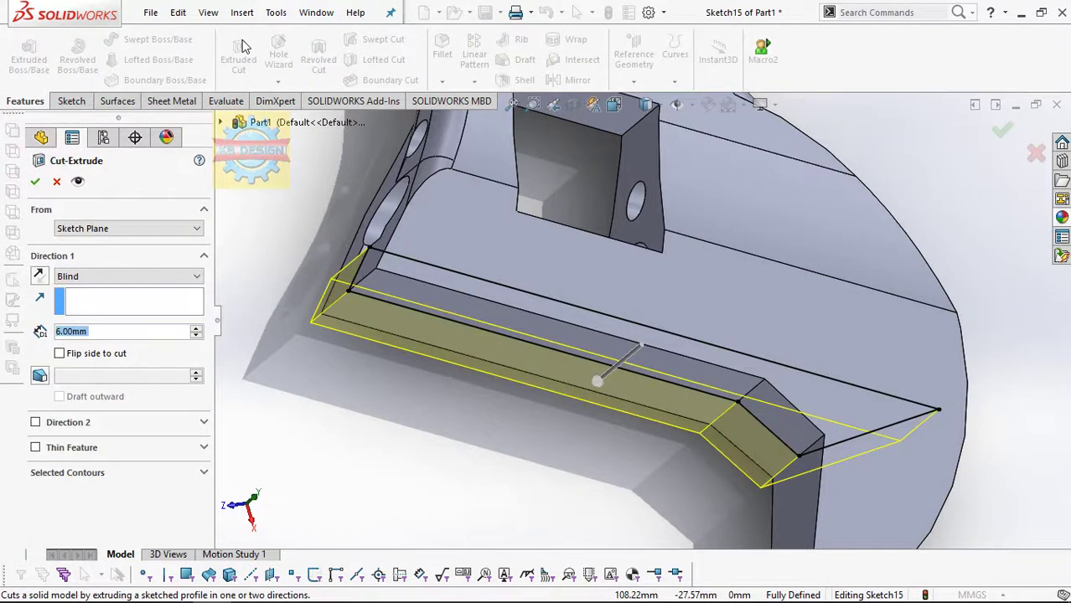
{"action": "type", "text": "3.5"}
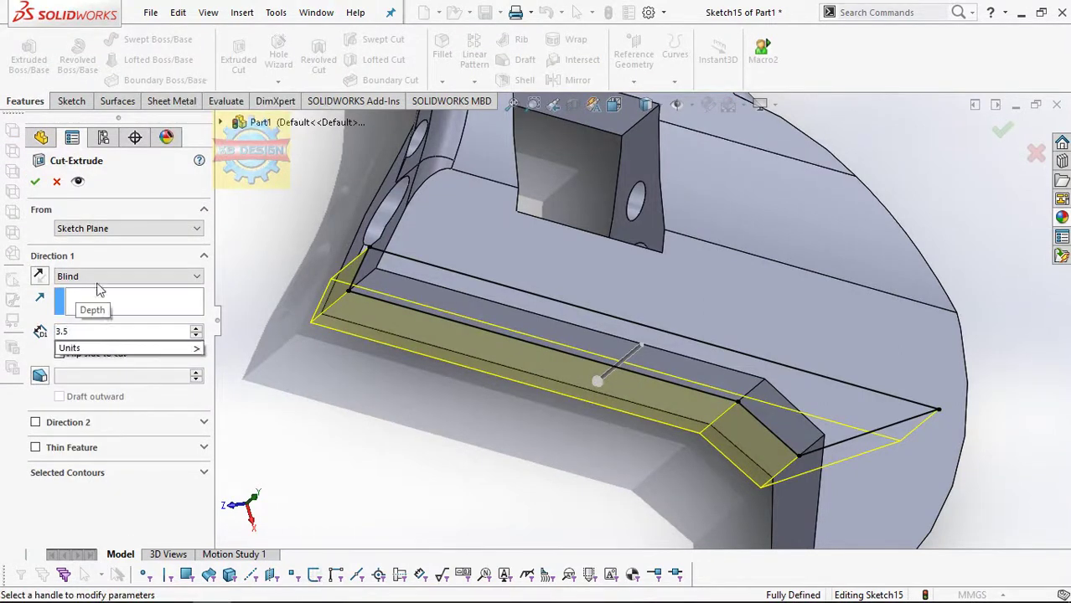
{"action": "key", "text": "Return"}
{"action": "left_click", "coordinate": [96, 278]}
{"action": "left_click", "coordinate": [80, 375]}
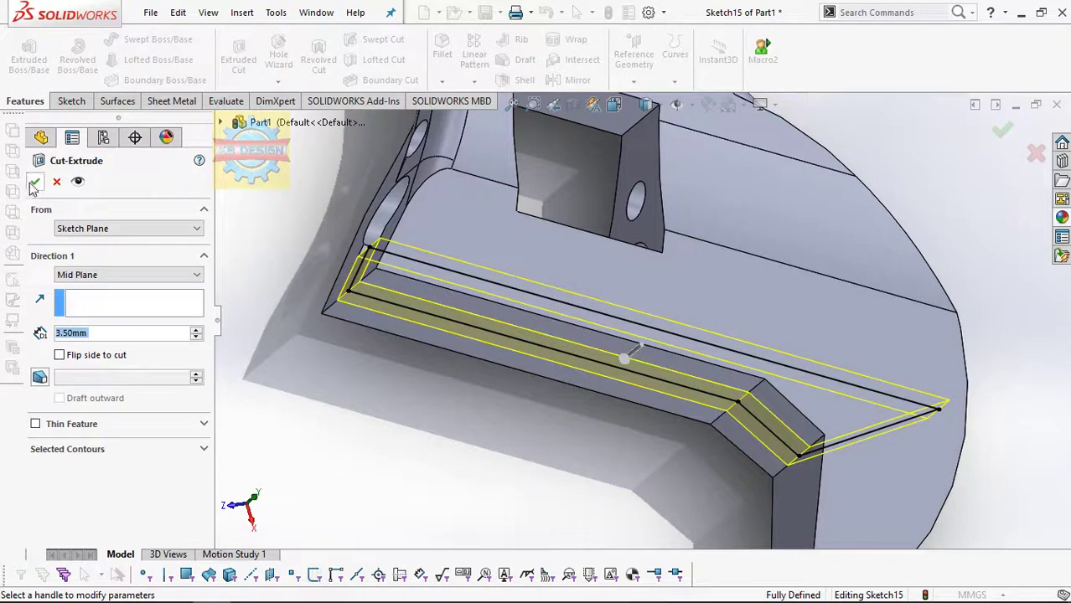
{"action": "left_click", "coordinate": [33, 182]}
{"action": "scroll", "coordinate": [446, 407], "scroll_direction": "up", "scroll_amount": 3}
{"action": "mouse_move", "coordinate": [447, 406]}
{"action": "middle_mouse_down"}
{"action": "mouse_move", "coordinate": [581, 157]}
{"action": "mouse_move", "coordinate": [619, 300]}
{"action": "middle_mouse_up"}
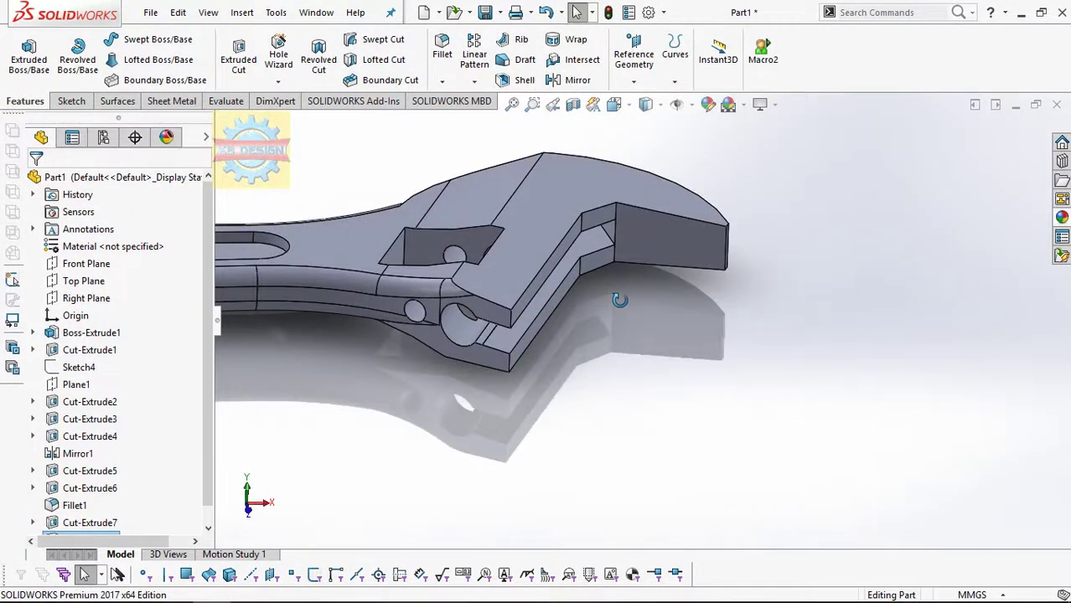
Start a 0.5 mm chamfer and select the rectangular window's edges.
{"action": "left_click", "coordinate": [442, 81]}
{"action": "left_click", "coordinate": [470, 115]}
{"action": "type", "text": "0.5"}
{"action": "left_click", "coordinate": [452, 237]}
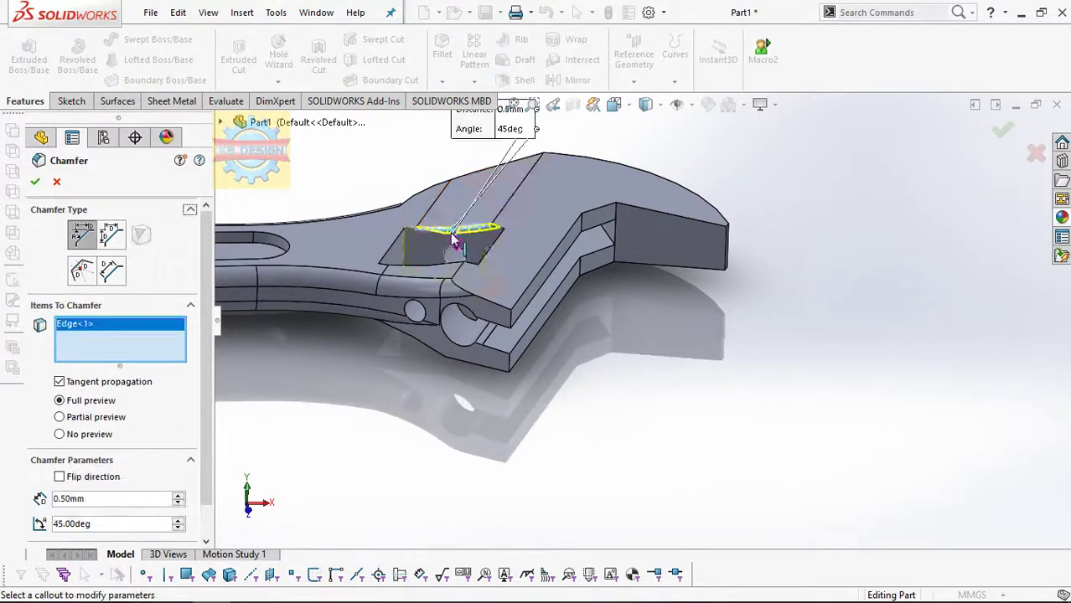
{"action": "left_click", "coordinate": [400, 243]}
{"action": "left_click", "coordinate": [419, 239]}
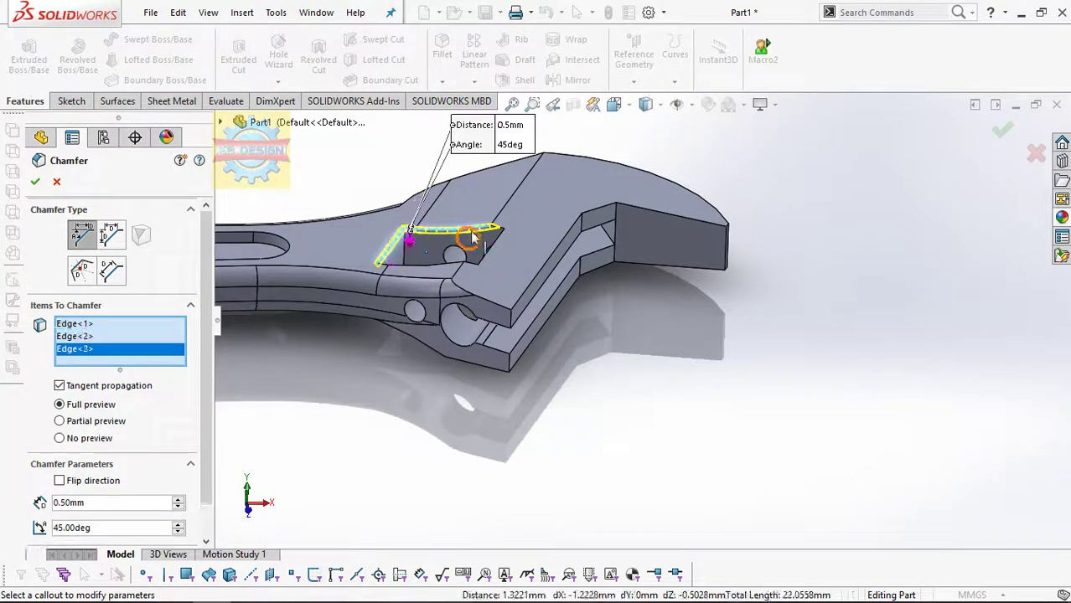
{"action": "middle_click_drag", "start_coordinate": [419, 239], "coordinate": [528, 262]}
{"action": "left_click", "coordinate": [519, 263]}
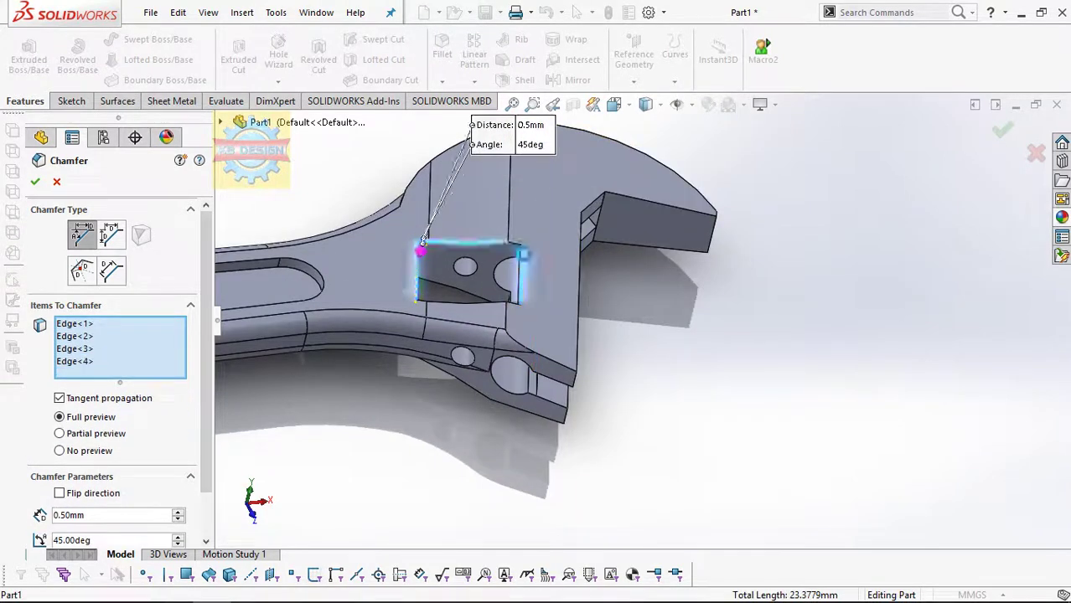
{"action": "left_click", "coordinate": [514, 247]}
{"action": "left_click", "coordinate": [431, 301]}
{"action": "left_click", "coordinate": [425, 318]}
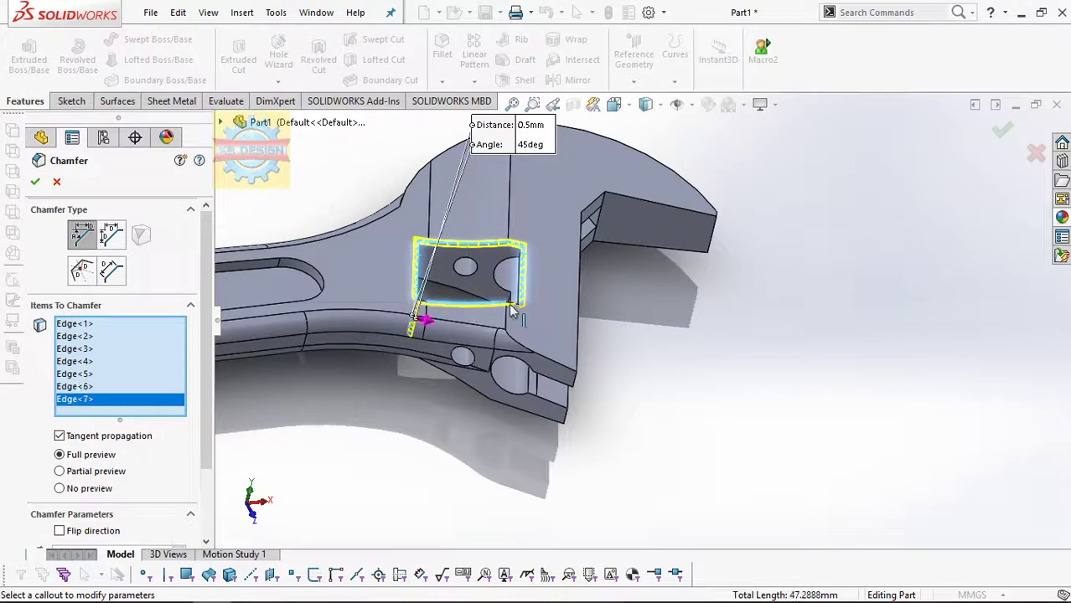
{"action": "left_click", "coordinate": [502, 308]}
Remove the wrong edge, add the slot's edges, and accept the 0.5 mm × 45° chamfer.
{"action": "scroll", "coordinate": [456, 312], "scroll_direction": "down", "scroll_amount": 3}
{"action": "left_click", "coordinate": [105, 399]}
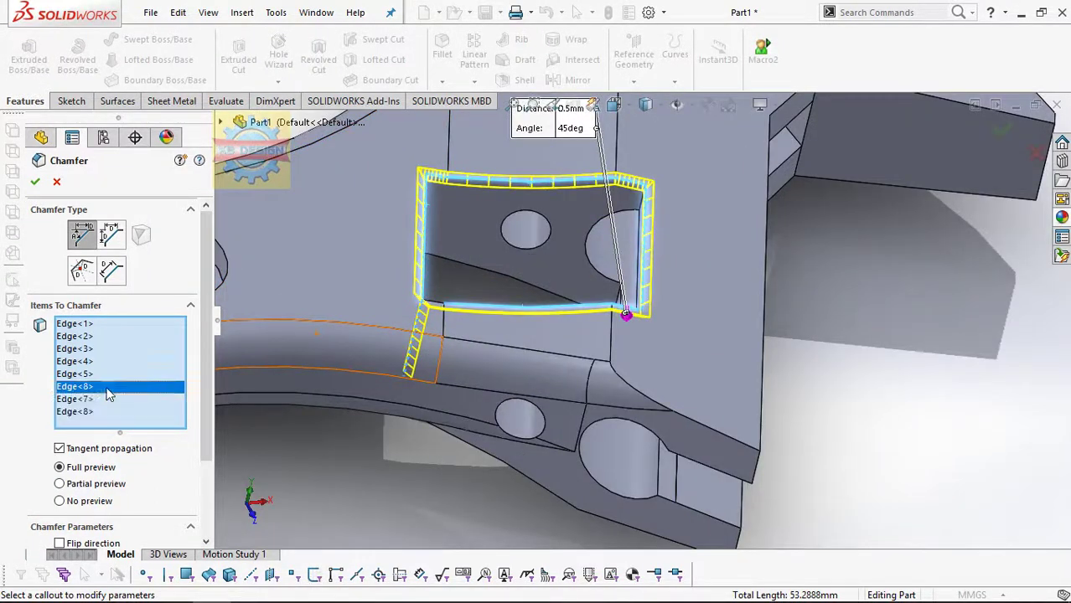
{"action": "right_click", "coordinate": [104, 400]}
{"action": "left_click", "coordinate": [144, 425]}
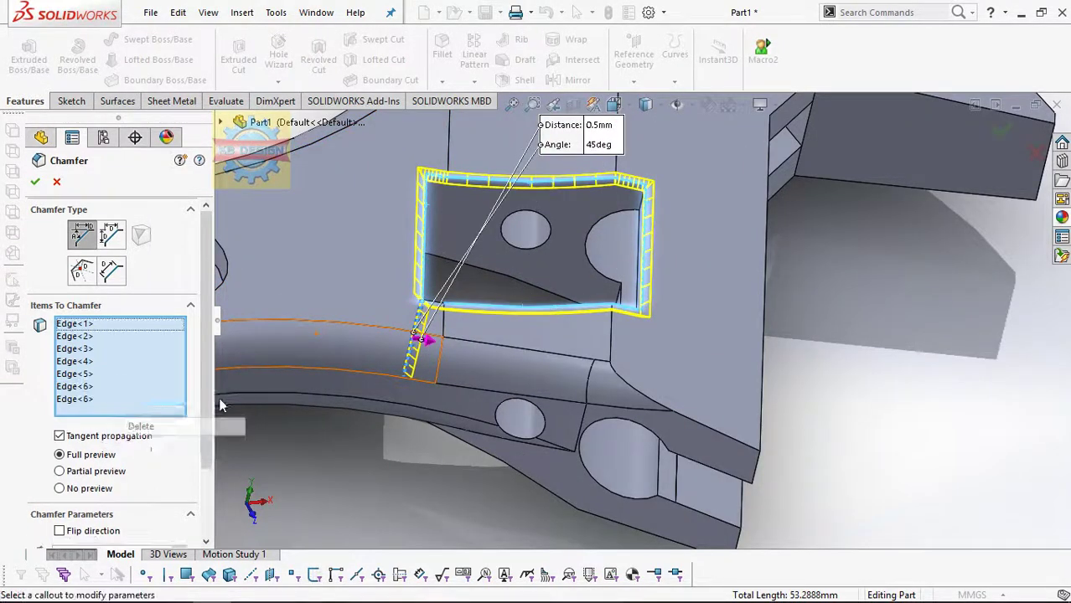
{"action": "left_click", "coordinate": [433, 310]}
{"action": "mouse_move", "coordinate": [522, 297]}
{"action": "middle_mouse_down"}
{"action": "mouse_move", "coordinate": [688, 491]}
{"action": "mouse_move", "coordinate": [437, 261]}
{"action": "middle_mouse_up"}
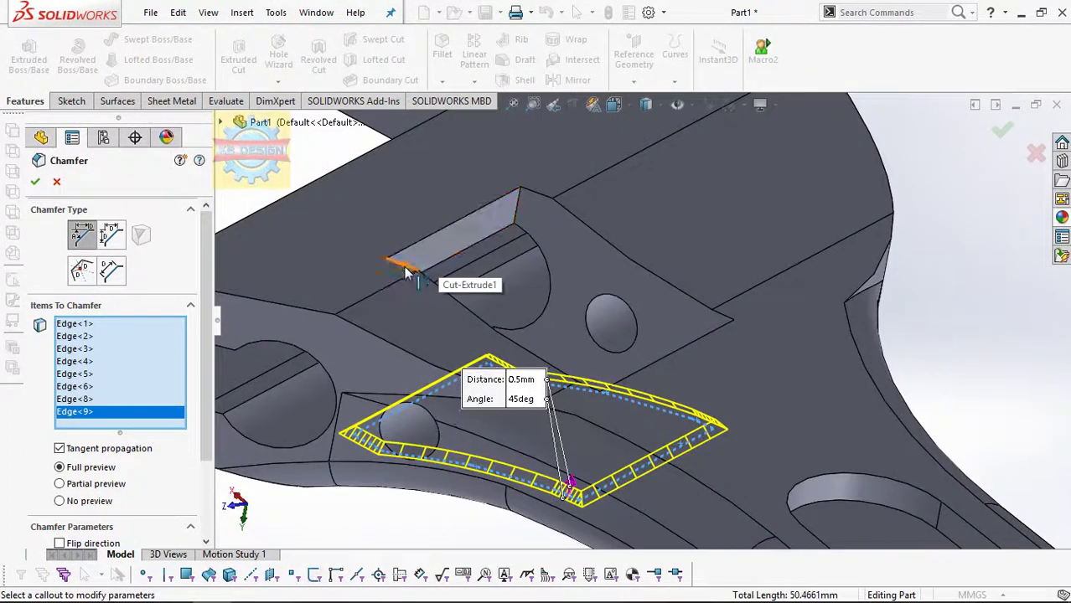
{"action": "left_click", "coordinate": [430, 279]}
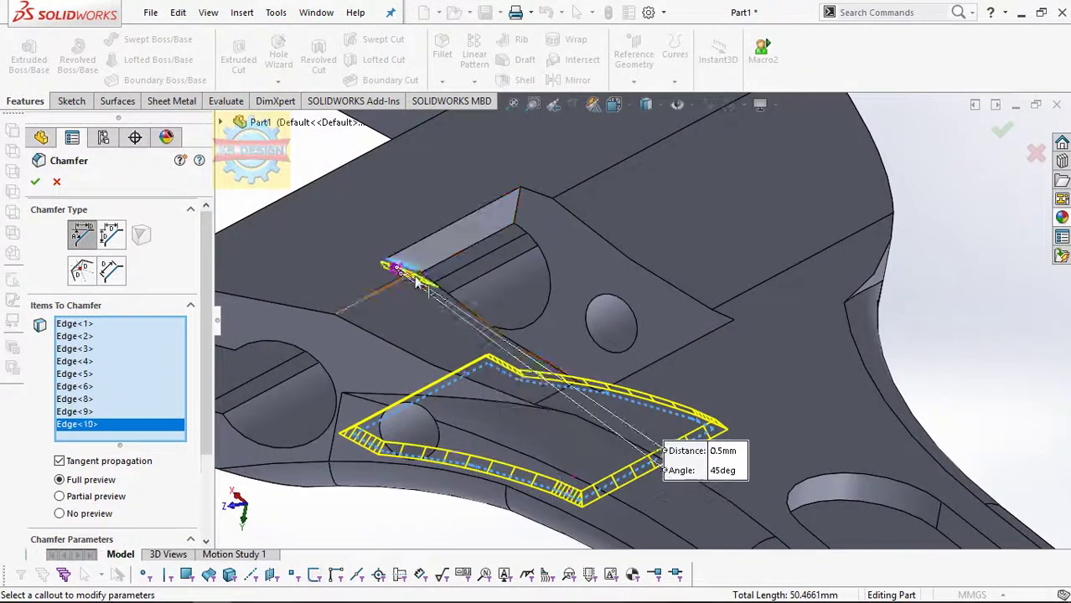
{"action": "left_click", "coordinate": [437, 291]}
{"action": "left_click", "coordinate": [592, 395]}
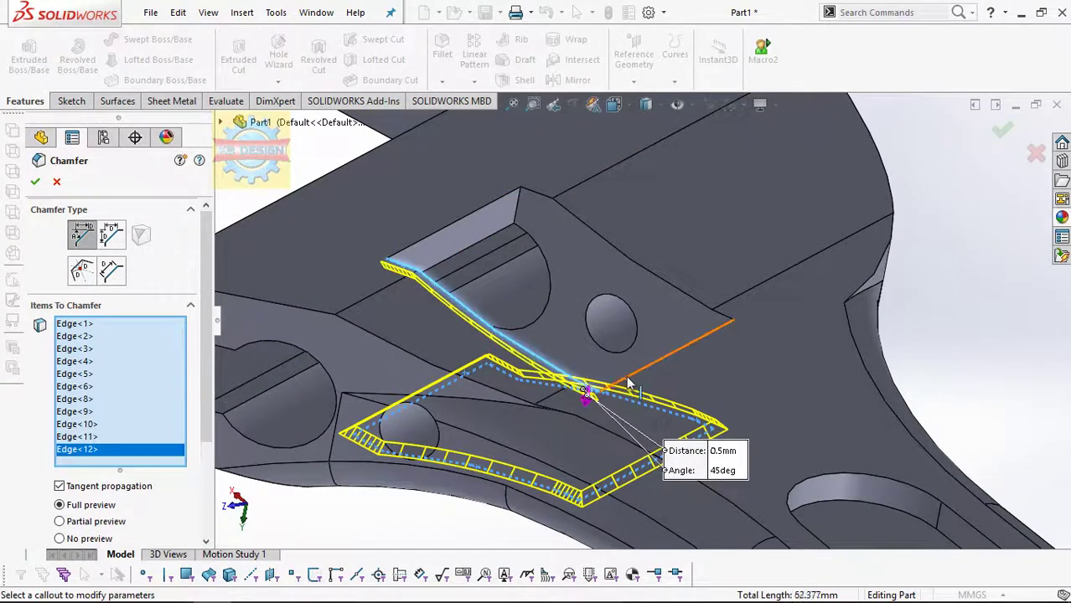
{"action": "left_click", "coordinate": [666, 372]}
{"action": "left_click", "coordinate": [713, 318]}
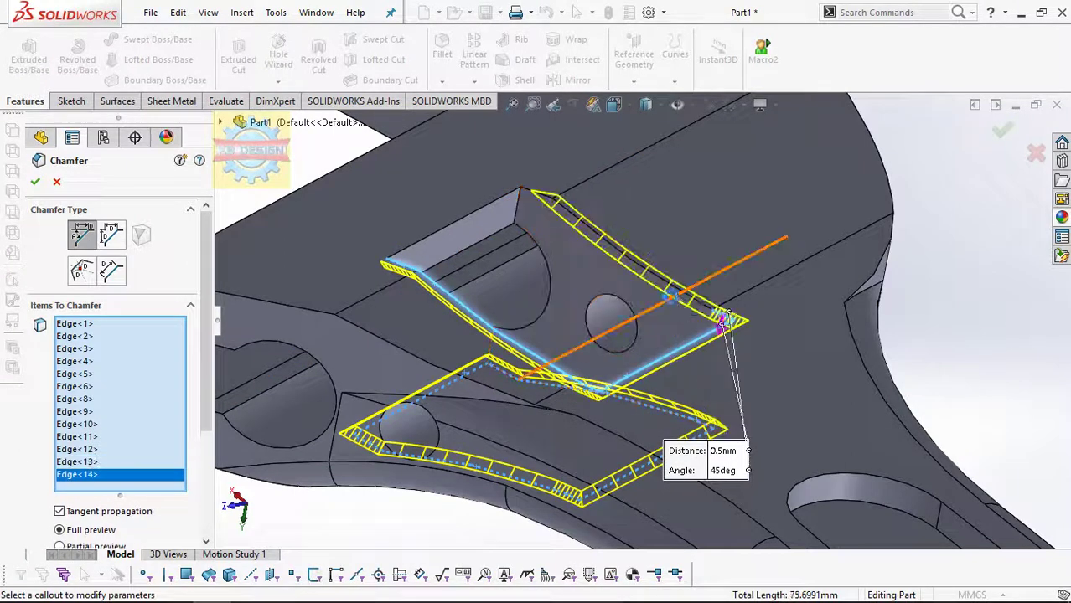
{"action": "left_click", "coordinate": [480, 214]}
{"action": "left_click", "coordinate": [527, 191]}
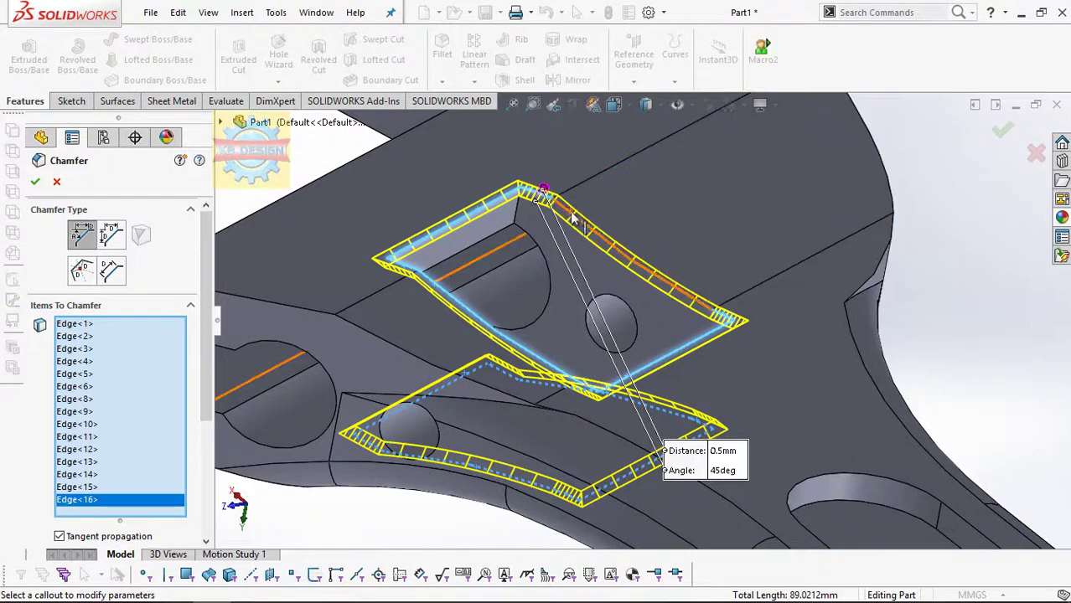
{"action": "key", "text": "Return"}
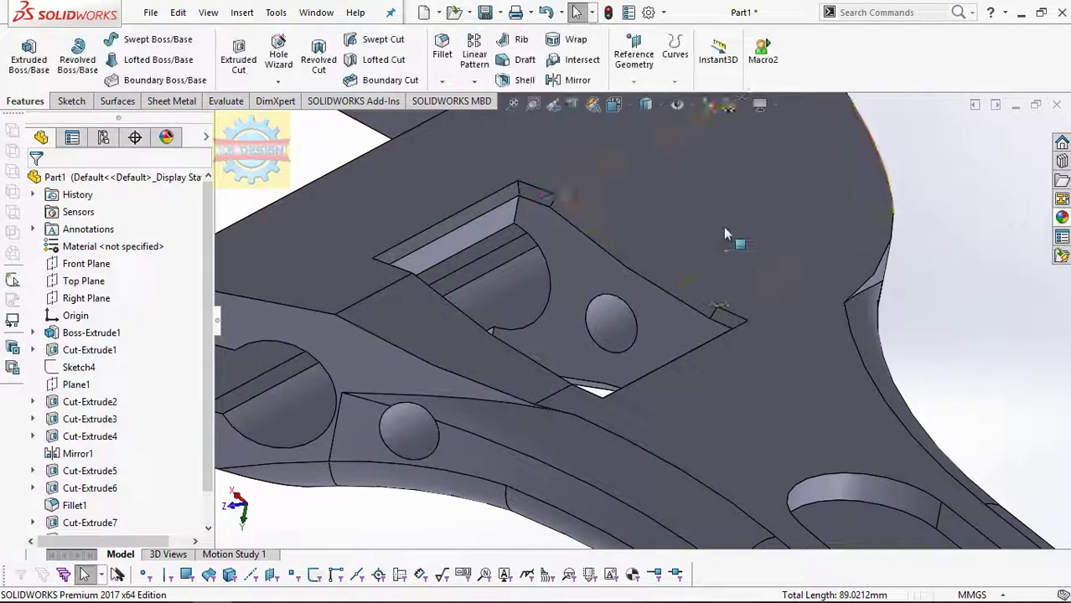
{"action": "scroll", "coordinate": [728, 228], "scroll_direction": "up", "scroll_amount": 3}
{"action": "middle_click_drag", "start_coordinate": [728, 228], "coordinate": [737, 368]}
Draw a circle centred on the origin and dimension its diameter to 3 mm.
{"action": "scroll", "coordinate": [737, 375], "scroll_direction": "up", "scroll_amount": 3}
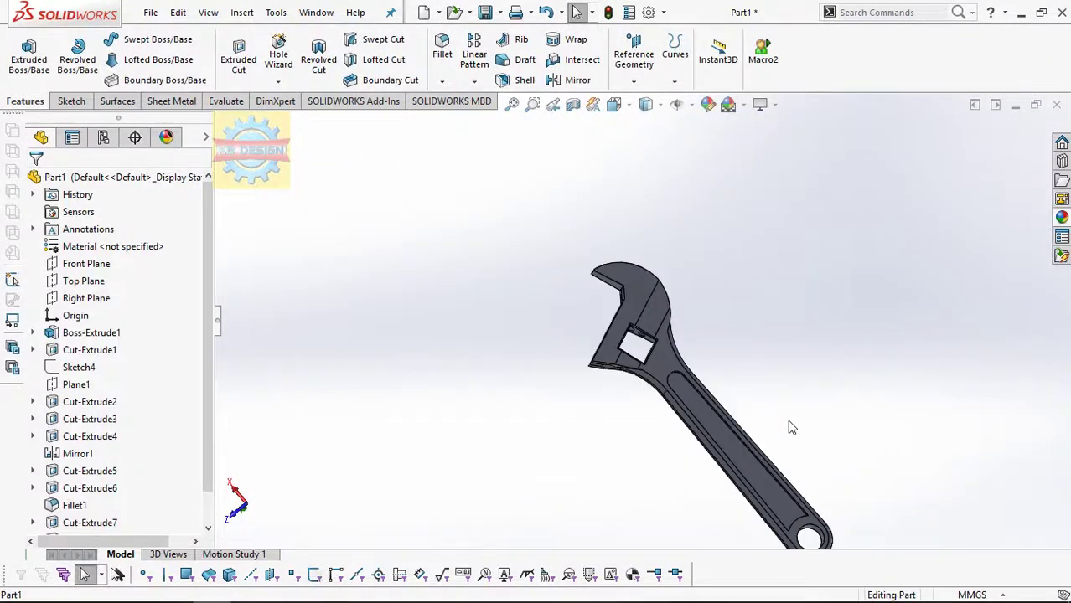
{"action": "middle_click_drag", "start_coordinate": [788, 426], "coordinate": [729, 445]}
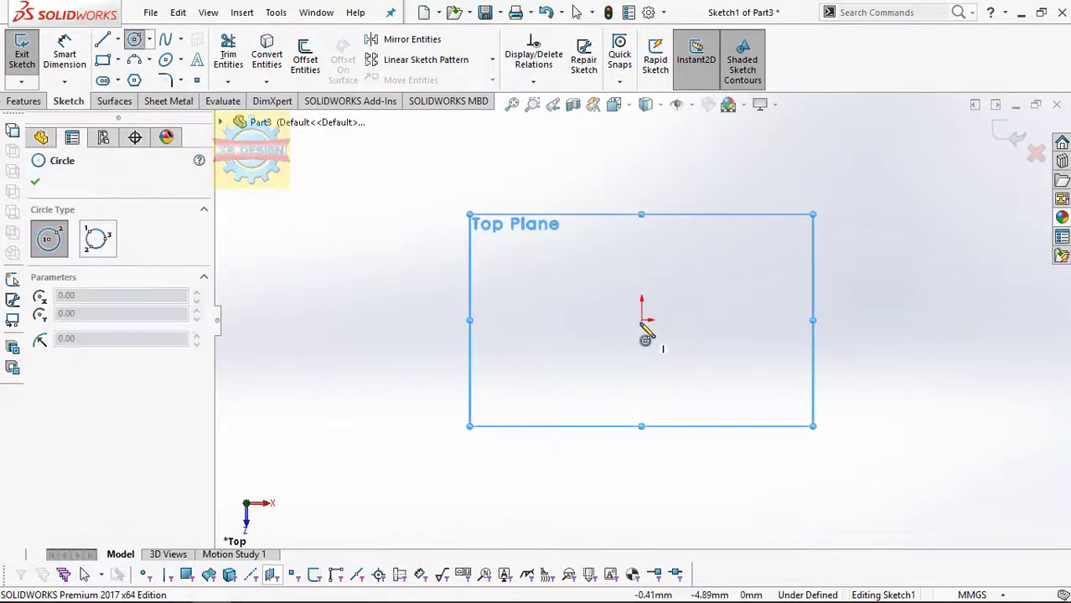
{"action": "left_click_drag", "start_coordinate": [641, 320], "coordinate": [640, 291]}
{"action": "key", "text": "Escape"}
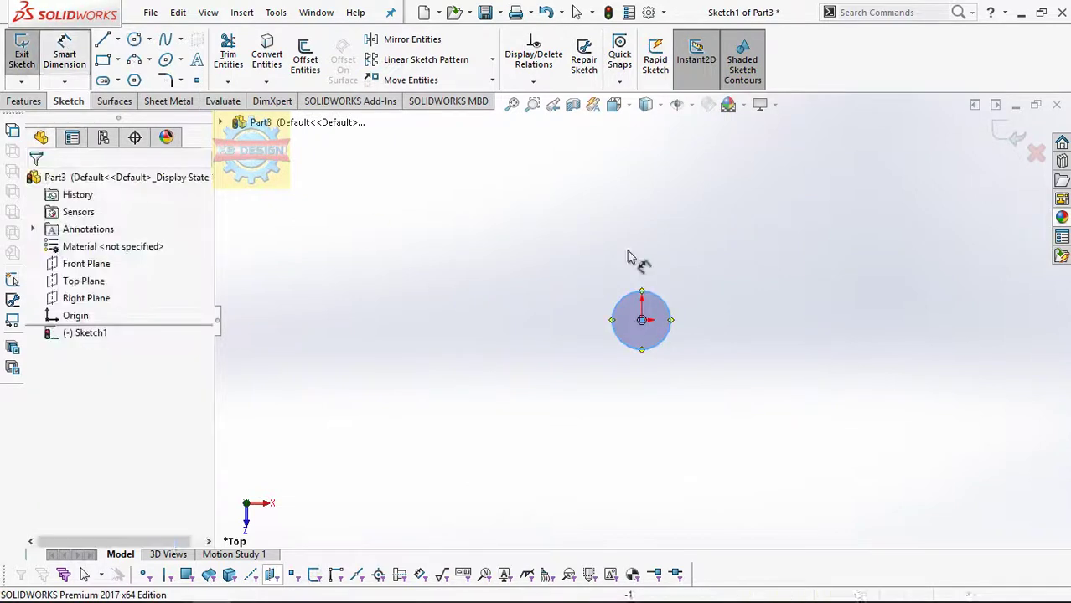
{"action": "key", "text": "d"}
{"action": "left_click", "coordinate": [611, 334]}
{"action": "left_click", "coordinate": [533, 331]}
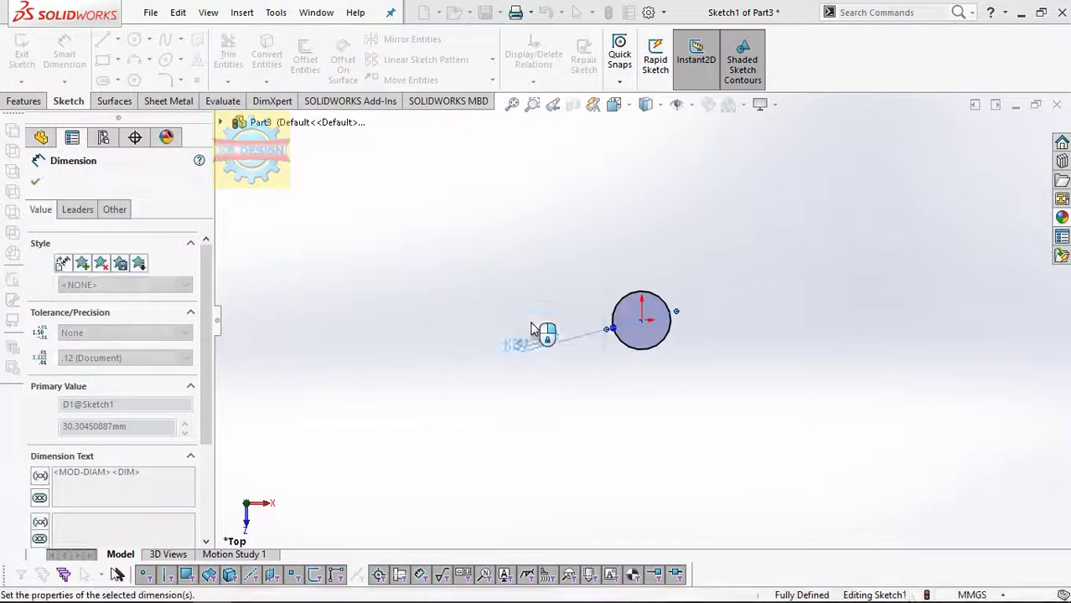
{"action": "type", "text": "3"}
{"action": "key", "text": "Return"}
Extrude the 3 mm circle 22.5 mm into a pin.
{"action": "left_click", "coordinate": [24, 100]}
{"action": "left_click", "coordinate": [29, 57]}
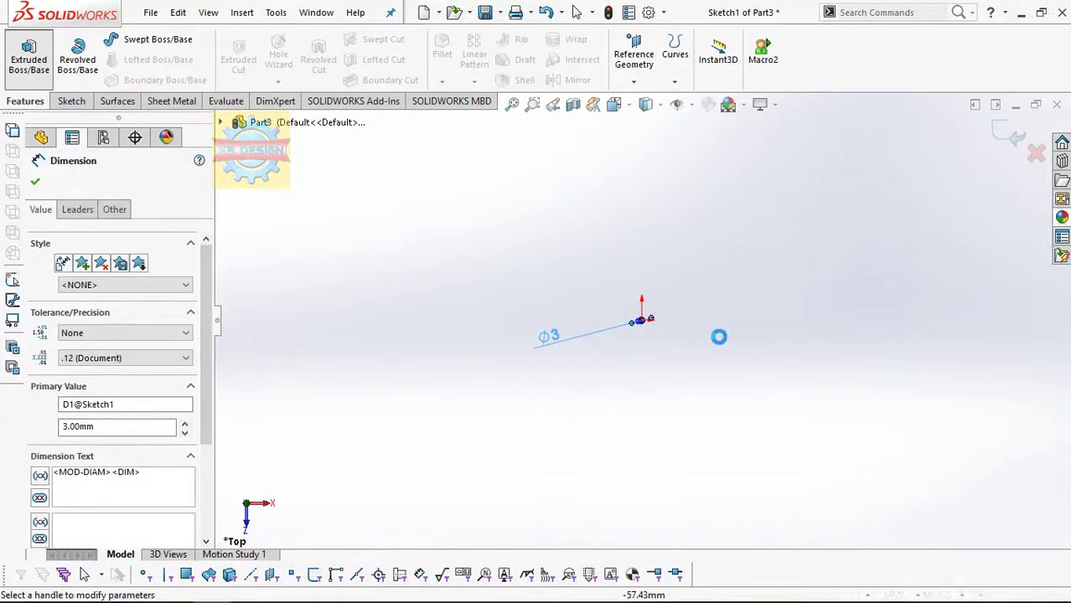
{"action": "type", "text": "22.5"}
{"action": "key", "text": "Return"}
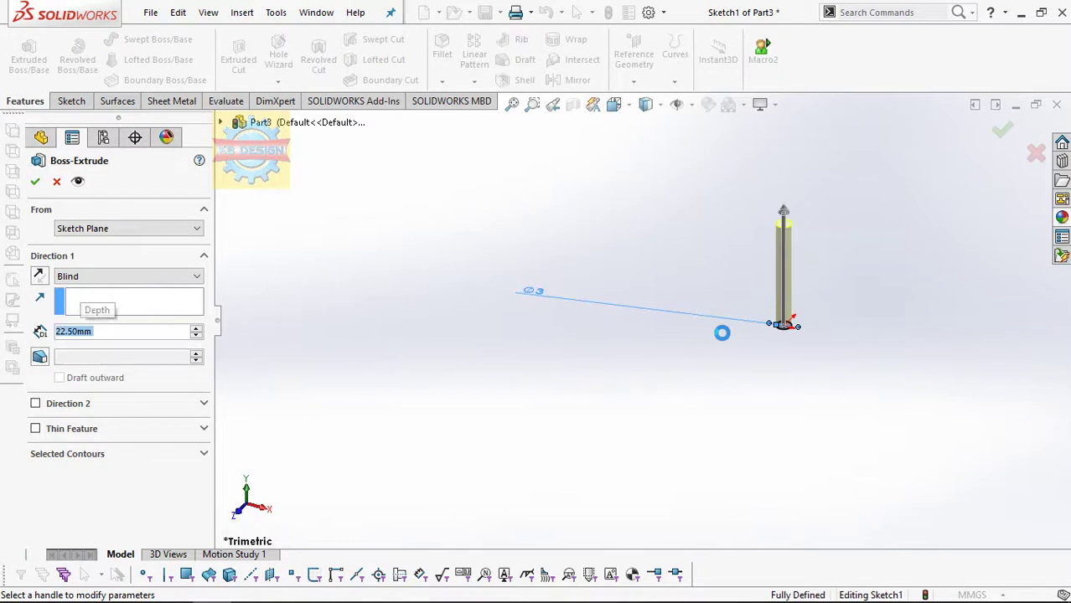
{"action": "left_click", "coordinate": [36, 183]}
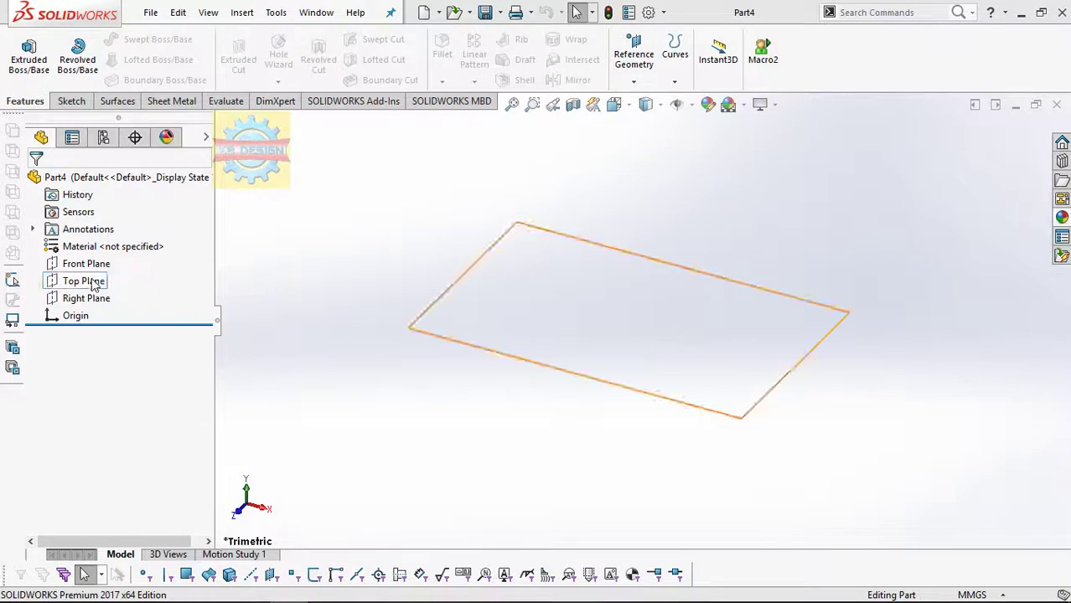
Sketch a circle at the origin on the Top Plane and dimension it to 7 mm.
{"action": "left_click", "coordinate": [84, 280]}
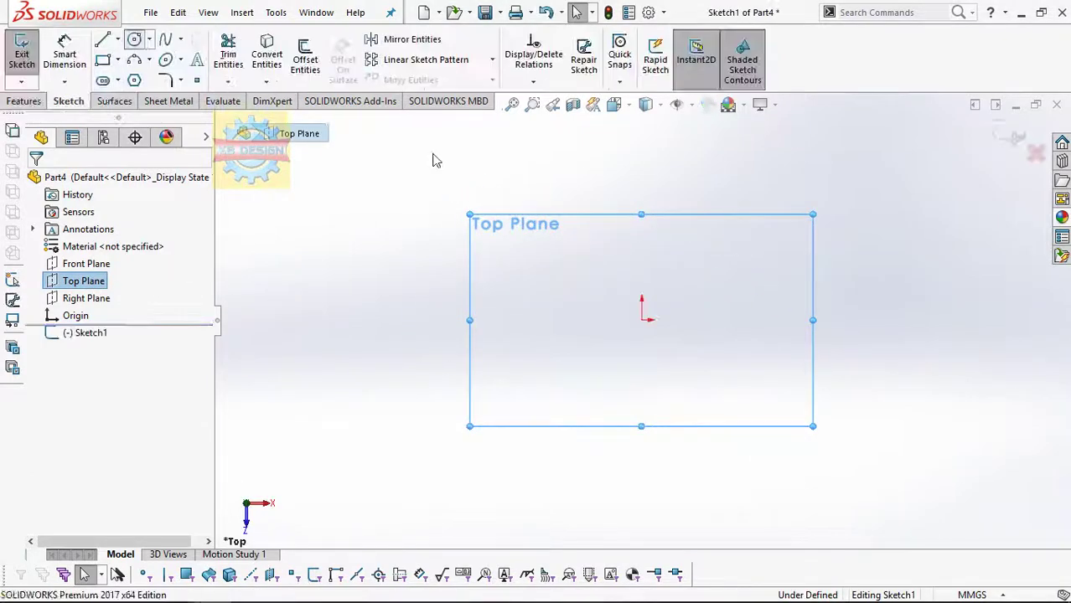
{"action": "left_click", "coordinate": [643, 322]}
{"action": "left_click", "coordinate": [673, 276]}
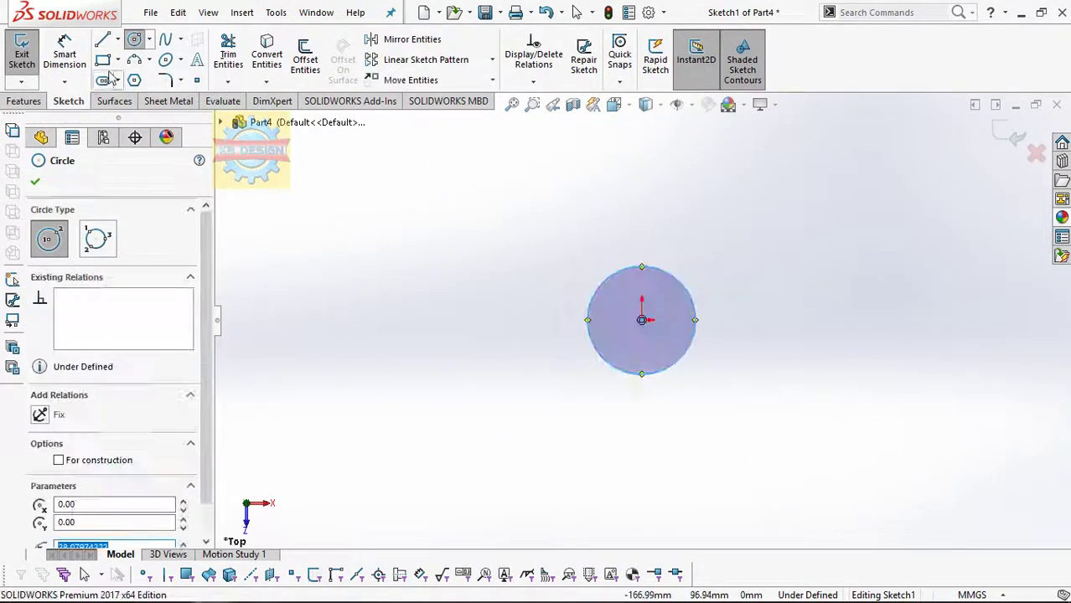
{"action": "key", "text": "d"}
{"action": "left_click", "coordinate": [667, 275]}
{"action": "left_click", "coordinate": [705, 232]}
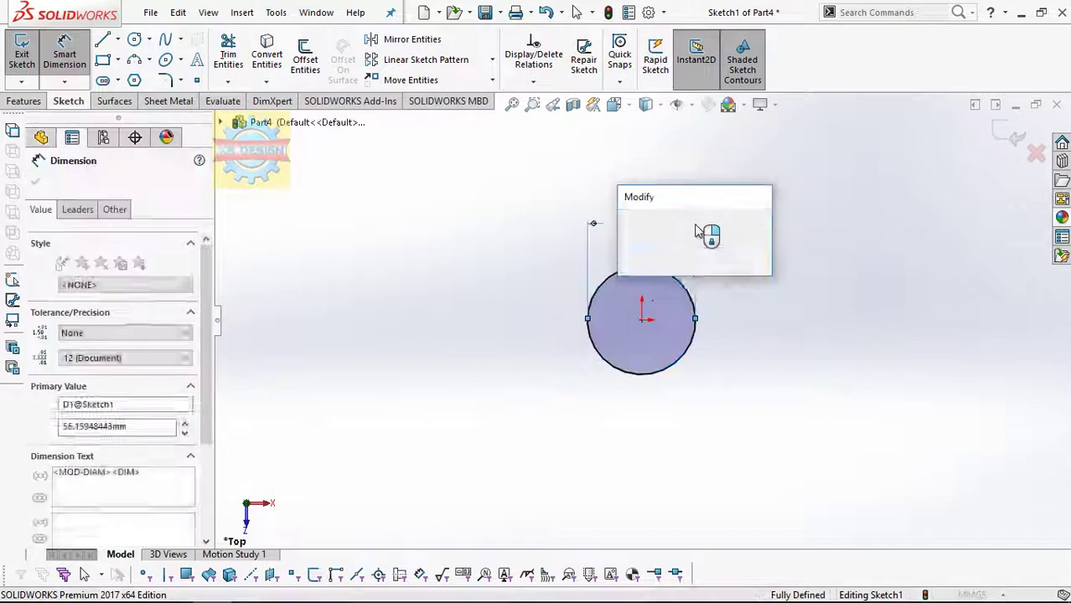
{"action": "type", "text": "7"}
{"action": "key", "text": "Return"}
Extrude the 7 mm circle 10.5 mm as Boss-Extrude1.
{"action": "left_click", "coordinate": [25, 100]}
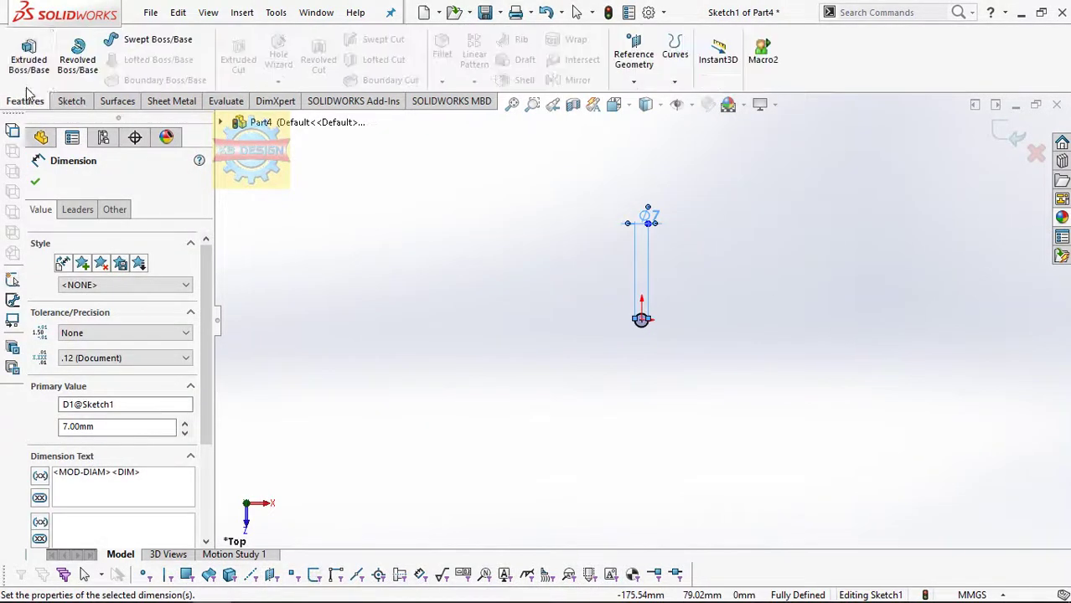
{"action": "left_click", "coordinate": [28, 55]}
{"action": "type", "text": "10.5"}
{"action": "key", "text": "Return"}
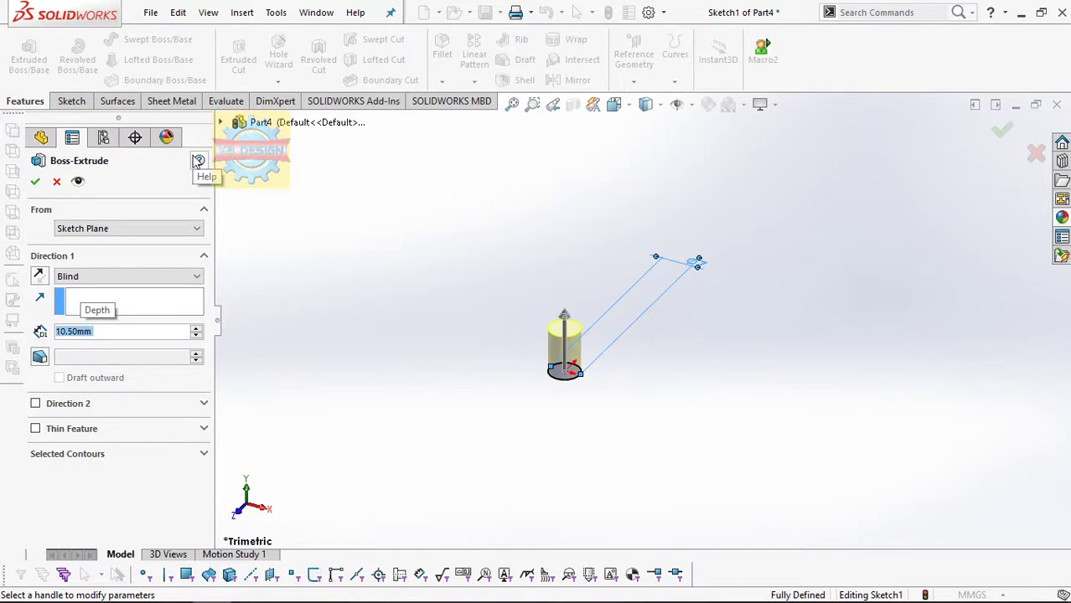
{"action": "left_click", "coordinate": [35, 181]}
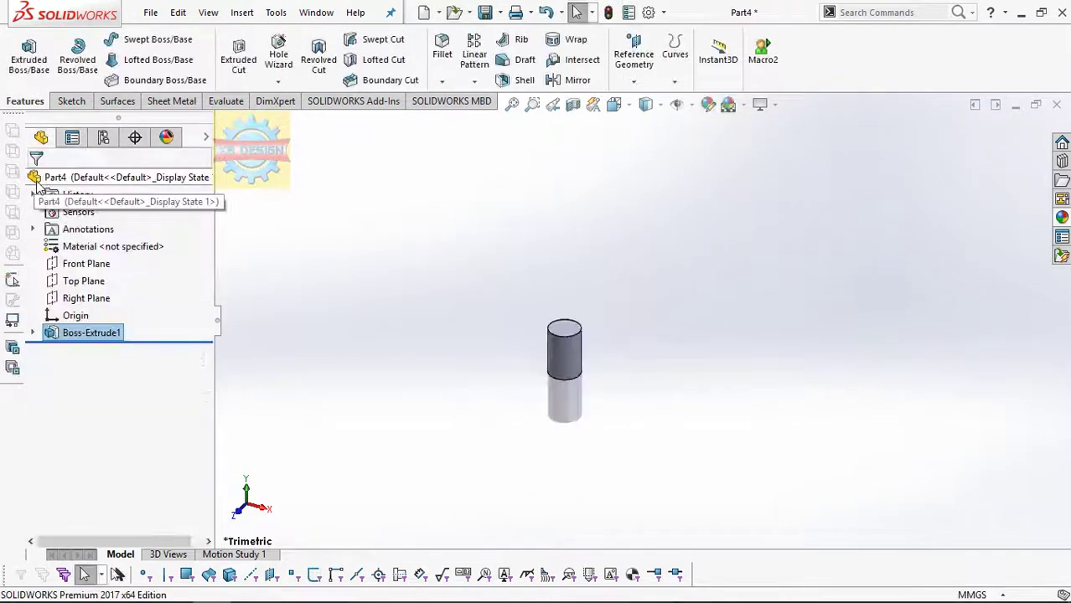
Select the cylinder's end face, then open and exit an empty sketch on it.
{"action": "middle_click_drag", "start_coordinate": [592, 376], "coordinate": [646, 308]}
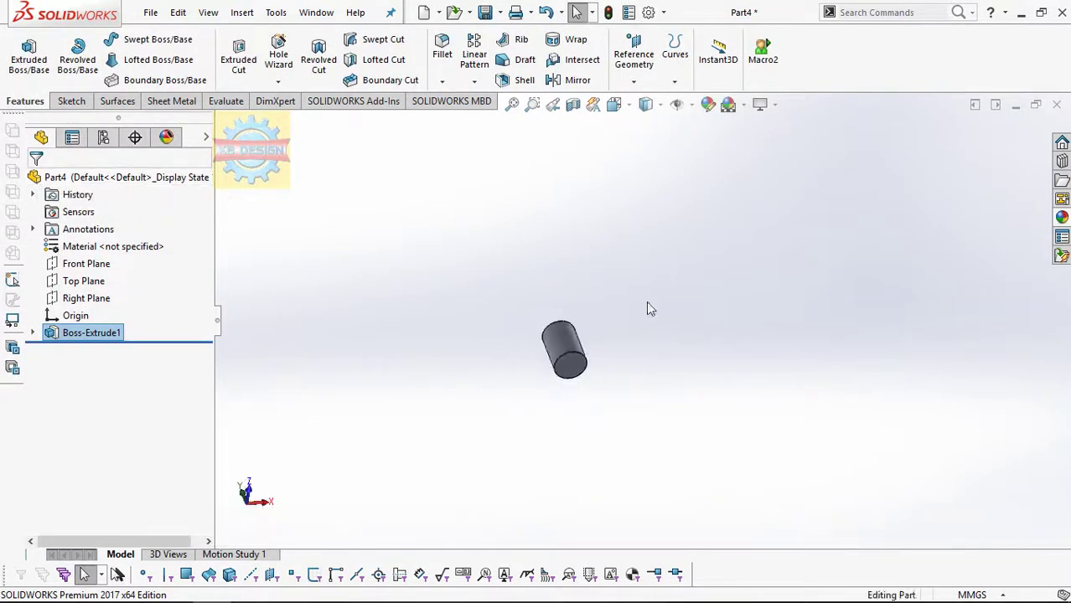
{"action": "left_click", "coordinate": [584, 369]}
{"action": "scroll", "coordinate": [587, 364], "scroll_direction": "down", "scroll_amount": 3}
{"action": "left_click", "coordinate": [674, 57]}
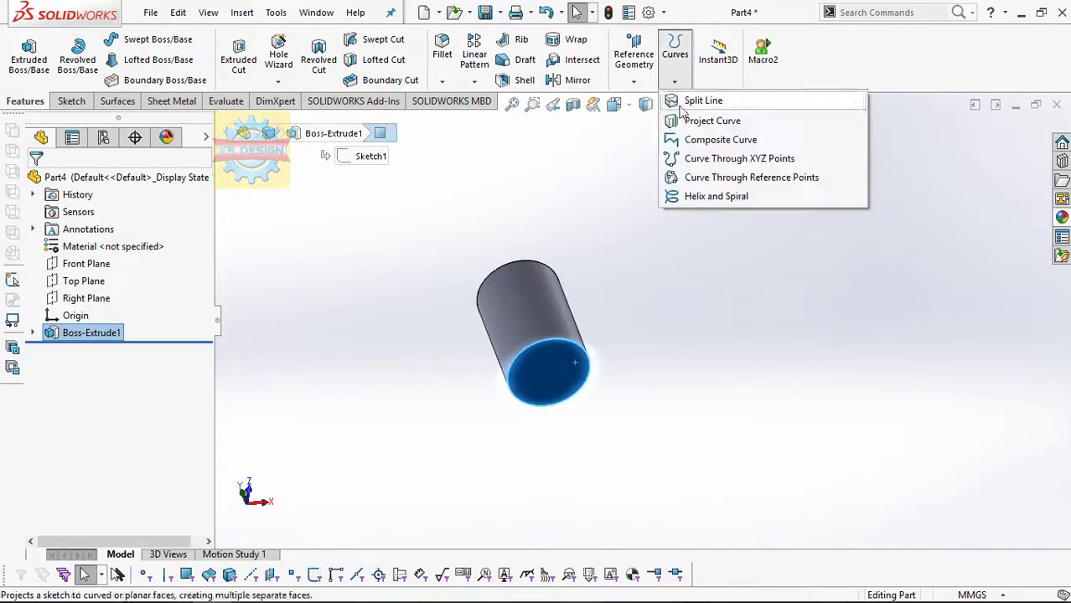
{"action": "left_click", "coordinate": [696, 196]}
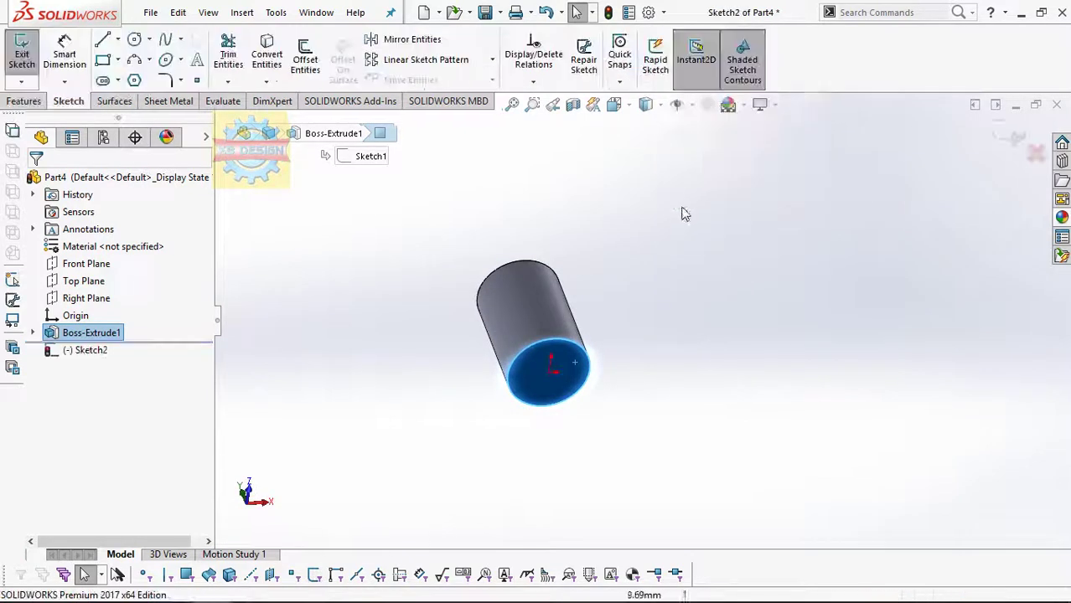
{"action": "left_click", "coordinate": [23, 52]}
{"action": "left_click", "coordinate": [561, 379]}
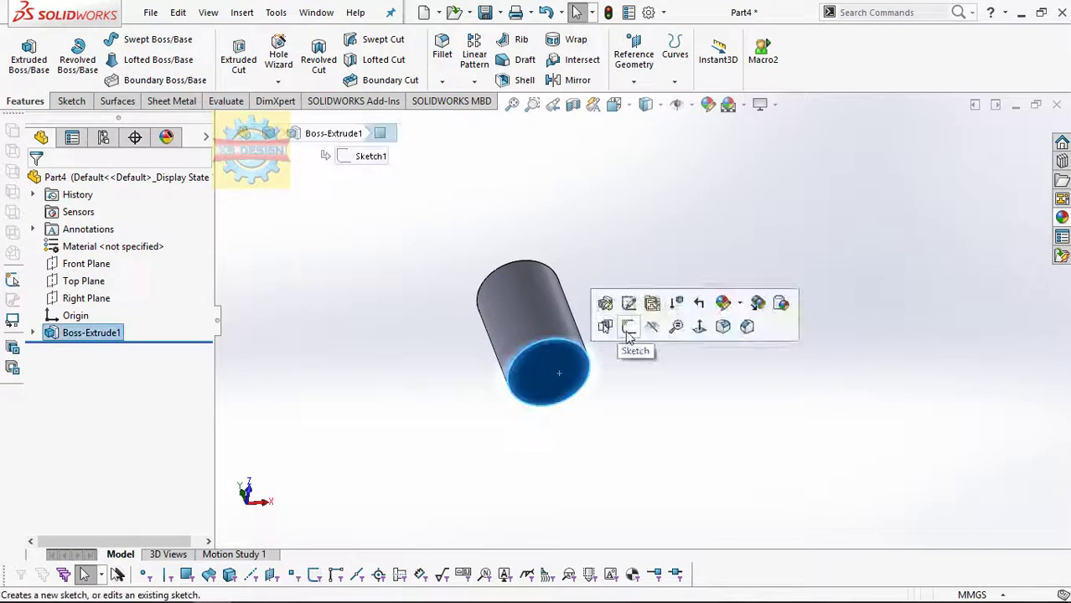
{"action": "left_click", "coordinate": [633, 327]}
{"action": "left_click", "coordinate": [23, 52]}
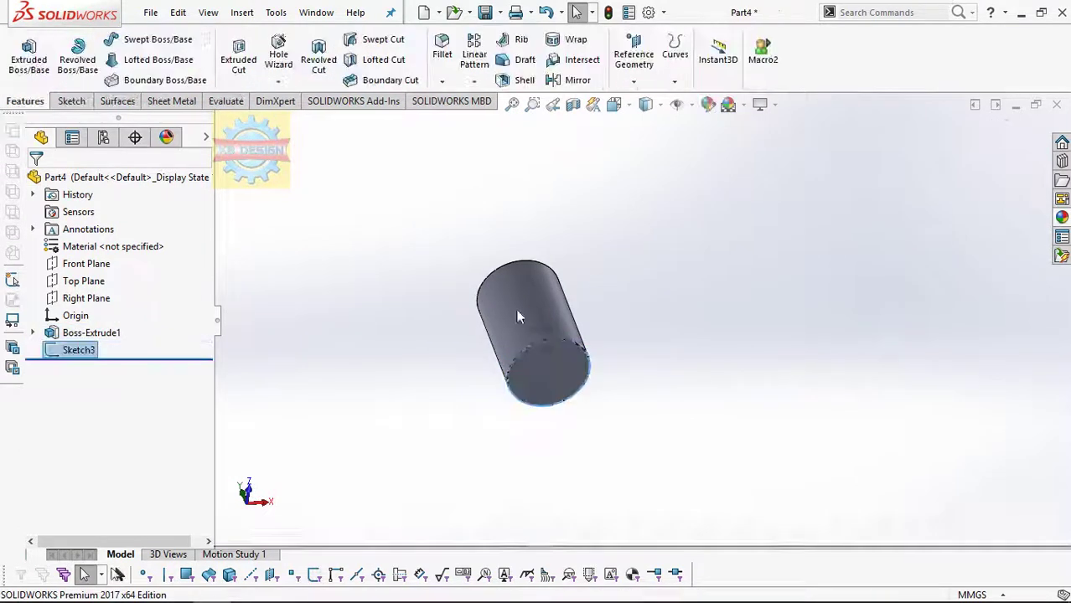
Create a helix on the end circle, 9.5 mm tall with 3.5 revolutions.
{"action": "middle_click_drag", "start_coordinate": [516, 309], "coordinate": [523, 218]}
{"action": "left_click", "coordinate": [674, 59]}
{"action": "left_click", "coordinate": [696, 195]}
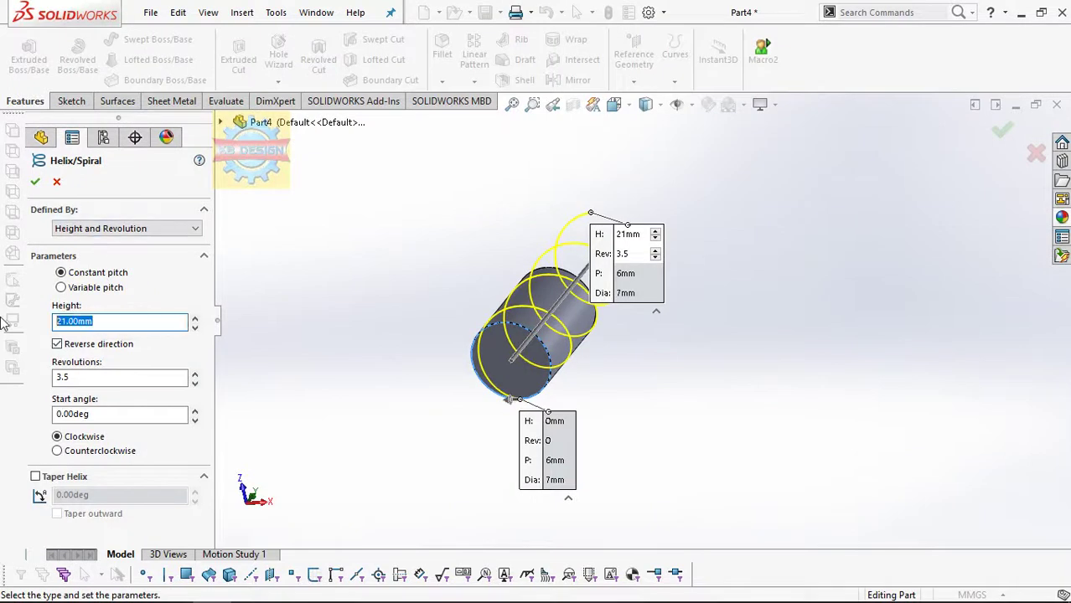
{"action": "type", "text": "5"}
{"action": "key", "text": "Return"}
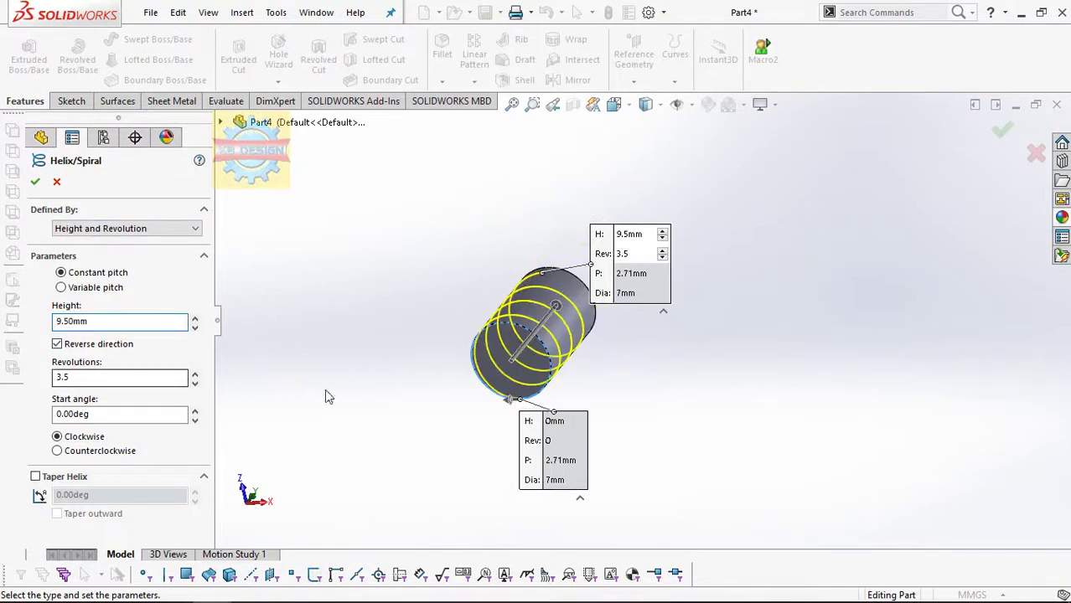
{"action": "middle_click_drag", "start_coordinate": [328, 397], "coordinate": [454, 442]}
{"action": "left_click", "coordinate": [35, 184]}
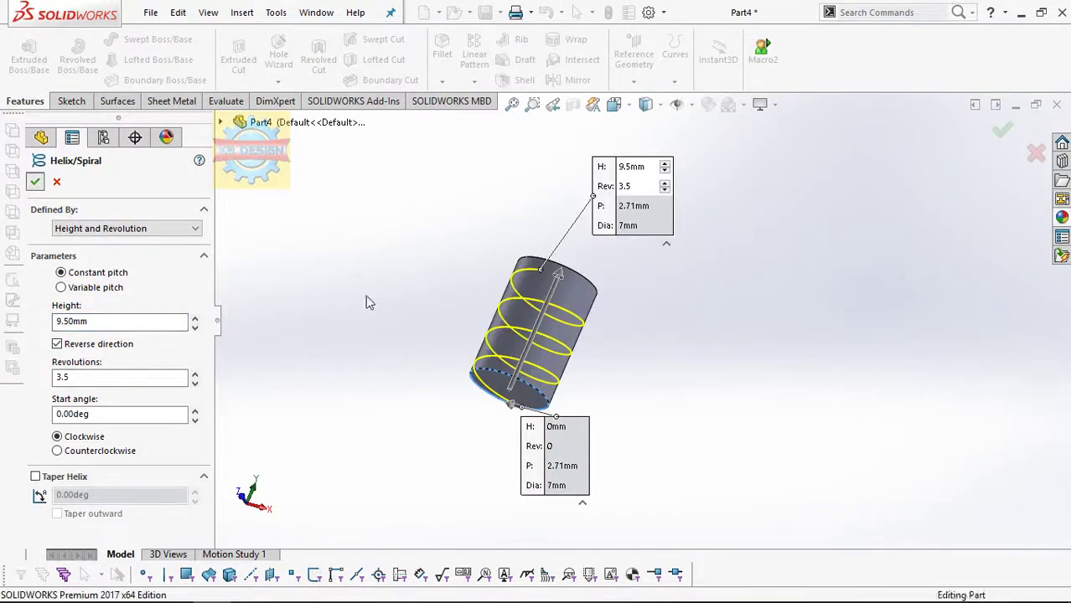
Sketch a rectangle on the Right Plane at the helix's lower end.
{"action": "left_click", "coordinate": [90, 302]}
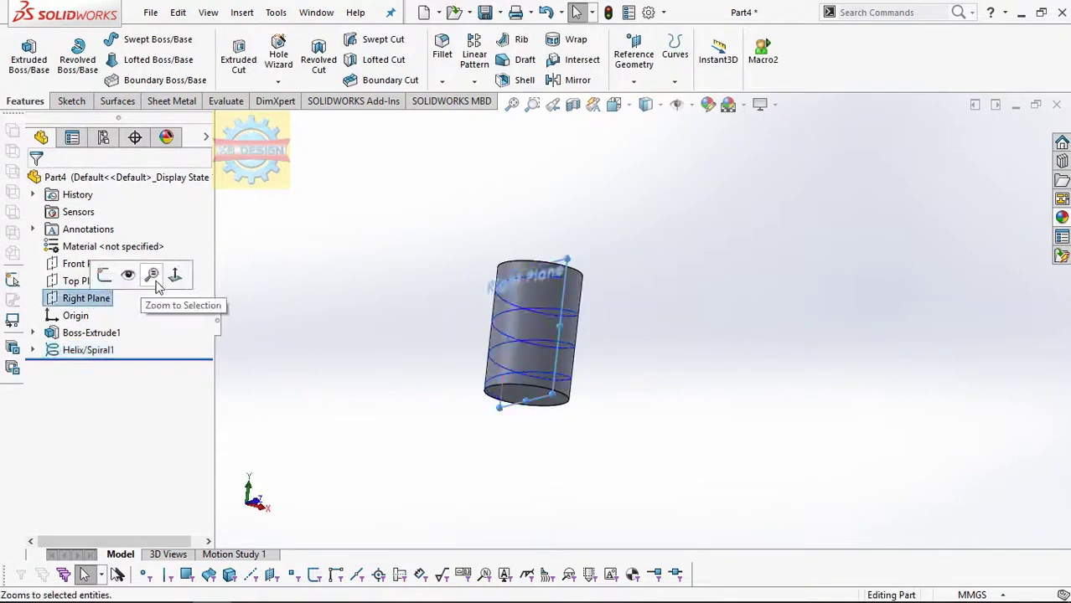
{"action": "left_click", "coordinate": [174, 277]}
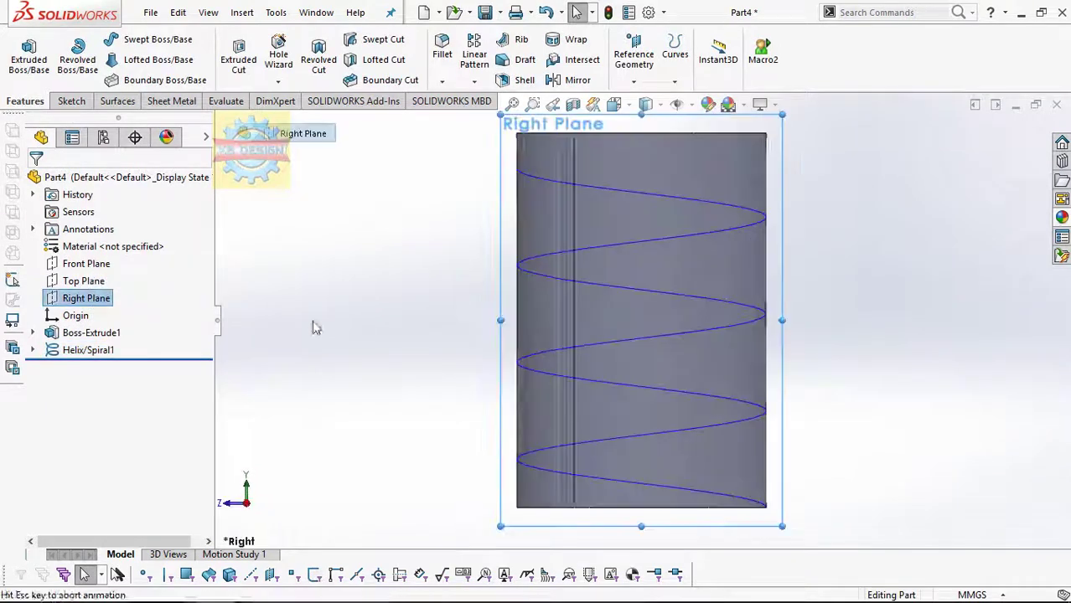
{"action": "left_click", "coordinate": [70, 100]}
{"action": "left_click", "coordinate": [22, 55]}
{"action": "key", "text": "r"}
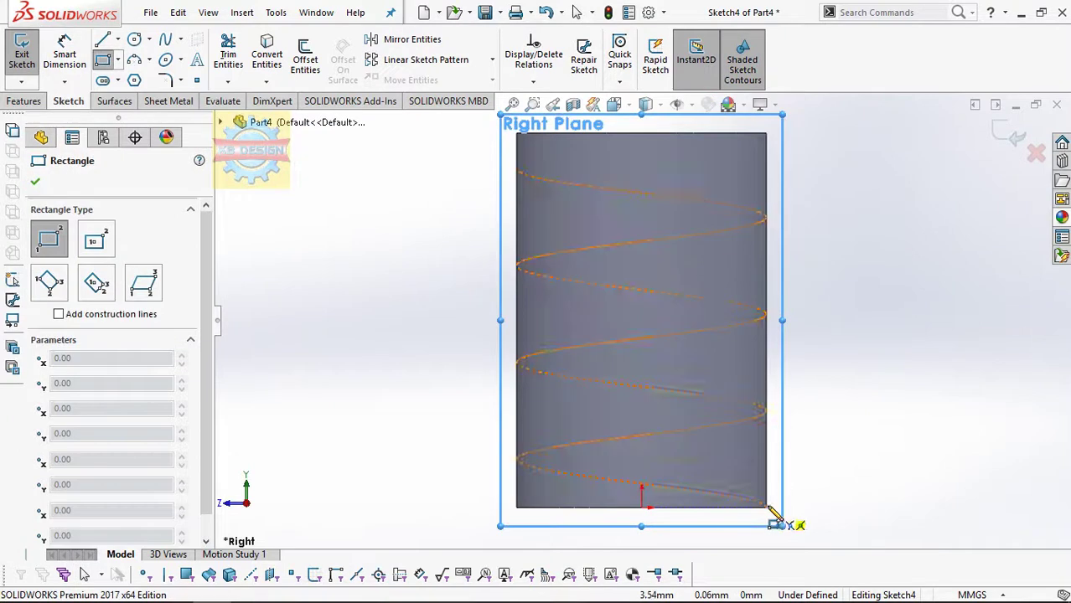
{"action": "left_click", "coordinate": [766, 507]}
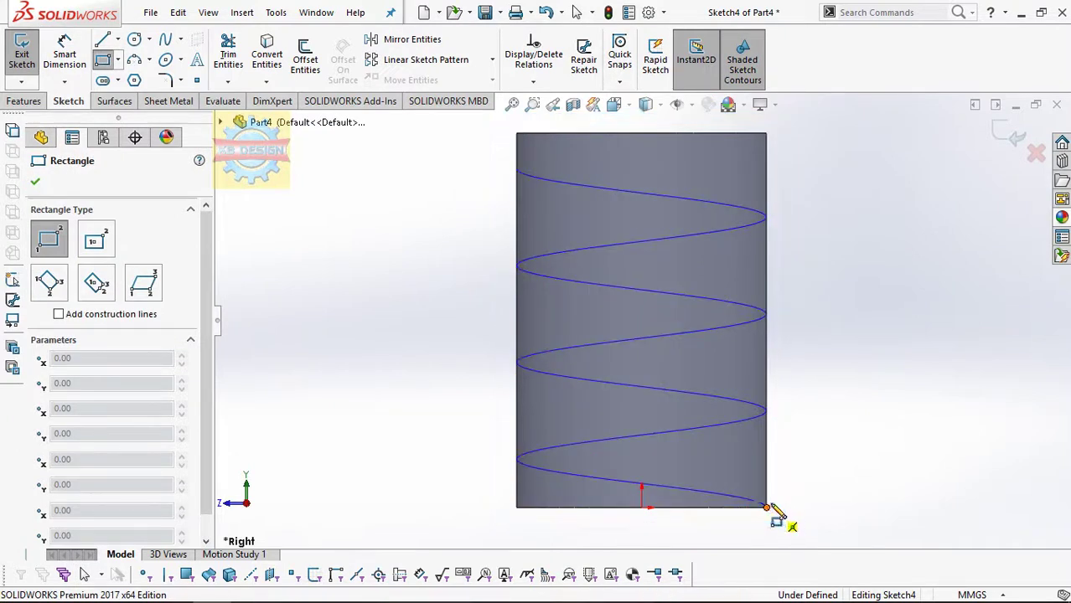
{"action": "left_click", "coordinate": [791, 477]}
{"action": "key", "text": "Escape"}
Dimension the rectangle 1 mm high and 2 mm wide.
{"action": "left_click", "coordinate": [790, 492]}
{"action": "left_click", "coordinate": [829, 490]}
{"action": "type", "text": "1"}
{"action": "key", "text": "Return"}
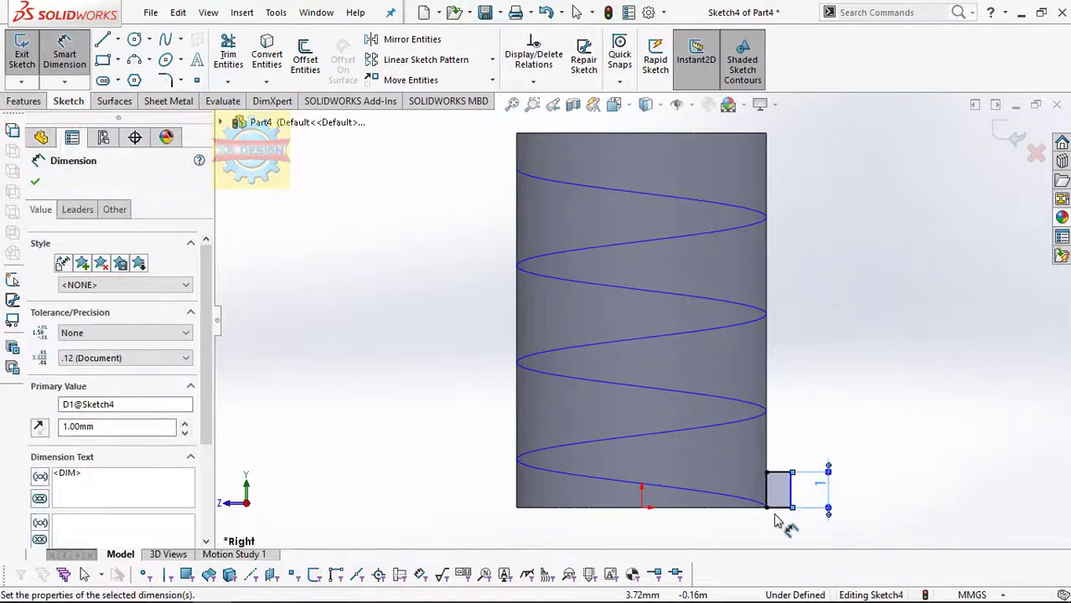
{"action": "left_click", "coordinate": [777, 507]}
{"action": "left_click", "coordinate": [786, 538]}
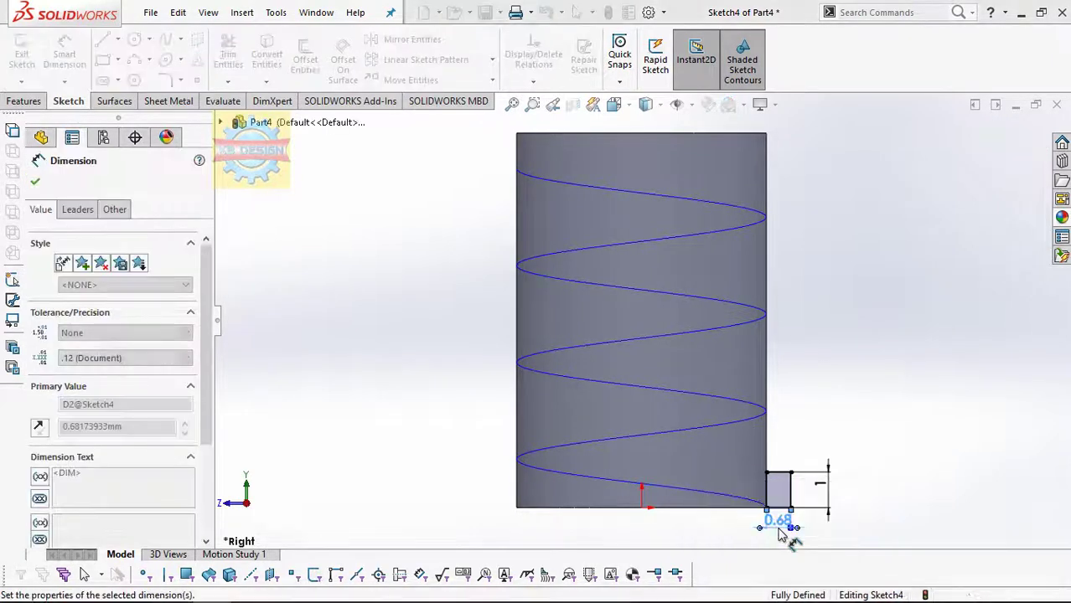
{"action": "type", "text": "2"}
{"action": "key", "text": "Return"}
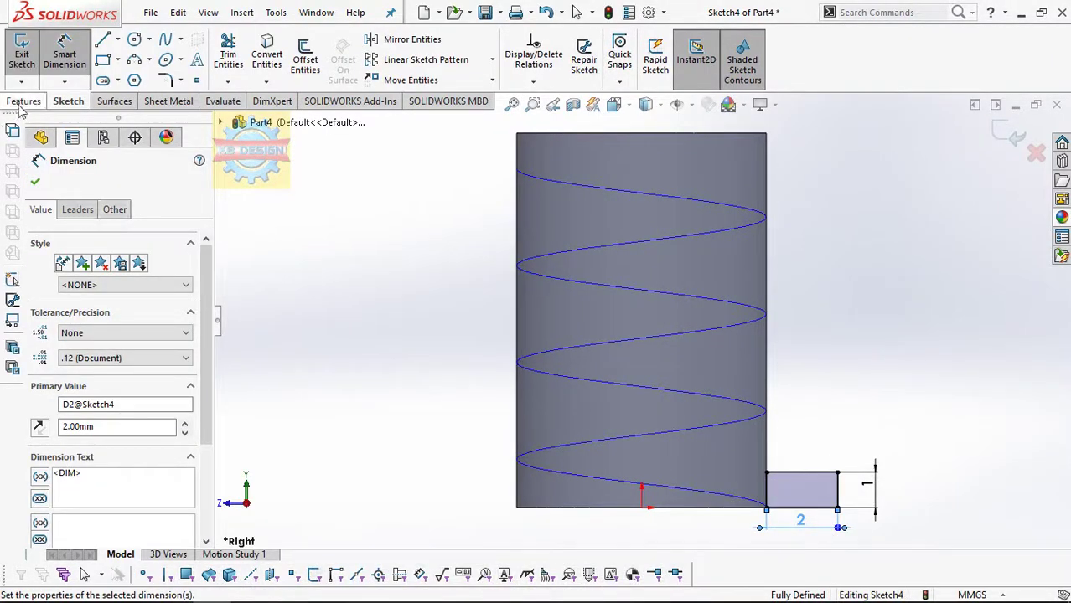
Sweep the rectangle along Helix/Spiral1 to form the thread as Sweep1.
{"action": "left_click", "coordinate": [23, 101]}
{"action": "left_click", "coordinate": [156, 40]}
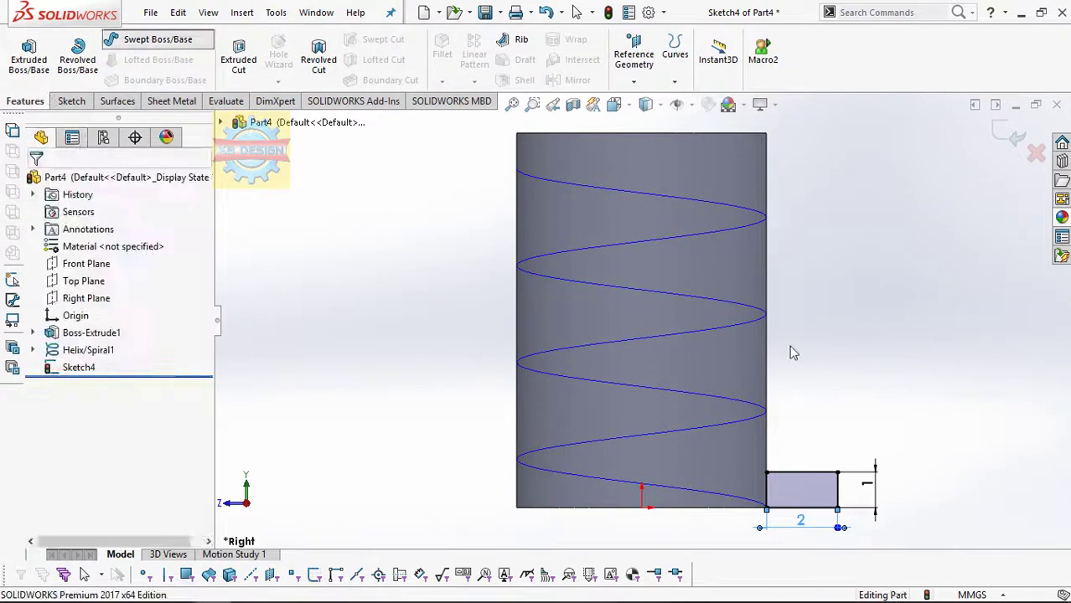
{"action": "left_click", "coordinate": [788, 488]}
{"action": "left_click", "coordinate": [660, 486]}
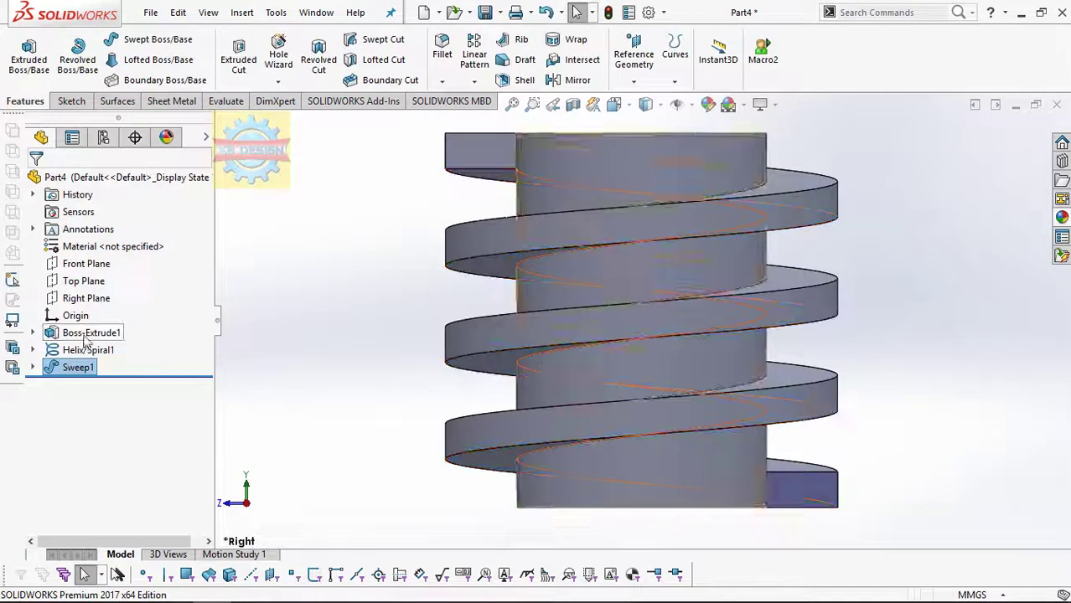
{"action": "left_click", "coordinate": [88, 350]}
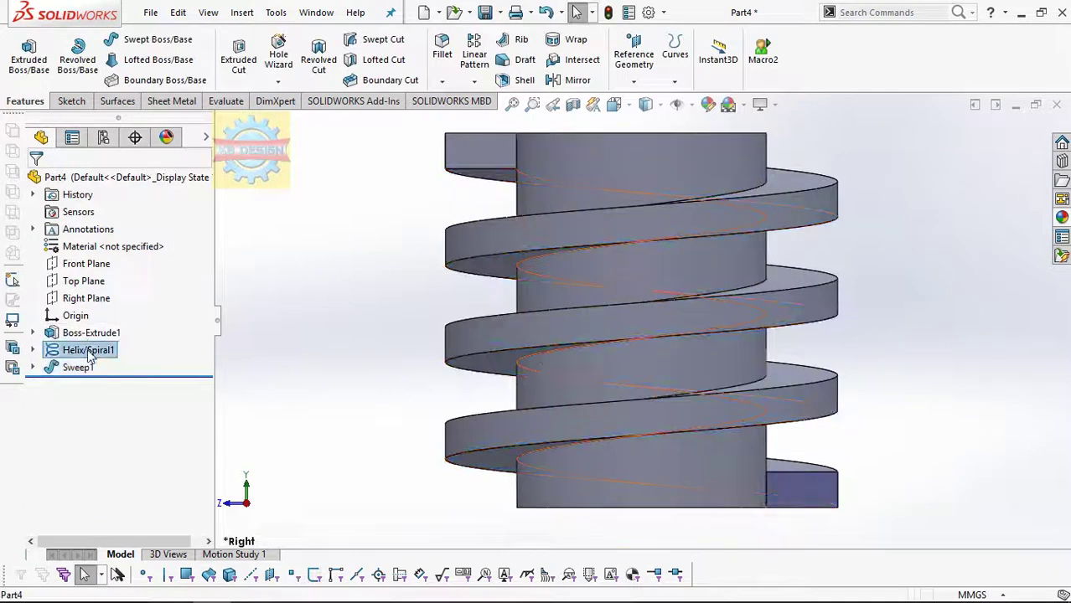
Face the Top Plane and select the cylinder's central end face.
{"action": "left_click", "coordinate": [73, 281]}
{"action": "left_click", "coordinate": [177, 257]}
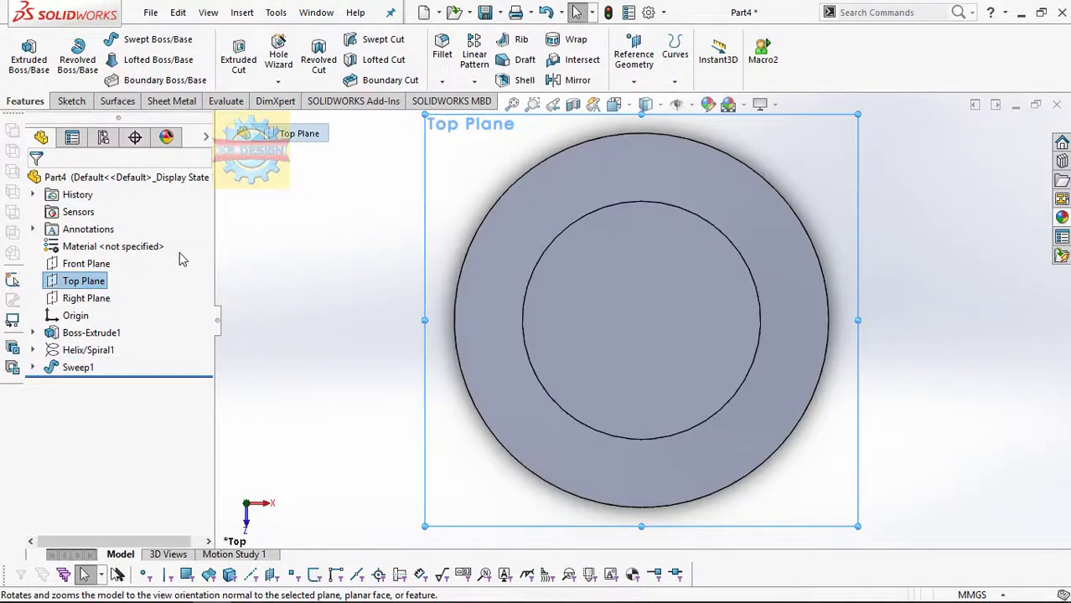
{"action": "left_click", "coordinate": [80, 100]}
Sketch a Ø3 mm circle at the origin on the cylinder's end face.
{"action": "left_click", "coordinate": [613, 274]}
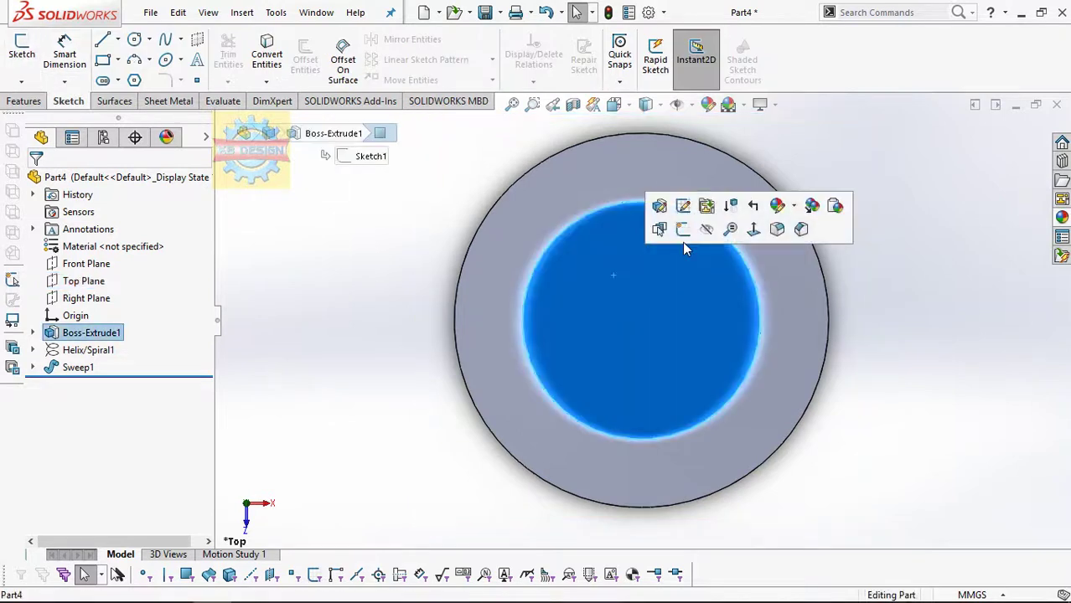
{"action": "left_click", "coordinate": [684, 230]}
{"action": "left_click", "coordinate": [134, 39]}
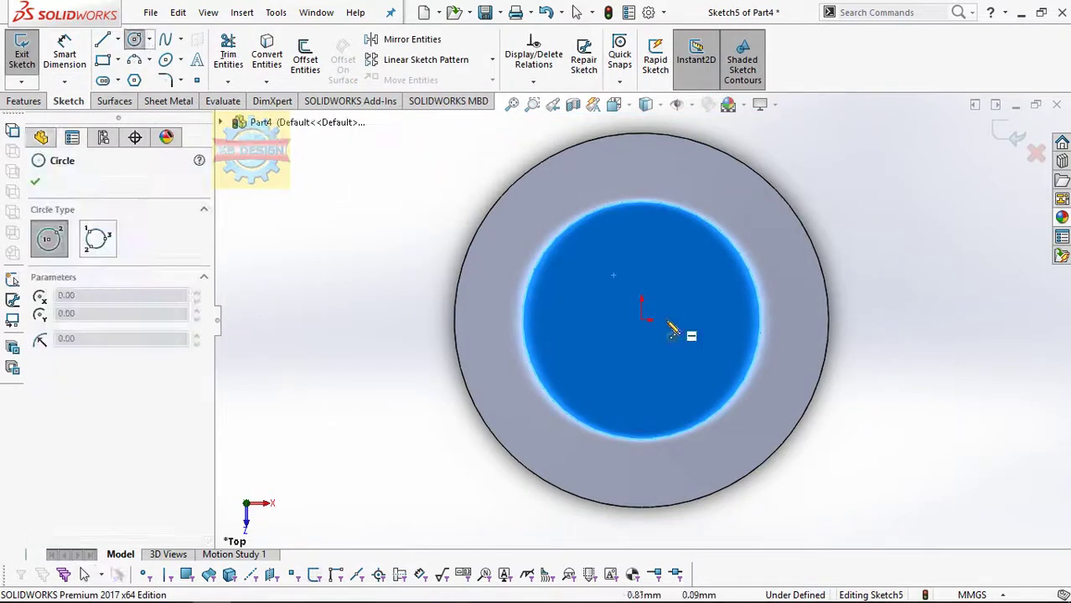
{"action": "left_click", "coordinate": [642, 318]}
{"action": "left_click", "coordinate": [694, 319]}
{"action": "key", "text": "Escape"}
{"action": "key", "text": "d"}
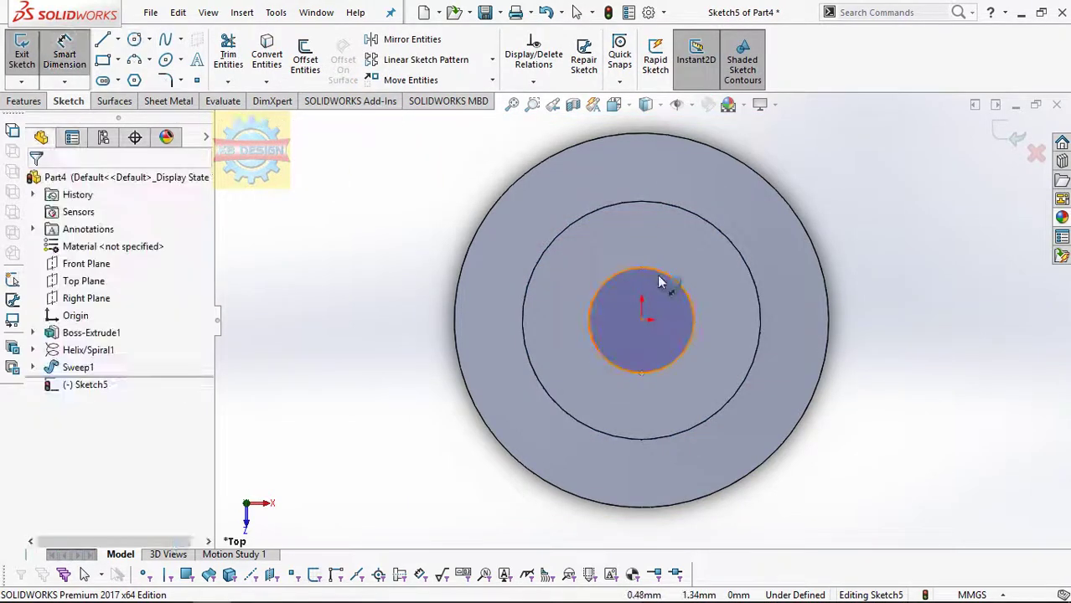
{"action": "left_click", "coordinate": [891, 269]}
{"action": "key", "text": "Return"}
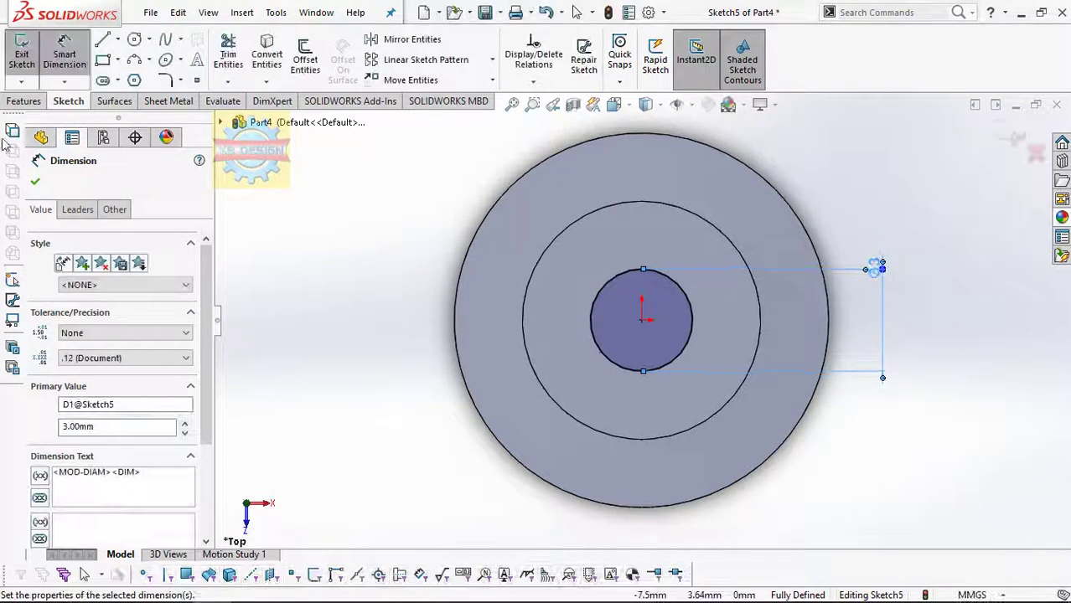
Cut the circle Through All to bore the hole as Cut-Extrude1.
{"action": "left_click", "coordinate": [23, 100]}
{"action": "left_click", "coordinate": [238, 55]}
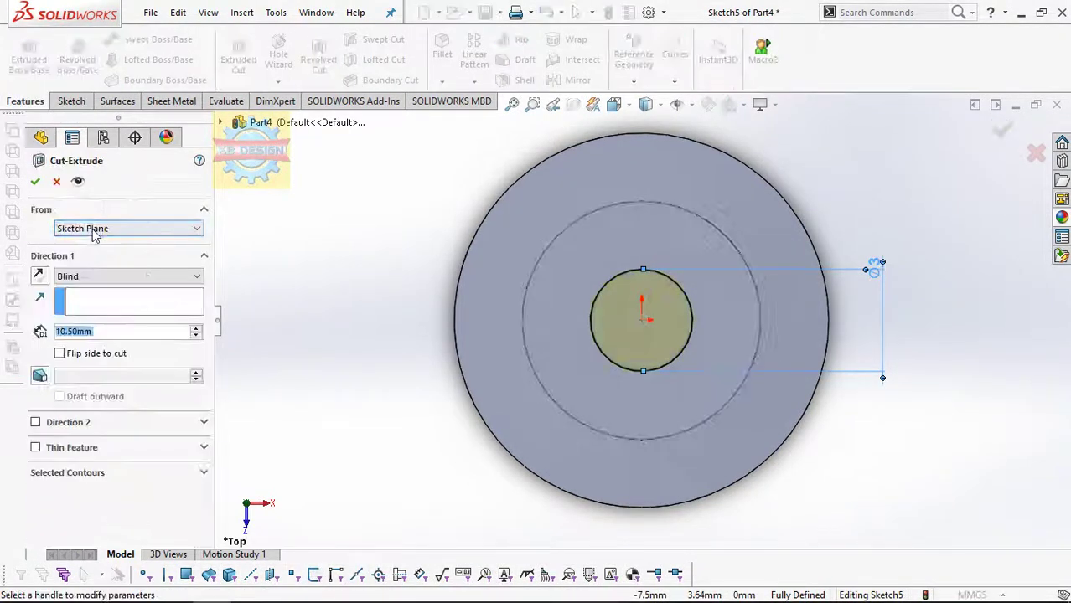
{"action": "left_click", "coordinate": [84, 276]}
{"action": "left_click", "coordinate": [75, 294]}
{"action": "left_click", "coordinate": [35, 181]}
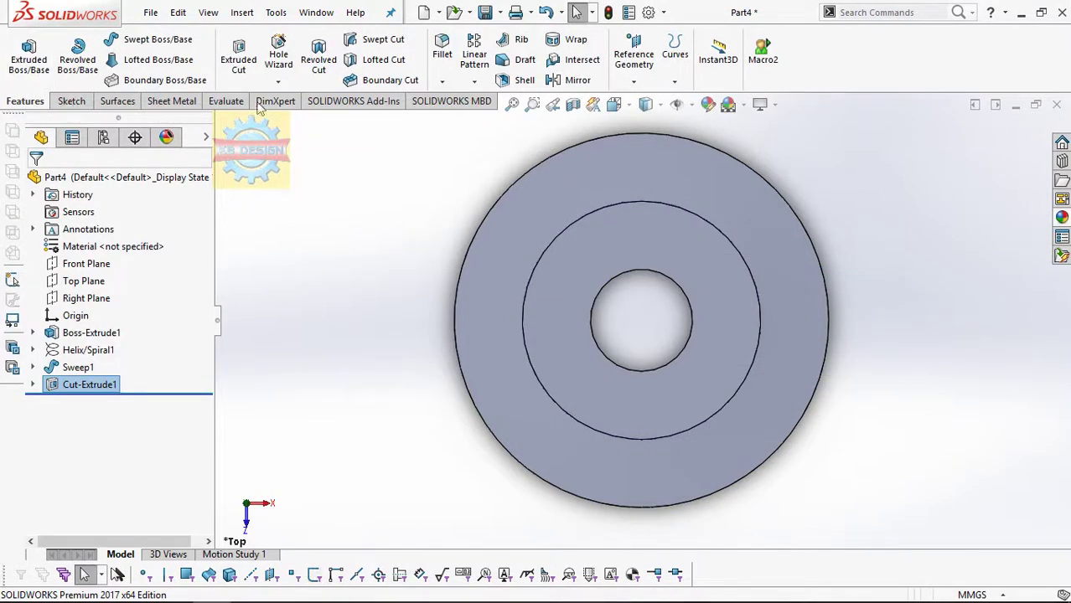
Sketch on the ring face, drawing a horizontal construction line from the origin past the rim.
{"action": "left_click", "coordinate": [683, 219]}
{"action": "left_click", "coordinate": [710, 189]}
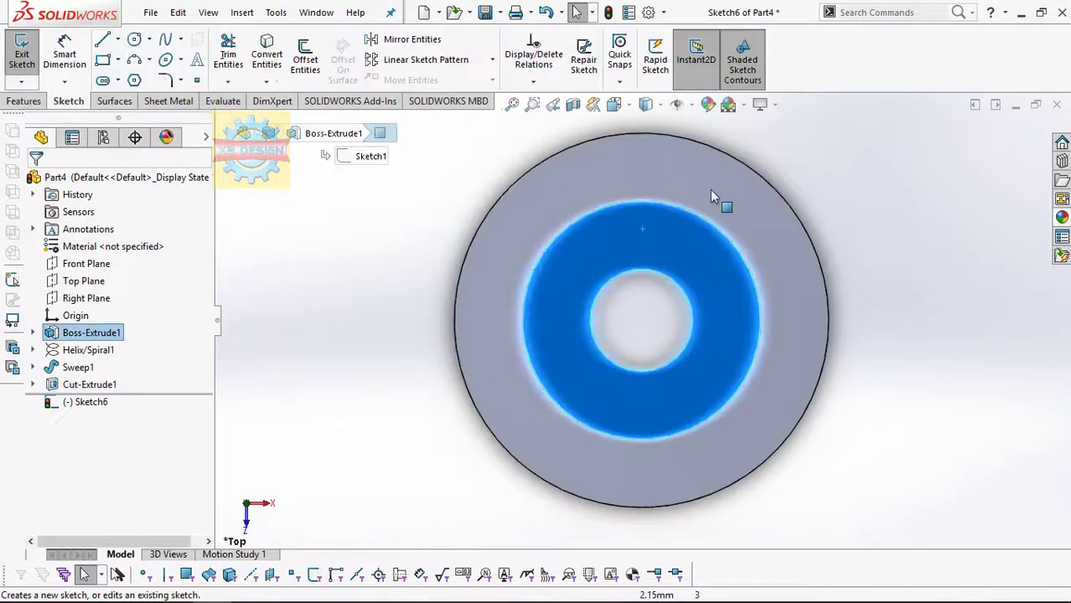
{"action": "left_click", "coordinate": [120, 46]}
{"action": "left_click", "coordinate": [641, 320]}
{"action": "left_click", "coordinate": [853, 320]}
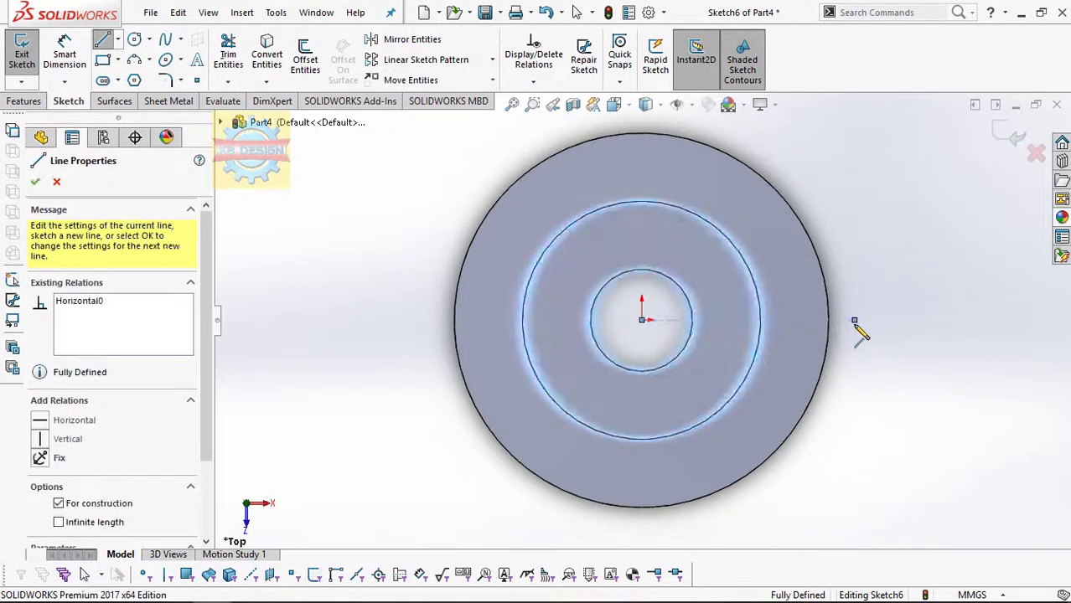
{"action": "key", "text": "Escape"}
Add a circle at the origin, dimensioned 7 mm then changed to Ø11 mm.
{"action": "left_click", "coordinate": [134, 42]}
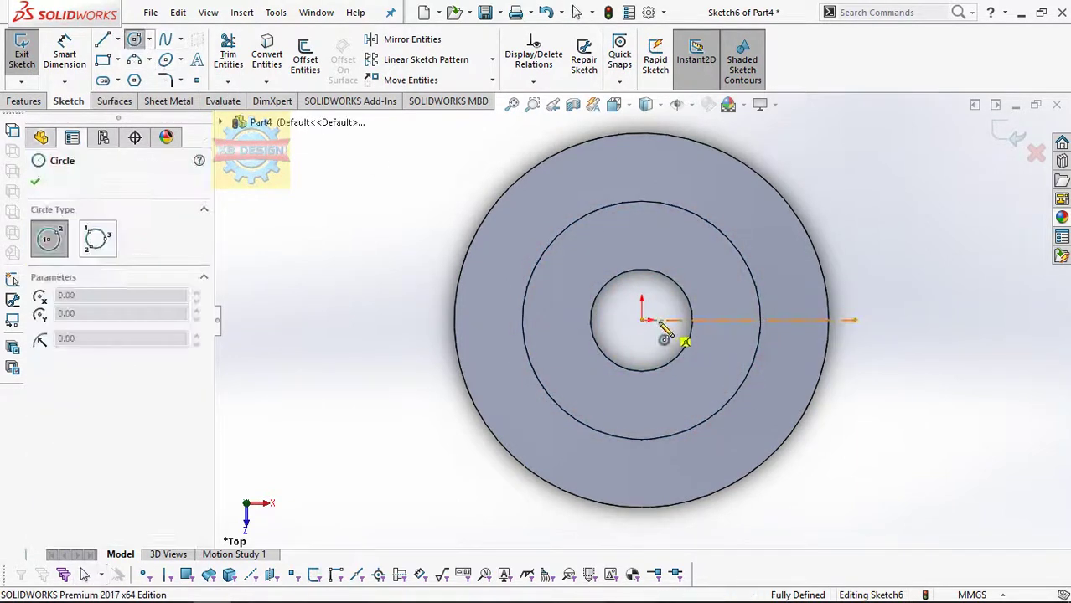
{"action": "left_click", "coordinate": [641, 319]}
{"action": "left_click", "coordinate": [874, 191]}
{"action": "left_click", "coordinate": [65, 54]}
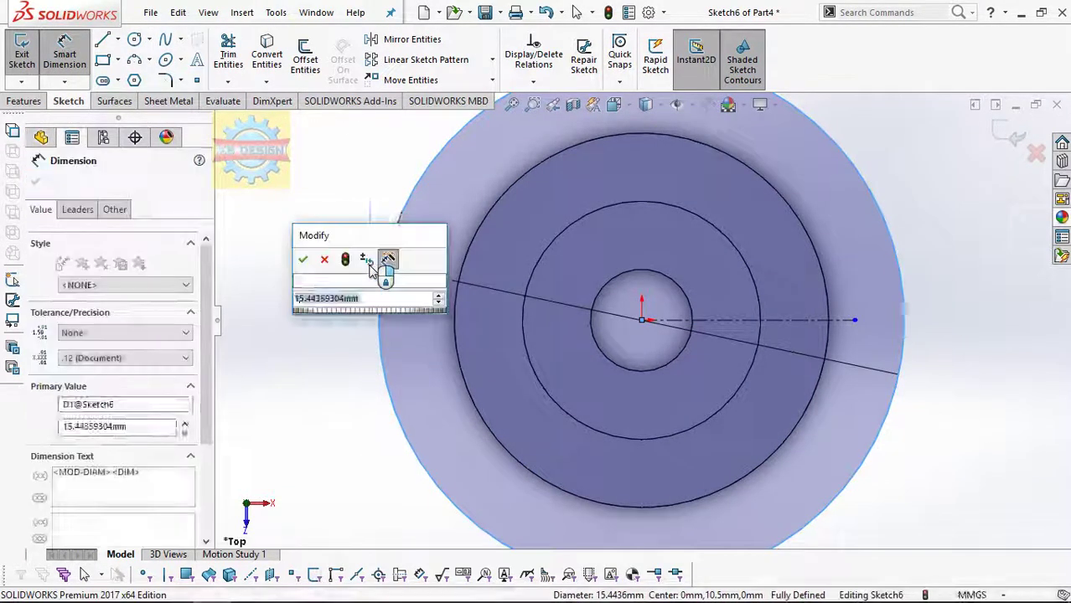
{"action": "type", "text": "7"}
{"action": "key", "text": "Return"}
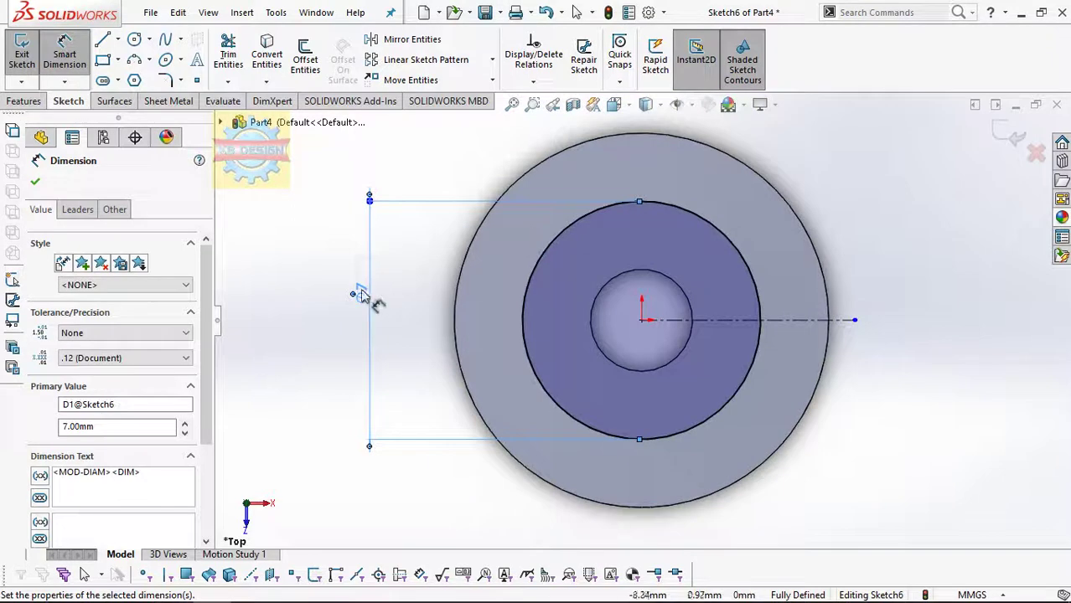
{"action": "left_click", "coordinate": [360, 293]}
{"action": "type", "text": "11"}
{"action": "key", "text": "Return"}
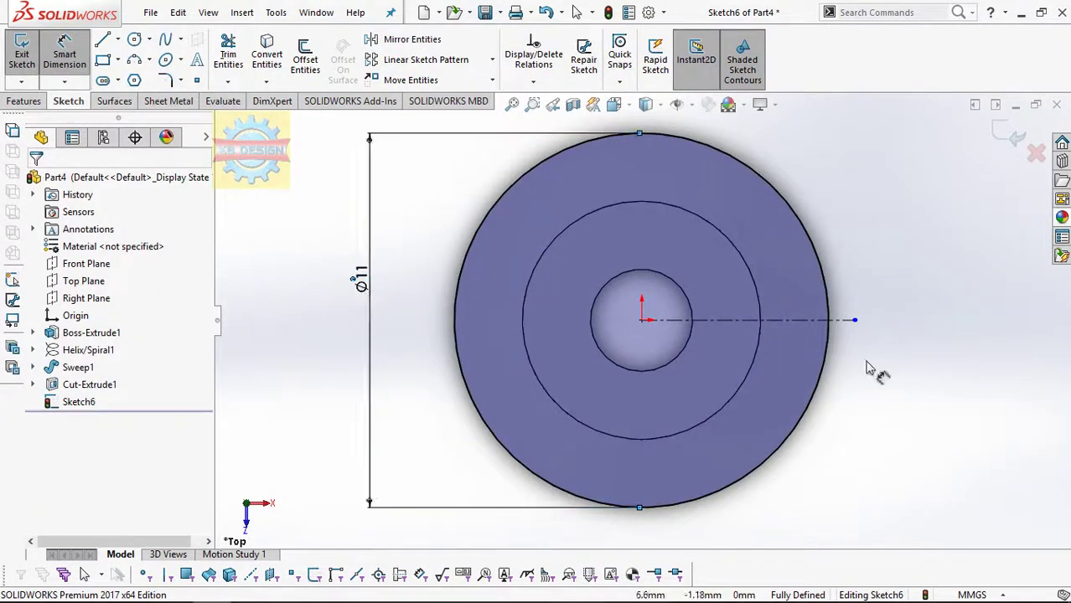
Draw two slanted notch lines at the rim, symmetric about the centreline.
{"action": "key", "text": "t"}
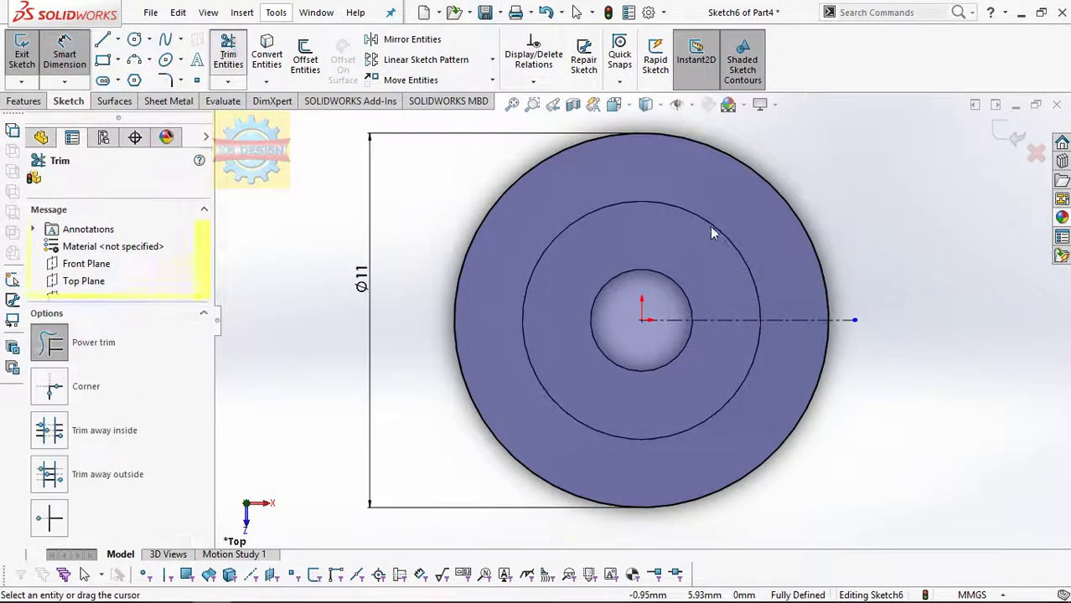
{"action": "scroll", "coordinate": [872, 318], "scroll_direction": "down", "scroll_amount": 2}
{"action": "left_click", "coordinate": [102, 40]}
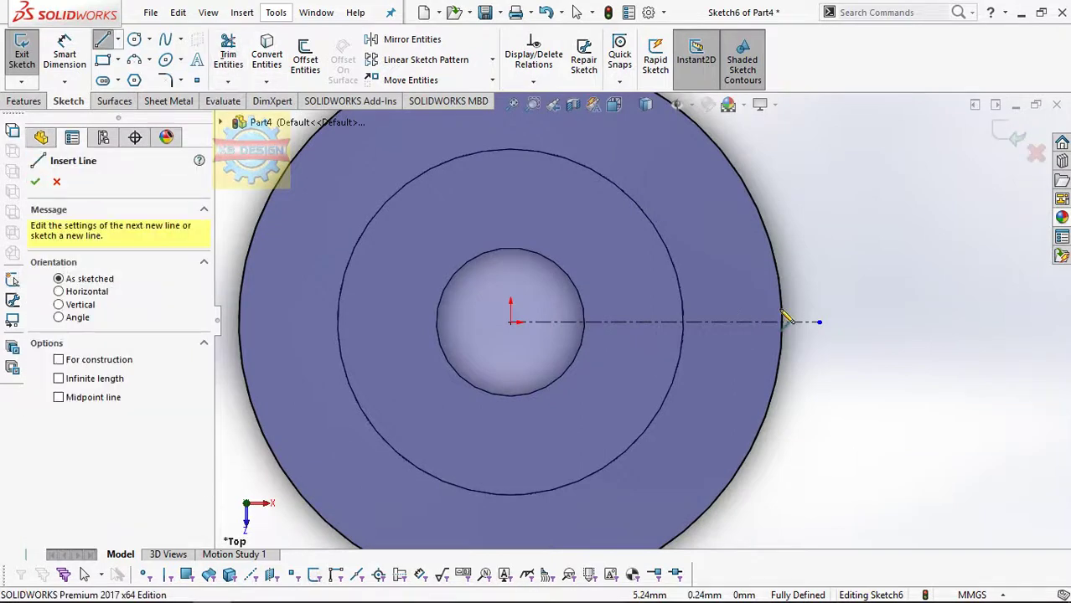
{"action": "left_click", "coordinate": [781, 304]}
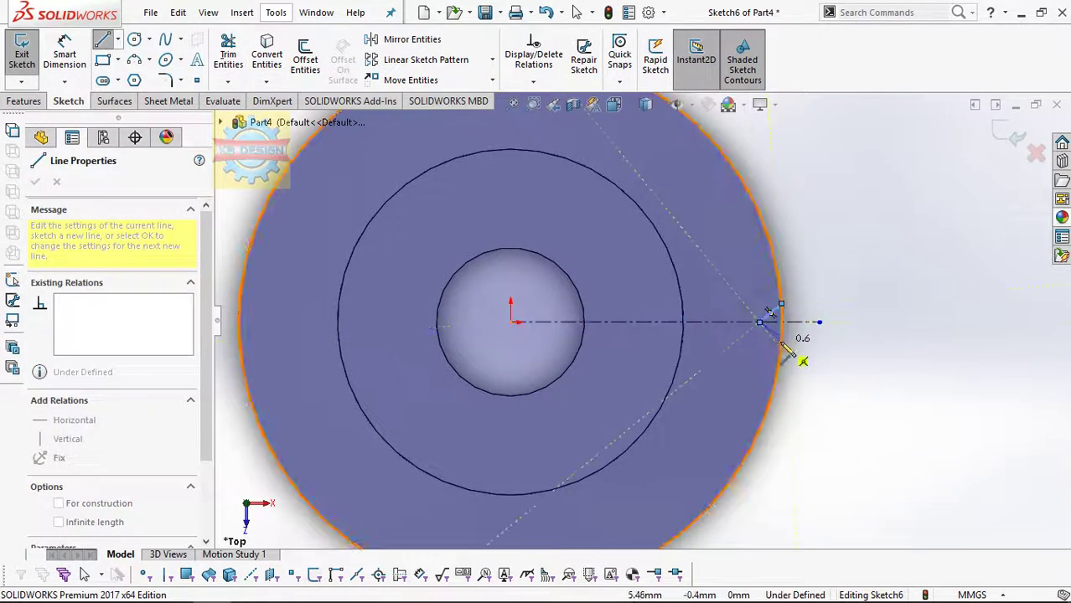
{"action": "left_click", "coordinate": [780, 345]}
{"action": "left_click", "coordinate": [533, 81]}
{"action": "left_click", "coordinate": [547, 122]}
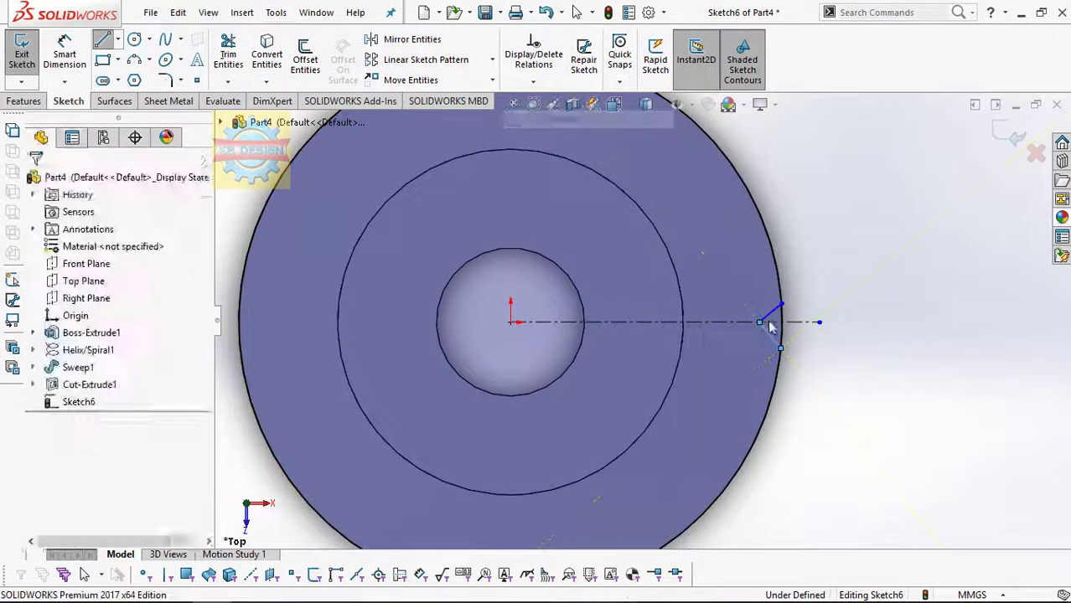
{"action": "left_click", "coordinate": [769, 315]}
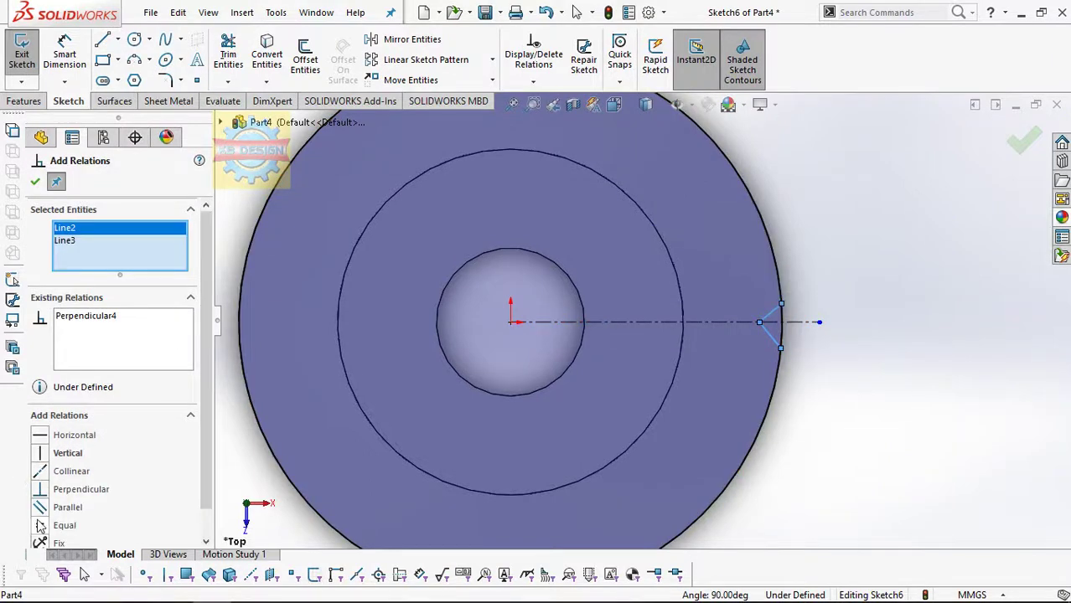
{"action": "left_click", "coordinate": [698, 323]}
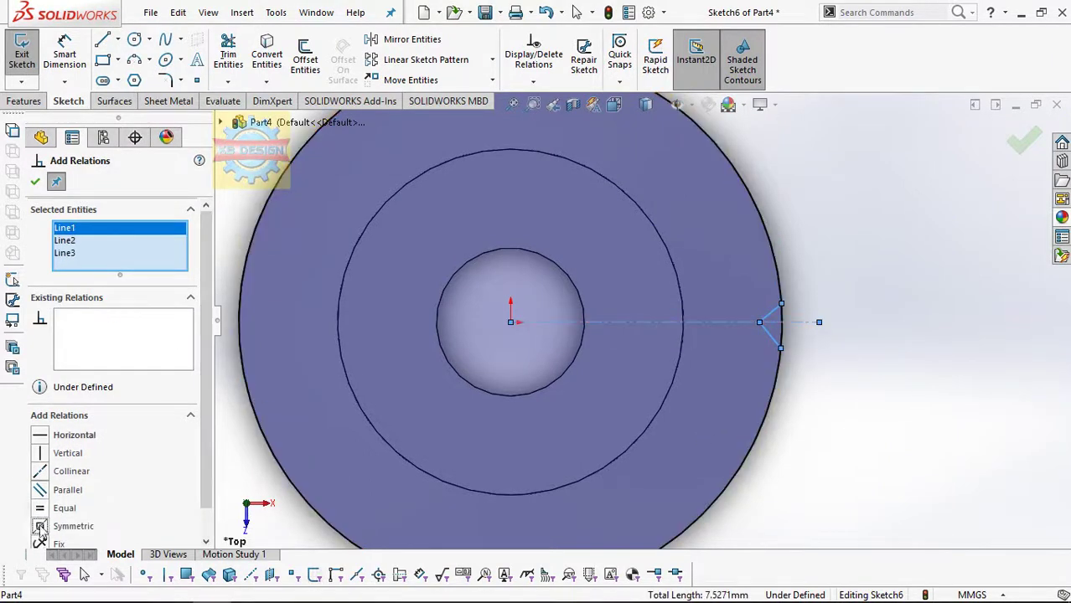
{"action": "left_click", "coordinate": [64, 52]}
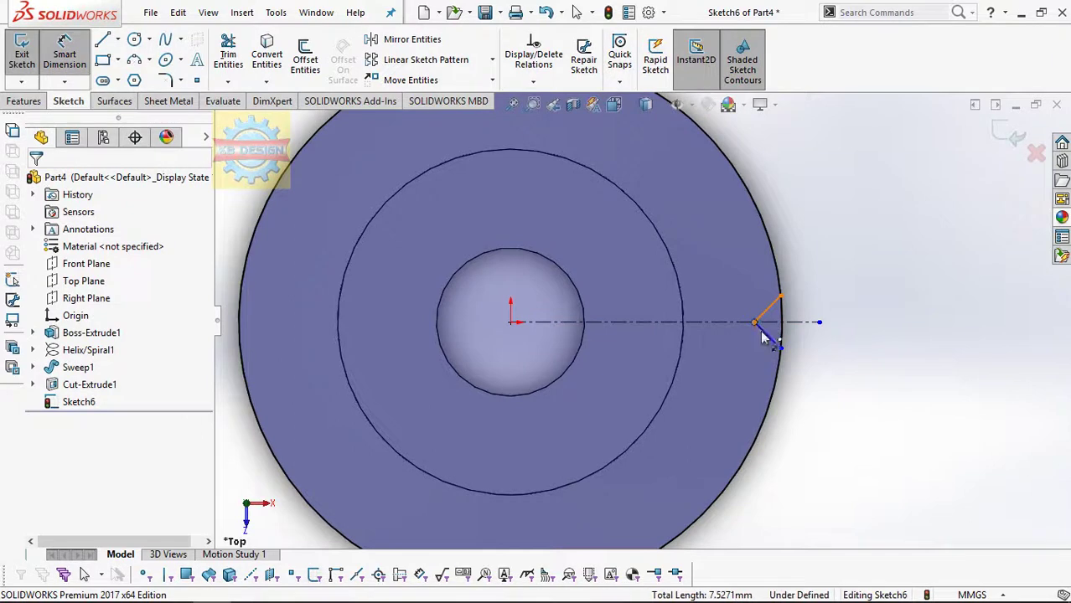
Dimension the V-notch to 0.15 mm.
{"action": "left_click", "coordinate": [778, 346]}
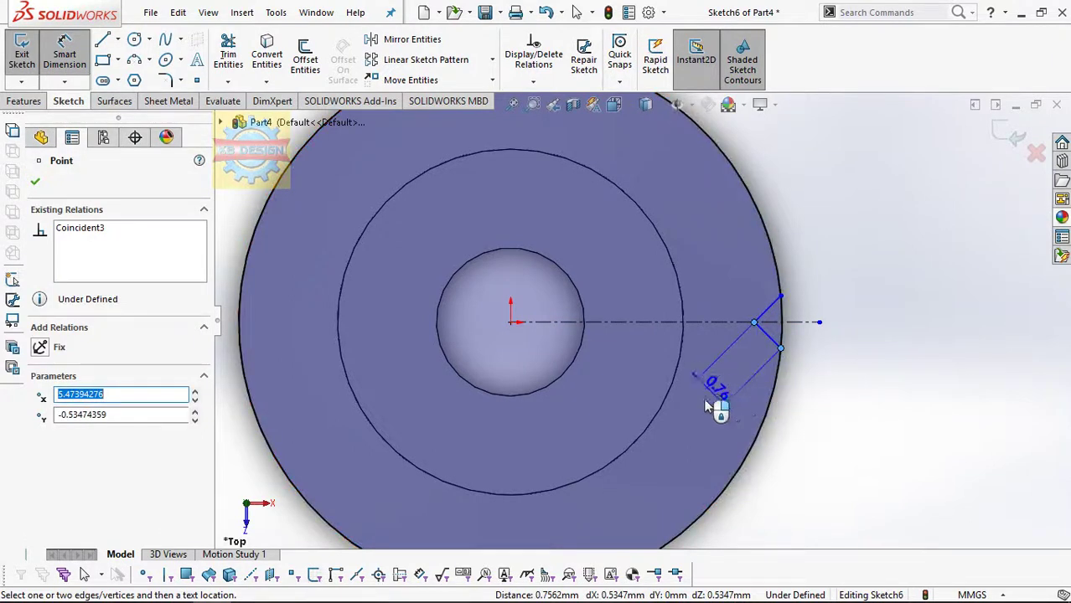
{"action": "left_click", "coordinate": [760, 394]}
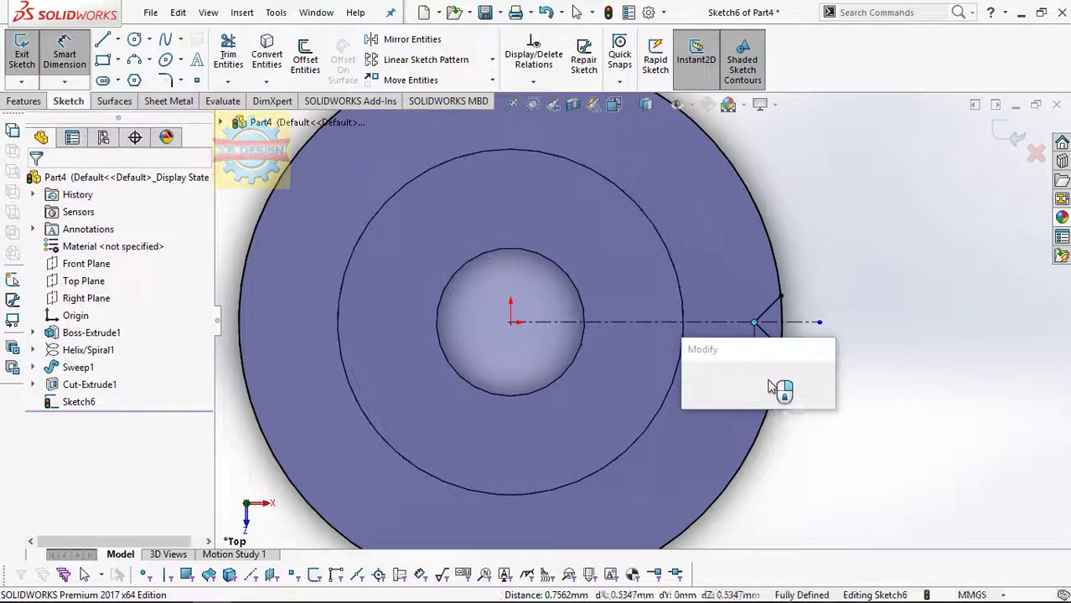
{"action": "type", "text": "0.15"}
{"action": "key", "text": "Return"}
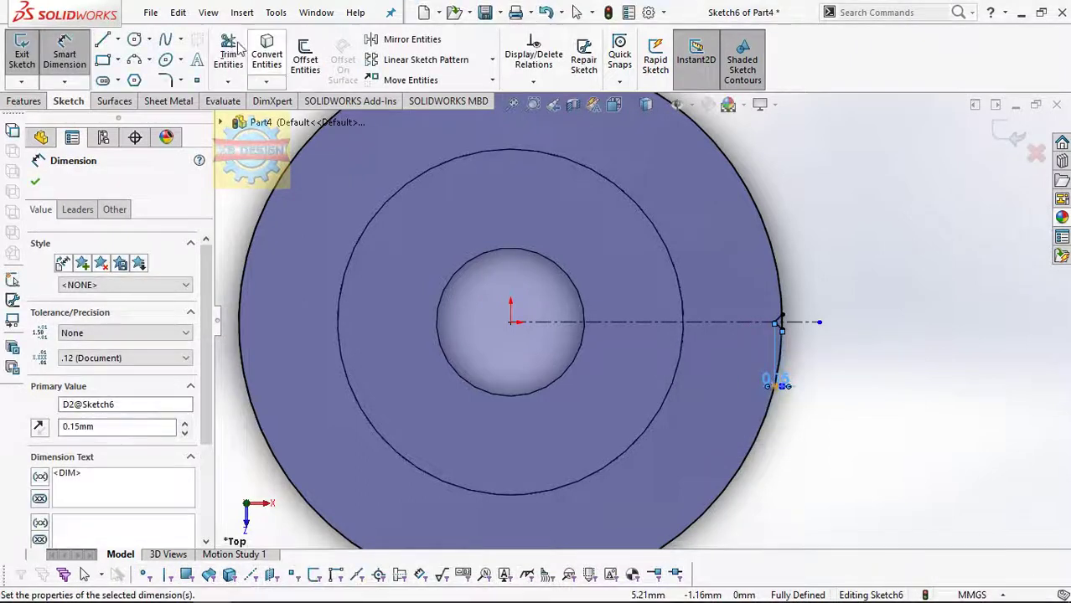
{"action": "left_click", "coordinate": [228, 55]}
Extrude-cut the notch sketch Through All in both directions as Cut-Extrude2.
{"action": "left_click", "coordinate": [17, 101]}
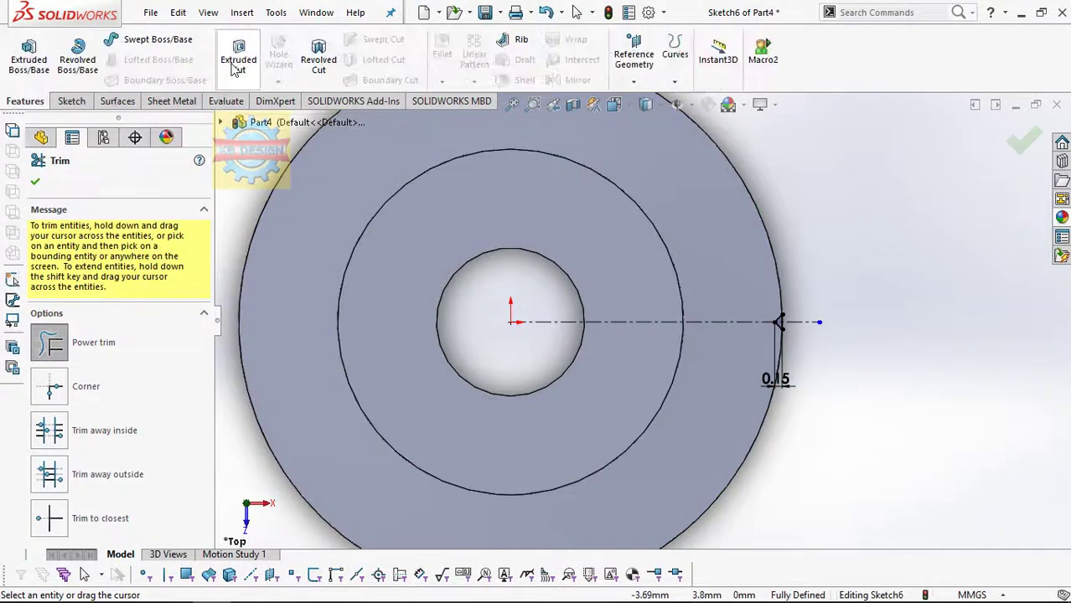
{"action": "left_click", "coordinate": [238, 54]}
{"action": "left_click", "coordinate": [125, 276]}
{"action": "left_click", "coordinate": [94, 311]}
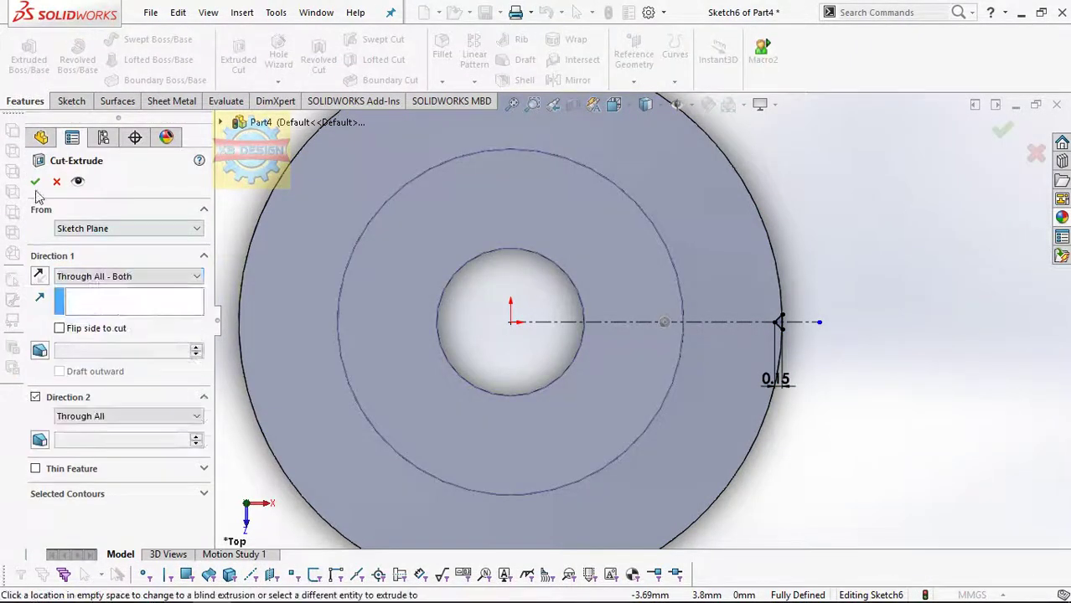
{"action": "key", "text": "Return"}
{"action": "mouse_move", "coordinate": [758, 316]}
{"action": "middle_mouse_down"}
{"action": "mouse_move", "coordinate": [748, 310]}
{"action": "mouse_move", "coordinate": [768, 325]}
{"action": "middle_mouse_up"}
{"action": "scroll", "coordinate": [748, 310], "scroll_direction": "up", "scroll_amount": 5}
Circular-pattern the notch 100 times about the bore face as CirPattern1.
{"action": "left_click", "coordinate": [474, 81]}
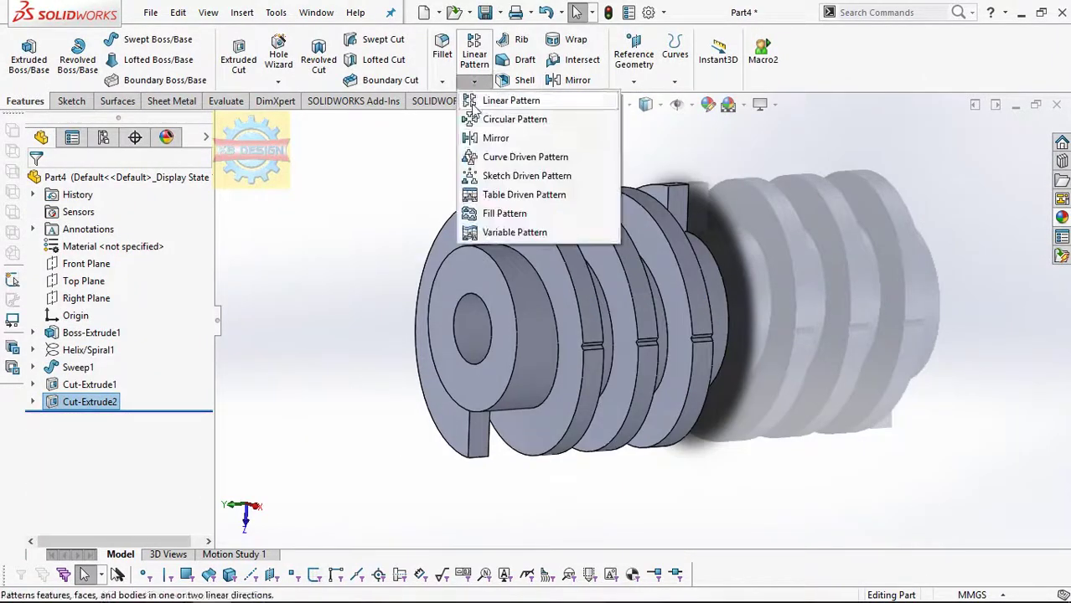
{"action": "left_click", "coordinate": [503, 118]}
{"action": "left_click", "coordinate": [471, 323]}
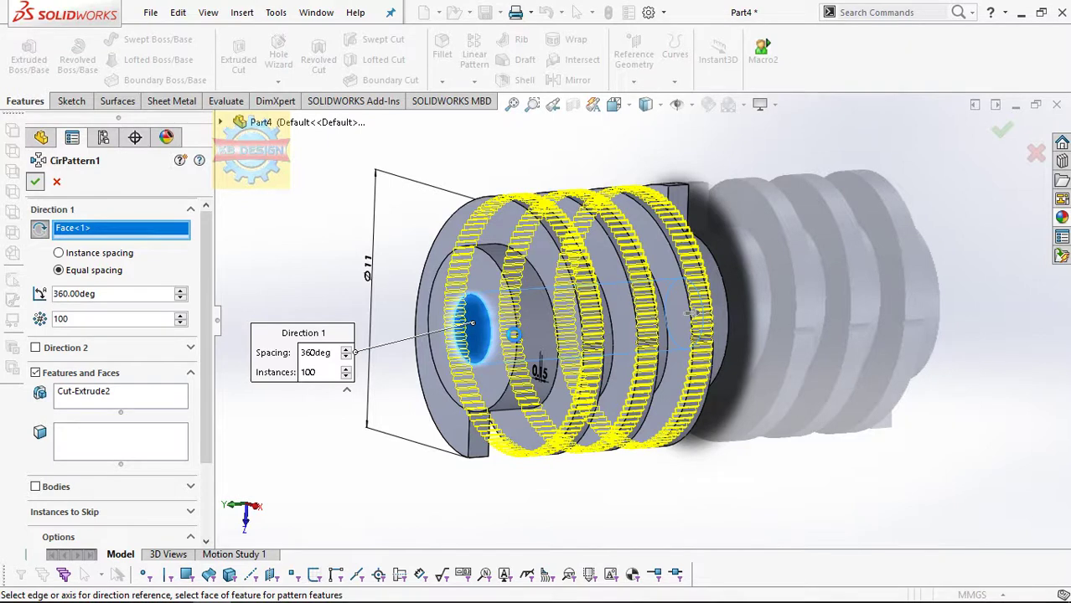
{"action": "key", "text": "Return"}
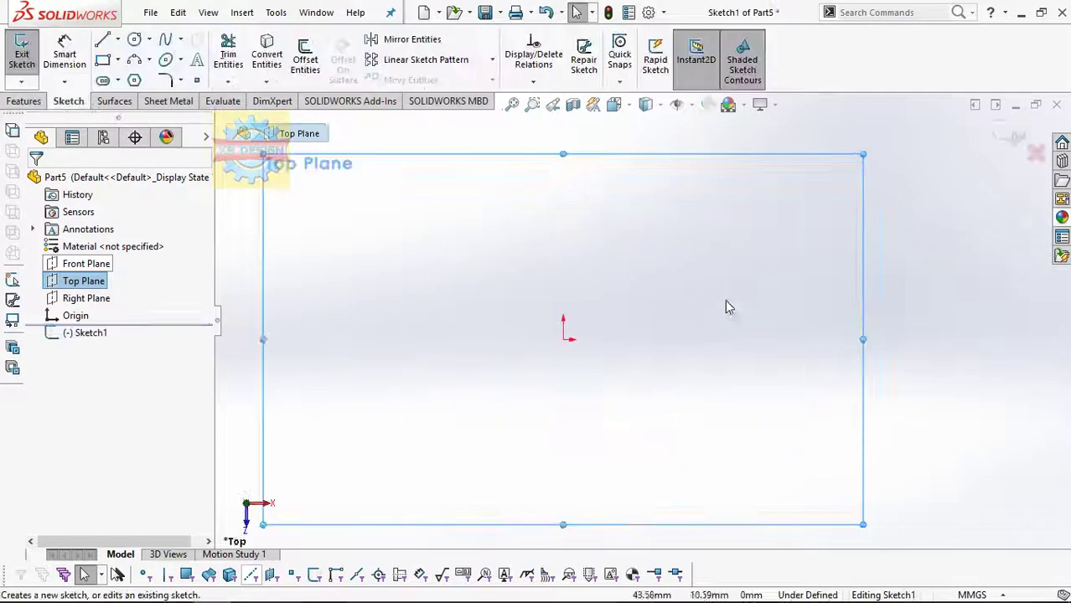
Draw a 3-point arc from the origin, dimensioned R25 with an 18 mm height.
{"action": "left_click", "coordinate": [564, 338]}
{"action": "left_click", "coordinate": [724, 157]}
{"action": "left_click", "coordinate": [611, 219]}
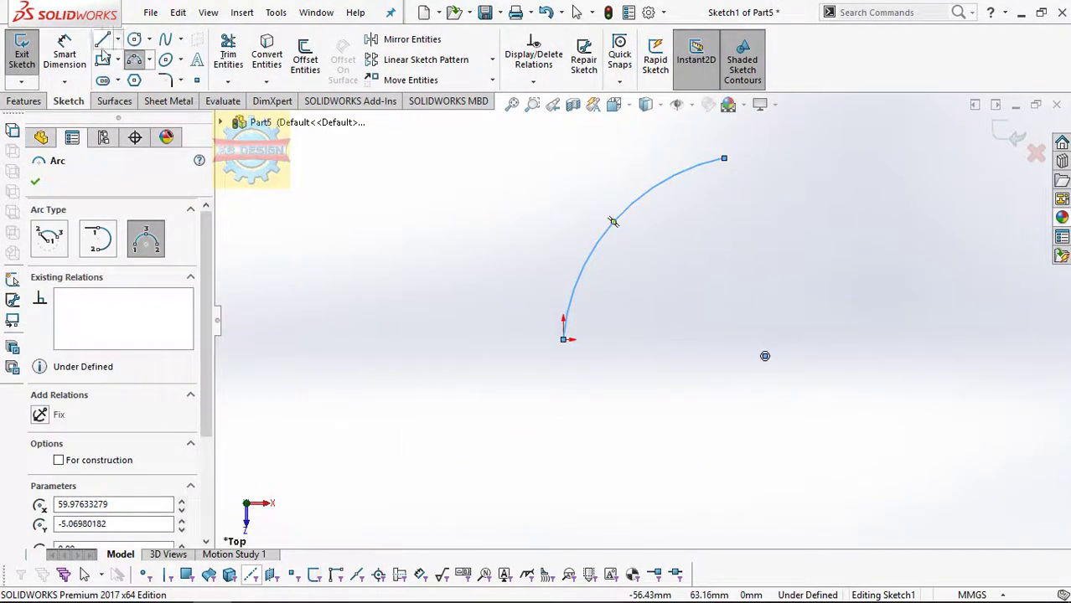
{"action": "left_click", "coordinate": [684, 289]}
{"action": "type", "text": "25"}
{"action": "key", "text": "Return"}
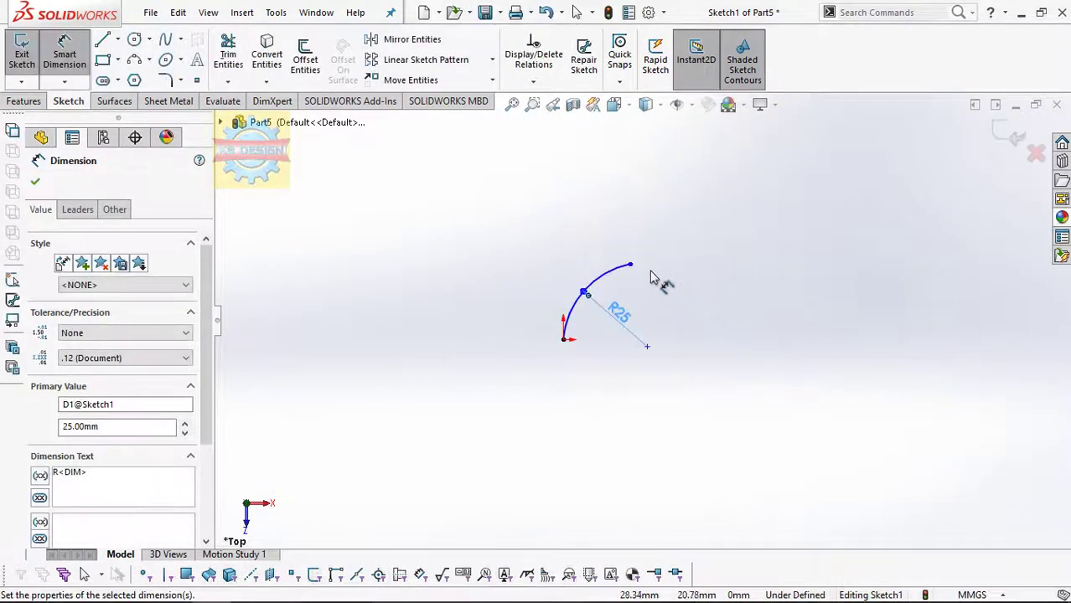
{"action": "left_click", "coordinate": [629, 265]}
{"action": "left_click", "coordinate": [564, 338]}
{"action": "left_click", "coordinate": [490, 319]}
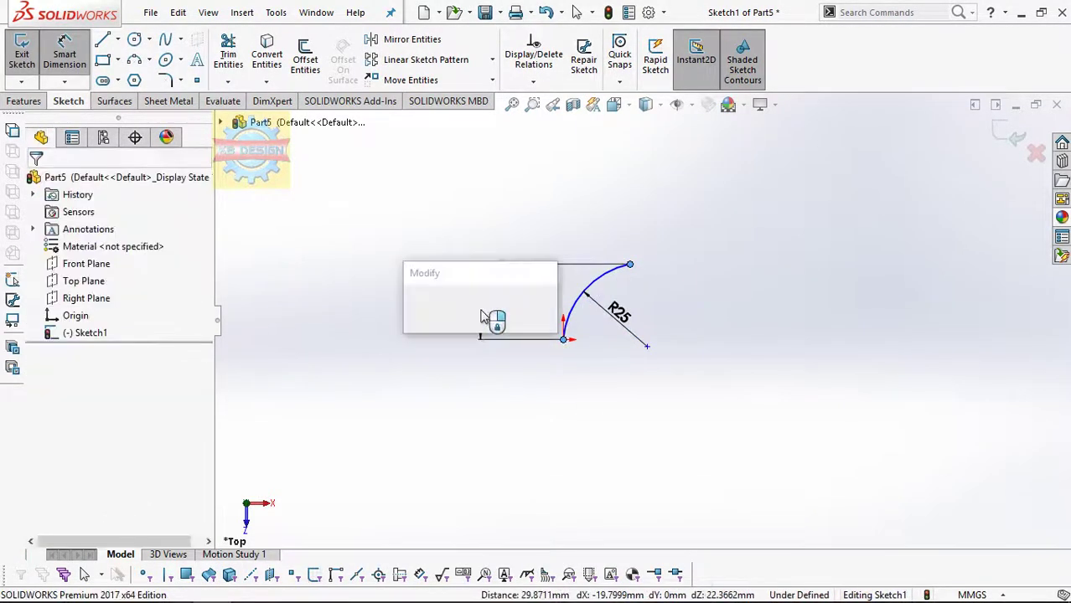
{"action": "type", "text": "18"}
{"action": "key", "text": "Return"}
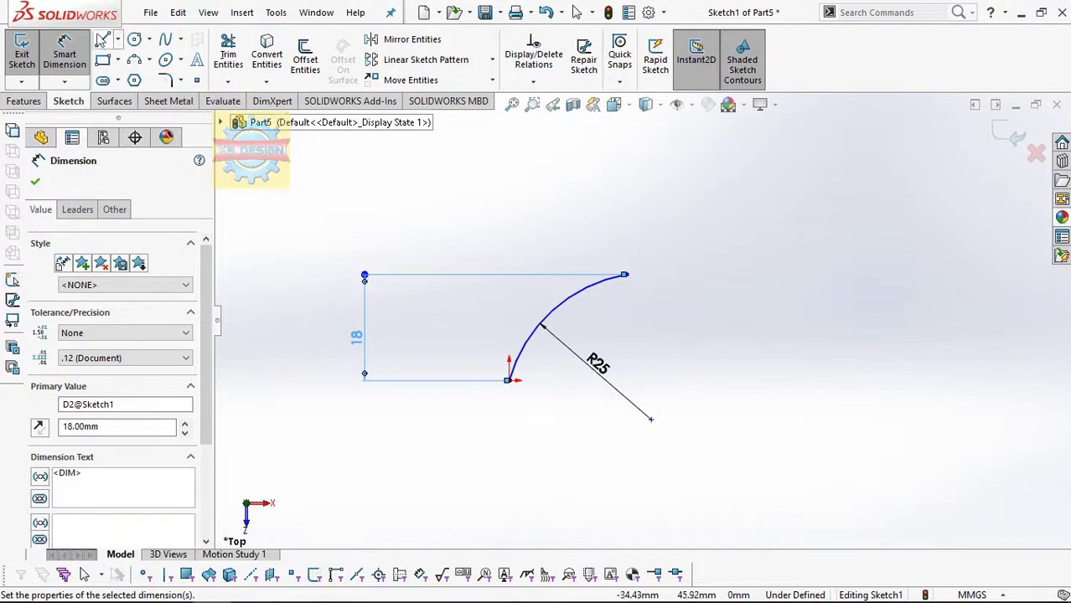
Draw lines from the arc's top end down and back to the origin, closing the profile.
{"action": "key", "text": "l"}
{"action": "left_click", "coordinate": [644, 275]}
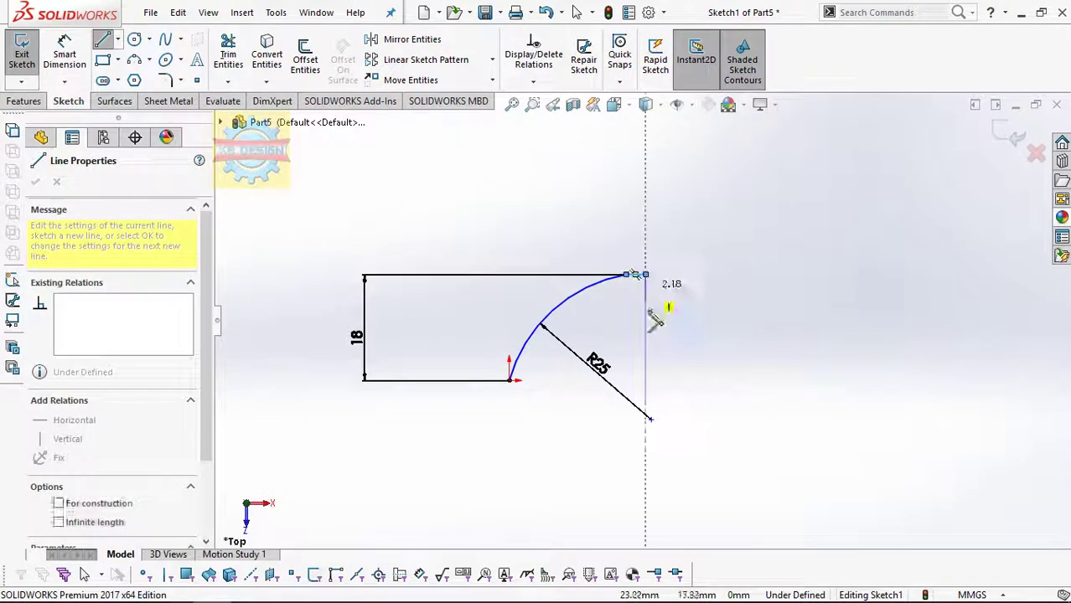
{"action": "left_click", "coordinate": [645, 356]}
{"action": "left_click", "coordinate": [598, 381]}
{"action": "left_click", "coordinate": [509, 382]}
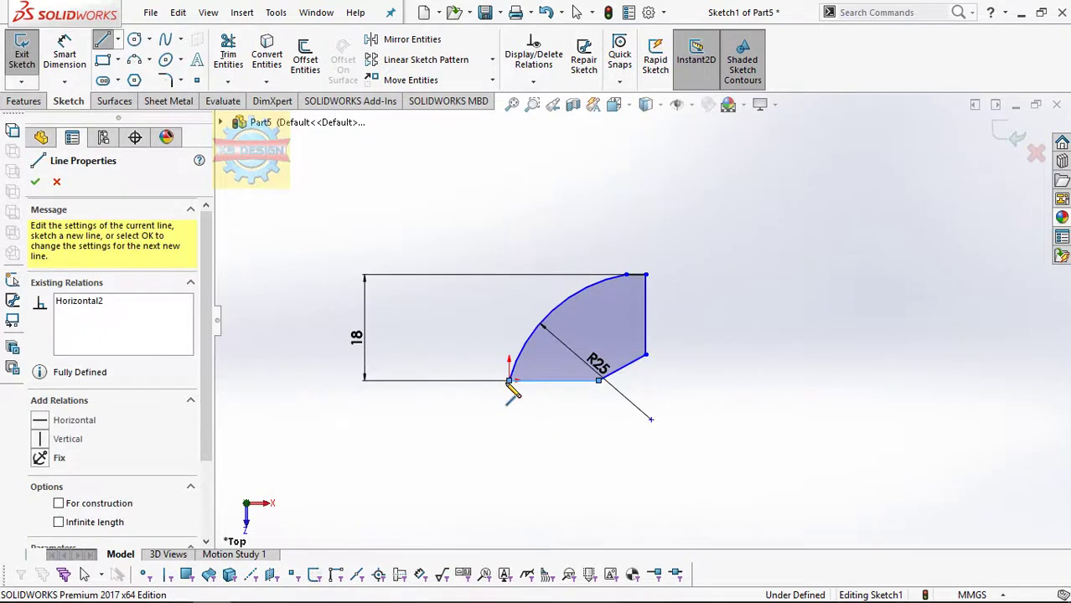
{"action": "key", "text": "Escape"}
Draw a second 3-point arc curving down from the origin and relate it to the first arc.
{"action": "left_click", "coordinate": [64, 55]}
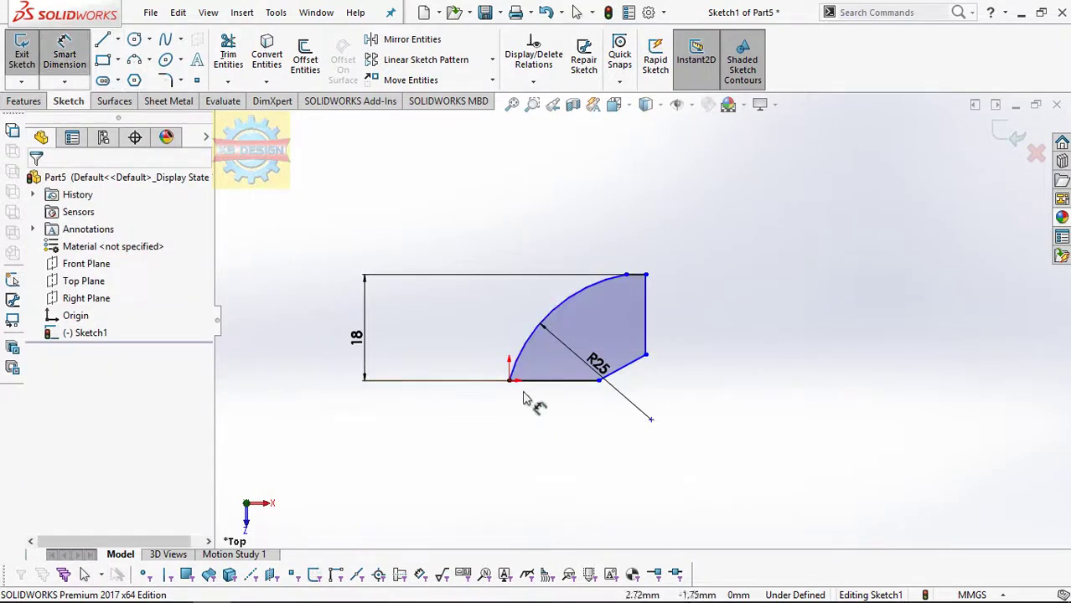
{"action": "left_click", "coordinate": [137, 60]}
{"action": "left_click", "coordinate": [508, 381]}
{"action": "left_click", "coordinate": [429, 446]}
{"action": "left_click", "coordinate": [474, 420]}
{"action": "left_click", "coordinate": [533, 82]}
{"action": "left_click", "coordinate": [549, 119]}
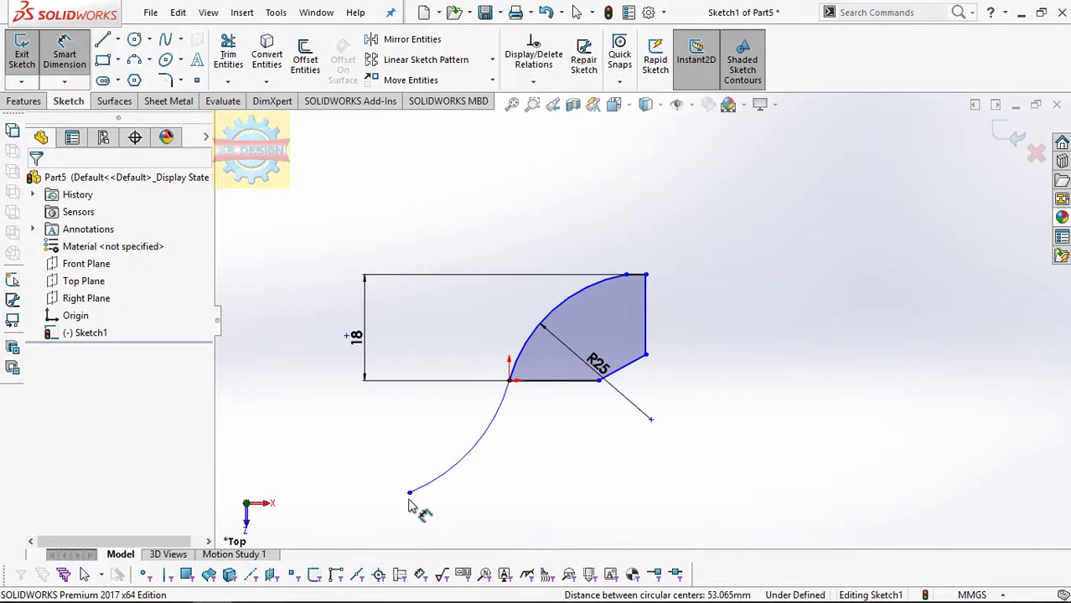
Dimension the lower arc endpoint 4 mm from the origin and the spline end's vertical offset to 4.65.
{"action": "left_click", "coordinate": [409, 493]}
{"action": "left_click", "coordinate": [509, 381]}
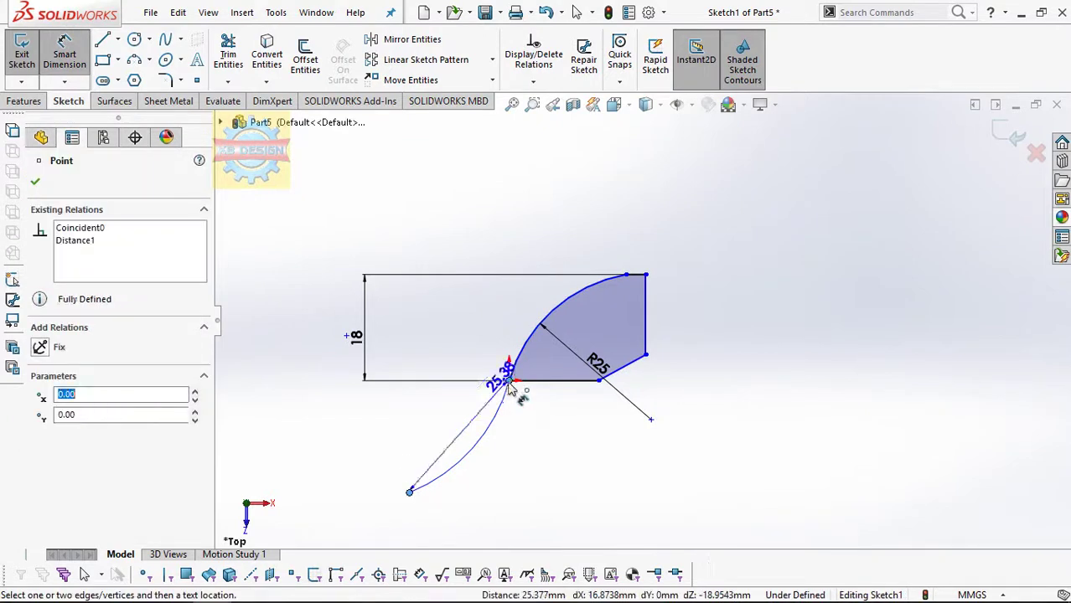
{"action": "left_click", "coordinate": [448, 536]}
{"action": "type", "text": "4"}
{"action": "key", "text": "Return"}
{"action": "key", "text": "Escape"}
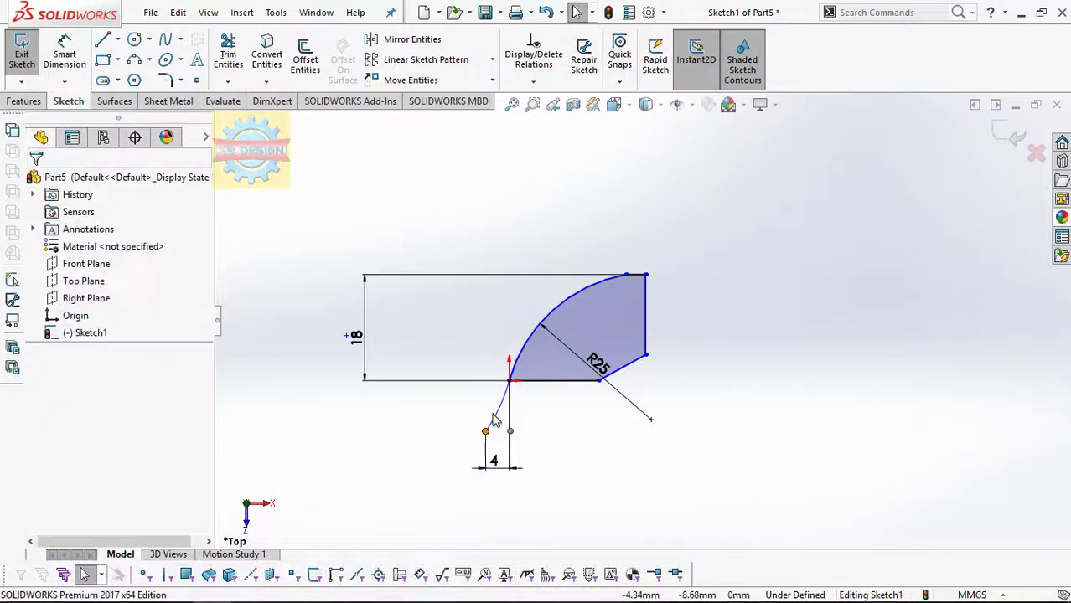
{"action": "left_click", "coordinate": [508, 382]}
{"action": "left_click", "coordinate": [65, 54]}
{"action": "left_click", "coordinate": [486, 431]}
{"action": "left_click", "coordinate": [444, 423]}
{"action": "type", "text": "4"}
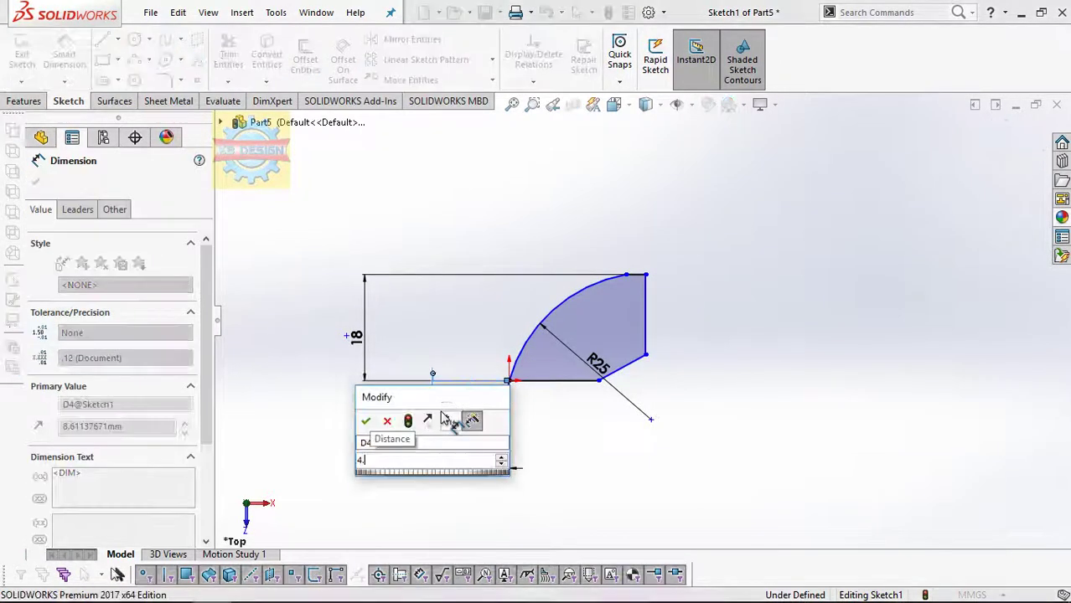
{"action": "key", "text": "Return"}
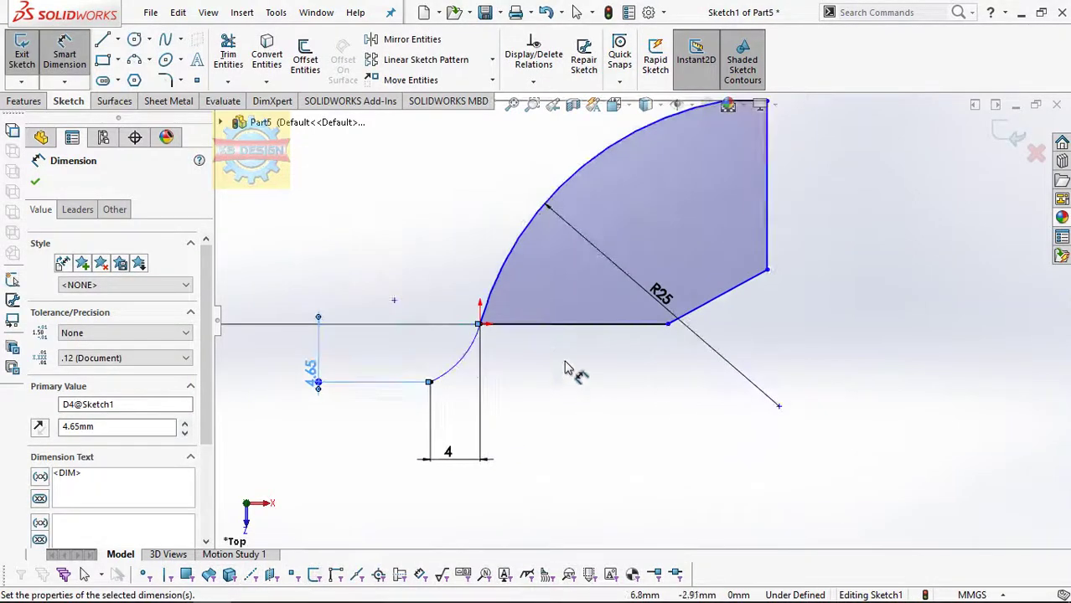
Draw a bottom horizontal line from the spline end and a slanted line up to the right corner.
{"action": "left_click", "coordinate": [103, 44]}
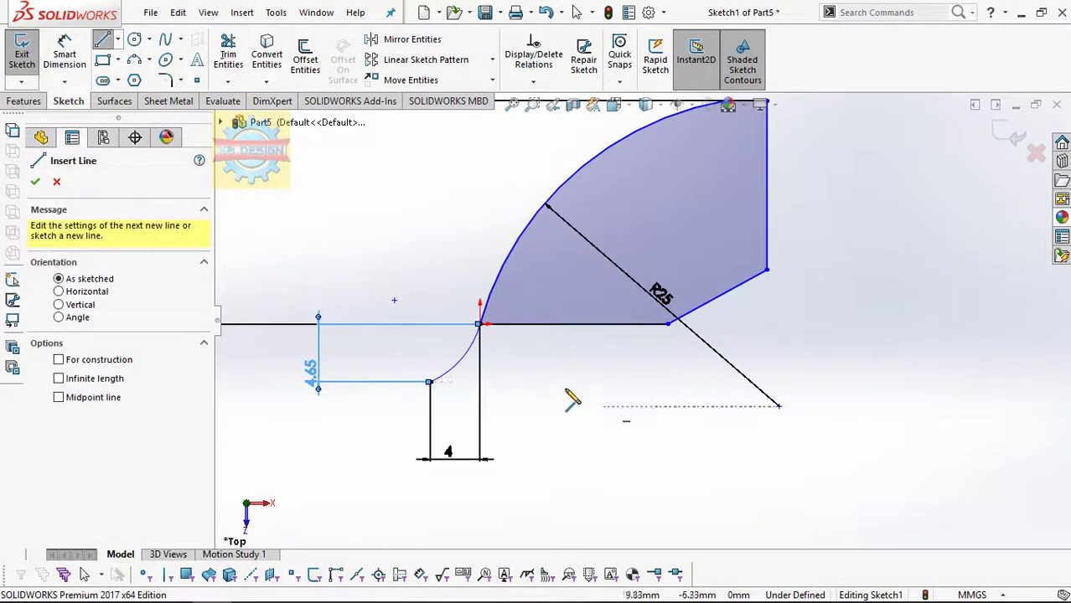
{"action": "left_click", "coordinate": [430, 382]}
{"action": "left_click", "coordinate": [871, 383]}
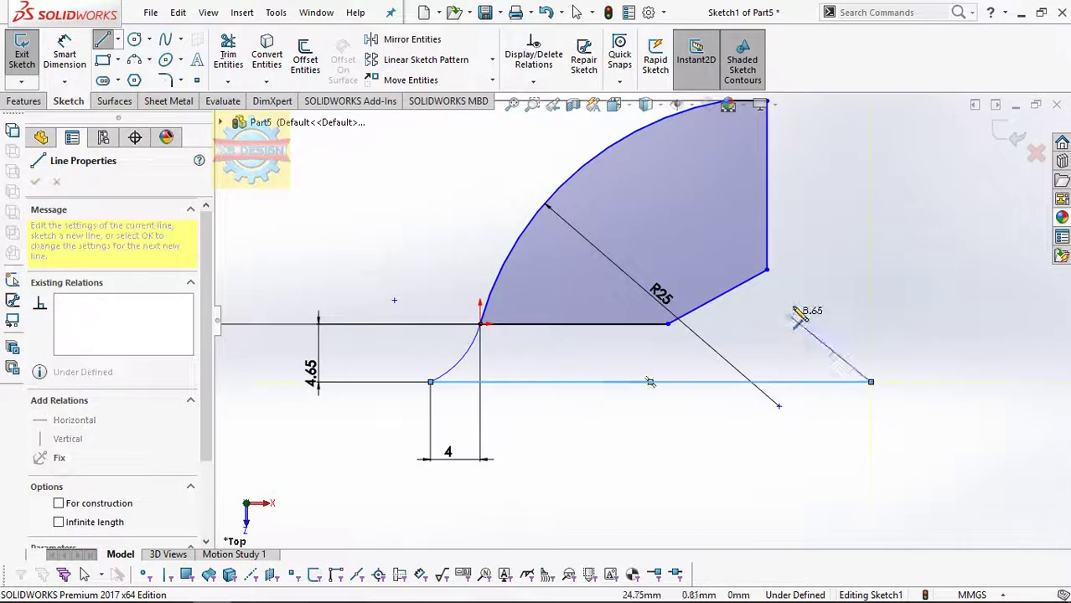
{"action": "scroll", "coordinate": [786, 295], "scroll_direction": "down", "scroll_amount": 1}
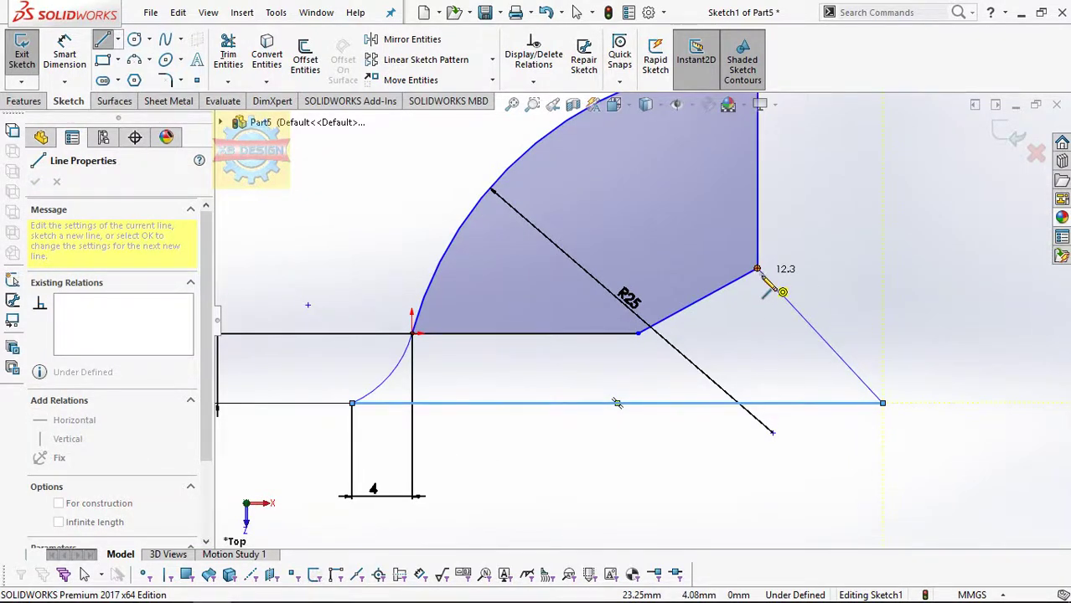
{"action": "left_click", "coordinate": [772, 300]}
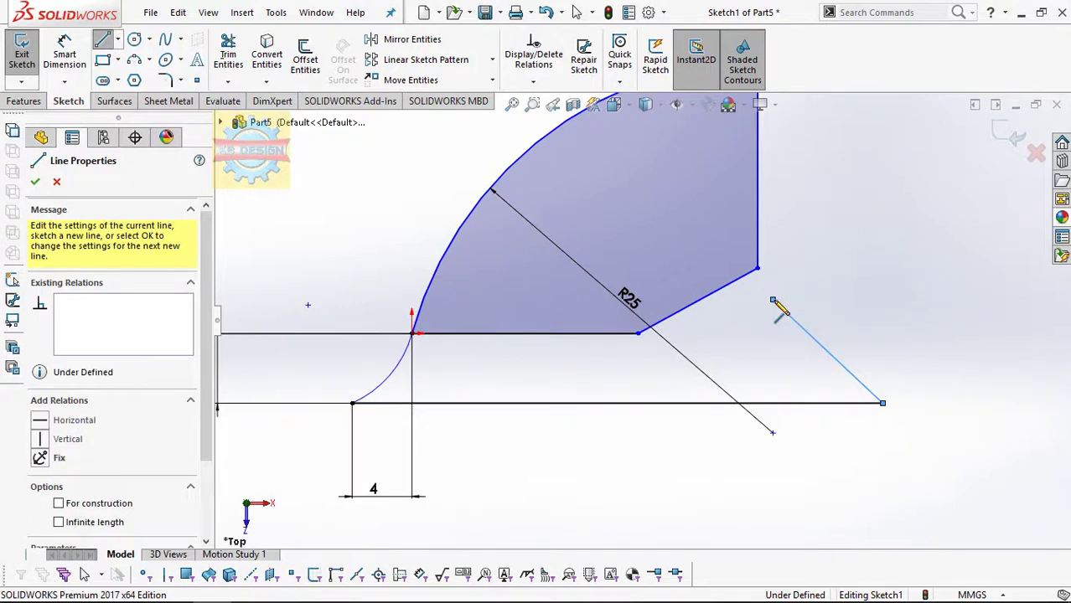
{"action": "key", "text": "Escape"}
Join the slanted line and the corner with a small three-point arc.
{"action": "key", "text": "a"}
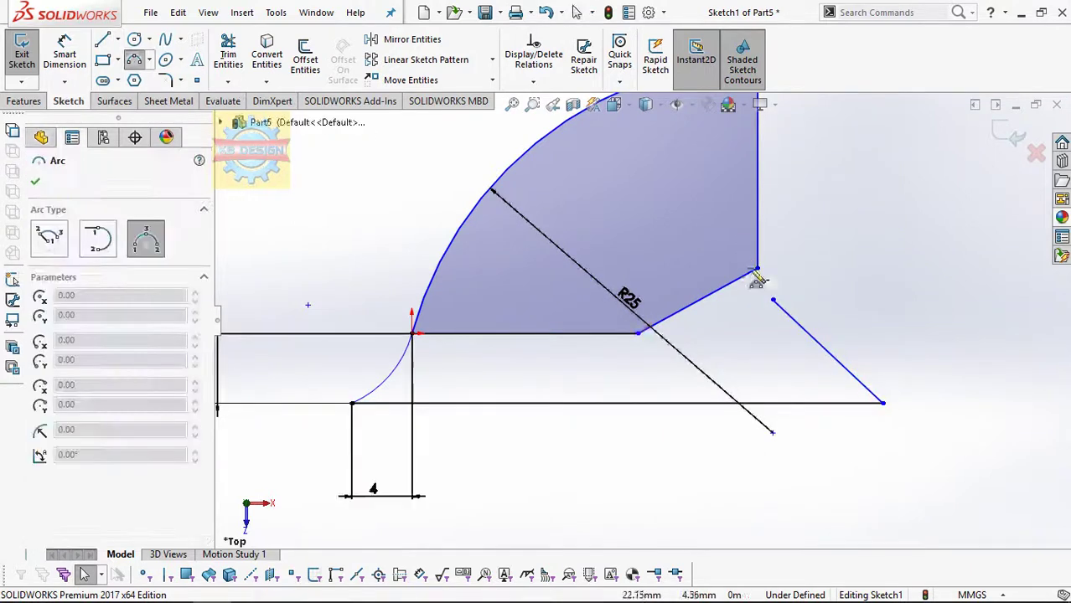
{"action": "scroll", "coordinate": [773, 300], "scroll_direction": "down", "scroll_amount": 2}
{"action": "left_click", "coordinate": [734, 303]}
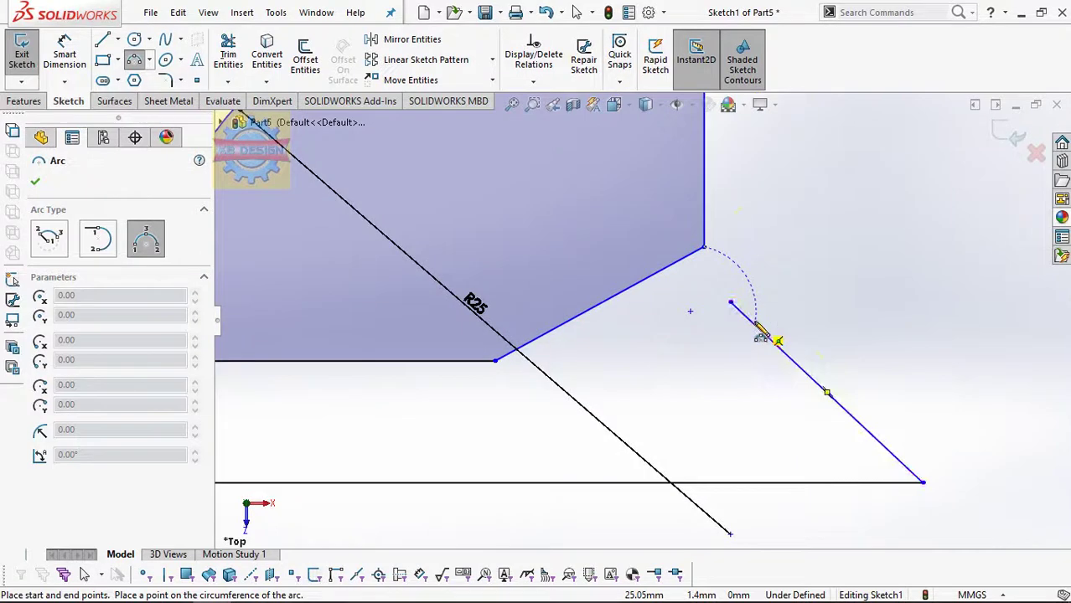
{"action": "left_click", "coordinate": [716, 293]}
{"action": "left_click", "coordinate": [533, 81]}
{"action": "left_click", "coordinate": [570, 120]}
{"action": "scroll", "coordinate": [670, 272], "scroll_direction": "up", "scroll_amount": 1}
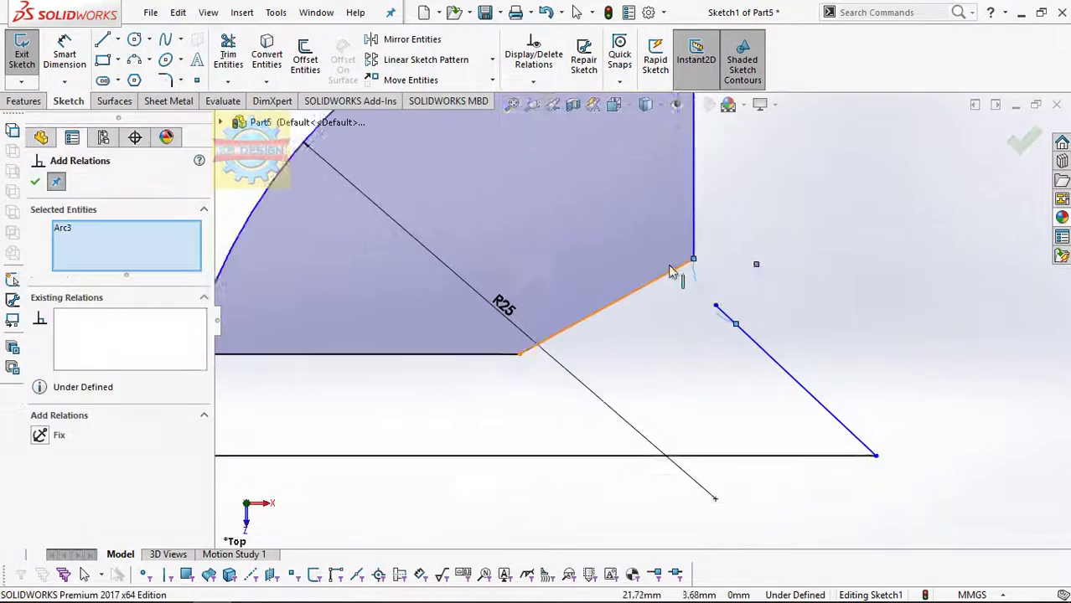
{"action": "scroll", "coordinate": [671, 273], "scroll_direction": "up", "scroll_amount": 3}
{"action": "key", "text": "Escape"}
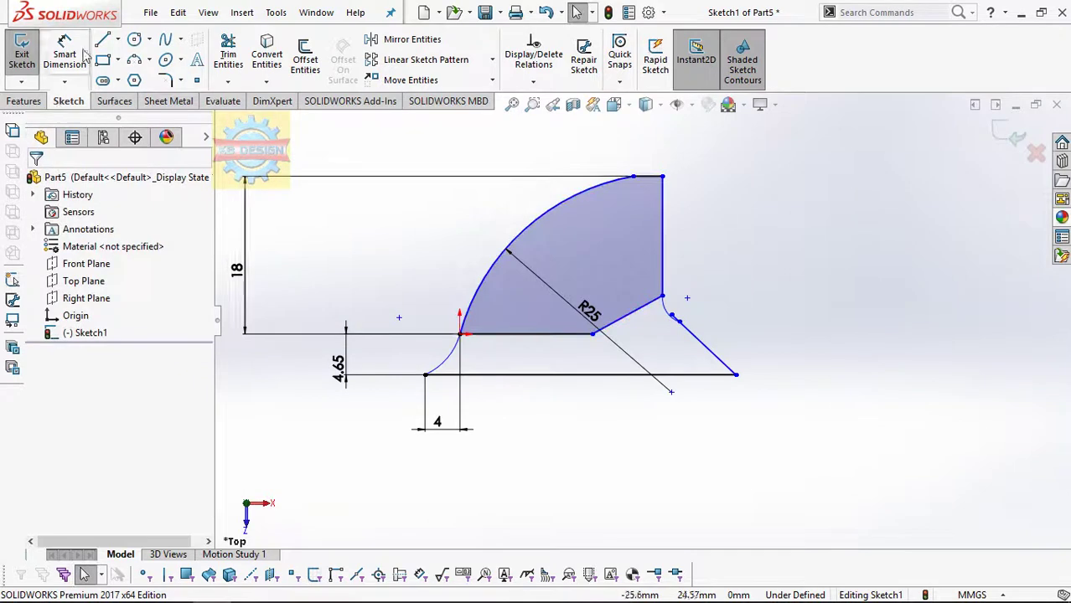
Place a dimension on the right vertical edge.
{"action": "left_click", "coordinate": [84, 52]}
{"action": "left_click", "coordinate": [661, 247]}
{"action": "left_click", "coordinate": [696, 249]}
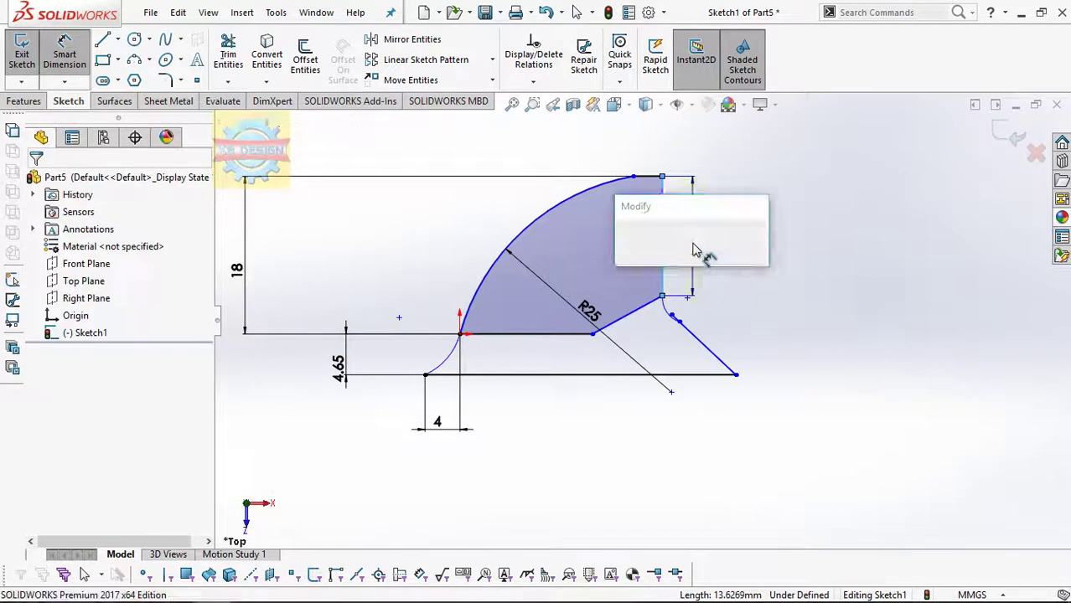
Set the right edge to 14.8 and the short top line to 1 mm.
{"action": "type", "text": "14.8"}
{"action": "key", "text": "Return"}
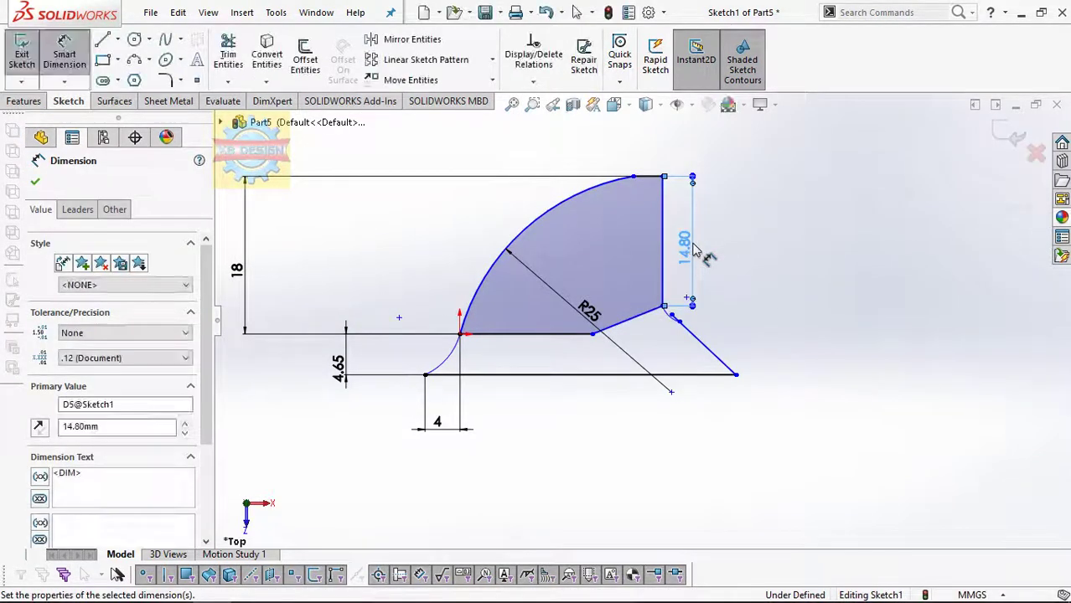
{"action": "scroll", "coordinate": [695, 276], "scroll_direction": "down", "scroll_amount": 2}
{"action": "scroll", "coordinate": [693, 282], "scroll_direction": "down", "scroll_amount": 1}
{"action": "left_click", "coordinate": [624, 136]}
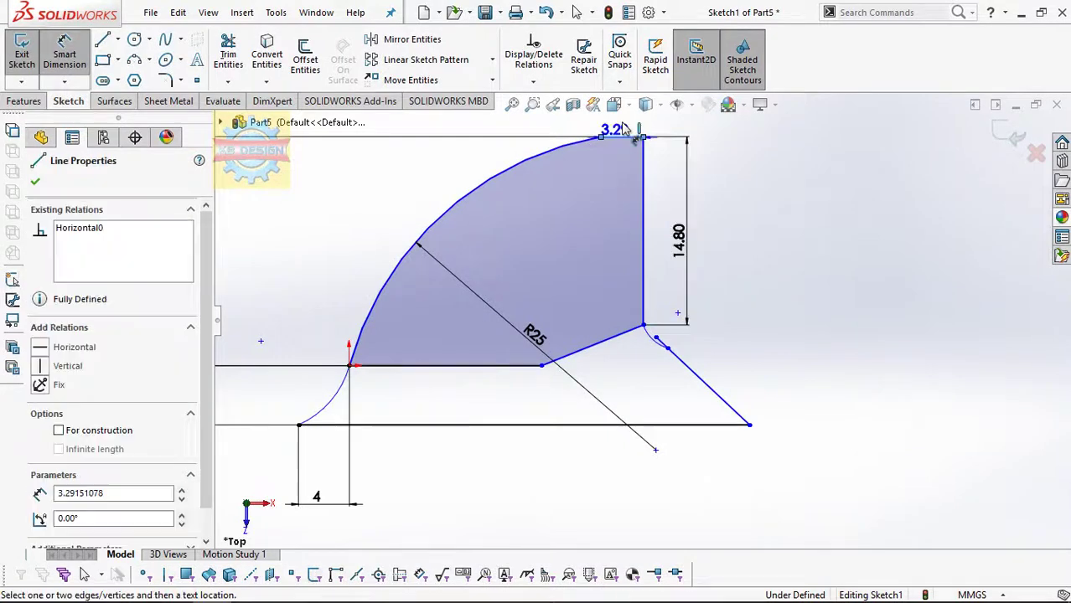
{"action": "left_click", "coordinate": [624, 125]}
{"action": "type", "text": "1"}
{"action": "key", "text": "Return"}
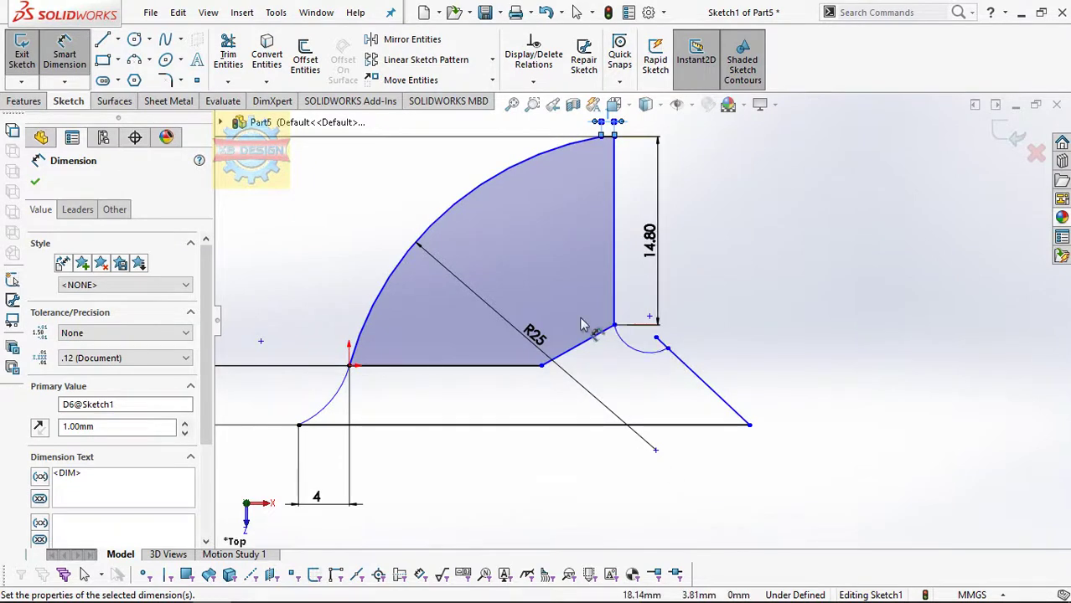
Dimension the width from the origin to the arc's top endpoint as 14 mm.
{"action": "scroll", "coordinate": [638, 310], "scroll_direction": "up", "scroll_amount": 2}
{"action": "left_click", "coordinate": [608, 168]}
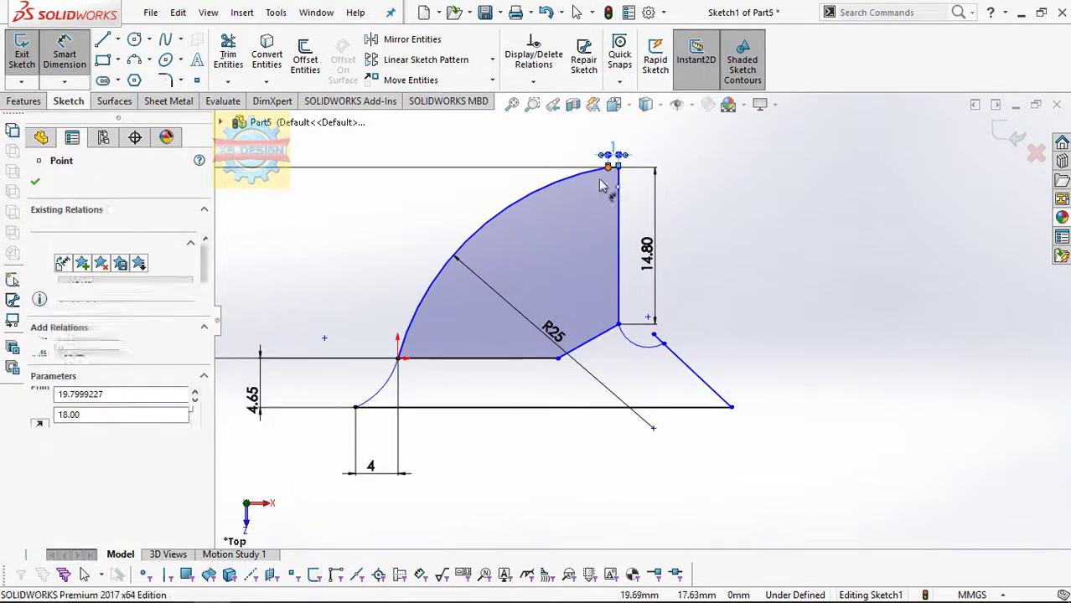
{"action": "left_click", "coordinate": [399, 358]}
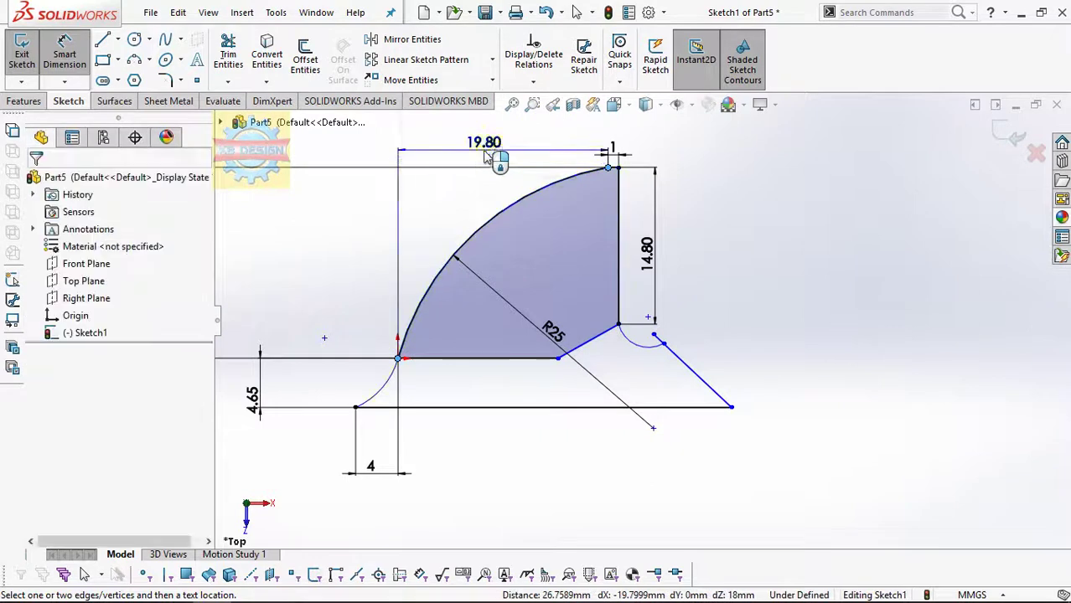
{"action": "left_click", "coordinate": [493, 150]}
{"action": "type", "text": "14"}
{"action": "key", "text": "Return"}
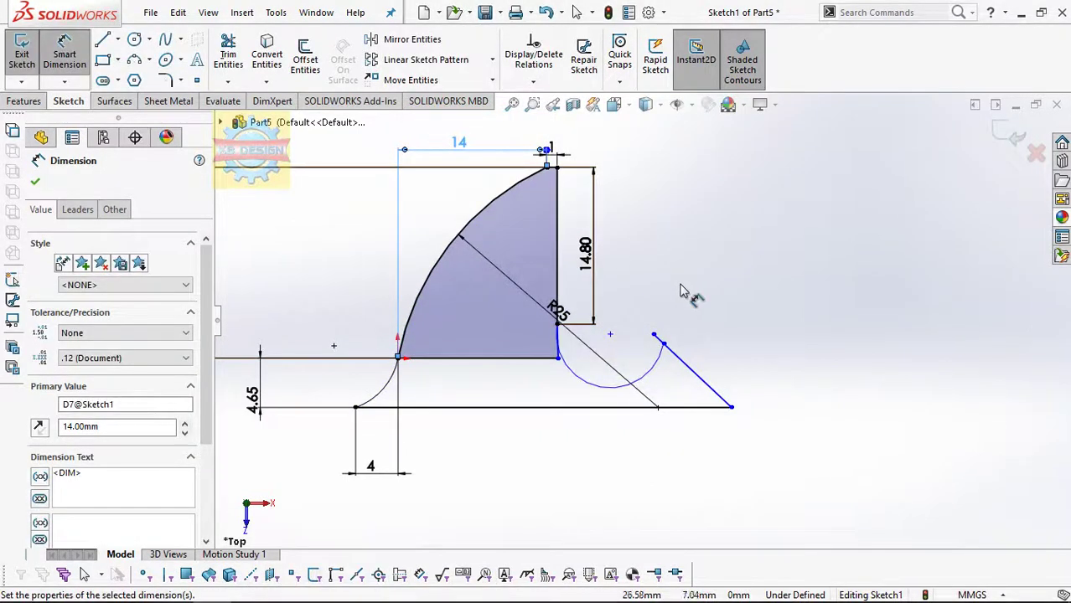
{"action": "key", "text": "Escape"}
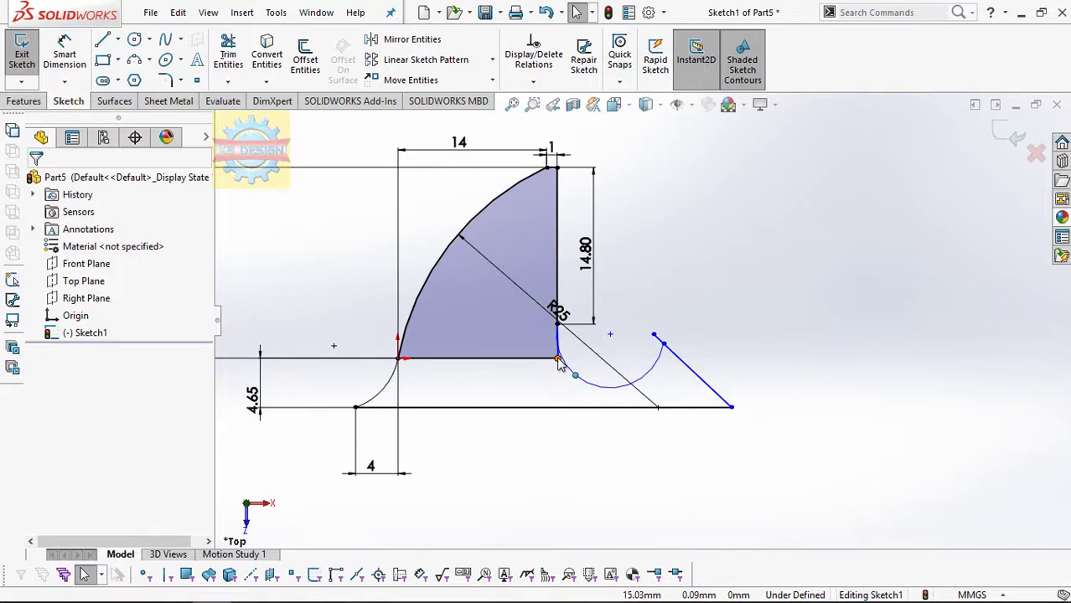
Reshape the lower edge and set a 150° angle between the bottom and slanted edges.
{"action": "left_click_drag", "start_coordinate": [558, 359], "coordinate": [560, 364]}
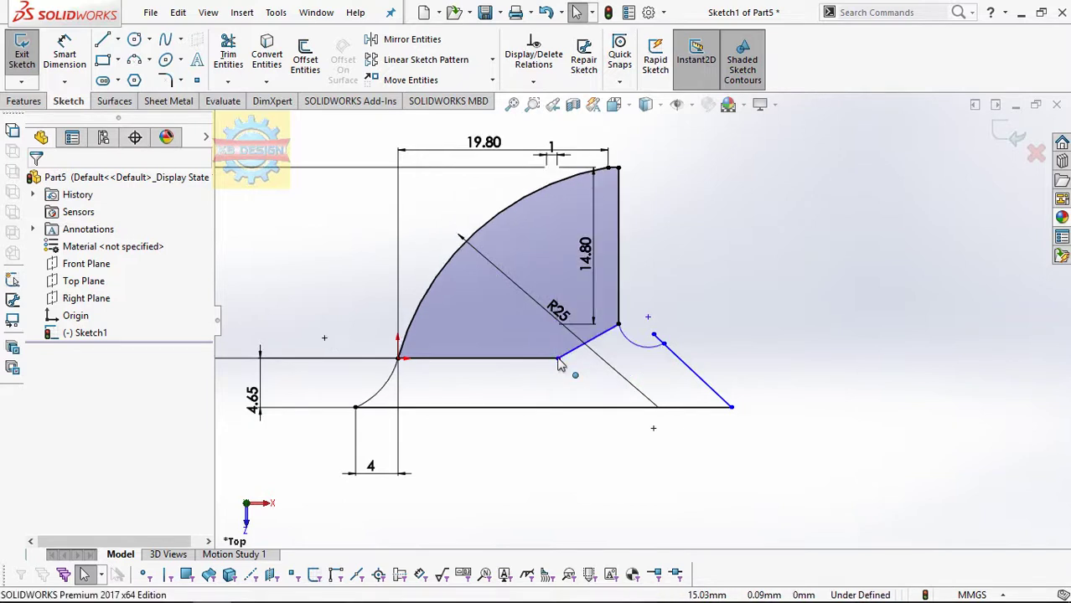
{"action": "left_click", "coordinate": [533, 367]}
{"action": "key", "text": "d"}
{"action": "left_click", "coordinate": [578, 350]}
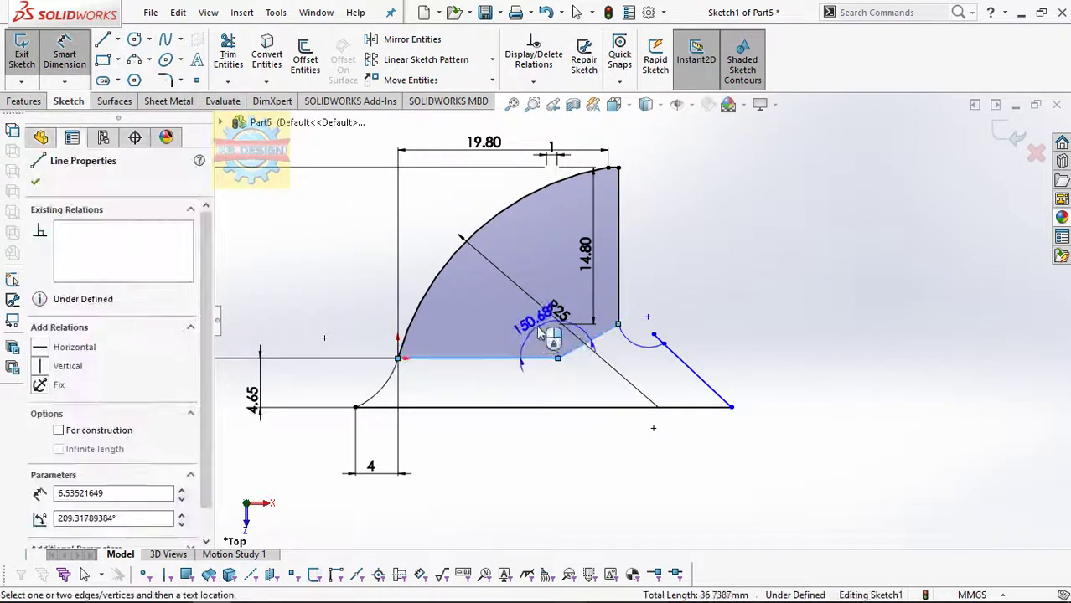
{"action": "left_click", "coordinate": [545, 338]}
{"action": "type", "text": "150"}
{"action": "key", "text": "Return"}
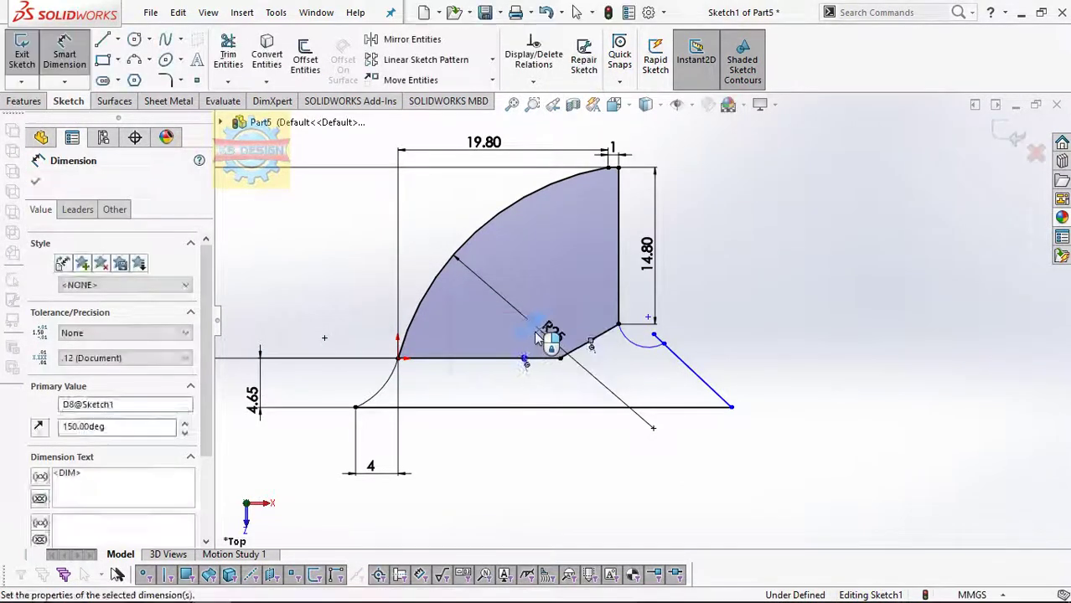
{"action": "key", "text": "Escape"}
Change the 19.80 top width dimension back to 14.
{"action": "left_click", "coordinate": [74, 58]}
{"action": "left_click", "coordinate": [608, 168]}
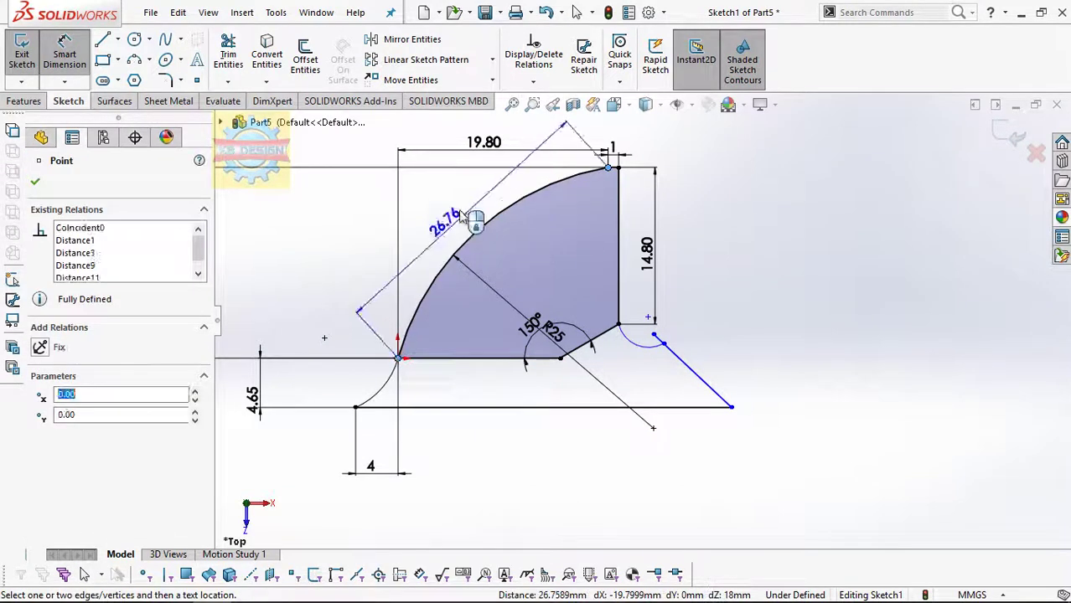
{"action": "key", "text": "Escape"}
{"action": "left_click", "coordinate": [484, 147]}
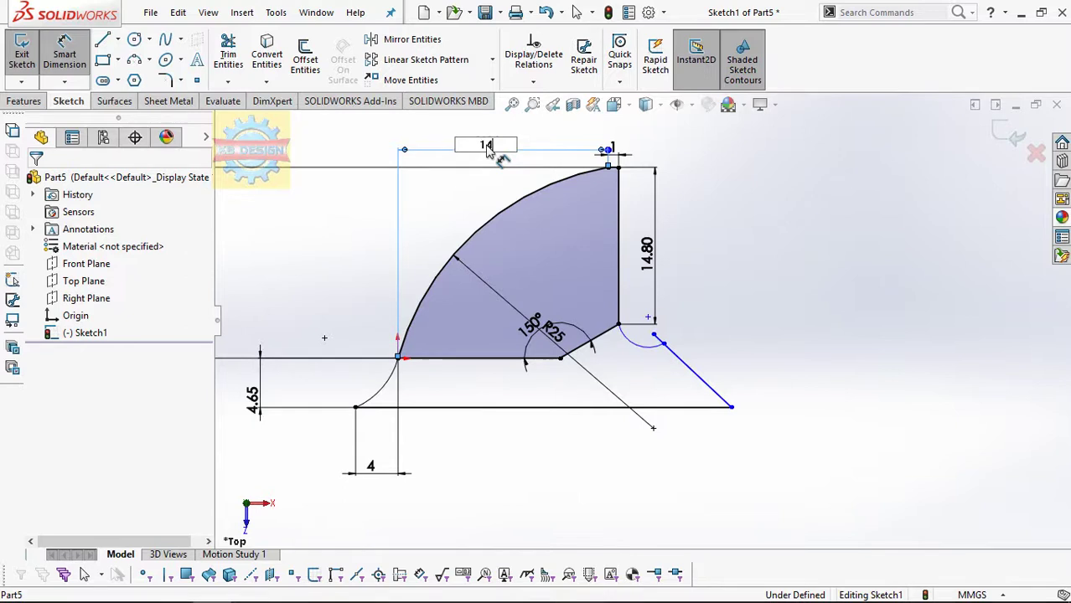
{"action": "key", "text": "Return"}
Add a tangent relation between the arc and the line.
{"action": "scroll", "coordinate": [607, 299], "scroll_direction": "down", "scroll_amount": 1}
{"action": "left_click", "coordinate": [559, 88]}
{"action": "left_click", "coordinate": [557, 117]}
{"action": "left_click", "coordinate": [620, 405]}
{"action": "left_click", "coordinate": [549, 310]}
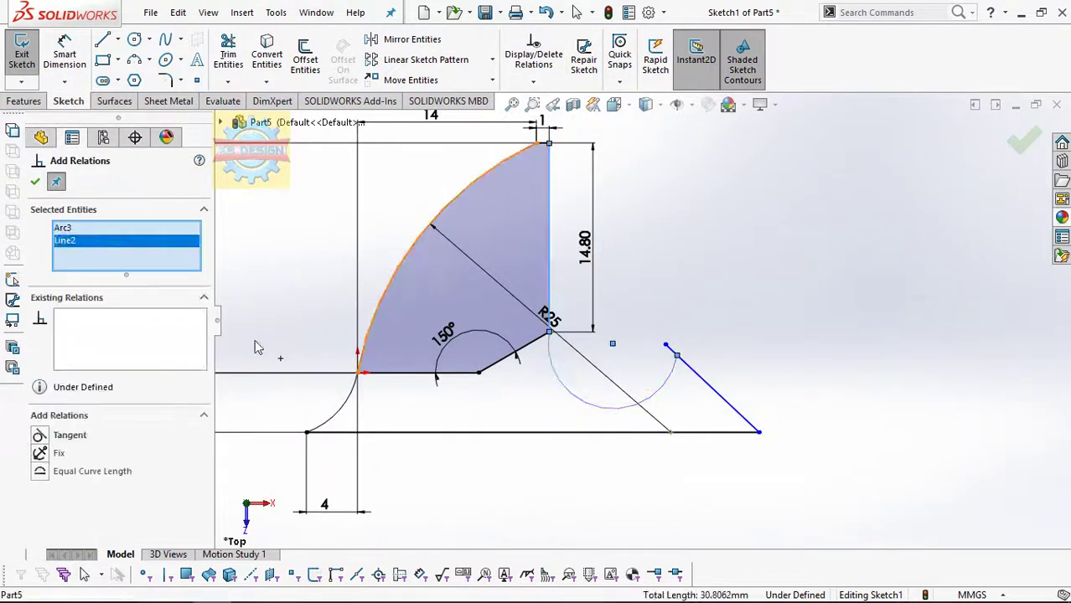
{"action": "left_click", "coordinate": [40, 436]}
{"action": "key", "text": "Escape"}
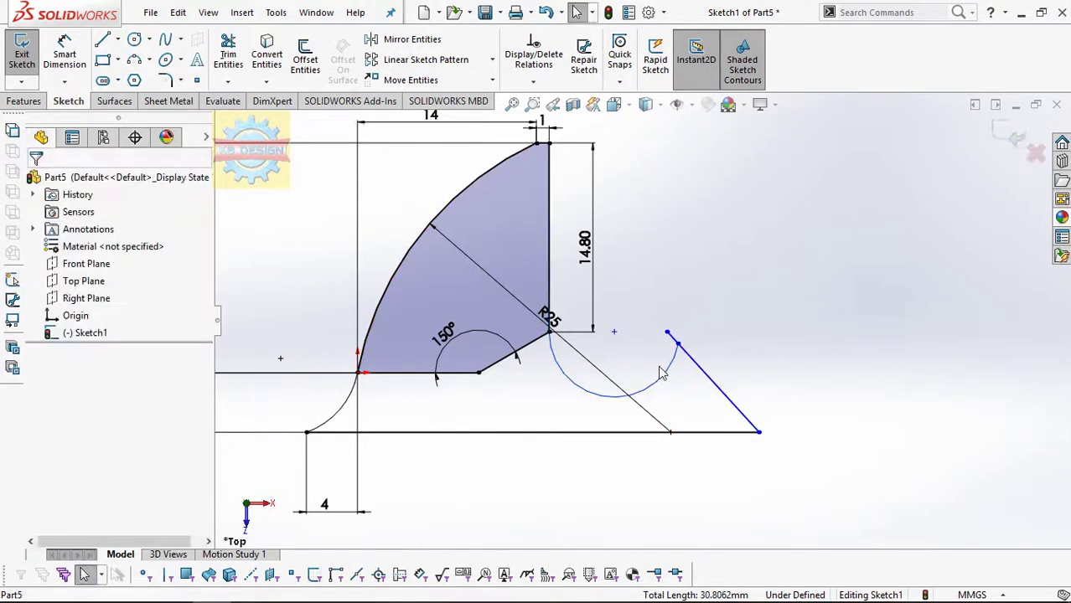
{"action": "left_click", "coordinate": [101, 42]}
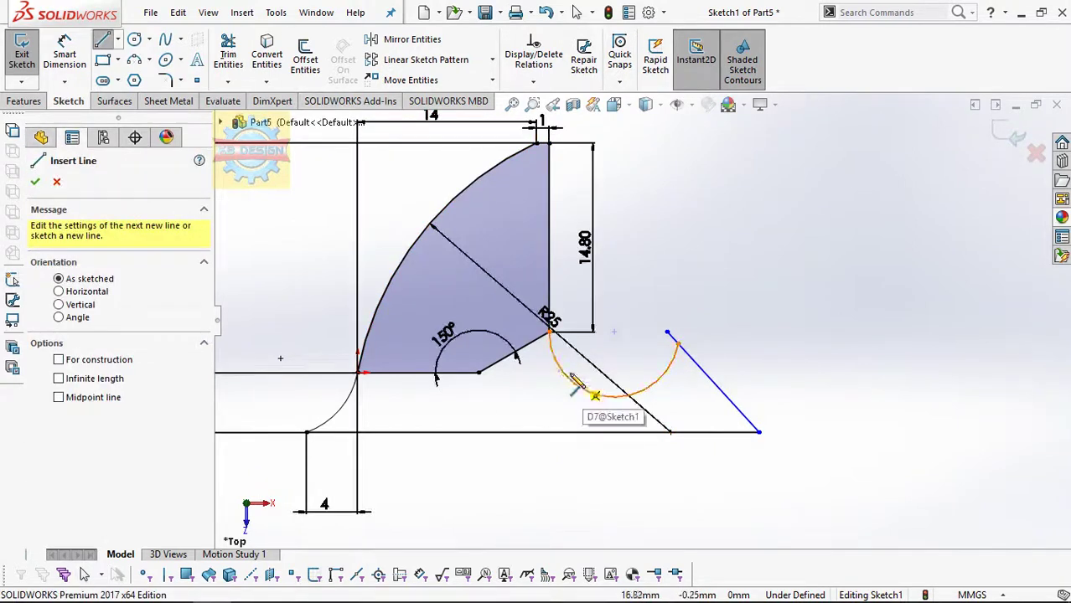
Draw a new line from the arc to the bottom corner and trim the leftover arc and line.
{"action": "left_click", "coordinate": [599, 394]}
{"action": "left_click", "coordinate": [759, 431]}
{"action": "key", "text": "Escape"}
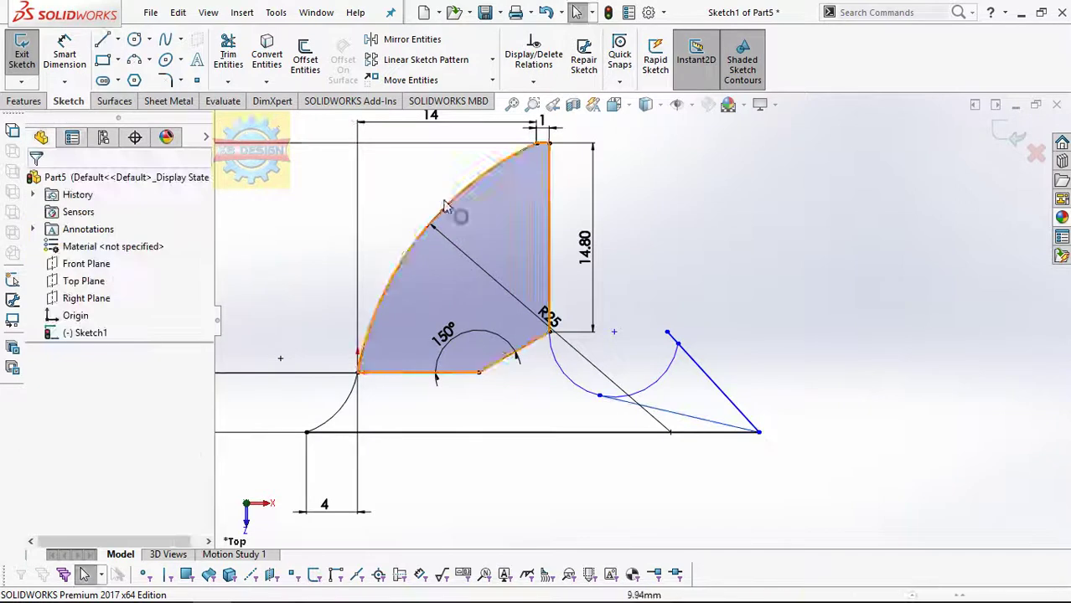
{"action": "left_click", "coordinate": [240, 60]}
{"action": "left_click_drag", "start_coordinate": [620, 356], "coordinate": [738, 381]}
{"action": "key", "text": "Escape"}
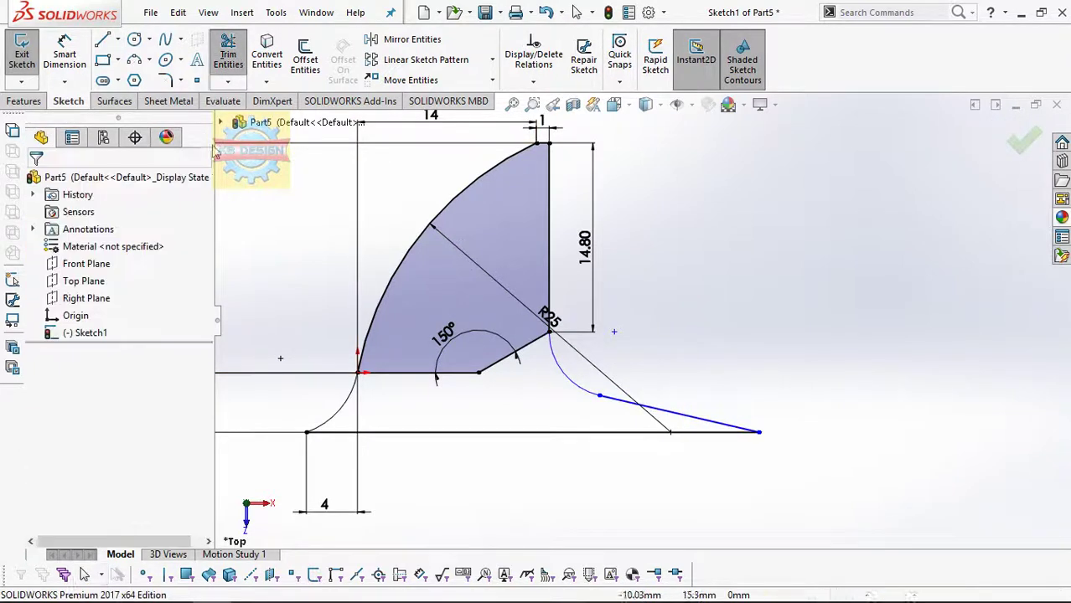
Dimension the small corner arc to a radius of 1.68.
{"action": "left_click", "coordinate": [533, 82]}
{"action": "left_click", "coordinate": [553, 116]}
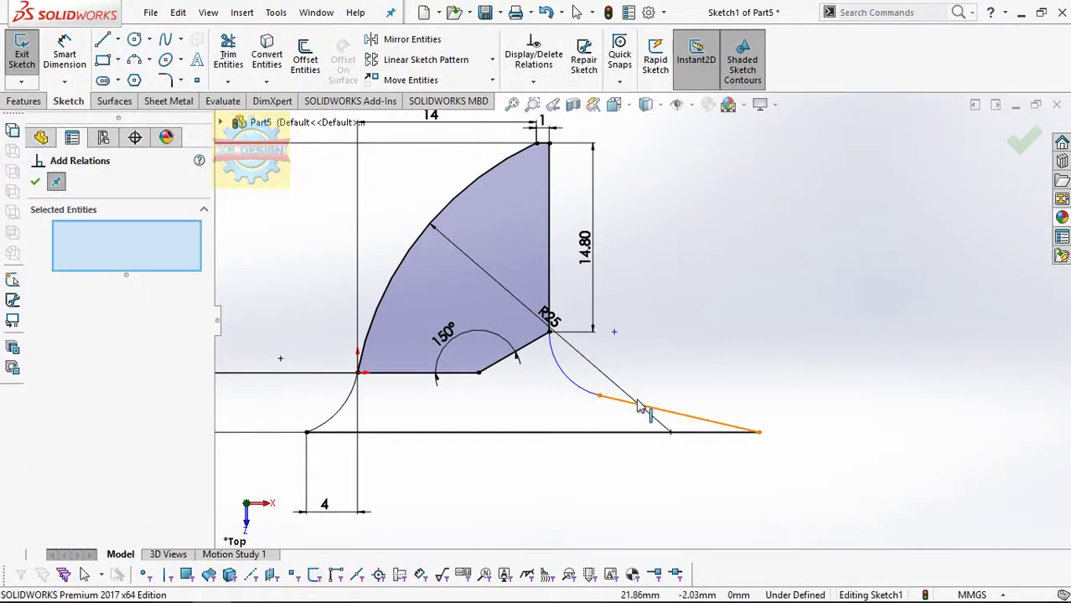
{"action": "left_click", "coordinate": [586, 399]}
{"action": "key", "text": "Escape"}
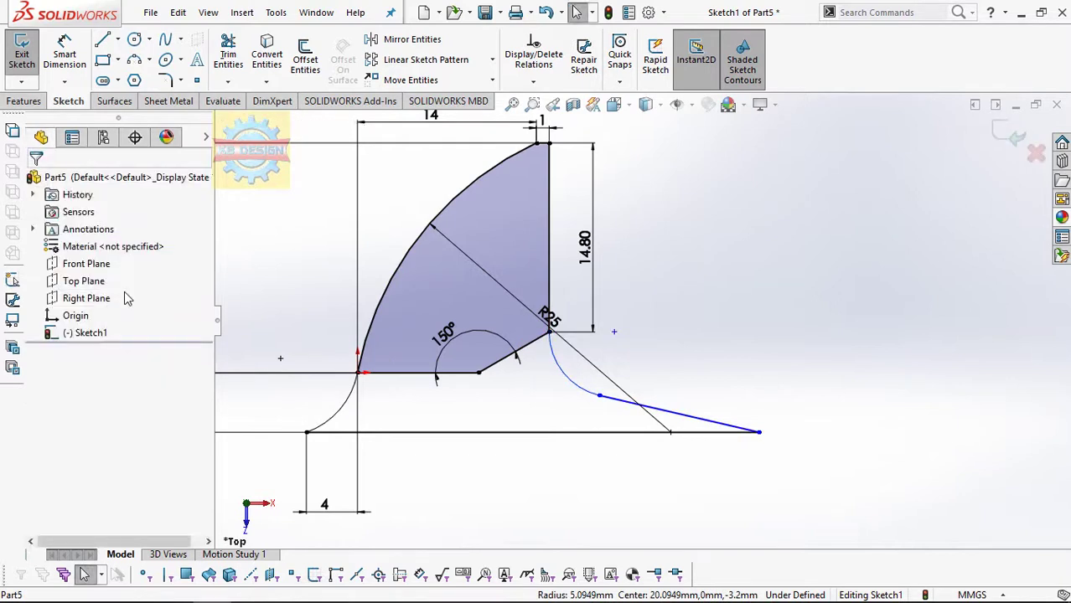
{"action": "left_click", "coordinate": [64, 54]}
{"action": "left_click", "coordinate": [567, 382]}
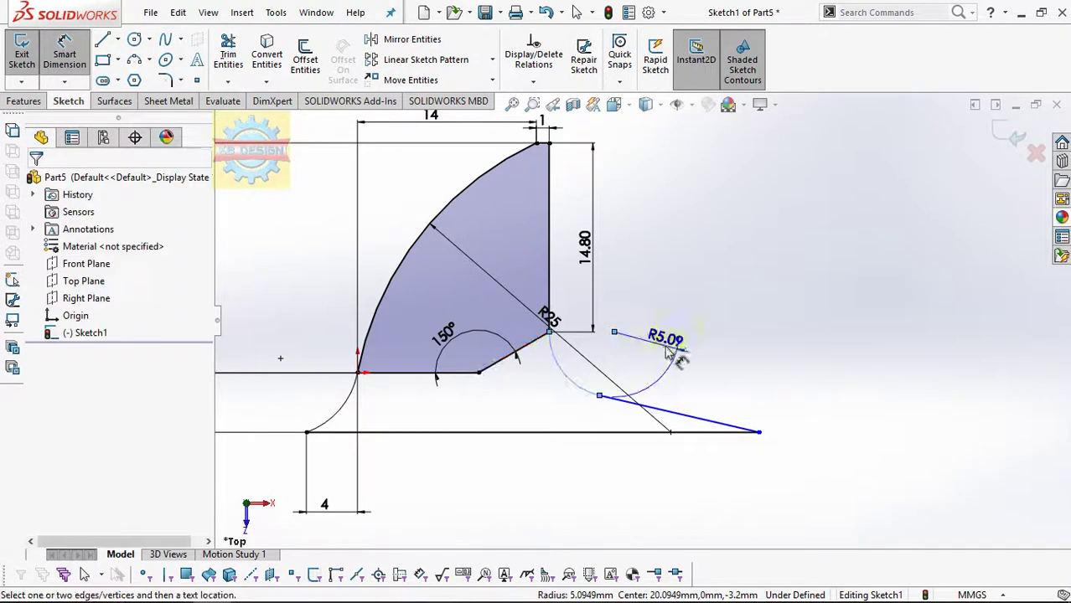
{"action": "left_click", "coordinate": [618, 353]}
{"action": "type", "text": "1.68"}
{"action": "key", "text": "Return"}
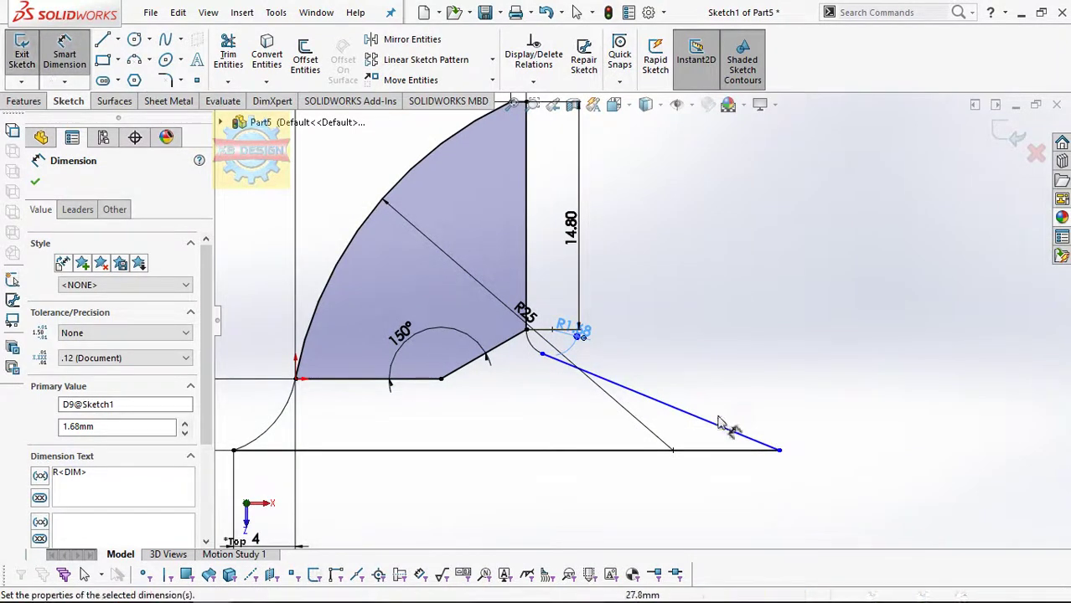
Set the slanted line's length to 12.75.
{"action": "left_click", "coordinate": [767, 445]}
{"action": "left_click", "coordinate": [733, 384]}
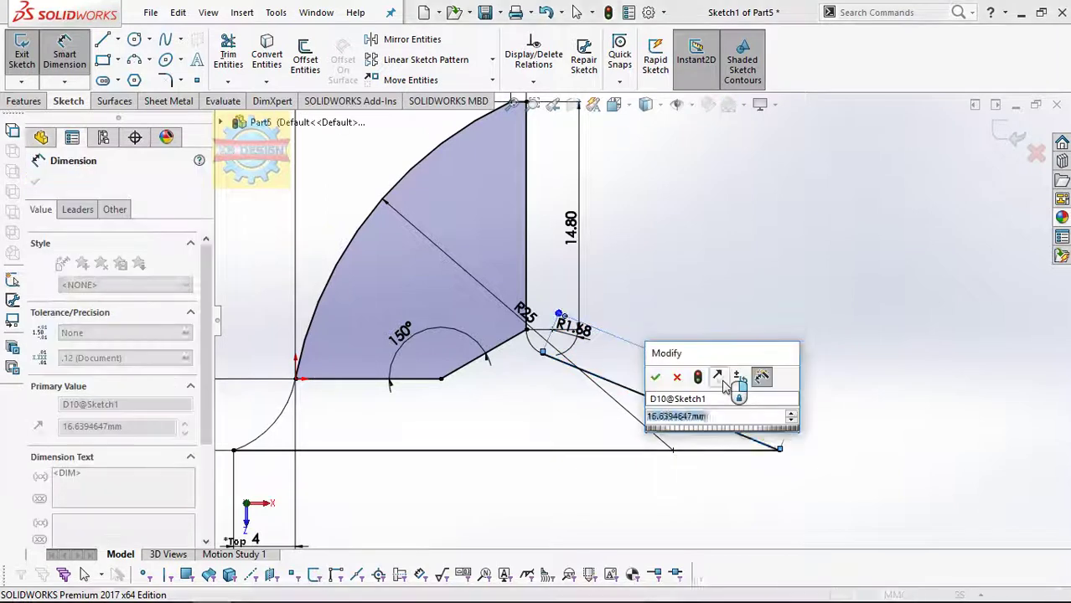
{"action": "type", "text": "12.75"}
{"action": "key", "text": "Return"}
{"action": "key", "text": "Escape"}
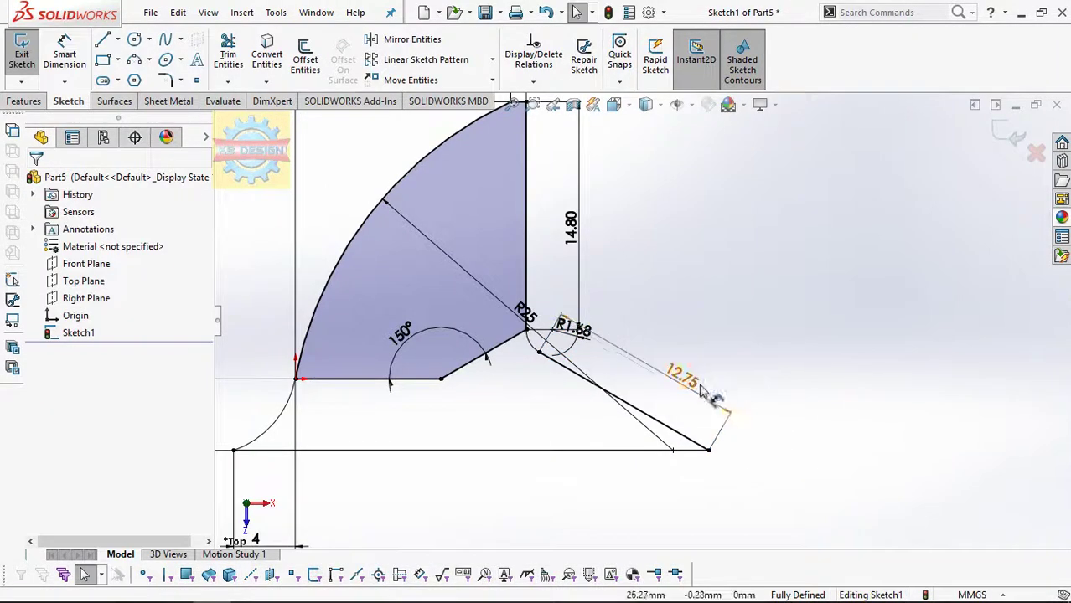
Add a driven reference angle between the vertical edge and the slanted line.
{"action": "scroll", "coordinate": [695, 360], "scroll_direction": "up", "scroll_amount": 3}
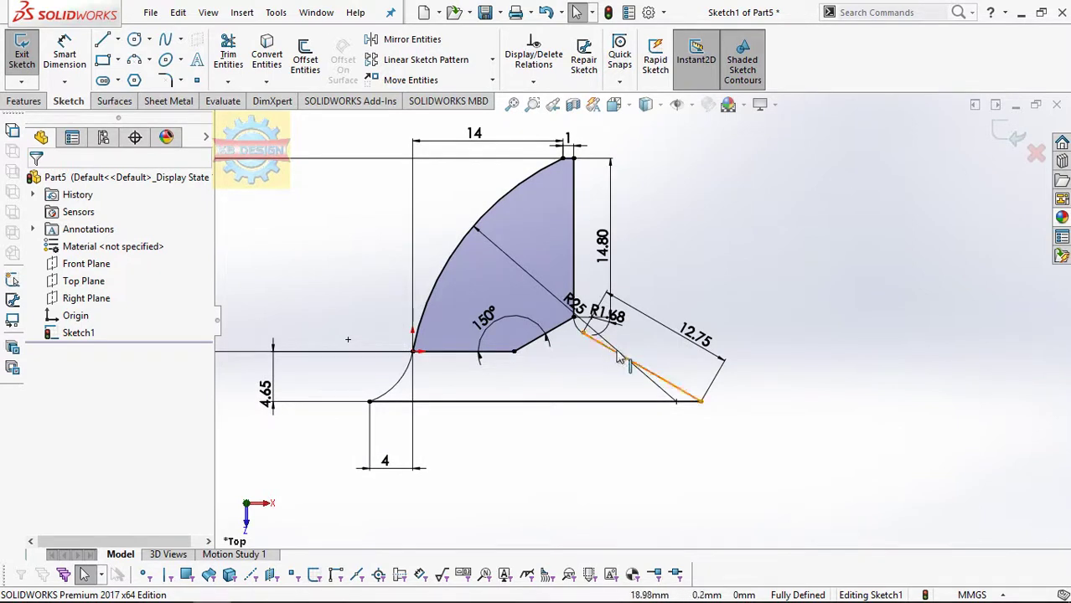
{"action": "left_click", "coordinate": [624, 357]}
{"action": "left_click", "coordinate": [65, 56]}
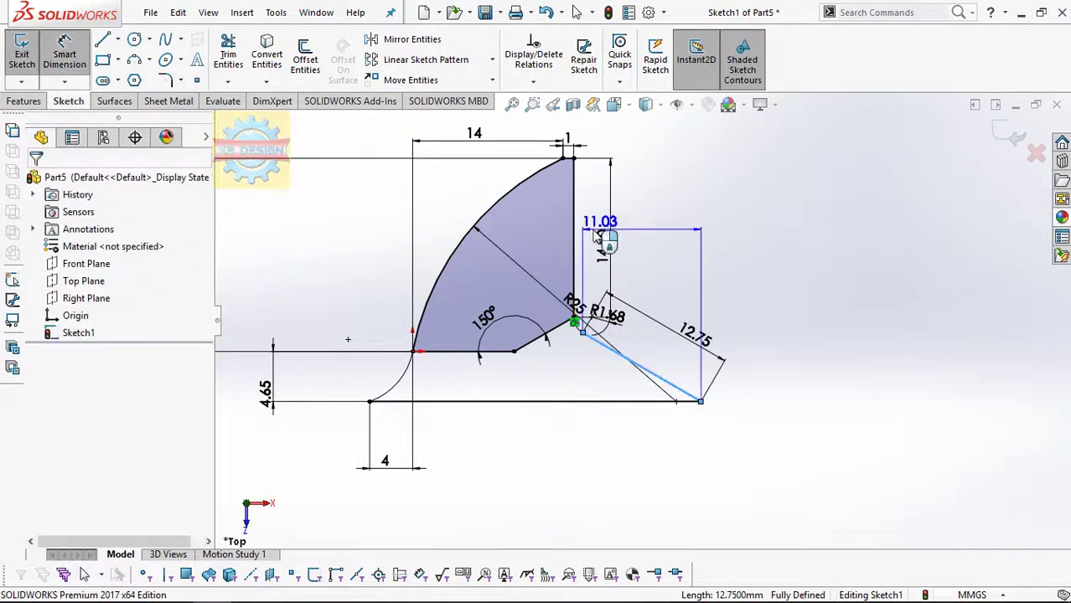
{"action": "left_click", "coordinate": [573, 239]}
{"action": "left_click", "coordinate": [670, 268]}
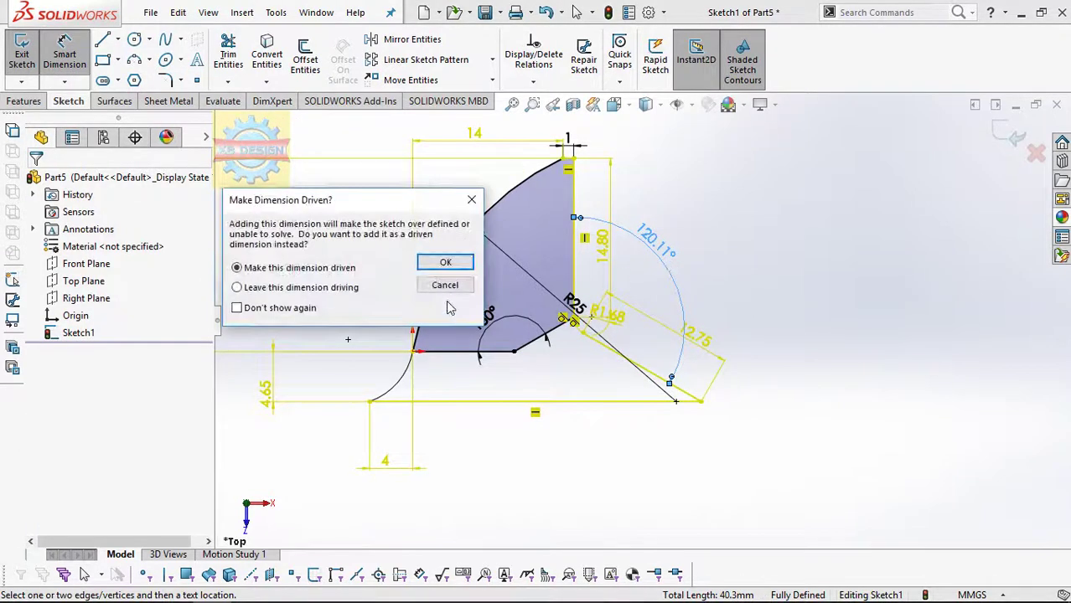
{"action": "left_click", "coordinate": [445, 263]}
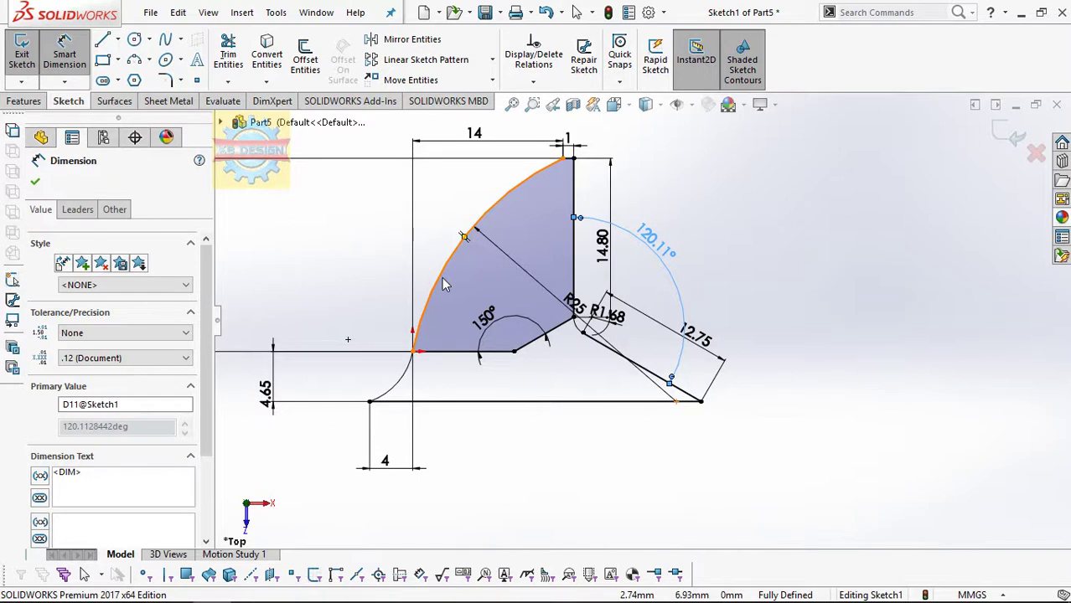
{"action": "scroll", "coordinate": [522, 309], "scroll_direction": "down", "scroll_amount": 2}
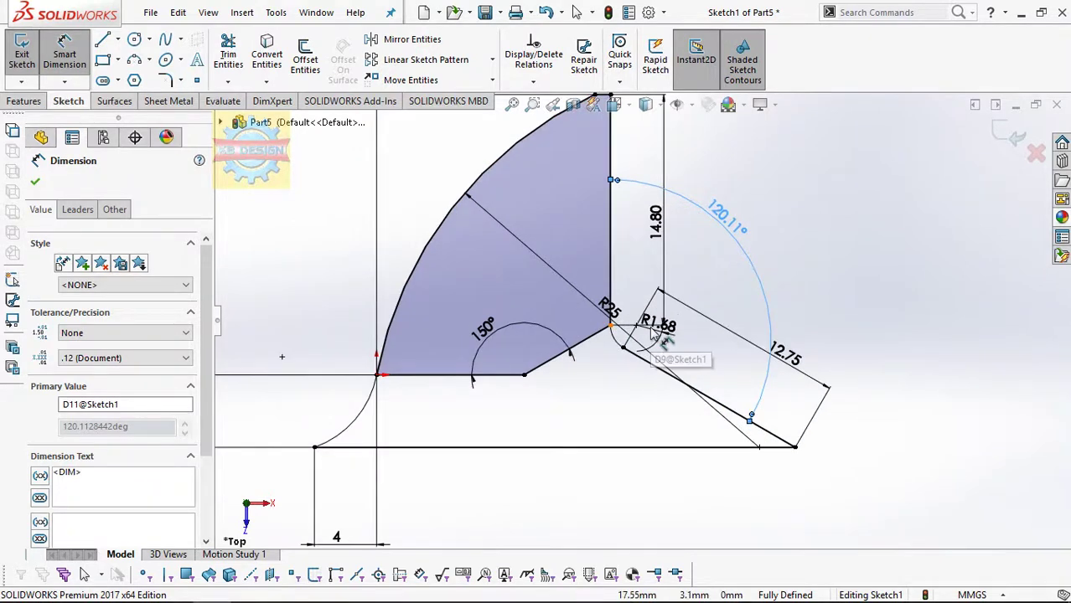
{"action": "key", "text": "Escape"}
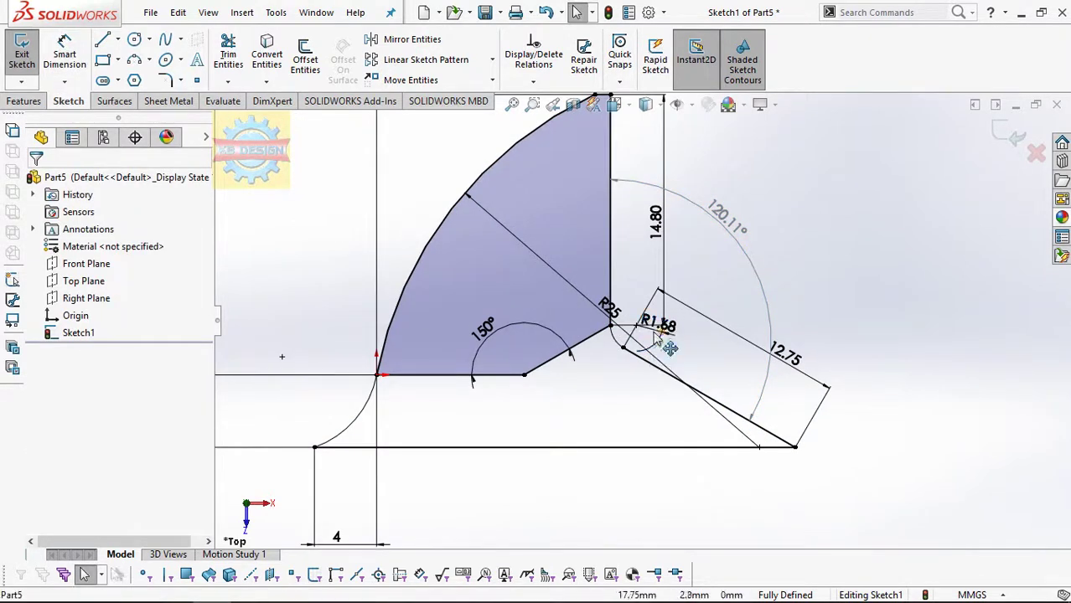
Delete the R1.68 radius dimension.
{"action": "scroll", "coordinate": [661, 348], "scroll_direction": "up", "scroll_amount": 1}
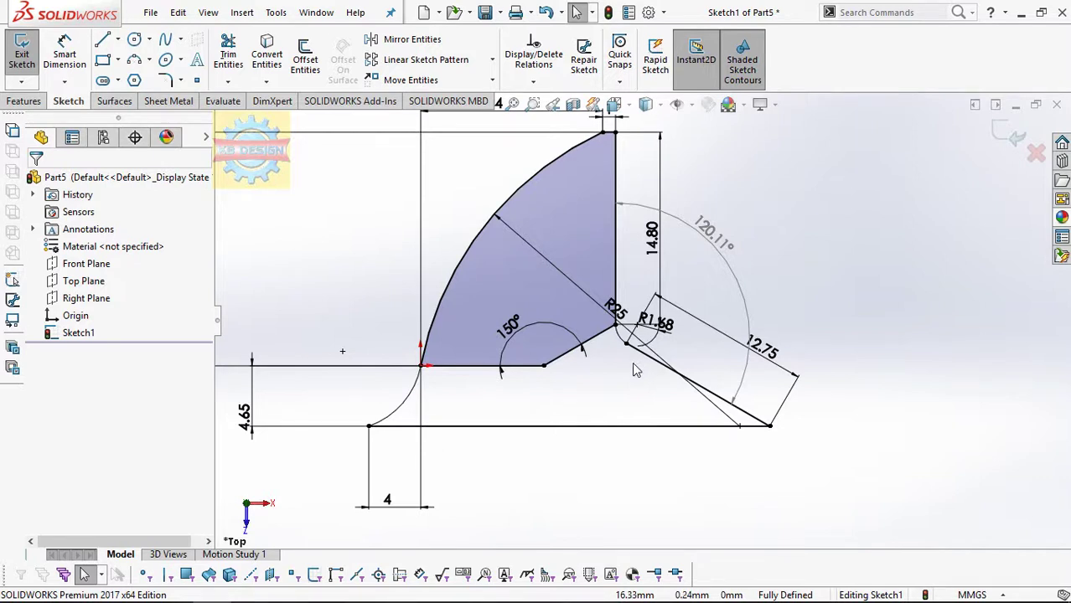
{"action": "scroll", "coordinate": [666, 352], "scroll_direction": "down", "scroll_amount": 2}
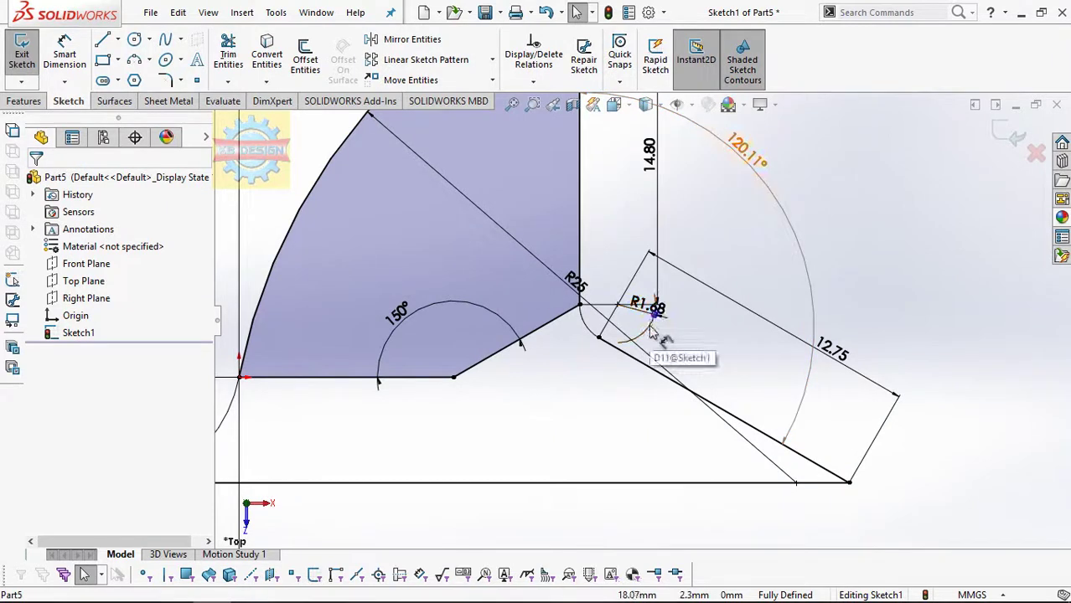
{"action": "left_click", "coordinate": [630, 312]}
{"action": "key", "text": "Return"}
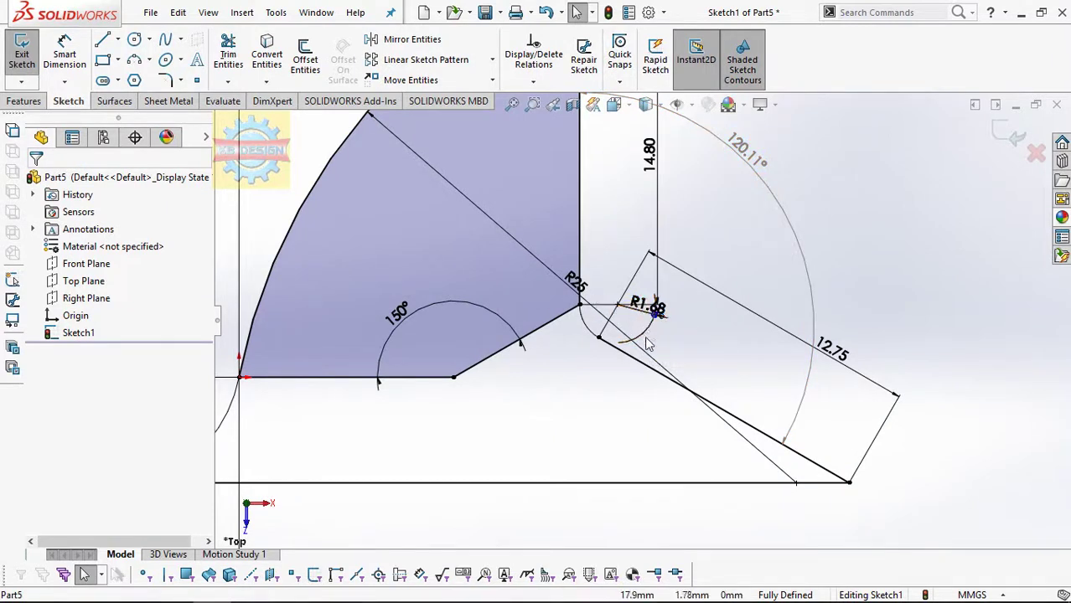
{"action": "scroll", "coordinate": [647, 340], "scroll_direction": "down", "scroll_amount": 2}
{"action": "left_click", "coordinate": [615, 298]}
{"action": "key", "text": "Delete"}
Attempt to edit the driven 120.11° angle and dismiss the driven-dimension warnings.
{"action": "scroll", "coordinate": [615, 299], "scroll_direction": "up", "scroll_amount": 3}
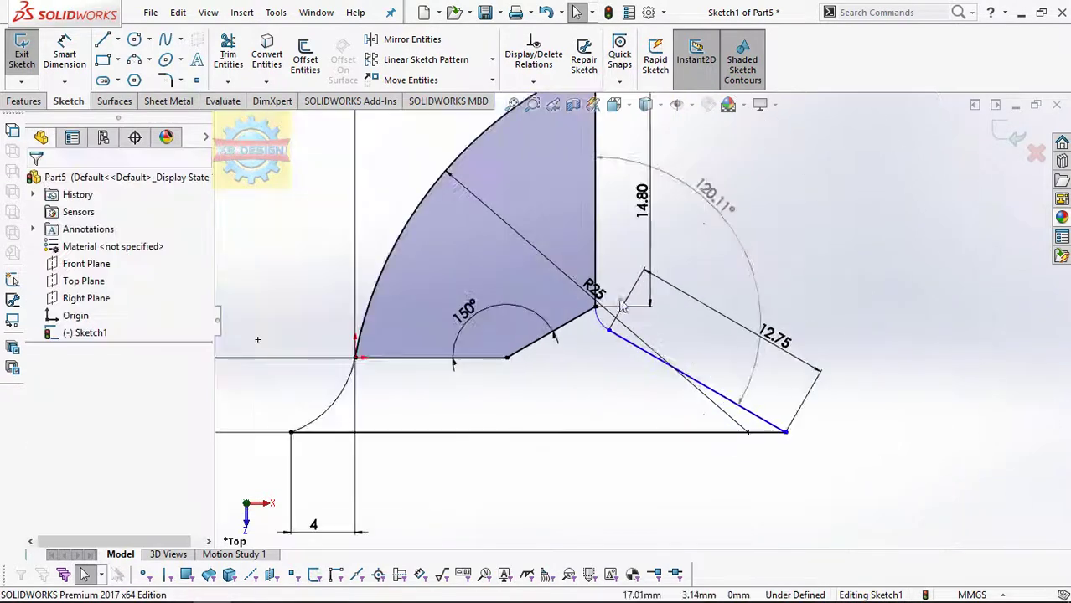
{"action": "double_click", "coordinate": [714, 195]}
{"action": "key", "text": "Return"}
{"action": "key", "text": "Escape"}
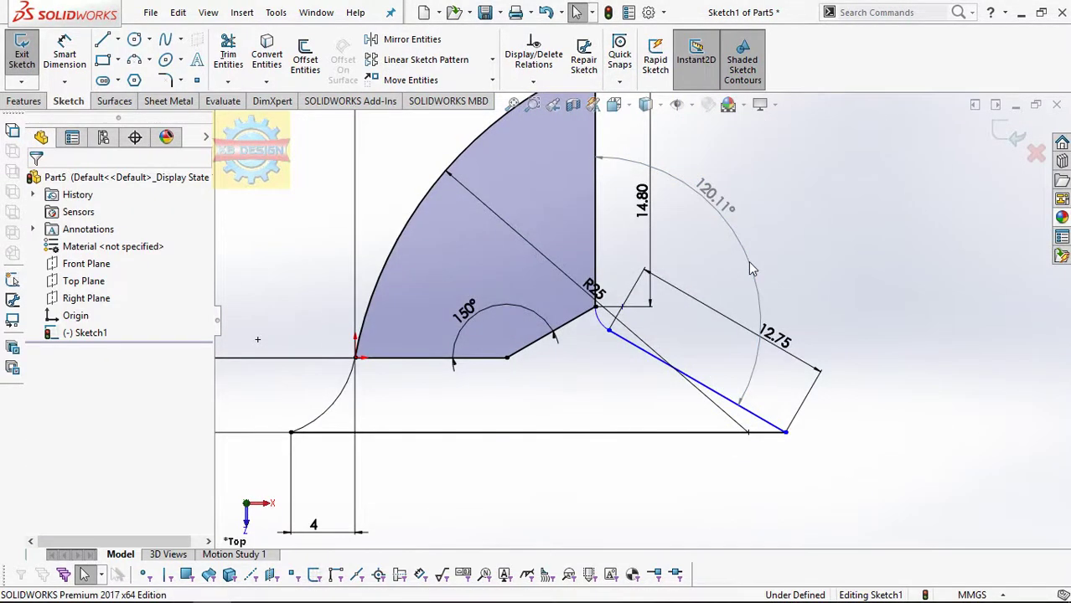
{"action": "scroll", "coordinate": [745, 264], "scroll_direction": "up", "scroll_amount": 1}
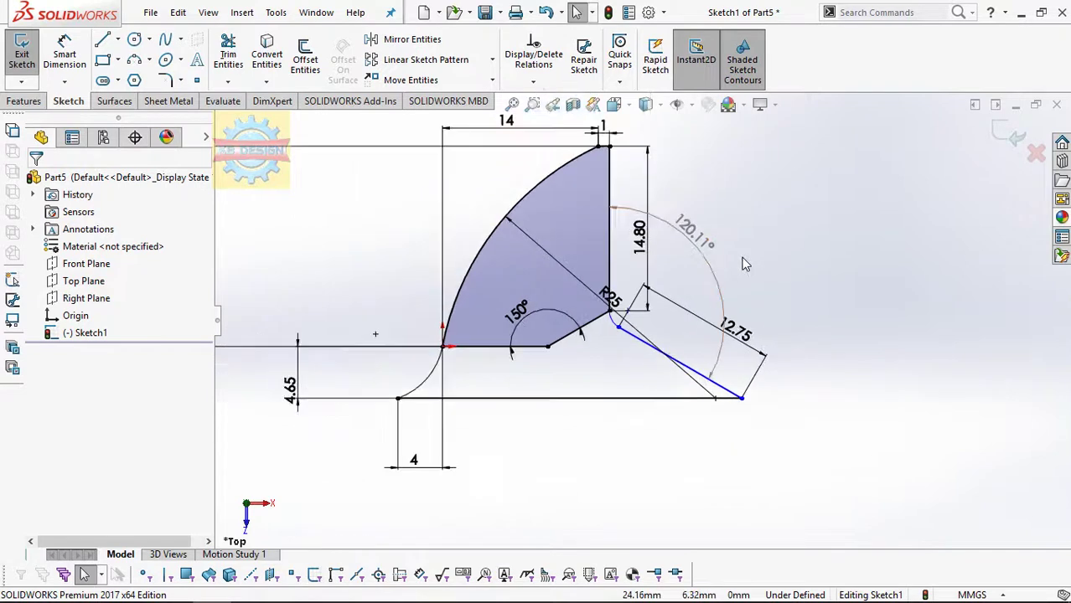
{"action": "double_click", "coordinate": [696, 242]}
{"action": "left_click", "coordinate": [633, 310]}
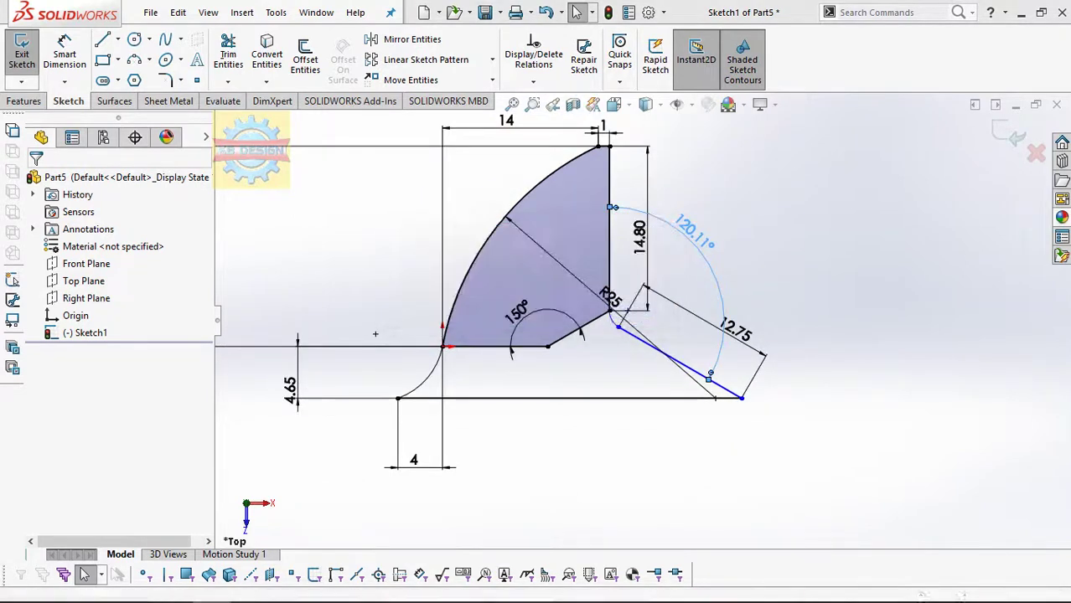
Add a driving 120° angle between the vertical and slanted lines and exit the sketch.
{"action": "left_click", "coordinate": [609, 252]}
{"action": "left_click", "coordinate": [721, 382]}
{"action": "left_click", "coordinate": [693, 243]}
{"action": "type", "text": "12"}
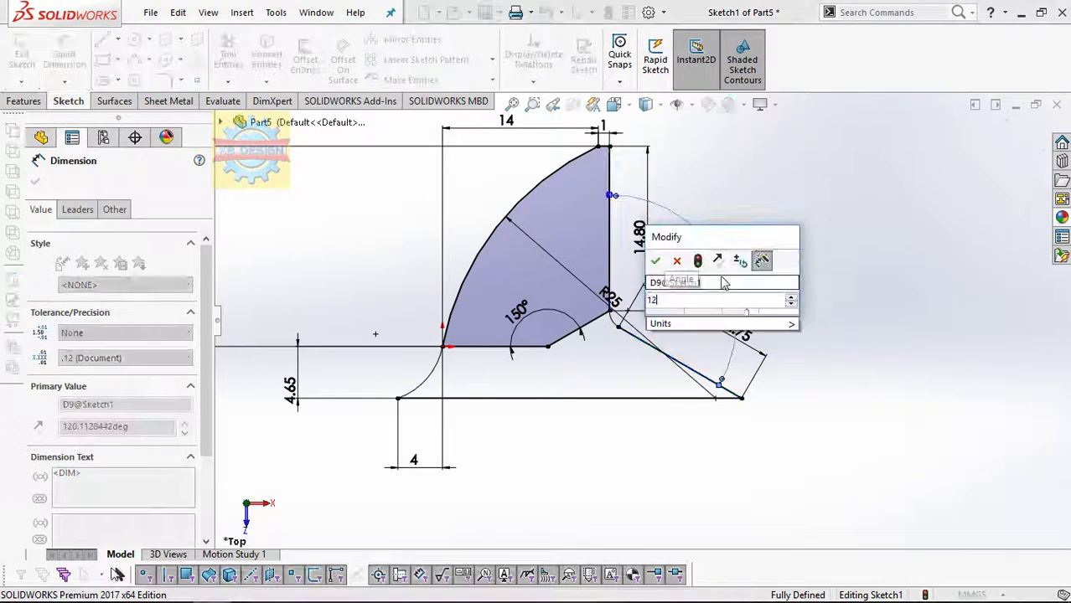
{"action": "type", "text": "0"}
{"action": "key", "text": "Return"}
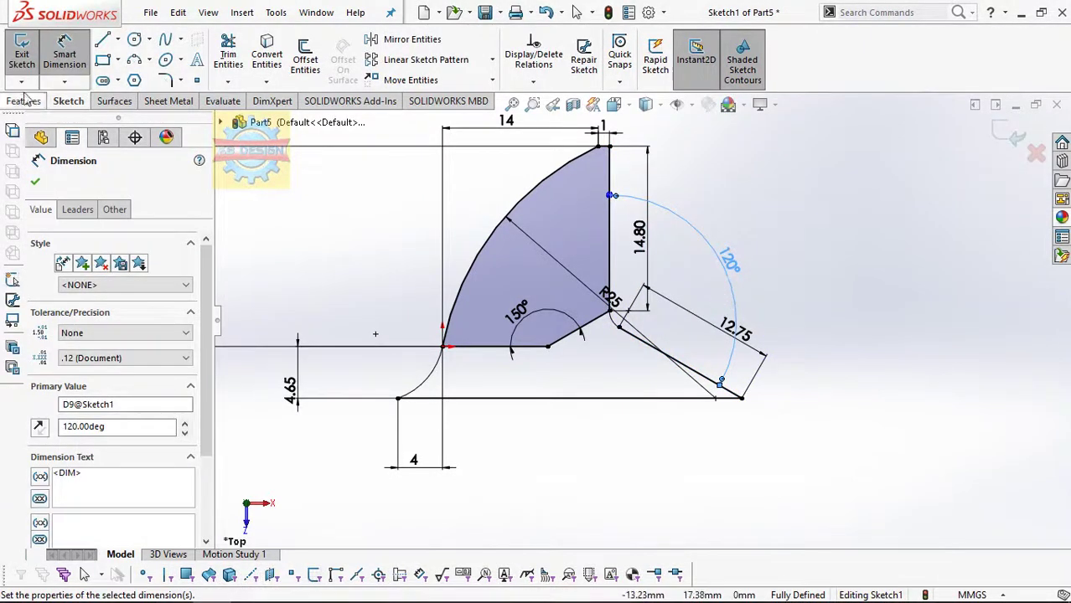
{"action": "left_click", "coordinate": [21, 52]}
Extrude the lower triangular region Mid Plane 3.3 mm as Boss-Extrude1.
{"action": "middle_click_drag", "start_coordinate": [645, 325], "coordinate": [684, 194]}
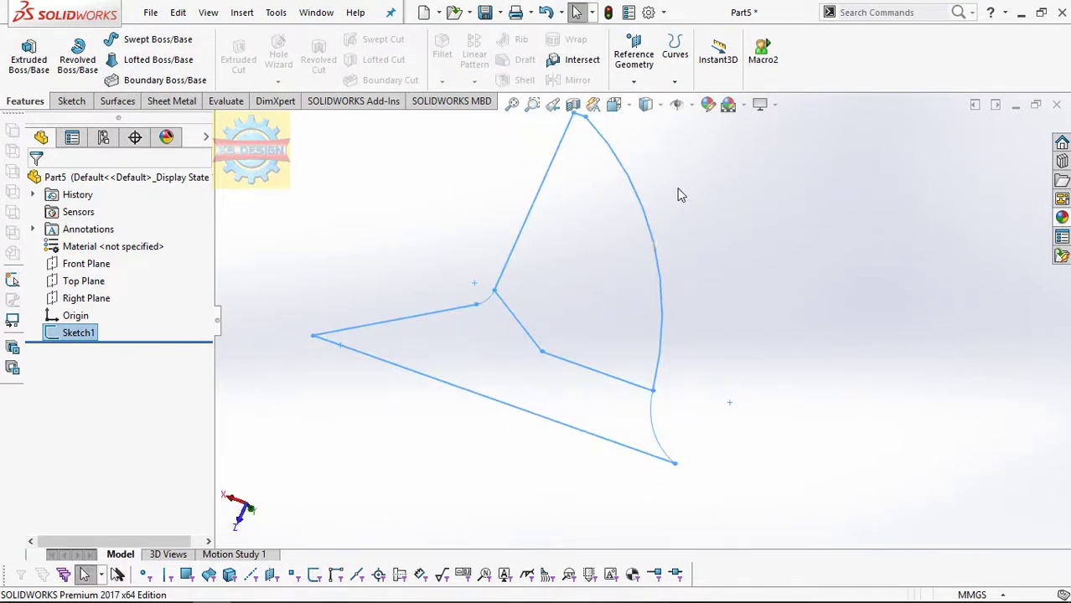
{"action": "left_click", "coordinate": [29, 54]}
{"action": "type", "text": "3.3"}
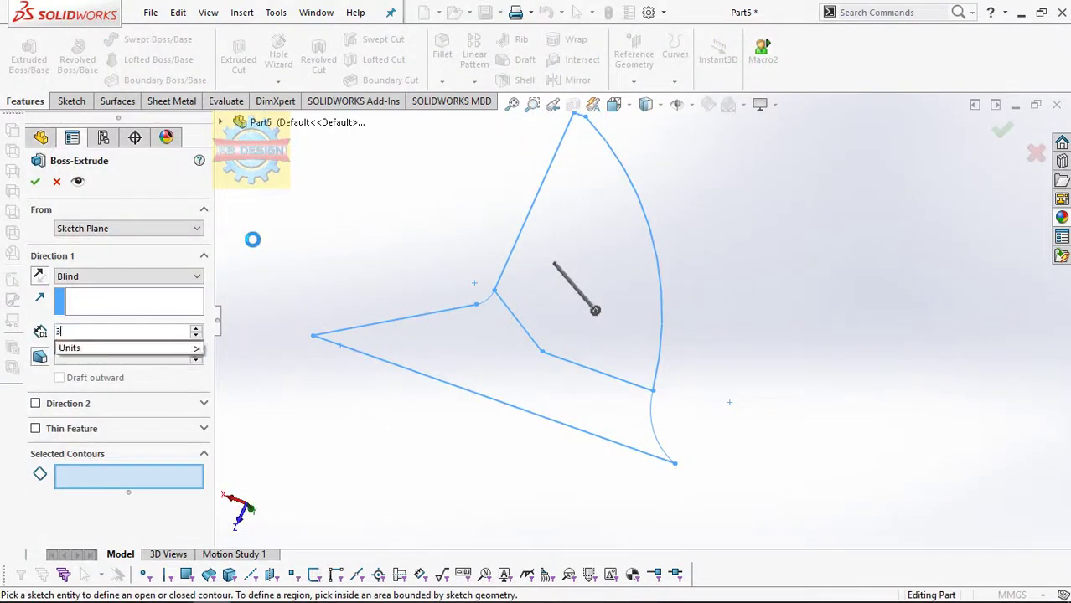
{"action": "key", "text": "Return"}
{"action": "left_click", "coordinate": [344, 335]}
{"action": "left_click", "coordinate": [134, 276]}
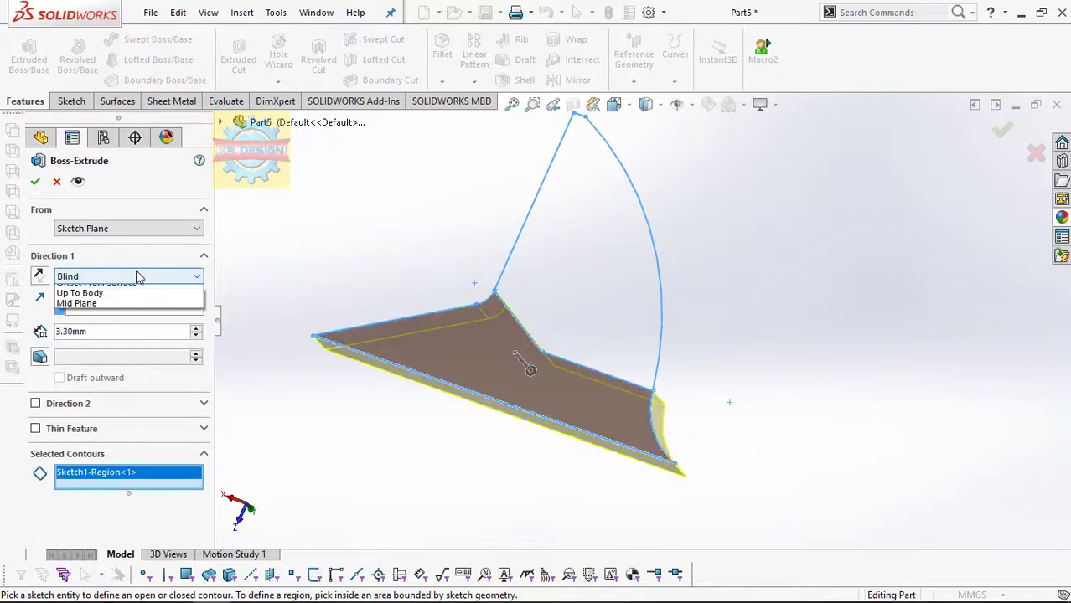
{"action": "left_click", "coordinate": [107, 342]}
{"action": "left_click", "coordinate": [35, 183]}
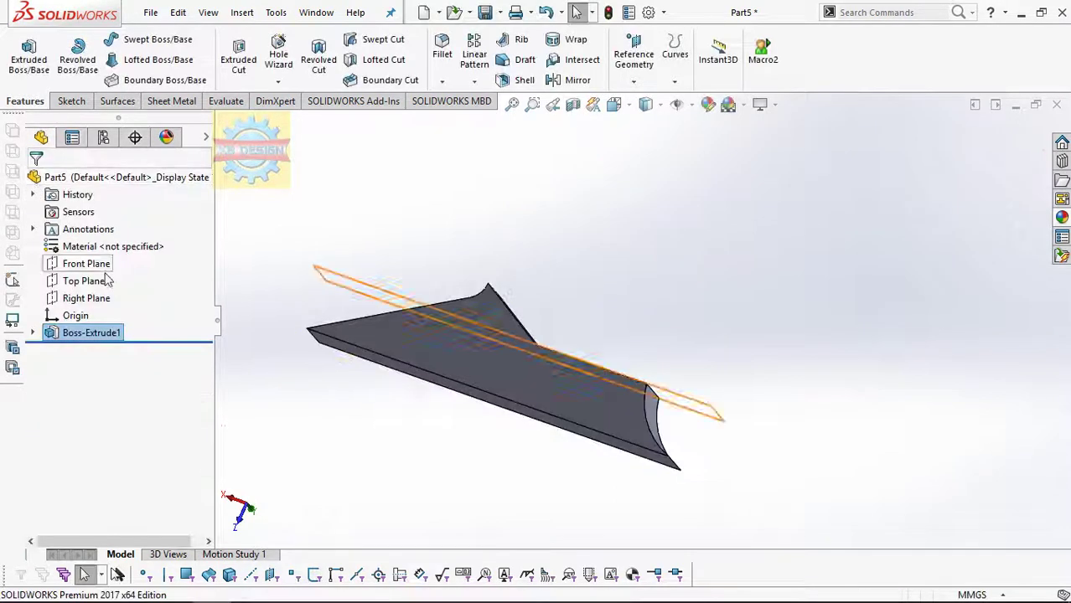
Reuse Sketch1 to extrude the fan-shaped region Mid Plane as Boss-Extrude2.
{"action": "left_click", "coordinate": [87, 350]}
{"action": "left_click", "coordinate": [28, 55]}
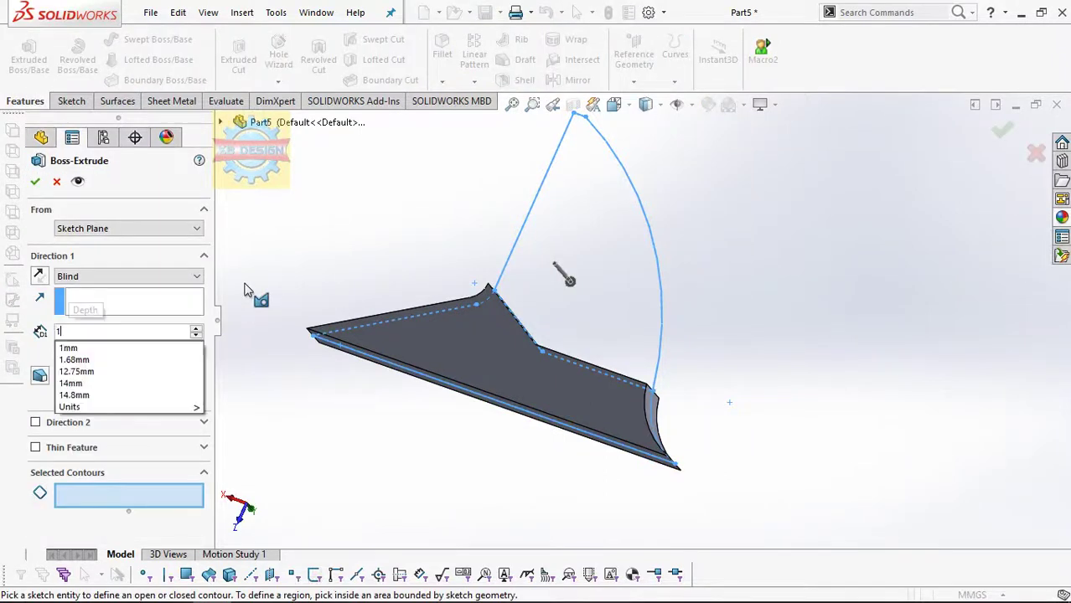
{"action": "left_click", "coordinate": [544, 276]}
{"action": "left_click", "coordinate": [71, 277]}
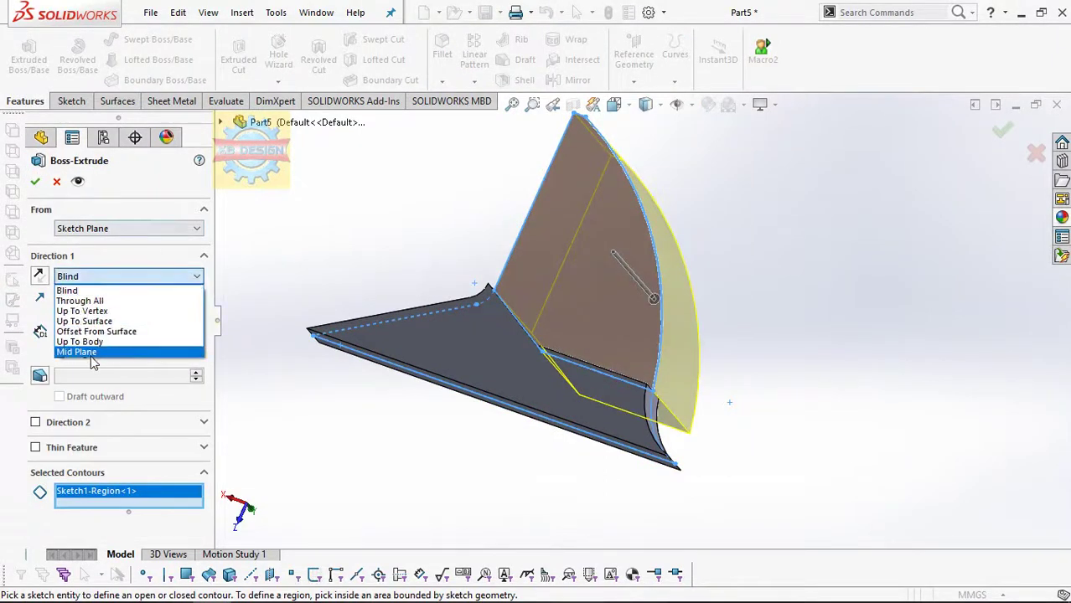
{"action": "left_click", "coordinate": [94, 354]}
{"action": "left_click", "coordinate": [35, 182]}
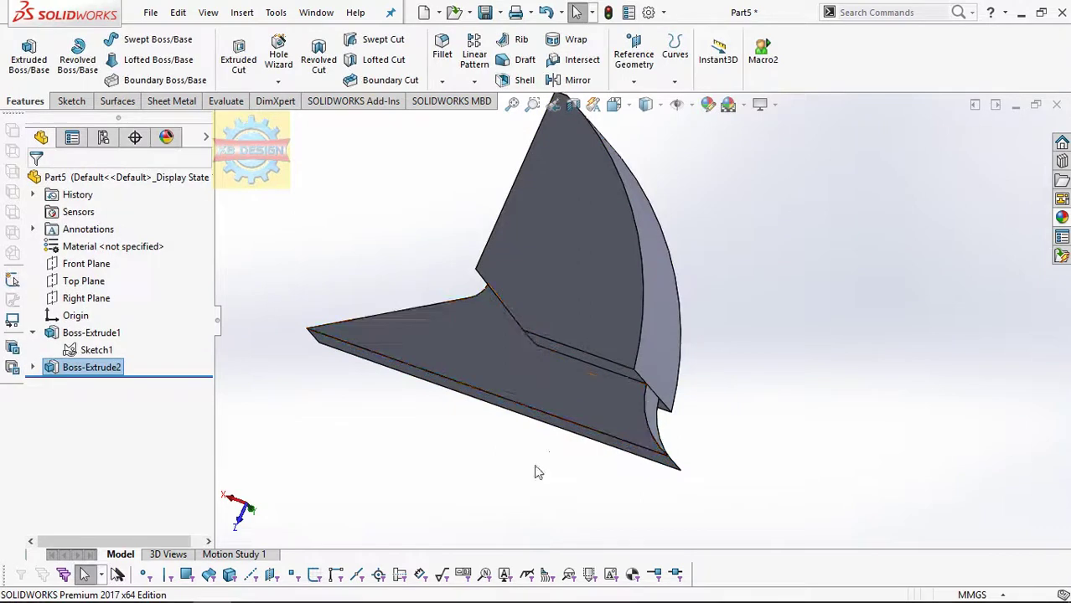
Orient the view normal to the Right Plane and start Sketch2 on it.
{"action": "mouse_move", "coordinate": [549, 447]}
{"action": "middle_mouse_down"}
{"action": "mouse_move", "coordinate": [543, 244]}
{"action": "mouse_move", "coordinate": [337, 287]}
{"action": "middle_mouse_up"}
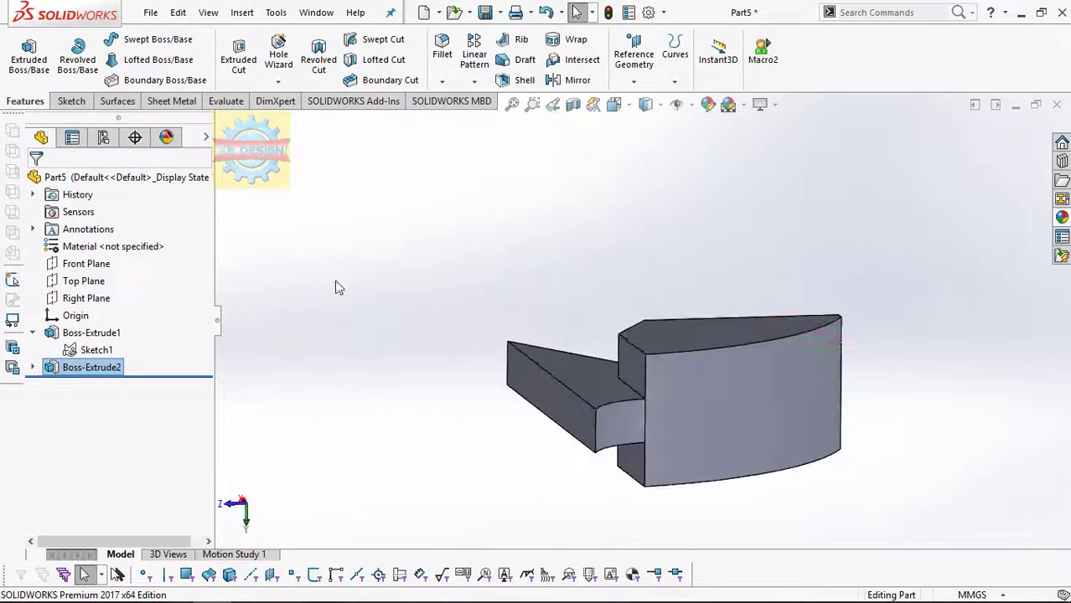
{"action": "left_click", "coordinate": [86, 298]}
{"action": "left_click", "coordinate": [168, 270]}
{"action": "key", "text": "ctrl+8"}
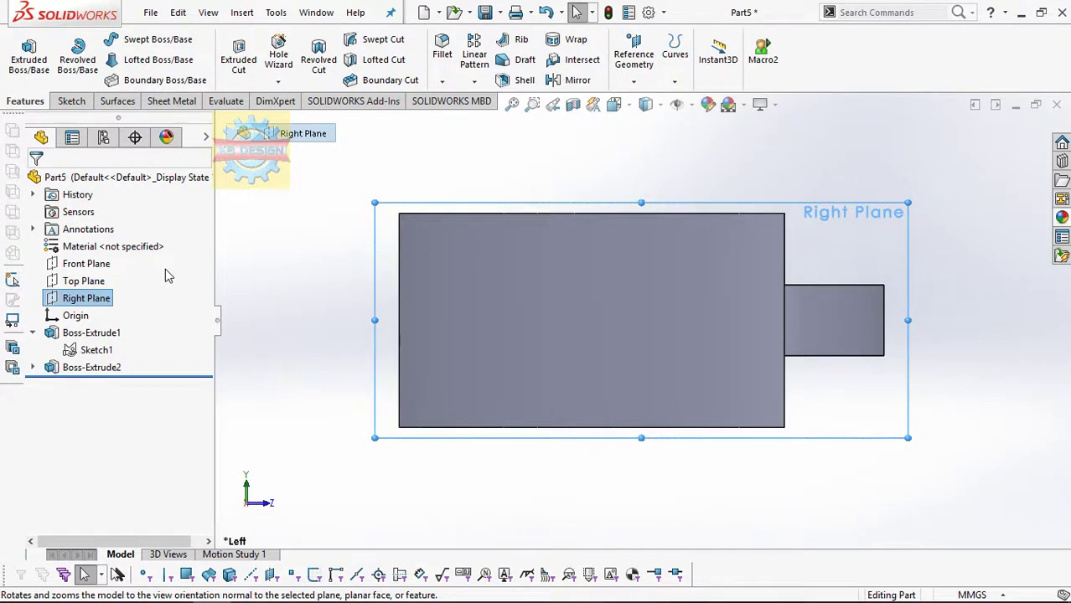
{"action": "left_click", "coordinate": [71, 100]}
{"action": "left_click", "coordinate": [25, 55]}
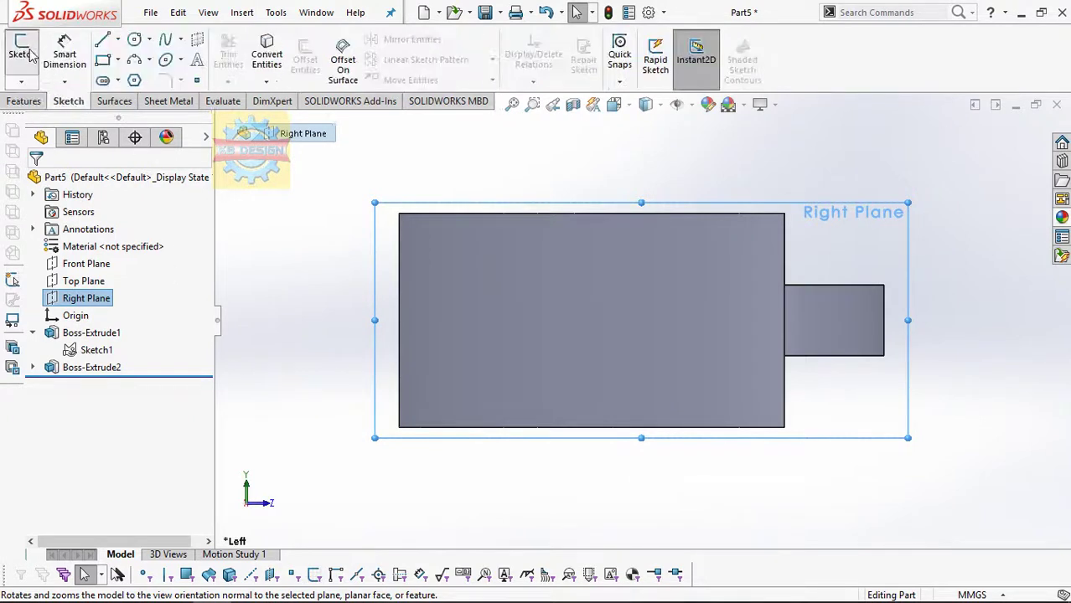
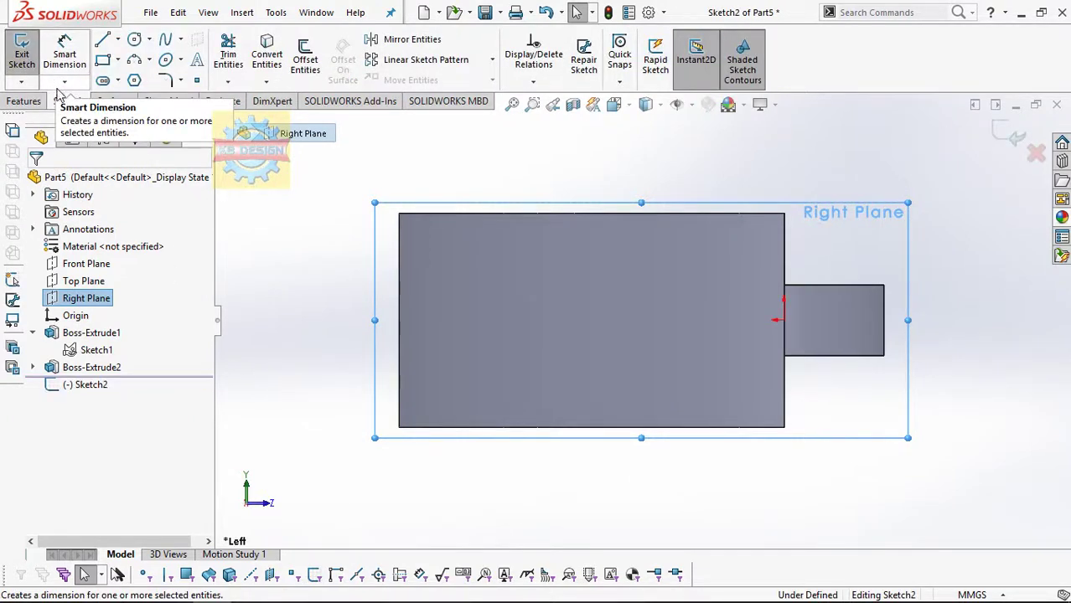
Sketch a closed sloped profile over the block and a horizontal centreline from the origin.
{"action": "left_click", "coordinate": [100, 42]}
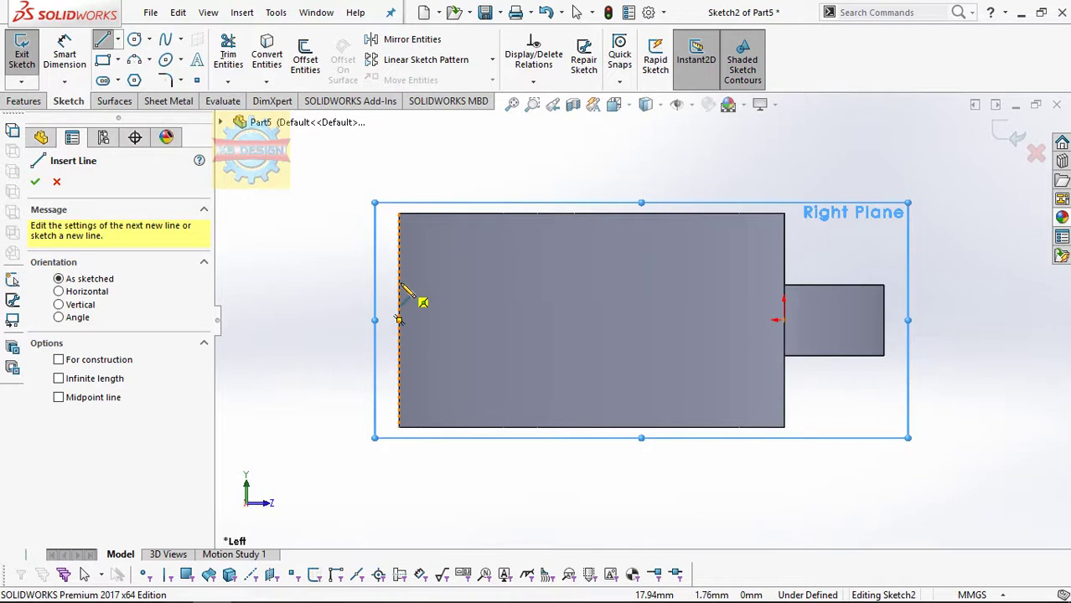
{"action": "left_click", "coordinate": [399, 282]}
{"action": "left_click", "coordinate": [784, 233]}
{"action": "left_click", "coordinate": [784, 173]}
{"action": "left_click", "coordinate": [398, 174]}
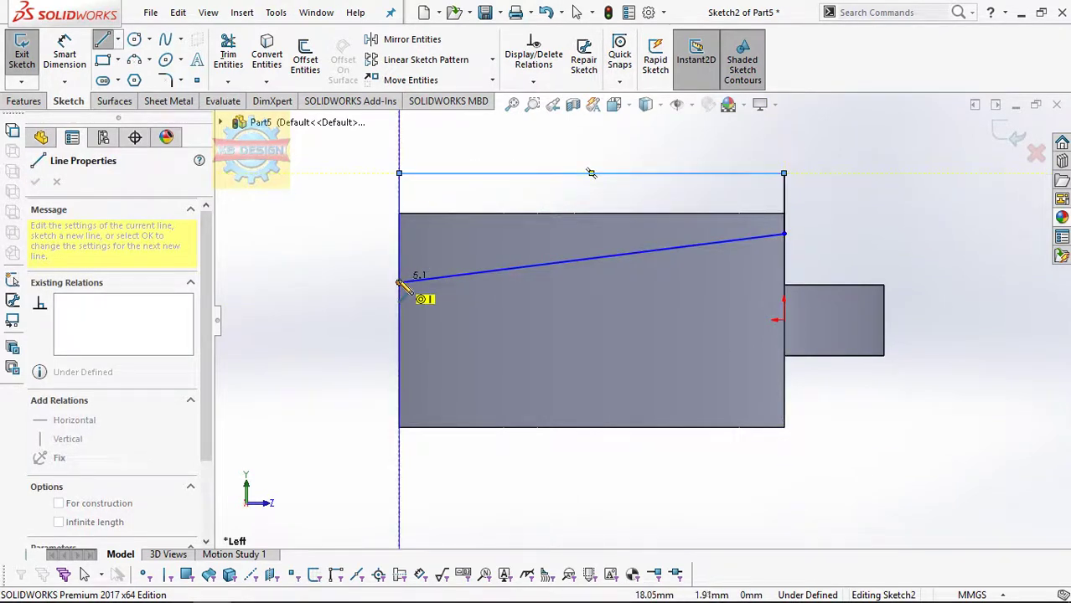
{"action": "left_click", "coordinate": [398, 282]}
{"action": "left_click", "coordinate": [118, 40]}
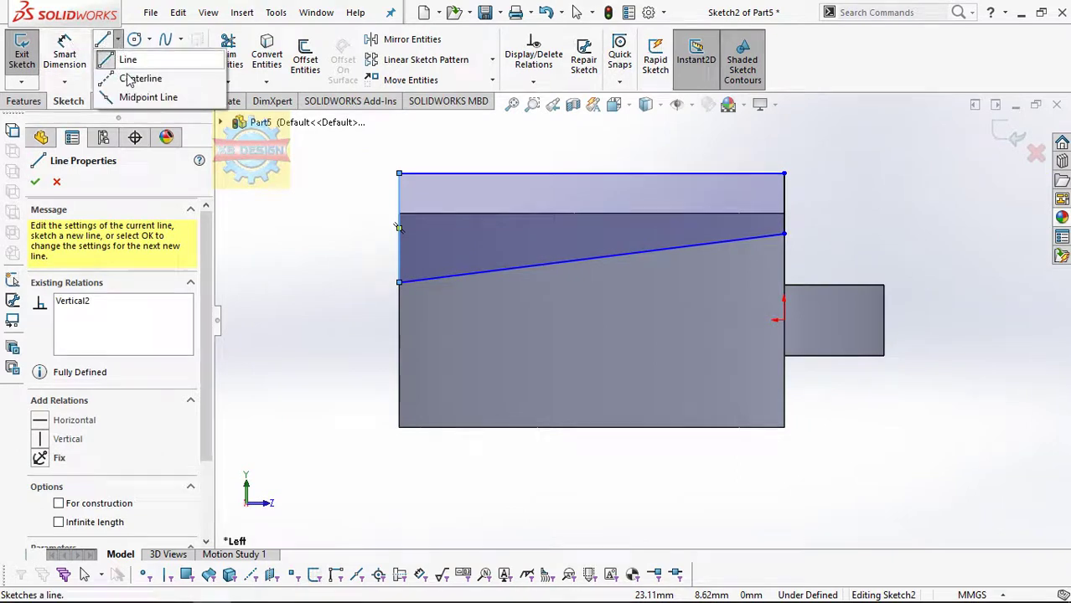
{"action": "left_click", "coordinate": [147, 79]}
{"action": "left_click", "coordinate": [776, 320]}
{"action": "left_click", "coordinate": [399, 320]}
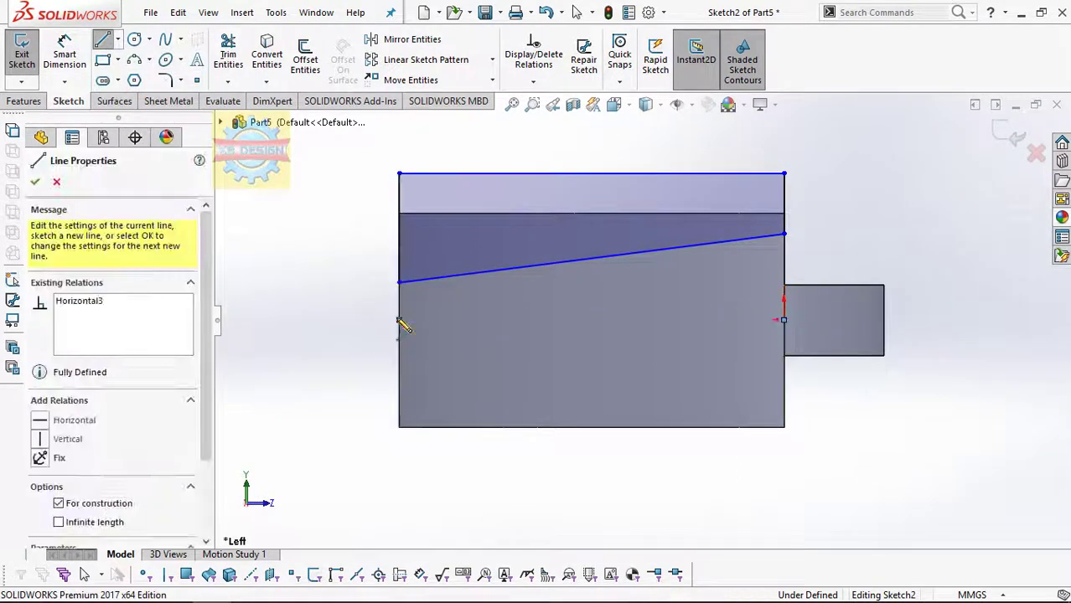
{"action": "key", "text": "Escape"}
{"action": "key", "text": "Escape"}
Dimension the sloped line's end 3 mm from the centreline at a 94° angle.
{"action": "left_click", "coordinate": [423, 322]}
{"action": "left_click", "coordinate": [398, 282]}
{"action": "left_click", "coordinate": [352, 310]}
{"action": "type", "text": "3"}
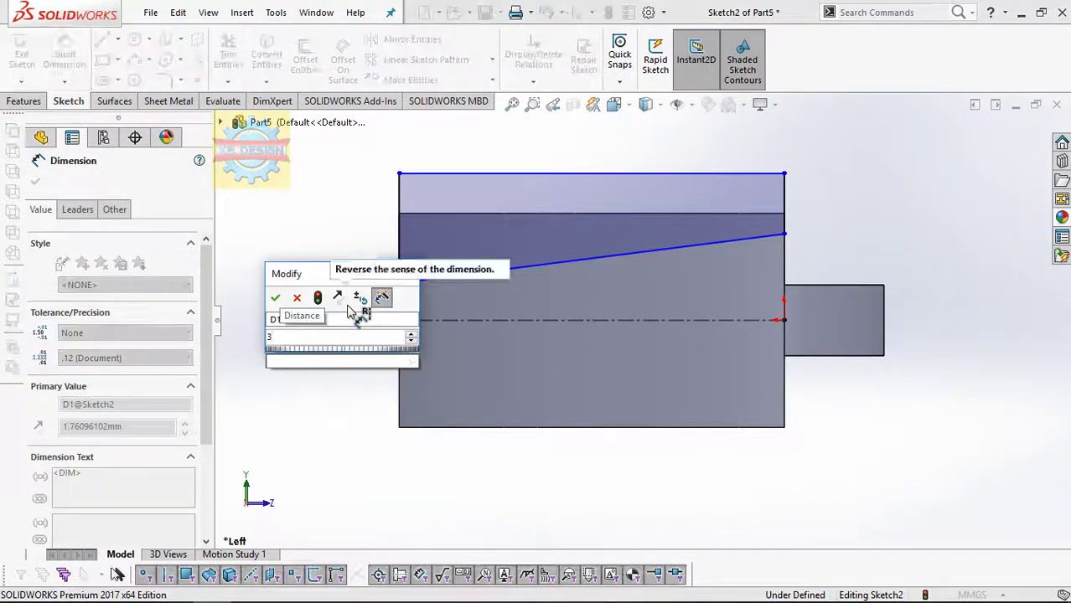
{"action": "key", "text": "Return"}
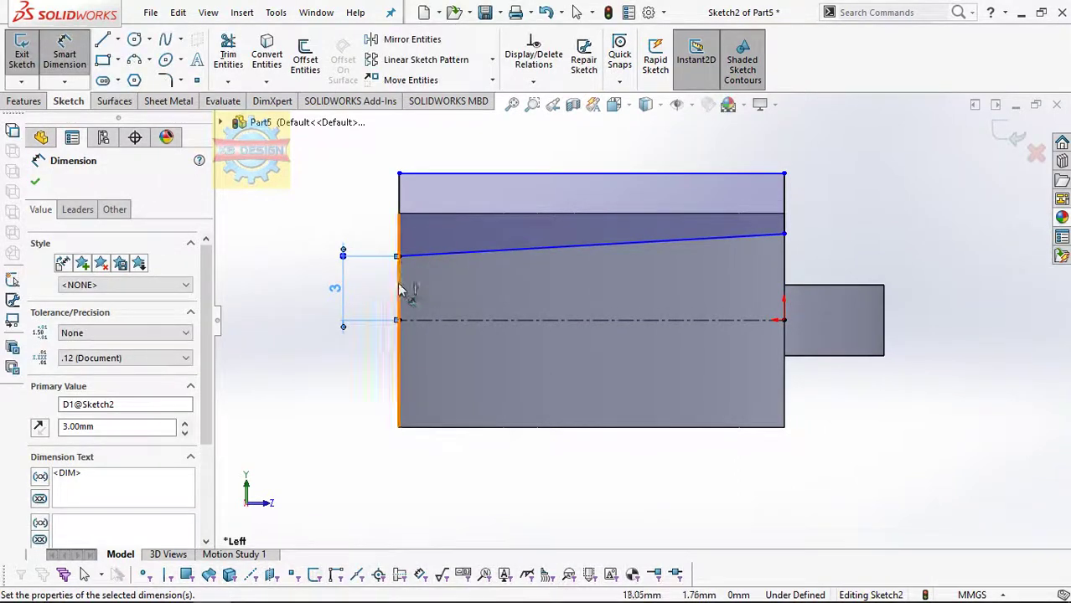
{"action": "key", "text": "Escape"}
{"action": "left_click", "coordinate": [446, 261]}
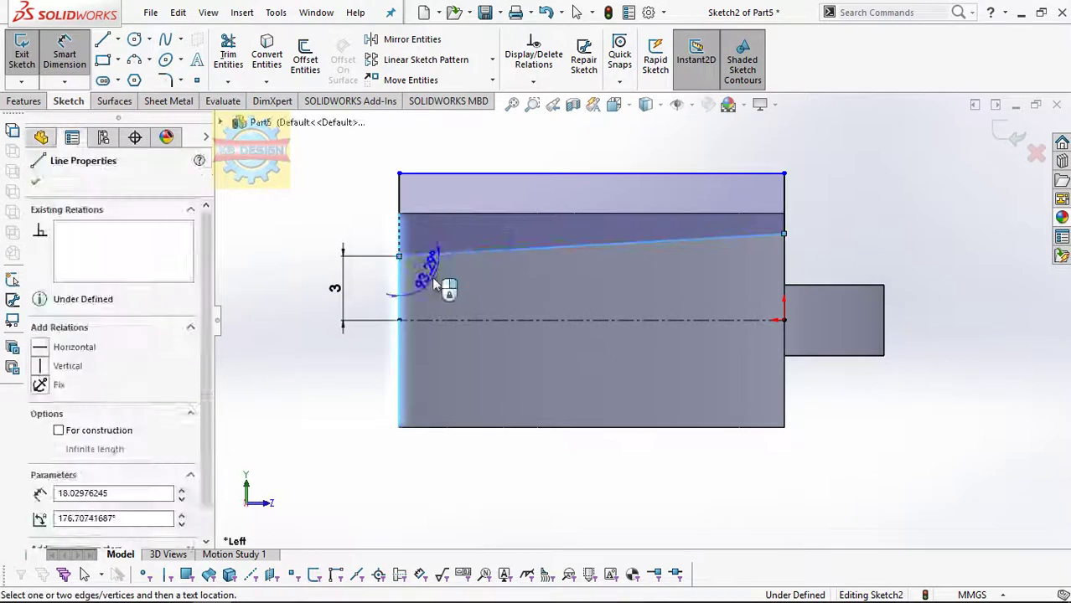
{"action": "left_click", "coordinate": [399, 272]}
{"action": "left_click", "coordinate": [442, 283]}
{"action": "type", "text": "94"}
{"action": "key", "text": "Return"}
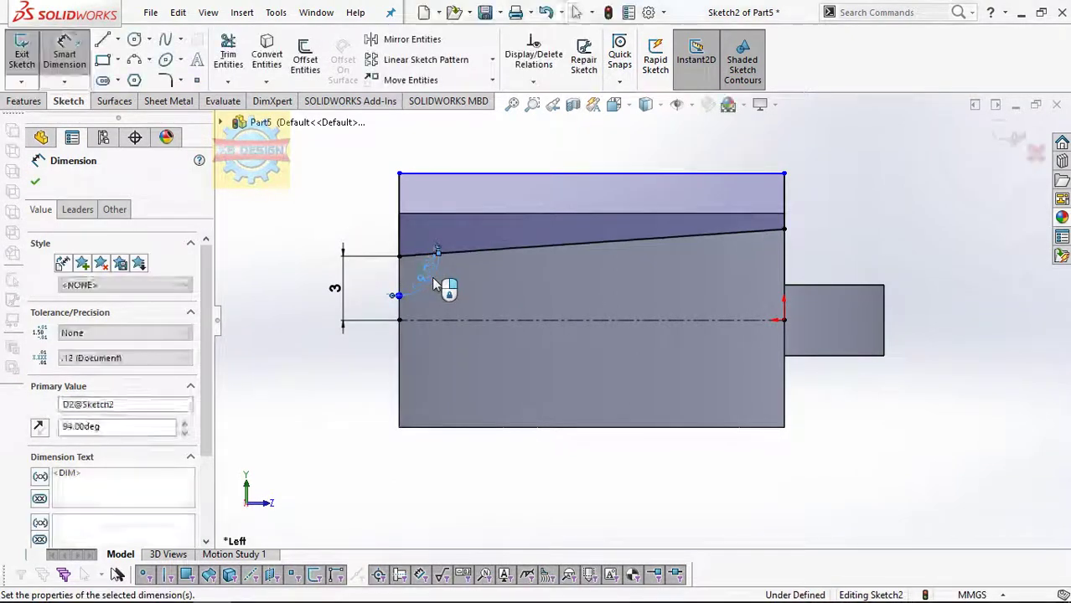
{"action": "key", "text": "Escape"}
Mirror the sloped profile about the horizontal centreline.
{"action": "left_click", "coordinate": [411, 40]}
{"action": "left_click", "coordinate": [509, 212]}
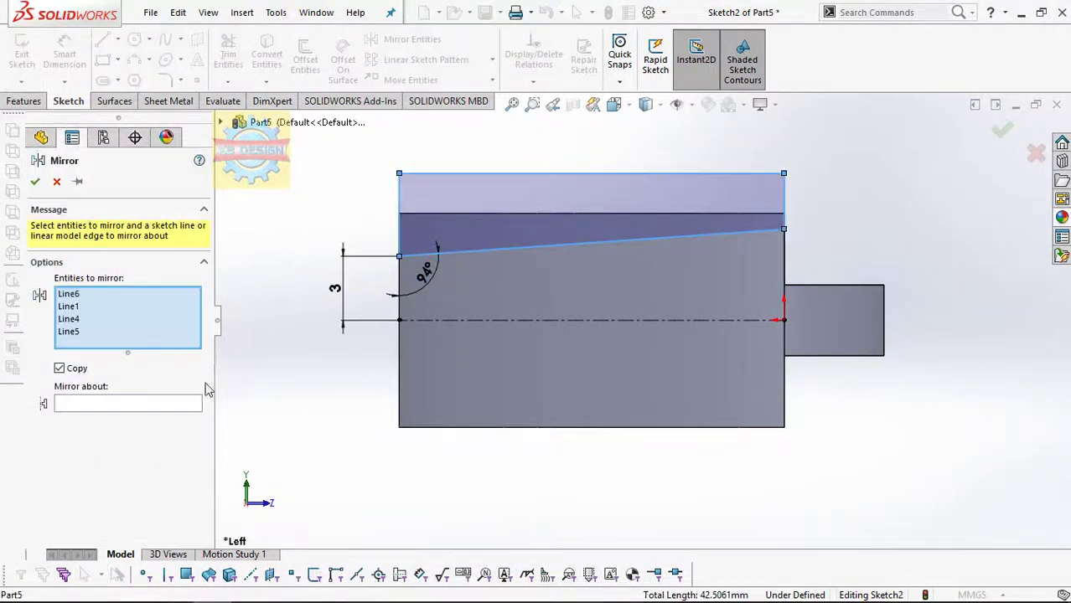
{"action": "right_click", "coordinate": [421, 413]}
{"action": "left_click", "coordinate": [424, 320]}
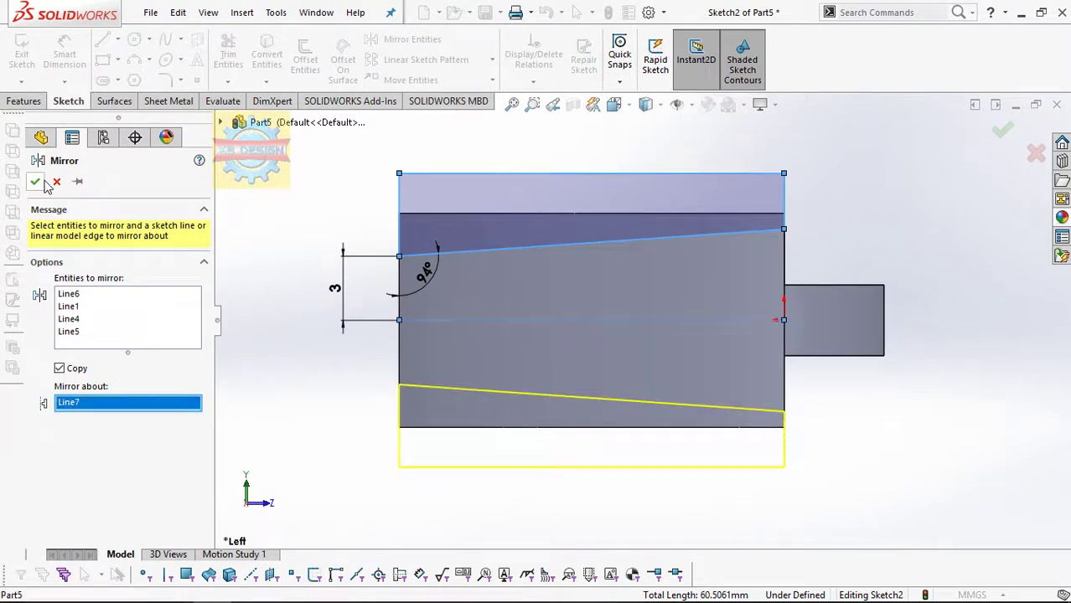
{"action": "left_click", "coordinate": [35, 182]}
Cut the mirrored profile Through All in both directions to taper the jaw block.
{"action": "left_click", "coordinate": [167, 276]}
{"action": "left_click", "coordinate": [157, 310]}
{"action": "key", "text": "Return"}
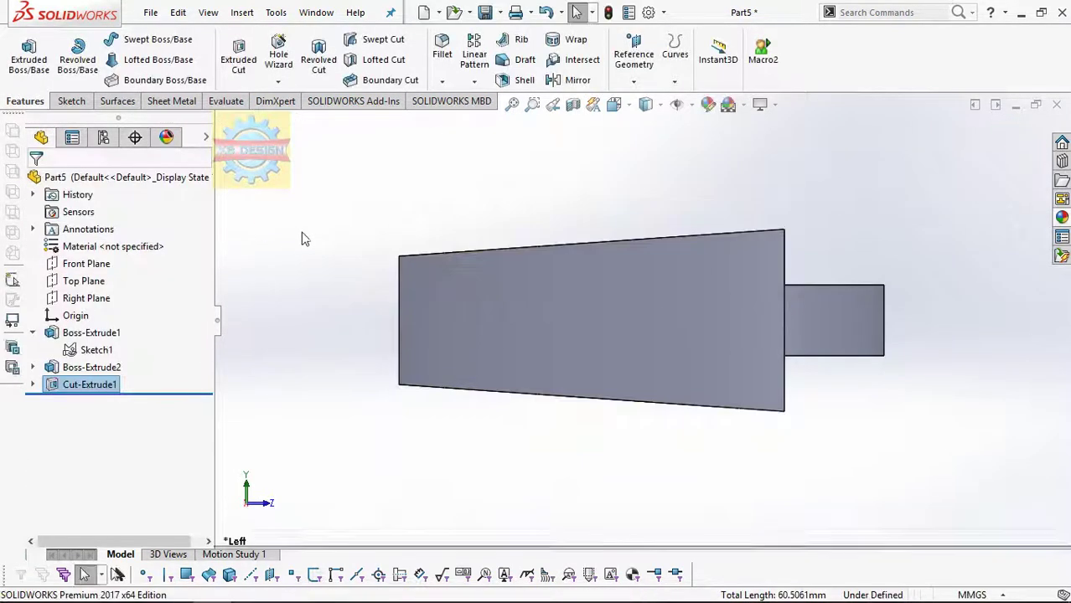
{"action": "mouse_move", "coordinate": [403, 251]}
{"action": "middle_mouse_down"}
{"action": "mouse_move", "coordinate": [354, 364]}
{"action": "mouse_move", "coordinate": [348, 257]}
{"action": "mouse_move", "coordinate": [448, 330]}
{"action": "middle_mouse_up"}
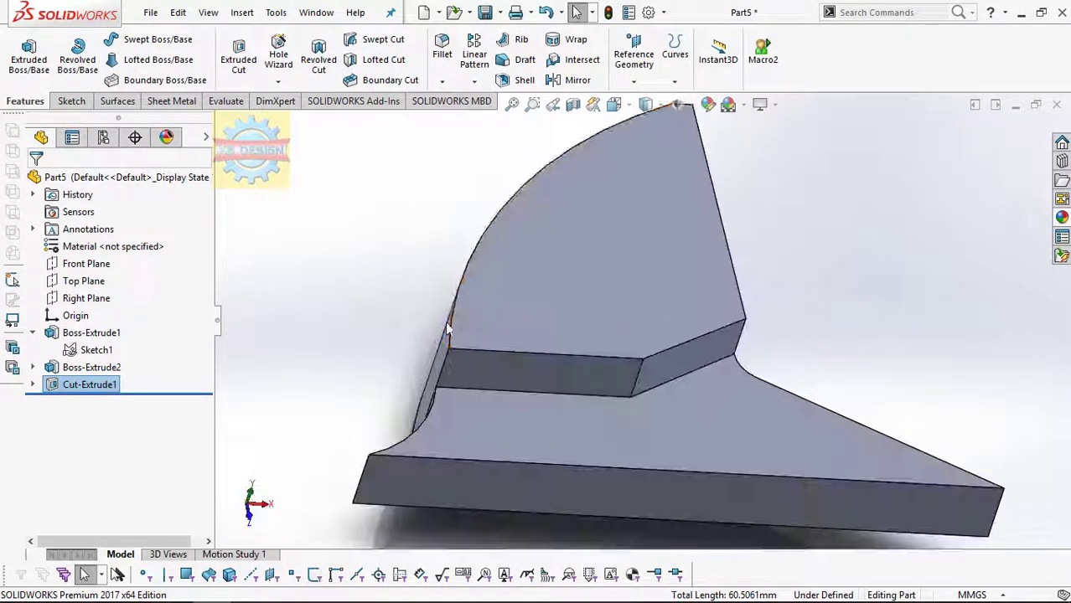
{"action": "mouse_move", "coordinate": [467, 206]}
{"action": "middle_mouse_down"}
{"action": "mouse_move", "coordinate": [418, 162]}
{"action": "mouse_move", "coordinate": [553, 197]}
{"action": "mouse_move", "coordinate": [502, 147]}
{"action": "middle_mouse_up"}
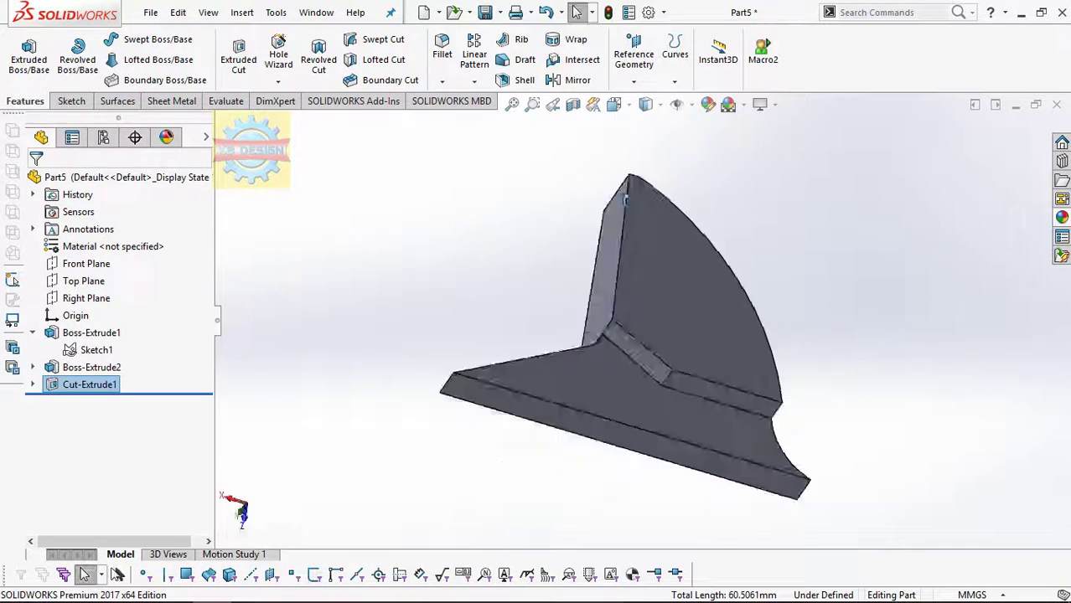
{"action": "left_click", "coordinate": [69, 299]}
Start a sketch on the Right Plane and draw a centreline leftward from the origin.
{"action": "left_click", "coordinate": [104, 276]}
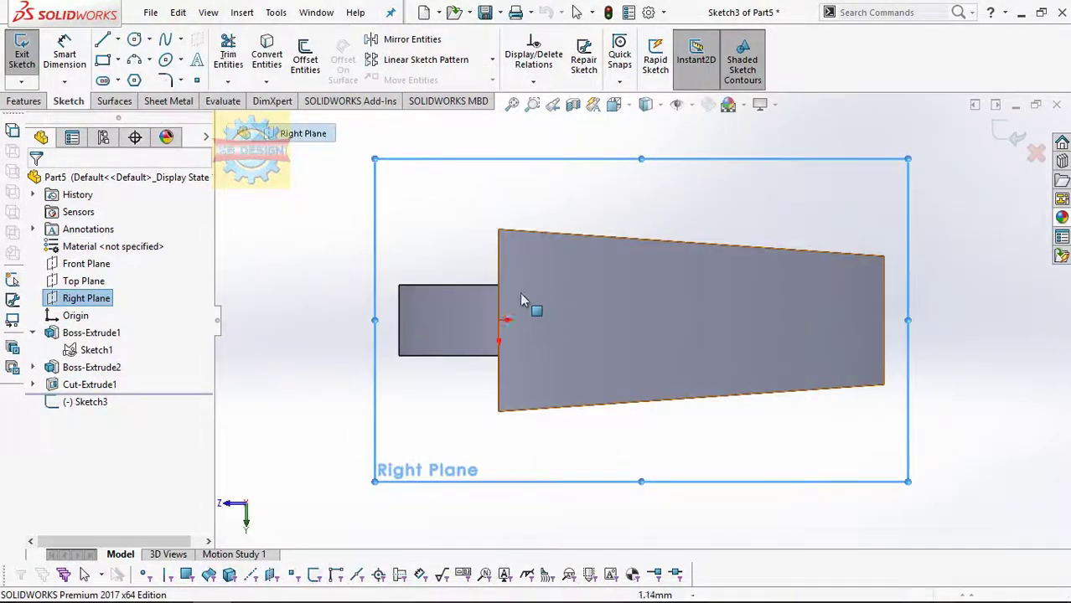
{"action": "left_click_drag", "start_coordinate": [374, 321], "coordinate": [226, 249]}
{"action": "left_click", "coordinate": [120, 47]}
{"action": "left_click", "coordinate": [138, 79]}
{"action": "left_click", "coordinate": [505, 319]}
{"action": "left_click", "coordinate": [326, 319]}
{"action": "key", "text": "Escape"}
Draw a Ø5.51 circle at the centreline's end, 7.40 from the origin.
{"action": "left_click", "coordinate": [134, 40]}
{"action": "left_click", "coordinate": [325, 319]}
{"action": "left_click", "coordinate": [350, 282]}
{"action": "left_click", "coordinate": [284, 275]}
{"action": "type", "text": "5.51"}
{"action": "key", "text": "Return"}
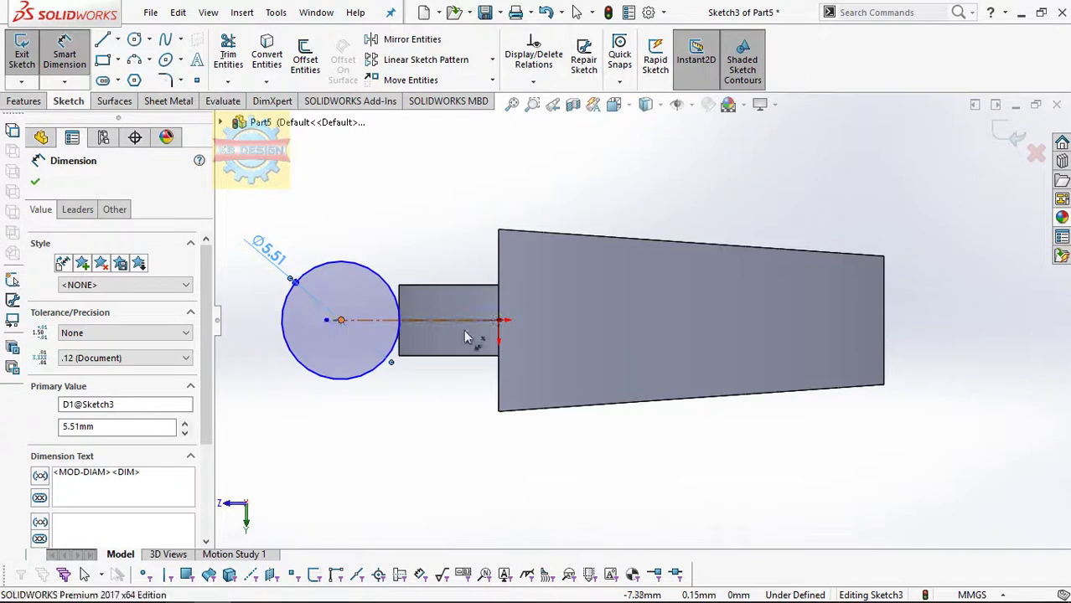
{"action": "left_click", "coordinate": [498, 319]}
{"action": "left_click", "coordinate": [453, 260]}
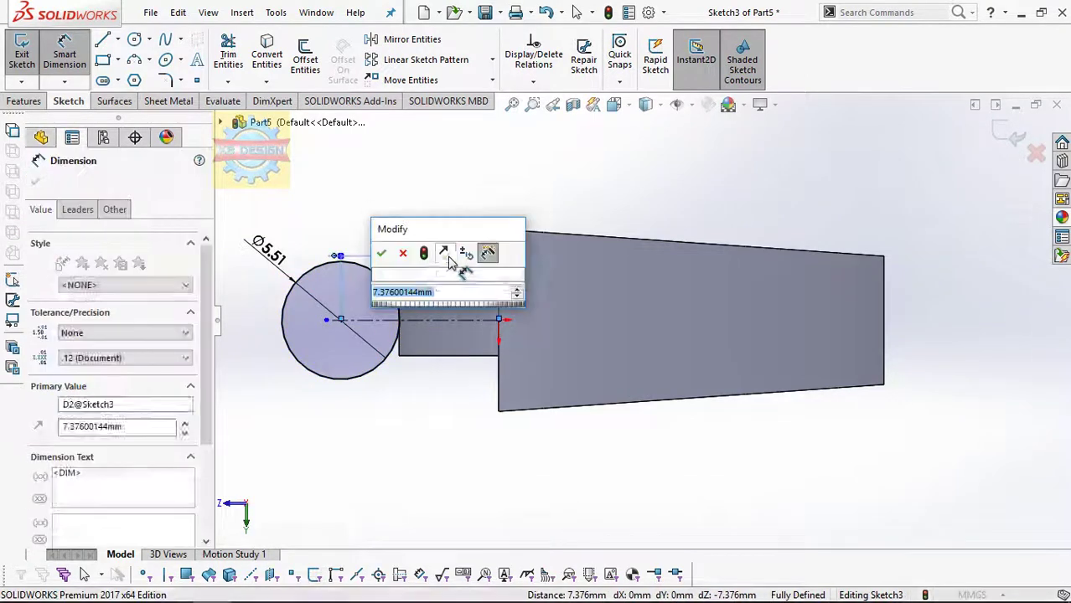
{"action": "type", "text": "7.4"}
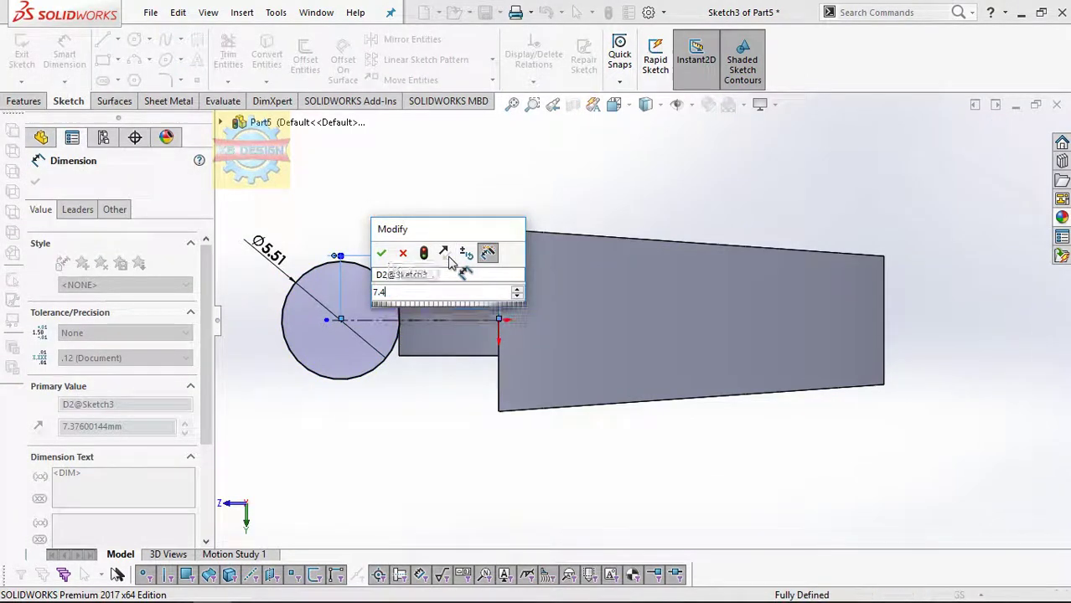
{"action": "key", "text": "Return"}
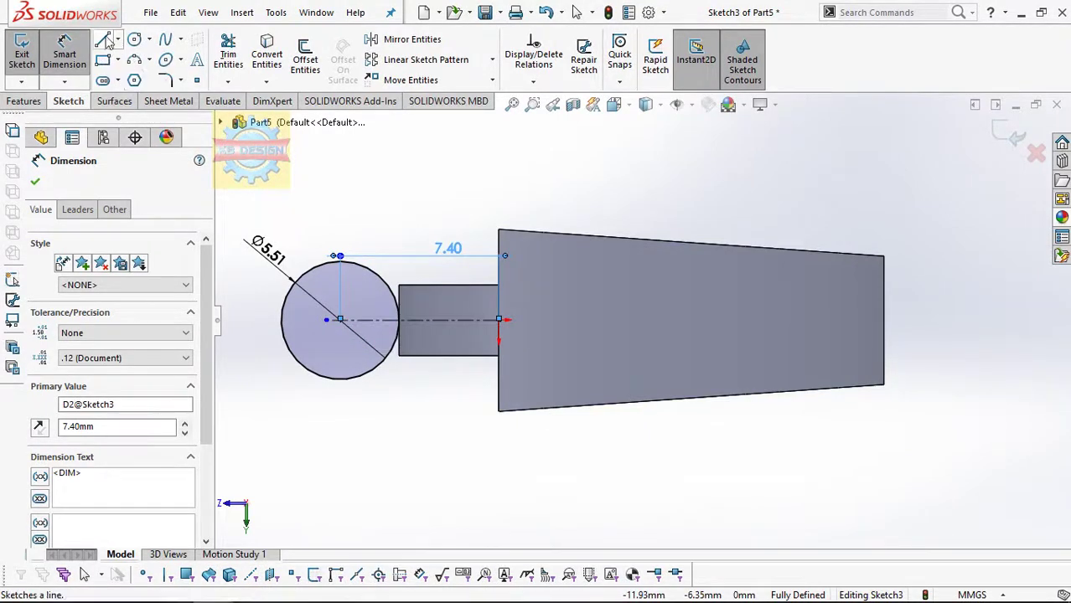
Draw a vertical chord across the circle, dimensioned 2.25 from its centre.
{"action": "left_click", "coordinate": [104, 41]}
{"action": "left_click", "coordinate": [322, 266]}
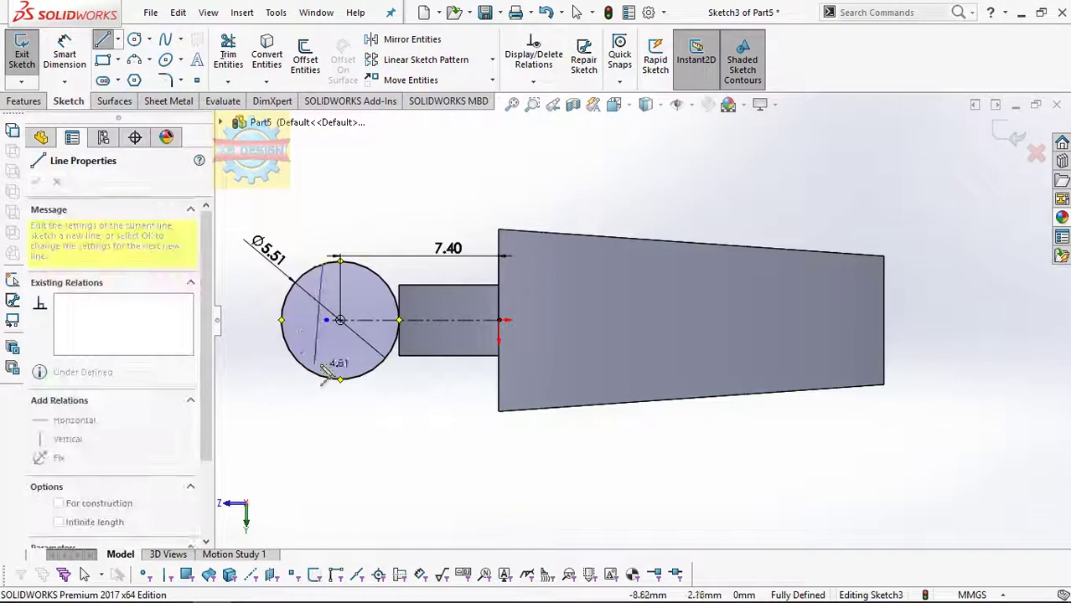
{"action": "left_click", "coordinate": [324, 379]}
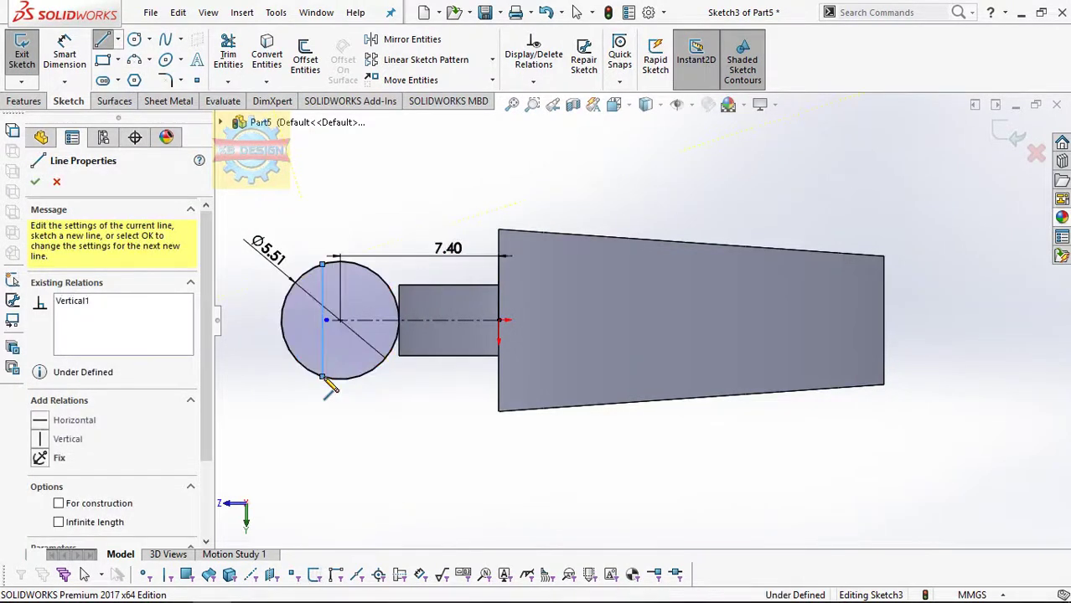
{"action": "key", "text": "Escape"}
{"action": "left_click", "coordinate": [323, 356]}
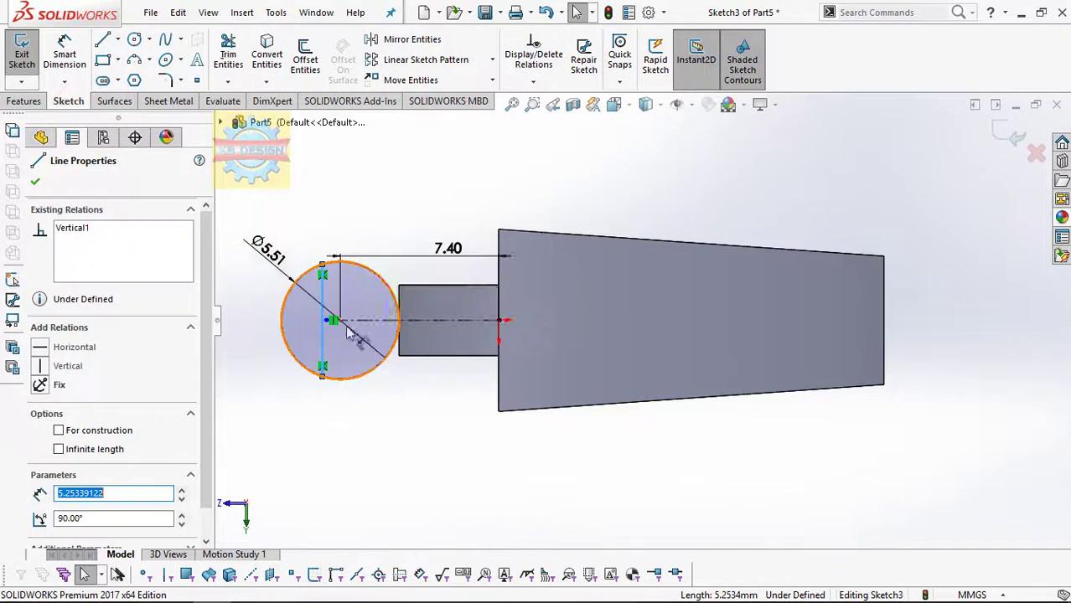
{"action": "key", "text": "Escape"}
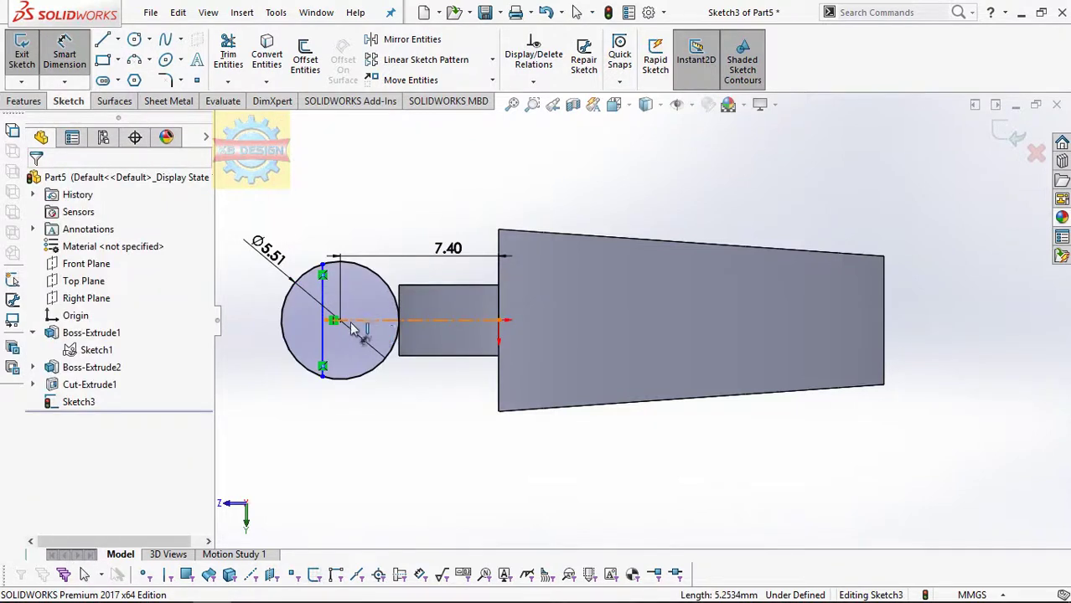
{"action": "left_click", "coordinate": [339, 320]}
{"action": "key", "text": "d"}
{"action": "left_click", "coordinate": [323, 344]}
{"action": "left_click", "coordinate": [335, 241]}
{"action": "type", "text": "2.2"}
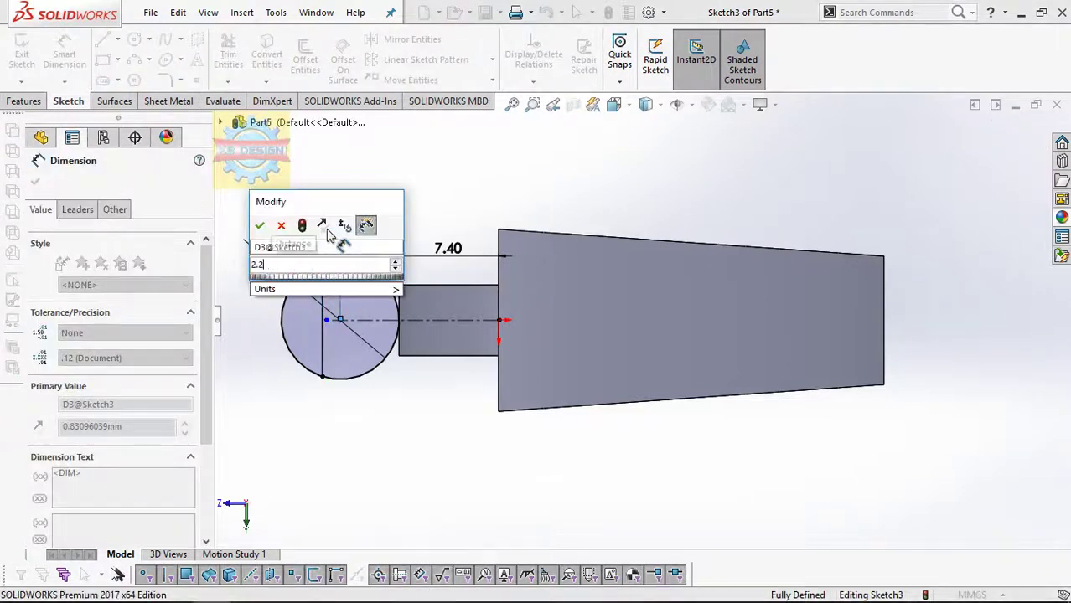
{"action": "type", "text": "5"}
{"action": "key", "text": "Return"}
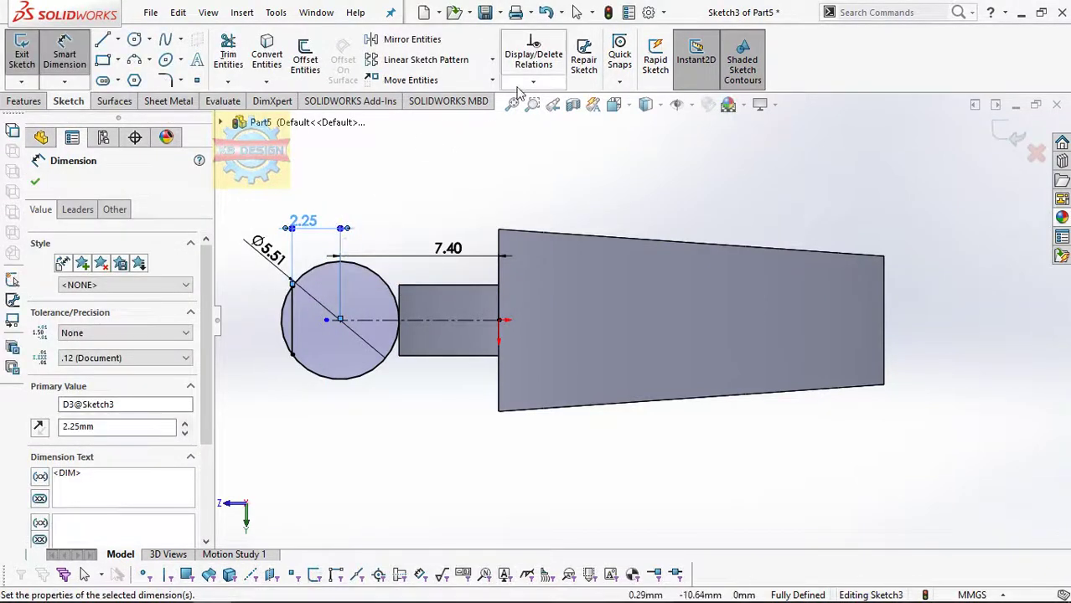
Make the circle's centre horizontal with the centreline, undoing a trial trim of the left arc.
{"action": "left_click", "coordinate": [326, 320], "text": "ctrl"}
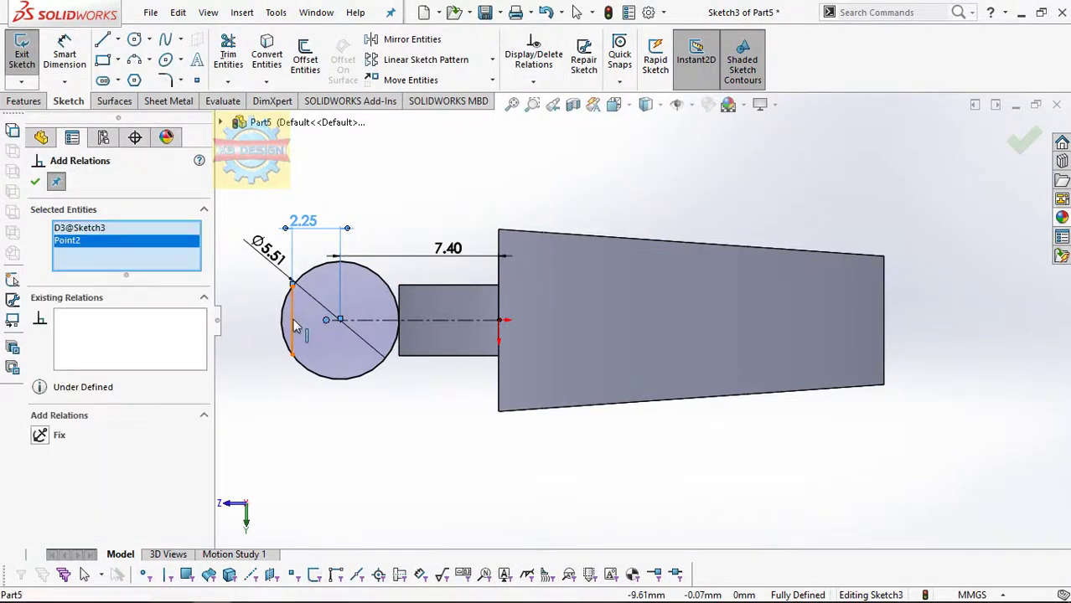
{"action": "left_click", "coordinate": [60, 434]}
{"action": "key", "text": "Escape"}
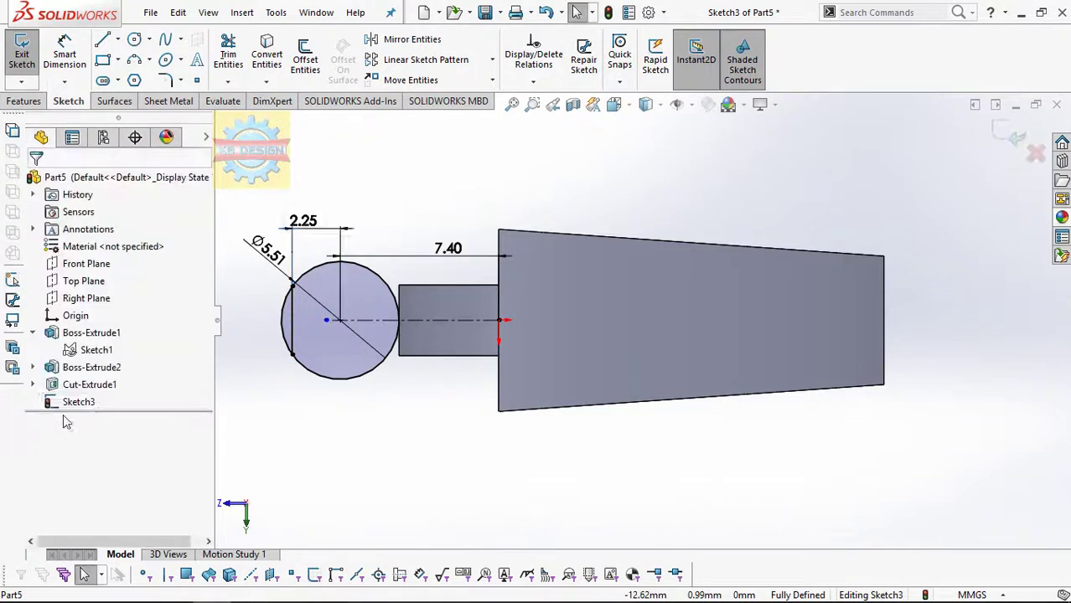
{"action": "left_click", "coordinate": [229, 56]}
{"action": "left_click", "coordinate": [287, 334]}
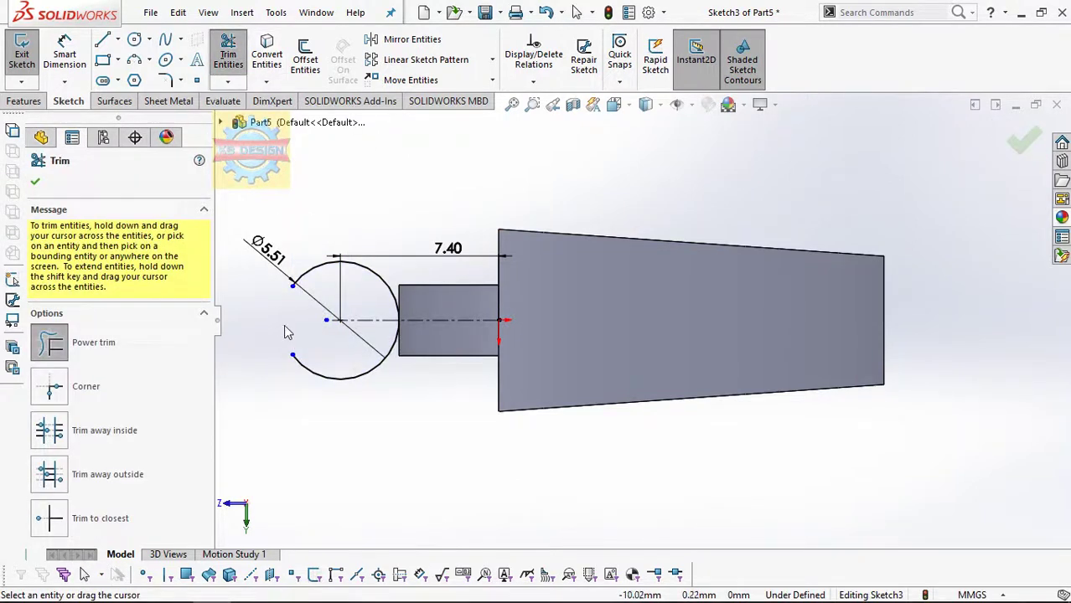
{"action": "key", "text": "ctrl+z"}
{"action": "left_click", "coordinate": [228, 56]}
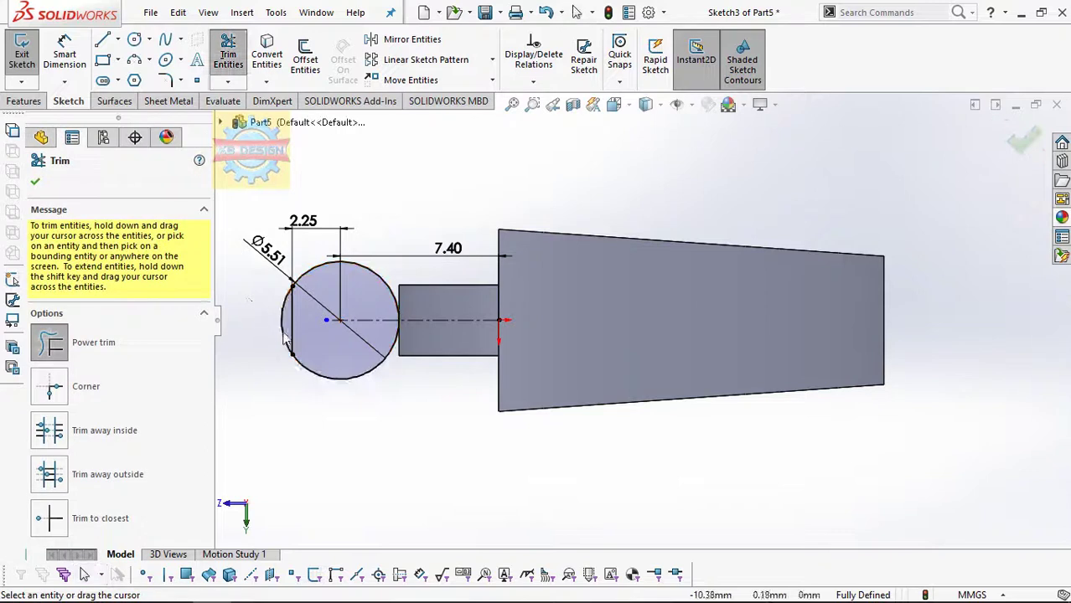
Extrude the sketch into a 33 mm cylinder with Direction 2 enabled.
{"action": "left_click", "coordinate": [24, 100]}
{"action": "left_click", "coordinate": [29, 59]}
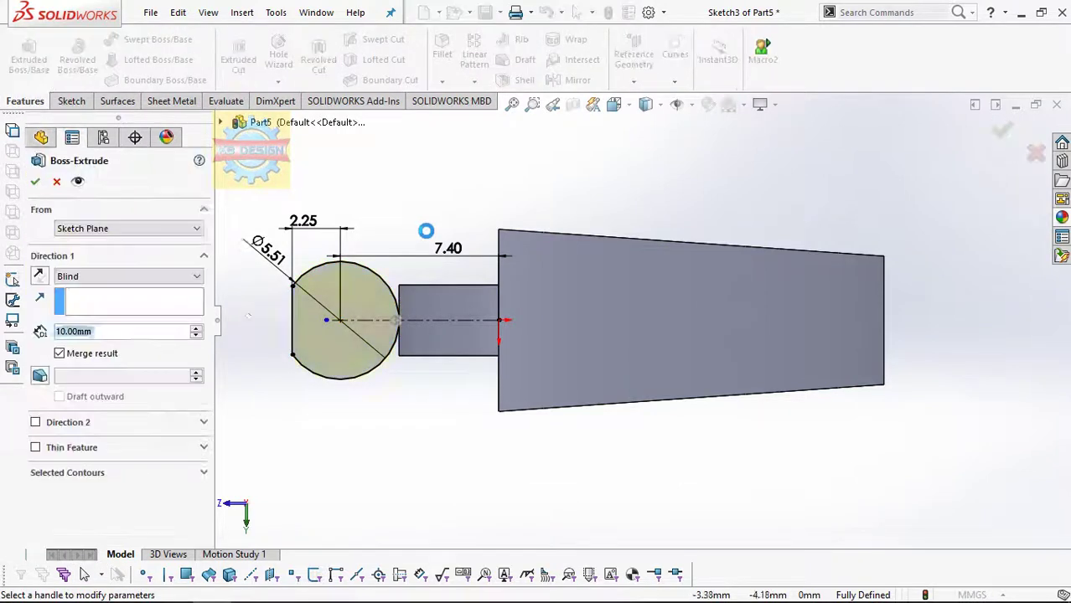
{"action": "type", "text": "33"}
{"action": "key", "text": "Return"}
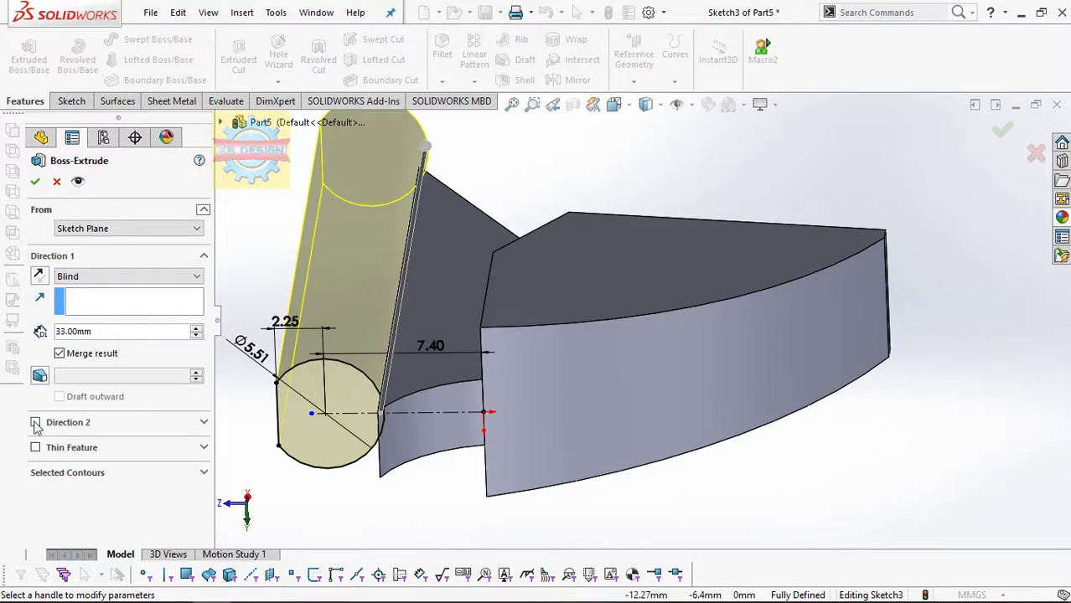
{"action": "left_click", "coordinate": [35, 423]}
{"action": "left_click", "coordinate": [36, 181]}
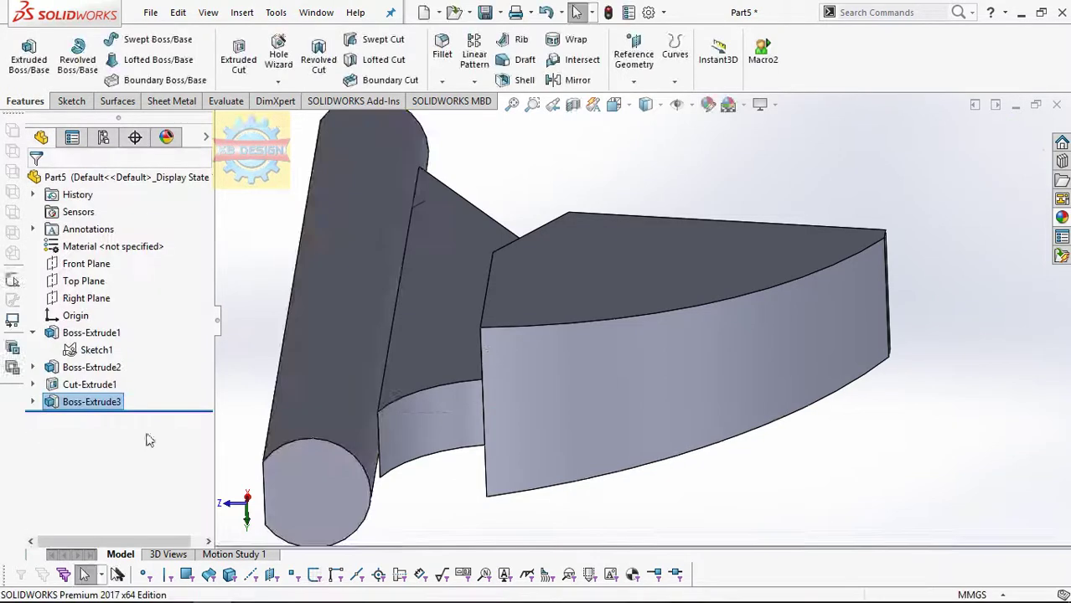
Roll back, sketch the bar's side face outline with Convert Entities, then roll forward.
{"action": "left_click_drag", "start_coordinate": [157, 408], "coordinate": [155, 393]}
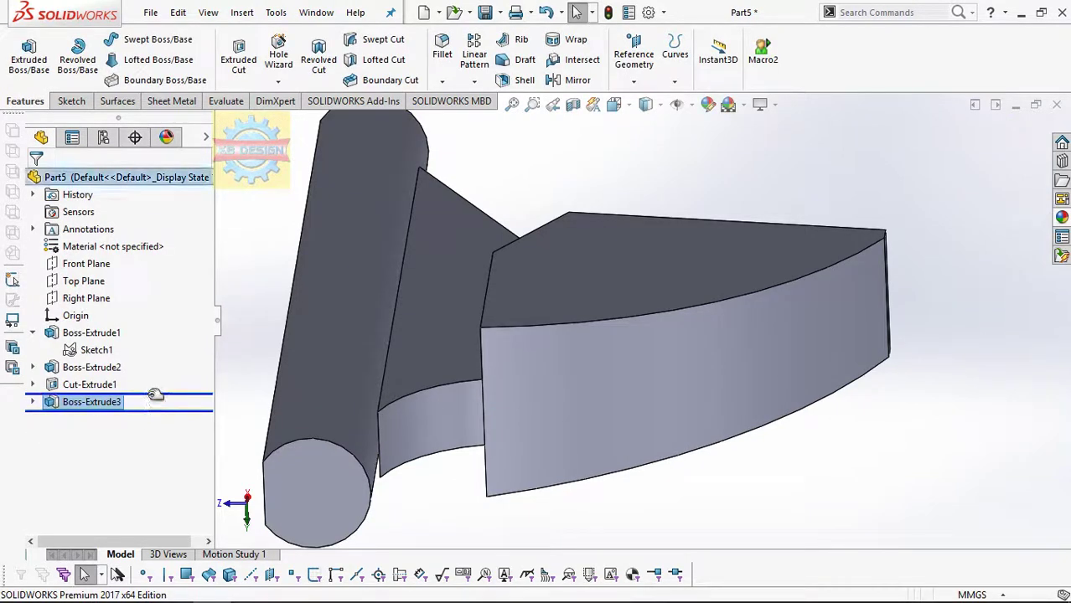
{"action": "middle_click_drag", "start_coordinate": [342, 373], "coordinate": [406, 351]}
{"action": "left_click", "coordinate": [436, 289]}
{"action": "left_click", "coordinate": [71, 100]}
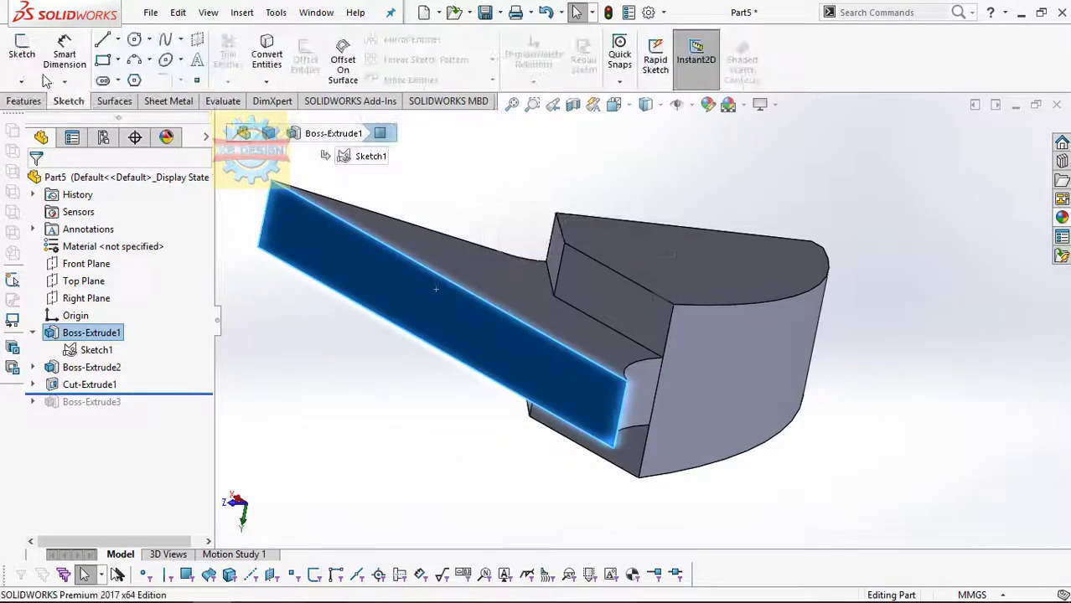
{"action": "left_click", "coordinate": [21, 50]}
{"action": "left_click", "coordinate": [21, 51]}
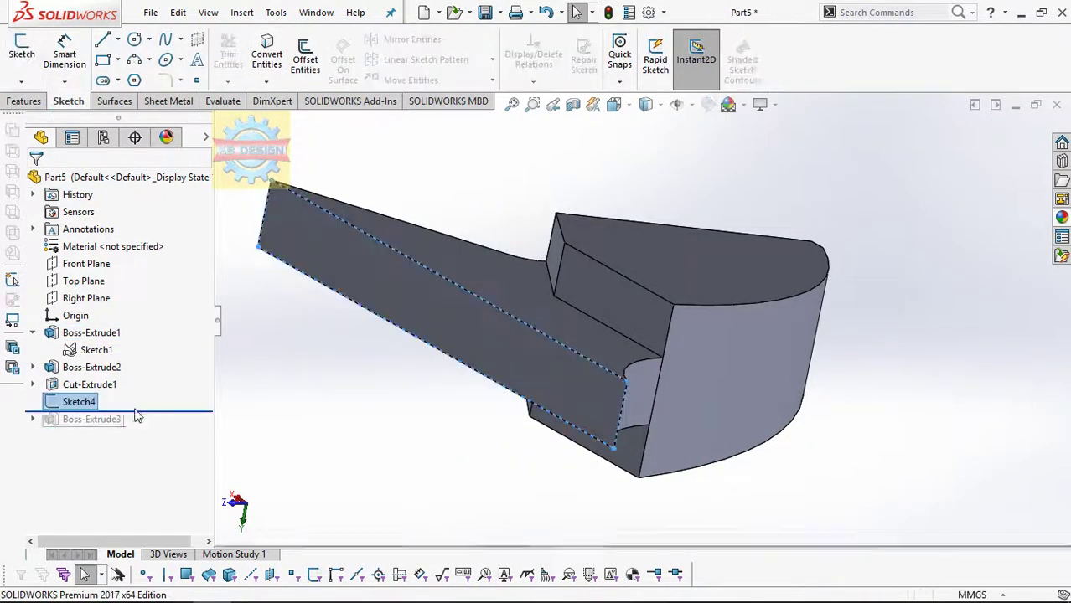
{"action": "left_click_drag", "start_coordinate": [144, 410], "coordinate": [144, 428]}
Extrude the new face sketch as a boss Up To Next.
{"action": "left_click", "coordinate": [23, 101]}
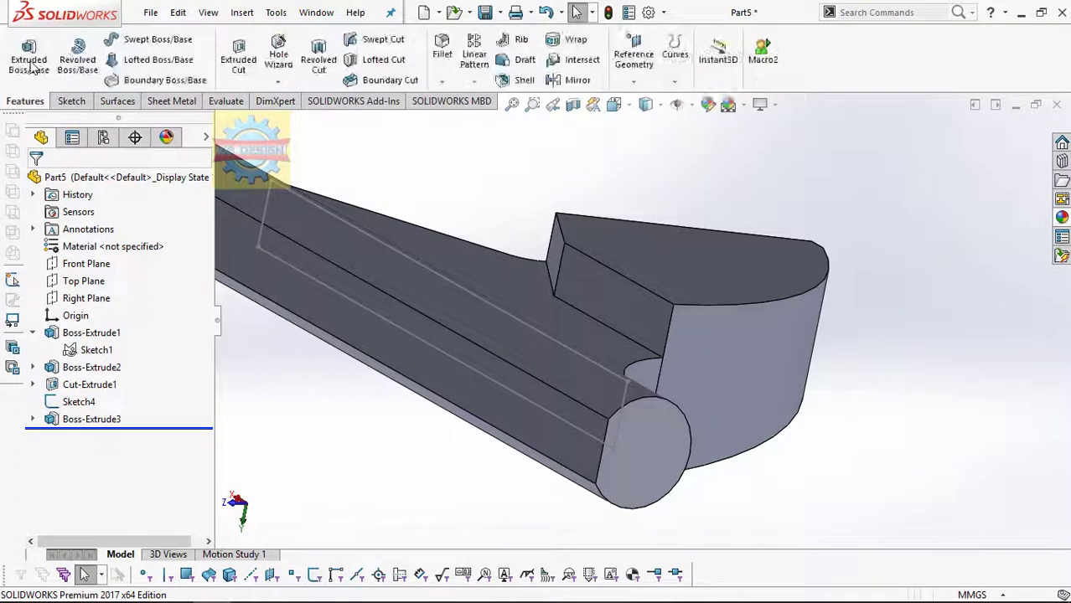
{"action": "left_click", "coordinate": [28, 55]}
{"action": "left_click", "coordinate": [297, 205]}
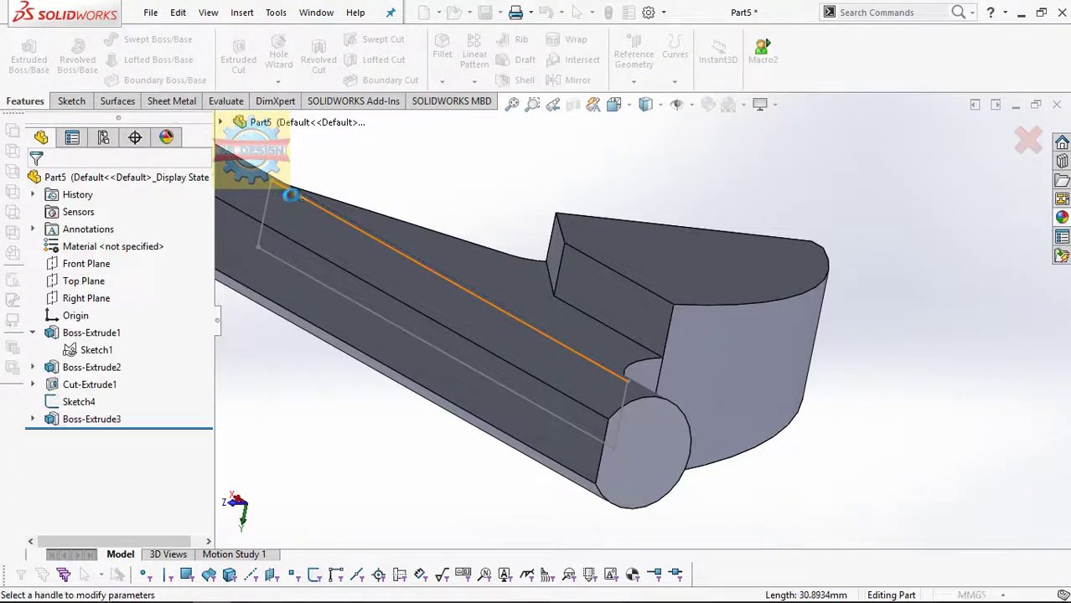
{"action": "left_click", "coordinate": [71, 276]}
{"action": "left_click", "coordinate": [78, 311]}
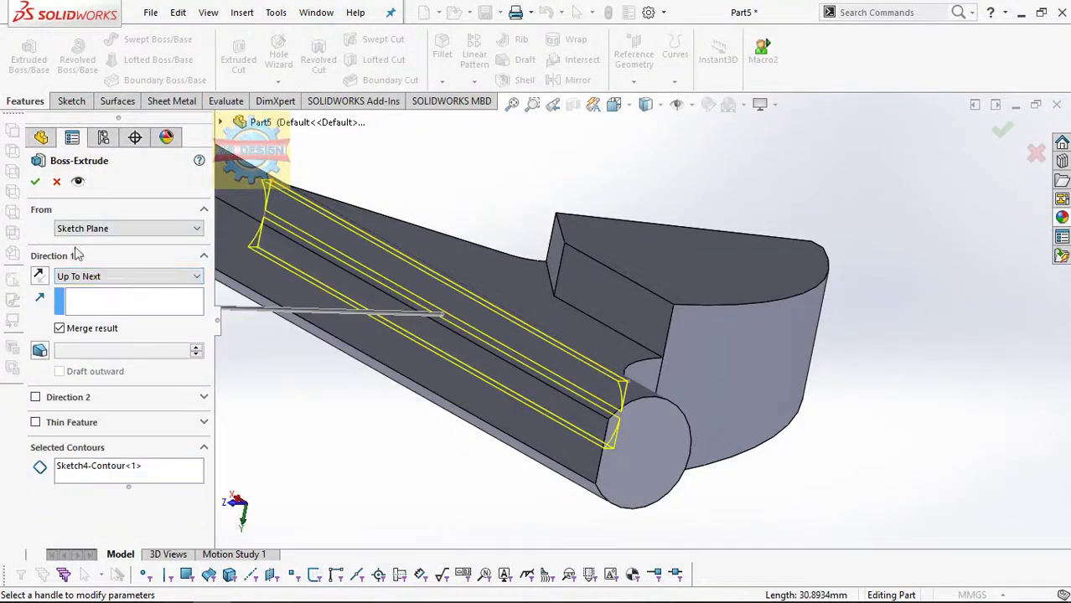
{"action": "left_click", "coordinate": [35, 182]}
{"action": "mouse_move", "coordinate": [382, 282]}
{"action": "middle_mouse_down"}
{"action": "mouse_move", "coordinate": [580, 297]}
{"action": "mouse_move", "coordinate": [529, 310]}
{"action": "mouse_move", "coordinate": [511, 270]}
{"action": "mouse_move", "coordinate": [547, 263]}
{"action": "mouse_move", "coordinate": [547, 317]}
{"action": "mouse_move", "coordinate": [46, 309]}
{"action": "middle_mouse_up"}
On the Top Plane, viewed Normal To, sketch a three-point arc at the cylinder's right end.
{"action": "left_click", "coordinate": [80, 282]}
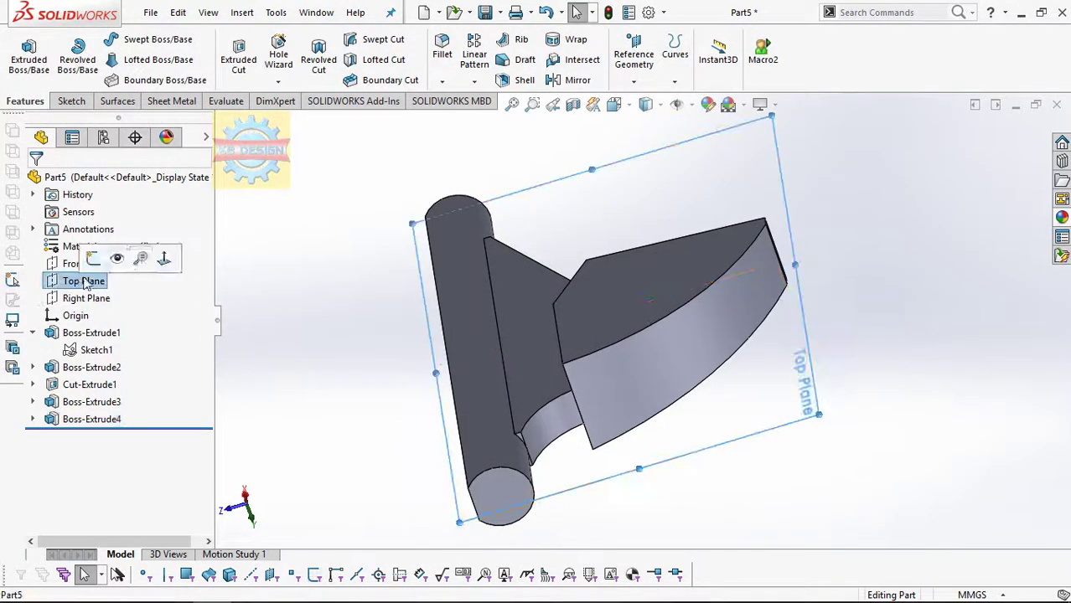
{"action": "left_click", "coordinate": [163, 261]}
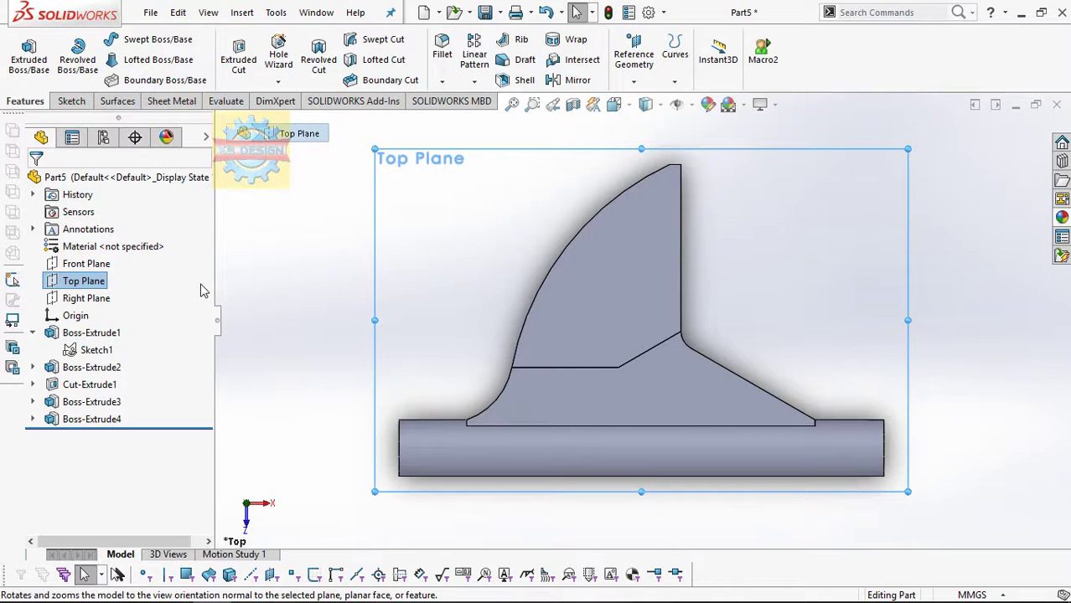
{"action": "left_click", "coordinate": [71, 101]}
{"action": "left_click", "coordinate": [21, 54]}
{"action": "left_click", "coordinate": [166, 59]}
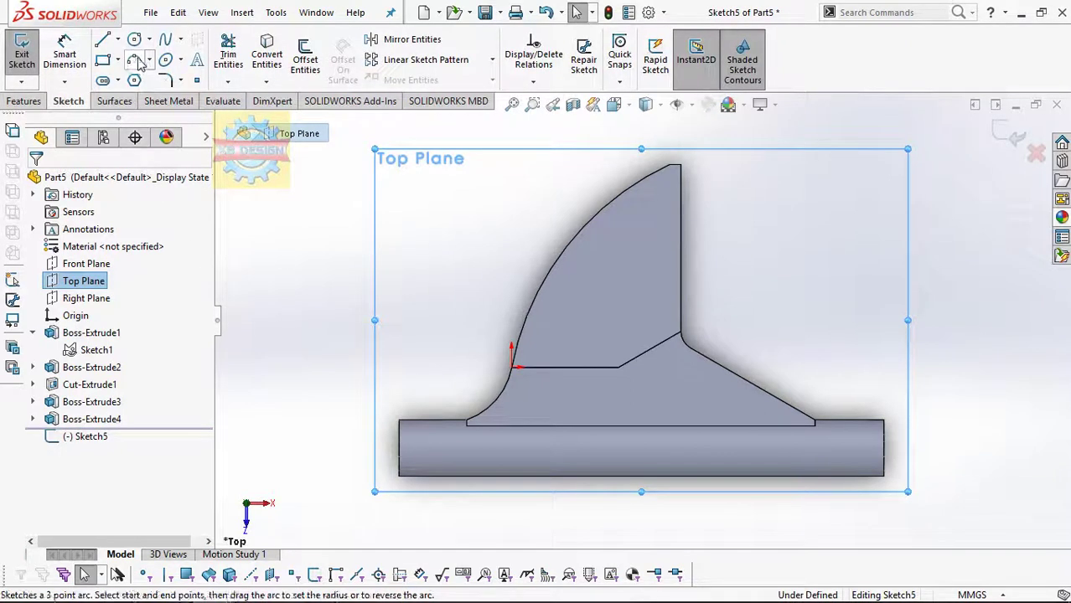
{"action": "left_click", "coordinate": [817, 424]}
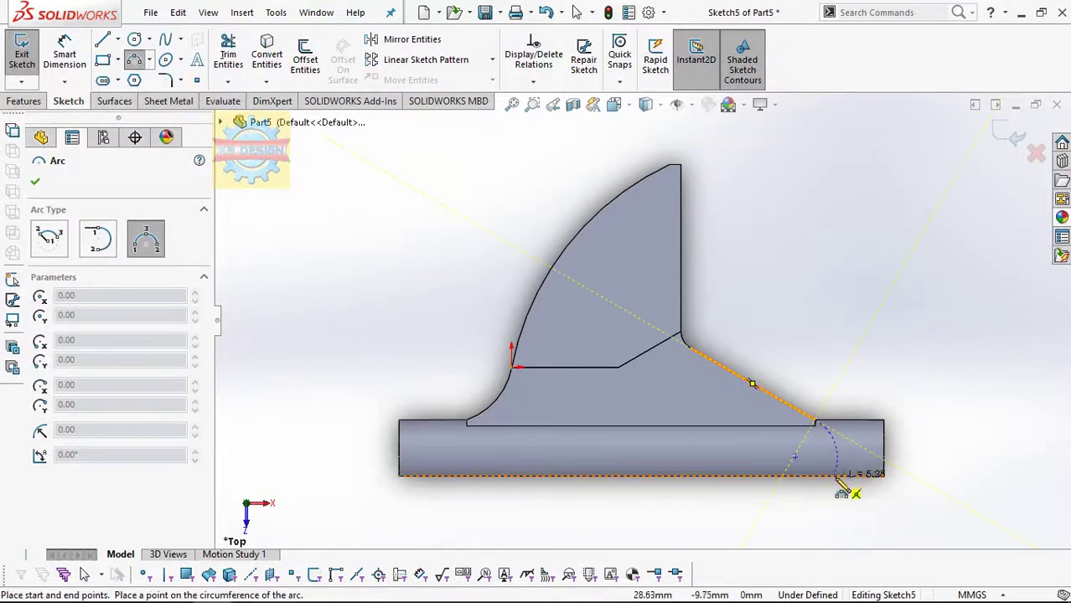
{"action": "left_click", "coordinate": [840, 471]}
{"action": "left_click", "coordinate": [136, 65]}
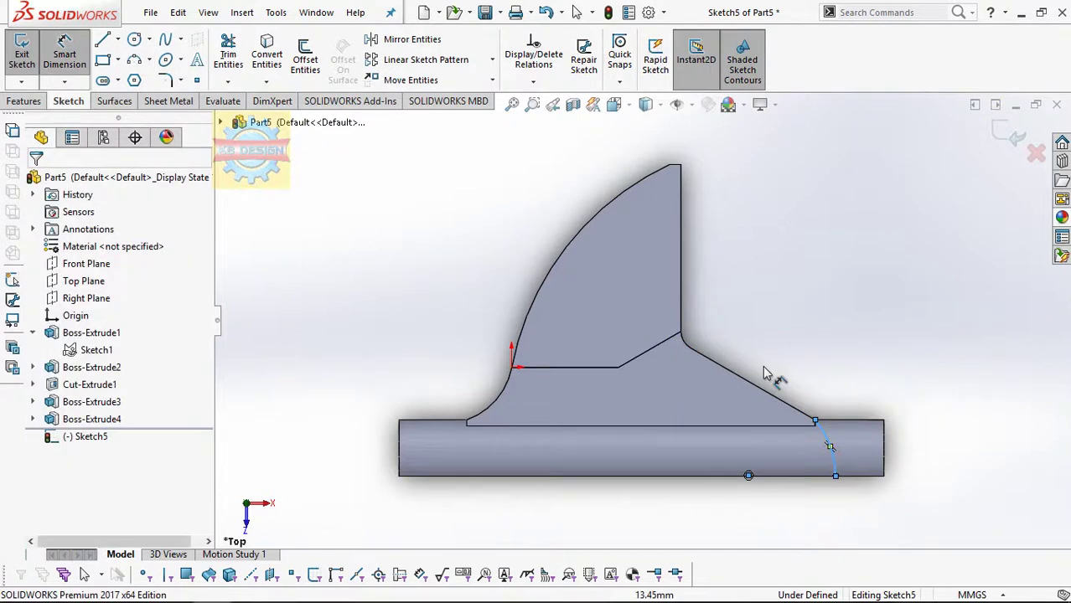
Dimension the arc to radius 22 and its endpoint offset to 1.30 mm.
{"action": "left_click", "coordinate": [777, 471]}
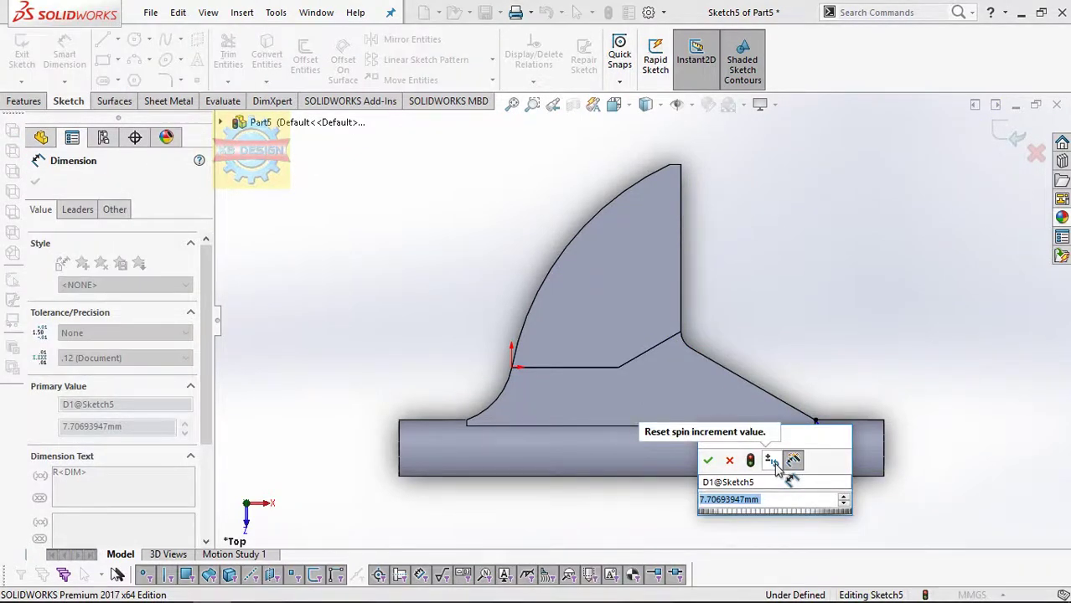
{"action": "type", "text": "22"}
{"action": "key", "text": "Return"}
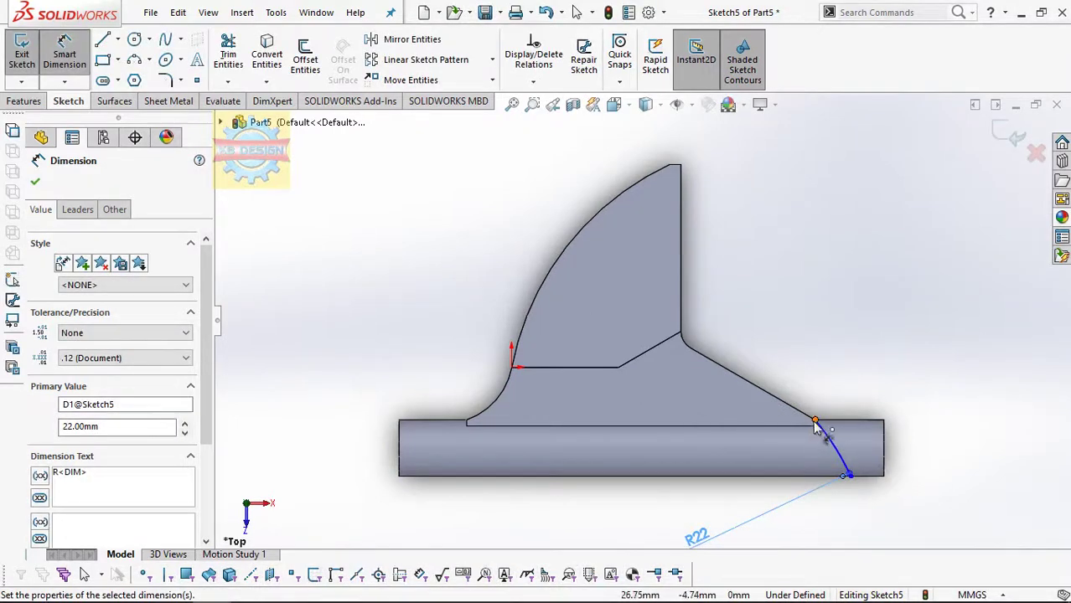
{"action": "left_click", "coordinate": [816, 421]}
{"action": "left_click", "coordinate": [850, 478]}
{"action": "left_click", "coordinate": [860, 513]}
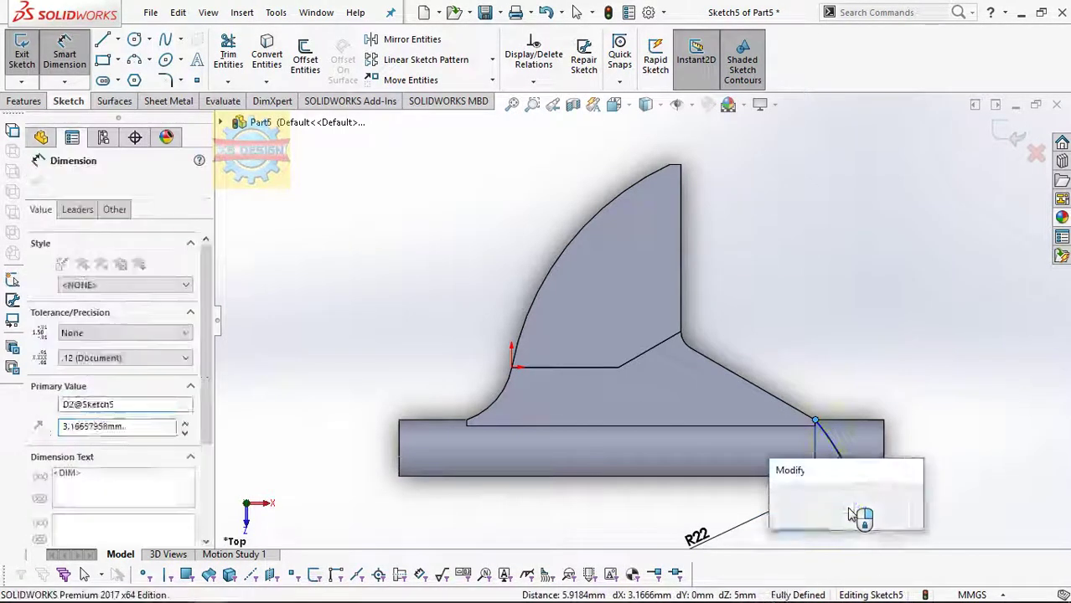
{"action": "type", "text": "1.3"}
{"action": "key", "text": "Return"}
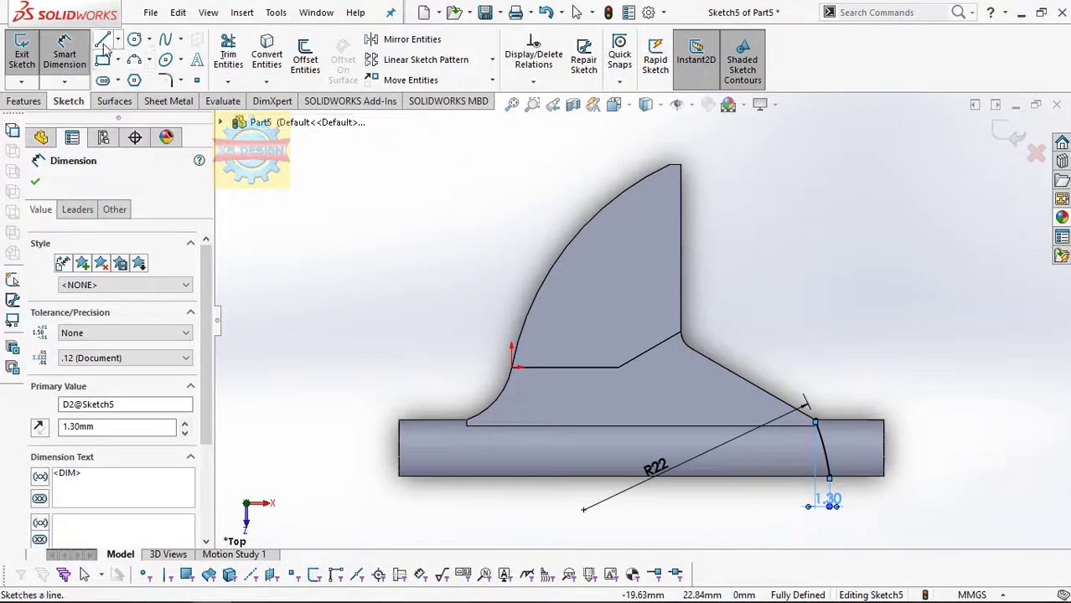
Close the right end with a line and draw a rectangle over the left end.
{"action": "left_click", "coordinate": [102, 40]}
{"action": "left_click", "coordinate": [917, 476]}
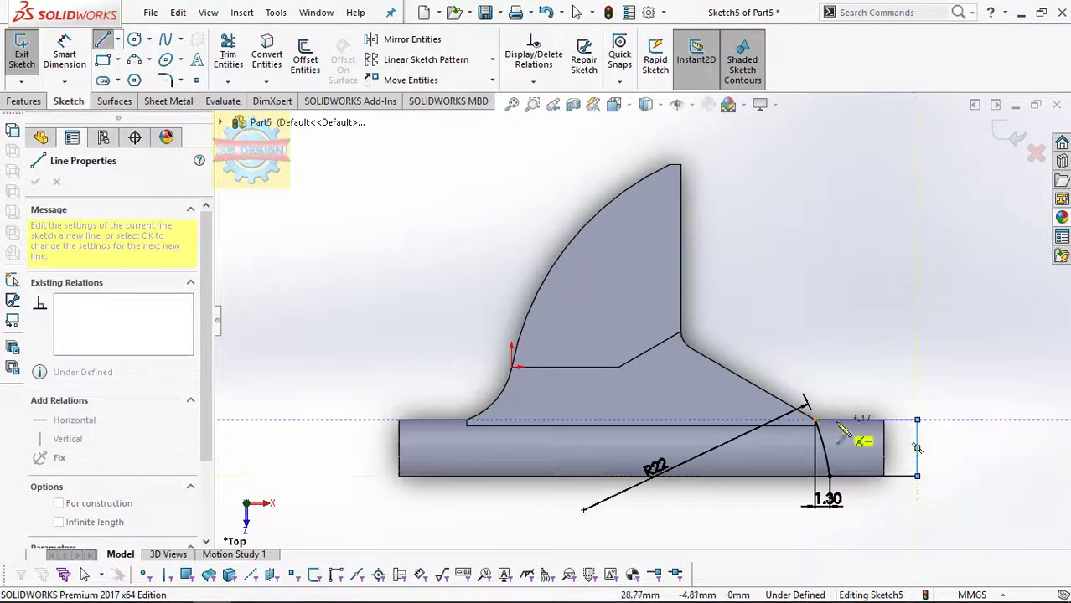
{"action": "left_click", "coordinate": [815, 419]}
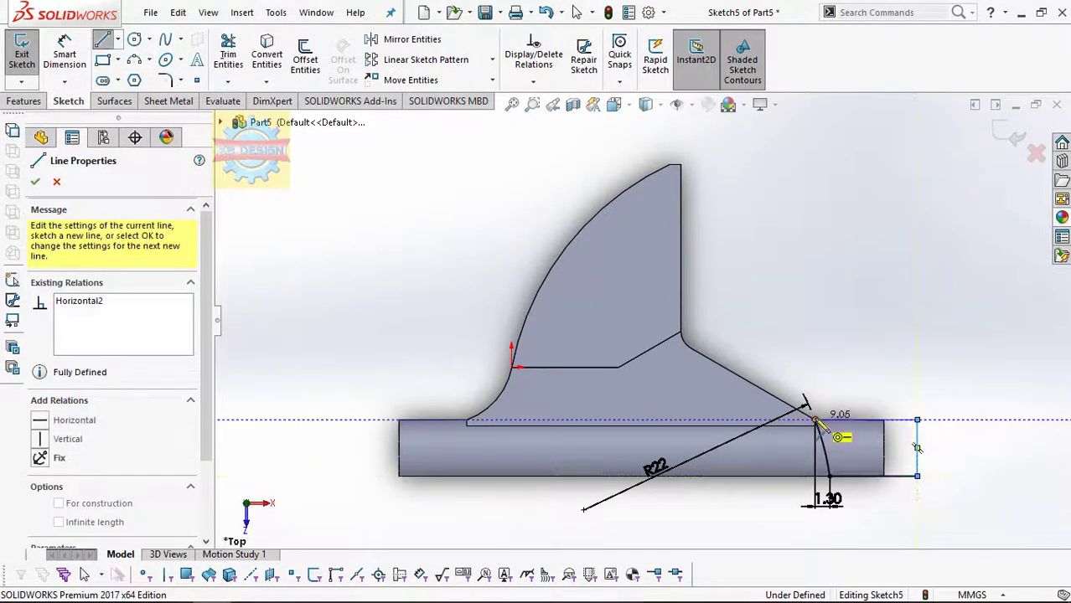
{"action": "left_click", "coordinate": [103, 60]}
{"action": "left_click", "coordinate": [466, 419]}
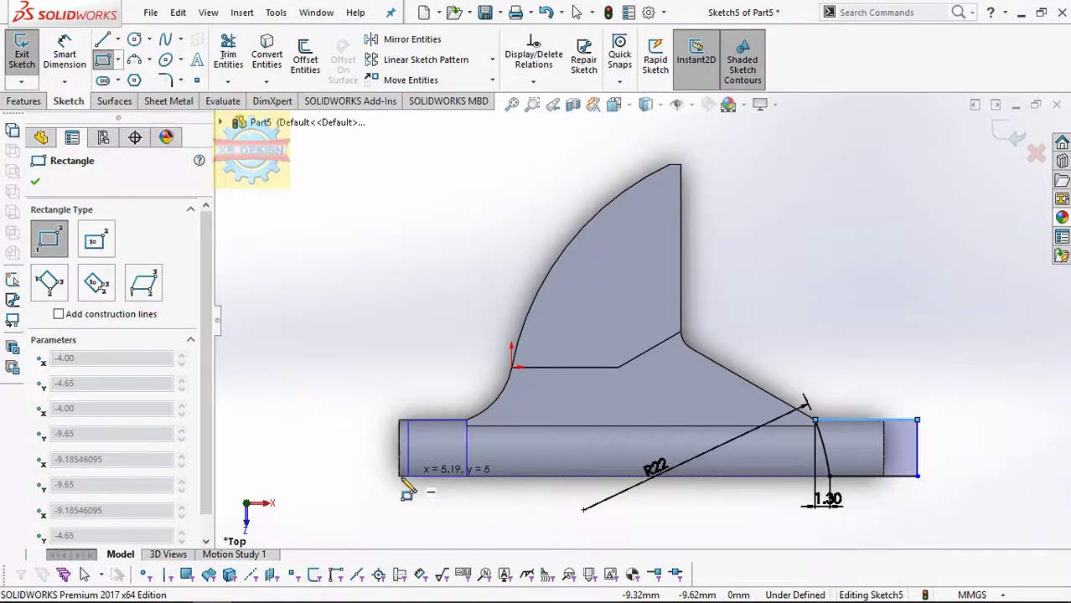
{"action": "left_click", "coordinate": [399, 476]}
{"action": "left_click", "coordinate": [25, 102]}
Cut Sketch5 Through All in both directions to trim both barrel ends.
{"action": "left_click", "coordinate": [238, 54]}
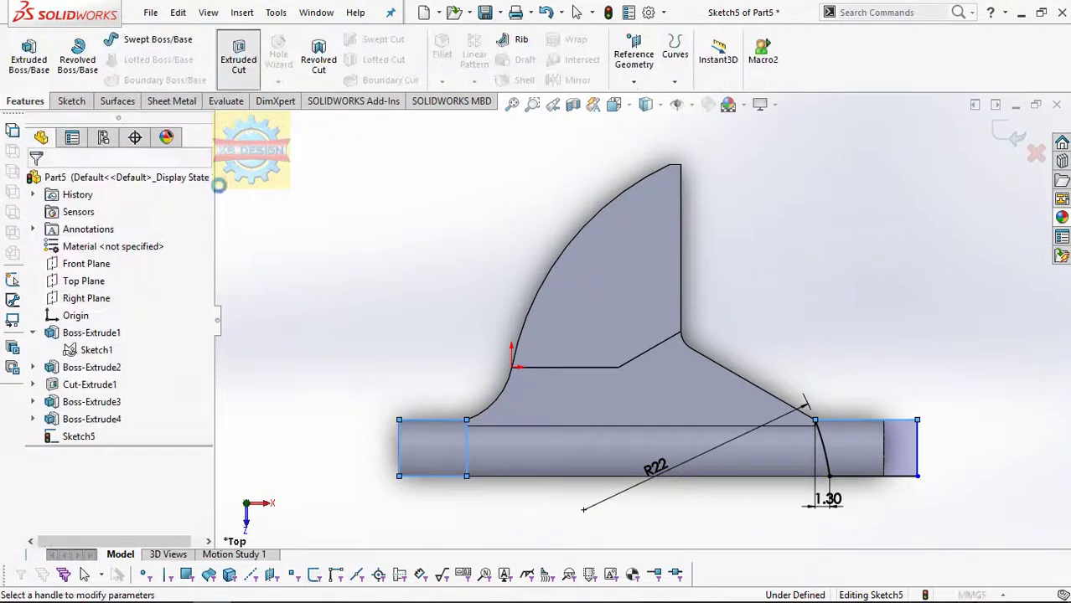
{"action": "left_click", "coordinate": [88, 275]}
{"action": "left_click", "coordinate": [83, 323]}
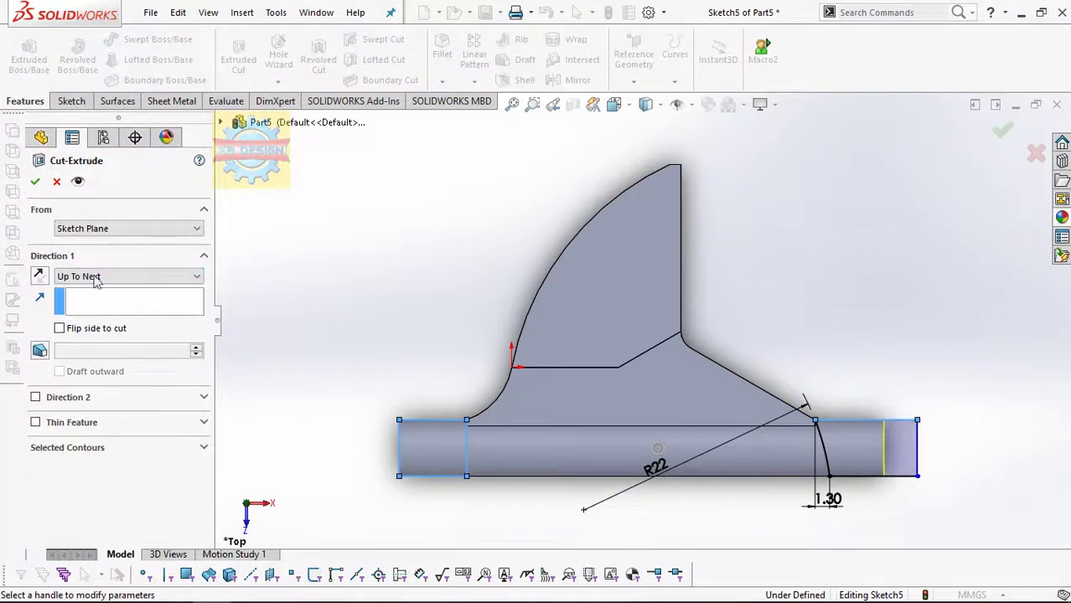
{"action": "left_click", "coordinate": [137, 260]}
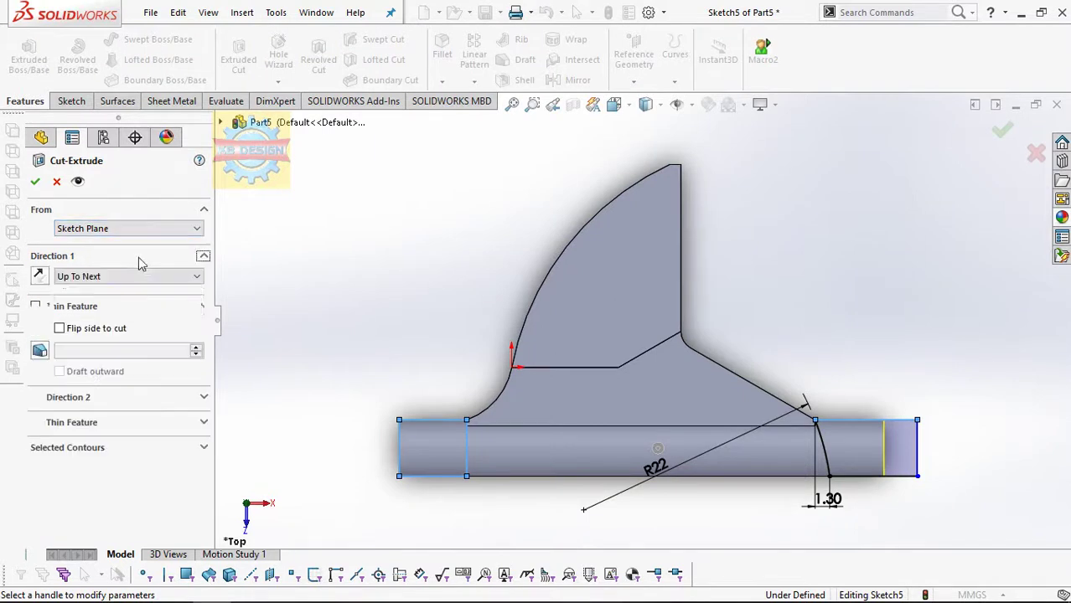
{"action": "left_click", "coordinate": [125, 277]}
{"action": "left_click", "coordinate": [117, 303]}
{"action": "left_click", "coordinate": [115, 276]}
{"action": "left_click", "coordinate": [108, 311]}
{"action": "key", "text": "Return"}
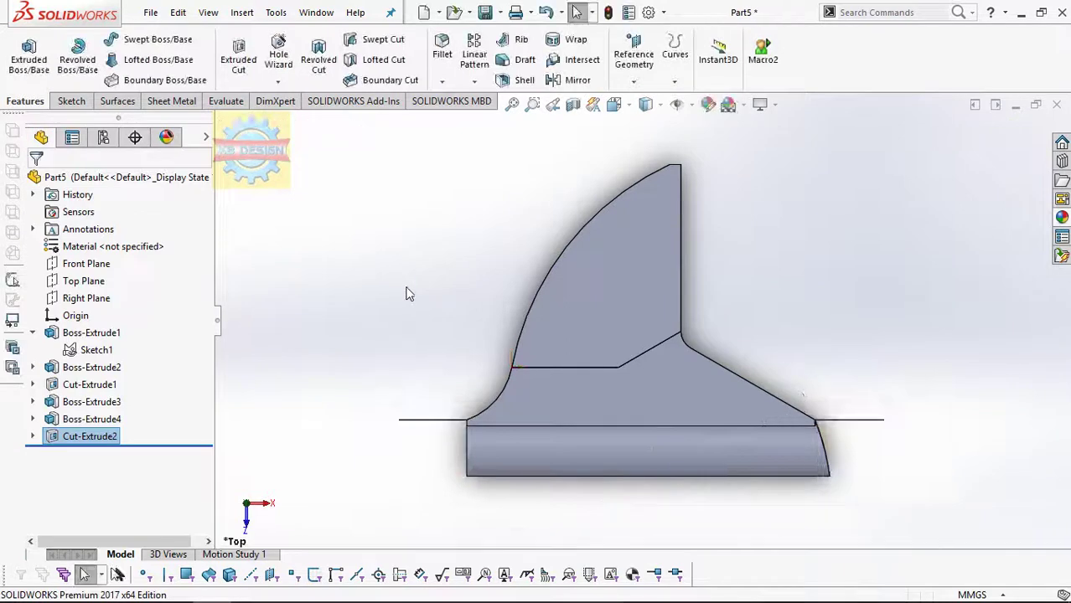
{"action": "right_click", "coordinate": [90, 439]}
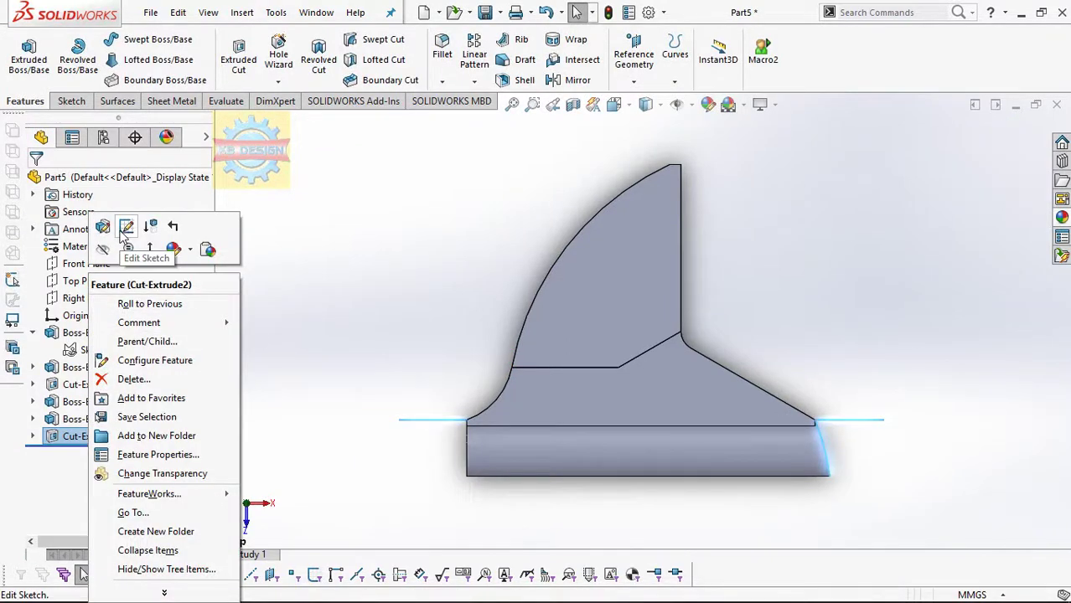
Reopen the cut's sketch and draw sloped lines from the arc's top corner to the right corner.
{"action": "left_click", "coordinate": [126, 226]}
{"action": "scroll", "coordinate": [839, 416], "scroll_direction": "down", "scroll_amount": 4}
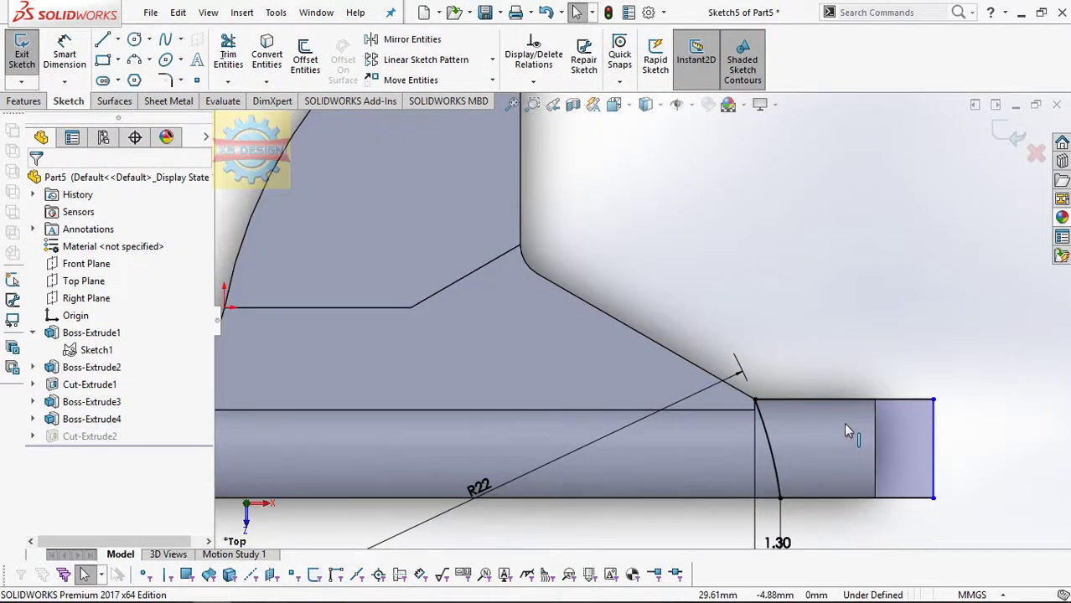
{"action": "scroll", "coordinate": [772, 405], "scroll_direction": "down", "scroll_amount": 3}
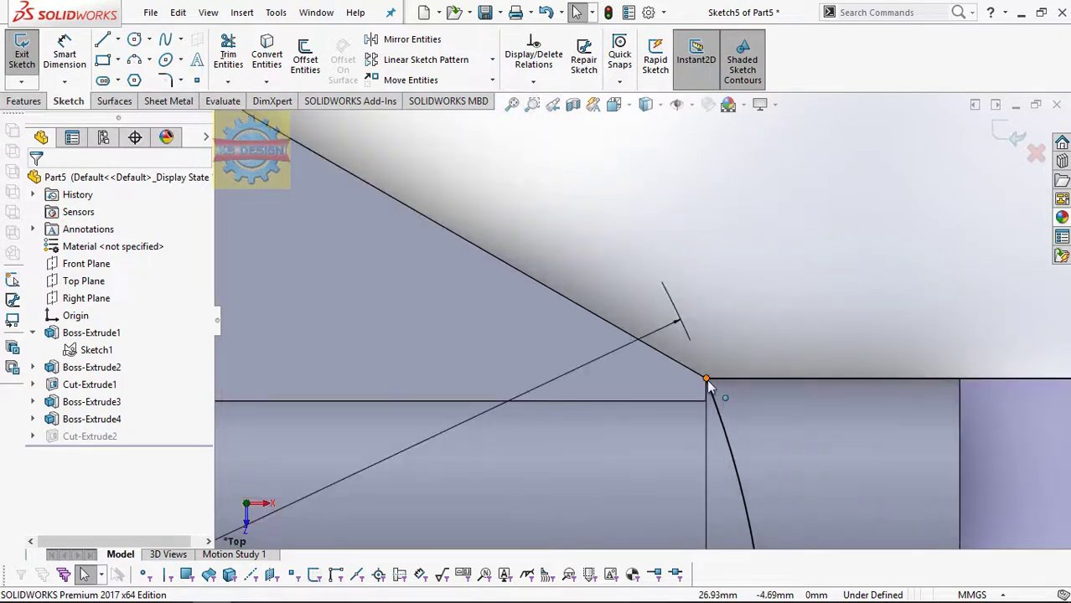
{"action": "scroll", "coordinate": [811, 380], "scroll_direction": "up", "scroll_amount": 3}
{"action": "scroll", "coordinate": [758, 325], "scroll_direction": "up", "scroll_amount": 1}
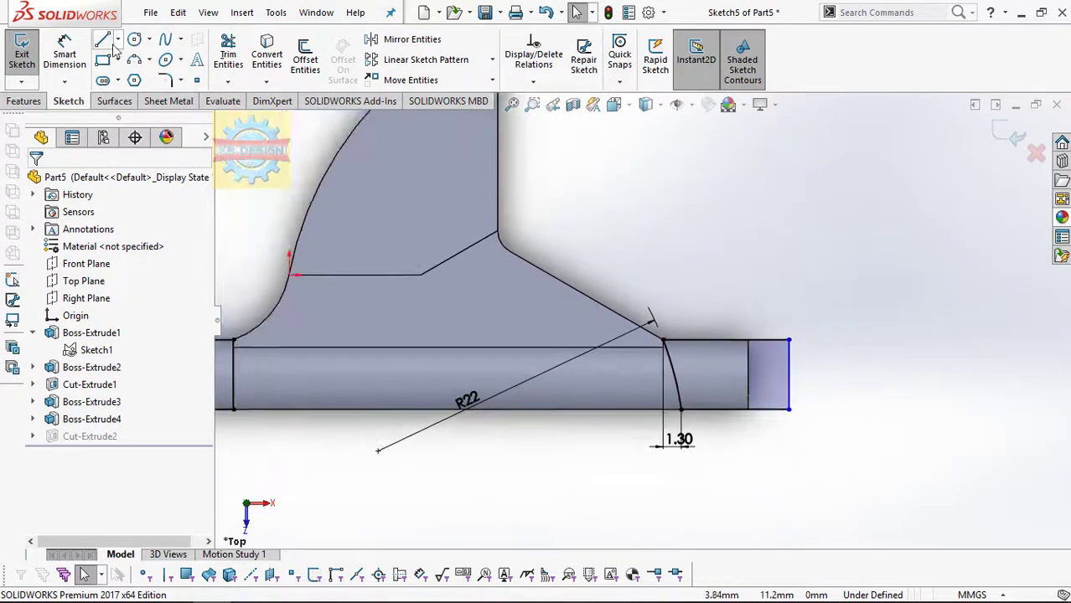
{"action": "key", "text": "l"}
{"action": "left_click", "coordinate": [663, 340]}
{"action": "left_click", "coordinate": [681, 303]}
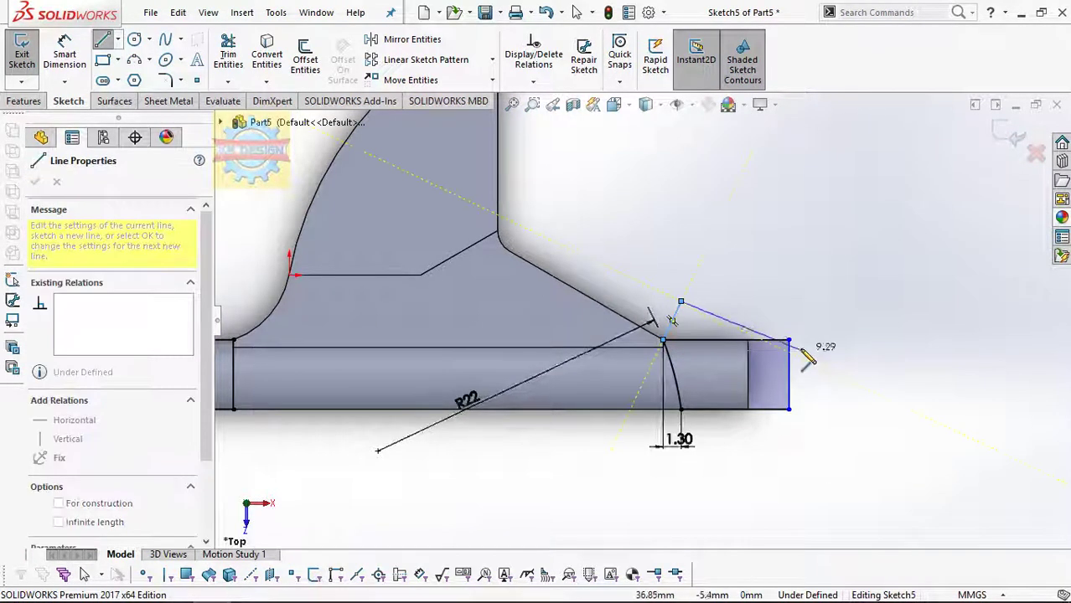
{"action": "scroll", "coordinate": [797, 351], "scroll_direction": "down", "scroll_amount": 1}
{"action": "left_click", "coordinate": [781, 339]}
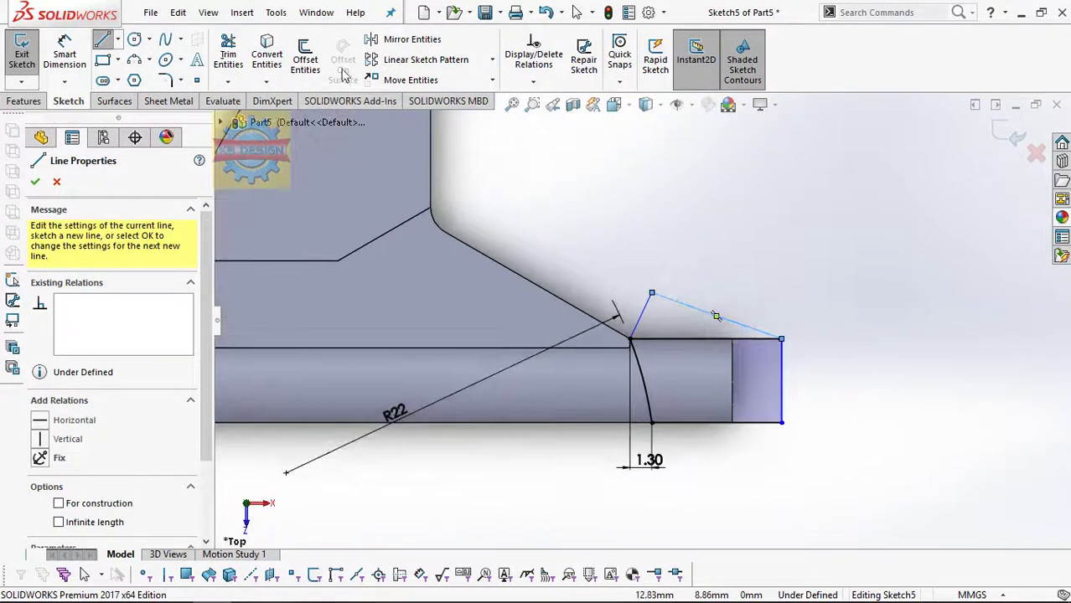
Close the profile's left end with a slanted line, trim, and exit the sketch to build Cut-Extrude2.
{"action": "left_click", "coordinate": [228, 55]}
{"action": "scroll", "coordinate": [670, 352], "scroll_direction": "up", "scroll_amount": 1}
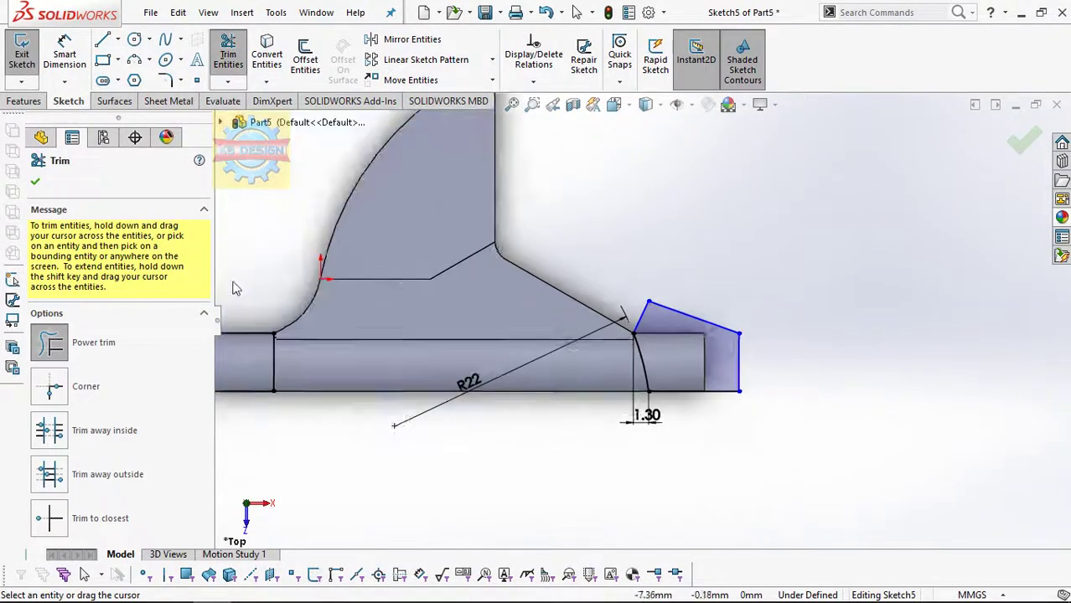
{"action": "scroll", "coordinate": [645, 335], "scroll_direction": "up", "scroll_amount": 4}
{"action": "left_click", "coordinate": [103, 39]}
{"action": "left_click", "coordinate": [387, 331]}
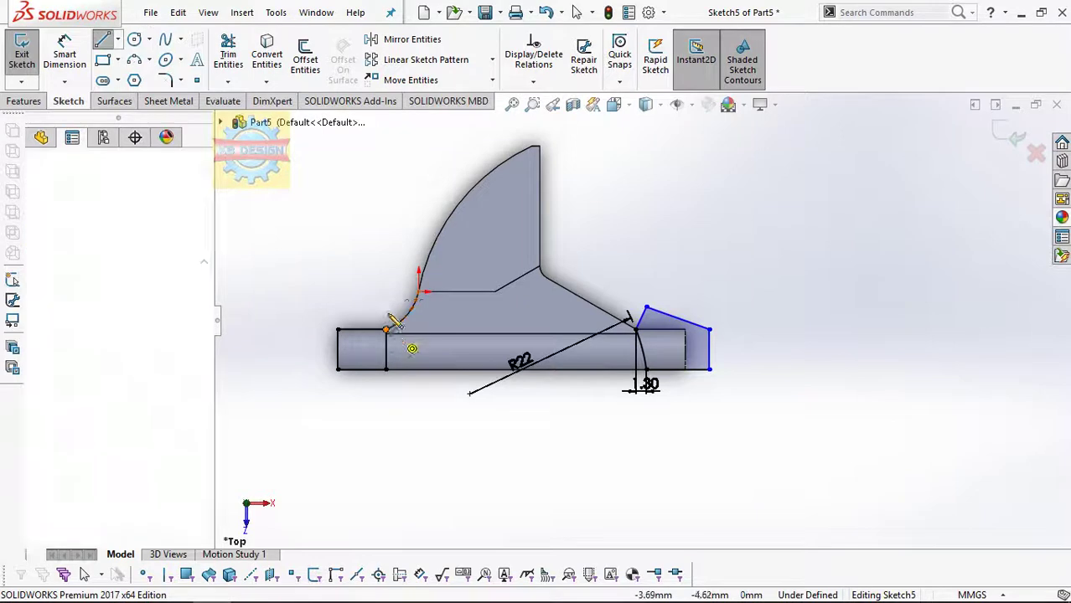
{"action": "left_click", "coordinate": [385, 308]}
{"action": "left_click", "coordinate": [222, 60]}
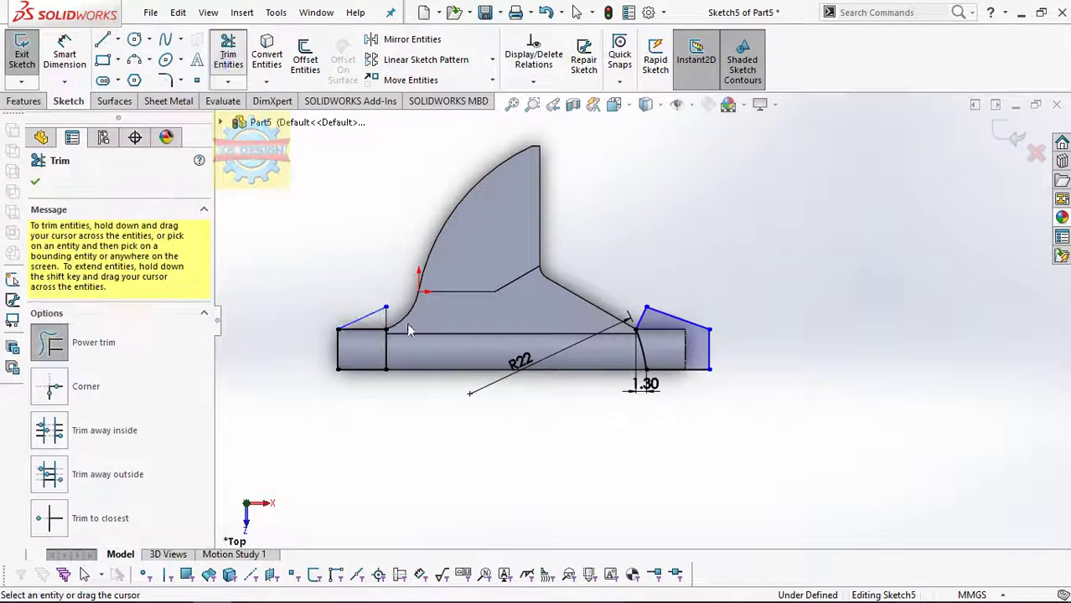
{"action": "left_click", "coordinate": [22, 52]}
{"action": "mouse_move", "coordinate": [687, 274]}
{"action": "middle_mouse_down"}
{"action": "mouse_move", "coordinate": [650, 176]}
{"action": "mouse_move", "coordinate": [539, 308]}
{"action": "mouse_move", "coordinate": [540, 274]}
{"action": "mouse_move", "coordinate": [573, 289]}
{"action": "mouse_move", "coordinate": [525, 293]}
{"action": "mouse_move", "coordinate": [515, 306]}
{"action": "mouse_move", "coordinate": [520, 376]}
{"action": "middle_mouse_up"}
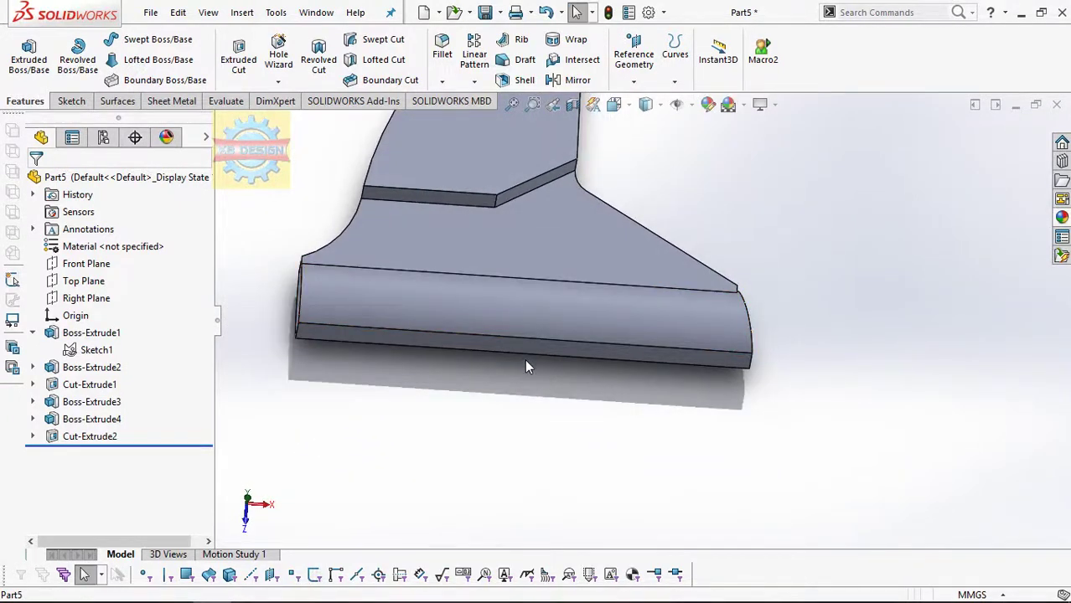
Select Top Plane, apply Normal To twice for a bottom view, and begin a sketch on it.
{"action": "mouse_move", "coordinate": [592, 325]}
{"action": "middle_mouse_down"}
{"action": "mouse_move", "coordinate": [558, 222]}
{"action": "mouse_move", "coordinate": [683, 279]}
{"action": "mouse_move", "coordinate": [896, 454]}
{"action": "mouse_move", "coordinate": [681, 211]}
{"action": "mouse_move", "coordinate": [796, 251]}
{"action": "mouse_move", "coordinate": [831, 310]}
{"action": "mouse_move", "coordinate": [834, 217]}
{"action": "middle_mouse_up"}
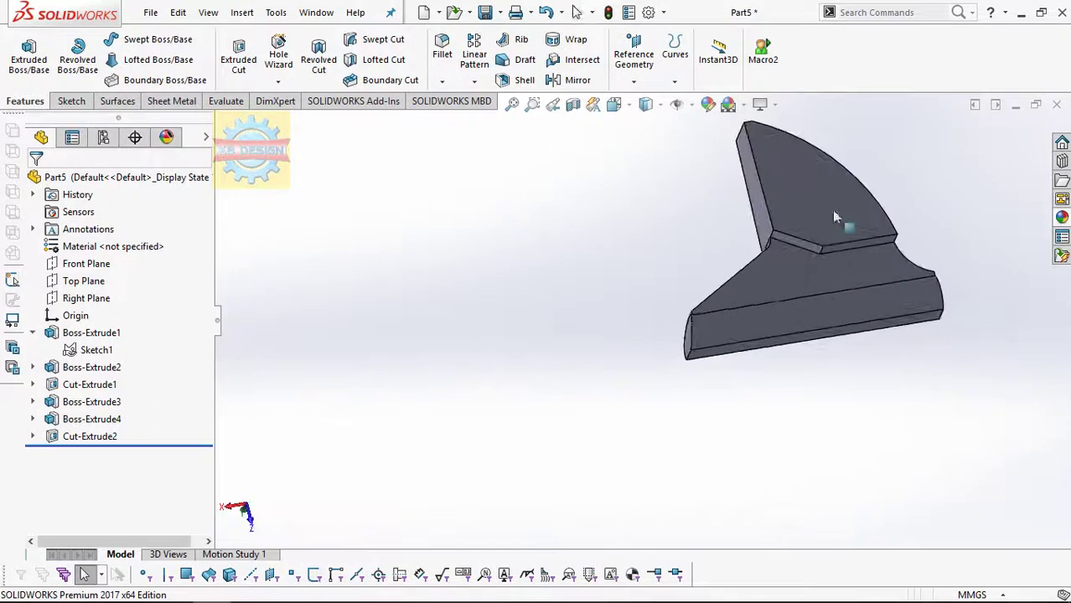
{"action": "left_click", "coordinate": [102, 282]}
{"action": "left_click", "coordinate": [188, 257]}
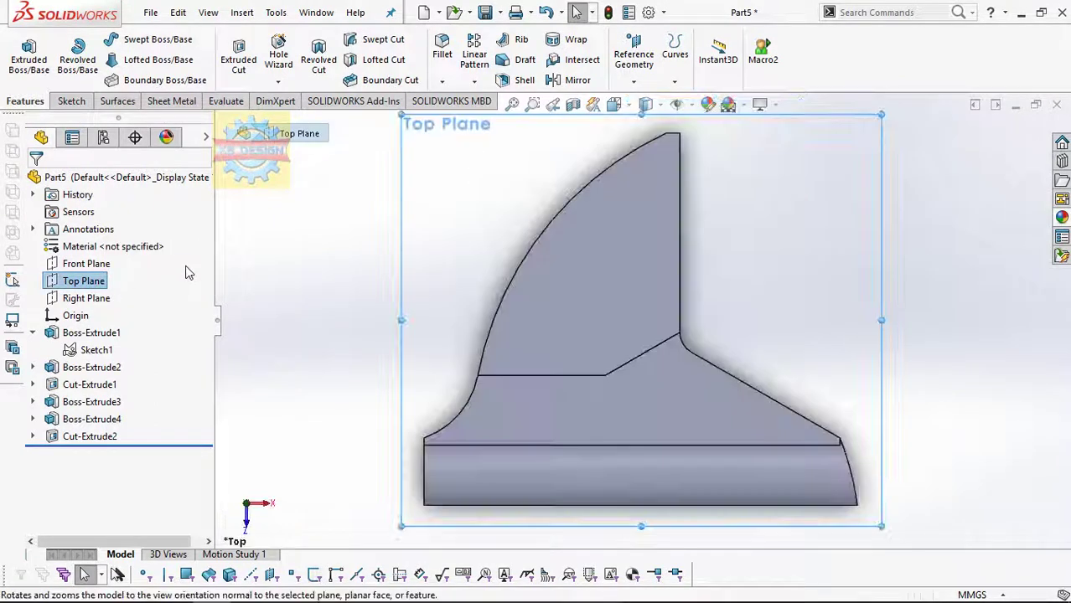
{"action": "left_click", "coordinate": [187, 267]}
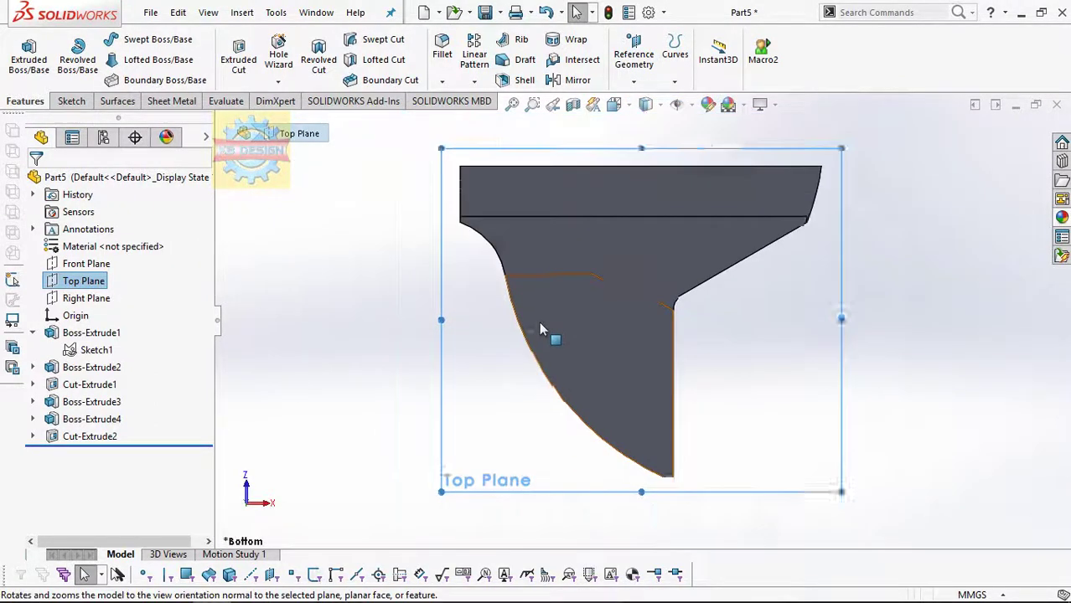
{"action": "scroll", "coordinate": [539, 321], "scroll_direction": "down", "scroll_amount": 2}
{"action": "left_click", "coordinate": [596, 218]}
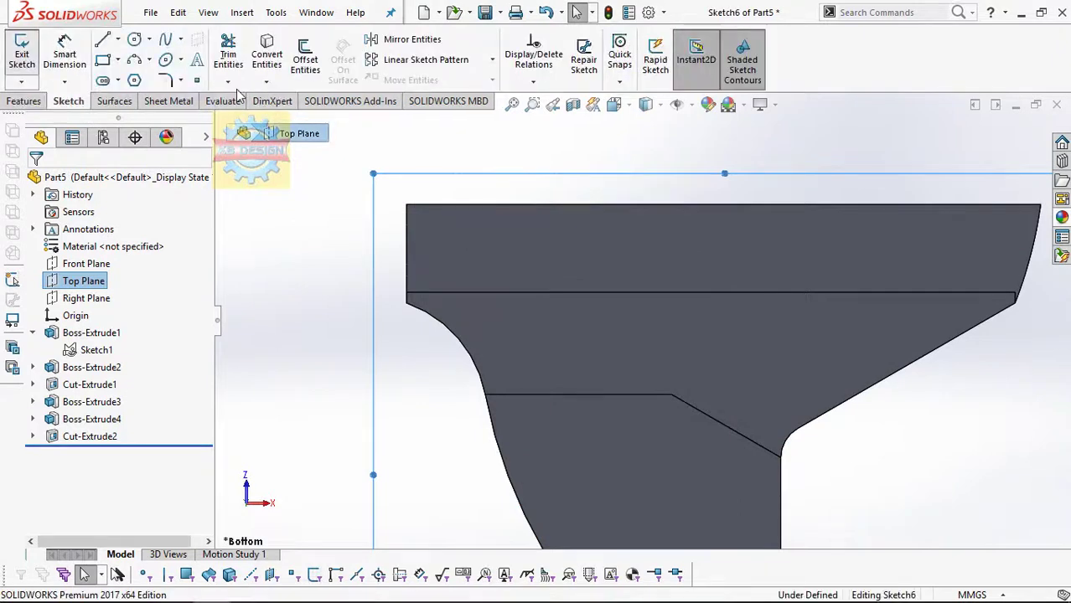
Draw a vertical line at the jaw's left edge and dimension it 3 mm.
{"action": "left_click", "coordinate": [103, 40]}
{"action": "left_click_drag", "start_coordinate": [337, 363], "coordinate": [338, 272]}
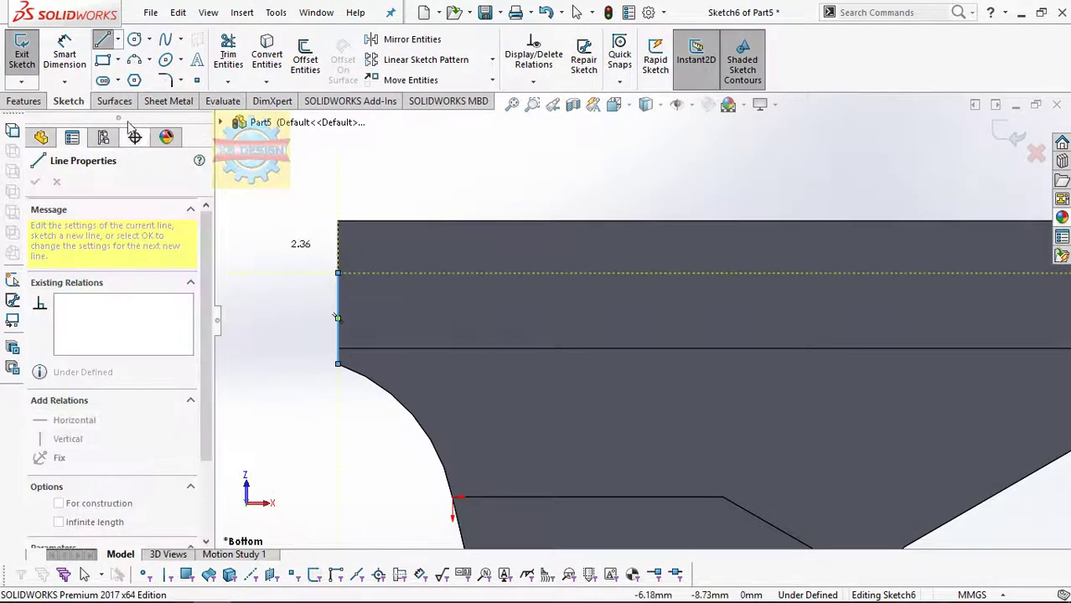
{"action": "left_click", "coordinate": [64, 55]}
{"action": "left_click", "coordinate": [339, 287]}
{"action": "left_click", "coordinate": [308, 295]}
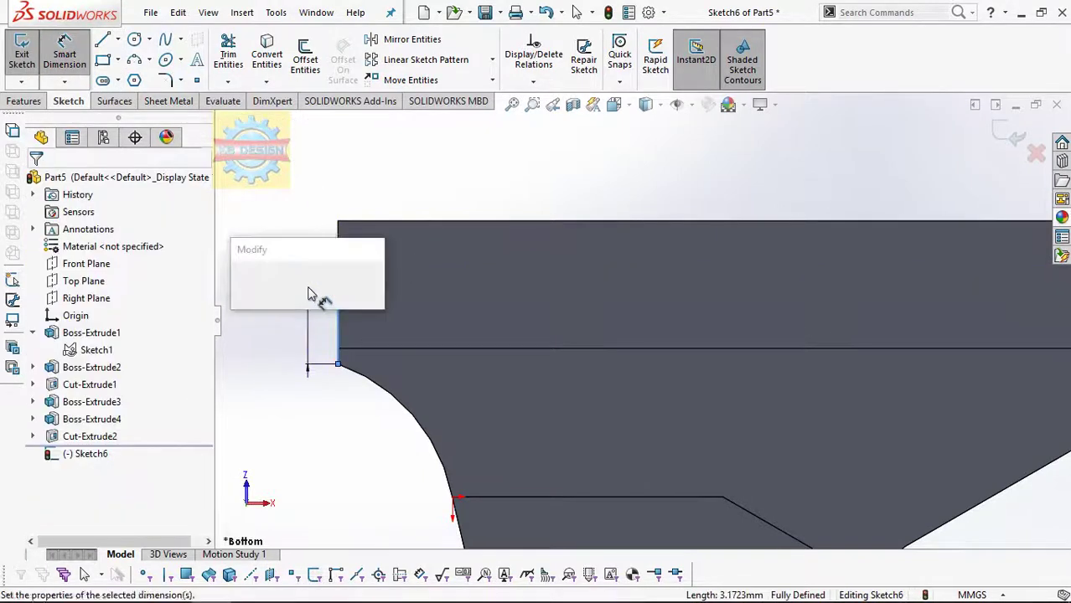
{"action": "type", "text": "3"}
{"action": "key", "text": "Return"}
{"action": "key", "text": "Escape"}
Add a 3-Point Arc from the line's top and give it an R17 radius.
{"action": "left_click", "coordinate": [148, 61]}
{"action": "left_click", "coordinate": [176, 118]}
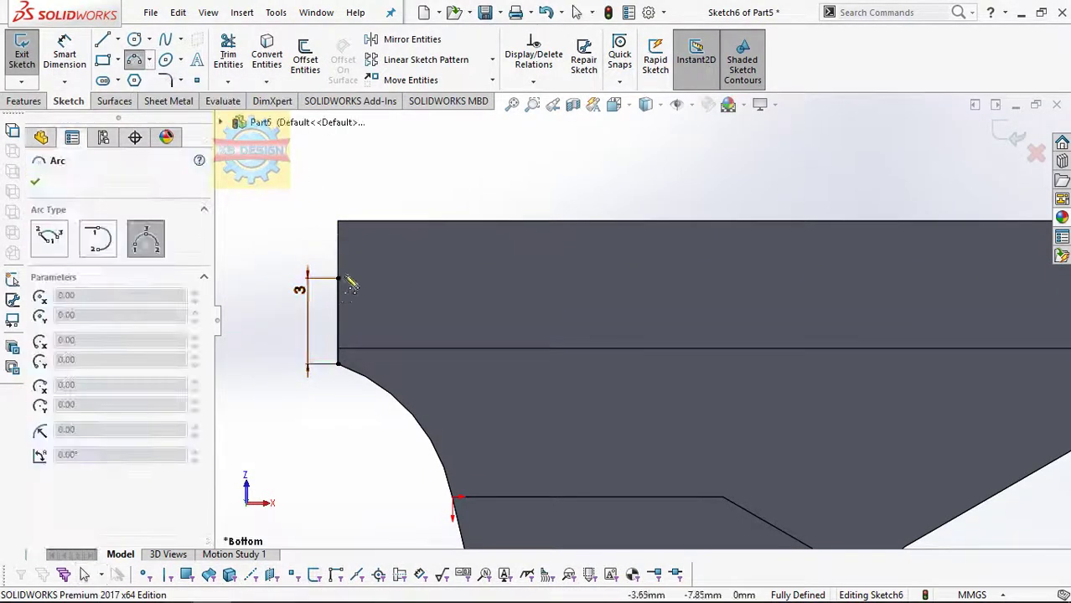
{"action": "left_click", "coordinate": [369, 198]}
{"action": "left_click", "coordinate": [65, 54]}
{"action": "left_click", "coordinate": [373, 222]}
{"action": "left_click", "coordinate": [388, 261]}
{"action": "type", "text": "17"}
{"action": "key", "text": "Return"}
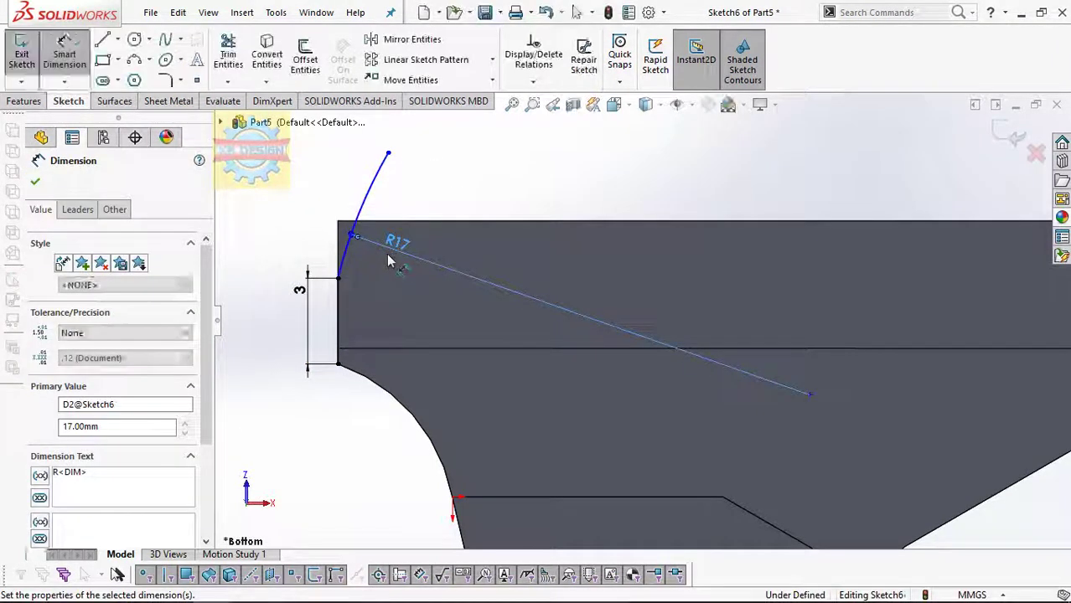
{"action": "key", "text": "Escape"}
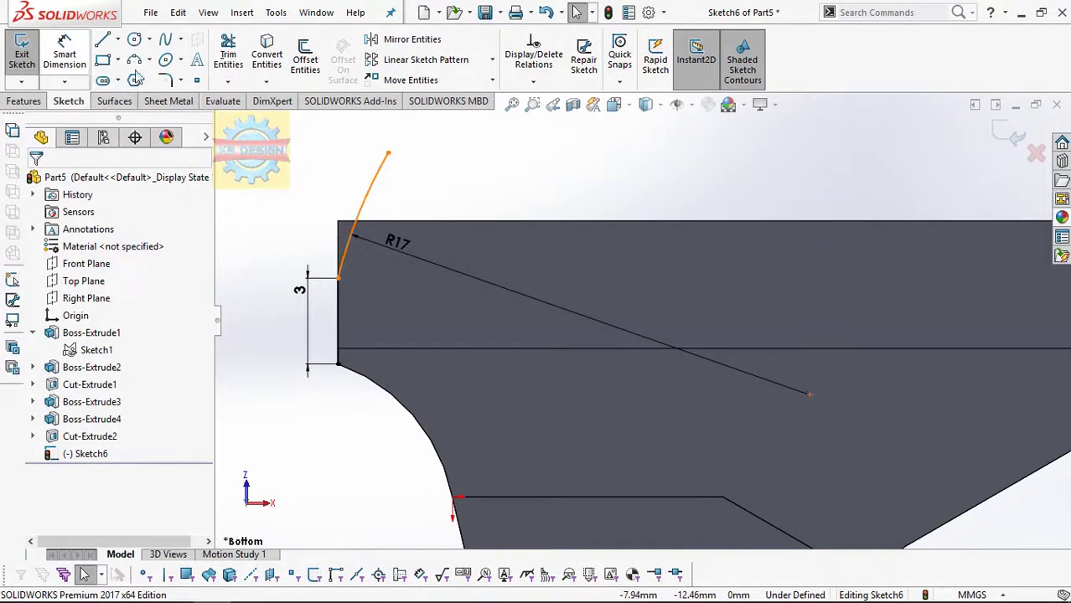
Trim away the first arc, then draw a short step line and a new R17 3-Point Arc.
{"action": "left_click", "coordinate": [228, 55]}
{"action": "left_click", "coordinate": [366, 205]}
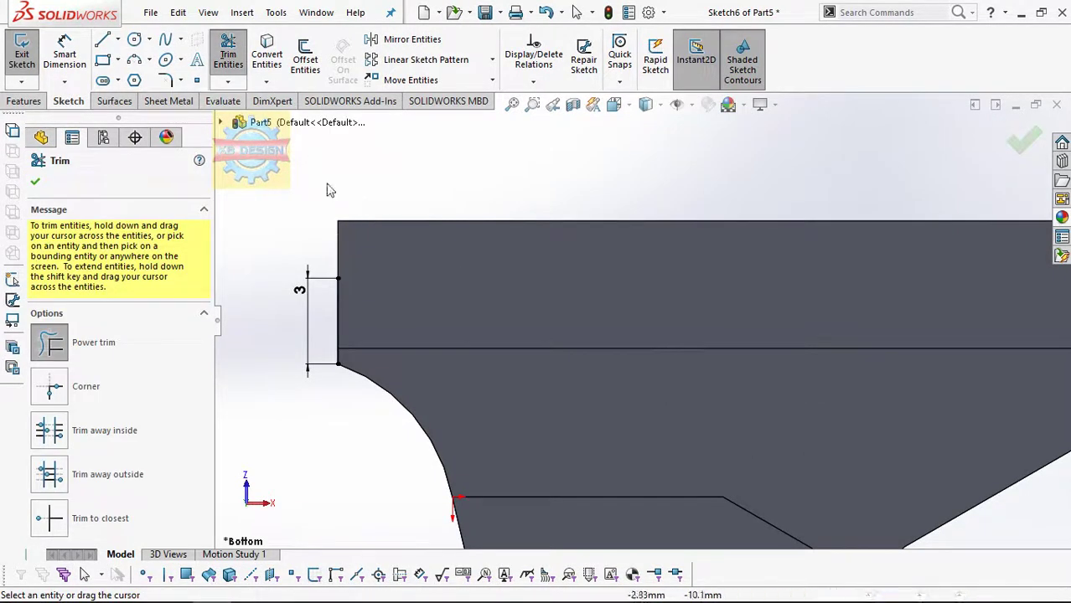
{"action": "left_click", "coordinate": [103, 39]}
{"action": "left_click", "coordinate": [337, 278]}
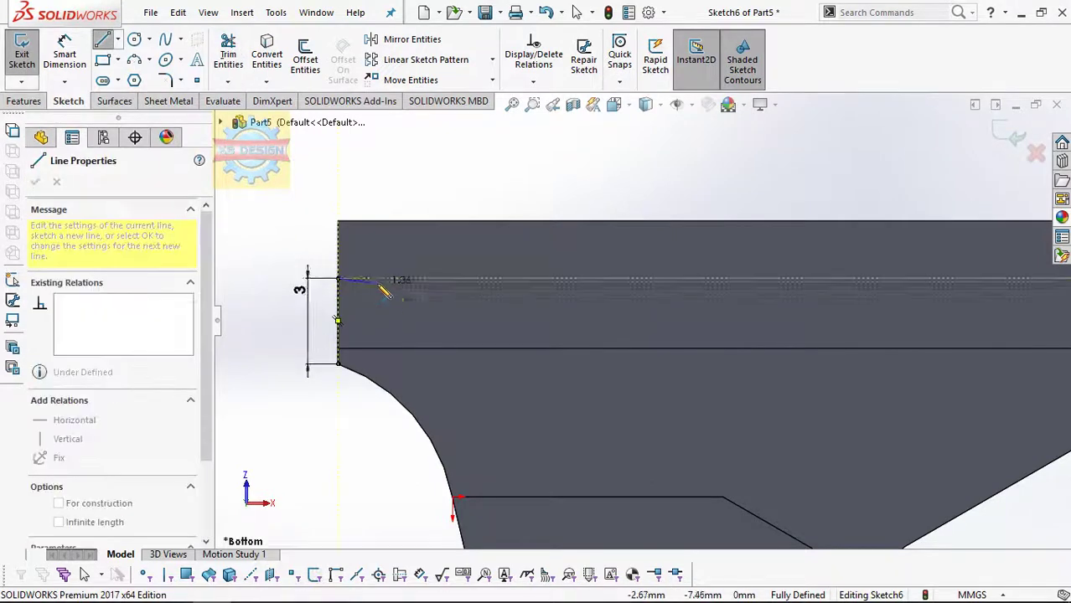
{"action": "left_click", "coordinate": [135, 60]}
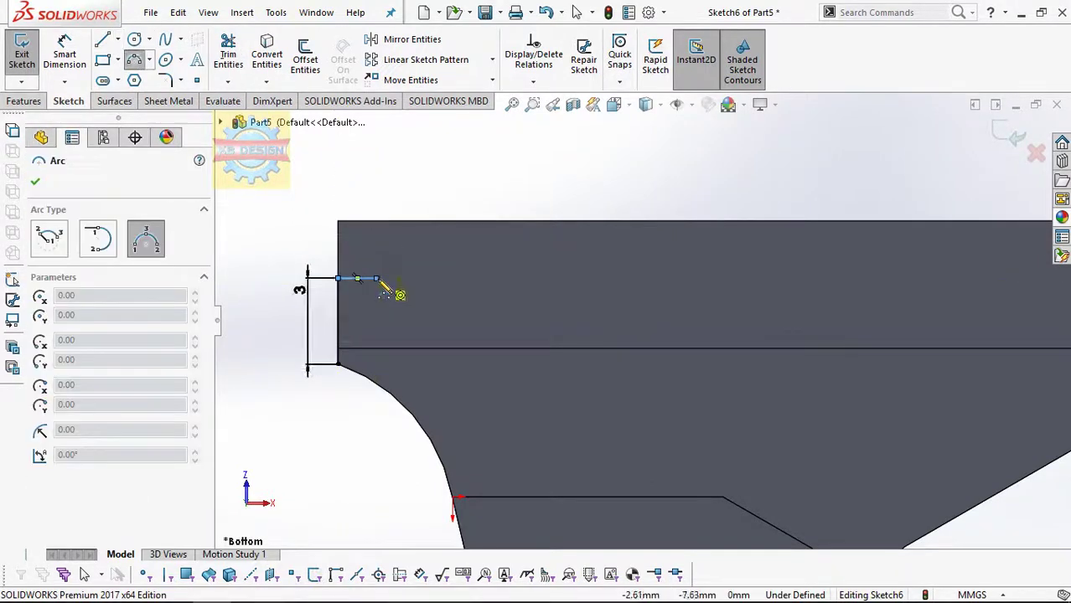
{"action": "left_click", "coordinate": [377, 278]}
{"action": "left_click", "coordinate": [401, 195]}
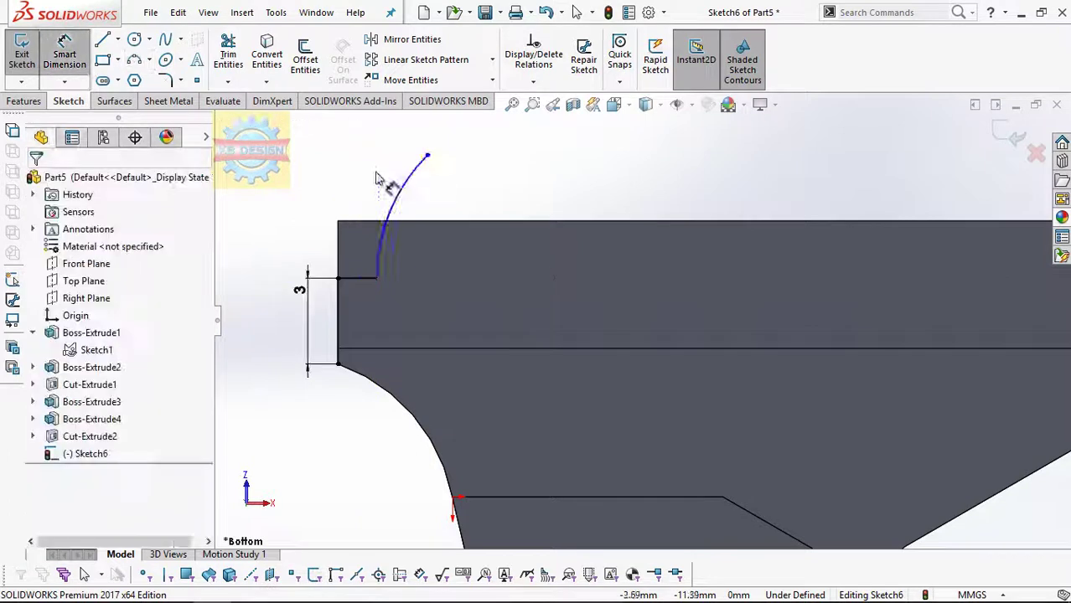
{"action": "left_click", "coordinate": [404, 186]}
{"action": "left_click", "coordinate": [433, 213]}
{"action": "key", "text": "Return"}
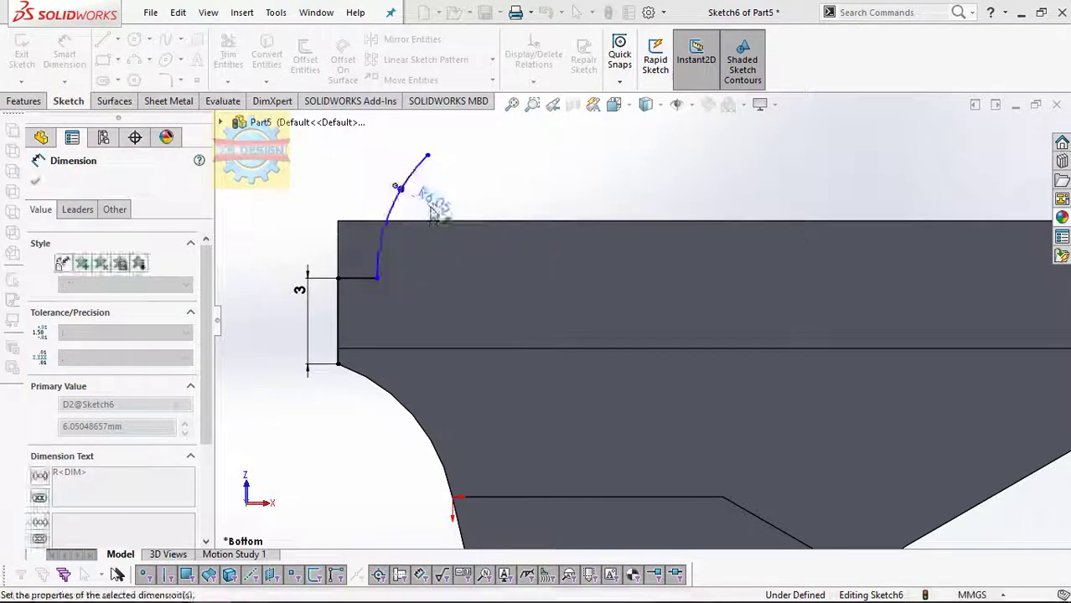
Dimension the step width as 0.55 and the arc's top endpoint horizontally from its lower end.
{"action": "scroll", "coordinate": [633, 324], "scroll_direction": "up", "scroll_amount": 1}
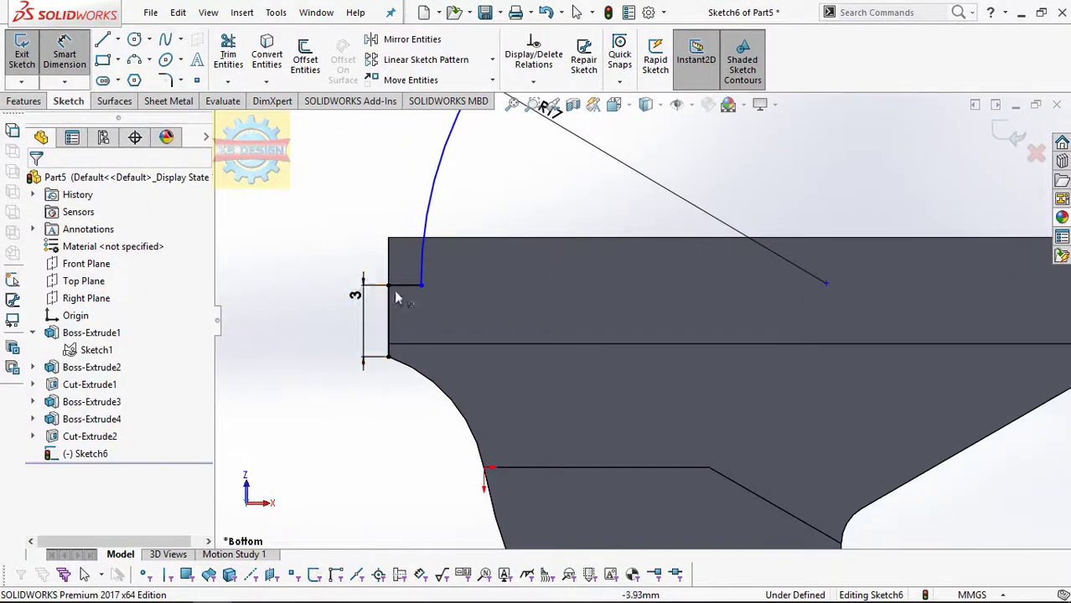
{"action": "left_click", "coordinate": [366, 254]}
{"action": "type", "text": "0.55"}
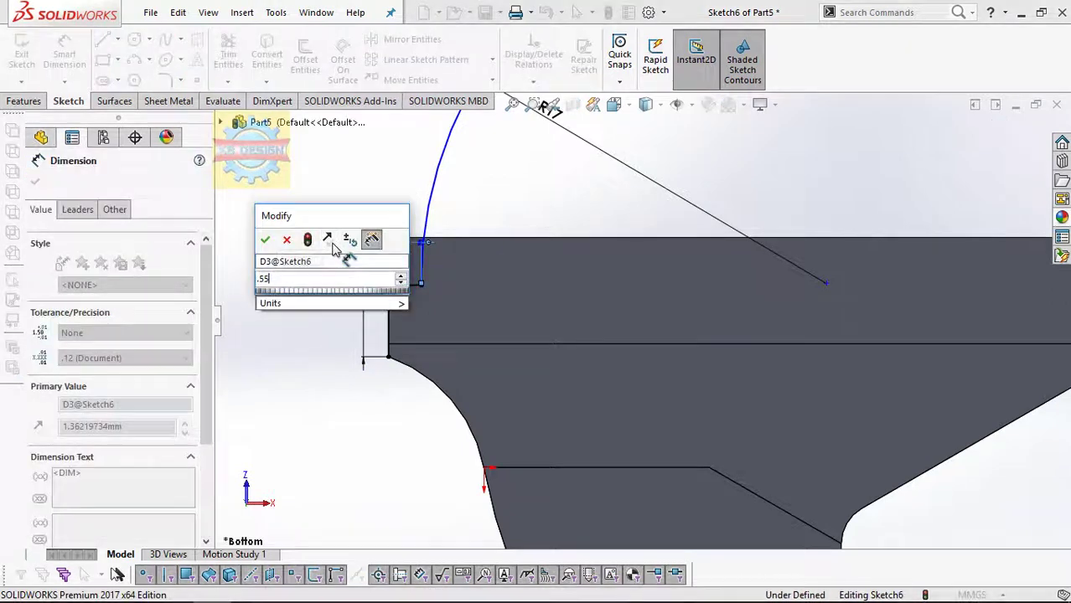
{"action": "key", "text": "Return"}
{"action": "scroll", "coordinate": [340, 253], "scroll_direction": "up", "scroll_amount": 5}
{"action": "scroll", "coordinate": [581, 134], "scroll_direction": "down", "scroll_amount": 4}
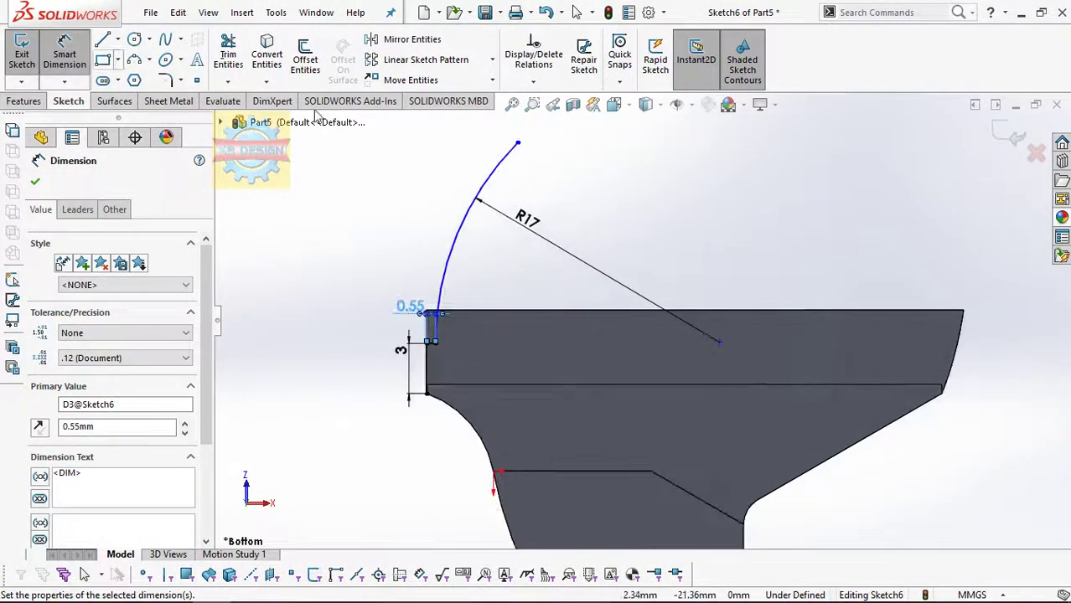
{"action": "left_click", "coordinate": [520, 146]}
{"action": "left_click", "coordinate": [434, 341]}
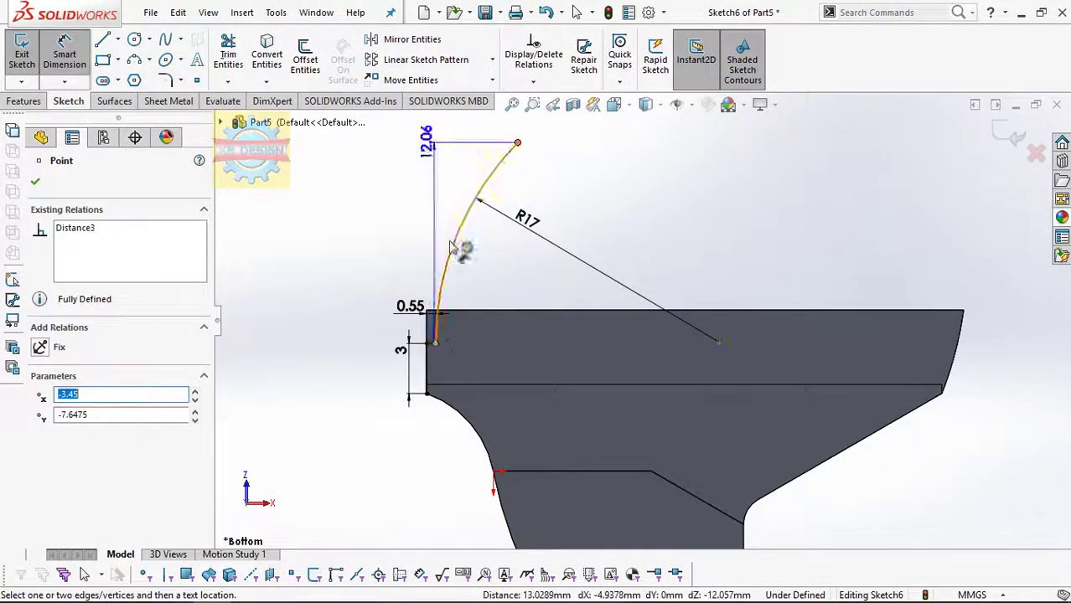
{"action": "left_click", "coordinate": [459, 143]}
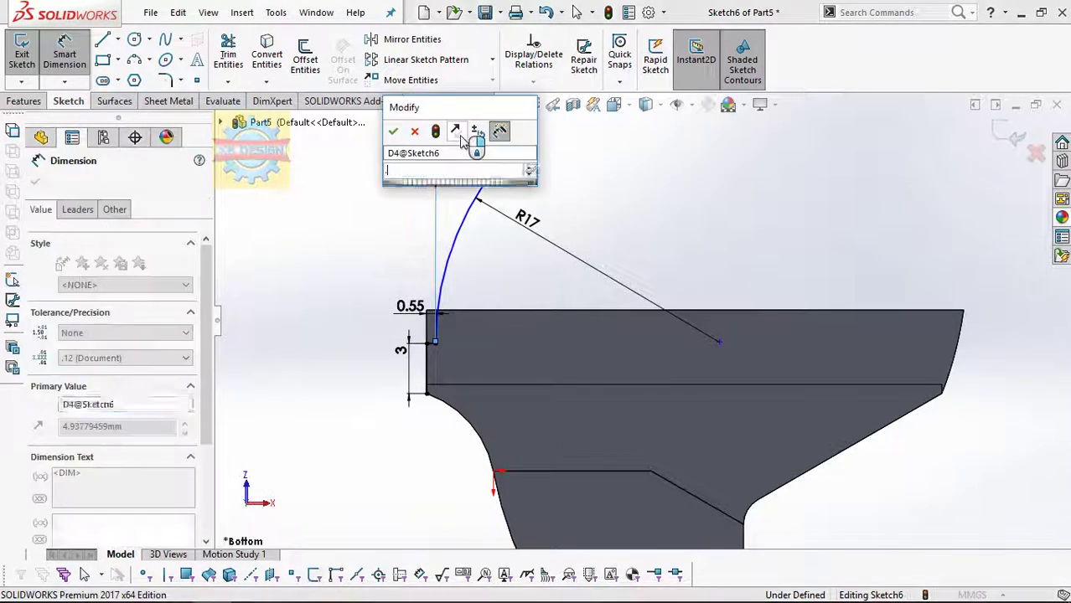
Set the arc endpoint's horizontal offset dimension to 0.46.
{"action": "type", "text": "0.46"}
{"action": "key", "text": "Return"}
{"action": "key", "text": "Escape"}
{"action": "middle_click_drag", "start_coordinate": [499, 144], "coordinate": [548, 211], "text": "ctrl"}
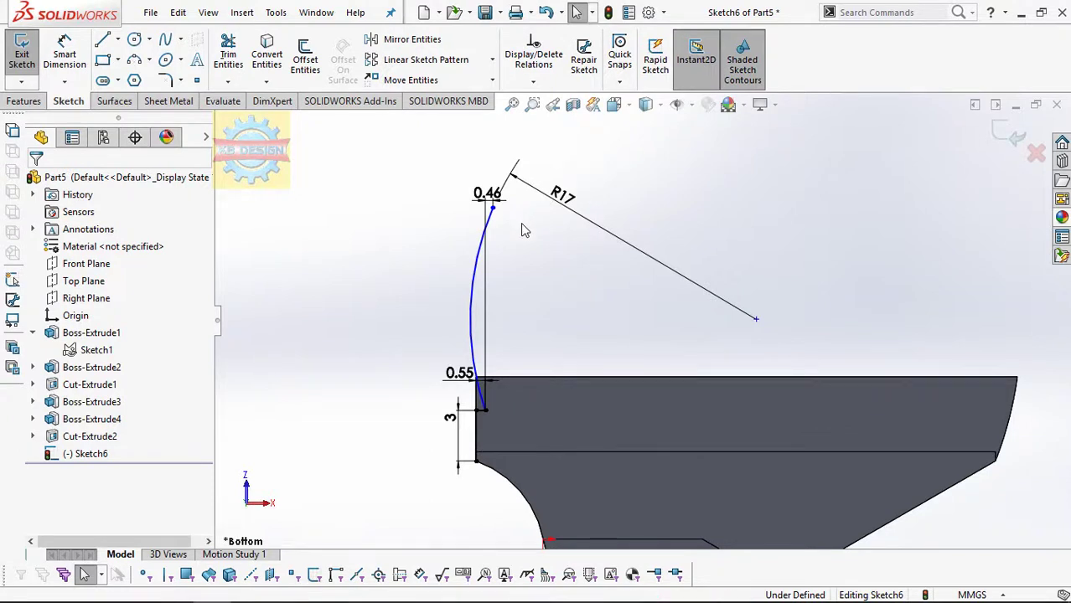
Try changing the offset to 6, undo the unsolvable changes, and zoom to check the R17 arc.
{"action": "double_click", "coordinate": [487, 195]}
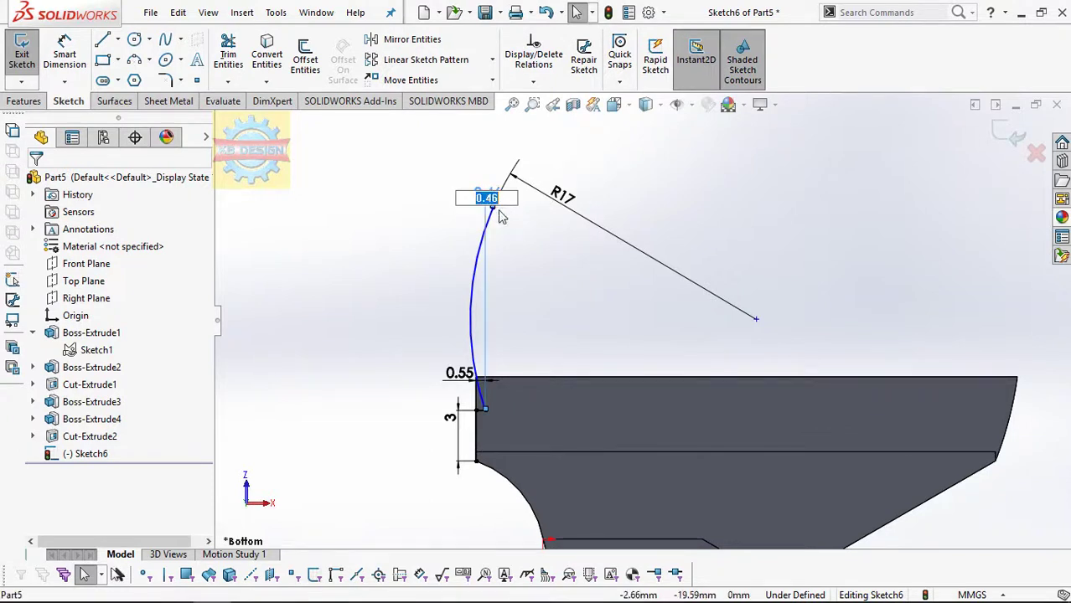
{"action": "type", "text": "6"}
{"action": "key", "text": "Return"}
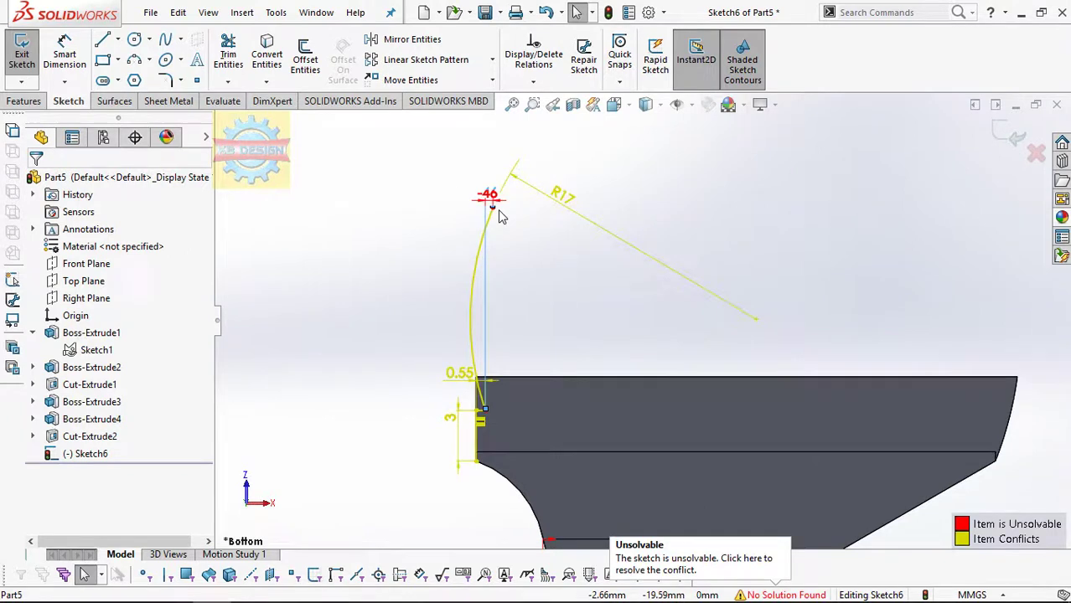
{"action": "key", "text": "ctrl+z"}
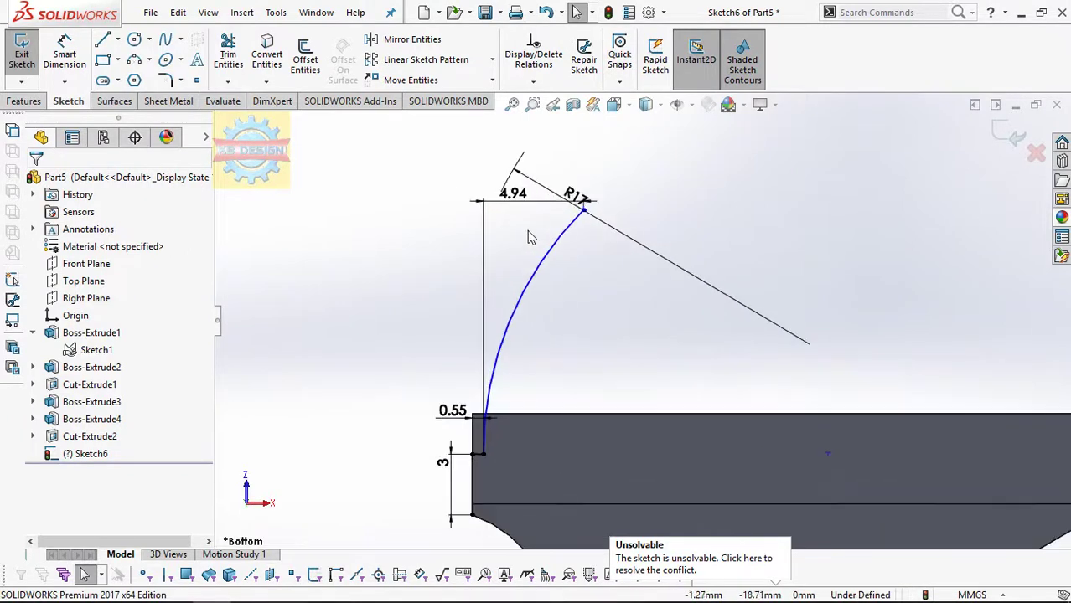
{"action": "scroll", "coordinate": [527, 234], "scroll_direction": "down", "scroll_amount": 2}
{"action": "scroll", "coordinate": [533, 245], "scroll_direction": "up", "scroll_amount": 2}
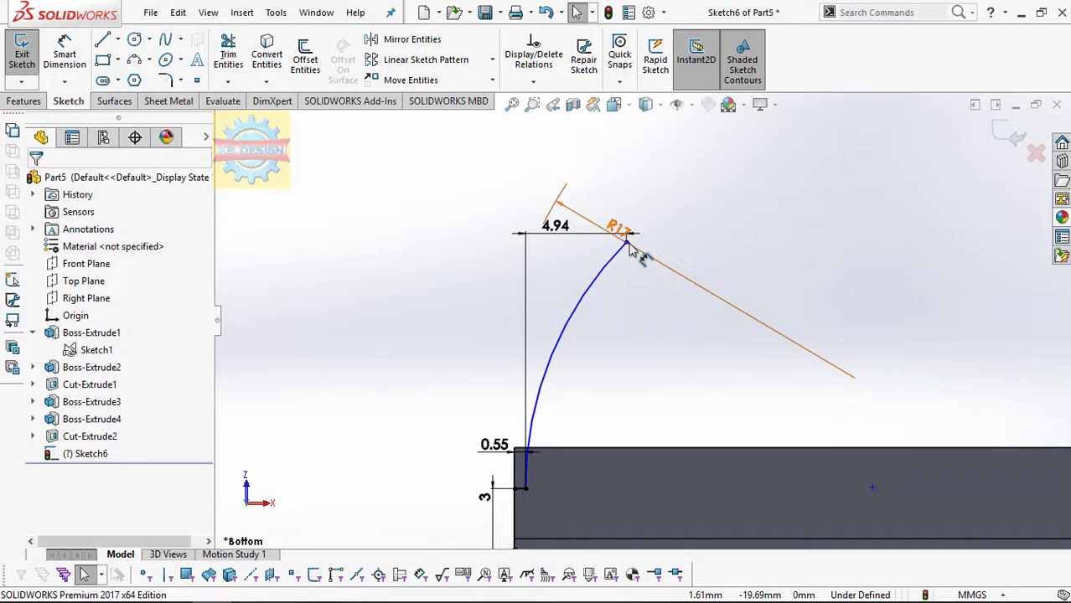
{"action": "key", "text": "ctrl+z"}
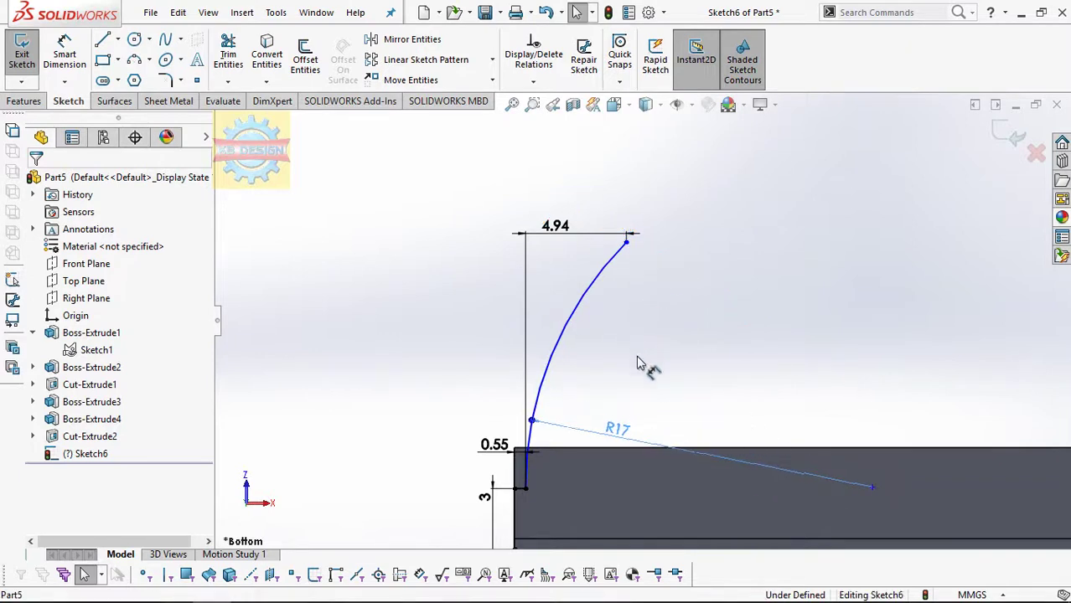
{"action": "scroll", "coordinate": [632, 457], "scroll_direction": "down", "scroll_amount": 2}
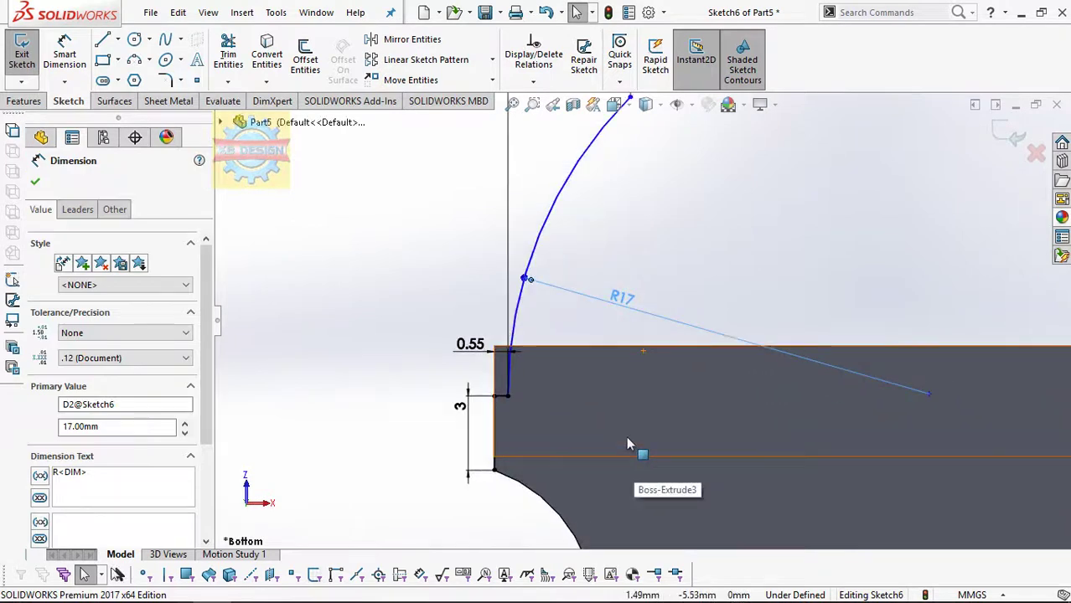
{"action": "scroll", "coordinate": [616, 415], "scroll_direction": "down", "scroll_amount": 1}
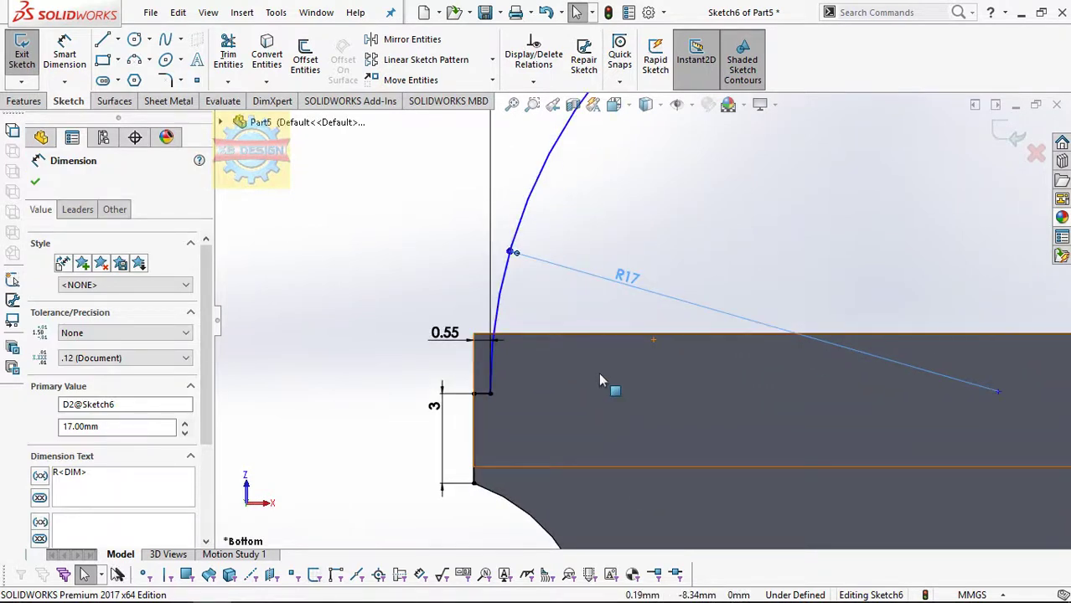
{"action": "scroll", "coordinate": [586, 327], "scroll_direction": "up", "scroll_amount": 3}
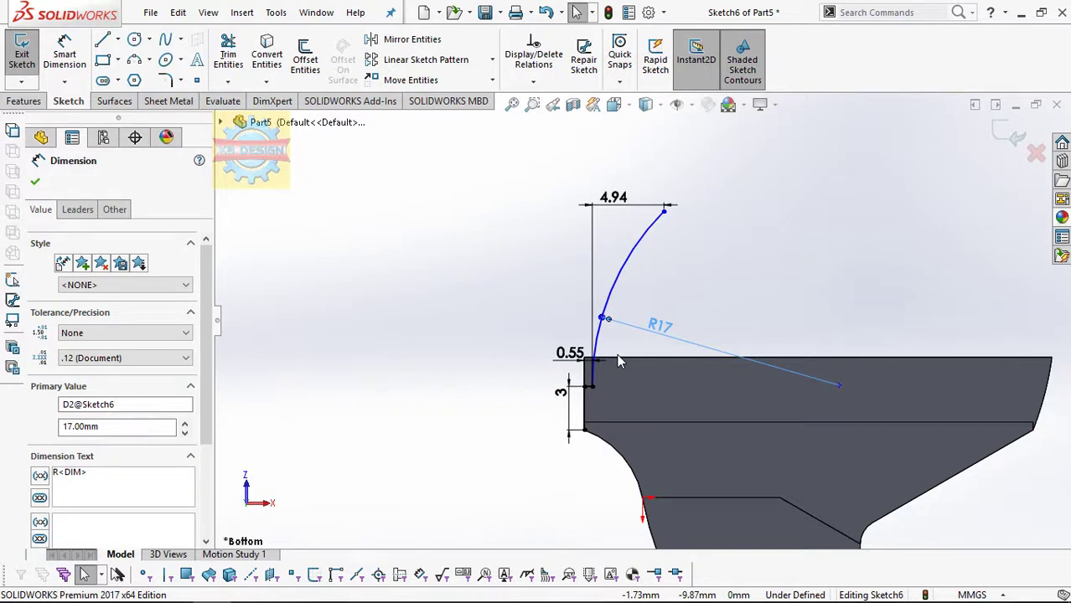
{"action": "scroll", "coordinate": [620, 358], "scroll_direction": "down", "scroll_amount": 2}
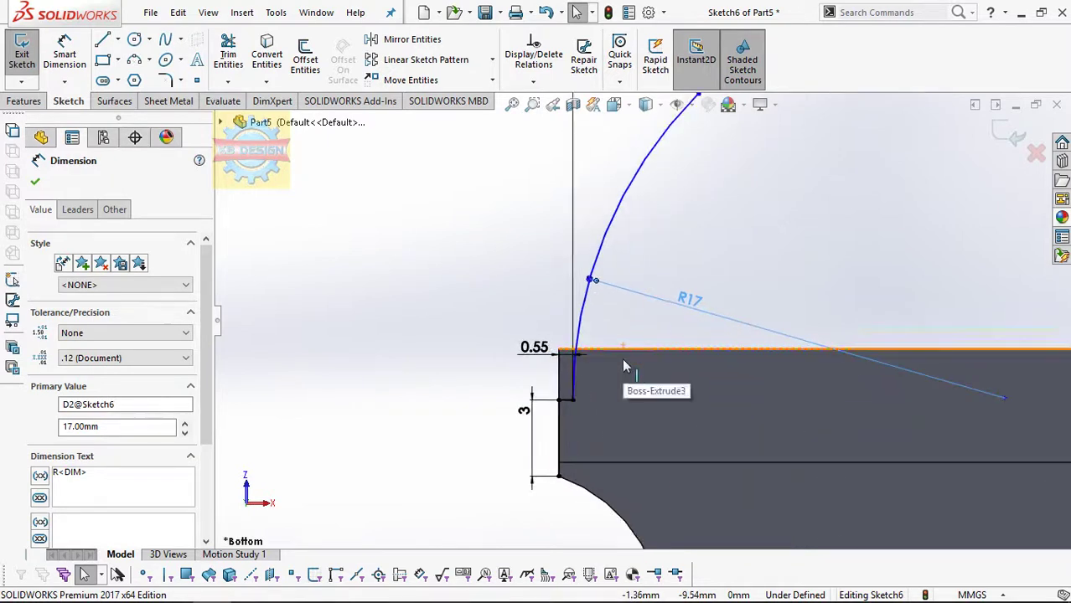
Delete the R17 radius dimension and drag the arc's upper end down toward the part.
{"action": "left_click", "coordinate": [583, 328]}
{"action": "left_click", "coordinate": [692, 298]}
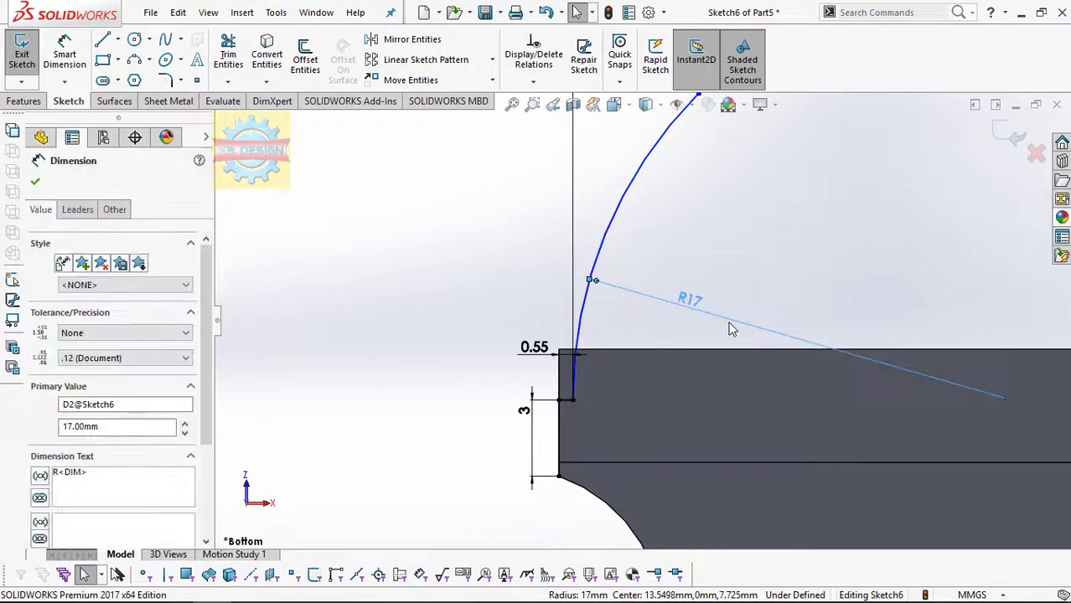
{"action": "key", "text": "Delete"}
{"action": "scroll", "coordinate": [695, 294], "scroll_direction": "up", "scroll_amount": 2}
{"action": "left_click_drag", "start_coordinate": [683, 170], "coordinate": [681, 208]}
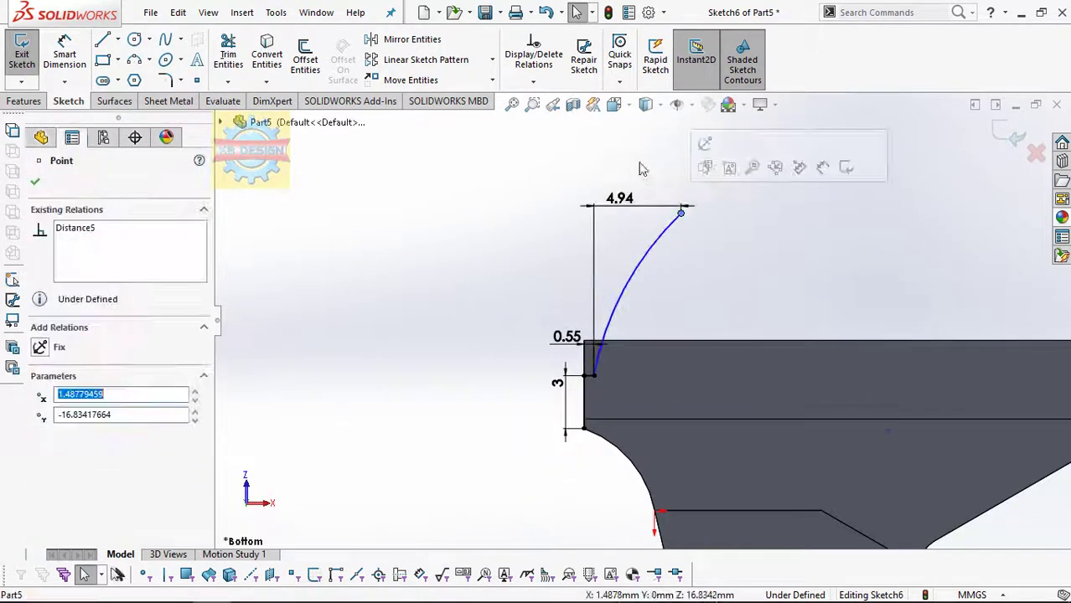
Set the arc's horizontal offset dimension to 0.46.
{"action": "double_click", "coordinate": [617, 206]}
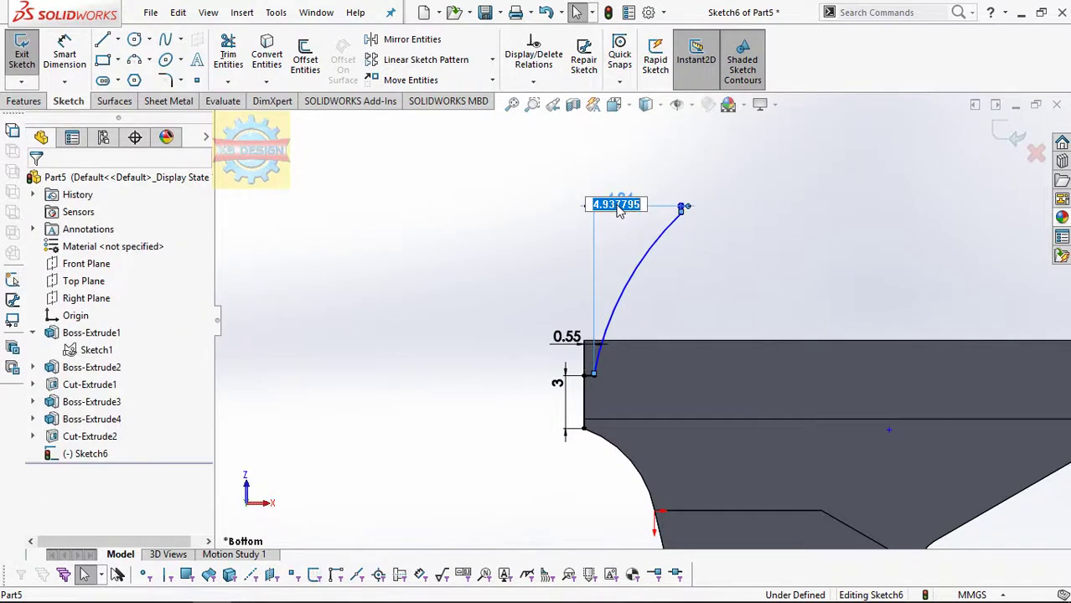
{"action": "type", "text": "6"}
{"action": "key", "text": "Return"}
{"action": "double_click", "coordinate": [596, 200]}
{"action": "key", "text": "Return"}
Snap the arc's endpoint onto the part's top edge.
{"action": "left_click", "coordinate": [601, 342]}
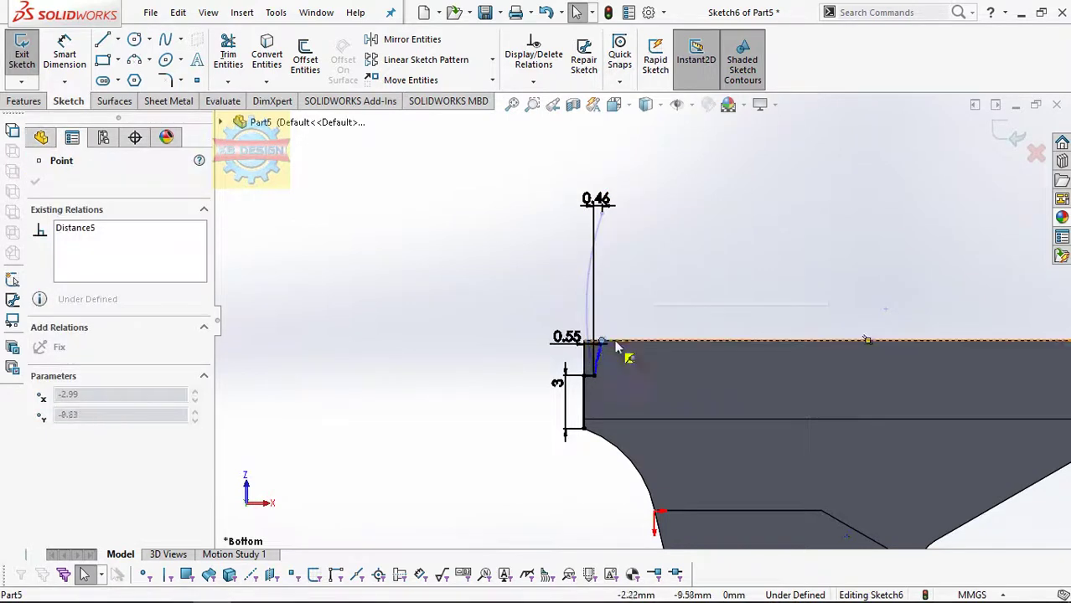
{"action": "left_click_drag", "start_coordinate": [618, 347], "coordinate": [625, 338]}
{"action": "scroll", "coordinate": [625, 339], "scroll_direction": "down", "scroll_amount": 3}
{"action": "key", "text": "Escape"}
Re-dimension the flank arc with a 17 mm radius, fully defining the sketch.
{"action": "left_click", "coordinate": [64, 54]}
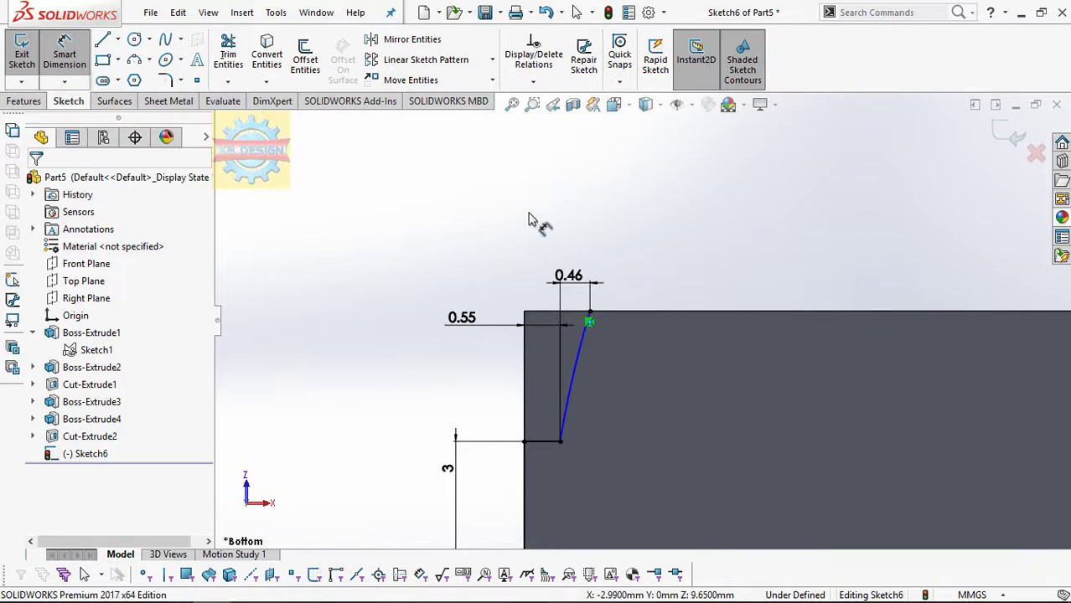
{"action": "left_click", "coordinate": [581, 363]}
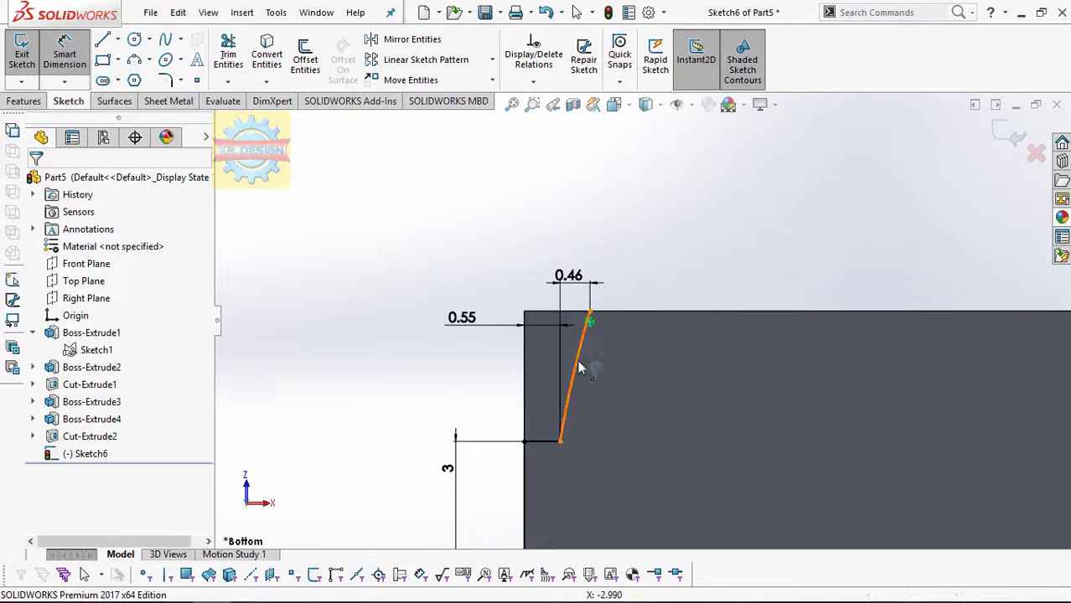
{"action": "left_click", "coordinate": [611, 396]}
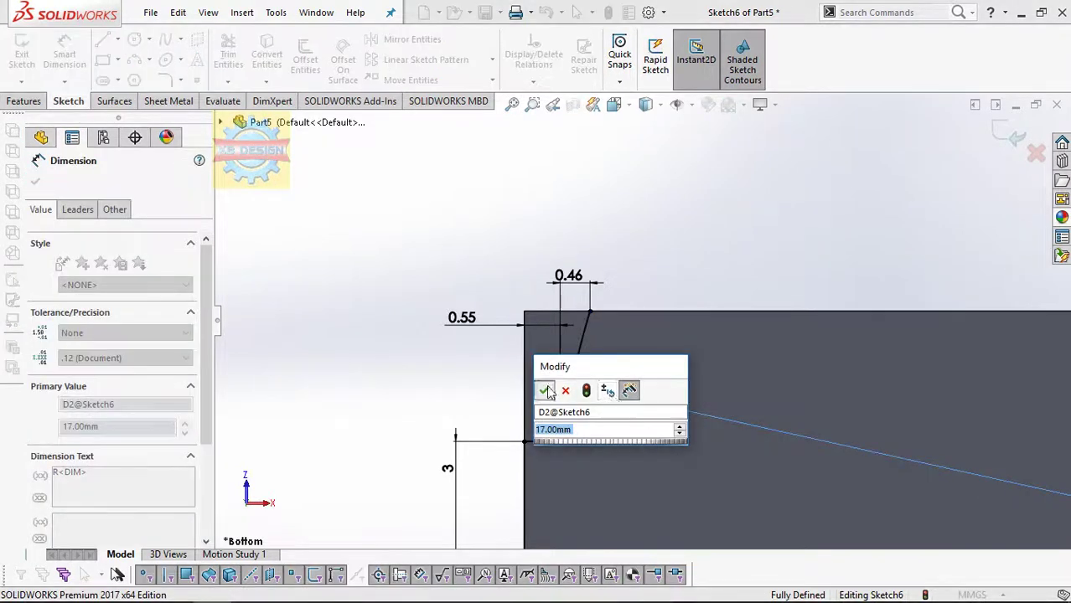
{"action": "left_click", "coordinate": [546, 391]}
{"action": "scroll", "coordinate": [590, 366], "scroll_direction": "up", "scroll_amount": 3}
{"action": "scroll", "coordinate": [639, 383], "scroll_direction": "up", "scroll_amount": 2}
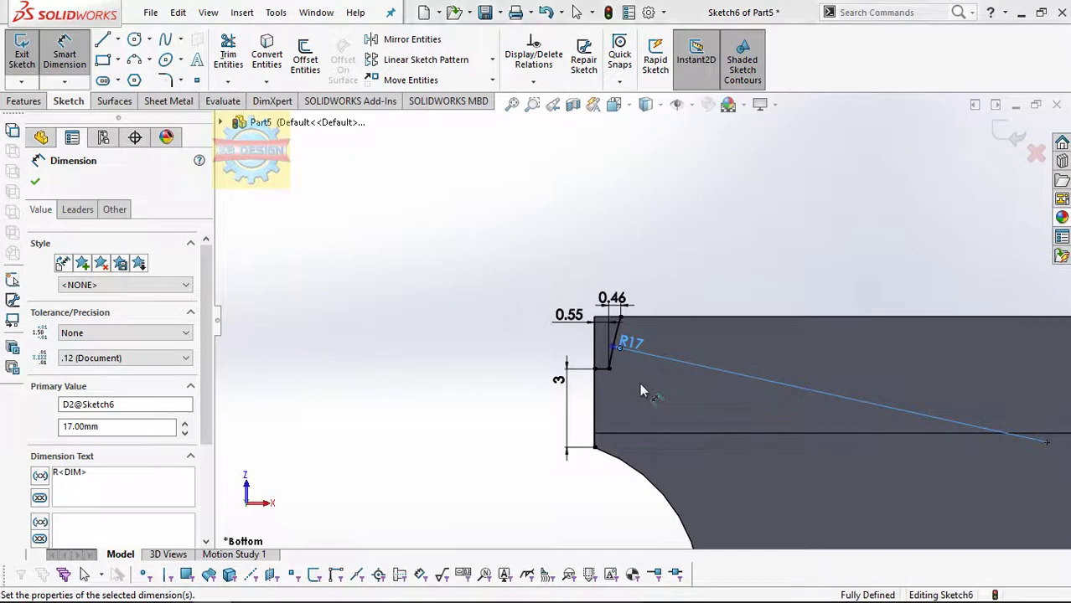
{"action": "key", "text": "Escape"}
{"action": "scroll", "coordinate": [668, 281], "scroll_direction": "down", "scroll_amount": 2}
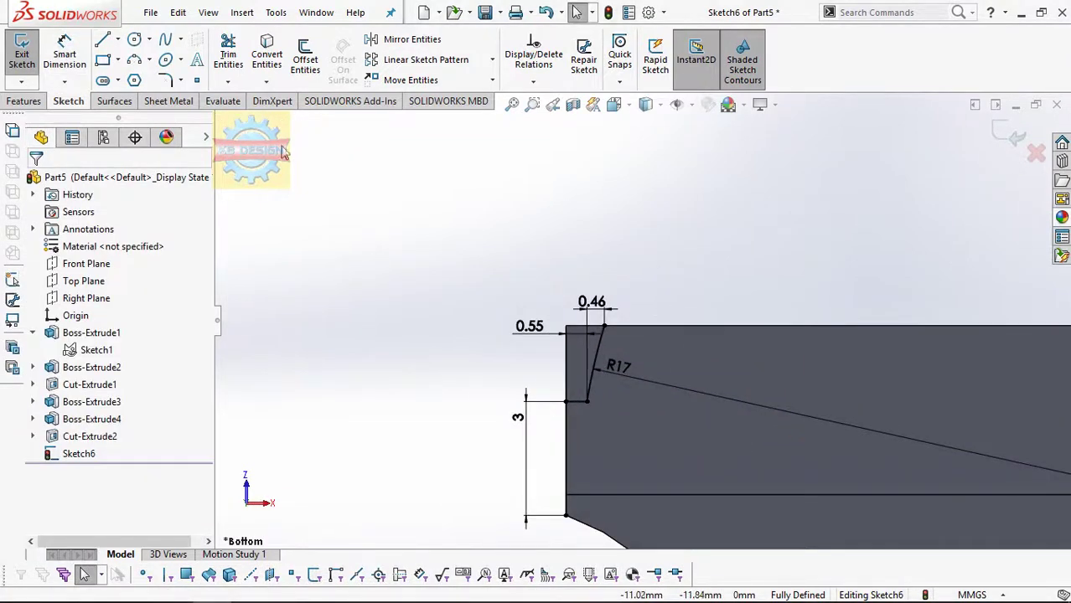
Draw a horizontal top line from the arc's end and dimension it 1.1.
{"action": "left_click", "coordinate": [103, 39]}
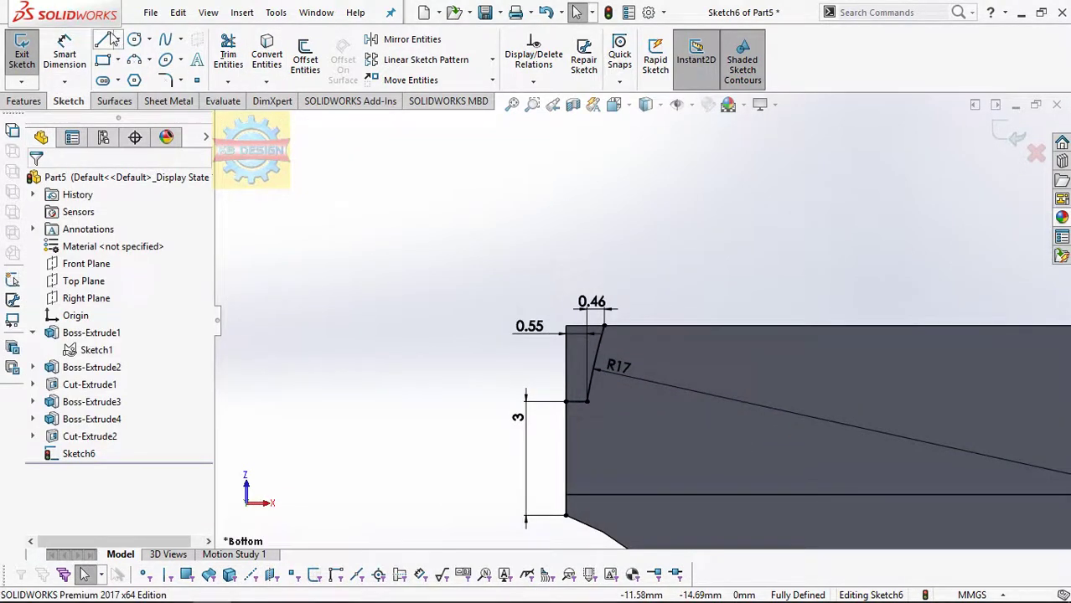
{"action": "left_click", "coordinate": [605, 325]}
{"action": "scroll", "coordinate": [653, 327], "scroll_direction": "down", "scroll_amount": 1}
{"action": "left_click", "coordinate": [634, 323]}
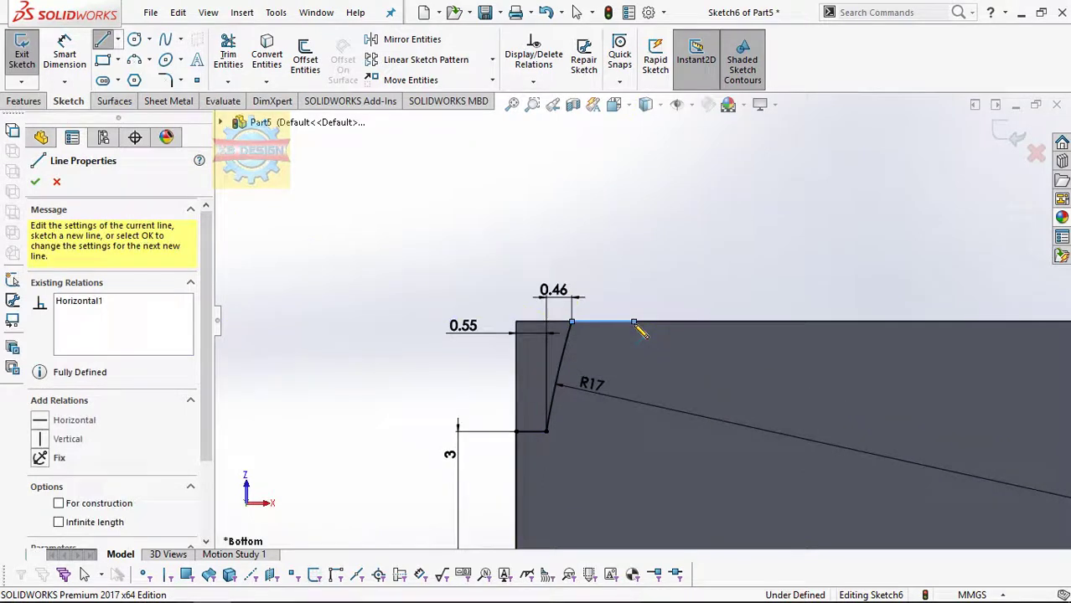
{"action": "left_click", "coordinate": [64, 55]}
{"action": "left_click", "coordinate": [603, 322]}
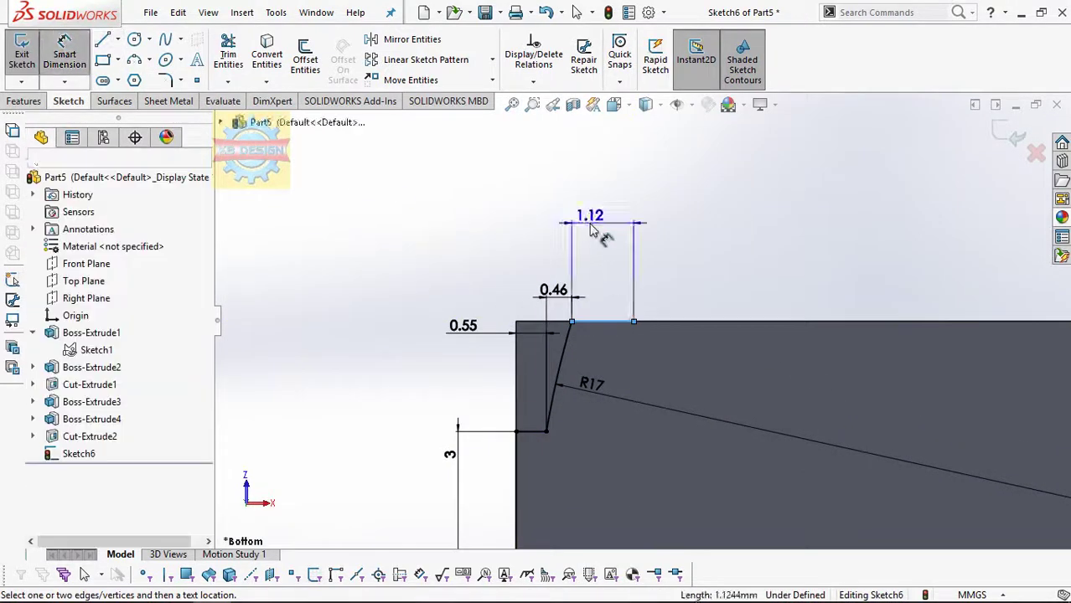
{"action": "left_click", "coordinate": [591, 231]}
{"action": "type", "text": "1.1"}
{"action": "key", "text": "Return"}
Draw a vertical centerline down from the top line's midpoint.
{"action": "left_click", "coordinate": [117, 39]}
{"action": "left_click", "coordinate": [139, 79]}
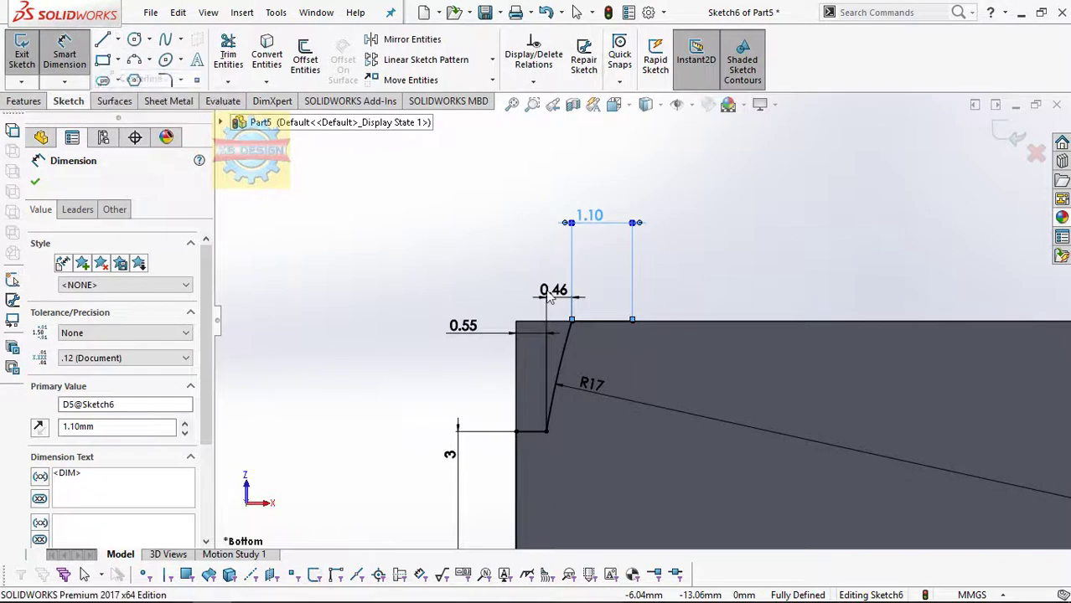
{"action": "left_click", "coordinate": [599, 321]}
{"action": "left_click", "coordinate": [599, 461]}
{"action": "key", "text": "Escape"}
{"action": "scroll", "coordinate": [600, 448], "scroll_direction": "down", "scroll_amount": 2}
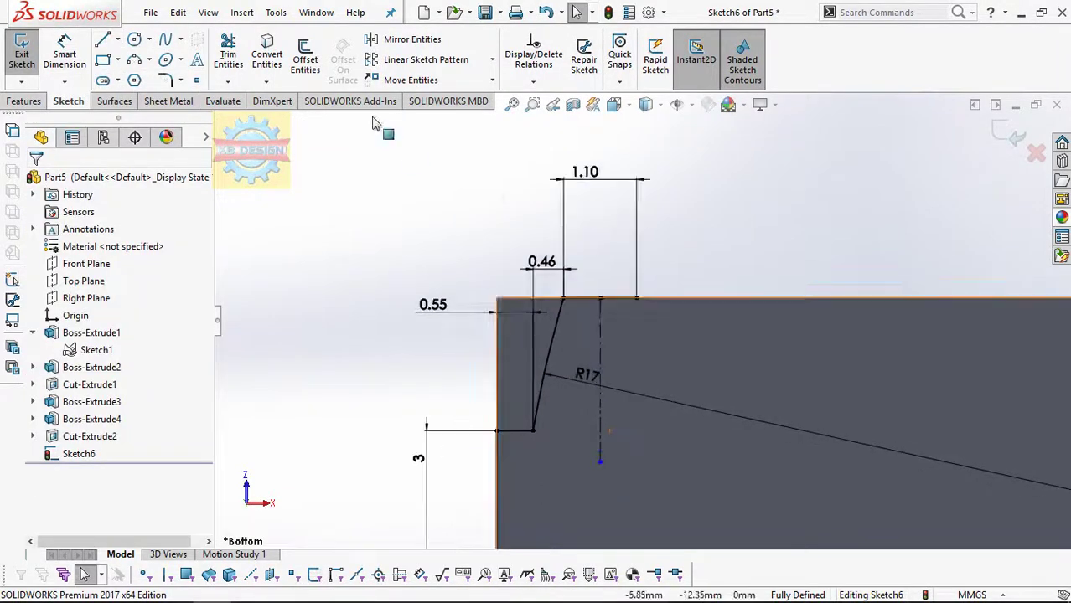
Mirror the R17 flank arc about the vertical centerline.
{"action": "left_click", "coordinate": [398, 39]}
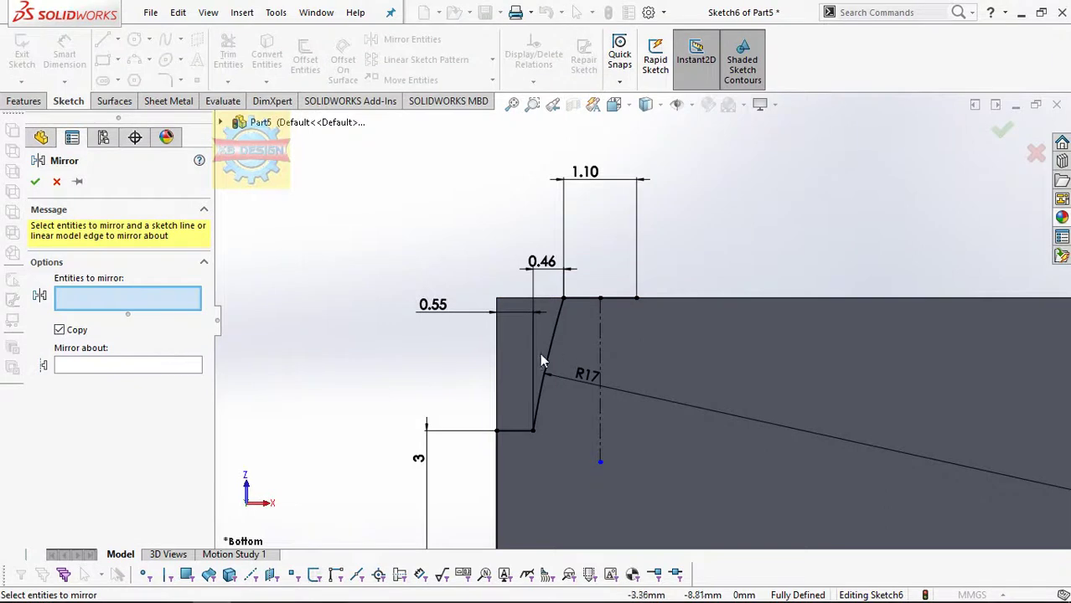
{"action": "left_click", "coordinate": [541, 360]}
{"action": "left_click", "coordinate": [179, 372]}
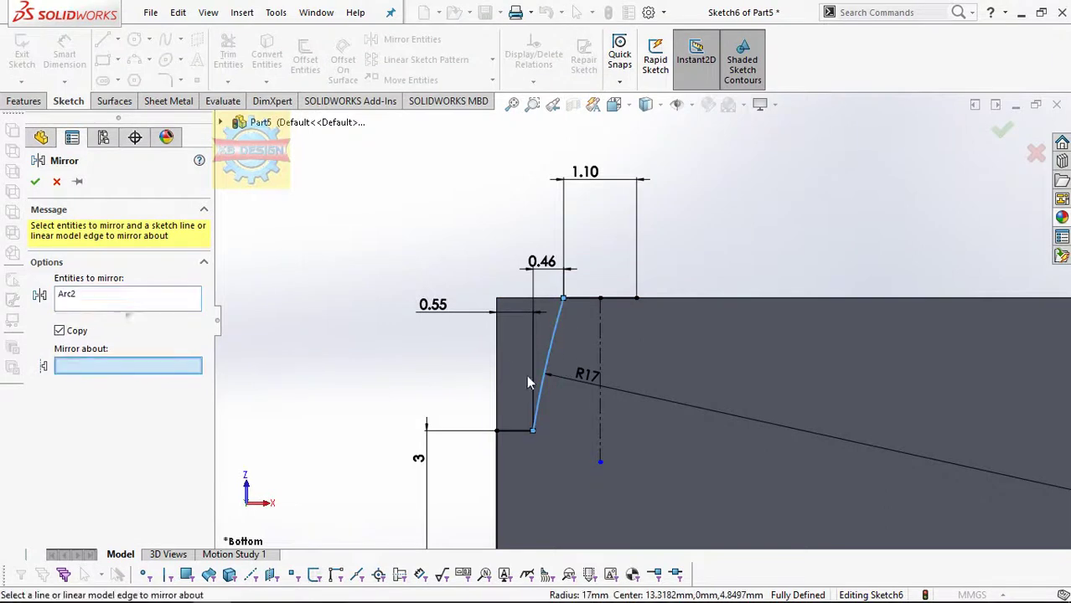
{"action": "left_click", "coordinate": [600, 406]}
{"action": "left_click", "coordinate": [35, 183]}
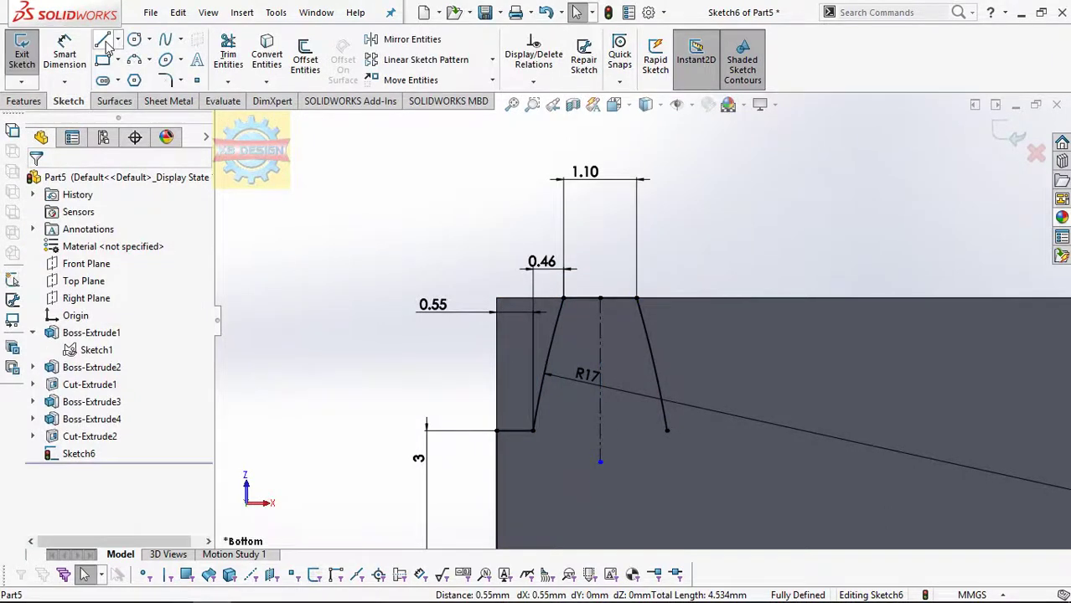
{"action": "left_click", "coordinate": [103, 39]}
{"action": "left_click", "coordinate": [667, 431]}
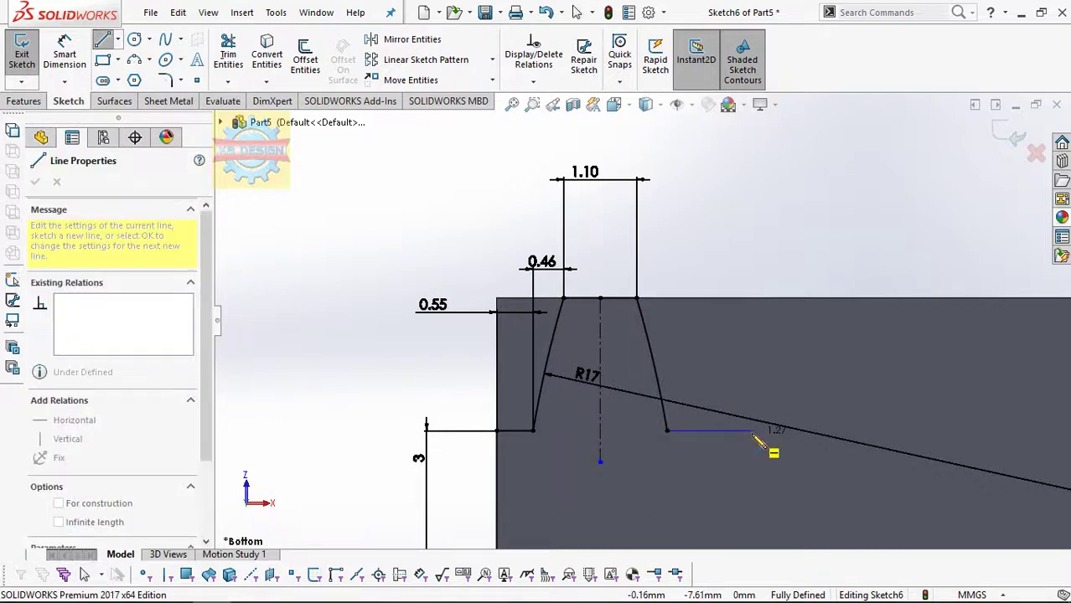
{"action": "key", "text": "Escape"}
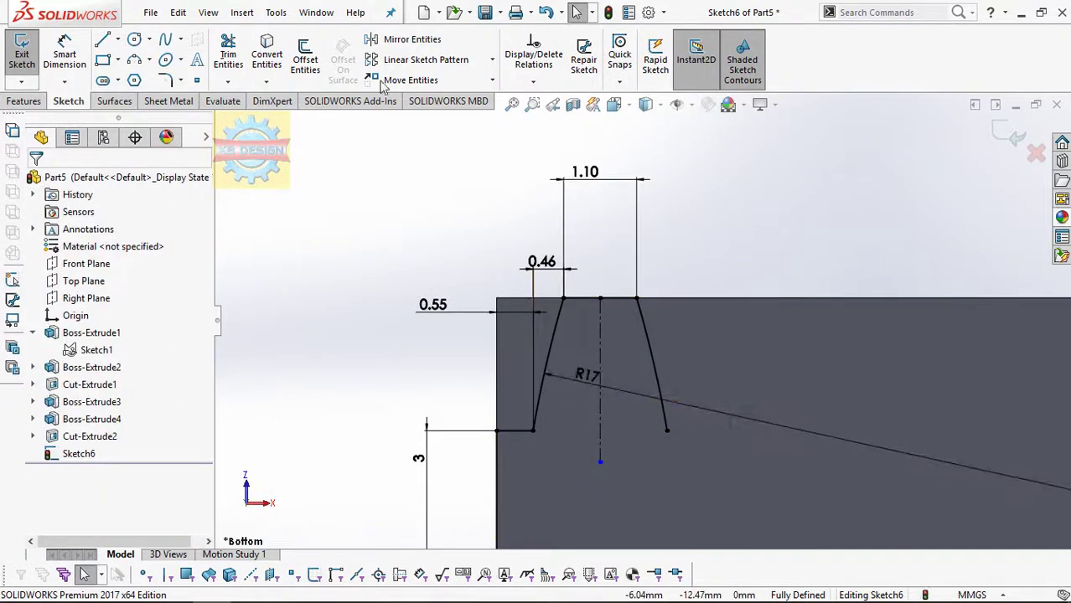
Start a linear sketch pattern of the tooth's left flank, top line and right flank.
{"action": "left_click", "coordinate": [406, 40]}
{"action": "left_click", "coordinate": [56, 182]}
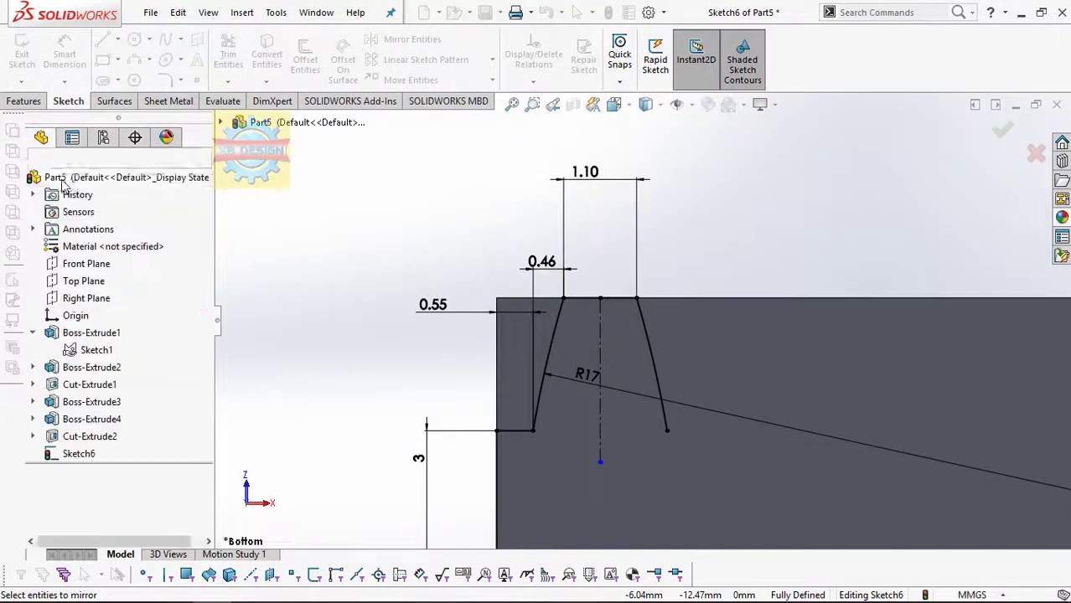
{"action": "left_click", "coordinate": [426, 60]}
{"action": "scroll", "coordinate": [129, 483], "scroll_direction": "down", "scroll_amount": 2}
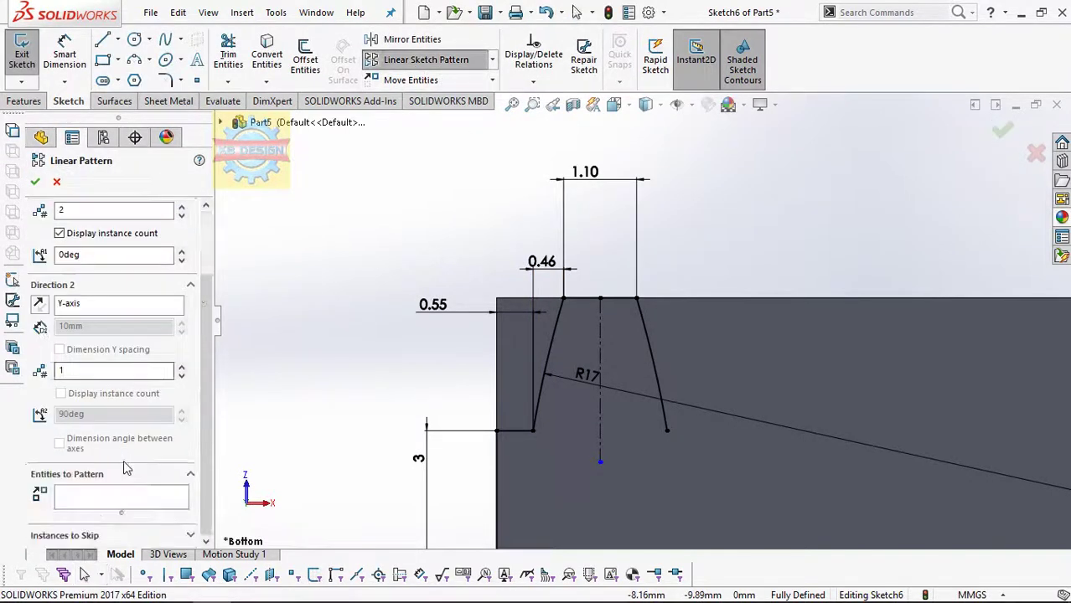
{"action": "left_click", "coordinate": [550, 351]}
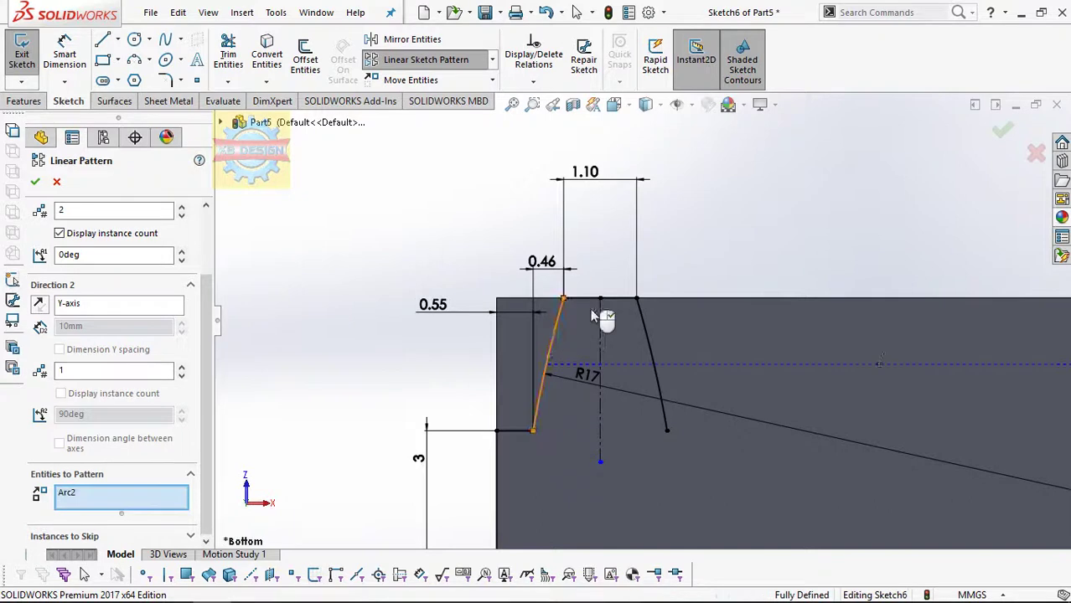
{"action": "left_click", "coordinate": [587, 299]}
{"action": "left_click", "coordinate": [645, 352]}
{"action": "scroll", "coordinate": [645, 351], "scroll_direction": "up", "scroll_amount": 3}
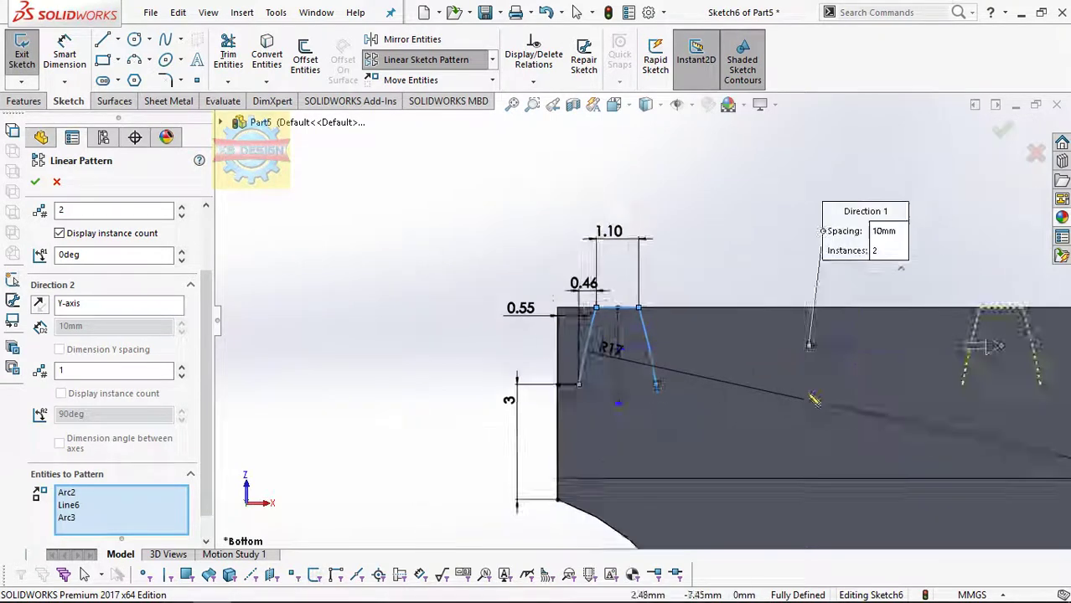
{"action": "scroll", "coordinate": [142, 274], "scroll_direction": "up", "scroll_amount": 2}
Set the pattern spacing to 3.12 mm with 9 instances and accept it.
{"action": "double_click", "coordinate": [109, 251]}
{"action": "scroll", "coordinate": [869, 277], "scroll_direction": "down", "scroll_amount": 1}
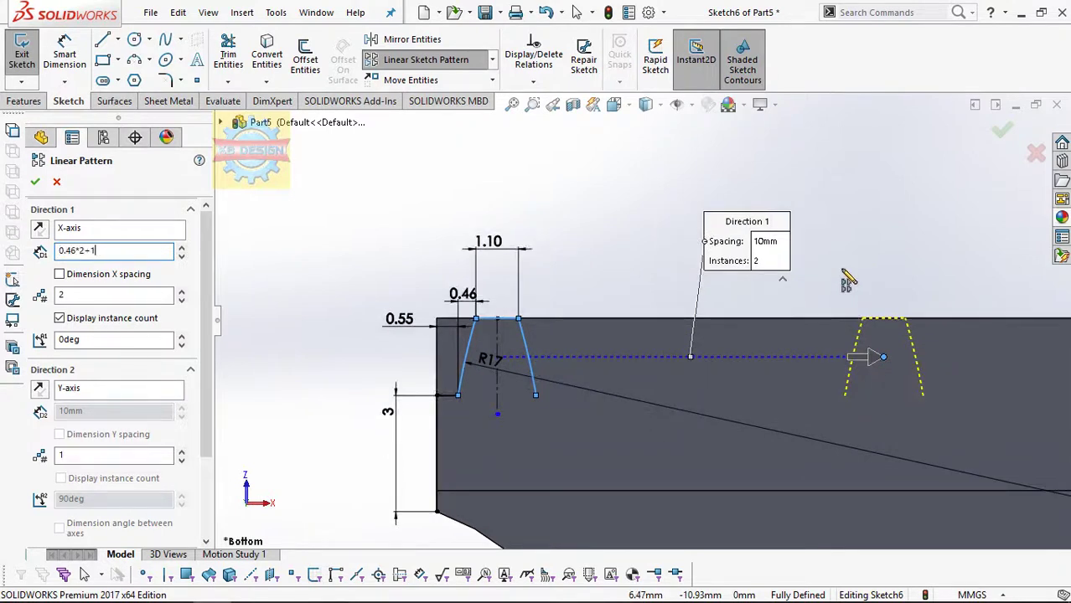
{"action": "type", "text": ".1"}
{"action": "key", "text": "Return"}
{"action": "scroll", "coordinate": [702, 262], "scroll_direction": "down", "scroll_amount": 2}
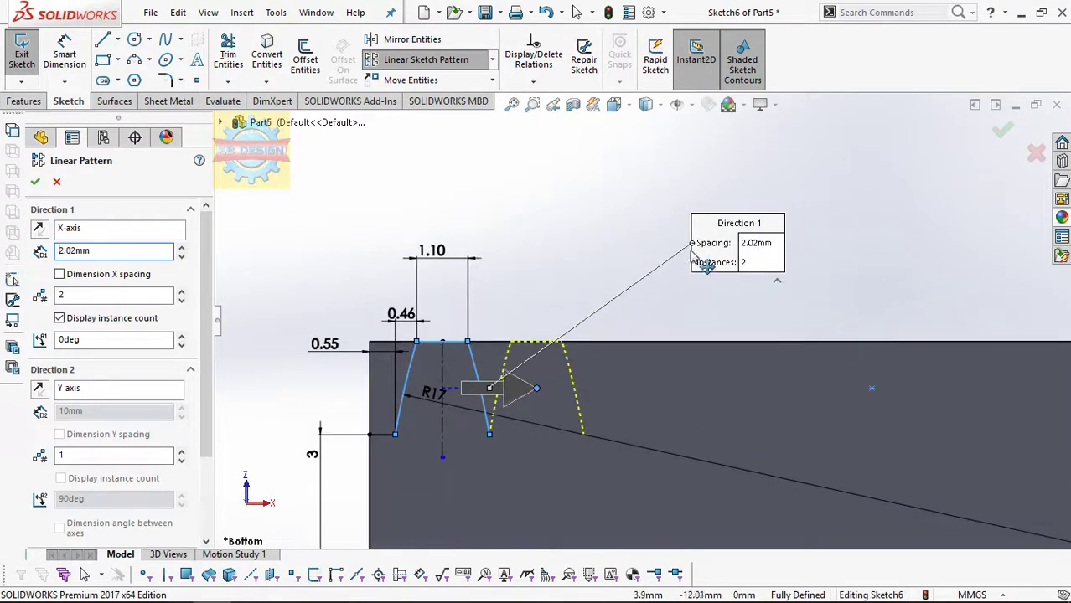
{"action": "scroll", "coordinate": [531, 388], "scroll_direction": "down", "scroll_amount": 1}
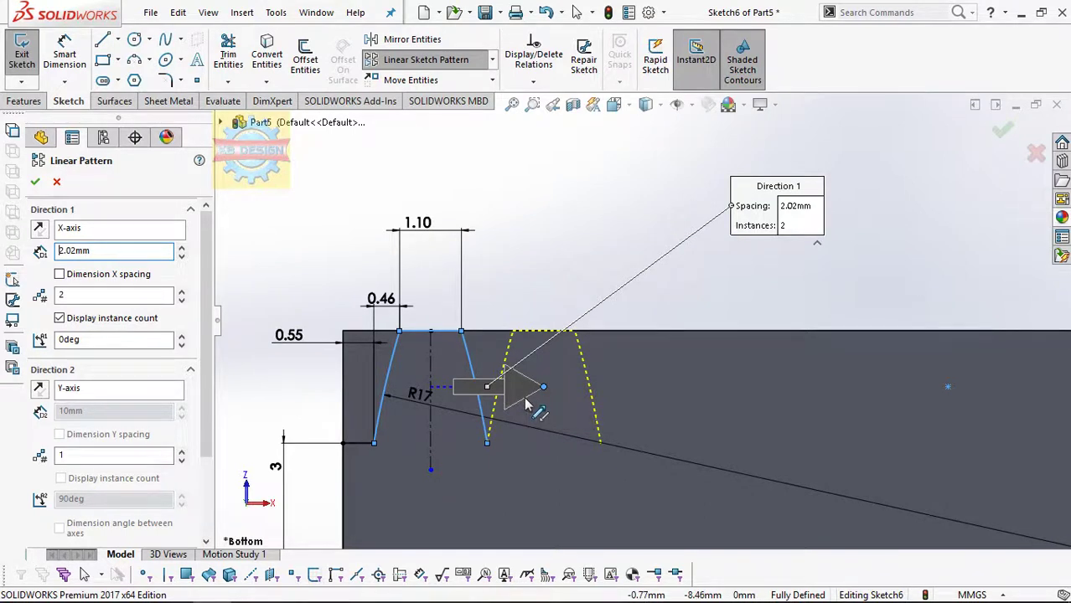
{"action": "left_click", "coordinate": [127, 253]}
{"action": "type", "text": "3.12"}
{"action": "key", "text": "Return"}
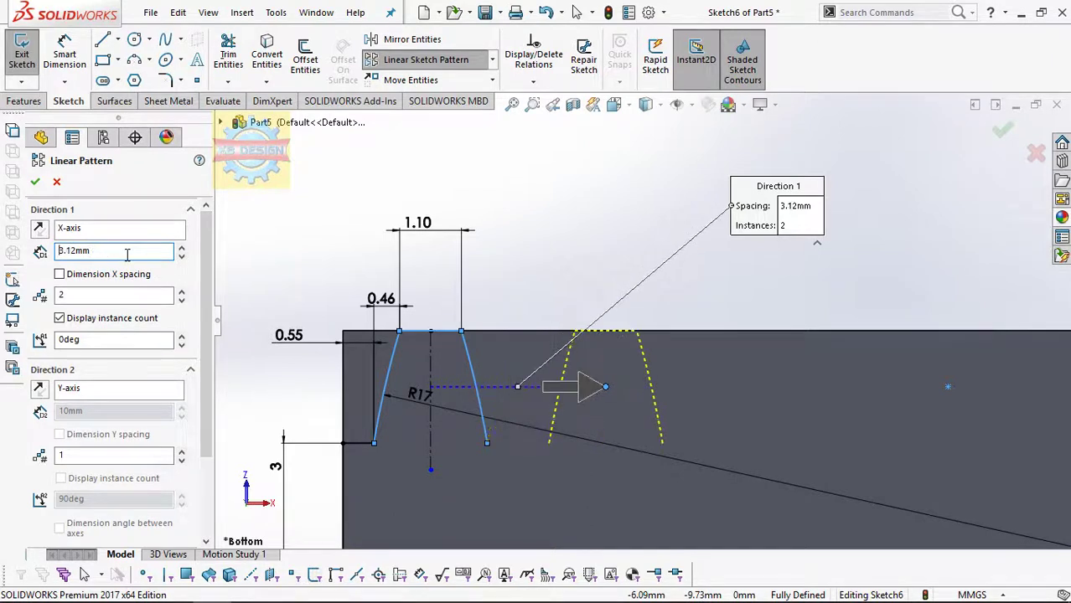
{"action": "double_click", "coordinate": [167, 295]}
{"action": "type", "text": "9"}
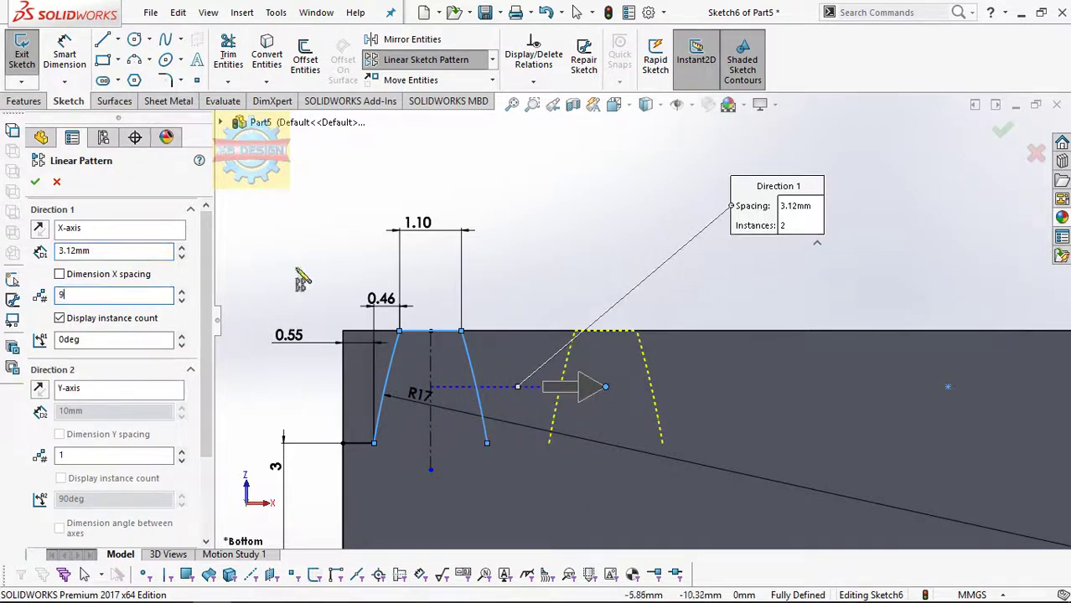
{"action": "left_click", "coordinate": [34, 181]}
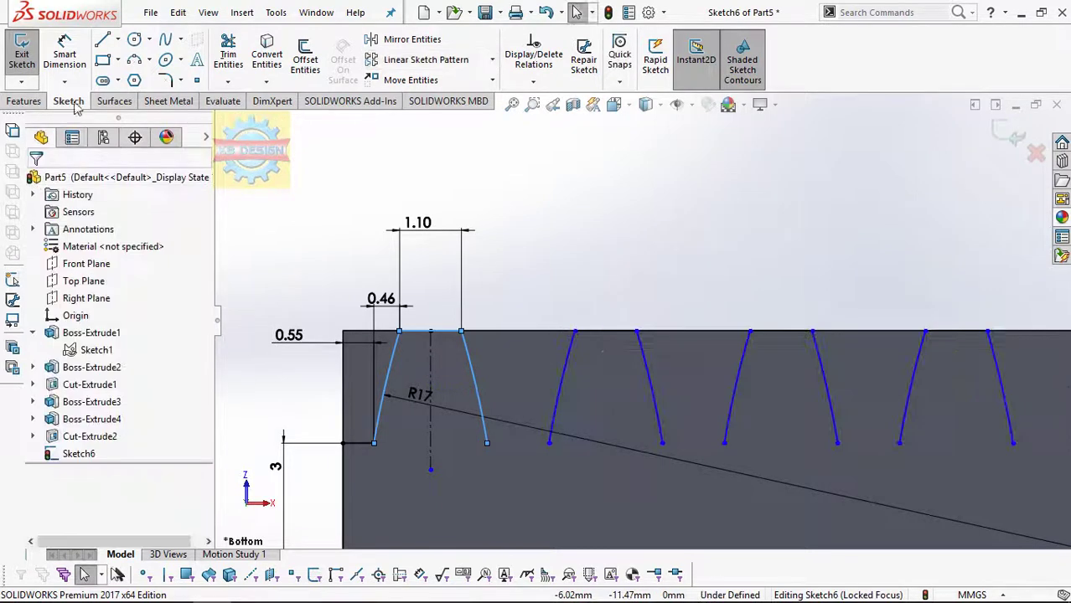
Draw horizontal lines across the bottoms of the first two teeth.
{"action": "key", "text": "l"}
{"action": "left_click_drag", "start_coordinate": [490, 444], "coordinate": [550, 443]}
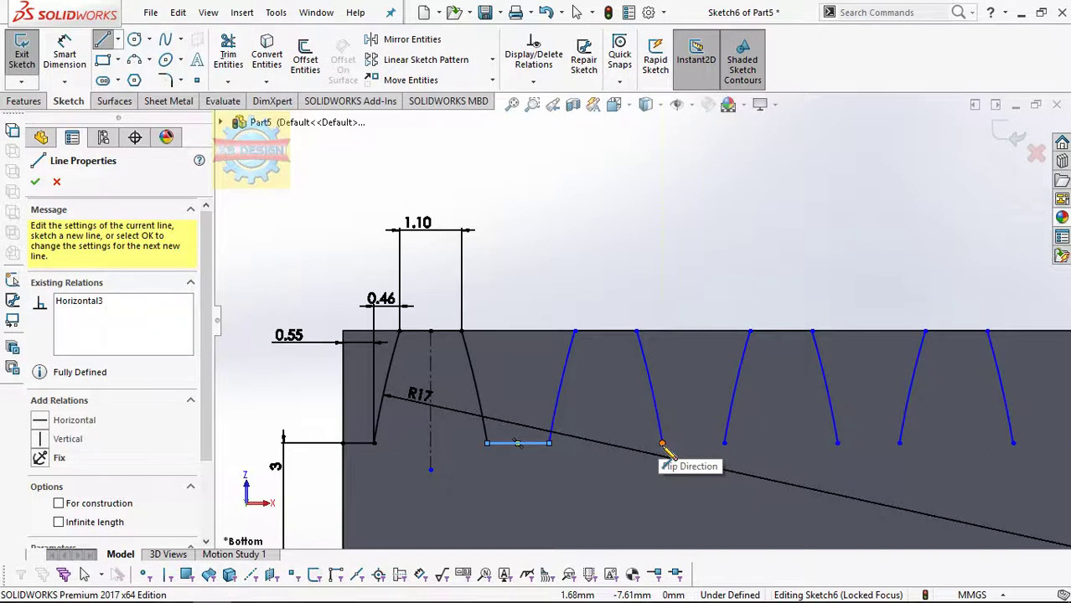
{"action": "left_click_drag", "start_coordinate": [662, 444], "coordinate": [724, 443]}
Draw horizontal base lines across each remaining tooth bottom along the jaw edge.
{"action": "left_click_drag", "start_coordinate": [837, 443], "coordinate": [899, 443]}
{"action": "scroll", "coordinate": [915, 452], "scroll_direction": "up", "scroll_amount": 2}
{"action": "scroll", "coordinate": [913, 419], "scroll_direction": "up", "scroll_amount": 1}
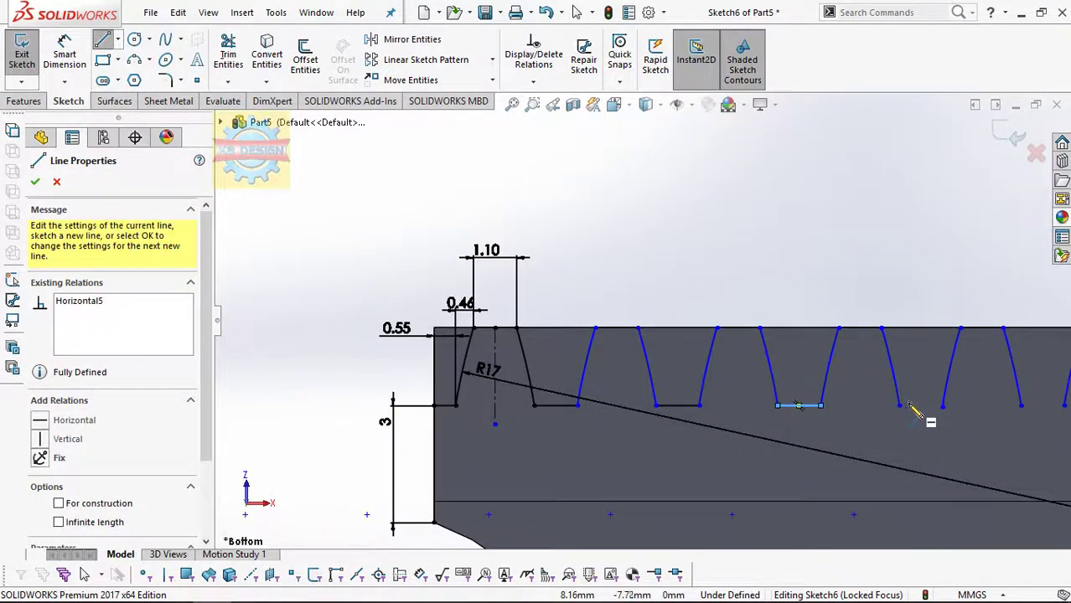
{"action": "left_click_drag", "start_coordinate": [899, 406], "coordinate": [943, 406]}
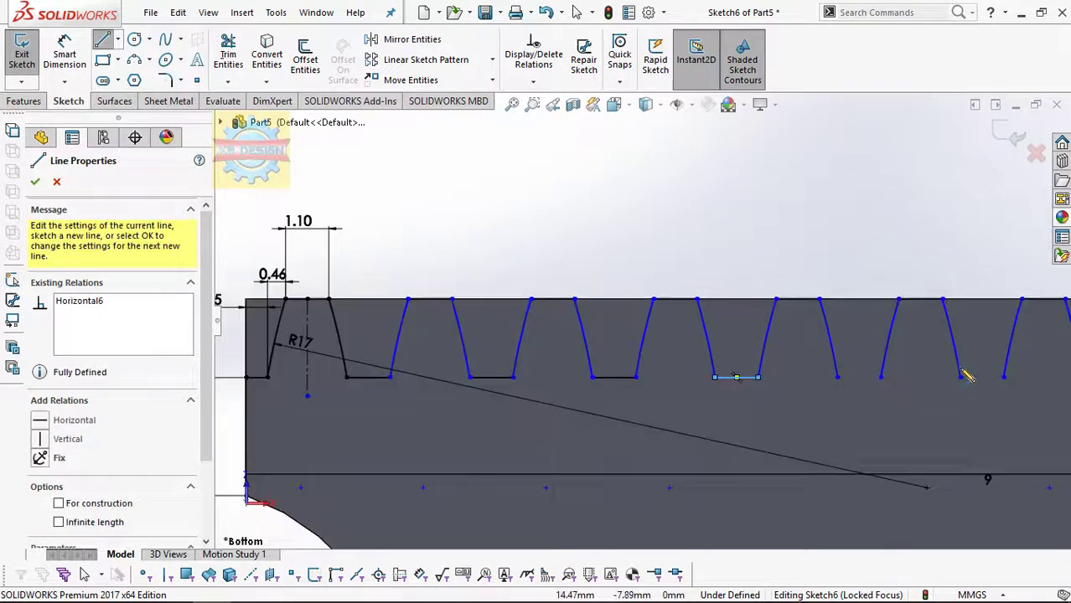
{"action": "mouse_move", "coordinate": [837, 376]}
{"action": "left_mouse_down"}
{"action": "mouse_move", "coordinate": [943, 367]}
{"action": "mouse_move", "coordinate": [963, 351]}
{"action": "left_mouse_up"}
{"action": "scroll", "coordinate": [930, 385], "scroll_direction": "up", "scroll_amount": 1}
{"action": "scroll", "coordinate": [921, 364], "scroll_direction": "down", "scroll_amount": 1}
{"action": "scroll", "coordinate": [922, 362], "scroll_direction": "down", "scroll_amount": 1}
{"action": "scroll", "coordinate": [964, 360], "scroll_direction": "up", "scroll_amount": 3}
{"action": "scroll", "coordinate": [922, 356], "scroll_direction": "down", "scroll_amount": 4}
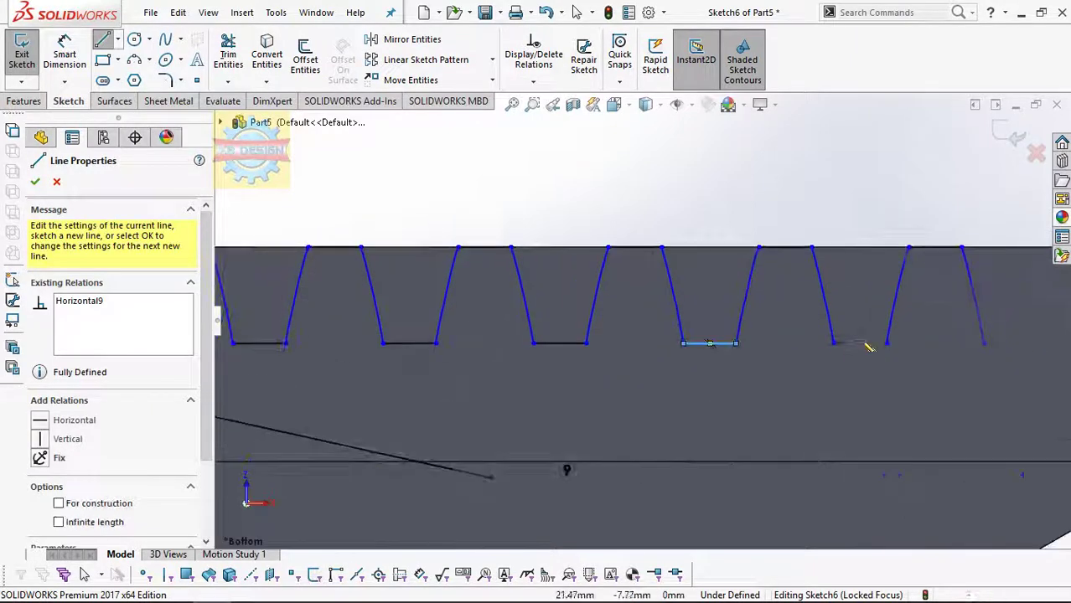
{"action": "left_click_drag", "start_coordinate": [833, 342], "coordinate": [886, 344]}
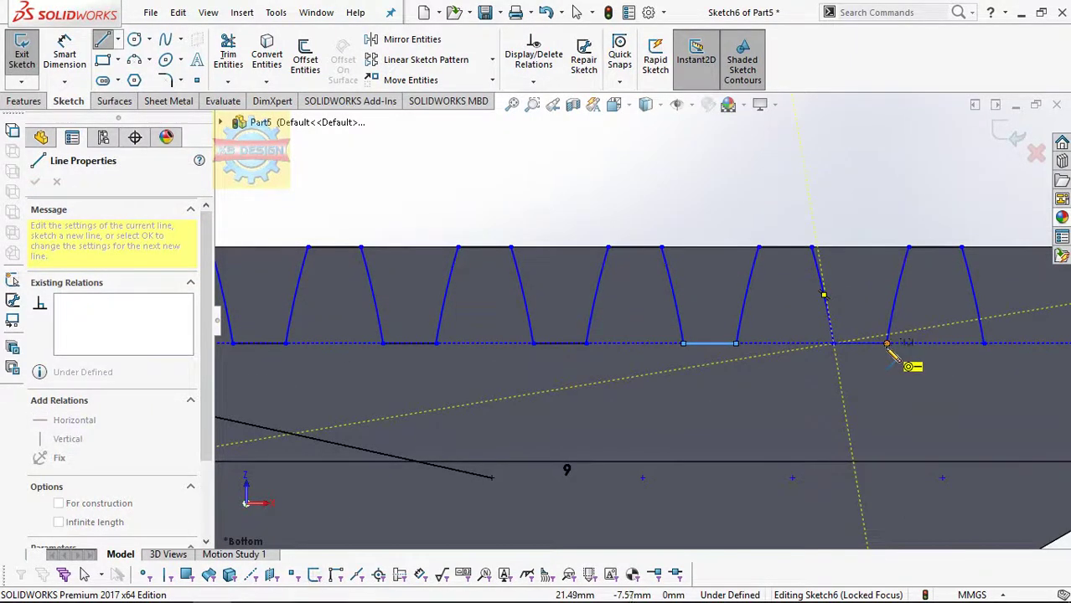
{"action": "left_click", "coordinate": [887, 344]}
{"action": "scroll", "coordinate": [890, 351], "scroll_direction": "up", "scroll_amount": 2}
Stop drawing lines and start Trim Entities.
{"action": "key", "text": "Escape"}
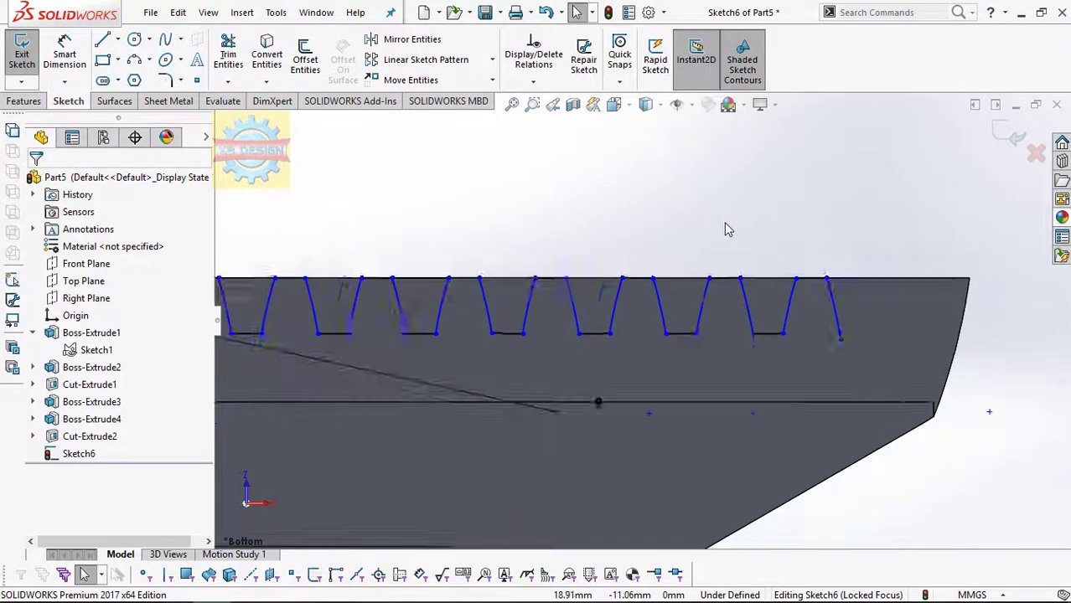
{"action": "scroll", "coordinate": [726, 235], "scroll_direction": "up", "scroll_amount": 3}
{"action": "scroll", "coordinate": [728, 270], "scroll_direction": "down", "scroll_amount": 2}
{"action": "scroll", "coordinate": [726, 270], "scroll_direction": "up", "scroll_amount": 1}
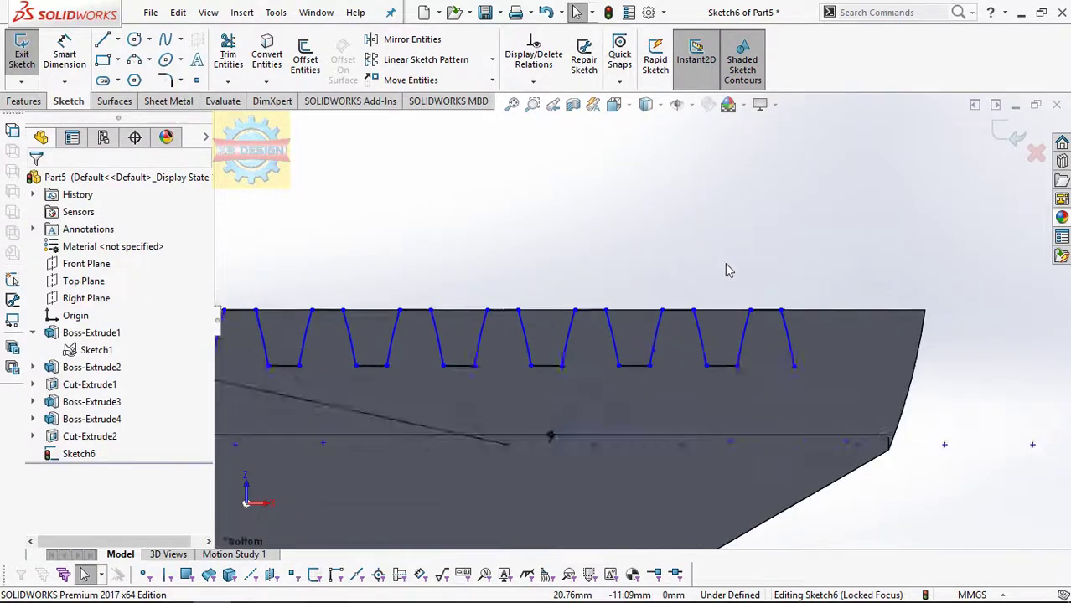
{"action": "scroll", "coordinate": [710, 333], "scroll_direction": "up", "scroll_amount": 1}
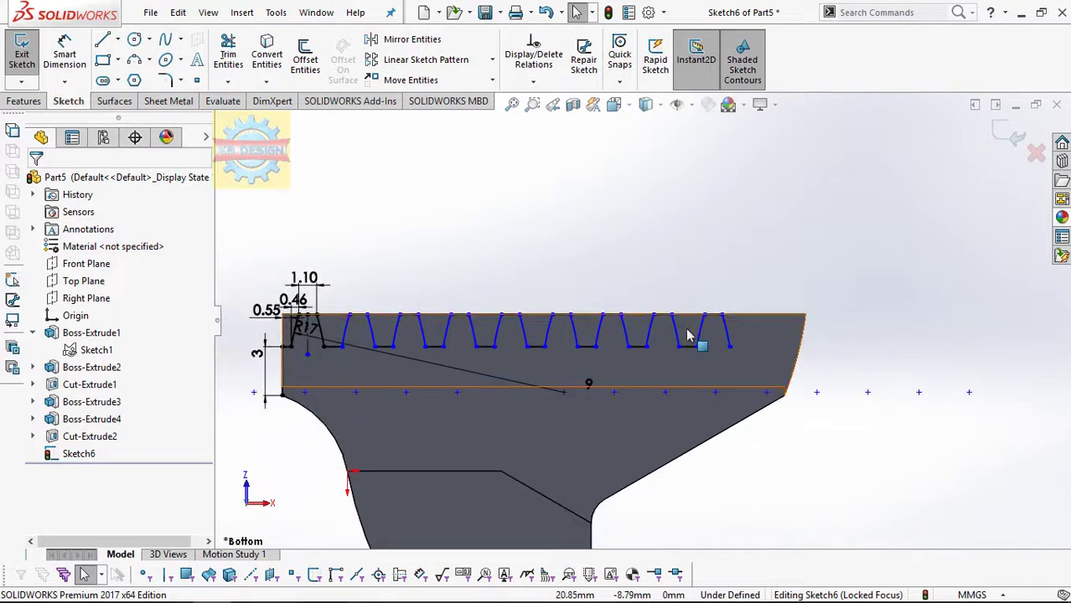
{"action": "scroll", "coordinate": [729, 342], "scroll_direction": "down", "scroll_amount": 1}
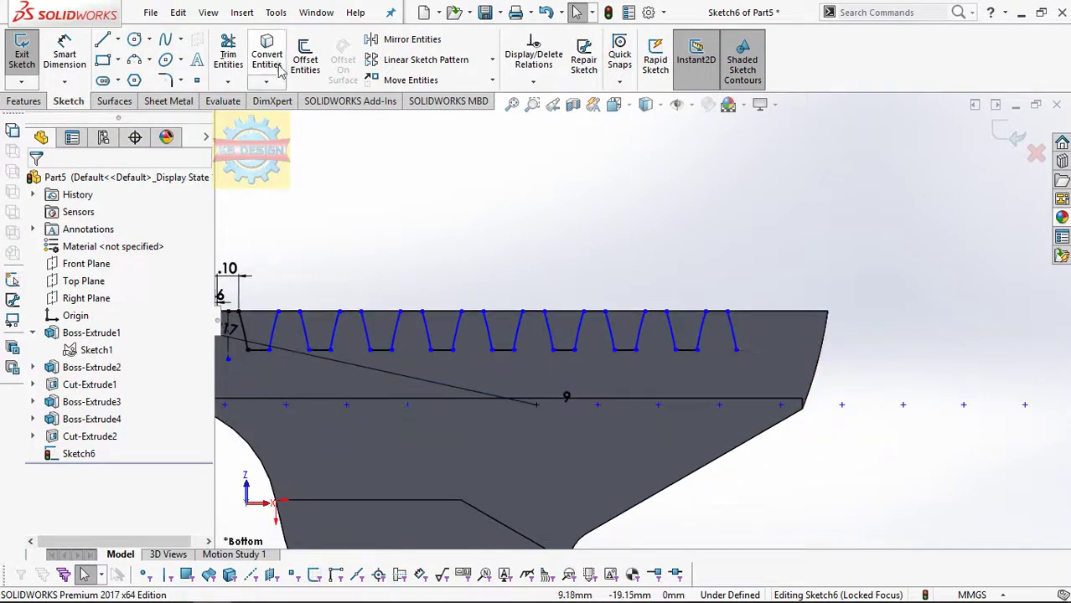
{"action": "key", "text": "t"}
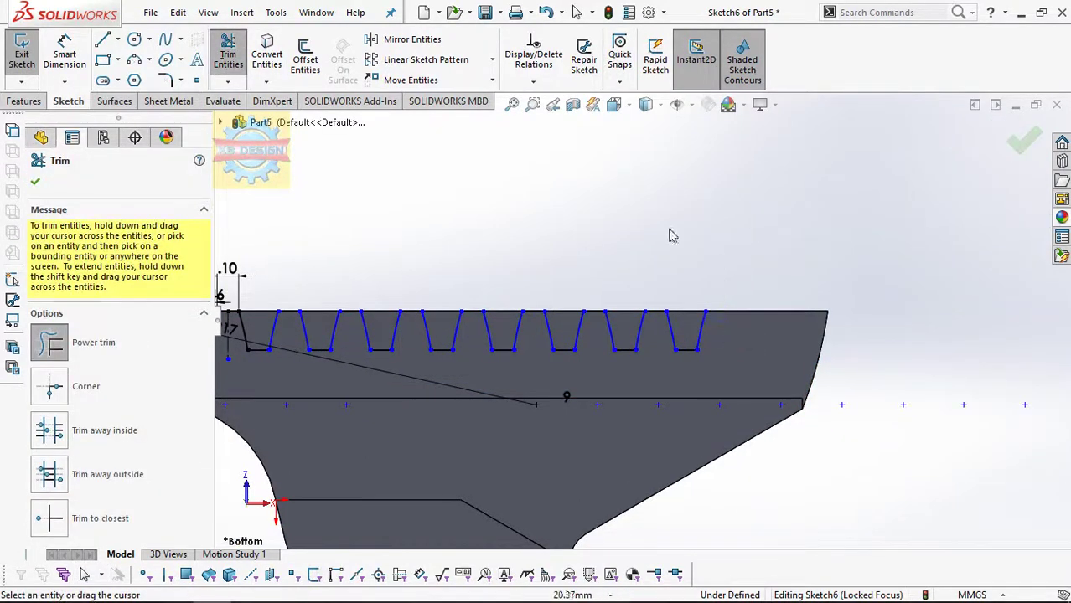
{"action": "scroll", "coordinate": [683, 233], "scroll_direction": "up", "scroll_amount": 2}
{"action": "scroll", "coordinate": [346, 209], "scroll_direction": "down", "scroll_amount": 1}
Draw a vertical line, a horizontal top line and a closing line around the teeth.
{"action": "left_click", "coordinate": [104, 40]}
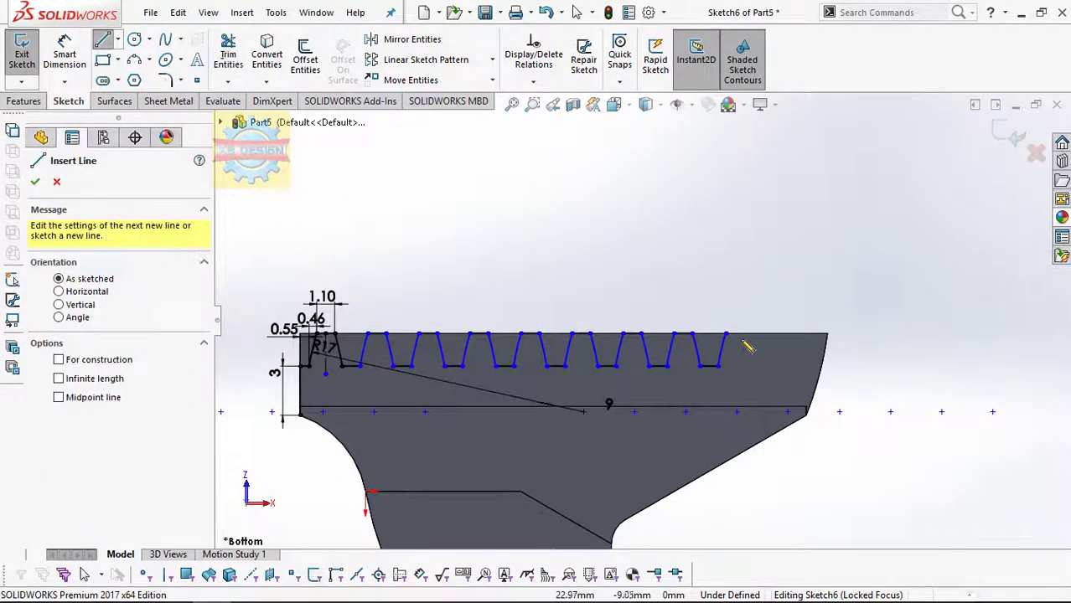
{"action": "left_click", "coordinate": [725, 333]}
{"action": "left_click", "coordinate": [726, 286]}
{"action": "left_click", "coordinate": [261, 285]}
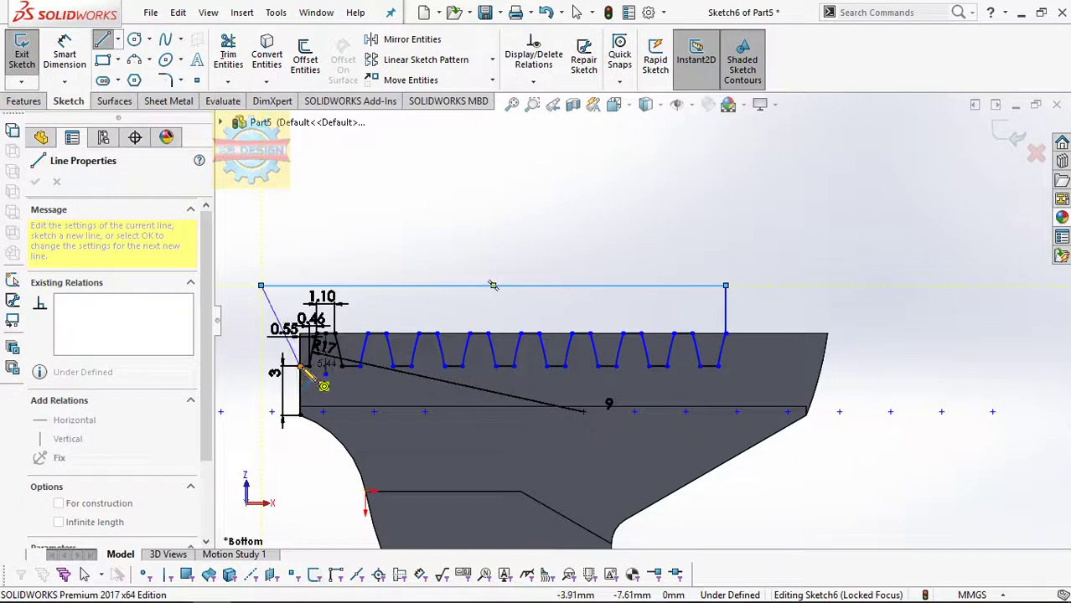
{"action": "left_click", "coordinate": [302, 367]}
{"action": "key", "text": "Escape"}
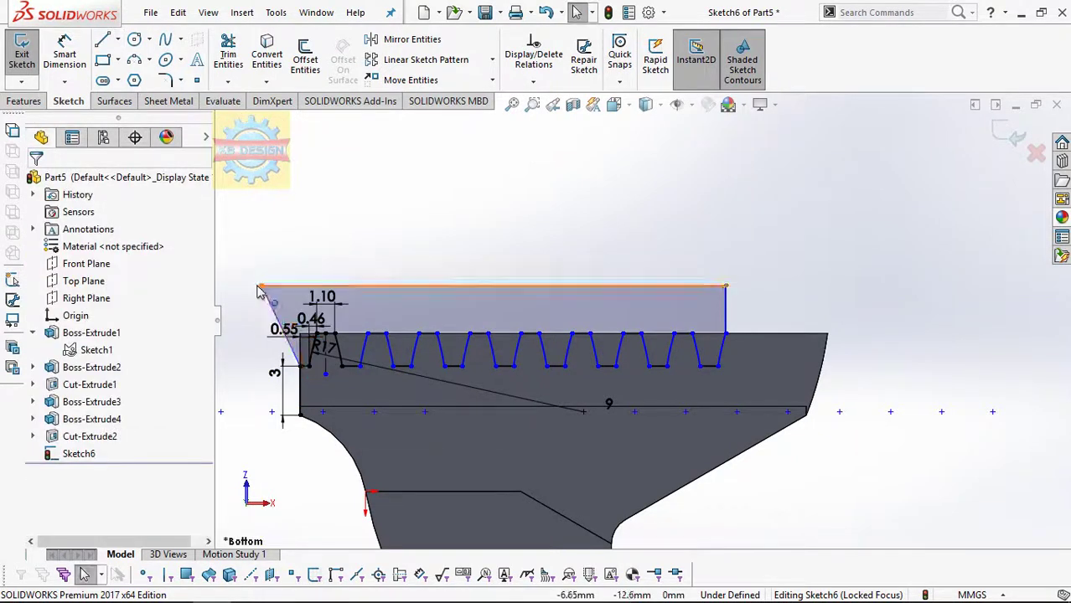
Make the slanted closing line Vertical and exit the tooth sketch.
{"action": "left_click", "coordinate": [270, 307]}
{"action": "left_click", "coordinate": [50, 365]}
{"action": "key", "text": "Escape"}
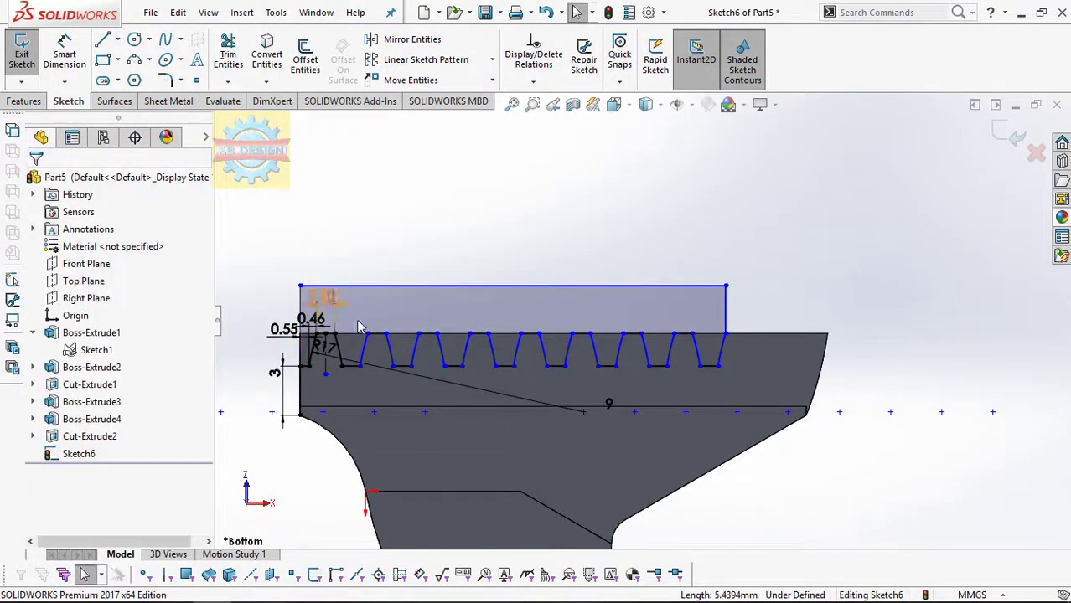
{"action": "mouse_move", "coordinate": [374, 323]}
{"action": "middle_mouse_down"}
{"action": "mouse_move", "coordinate": [836, 459]}
{"action": "mouse_move", "coordinate": [334, 291]}
{"action": "middle_mouse_up"}
{"action": "key", "text": "ctrl+b"}
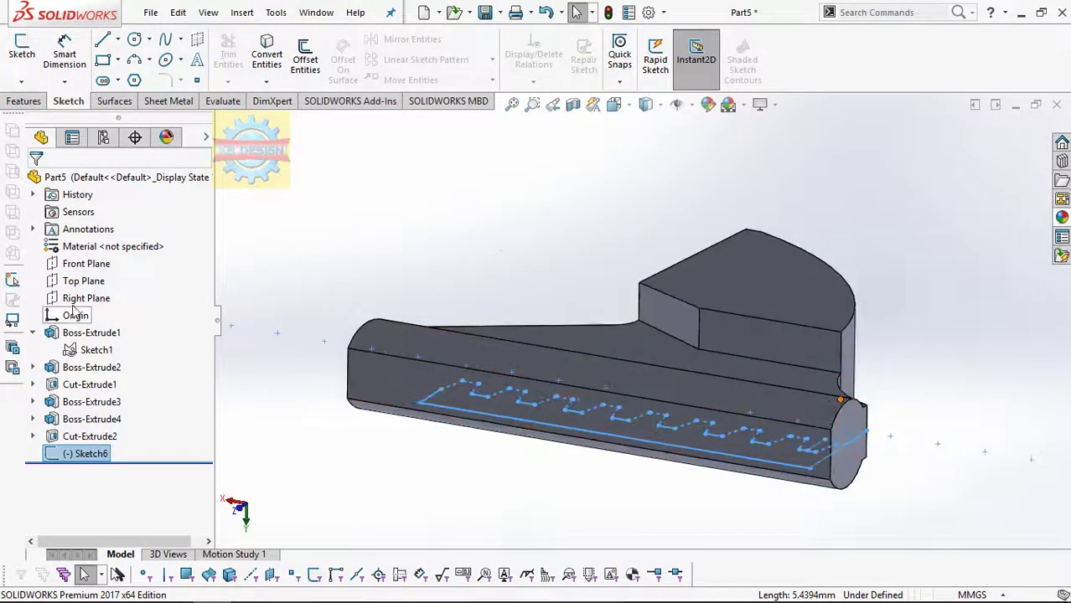
Start a sketch on the Front Plane and draw a diagonal line across the jaw.
{"action": "left_click", "coordinate": [87, 263]}
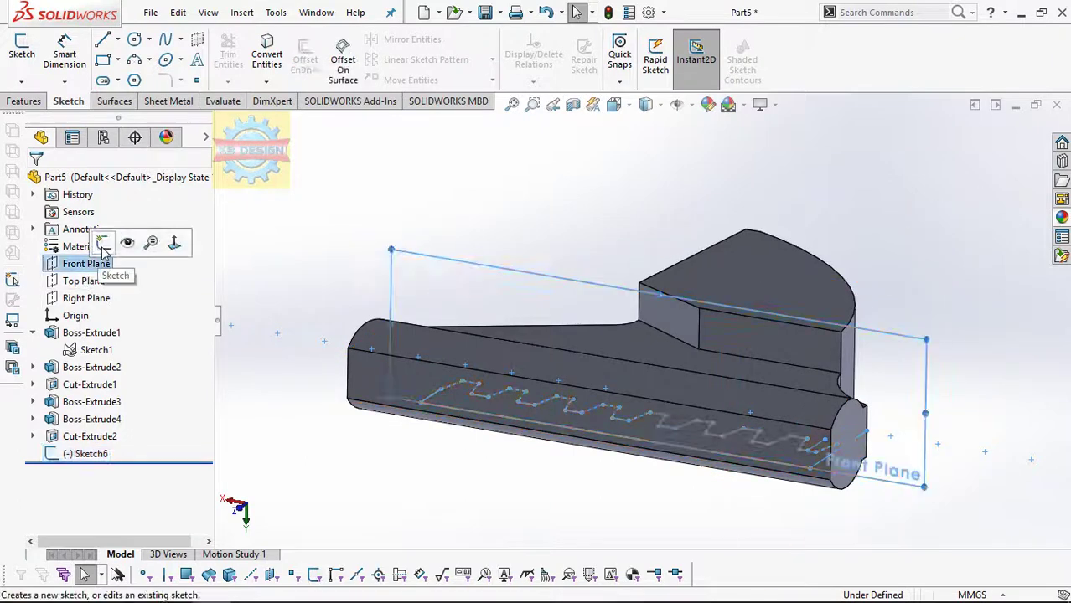
{"action": "left_click", "coordinate": [101, 241]}
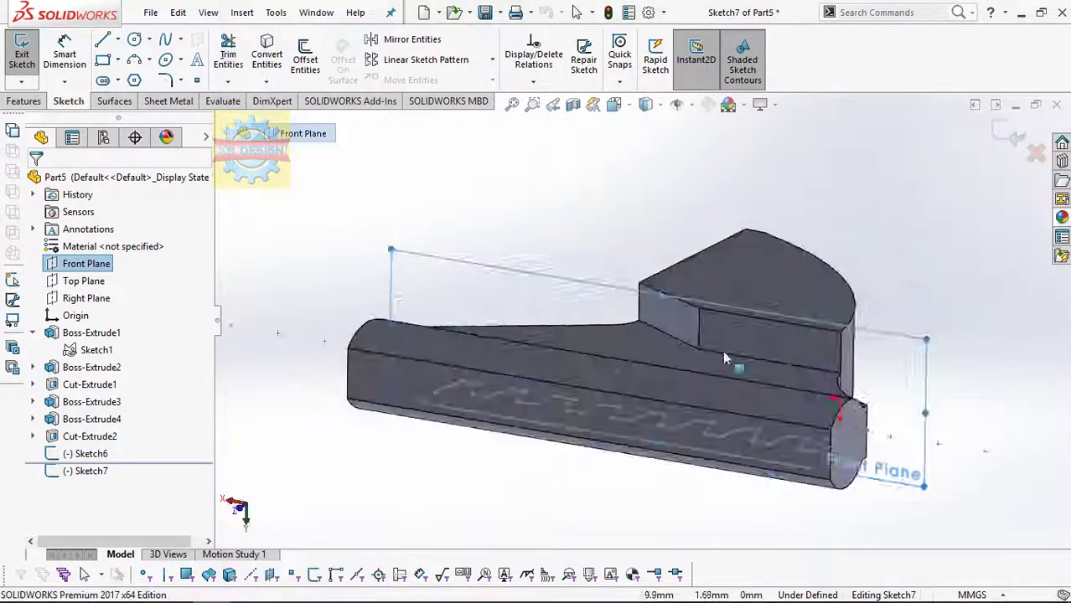
{"action": "left_click", "coordinate": [102, 39]}
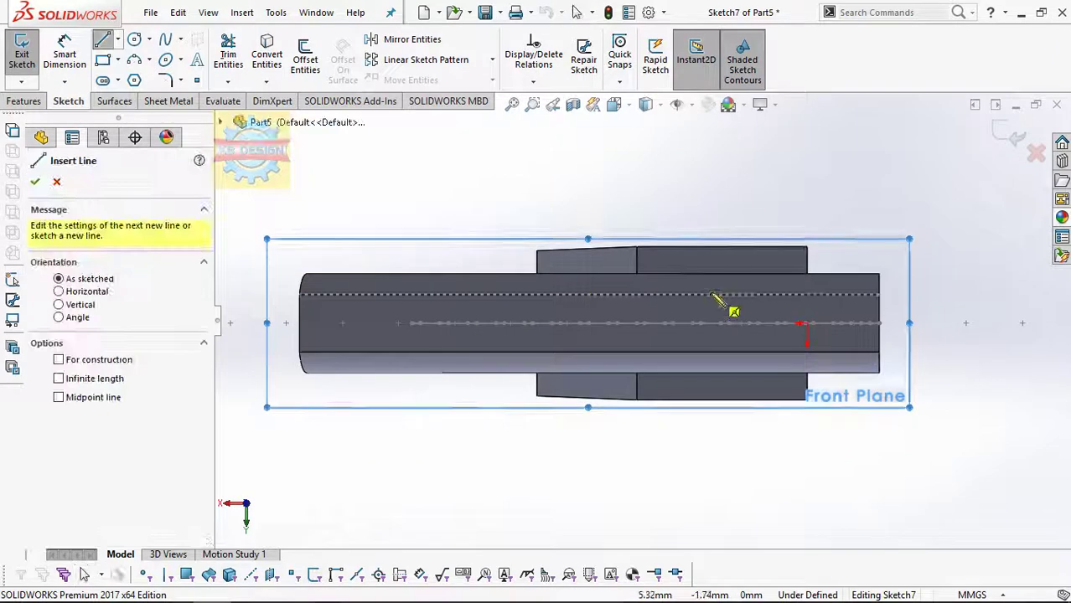
{"action": "left_click_drag", "start_coordinate": [675, 351], "coordinate": [712, 295]}
{"action": "key", "text": "Escape"}
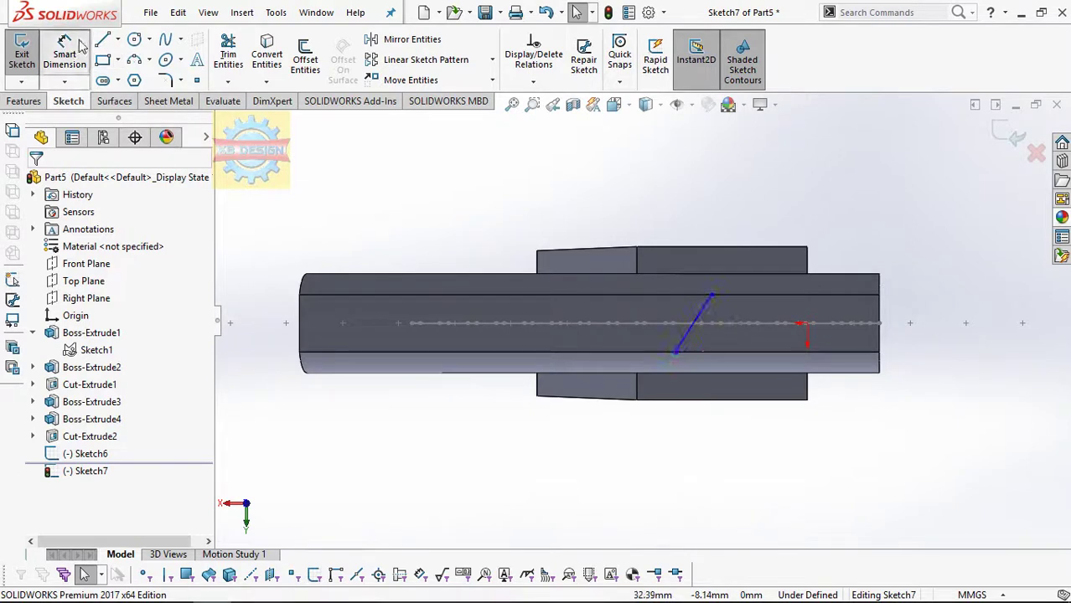
Dimension the line at 95° to the jaw's upper edge and exit the sketch.
{"action": "left_click", "coordinate": [73, 48]}
{"action": "left_click", "coordinate": [700, 311]}
{"action": "left_click", "coordinate": [729, 295]}
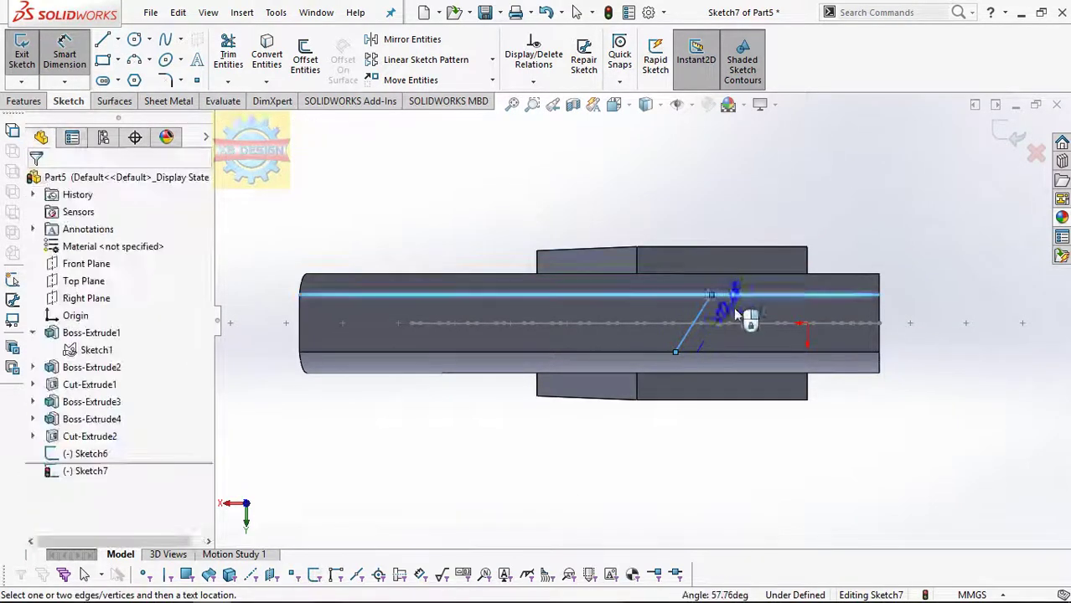
{"action": "left_click", "coordinate": [734, 313]}
{"action": "type", "text": "95"}
{"action": "key", "text": "Return"}
{"action": "left_click", "coordinate": [22, 50]}
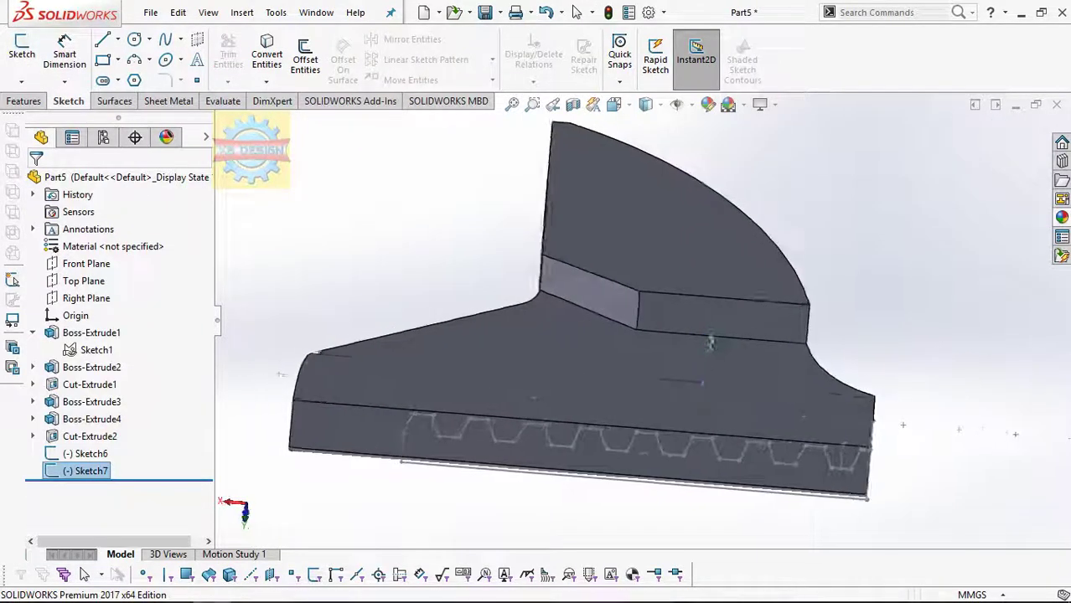
Try a Through All - Both cut of Sketch6 along the Sketch7 line, then cancel it after errors.
{"action": "left_click", "coordinate": [84, 453]}
{"action": "left_click", "coordinate": [24, 101]}
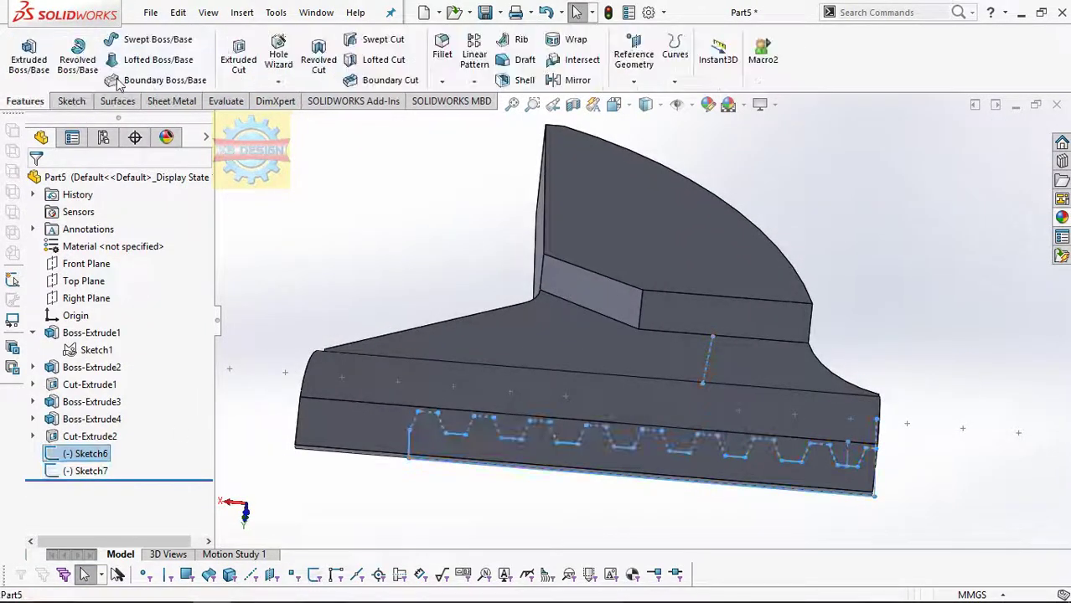
{"action": "left_click", "coordinate": [239, 51]}
{"action": "left_click", "coordinate": [126, 276]}
{"action": "left_click", "coordinate": [97, 312]}
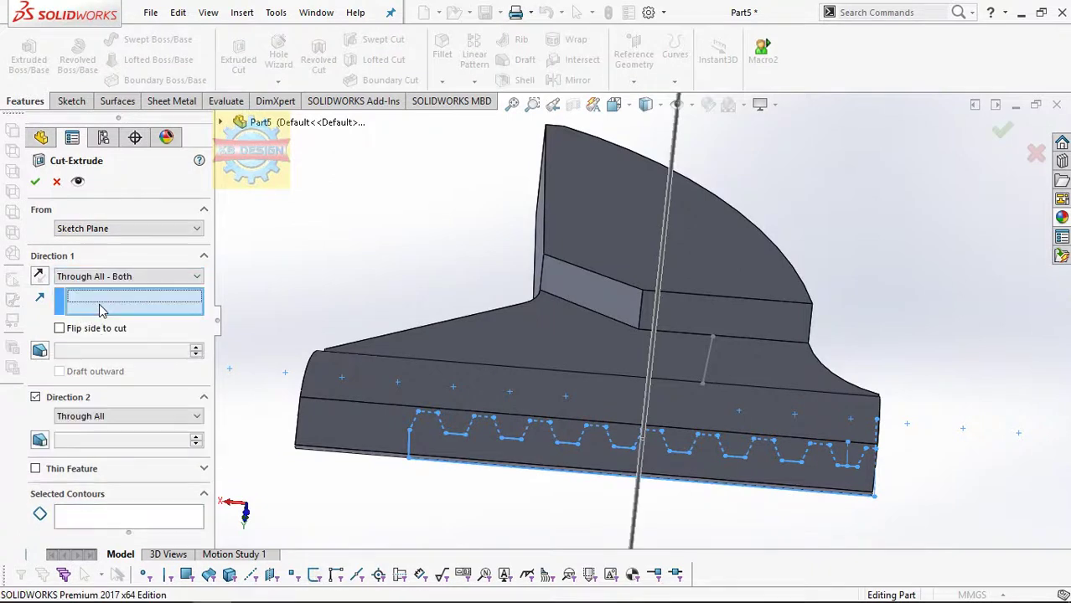
{"action": "left_click", "coordinate": [708, 364]}
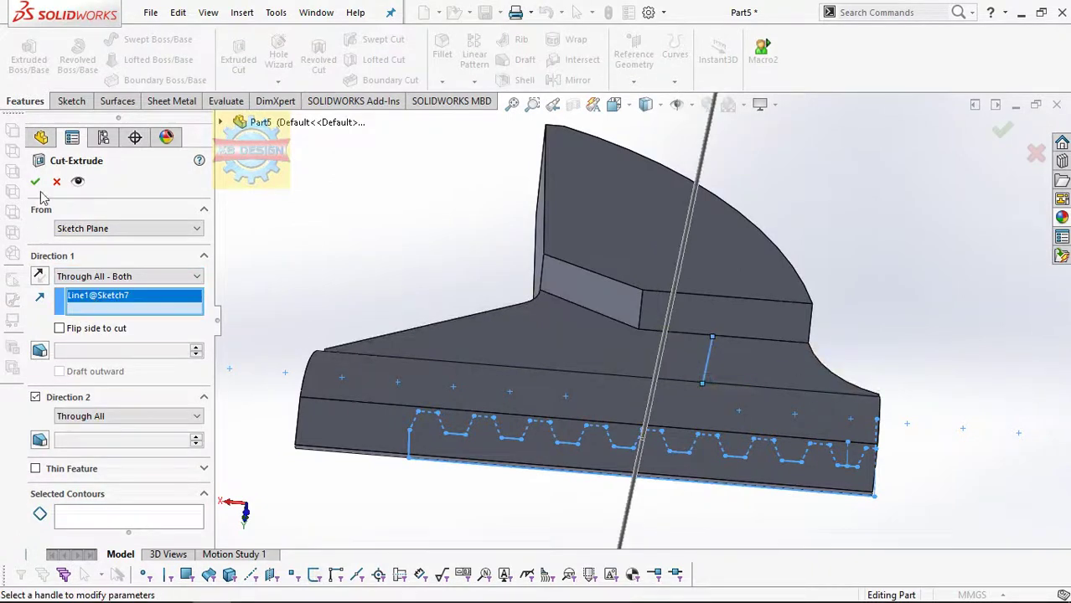
{"action": "left_click", "coordinate": [38, 183]}
{"action": "left_click", "coordinate": [578, 346]}
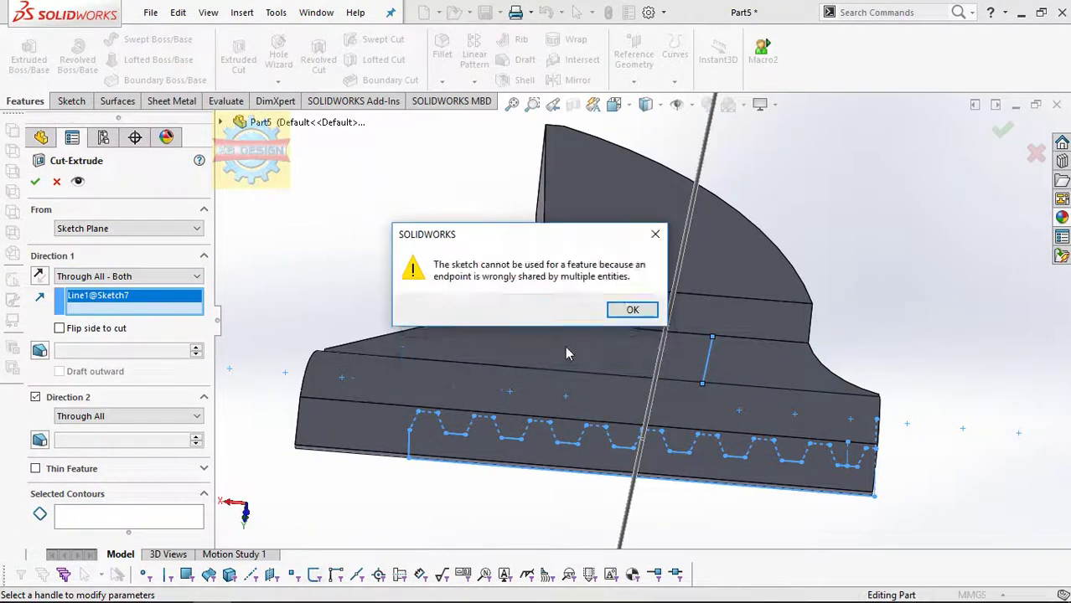
{"action": "left_click", "coordinate": [631, 311]}
{"action": "key", "text": "Escape"}
{"action": "middle_click_drag", "start_coordinate": [713, 469], "coordinate": [764, 429]}
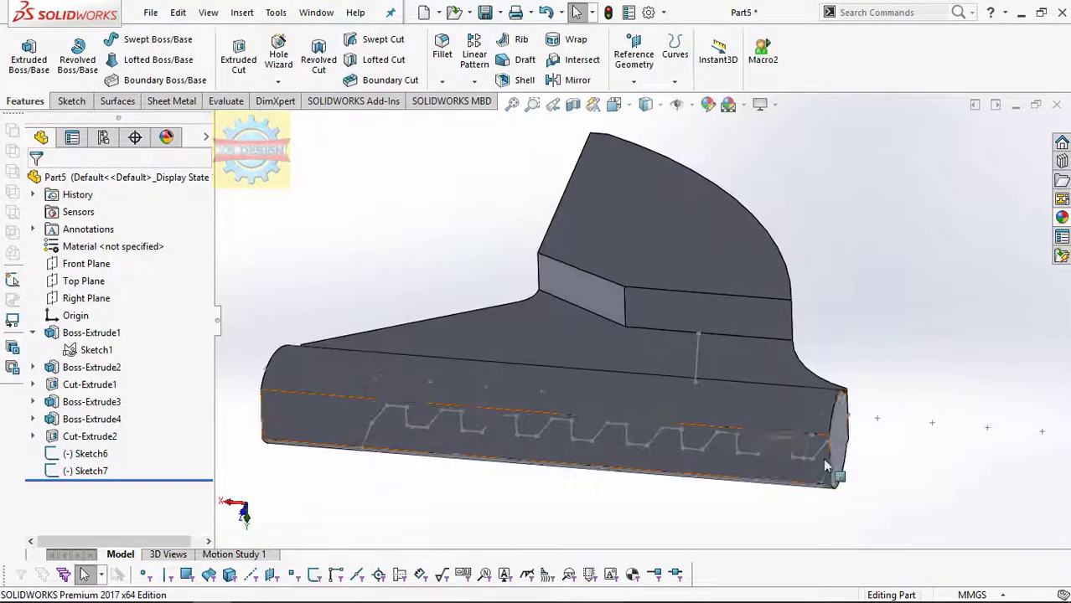
Edit Sketch6 and select the short vertical line at the jaw end.
{"action": "left_click", "coordinate": [100, 457]}
{"action": "left_click", "coordinate": [112, 408]}
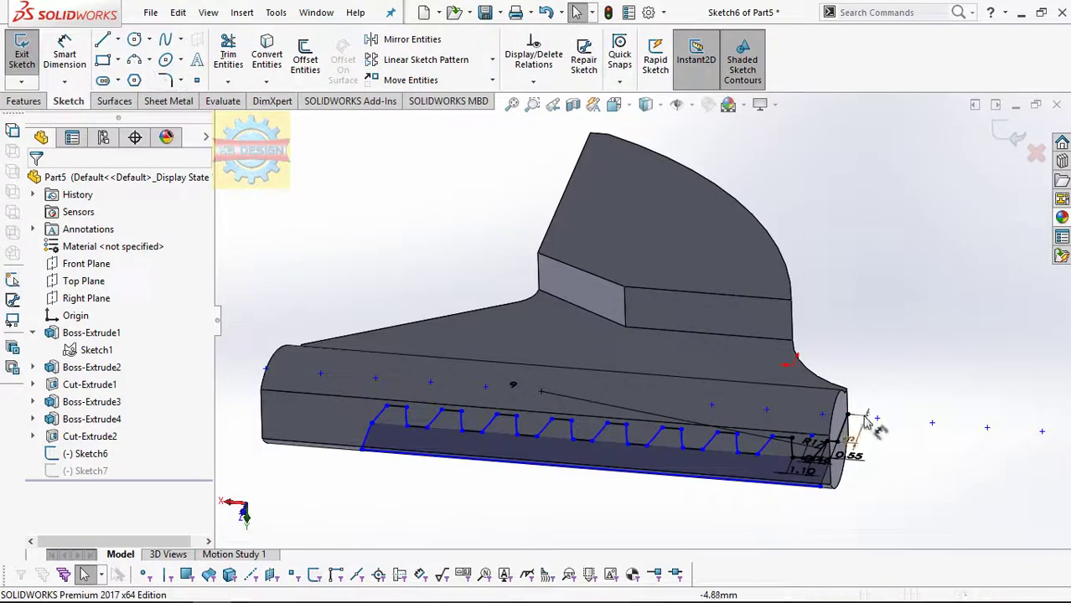
{"action": "left_click", "coordinate": [846, 431]}
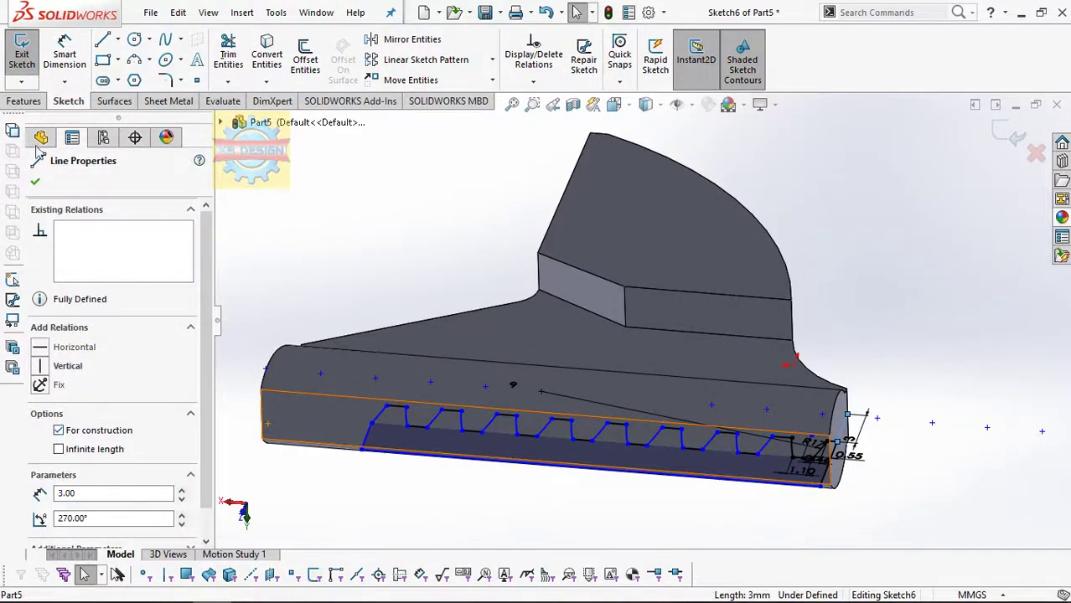
Preview a Through All - Both cut again, cancel it, and exit Sketch6.
{"action": "left_click", "coordinate": [44, 102]}
{"action": "left_click", "coordinate": [234, 61]}
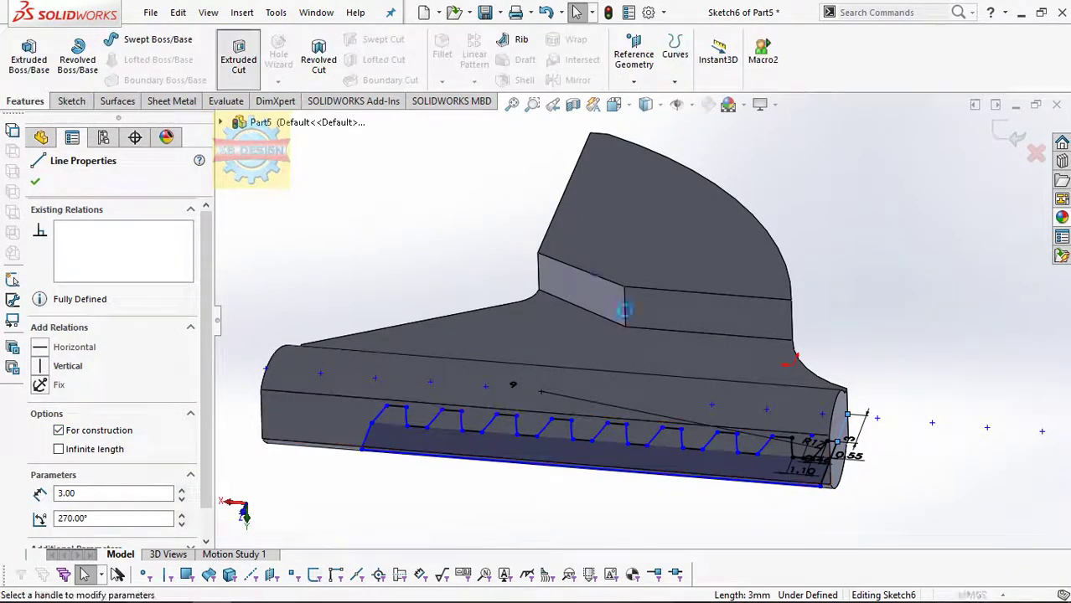
{"action": "left_click", "coordinate": [125, 276]}
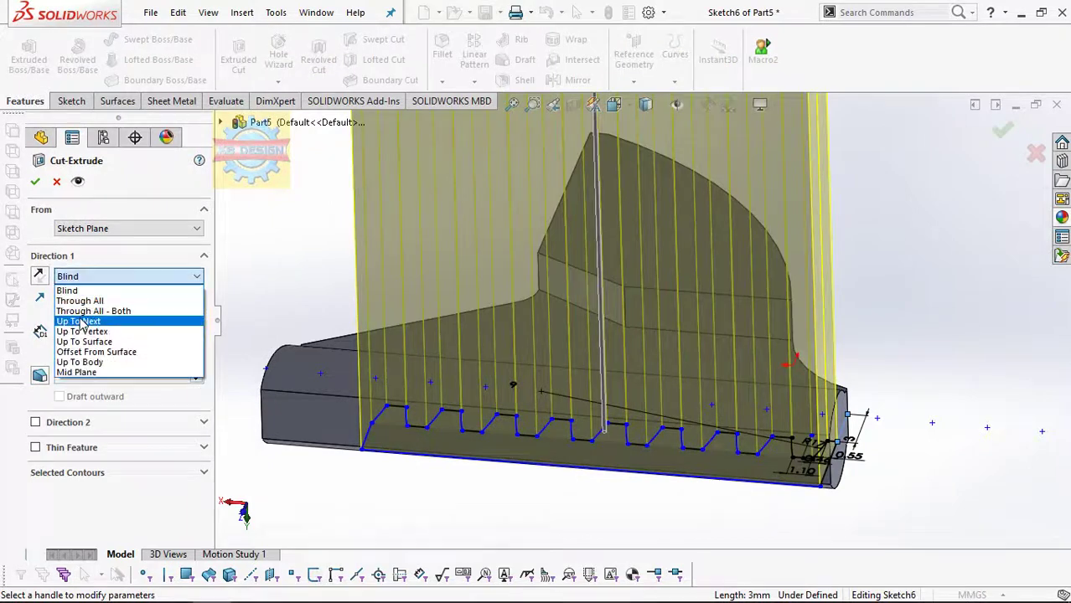
{"action": "left_click", "coordinate": [92, 307]}
{"action": "middle_click_drag", "start_coordinate": [587, 468], "coordinate": [233, 125]}
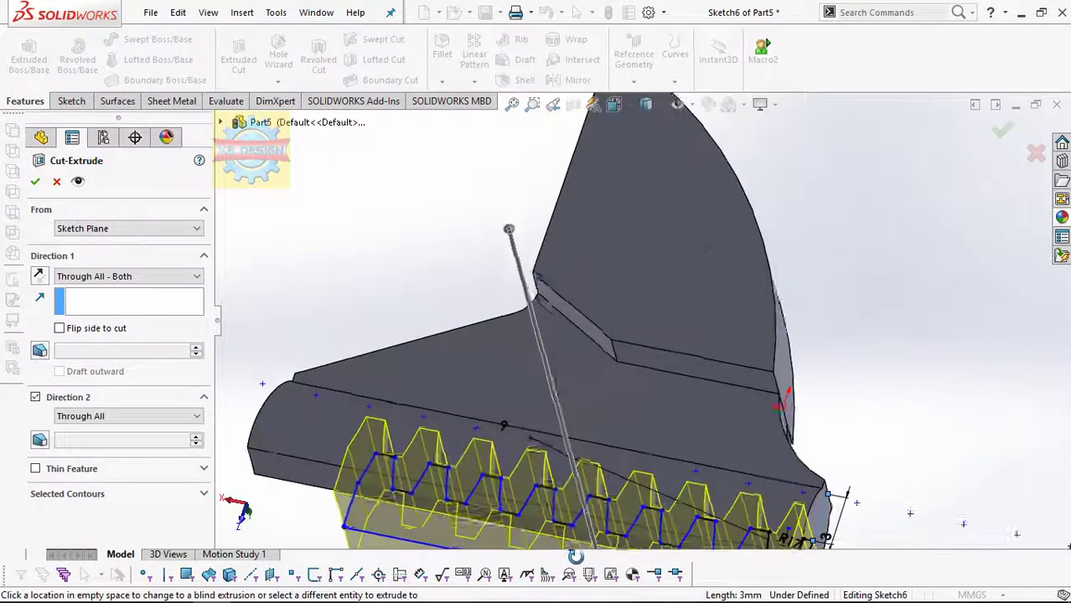
{"action": "left_click", "coordinate": [232, 124]}
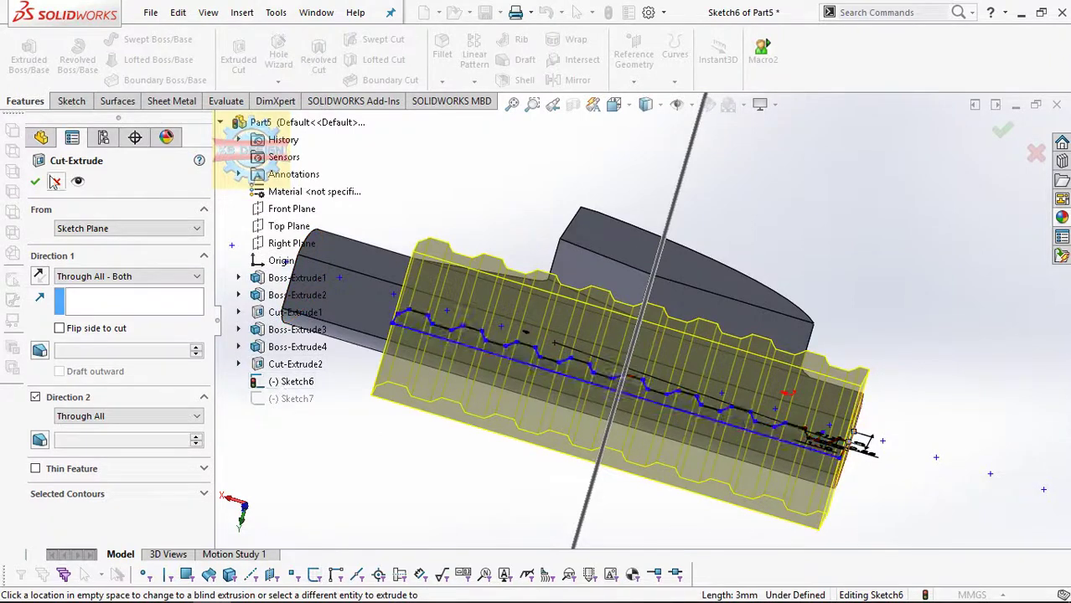
{"action": "key", "text": "Escape"}
{"action": "middle_click_drag", "start_coordinate": [280, 391], "coordinate": [251, 251]}
{"action": "left_click", "coordinate": [68, 101]}
{"action": "left_click", "coordinate": [22, 51]}
Cut Sketch6 Through All - Both along Line1@Sketch7 to form the rack teeth.
{"action": "left_click", "coordinate": [105, 453]}
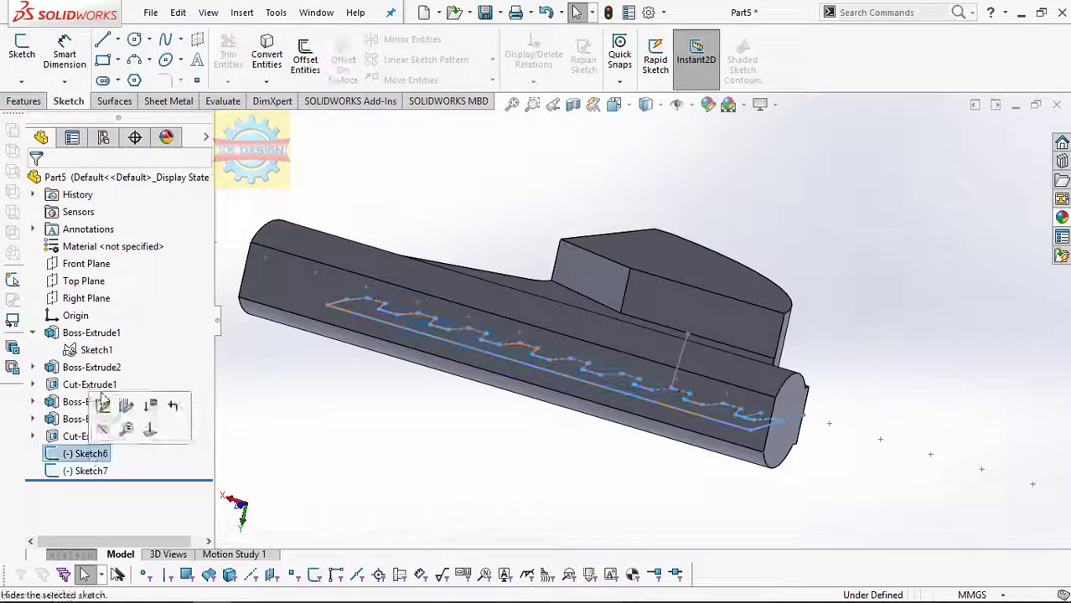
{"action": "left_click", "coordinate": [24, 101]}
{"action": "left_click", "coordinate": [238, 57]}
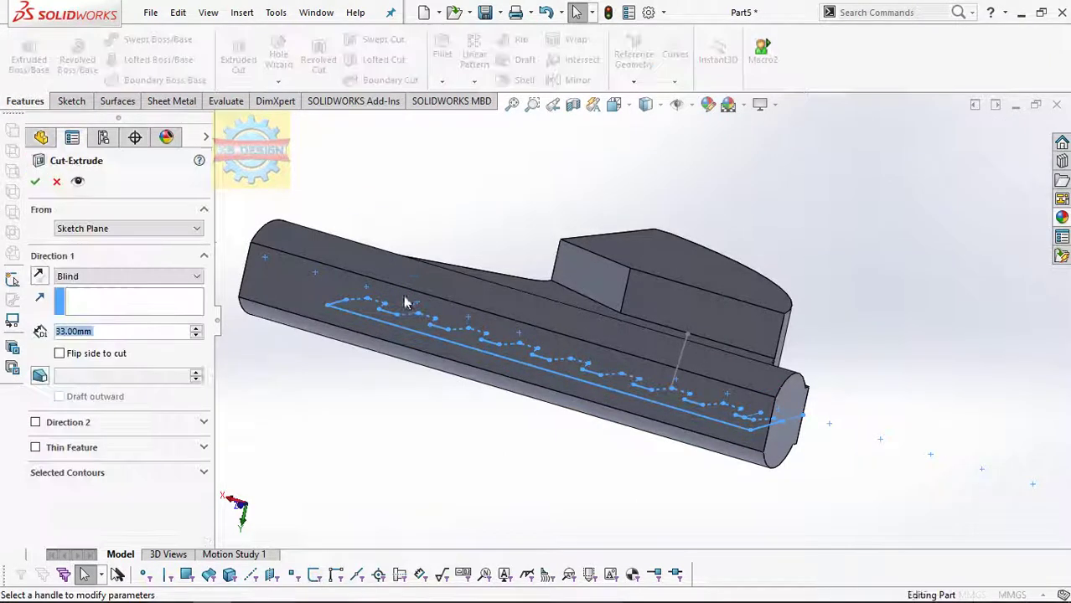
{"action": "left_click", "coordinate": [126, 275]}
{"action": "left_click", "coordinate": [103, 311]}
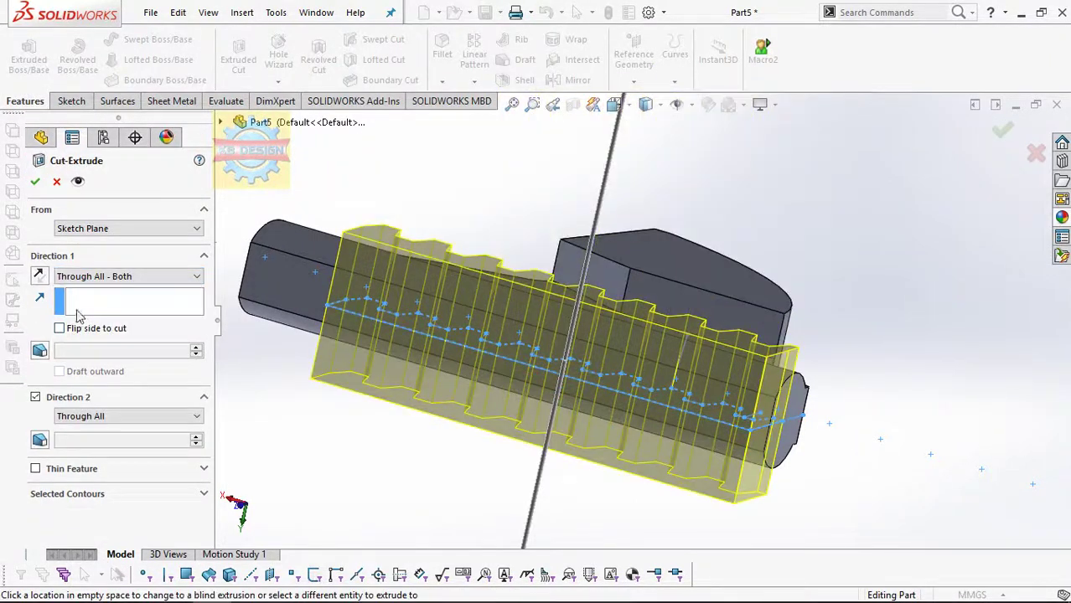
{"action": "mouse_move", "coordinate": [671, 362]}
{"action": "middle_mouse_down"}
{"action": "mouse_move", "coordinate": [652, 352]}
{"action": "mouse_move", "coordinate": [575, 369]}
{"action": "middle_mouse_up"}
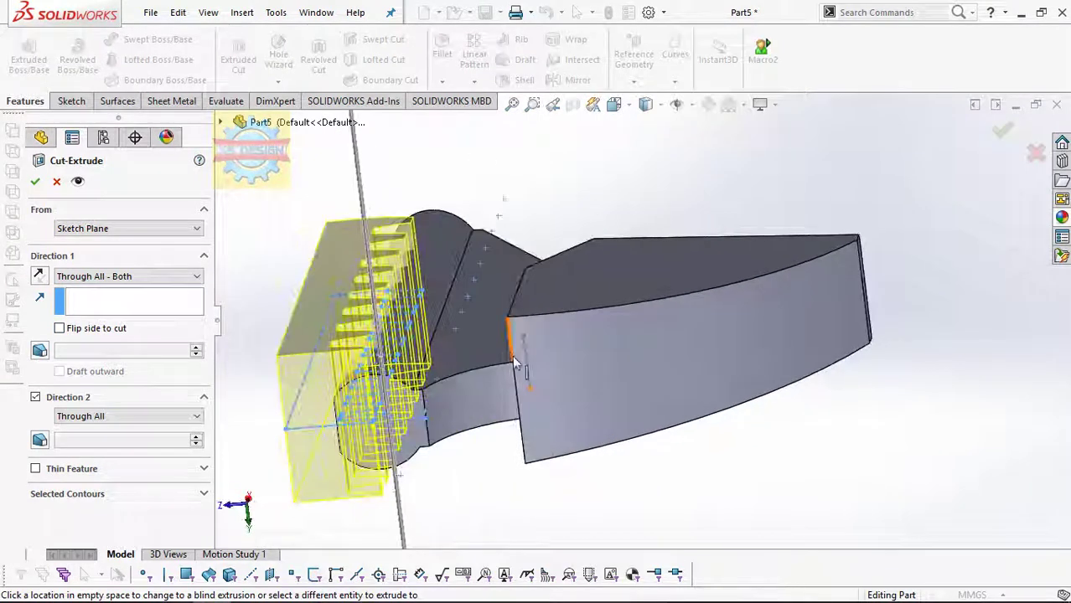
{"action": "left_click", "coordinate": [105, 312]}
{"action": "left_click", "coordinate": [523, 355]}
{"action": "mouse_move", "coordinate": [569, 364]}
{"action": "middle_mouse_down"}
{"action": "mouse_move", "coordinate": [687, 323]}
{"action": "mouse_move", "coordinate": [628, 329]}
{"action": "mouse_move", "coordinate": [765, 375]}
{"action": "mouse_move", "coordinate": [677, 379]}
{"action": "middle_mouse_up"}
{"action": "left_click", "coordinate": [35, 181]}
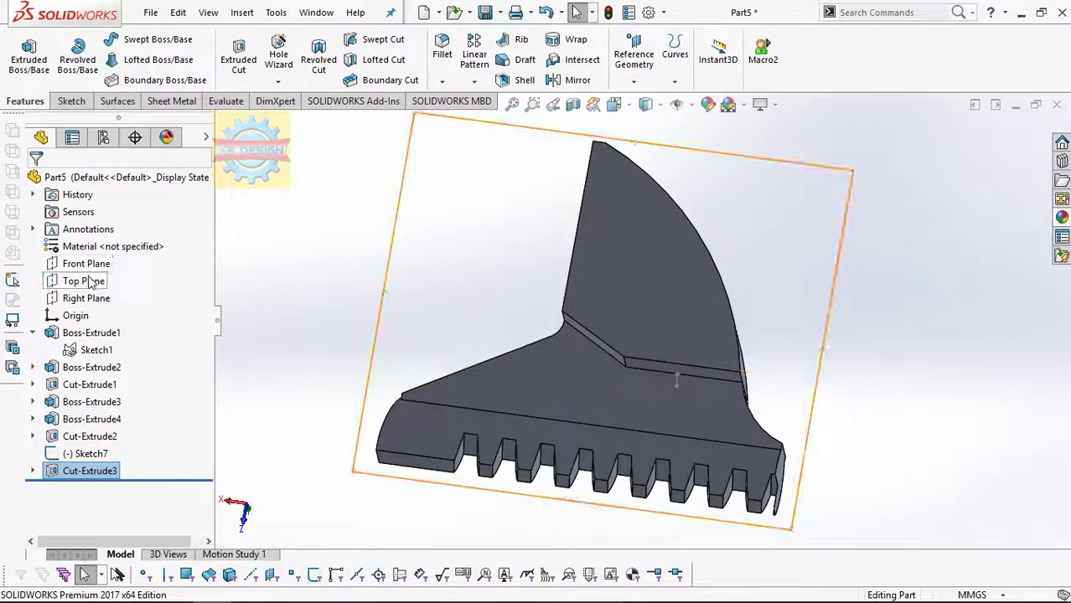
Sketch on the Top Plane, viewed from the bottom, and start a rectangle.
{"action": "left_click", "coordinate": [92, 281]}
{"action": "left_click", "coordinate": [171, 254]}
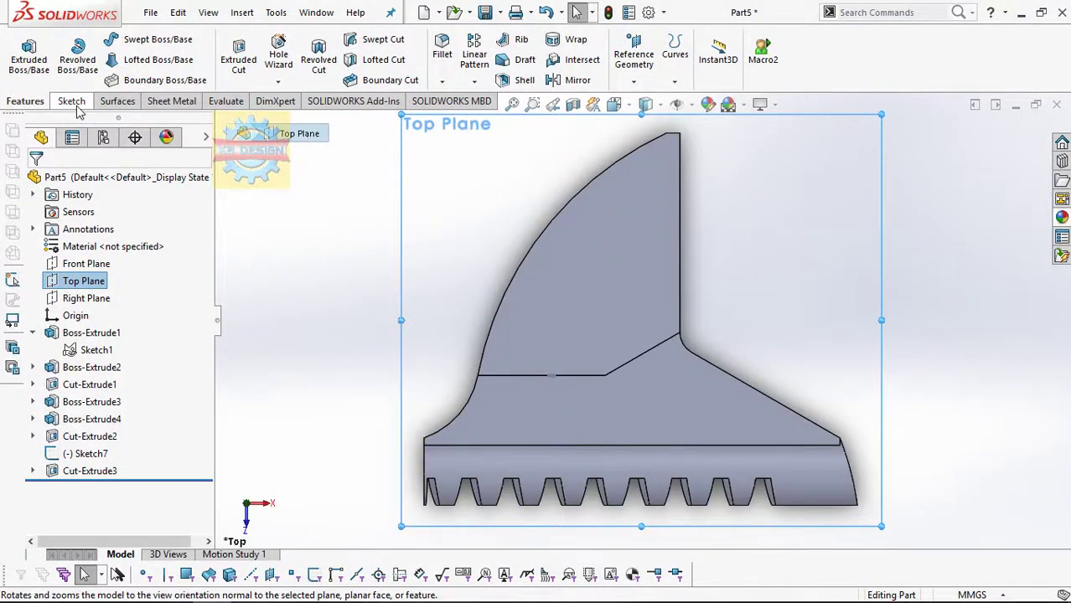
{"action": "key", "text": "ctrl+8"}
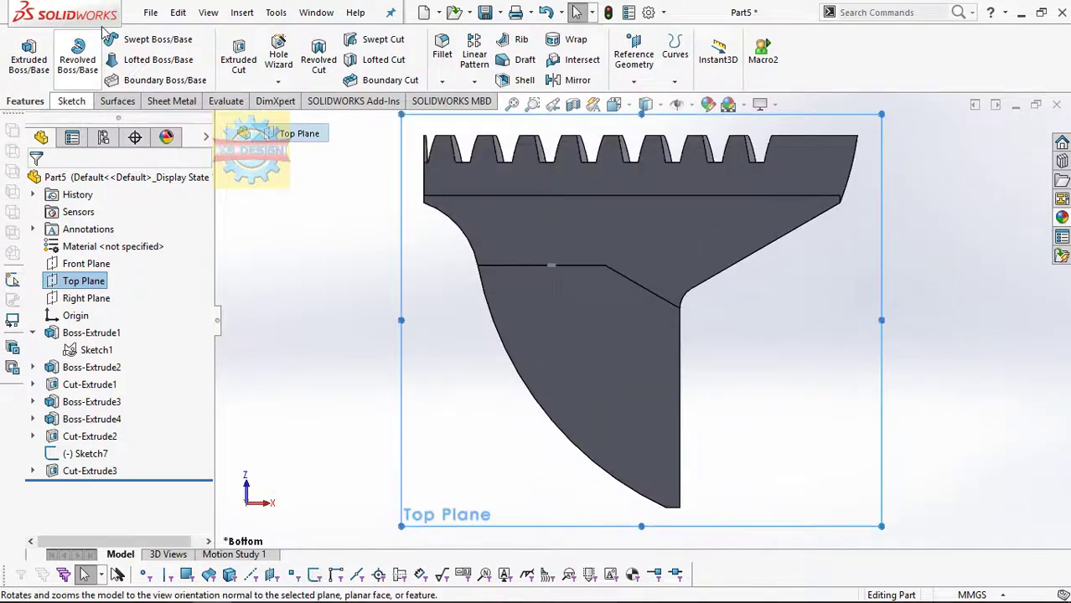
{"action": "left_click", "coordinate": [68, 100]}
{"action": "left_click", "coordinate": [23, 50]}
{"action": "left_click", "coordinate": [103, 59]}
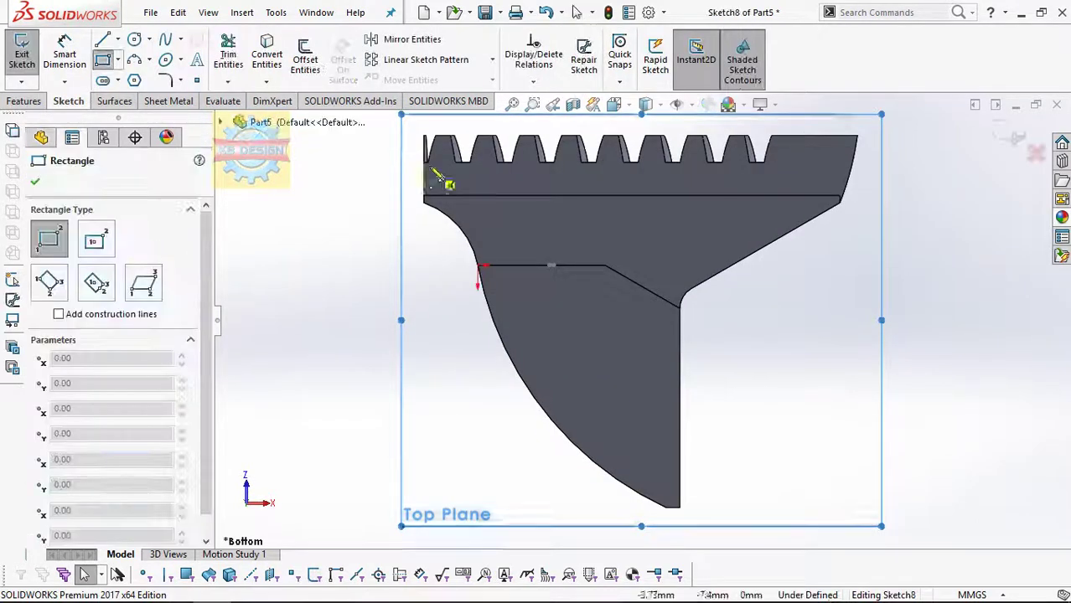
Cut the small rectangle Blind 33 mm to notch the end of the tooth row.
{"action": "left_click", "coordinate": [23, 101]}
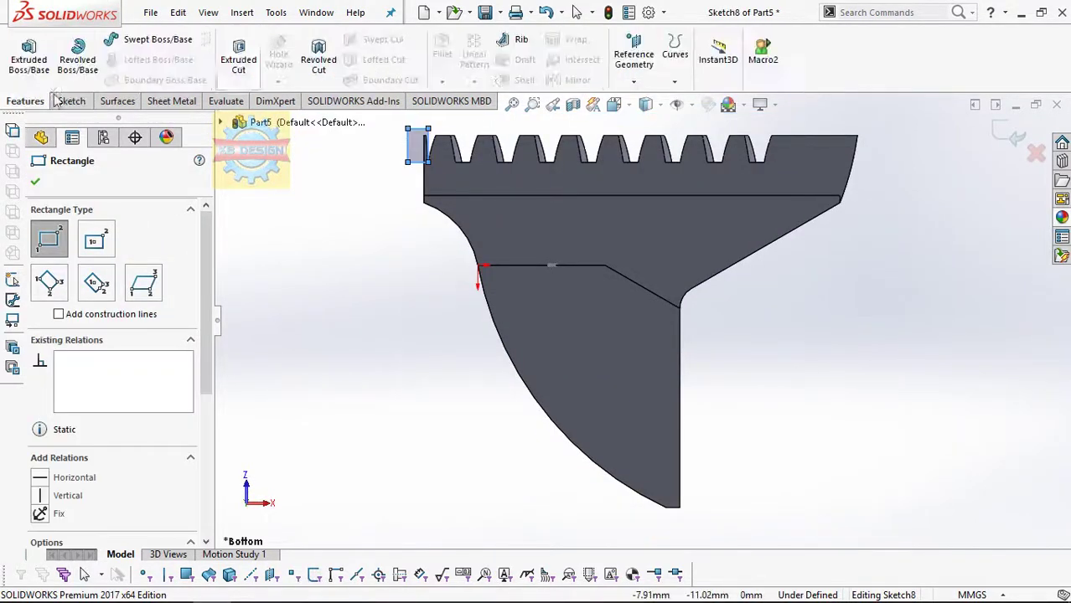
{"action": "left_click", "coordinate": [238, 54]}
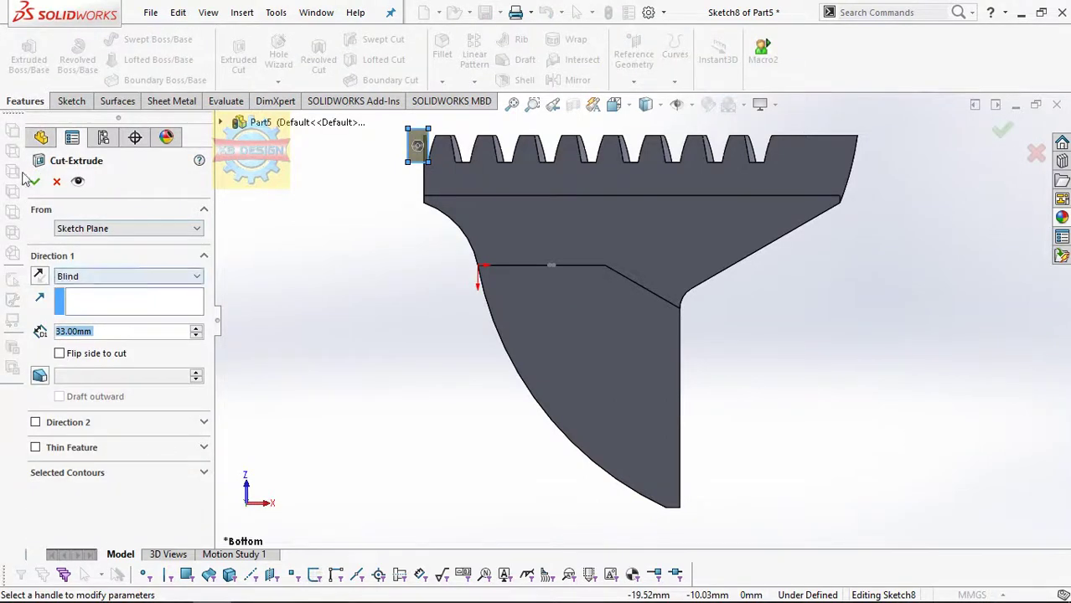
{"action": "left_click", "coordinate": [109, 276]}
{"action": "left_click", "coordinate": [57, 283]}
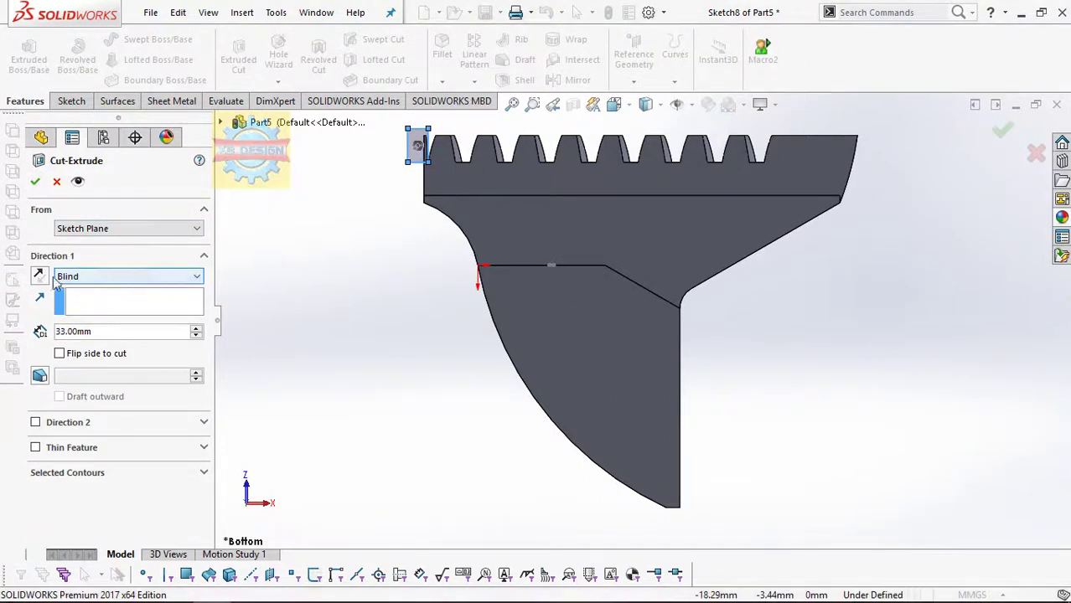
{"action": "left_click", "coordinate": [36, 182]}
{"action": "mouse_move", "coordinate": [397, 208]}
{"action": "middle_mouse_down"}
{"action": "mouse_move", "coordinate": [681, 275]}
{"action": "mouse_move", "coordinate": [503, 394]}
{"action": "middle_mouse_up"}
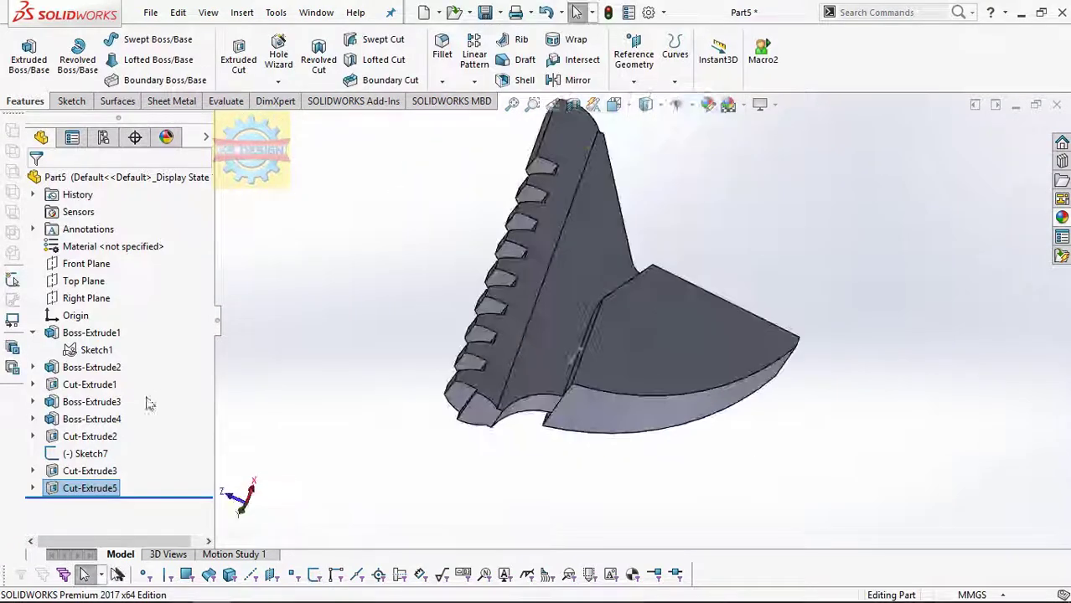
Round the step edges where the toothed bar meets the fan-shaped jaw with 0.5 mm fillets.
{"action": "left_click", "coordinate": [91, 453]}
{"action": "left_click", "coordinate": [310, 431]}
{"action": "mouse_move", "coordinate": [310, 431]}
{"action": "middle_mouse_down"}
{"action": "mouse_move", "coordinate": [403, 317]}
{"action": "mouse_move", "coordinate": [347, 438]}
{"action": "mouse_move", "coordinate": [406, 435]}
{"action": "middle_mouse_up"}
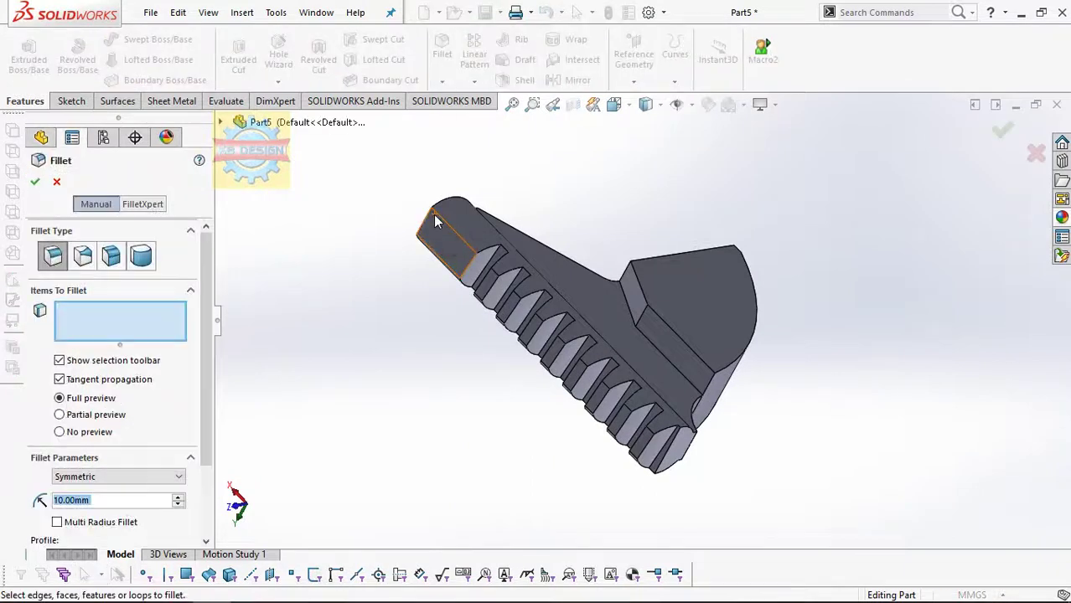
{"action": "type", "text": ".5"}
{"action": "left_click", "coordinate": [626, 283]}
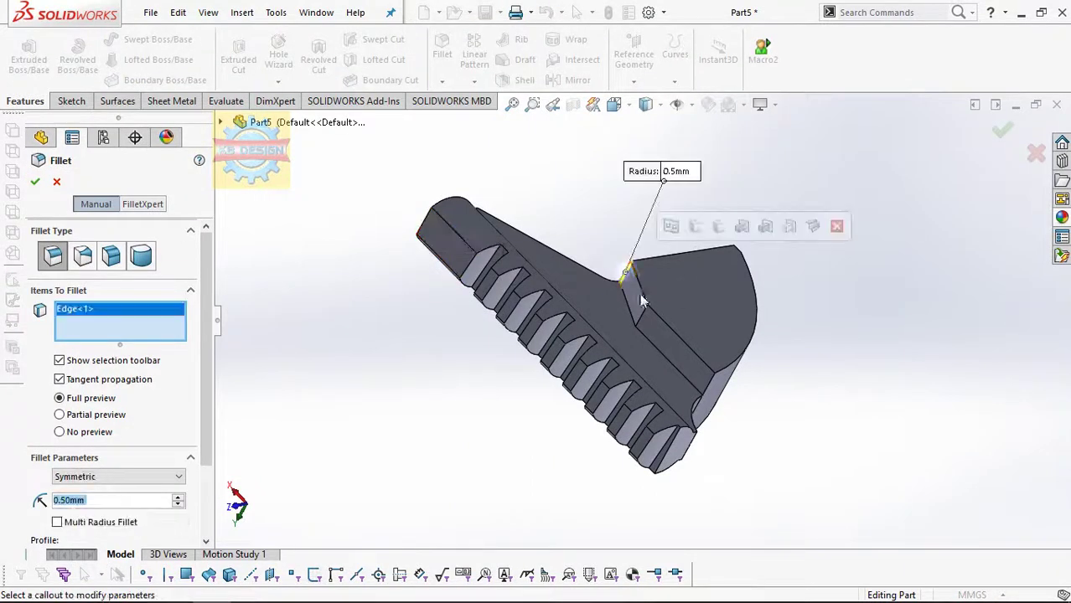
{"action": "left_click", "coordinate": [710, 384]}
{"action": "left_click", "coordinate": [710, 387]}
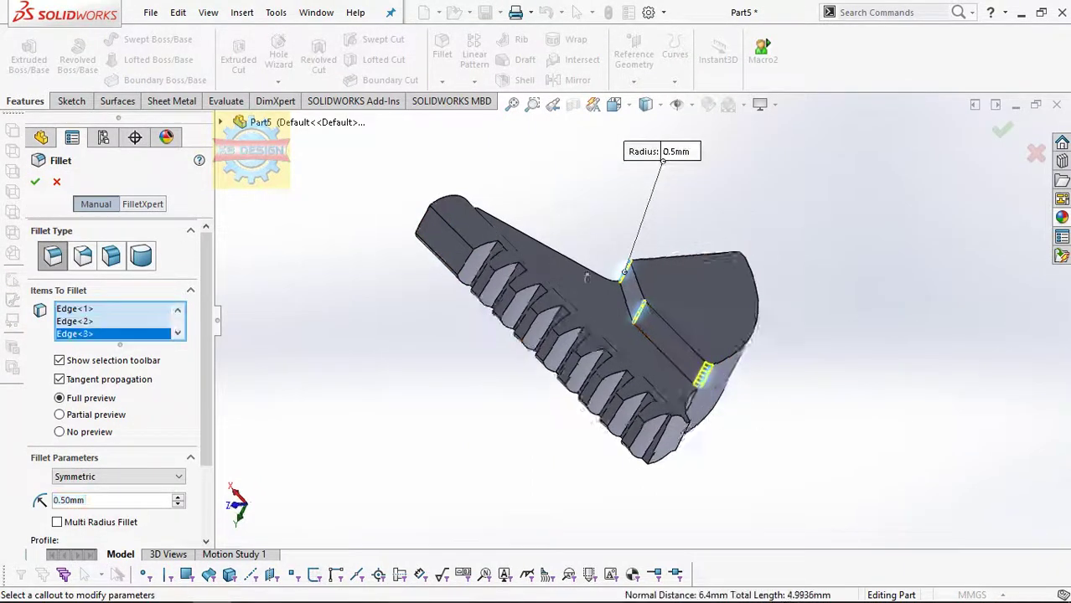
{"action": "middle_click_drag", "start_coordinate": [707, 385], "coordinate": [605, 328]}
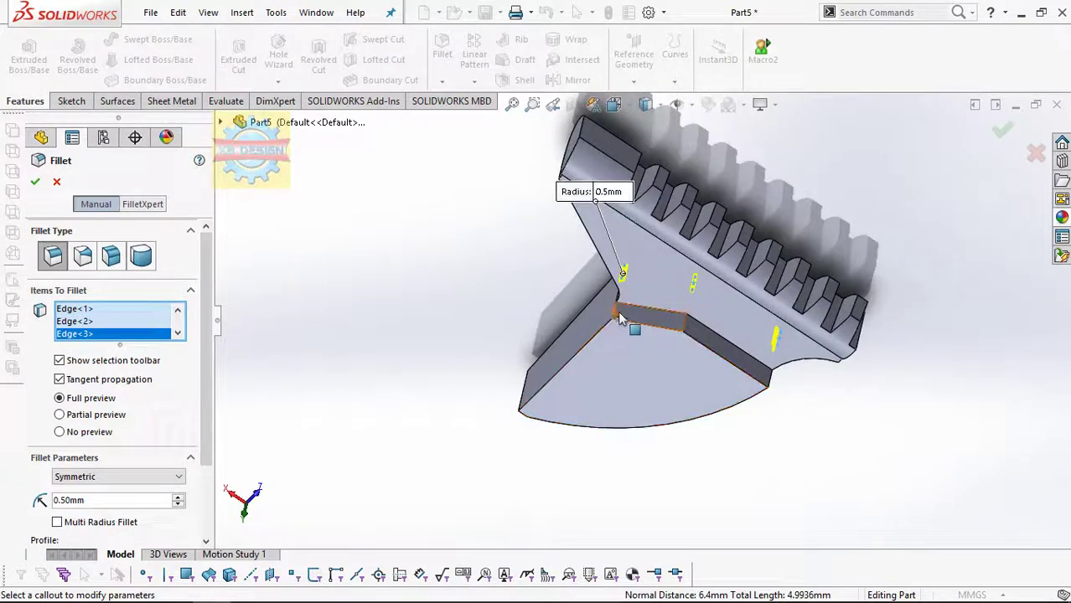
{"action": "left_click", "coordinate": [615, 313]}
{"action": "left_click", "coordinate": [689, 325]}
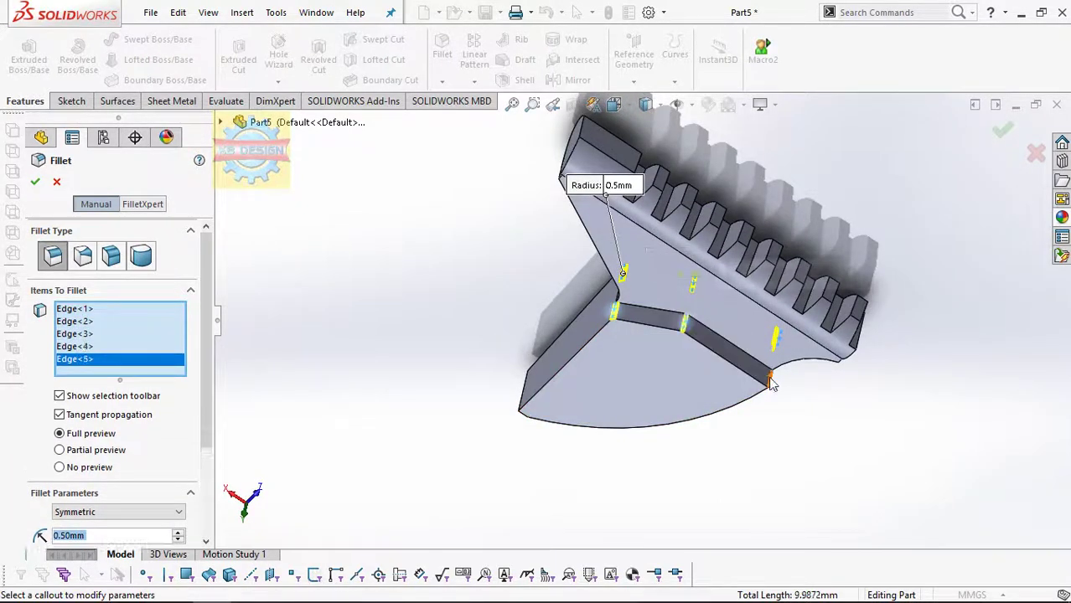
{"action": "left_click", "coordinate": [768, 376]}
{"action": "left_click", "coordinate": [34, 182]}
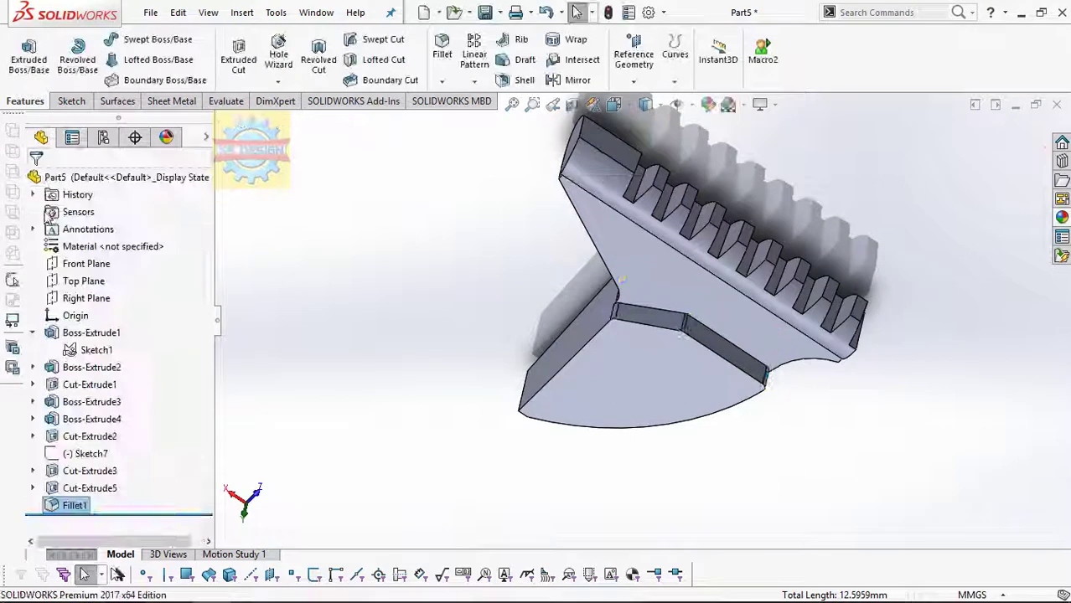
{"action": "middle_click_drag", "start_coordinate": [536, 209], "coordinate": [511, 51]}
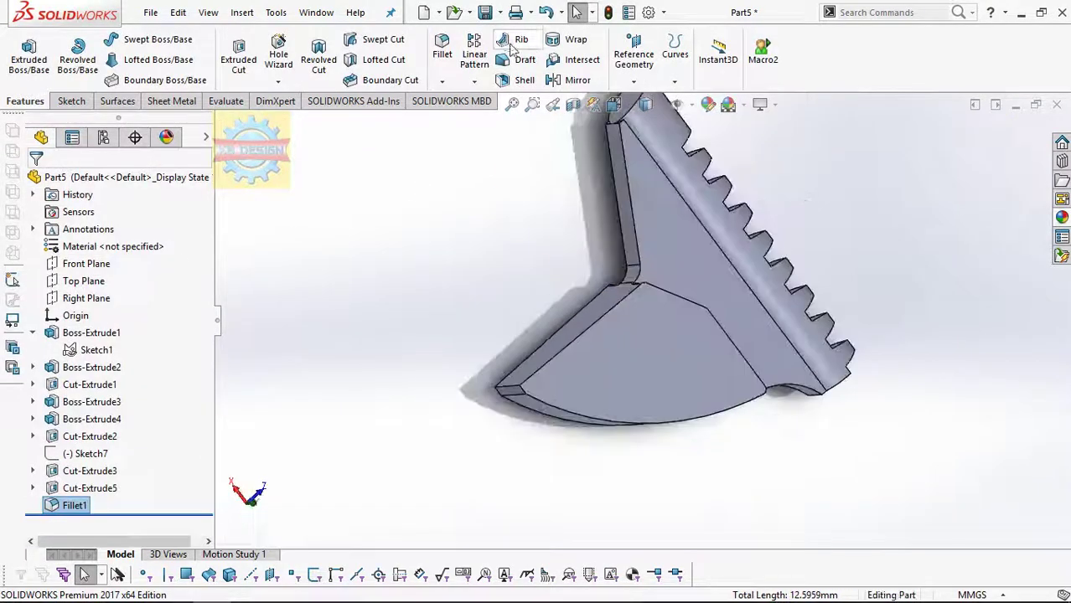
Start a 0.3 mm fillet on the jaw's vertical edge and step edges.
{"action": "left_click", "coordinate": [441, 49]}
{"action": "type", "text": ".3"}
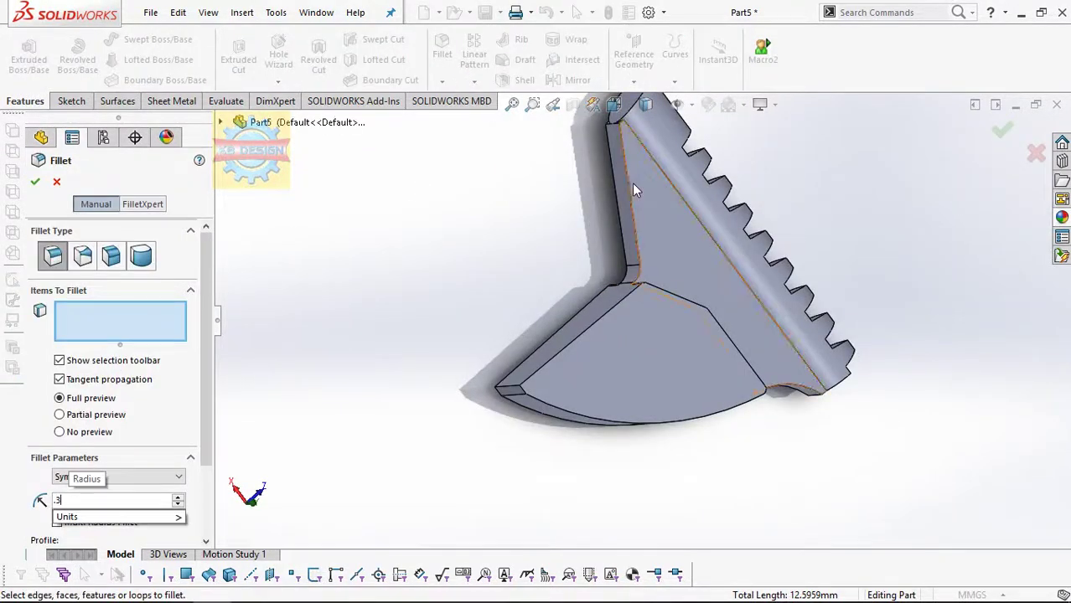
{"action": "left_click", "coordinate": [628, 165]}
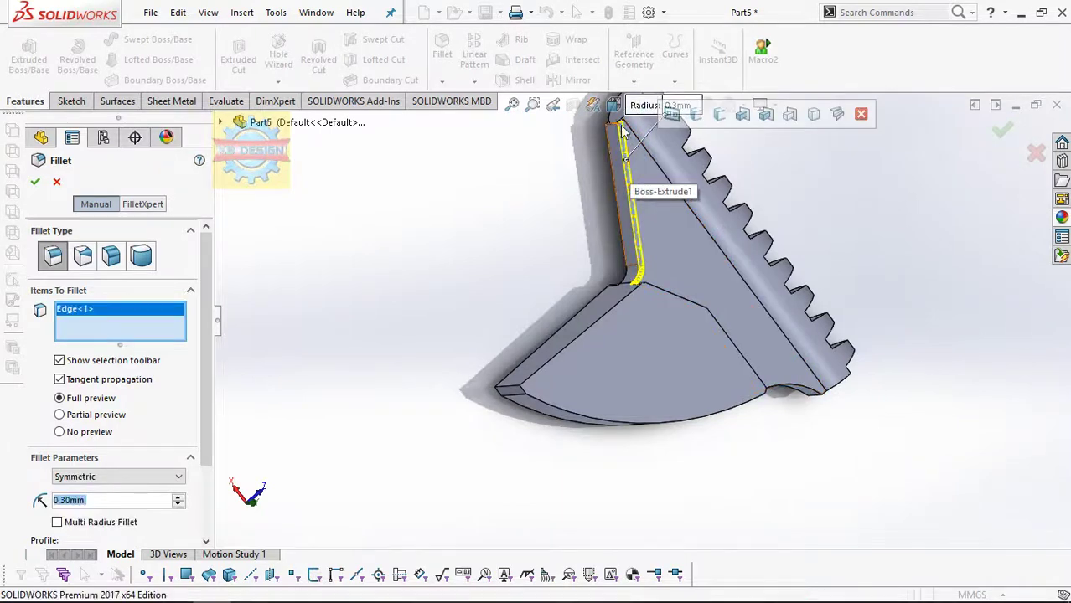
{"action": "scroll", "coordinate": [622, 125], "scroll_direction": "down", "scroll_amount": 3}
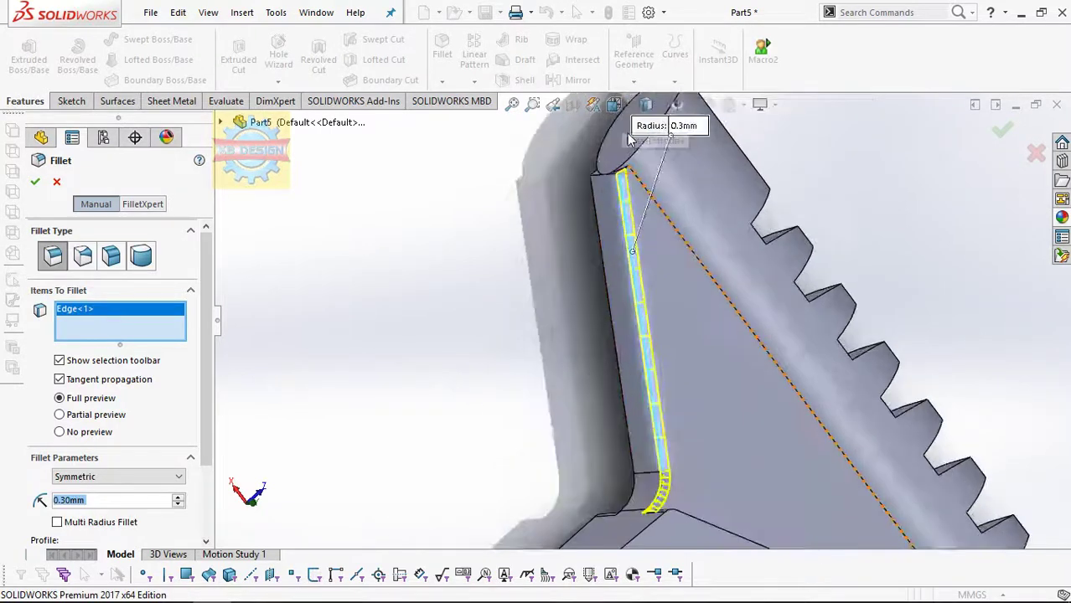
{"action": "left_click", "coordinate": [595, 193]}
{"action": "left_click", "coordinate": [595, 192]}
{"action": "scroll", "coordinate": [631, 318], "scroll_direction": "up", "scroll_amount": 5}
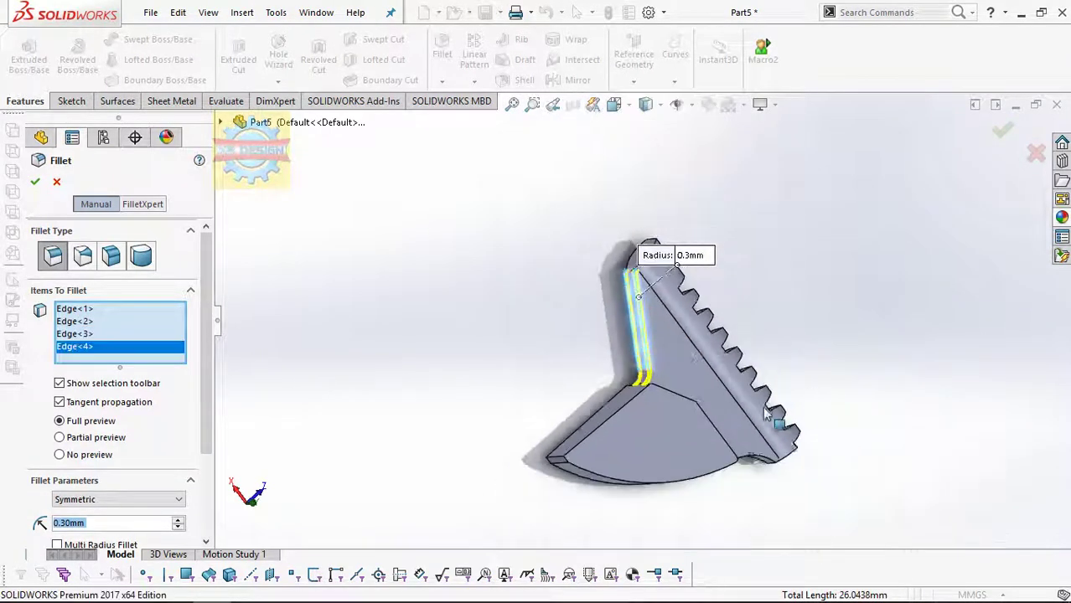
Add the bottom curved edge and remaining edges, completing the eight-edge Fillet2.
{"action": "left_click", "coordinate": [753, 465]}
{"action": "scroll", "coordinate": [750, 452], "scroll_direction": "down", "scroll_amount": 4}
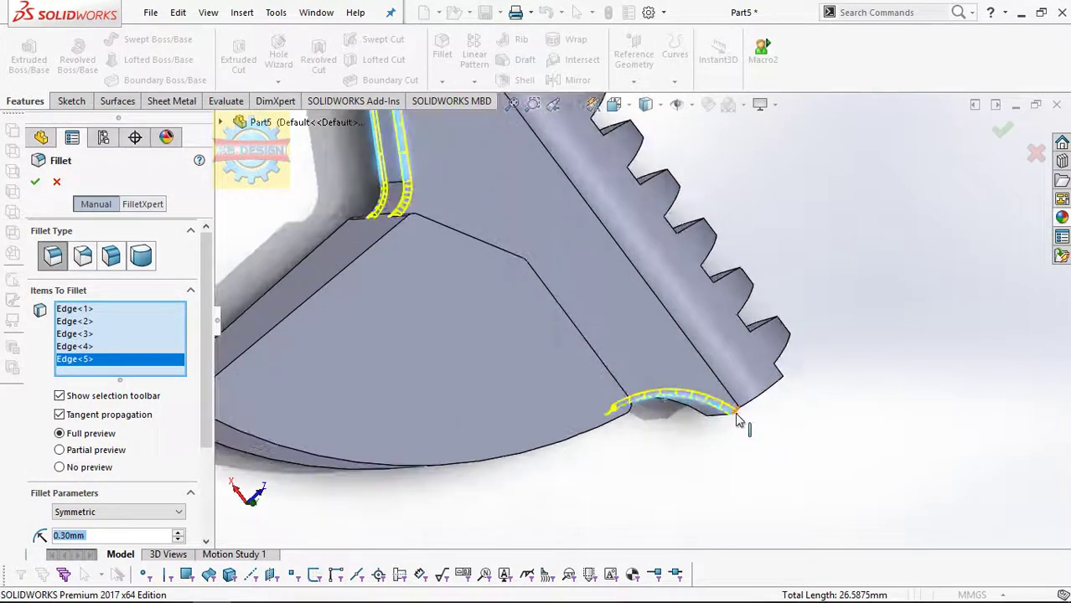
{"action": "left_click", "coordinate": [711, 422]}
{"action": "left_click", "coordinate": [702, 419]}
{"action": "middle_click_drag", "start_coordinate": [710, 436], "coordinate": [716, 433]}
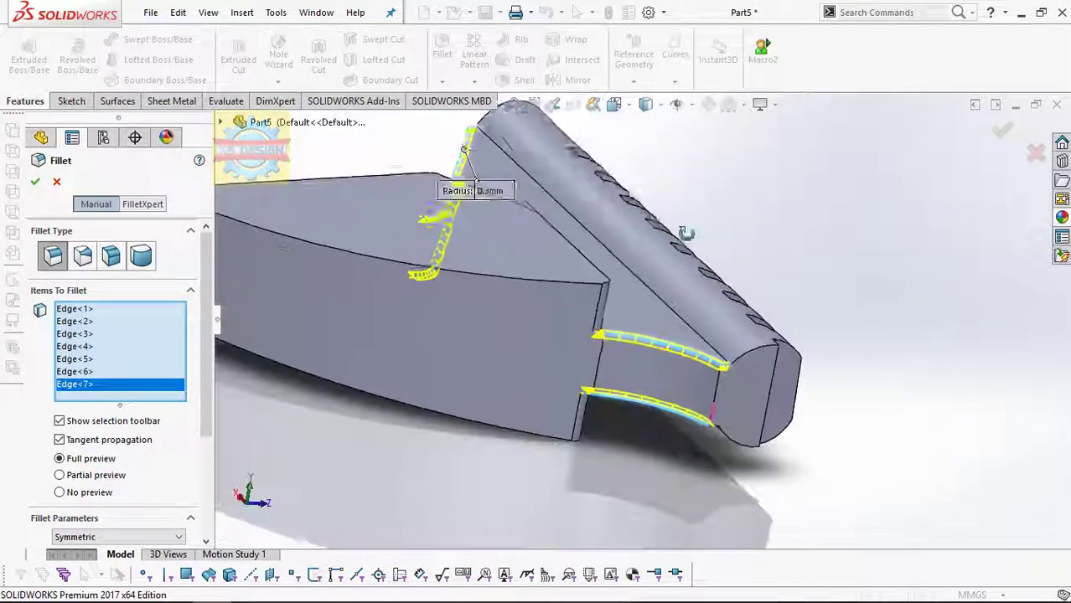
{"action": "left_click", "coordinate": [717, 433]}
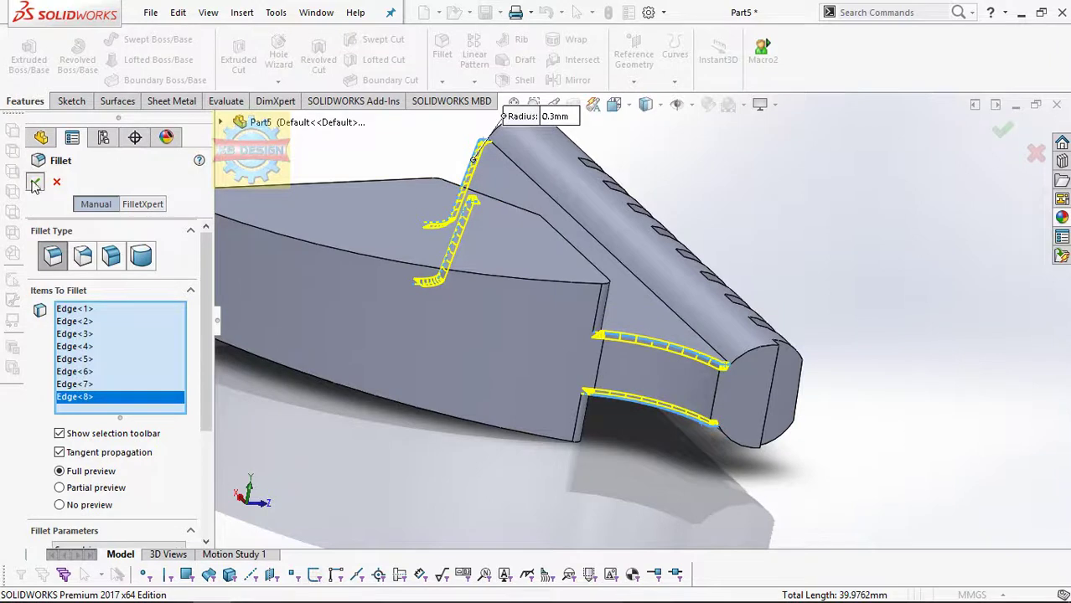
{"action": "left_click", "coordinate": [34, 183]}
{"action": "mouse_move", "coordinate": [340, 291]}
{"action": "middle_mouse_down"}
{"action": "mouse_move", "coordinate": [476, 371]}
{"action": "mouse_move", "coordinate": [423, 201]}
{"action": "mouse_move", "coordinate": [380, 193]}
{"action": "middle_mouse_up"}
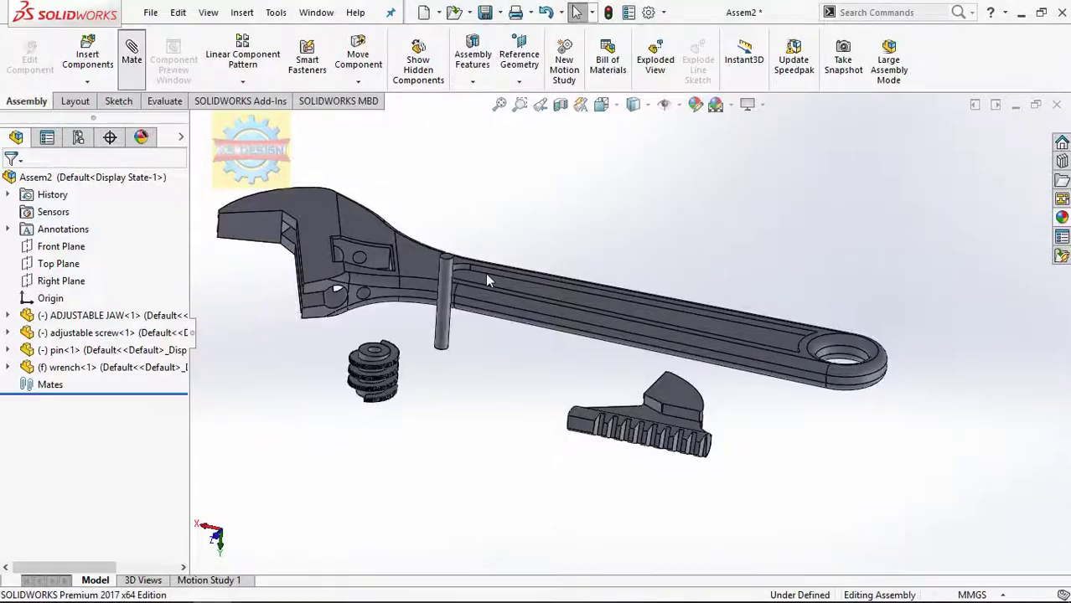
Mate the pin concentric with the worm screw's bore and the wrench body's hole.
{"action": "left_click", "coordinate": [444, 304]}
{"action": "scroll", "coordinate": [411, 352], "scroll_direction": "up", "scroll_amount": 5}
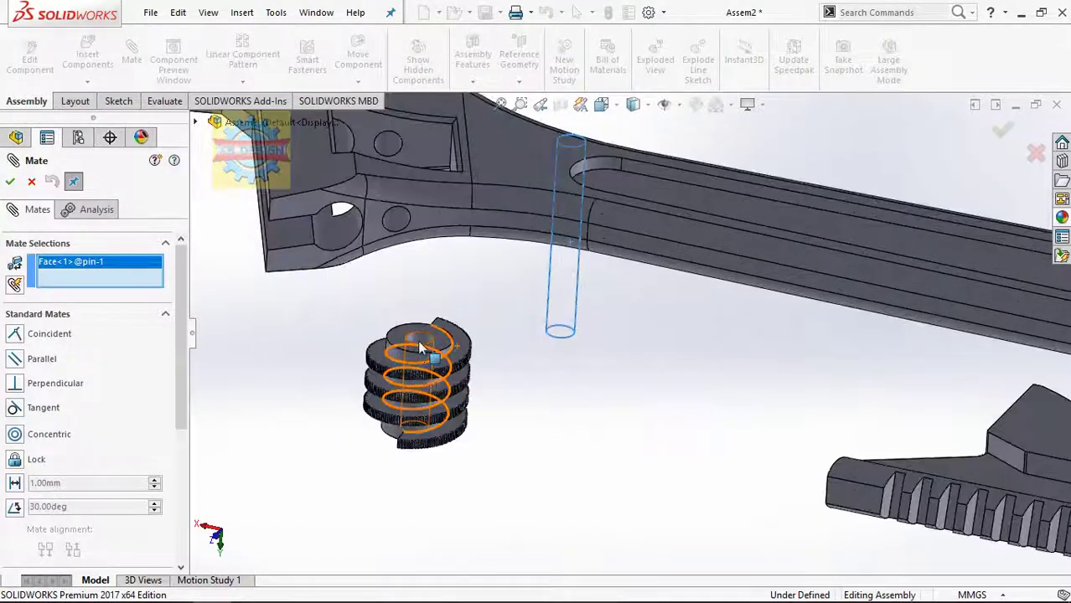
{"action": "left_click", "coordinate": [411, 352]}
{"action": "left_click", "coordinate": [457, 368]}
{"action": "scroll", "coordinate": [459, 366], "scroll_direction": "down", "scroll_amount": 3}
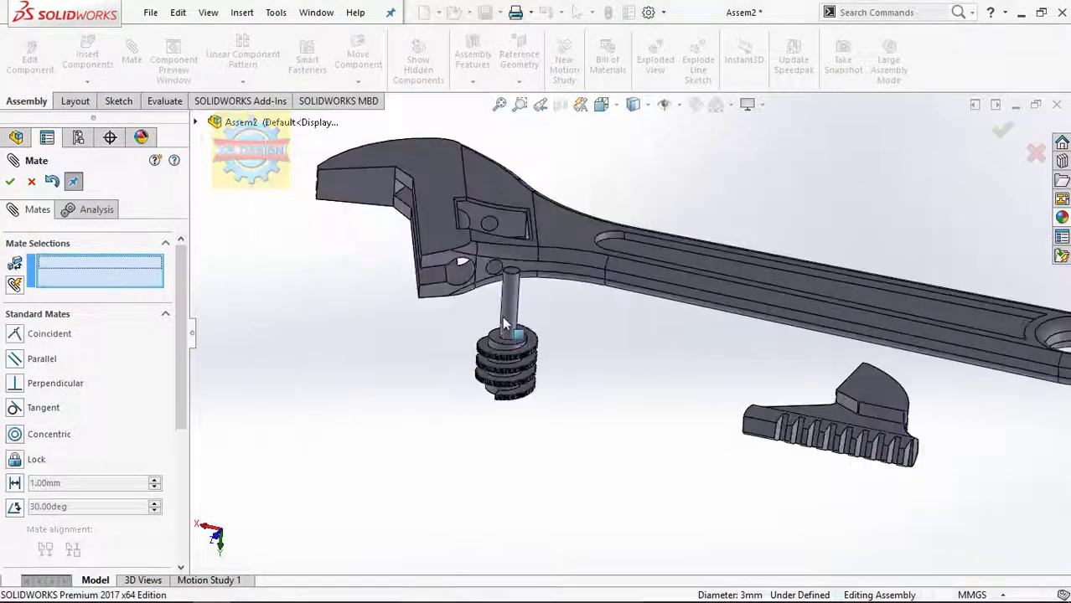
{"action": "left_click", "coordinate": [506, 248]}
{"action": "scroll", "coordinate": [504, 237], "scroll_direction": "up", "scroll_amount": 3}
{"action": "left_click", "coordinate": [504, 237]}
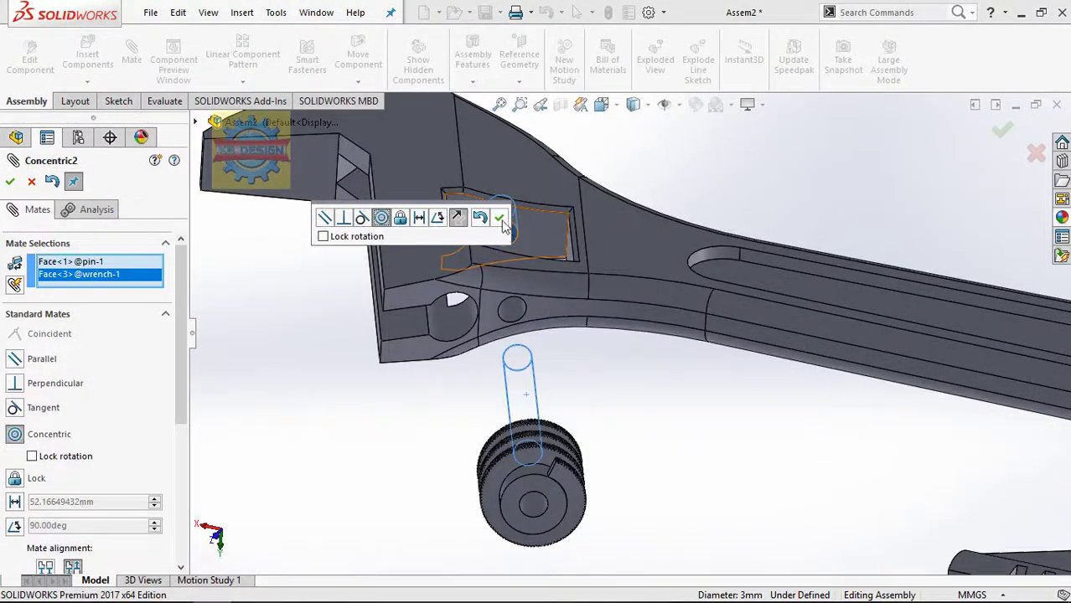
{"action": "left_click", "coordinate": [500, 221]}
Make the pin's end face coincident with the wrench face so it sits flush.
{"action": "mouse_move", "coordinate": [519, 335]}
{"action": "middle_mouse_down"}
{"action": "mouse_move", "coordinate": [598, 423]}
{"action": "mouse_move", "coordinate": [601, 333]}
{"action": "middle_mouse_up"}
{"action": "left_click", "coordinate": [570, 418]}
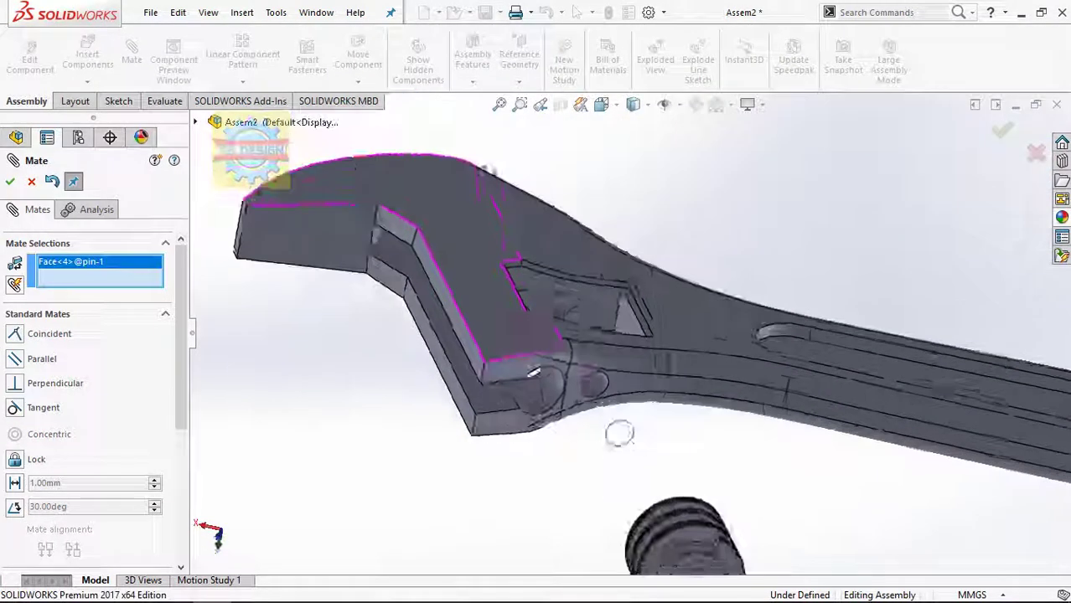
{"action": "left_click", "coordinate": [586, 324]}
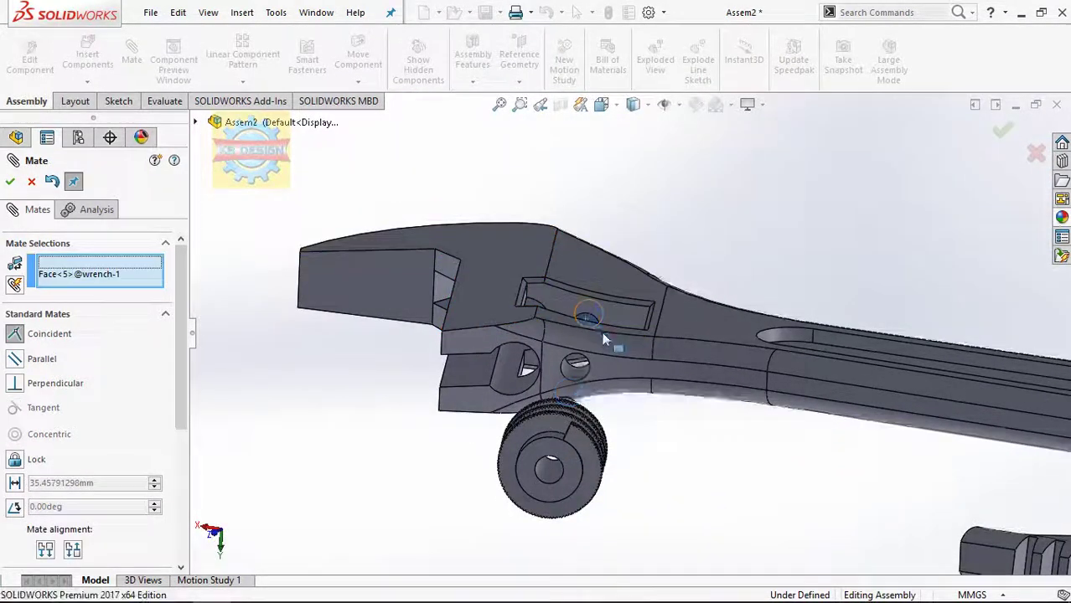
{"action": "left_click", "coordinate": [794, 374]}
Make the worm screw's side face coincident with the slot wall in the wrench head.
{"action": "mouse_move", "coordinate": [620, 444]}
{"action": "middle_mouse_down"}
{"action": "mouse_move", "coordinate": [605, 457]}
{"action": "mouse_move", "coordinate": [503, 419]}
{"action": "mouse_move", "coordinate": [435, 444]}
{"action": "middle_mouse_up"}
{"action": "left_click", "coordinate": [581, 442]}
{"action": "scroll", "coordinate": [338, 274], "scroll_direction": "down", "scroll_amount": 3}
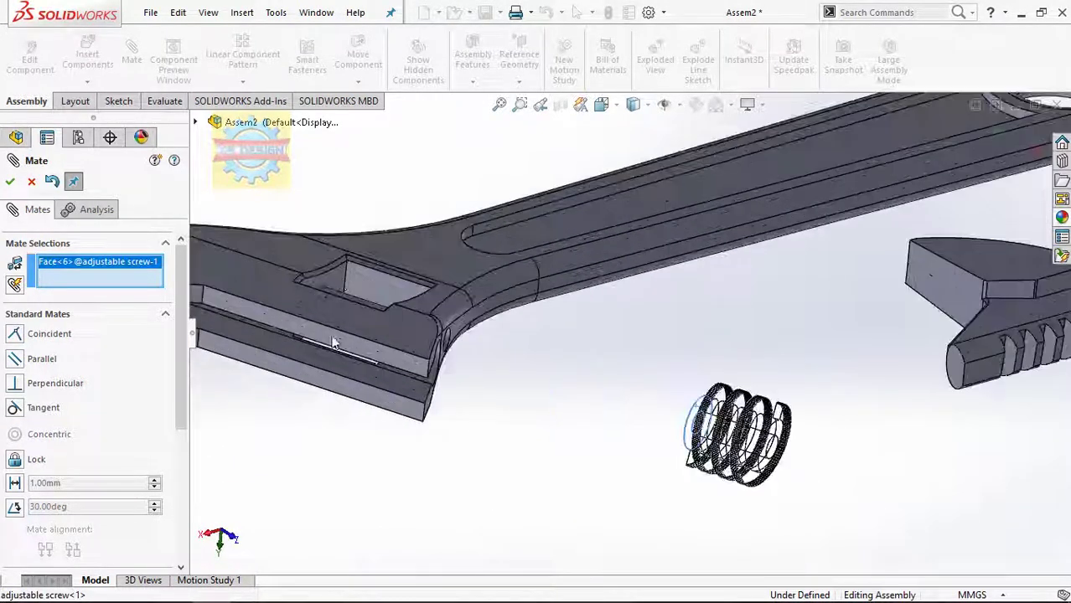
{"action": "left_click", "coordinate": [338, 275]}
{"action": "left_click", "coordinate": [412, 304]}
{"action": "mouse_move", "coordinate": [412, 304]}
{"action": "middle_mouse_down"}
{"action": "mouse_move", "coordinate": [452, 293]}
{"action": "mouse_move", "coordinate": [796, 289]}
{"action": "middle_mouse_up"}
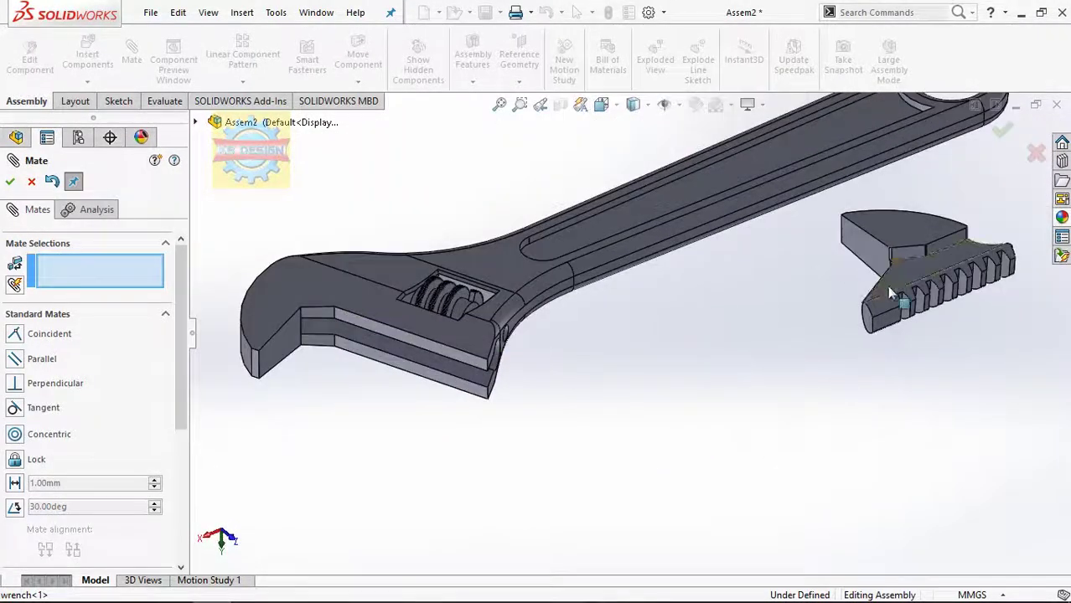
{"action": "left_click", "coordinate": [879, 305]}
Drop the tangent mate, move the jaw to the head, and mate it concentric with the guide bore.
{"action": "left_click", "coordinate": [476, 382]}
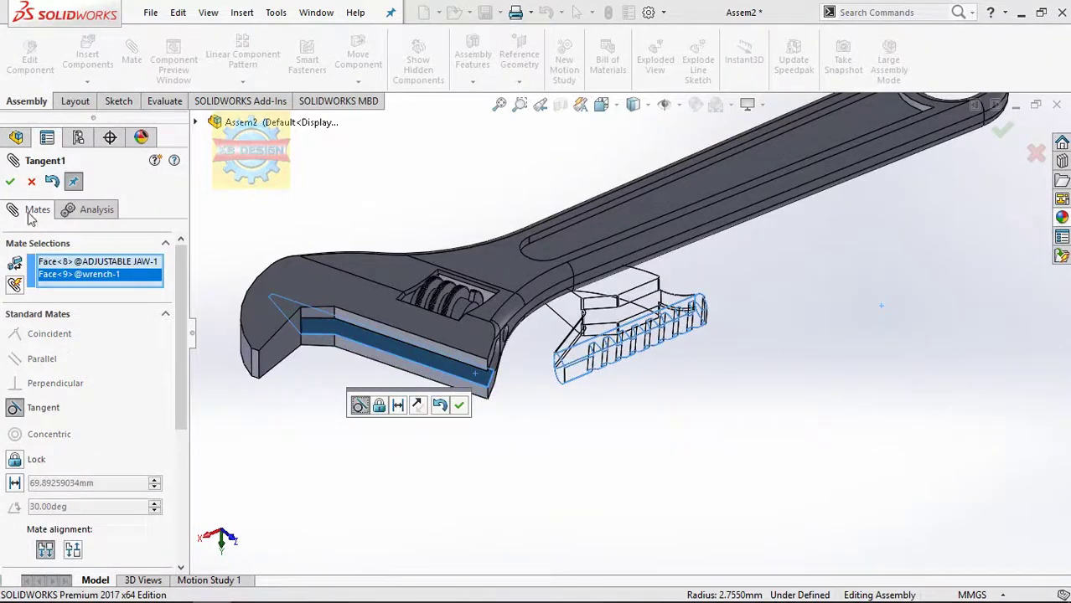
{"action": "left_click", "coordinate": [31, 181]}
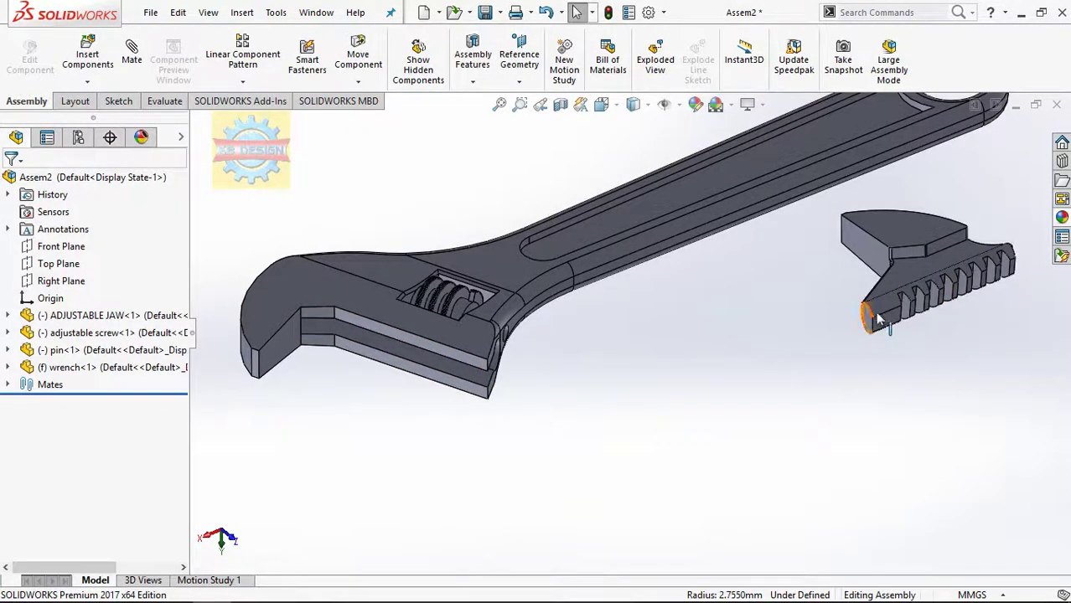
{"action": "left_click", "coordinate": [879, 318]}
{"action": "left_click_drag", "start_coordinate": [878, 318], "coordinate": [599, 393]}
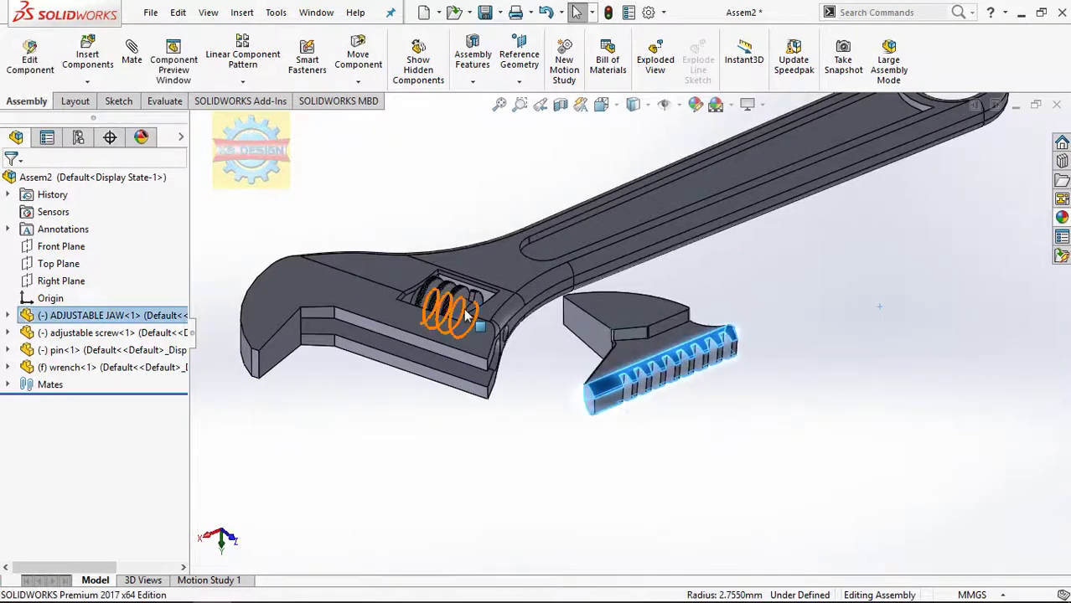
{"action": "scroll", "coordinate": [451, 315], "scroll_direction": "down", "scroll_amount": 3}
{"action": "scroll", "coordinate": [469, 335], "scroll_direction": "down", "scroll_amount": 3}
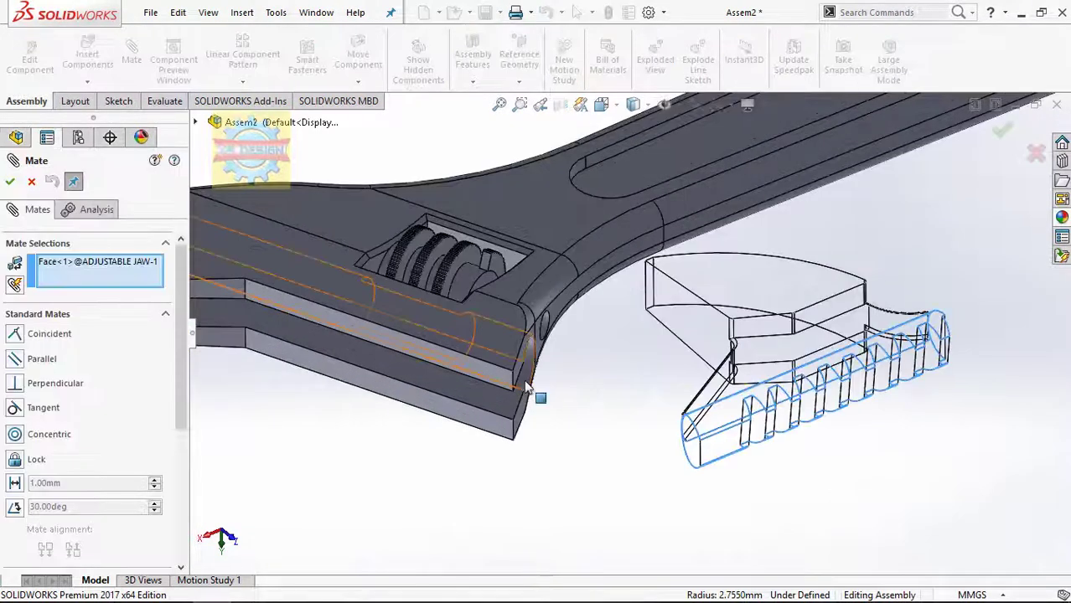
{"action": "left_click", "coordinate": [529, 383]}
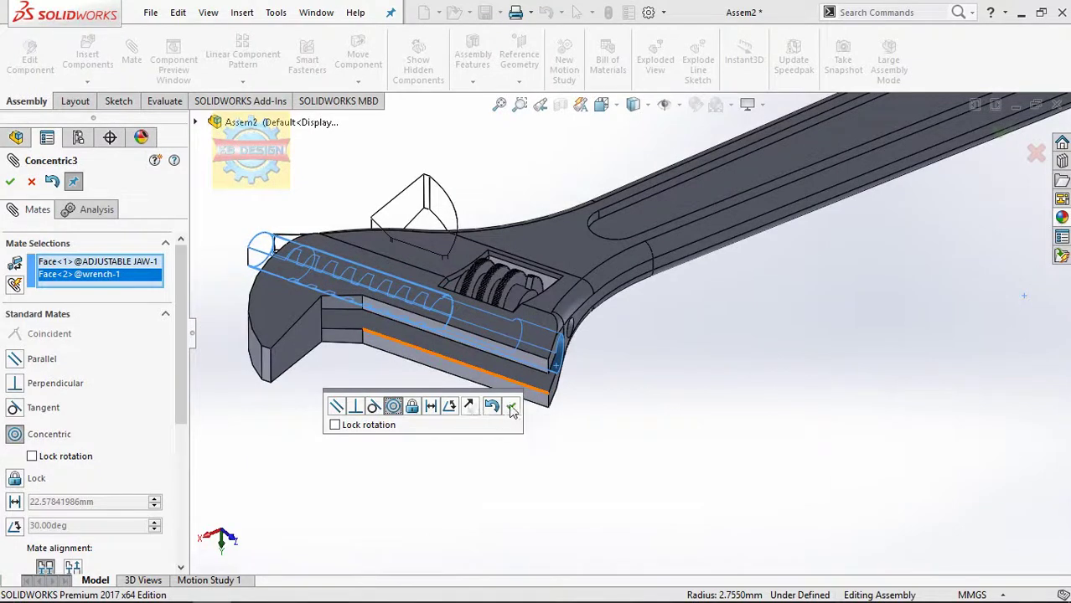
{"action": "left_click", "coordinate": [512, 407]}
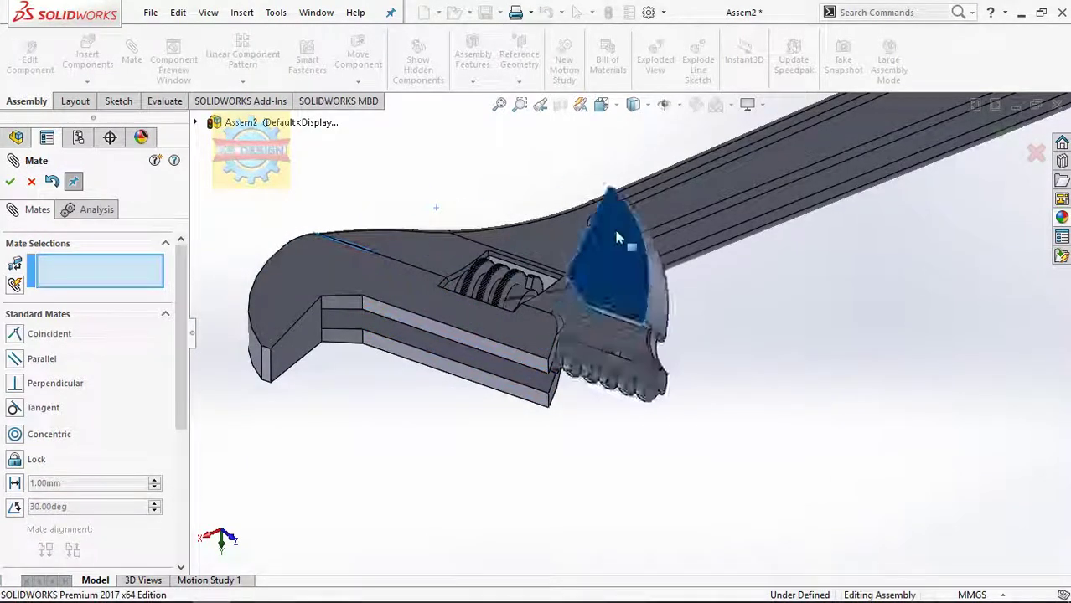
Add a Parallel mate between the jaw's side face and the wrench face.
{"action": "mouse_move", "coordinate": [616, 238]}
{"action": "left_mouse_down"}
{"action": "mouse_move", "coordinate": [630, 523]}
{"action": "mouse_move", "coordinate": [574, 471]}
{"action": "left_mouse_up"}
{"action": "left_click", "coordinate": [589, 451]}
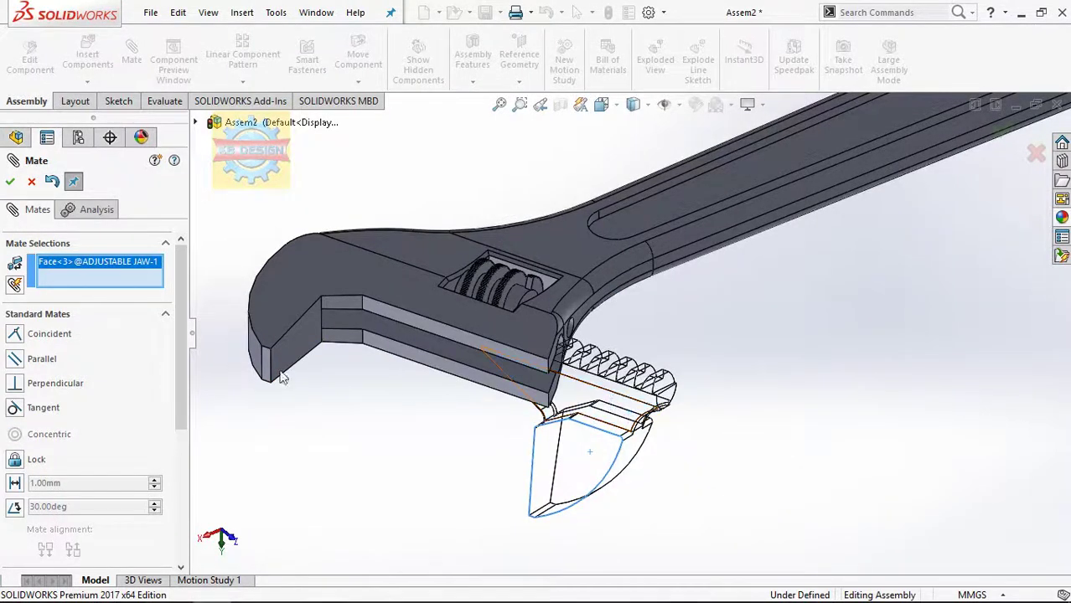
{"action": "right_click", "coordinate": [124, 262]}
{"action": "left_click", "coordinate": [180, 273]}
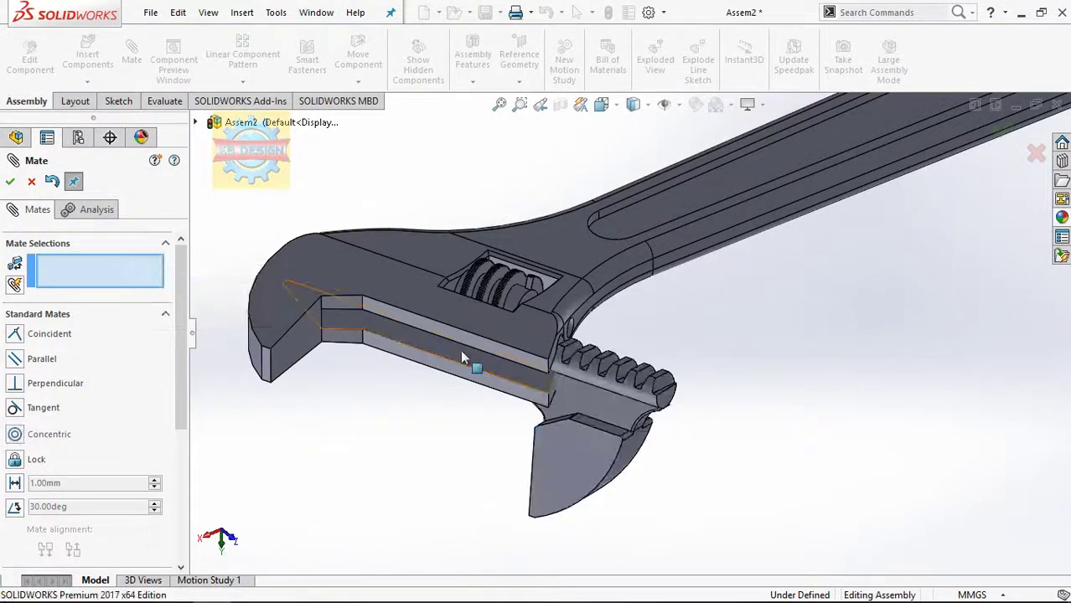
{"action": "left_click", "coordinate": [626, 411]}
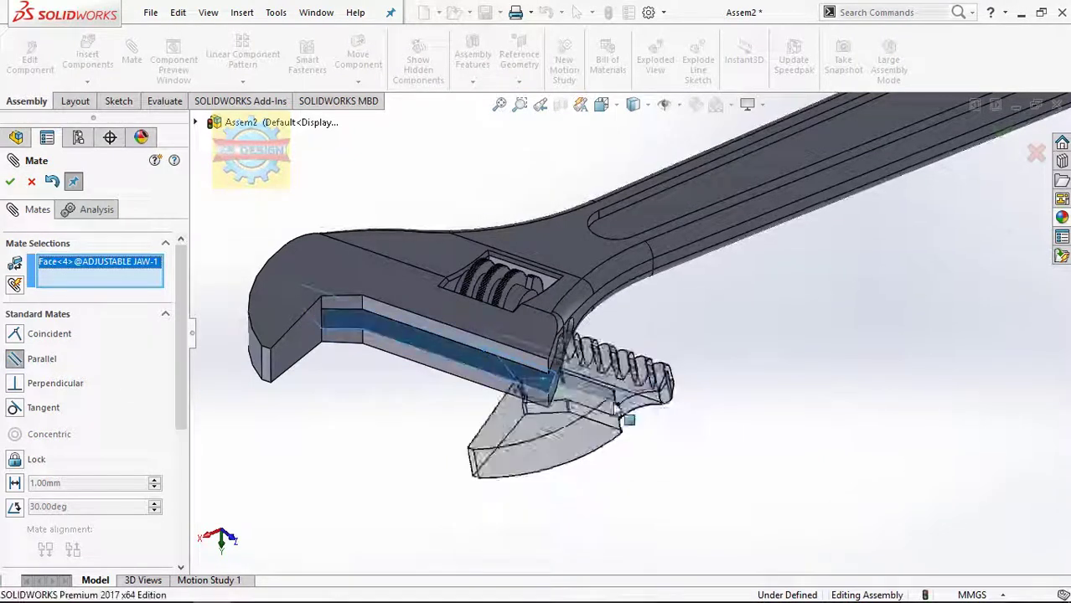
{"action": "left_click", "coordinate": [549, 381]}
{"action": "left_click", "coordinate": [809, 431]}
Slide the jaw's rack teeth under the worm screw and exit mating.
{"action": "middle_click_drag", "start_coordinate": [572, 327], "coordinate": [626, 438]}
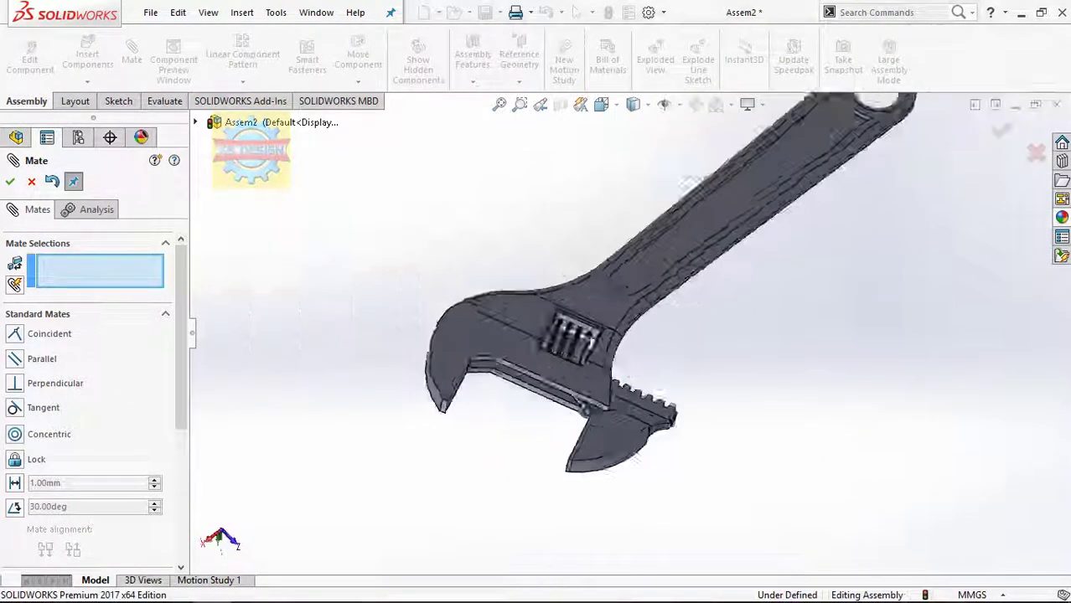
{"action": "scroll", "coordinate": [578, 419], "scroll_direction": "down", "scroll_amount": 2}
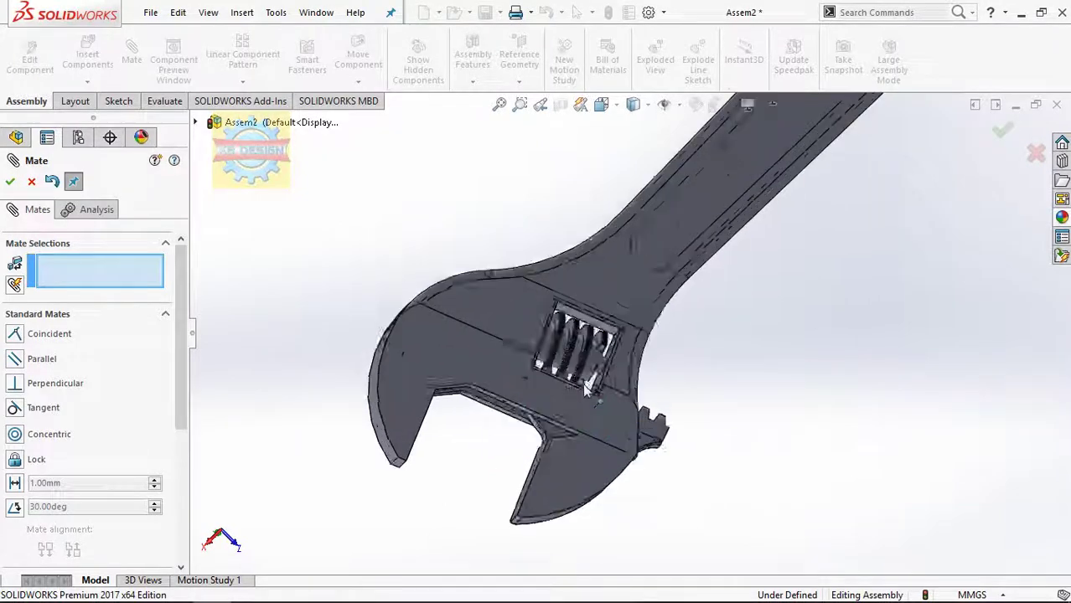
{"action": "scroll", "coordinate": [578, 415], "scroll_direction": "down", "scroll_amount": 6}
{"action": "left_click_drag", "start_coordinate": [577, 360], "coordinate": [547, 348]}
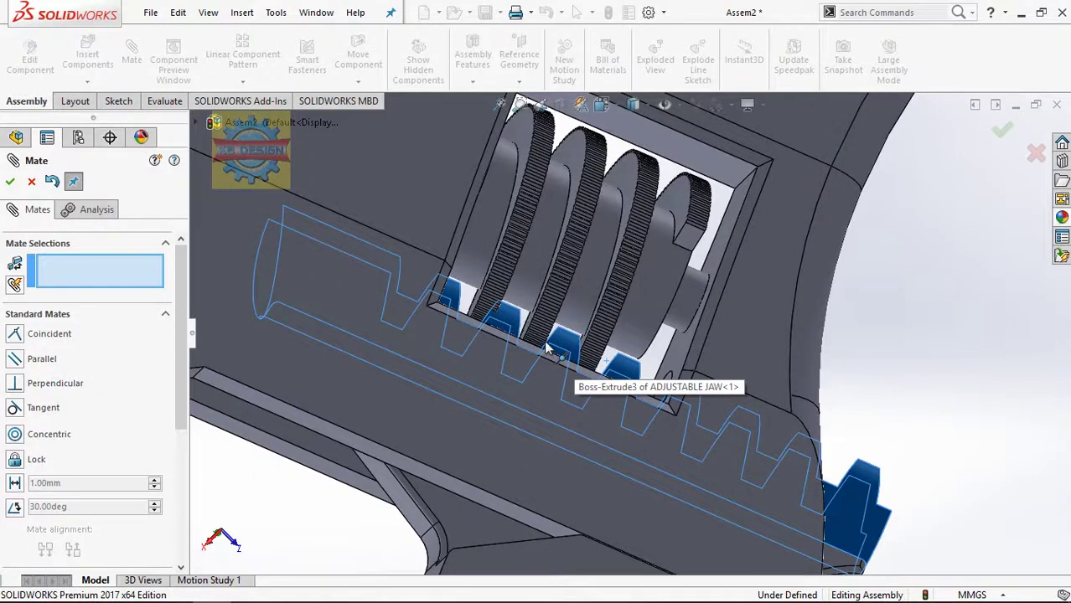
{"action": "scroll", "coordinate": [543, 347], "scroll_direction": "up", "scroll_amount": 2}
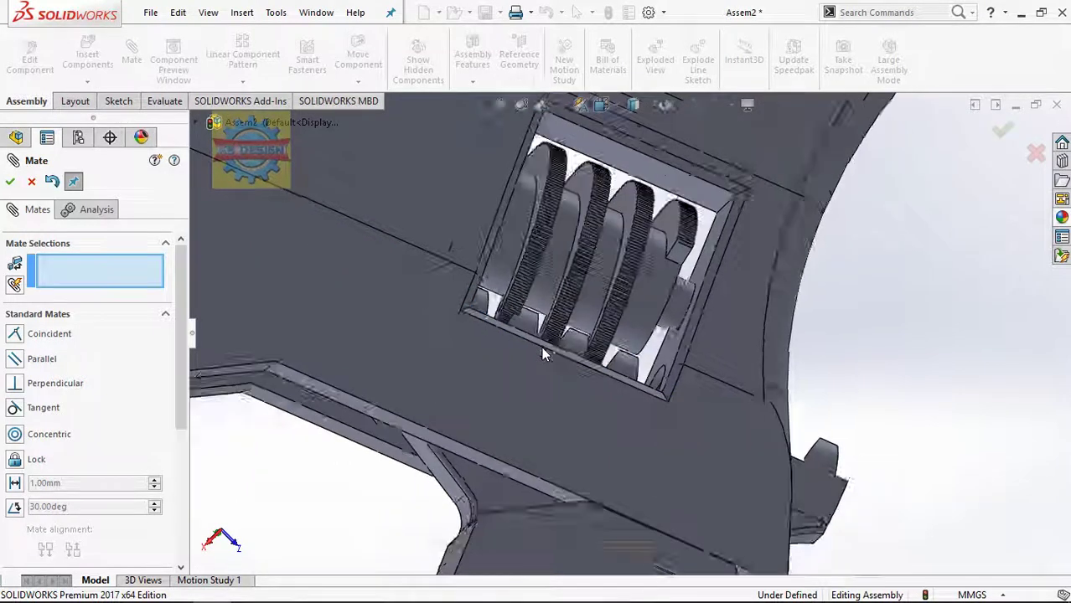
{"action": "scroll", "coordinate": [562, 356], "scroll_direction": "up", "scroll_amount": 4}
{"action": "middle_click_drag", "start_coordinate": [574, 210], "coordinate": [634, 302]}
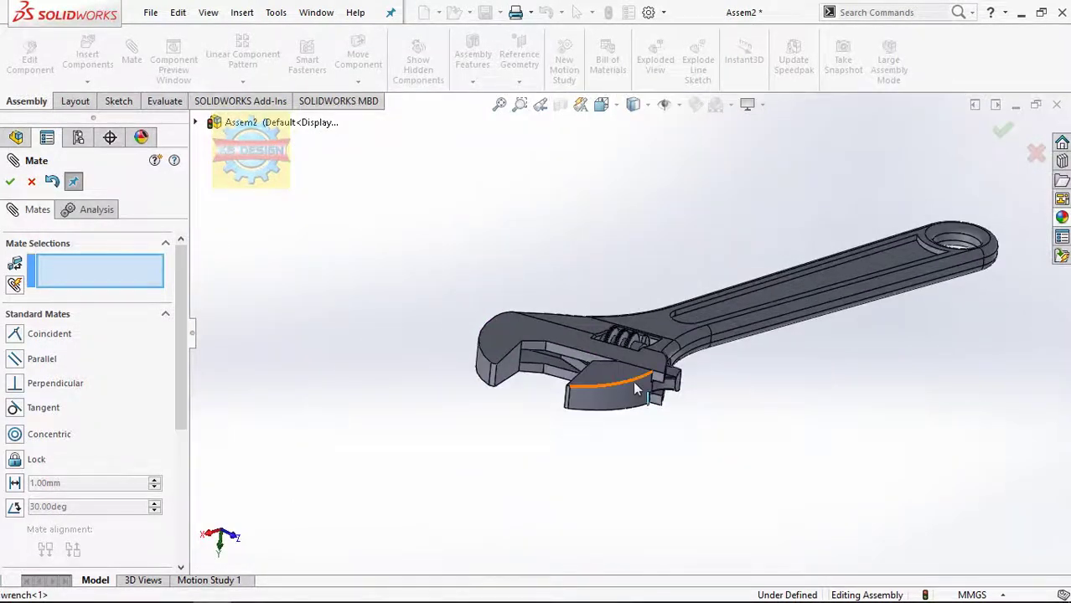
{"action": "middle_click_drag", "start_coordinate": [637, 388], "coordinate": [623, 378]}
{"action": "scroll", "coordinate": [623, 377], "scroll_direction": "up", "scroll_amount": 3}
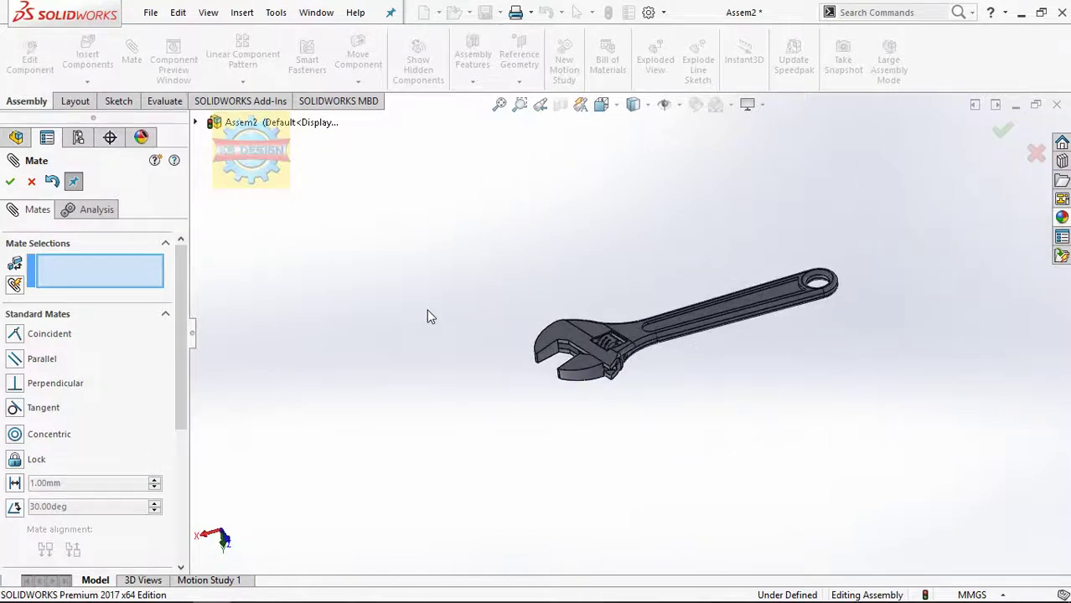
{"action": "key", "text": "Escape"}
{"action": "scroll", "coordinate": [779, 312], "scroll_direction": "down", "scroll_amount": 2}
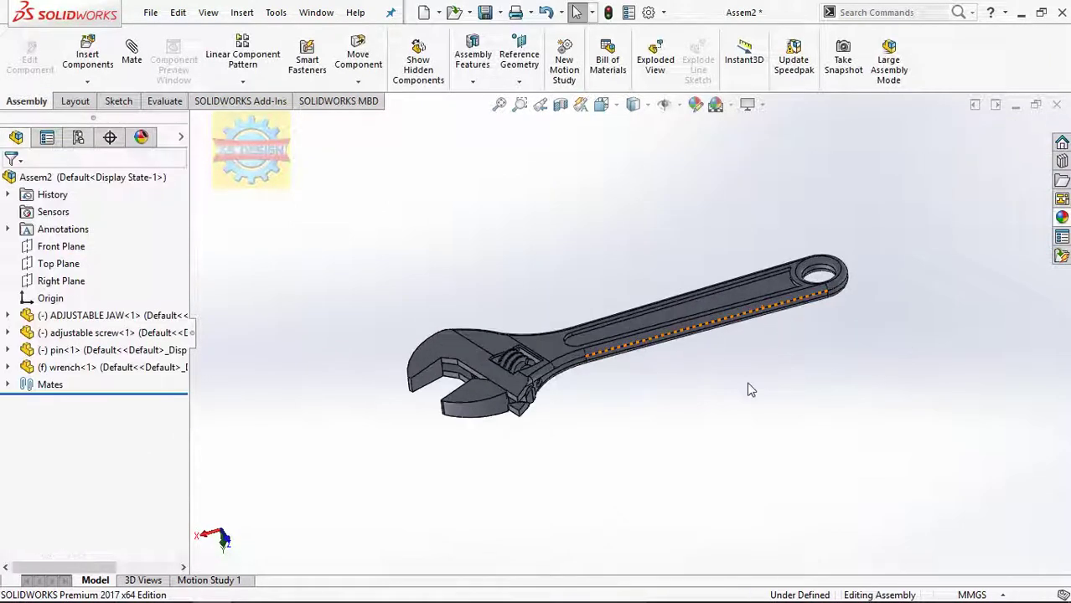